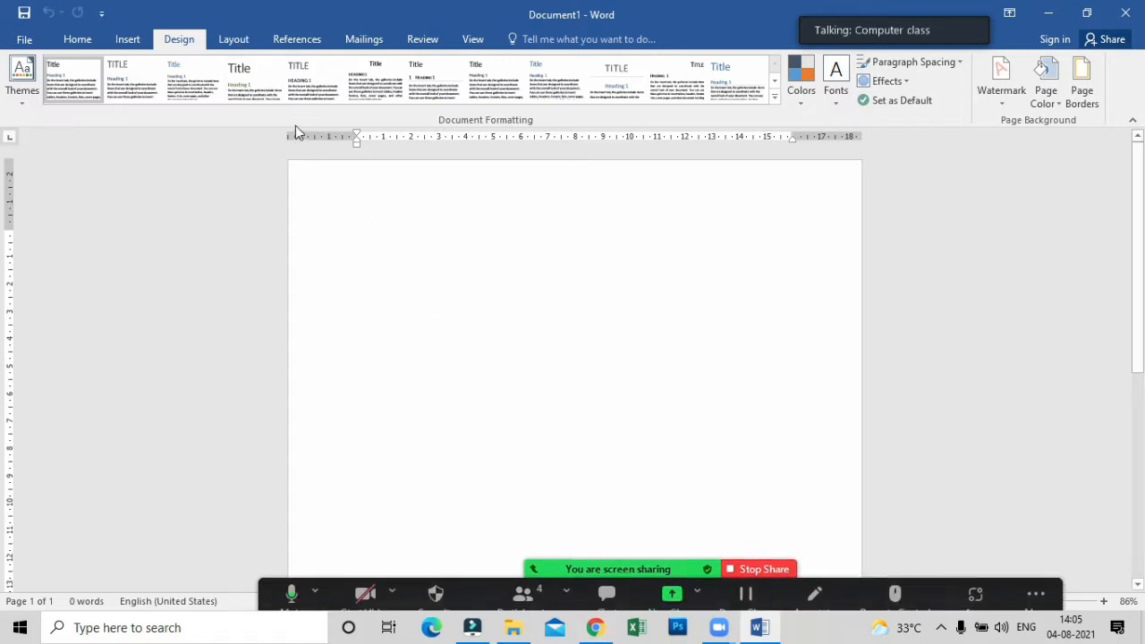
pyautogui.click(530, 603)
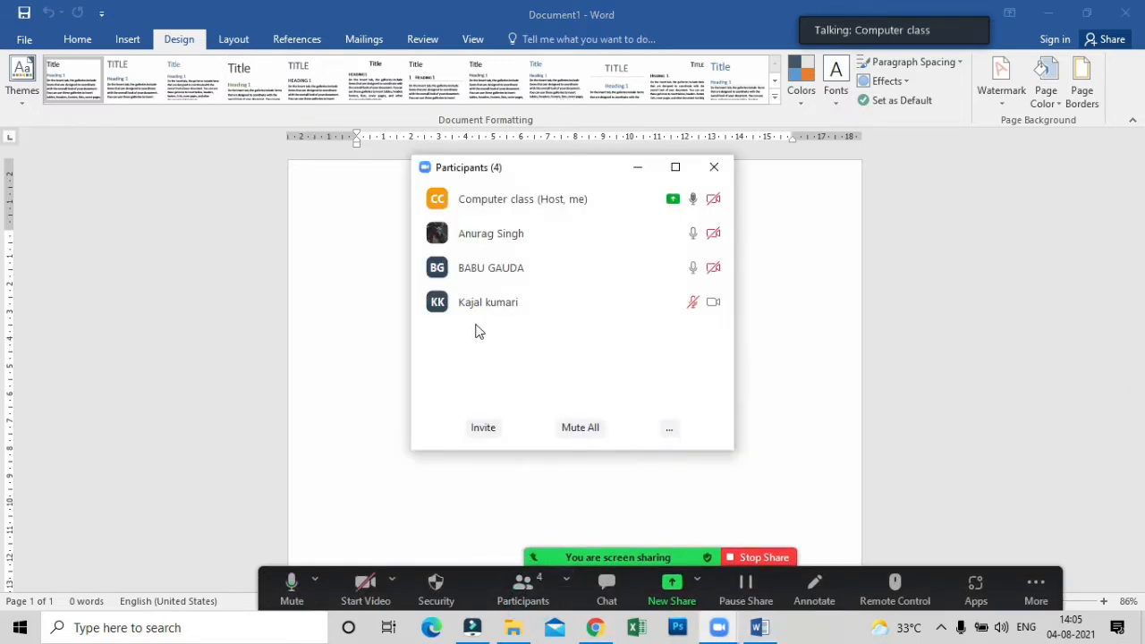
pyautogui.click(640, 164)
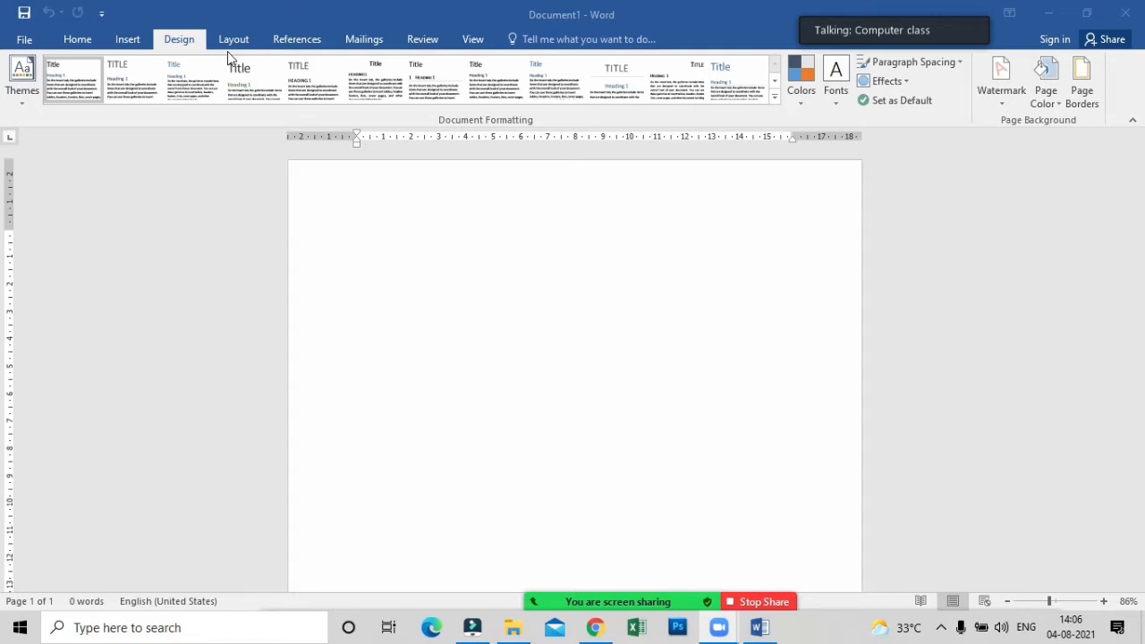
# Insert a WordArt object in the light blue outlined style on the blank page.
pyautogui.click(127, 41)
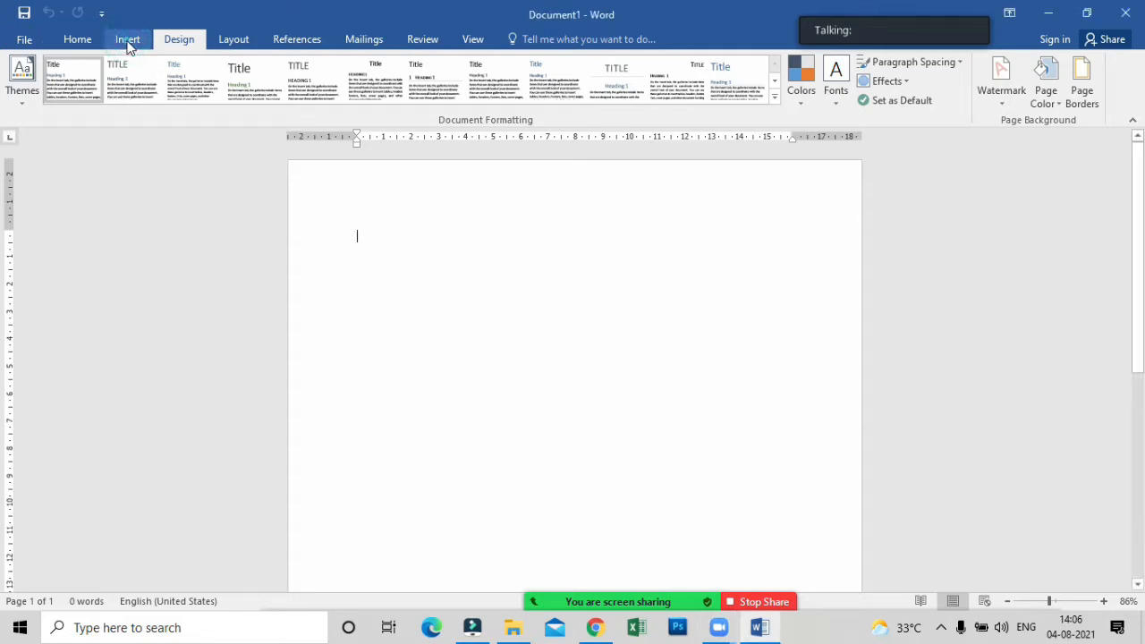
pyautogui.click(127, 41)
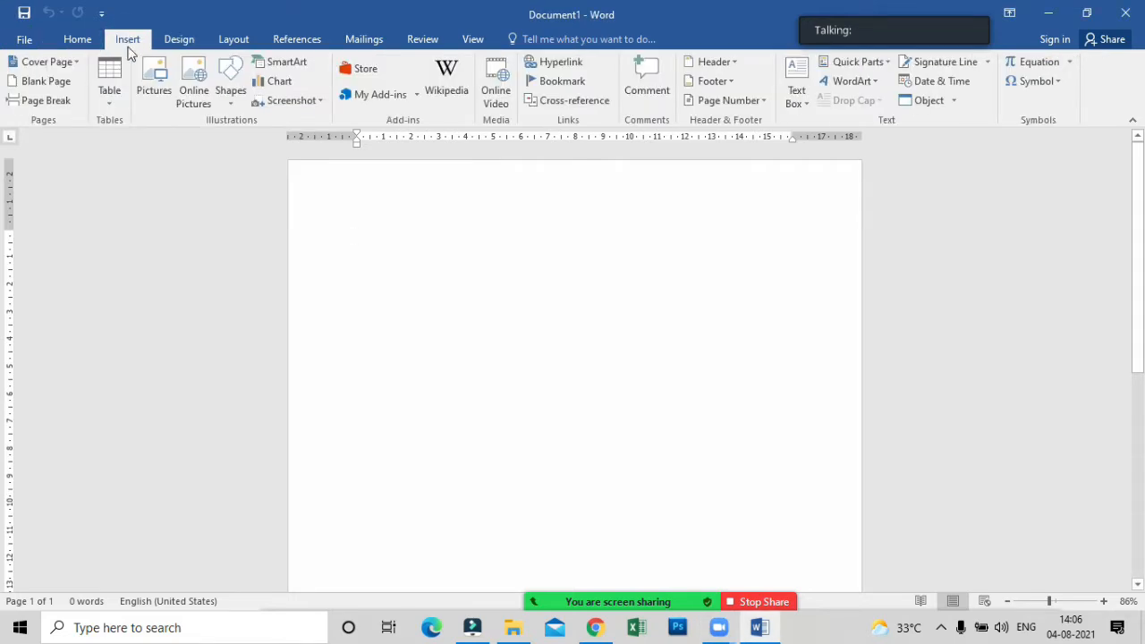
pyautogui.click(878, 81)
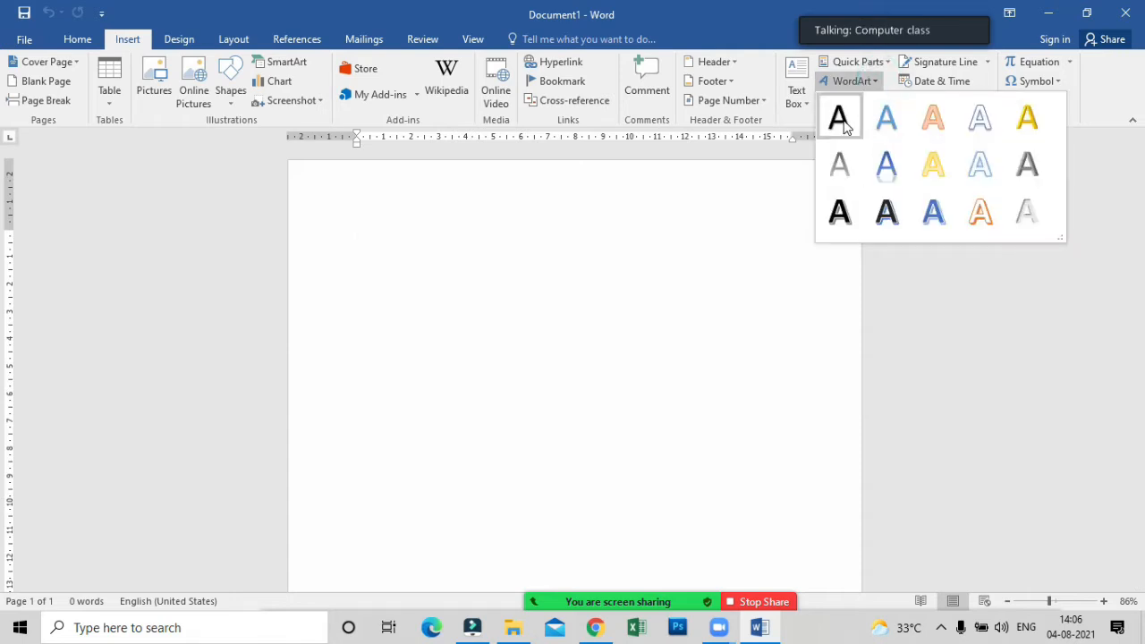
pyautogui.click(975, 168)
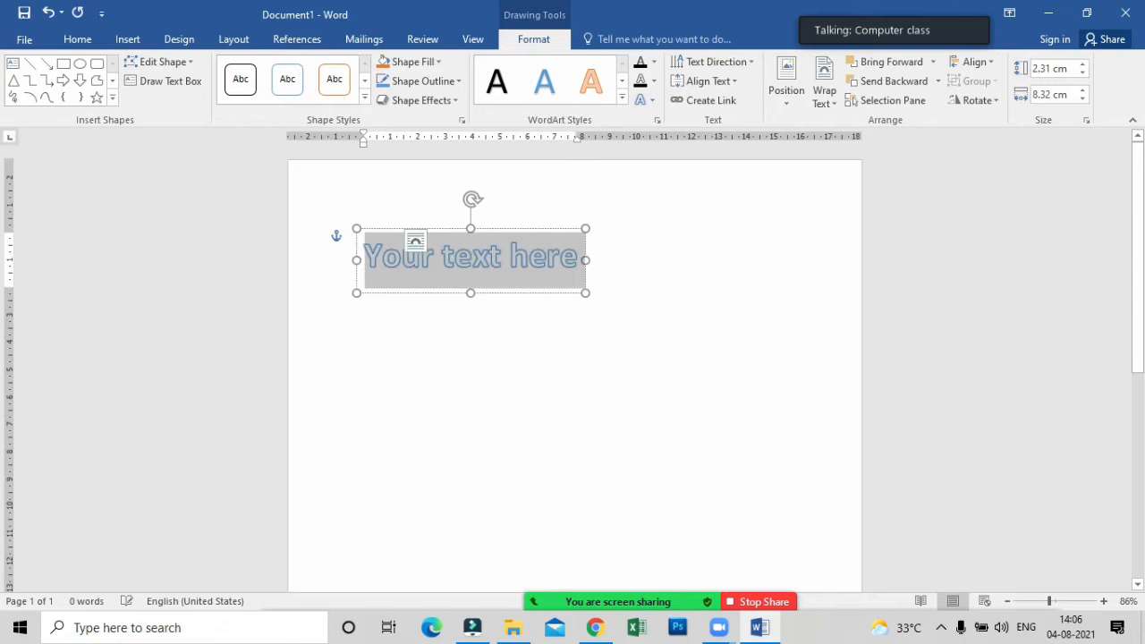
# Replace the WordArt placeholder text with "MAHATMA GANDHI TRANING CENTER".
pyautogui.press('BackSpace')
pyautogui.write('MA')
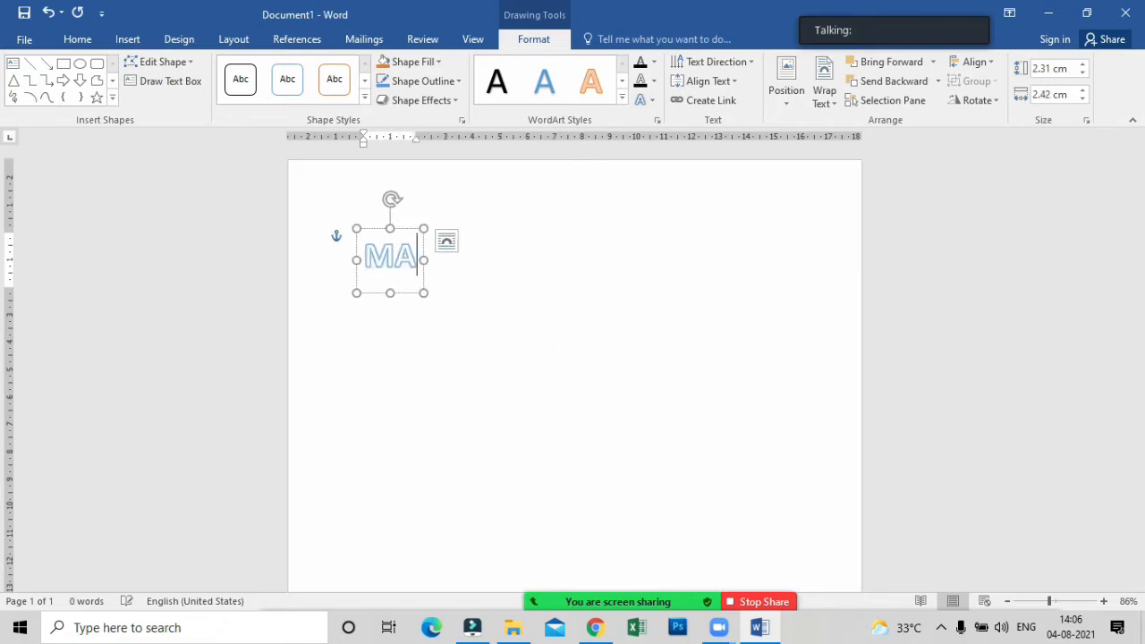
pyautogui.write('HATMA SNF=')
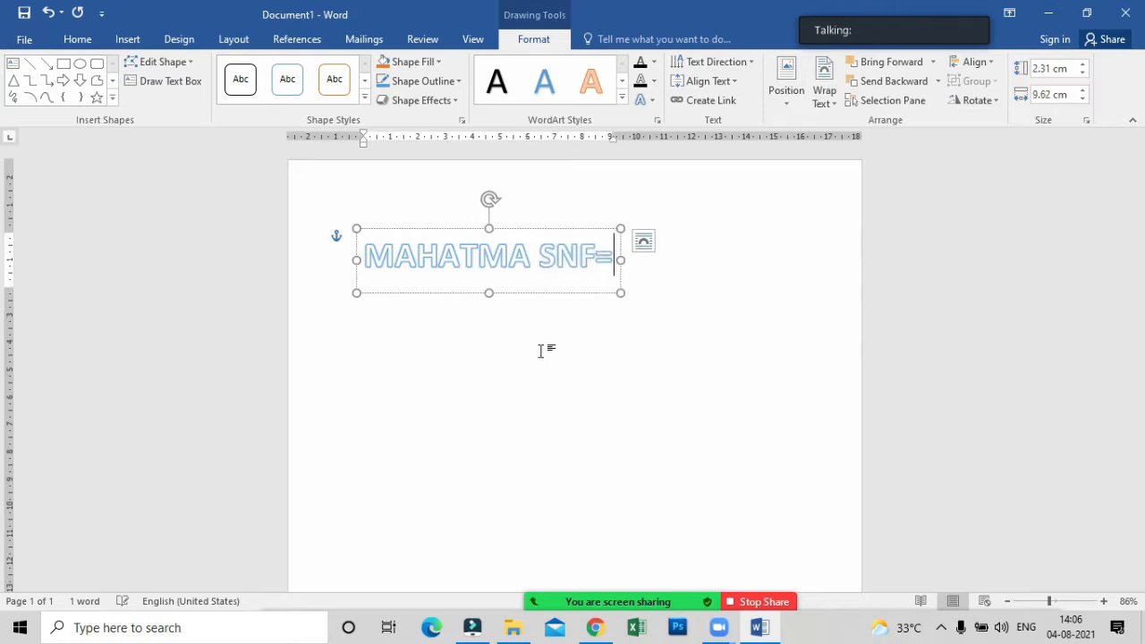
pyautogui.press('BackSpace')
pyautogui.press('BackSpace')
pyautogui.press('BackSpace')
pyautogui.press('BackSpace')
pyautogui.press('BackSpace')
pyautogui.write('ANDHI')
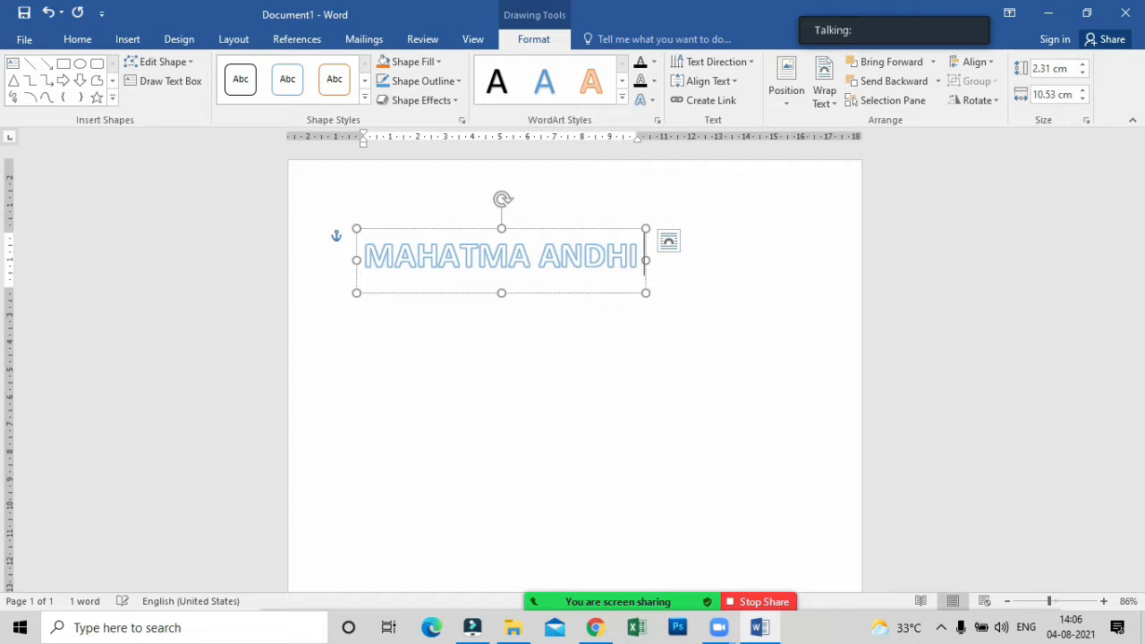
pyautogui.press('BackSpace')
pyautogui.press('BackSpace')
pyautogui.press('BackSpace')
pyautogui.press('BackSpace')
pyautogui.press('BackSpace')
pyautogui.press('BackSpace')
pyautogui.write('G')
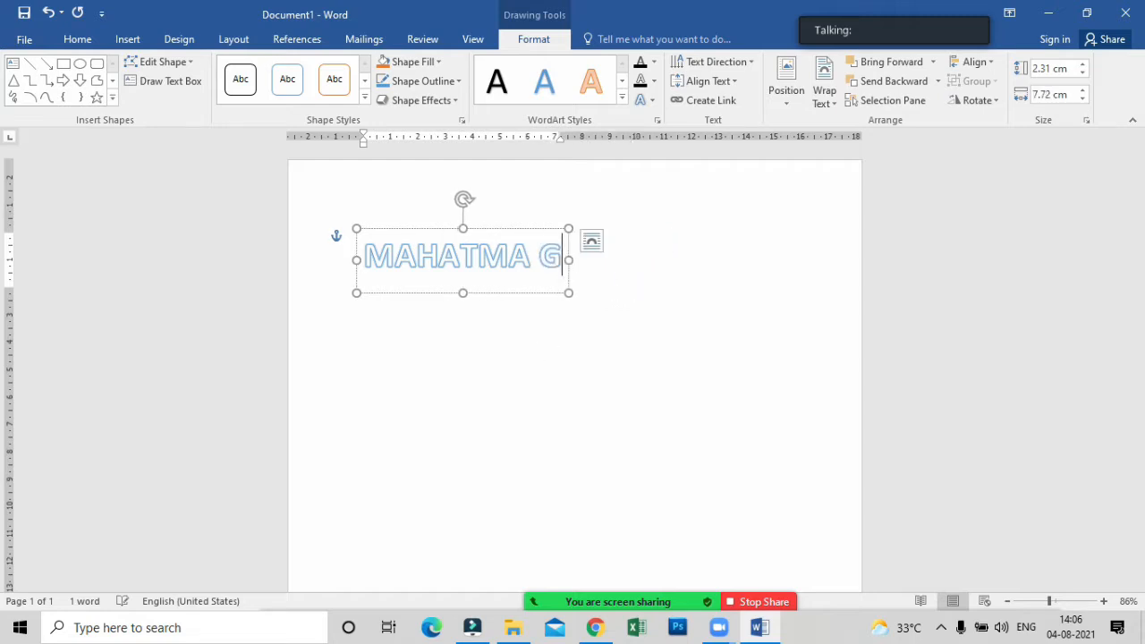
pyautogui.write('ANDHI')
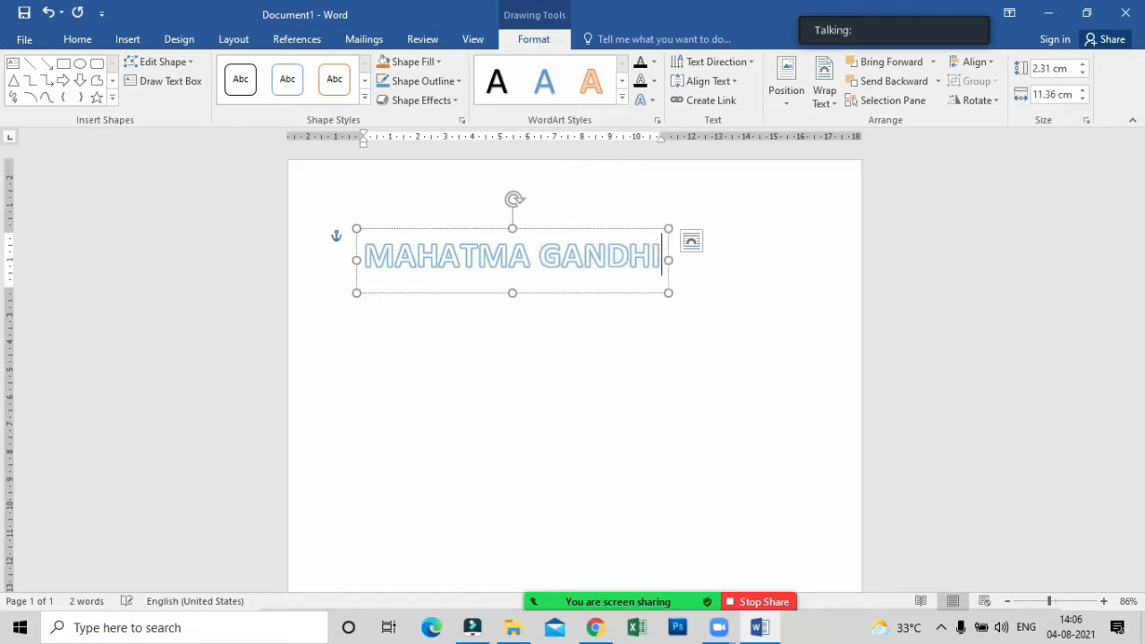
pyautogui.write(' TRA')
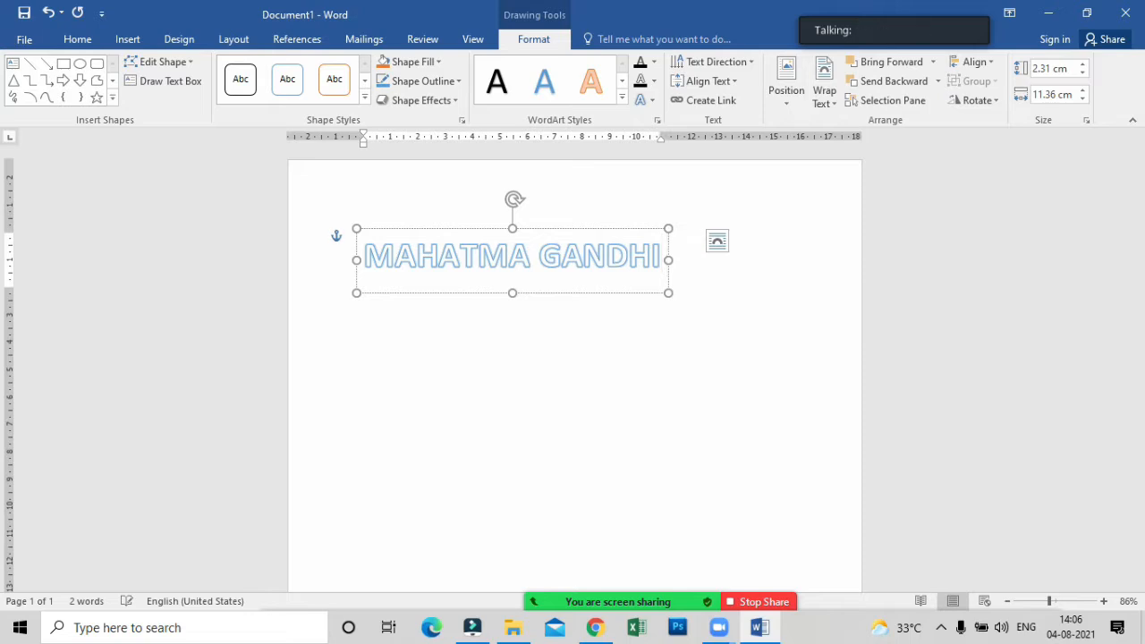
pyautogui.write('NING ')
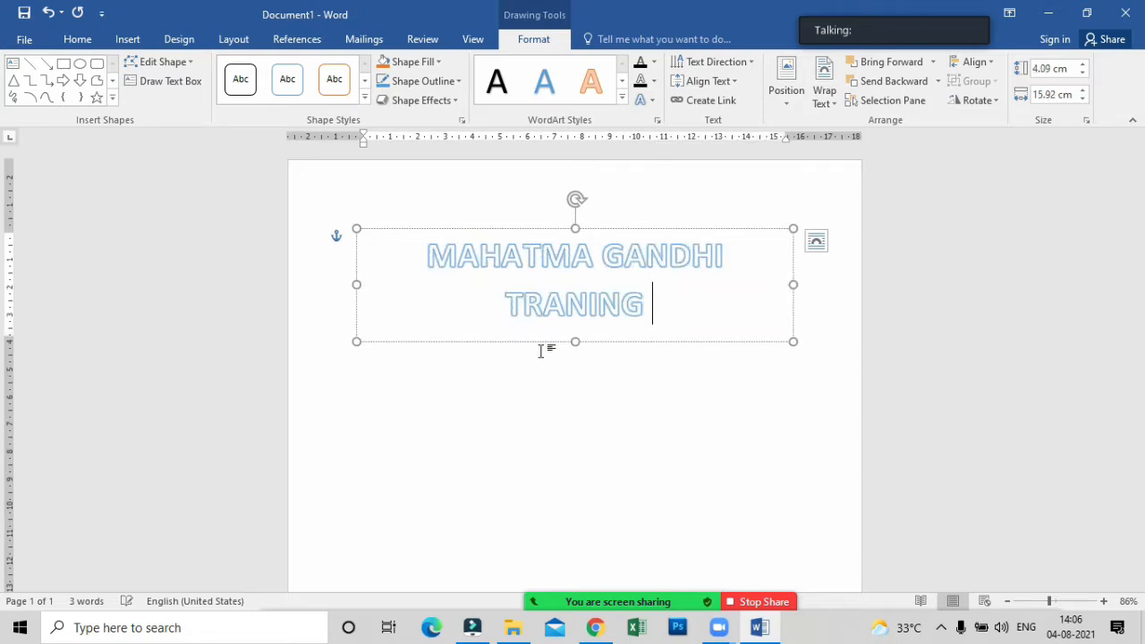
pyautogui.write('CENTER')
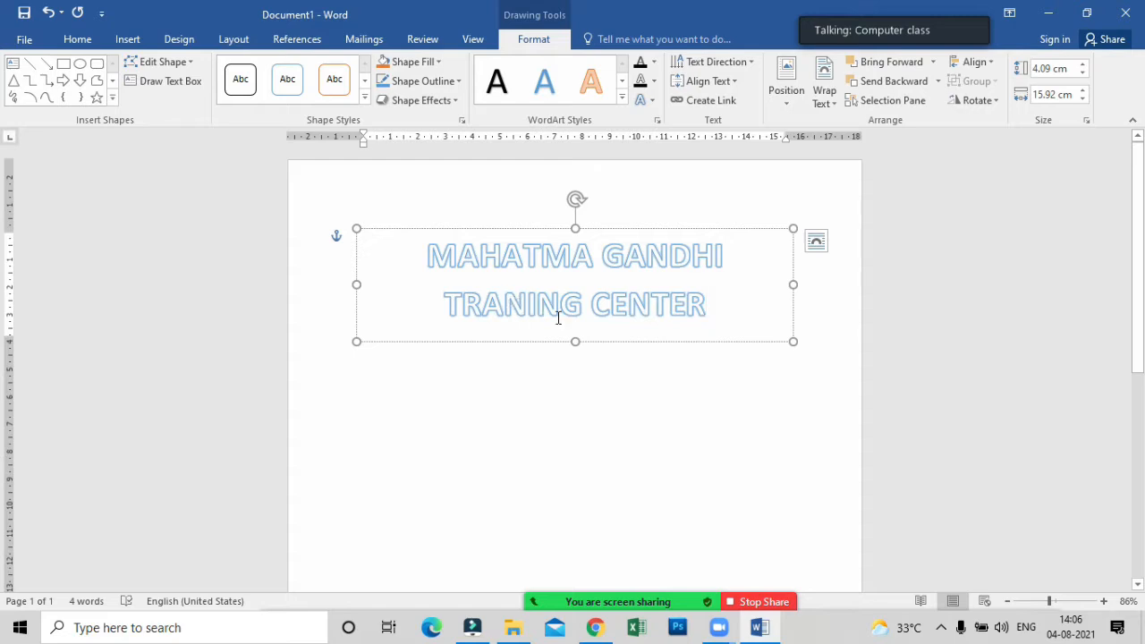
# Shift the WordArt box slightly up and left and widen it to about 22 cm so the heading fits on one line.
pyautogui.moveTo(641, 234); pyautogui.dragTo(608, 222)
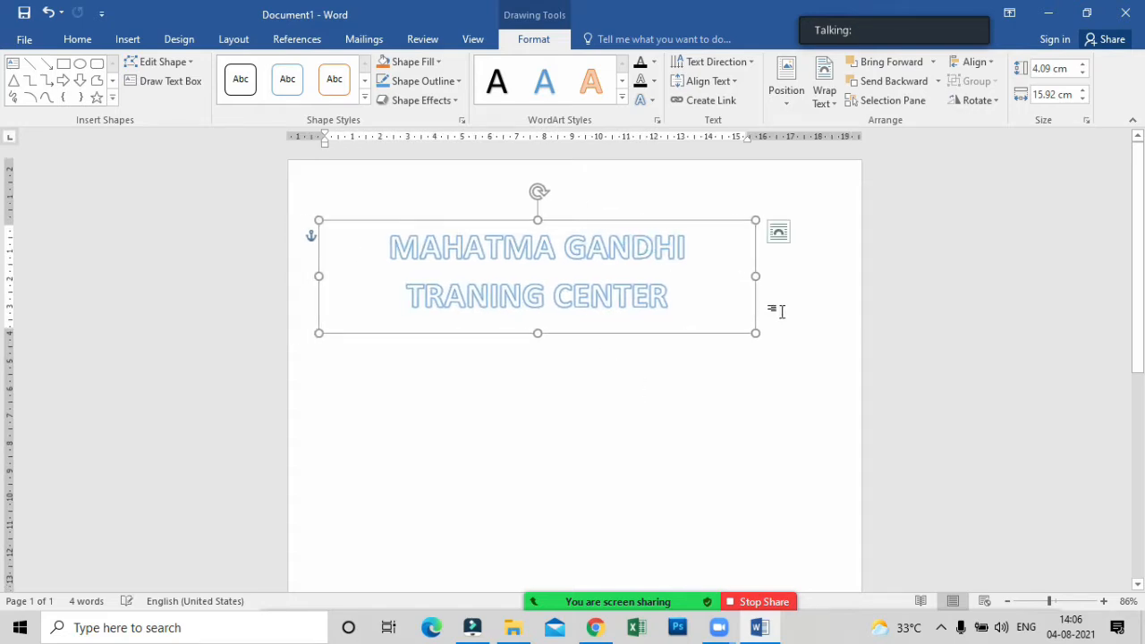
pyautogui.moveTo(756, 276); pyautogui.dragTo(873, 271)
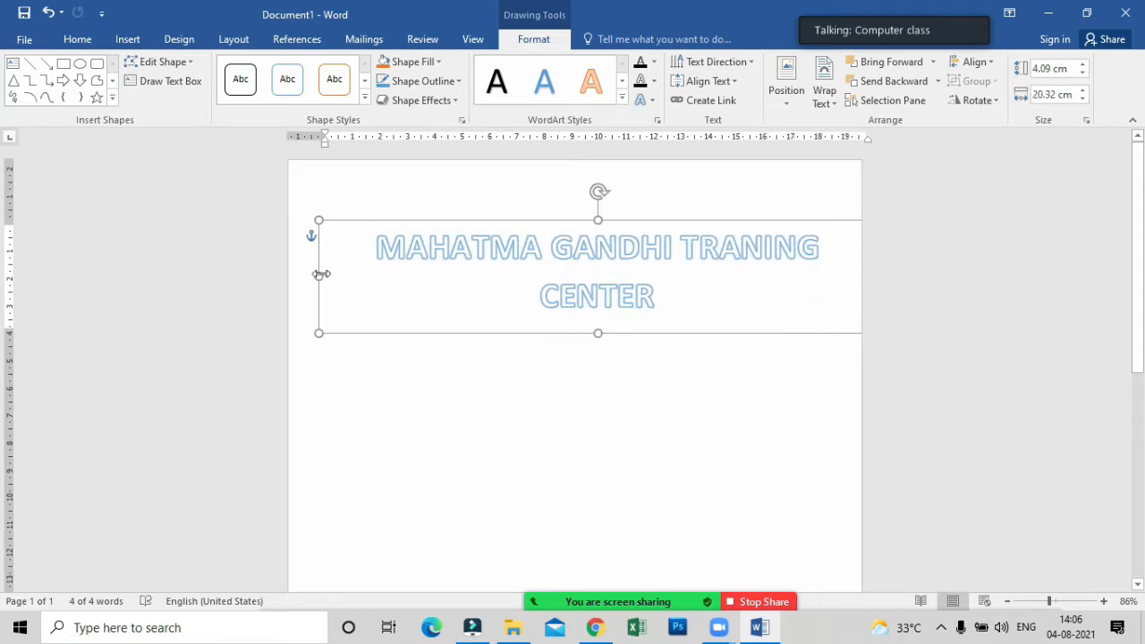
pyautogui.click(310, 274)
pyautogui.click(316, 279)
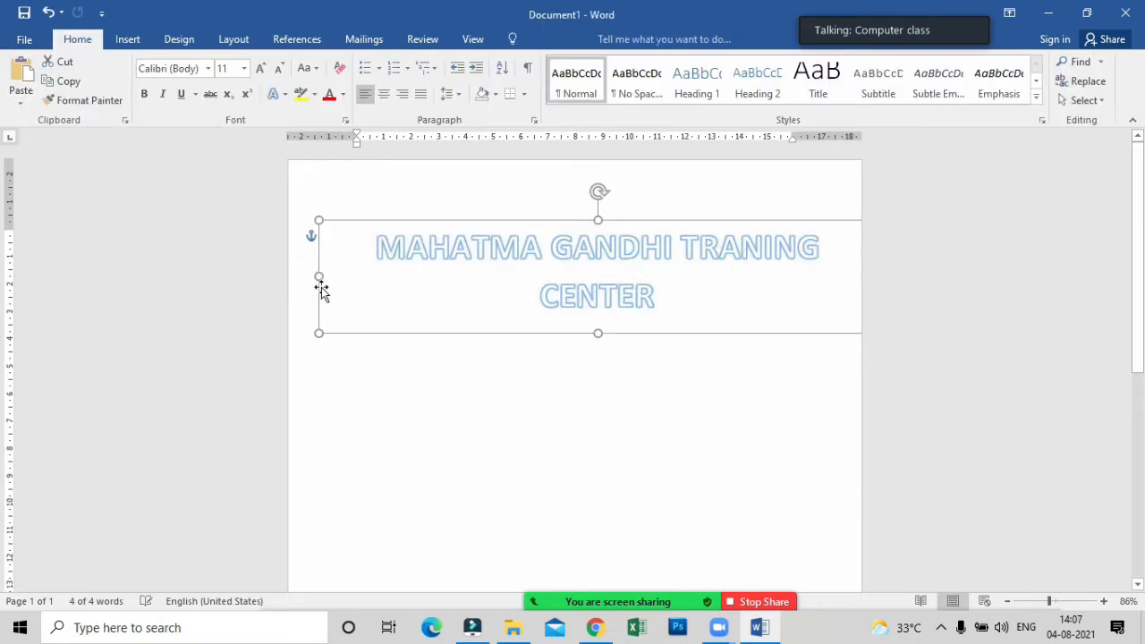
pyautogui.moveTo(313, 274); pyautogui.dragTo(272, 274)
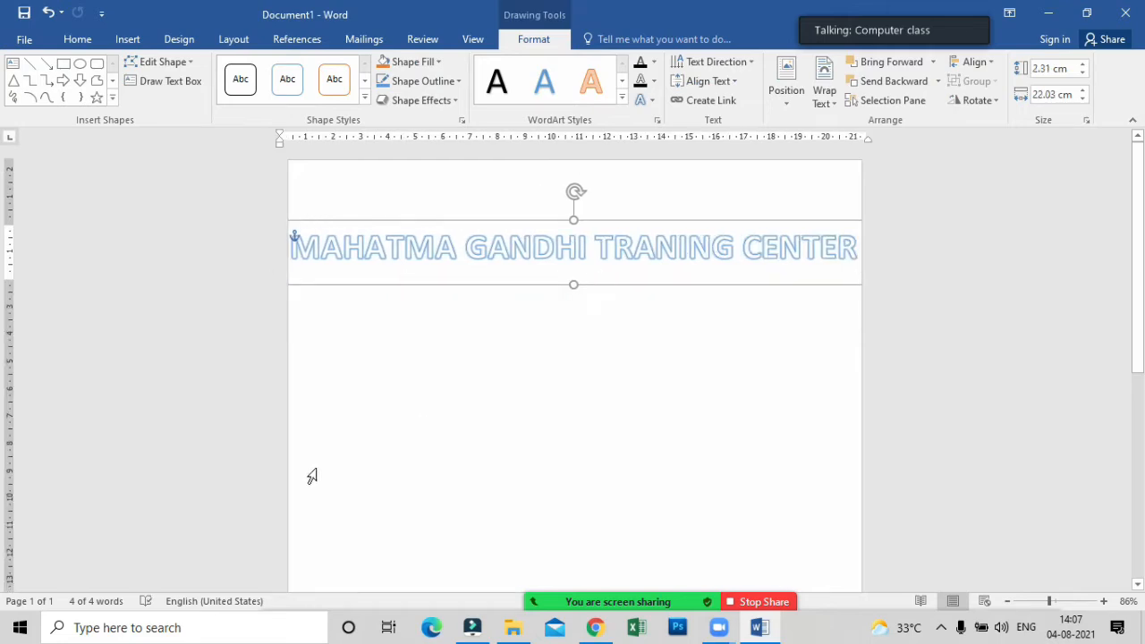
# Apply the upward arch Follow Path transform to the WordArt heading.
pyautogui.click(523, 222)
pyautogui.click(533, 39)
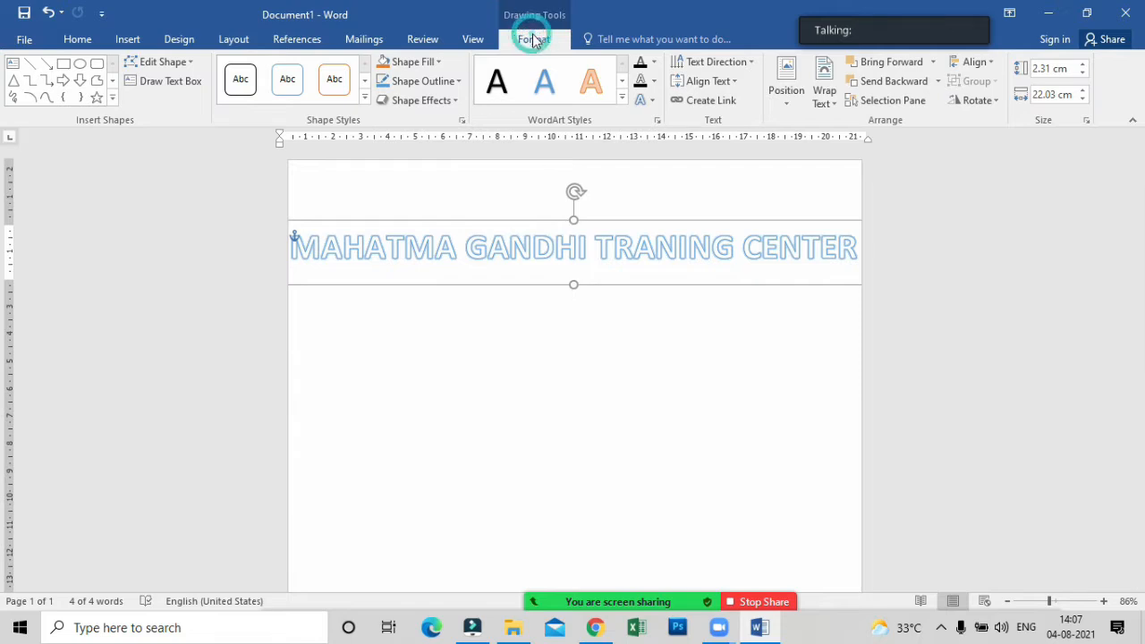
pyautogui.click(652, 100)
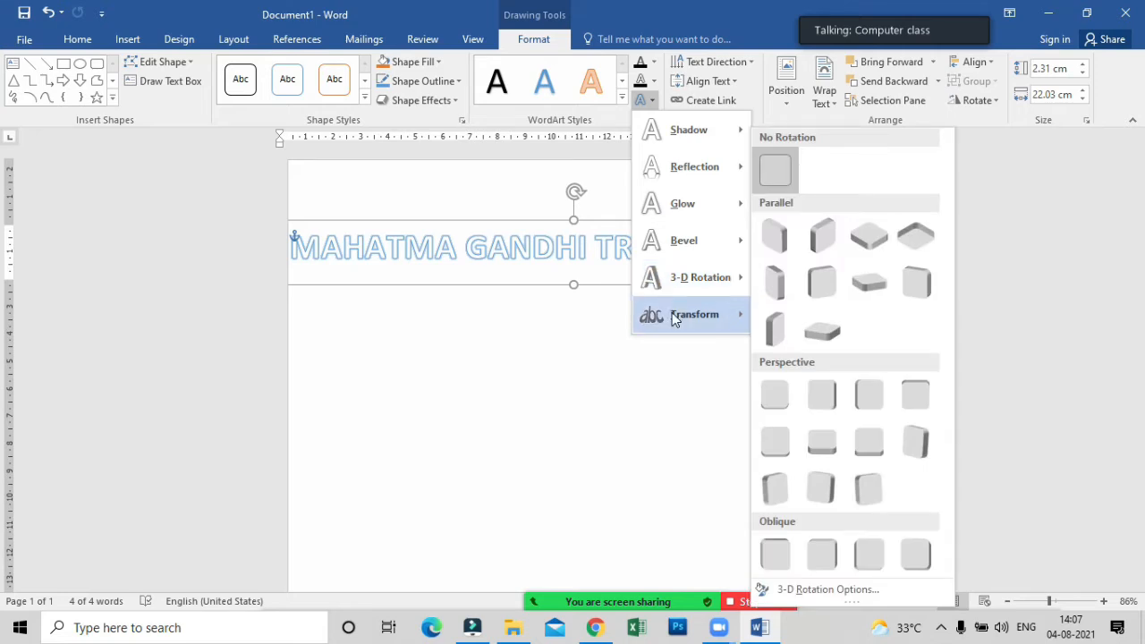
pyautogui.moveTo(681, 313)
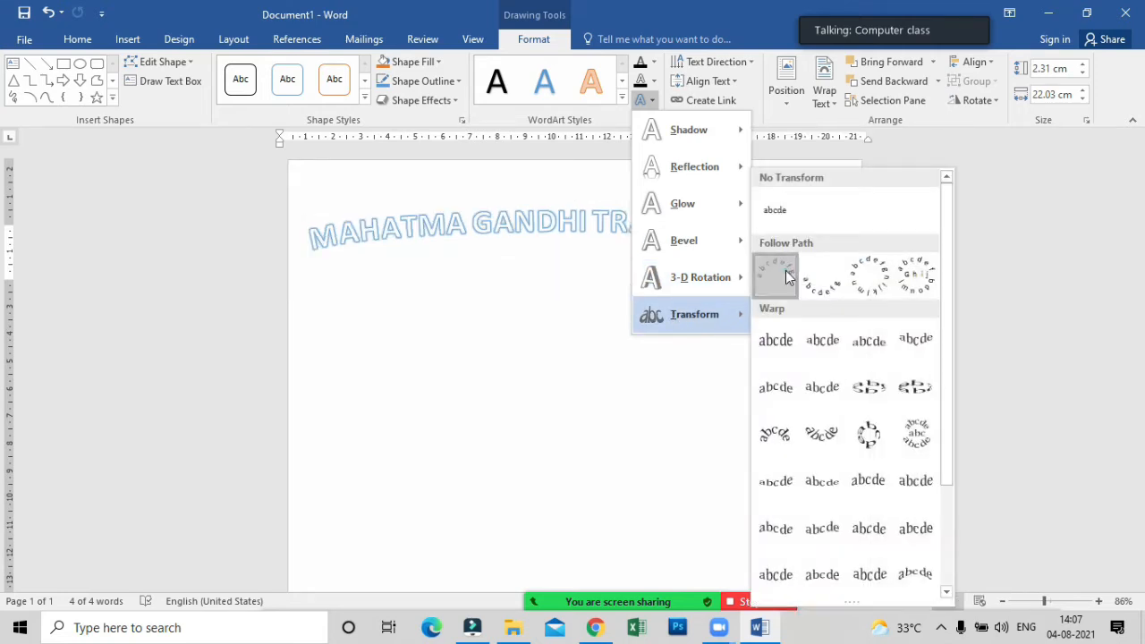
pyautogui.click(785, 277)
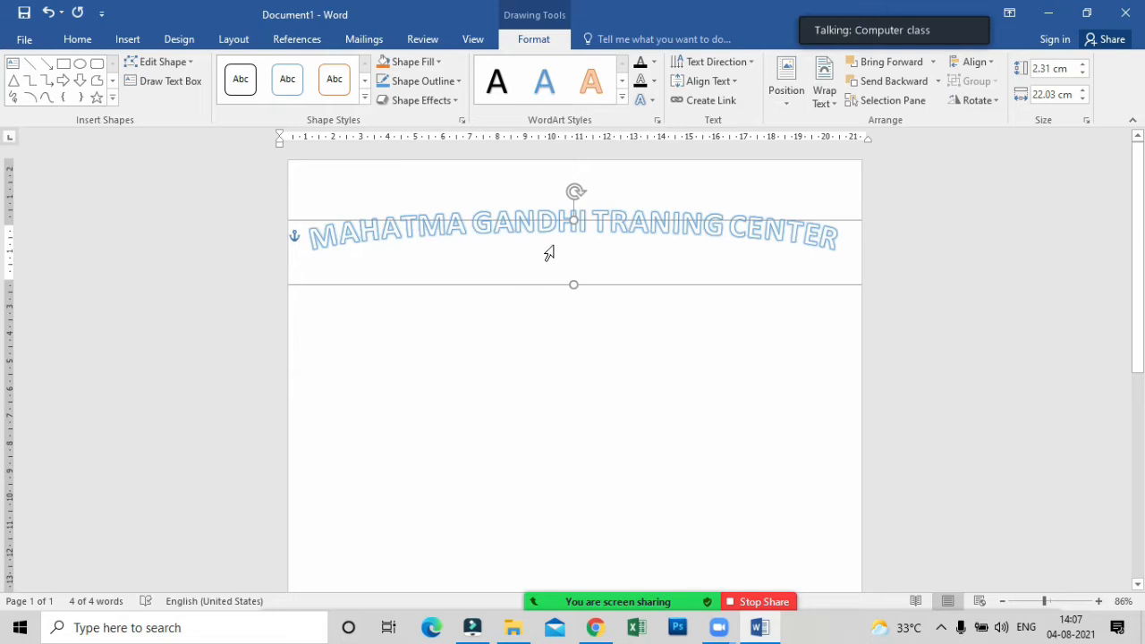
# Stretch the arched heading to about 14.5 cm high and move it up to the top of the page.
pyautogui.moveTo(574, 285); pyautogui.dragTo(554, 617)
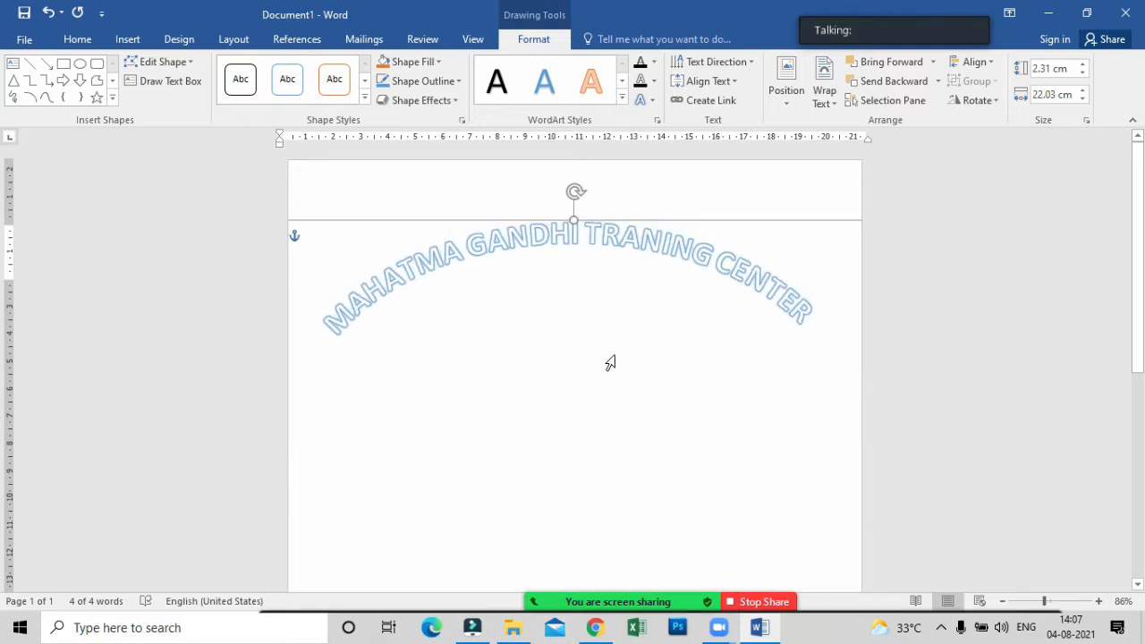
pyautogui.moveTo(633, 216); pyautogui.dragTo(632, 164)
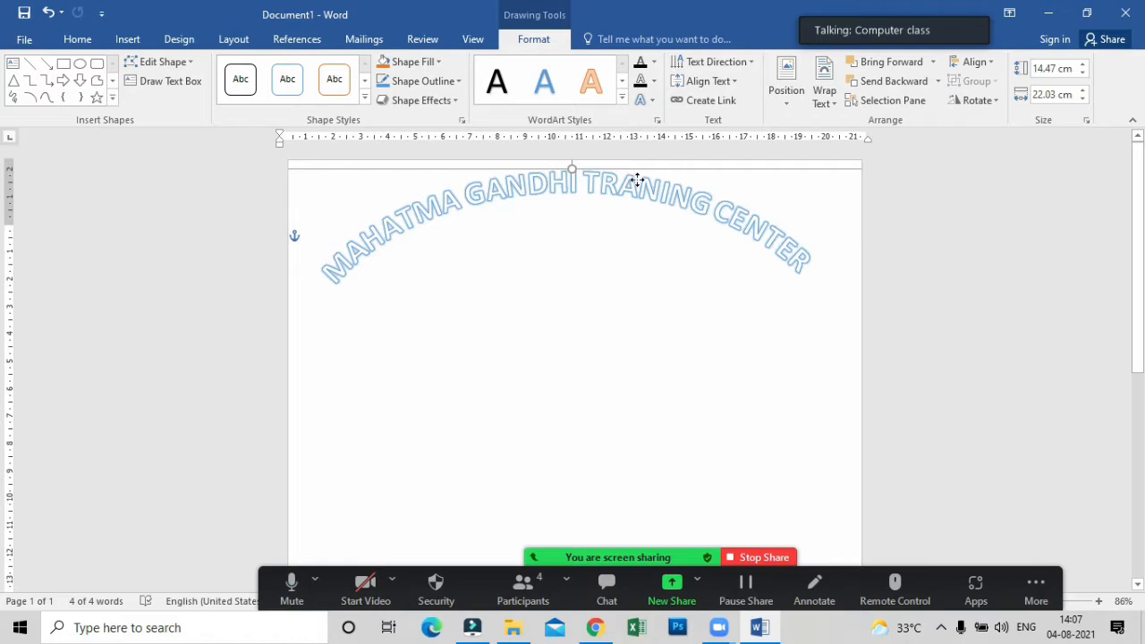
pyautogui.click(901, 274)
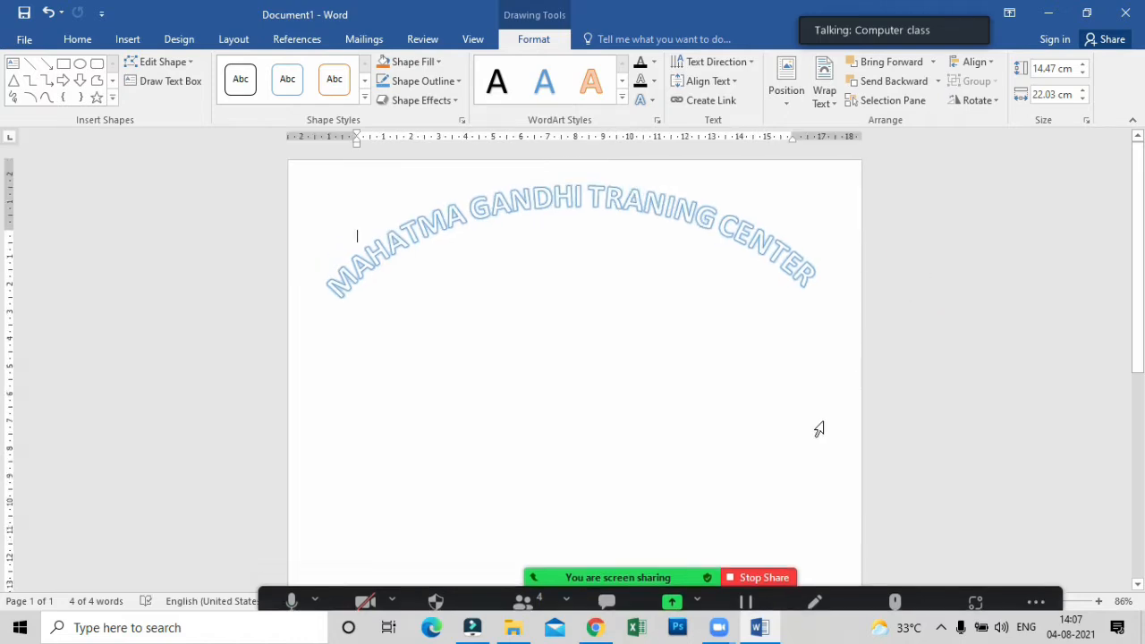
# Insert a table with six columns and six rows at the text cursor.
pyautogui.scroll(-2, 546, 473)
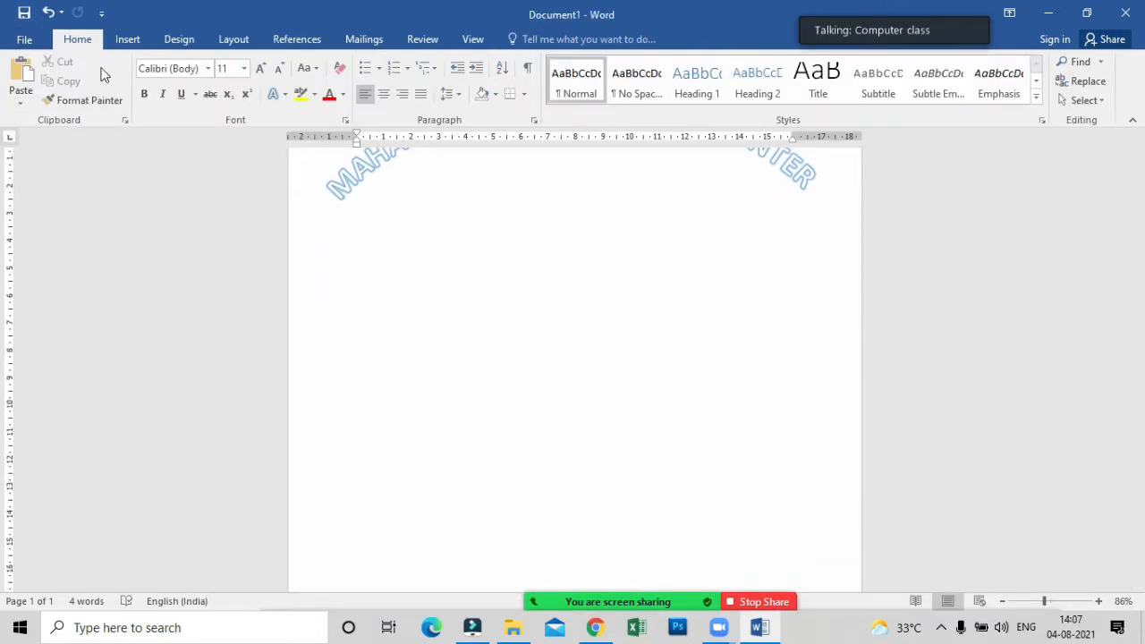
pyautogui.click(126, 39)
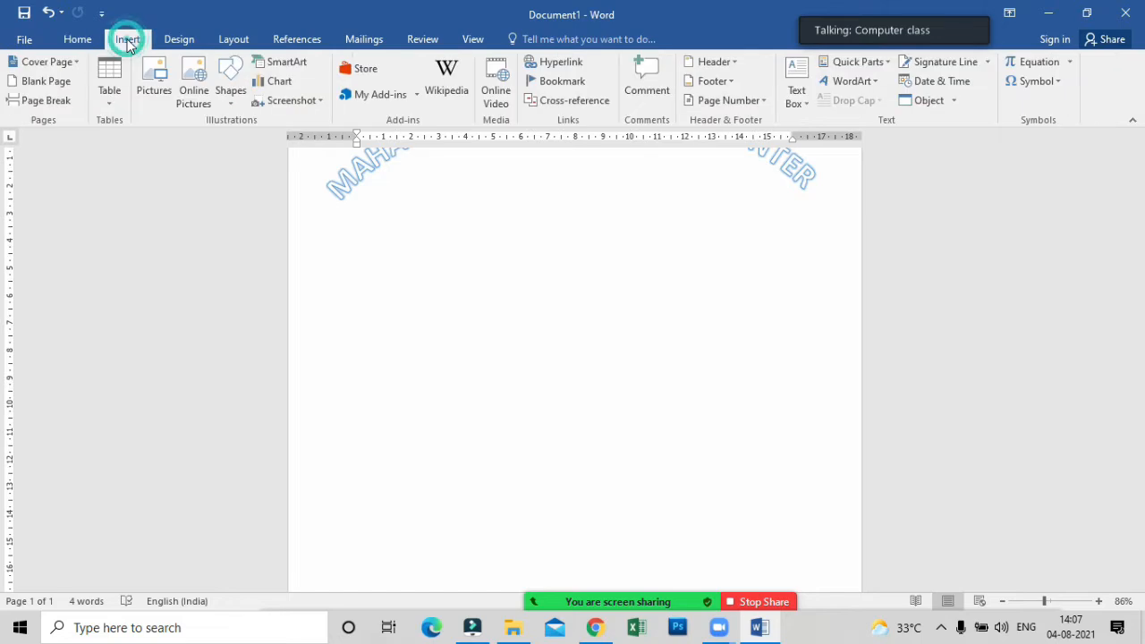
pyautogui.click(116, 97)
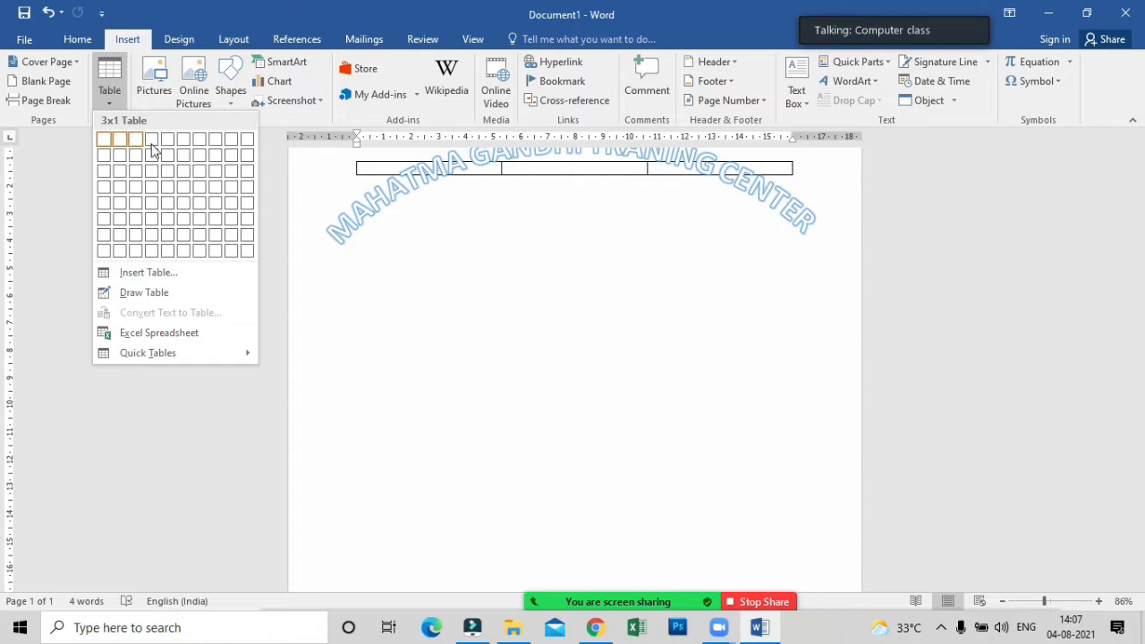
pyautogui.click(187, 227)
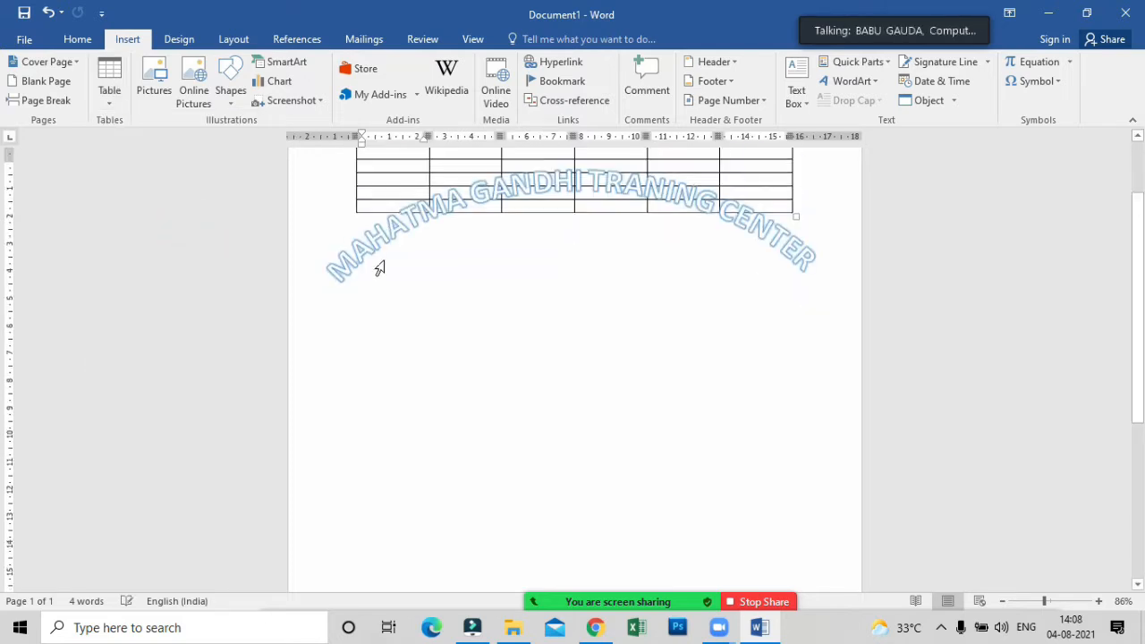
# Move the 6x6 table down the page so it sits below the WordArt heading's box.
pyautogui.scroll(2, 375, 226)
pyautogui.moveTo(349, 224); pyautogui.dragTo(348, 480)
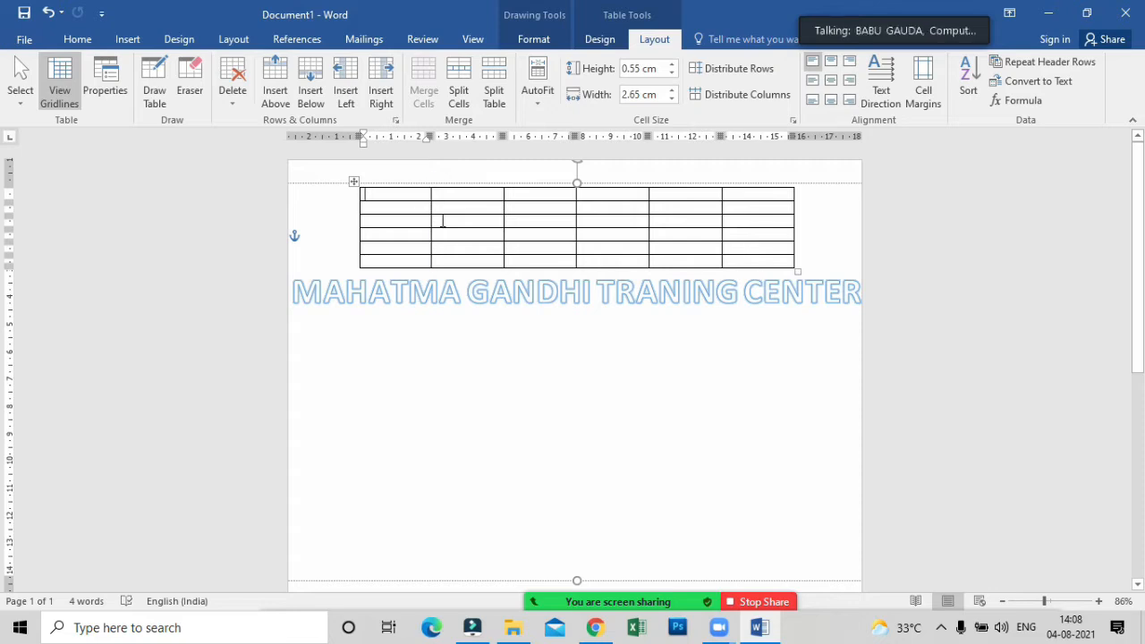
pyautogui.click(413, 466)
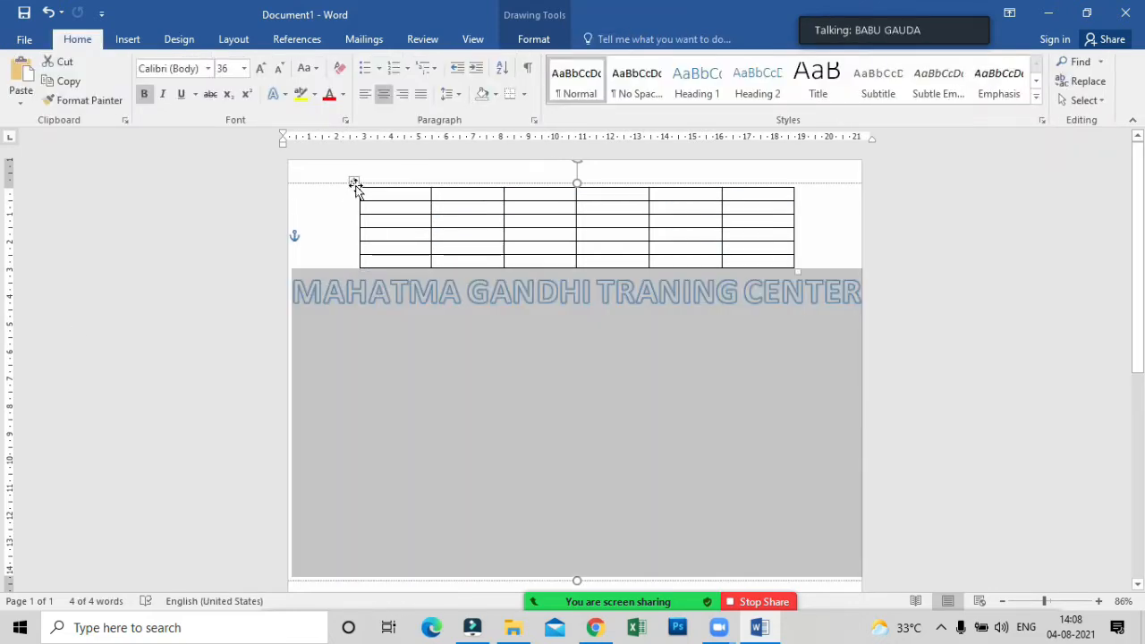
pyautogui.click(355, 181)
pyautogui.moveTo(355, 182); pyautogui.dragTo(373, 590)
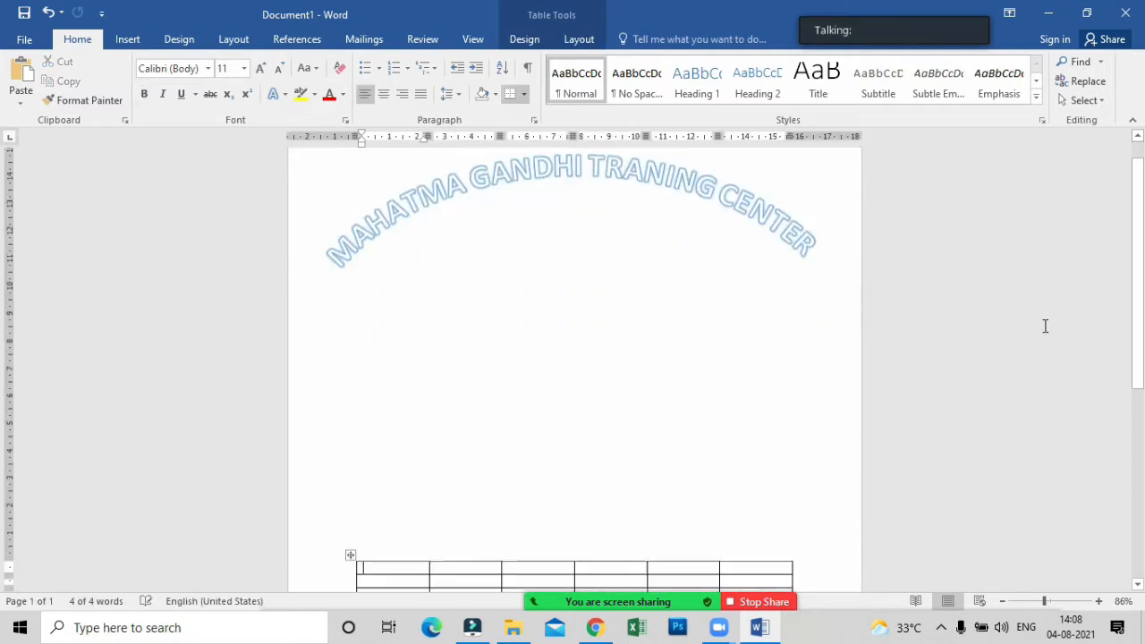
# Delete the arched WordArt heading from above the table.
pyautogui.click(469, 171)
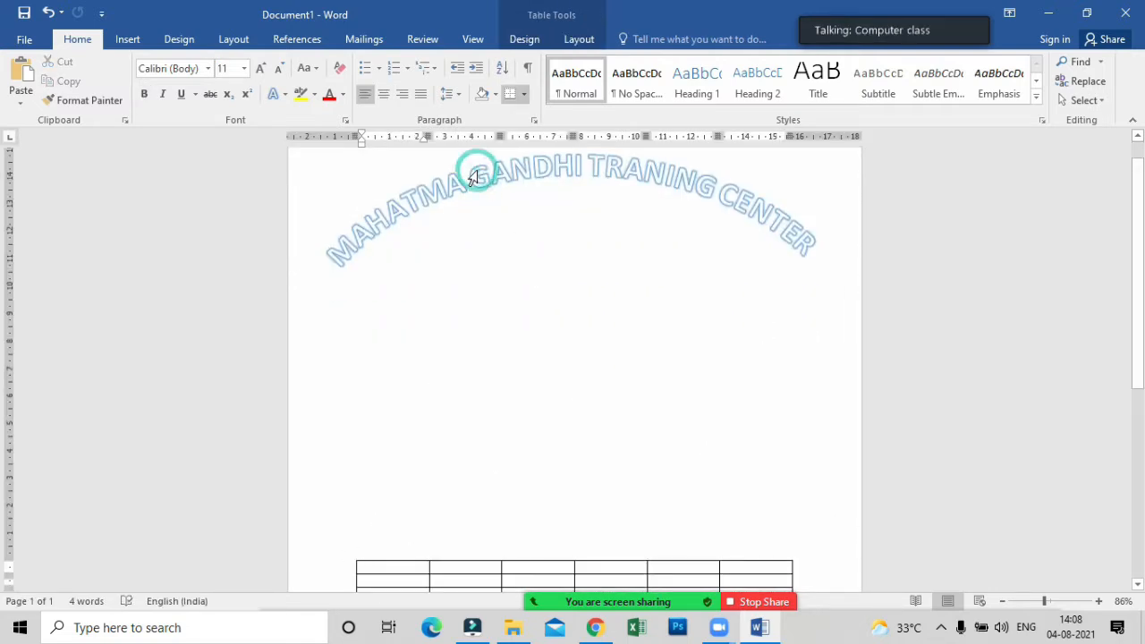
pyautogui.click(127, 39)
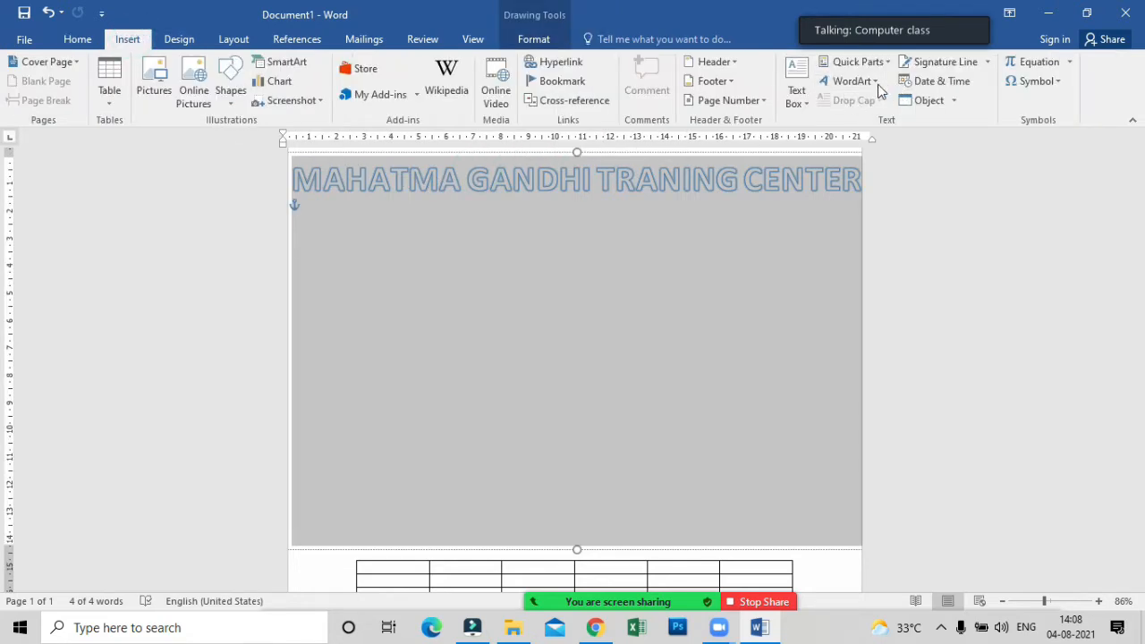
pyautogui.click(875, 82)
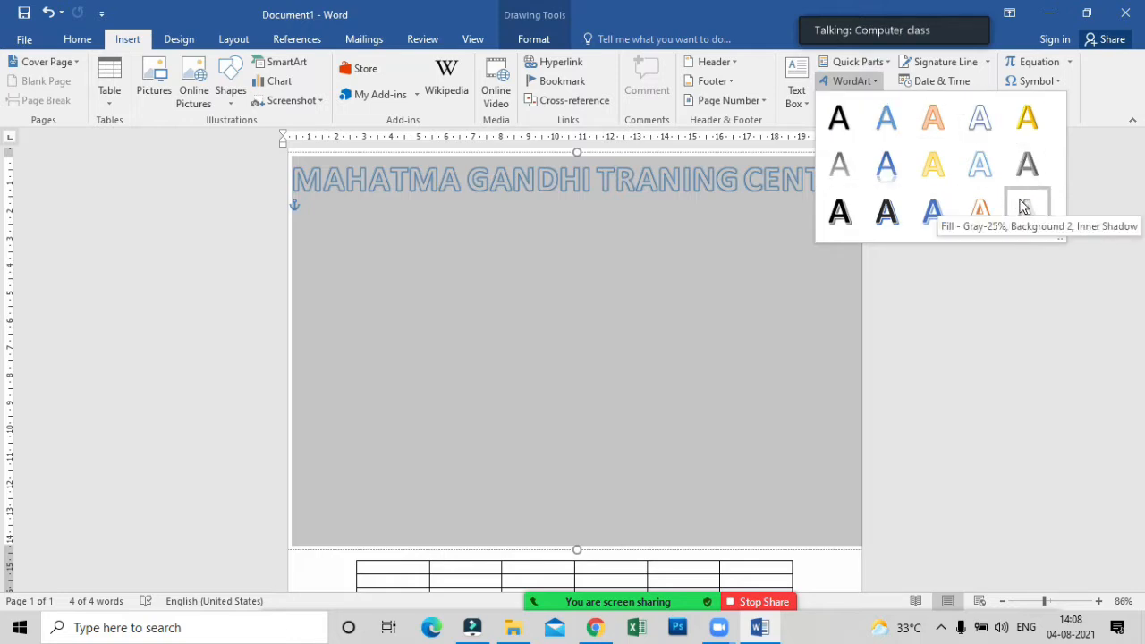
pyautogui.click(540, 163)
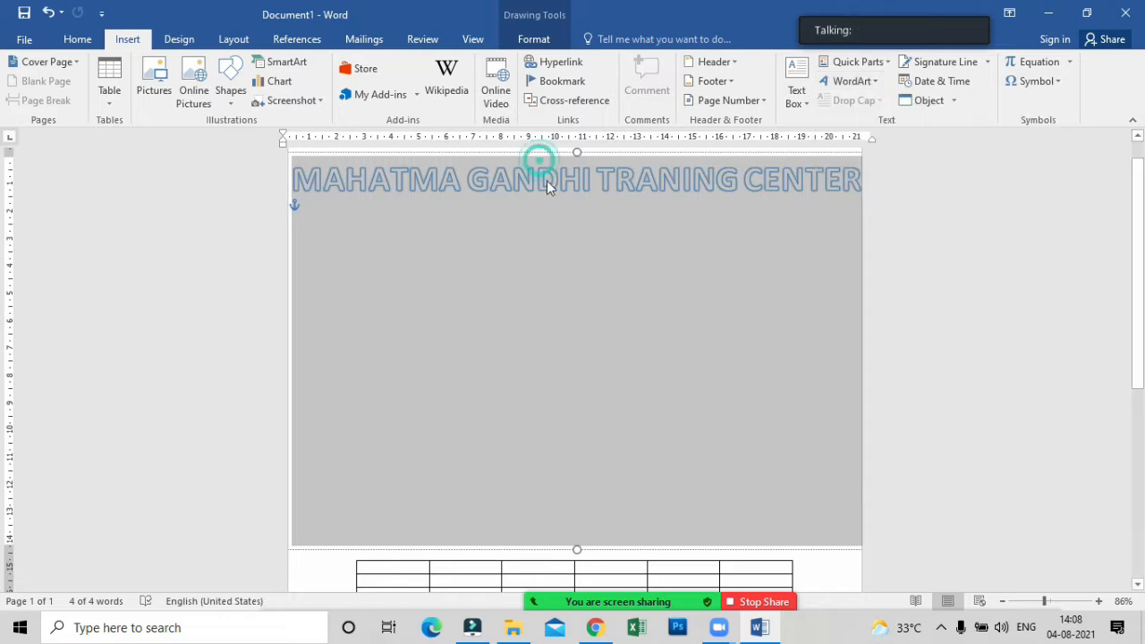
pyautogui.click(575, 153)
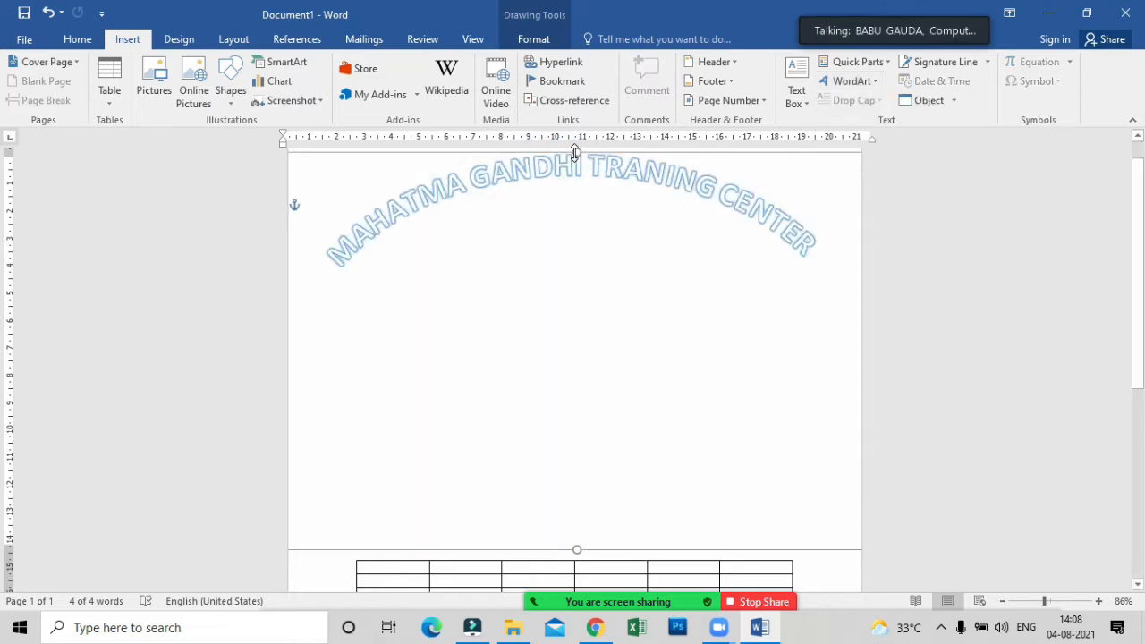
pyautogui.press('Delete')
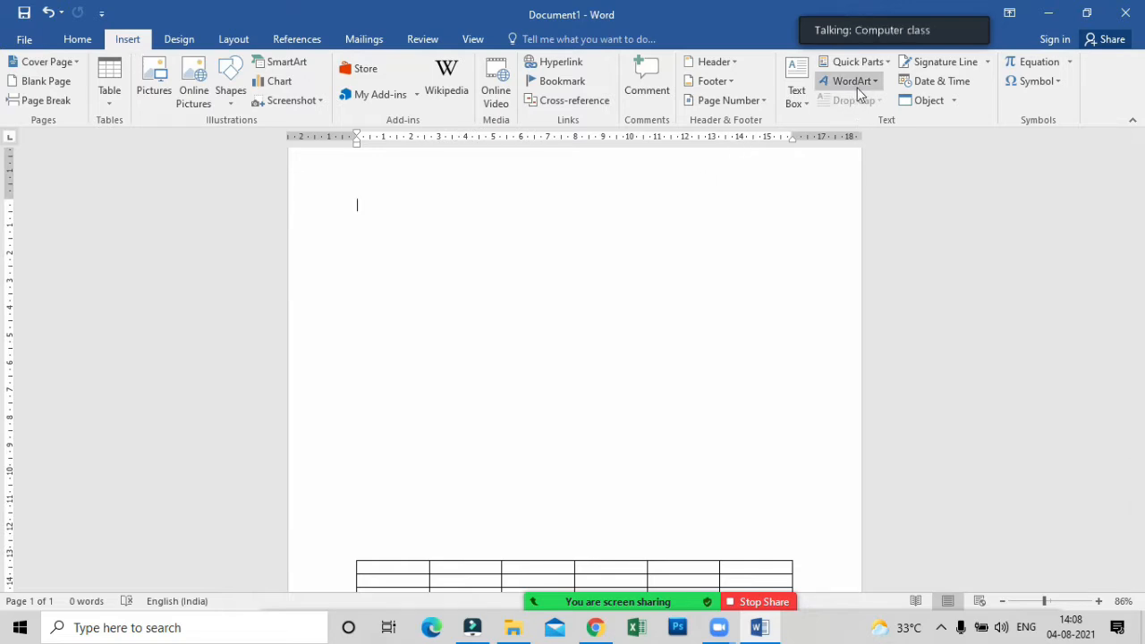
# Start a new Zoom share of the entire screen.
pyautogui.moveTo(628, 607)
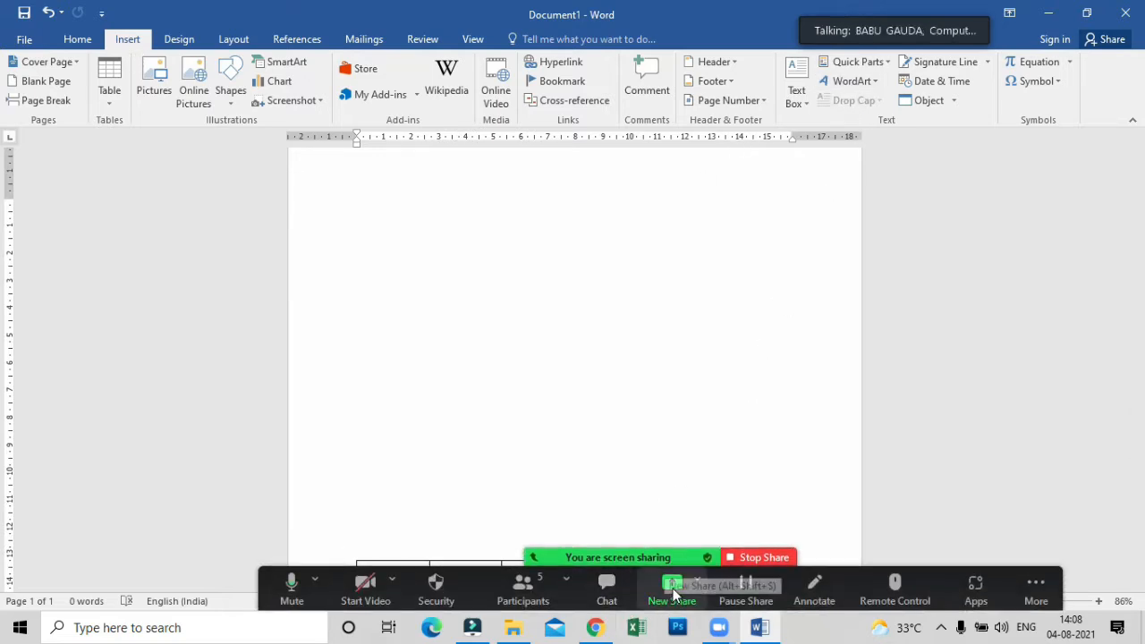
pyautogui.click(672, 592)
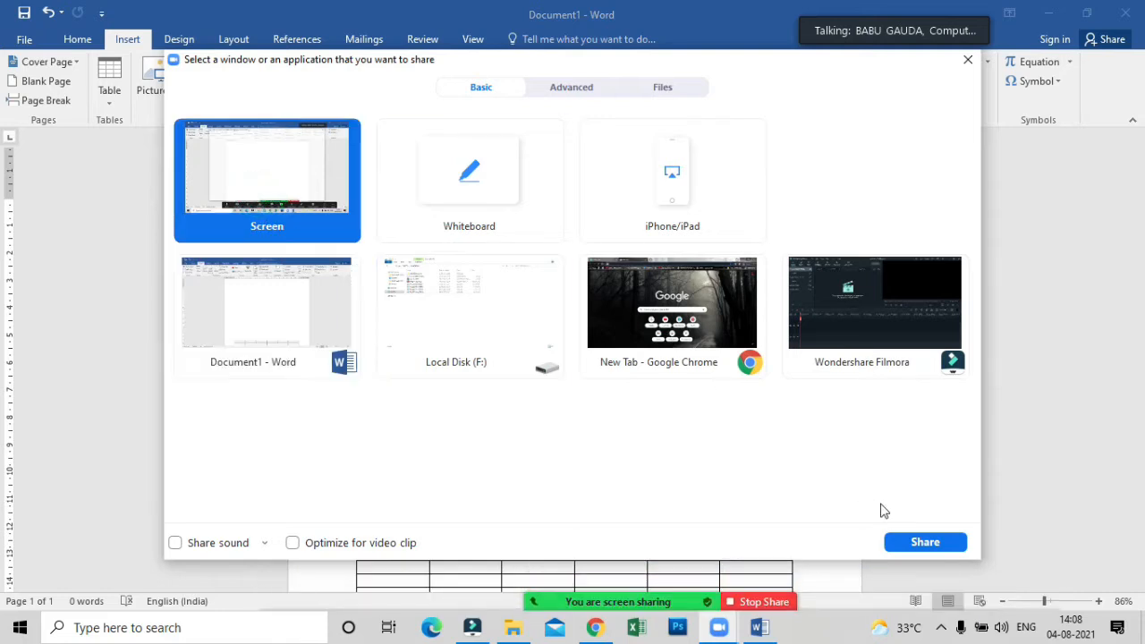
pyautogui.click(917, 540)
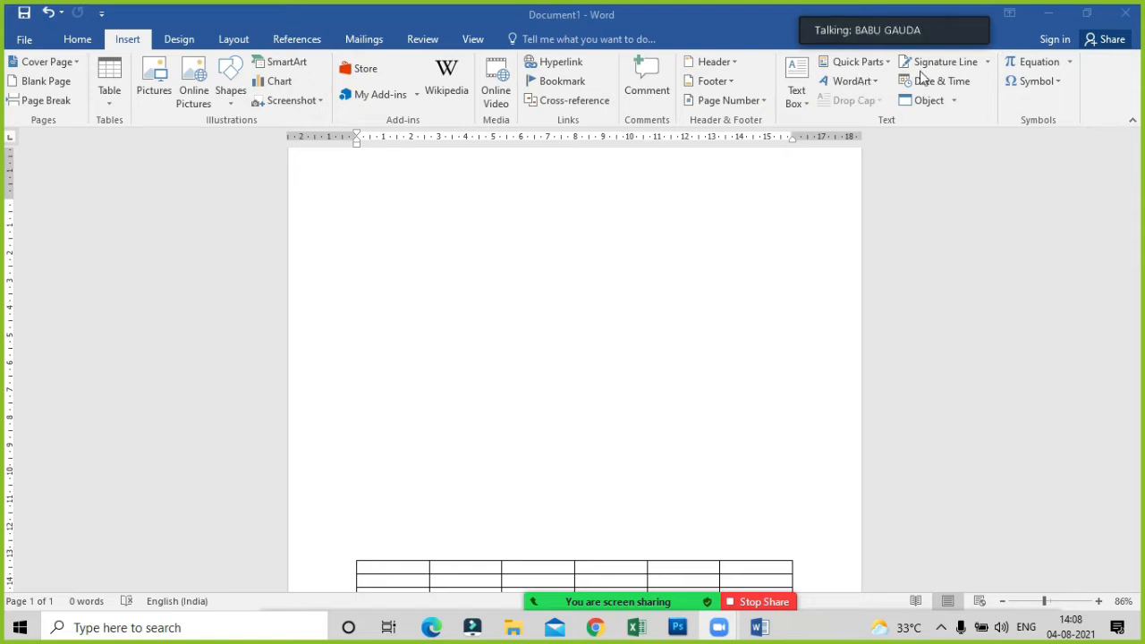
# Insert a WordArt heading in the plain black shadowed style with the text "MAHATMA GANDHI TRANING CENTER".
pyautogui.click(863, 81)
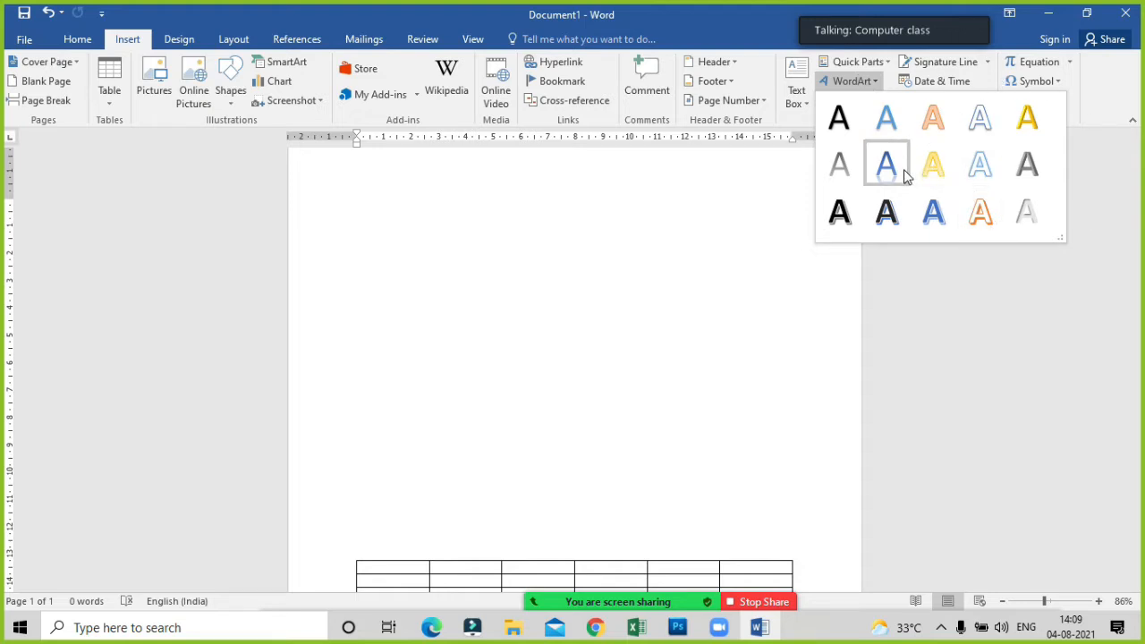
pyautogui.click(848, 141)
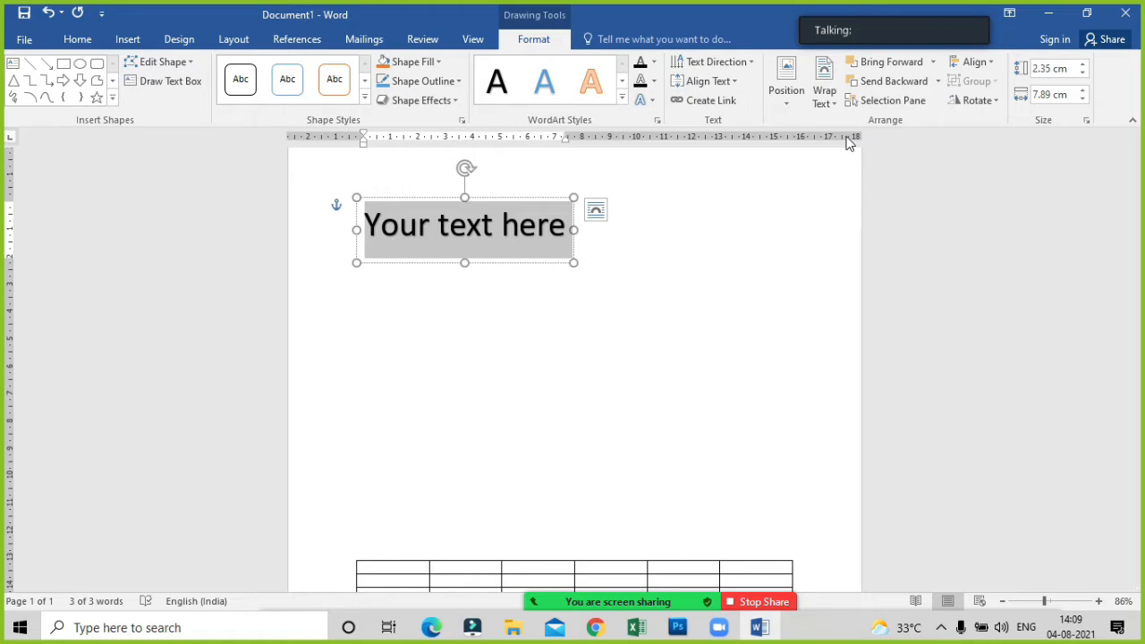
pyautogui.write('COM')
pyautogui.press('BackSpace')
pyautogui.press('BackSpace')
pyautogui.press('BackSpace')
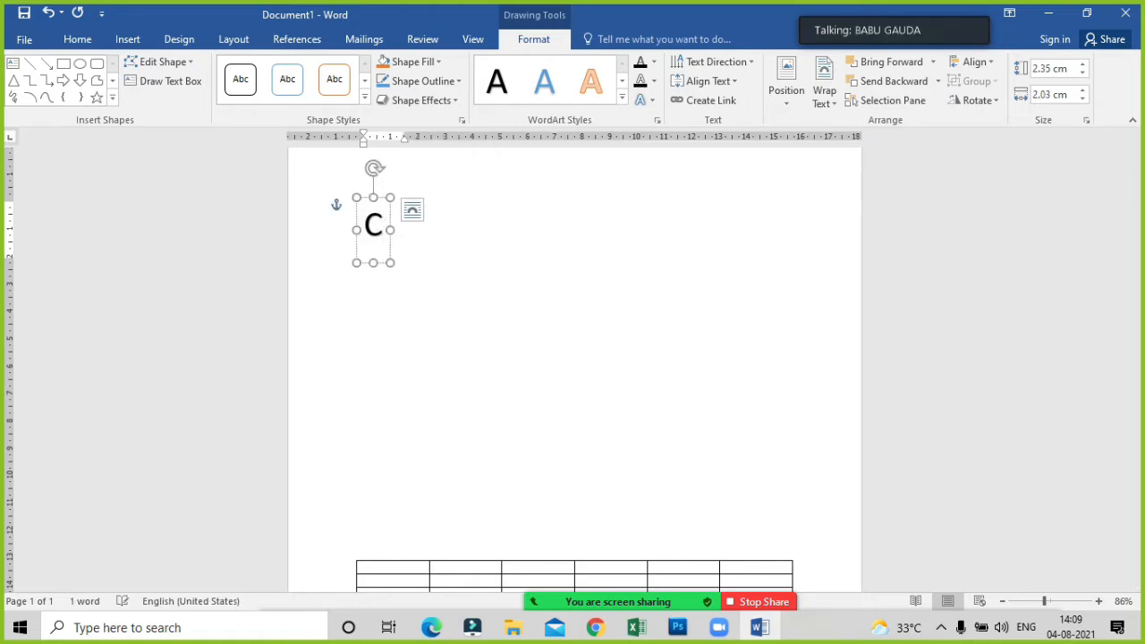
pyautogui.write('MAHAT')
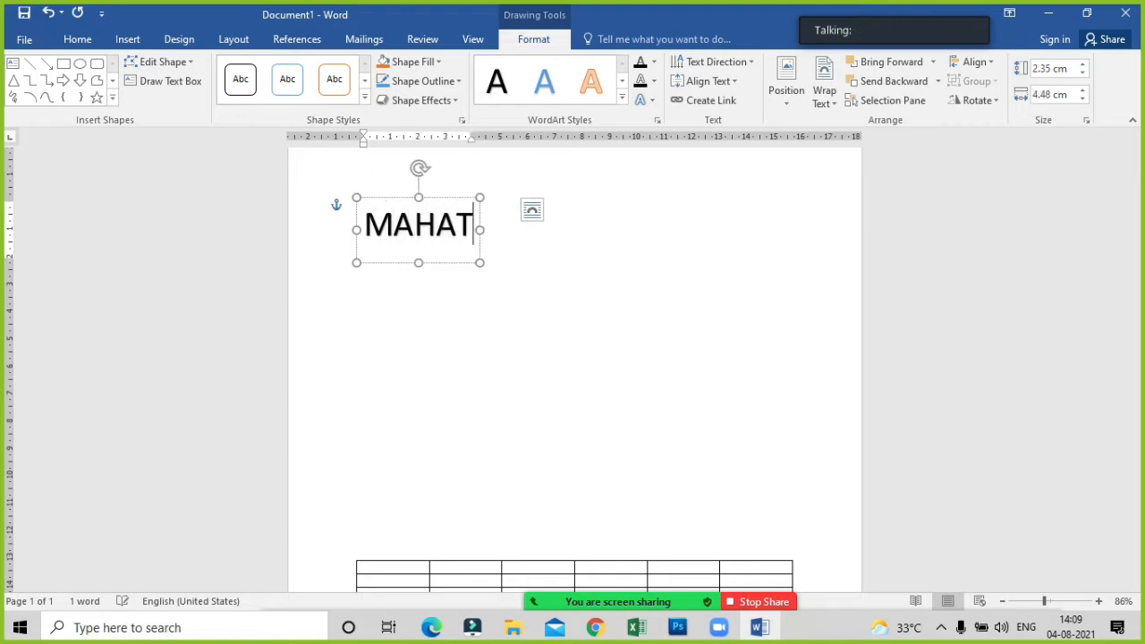
pyautogui.write('MA GAN')
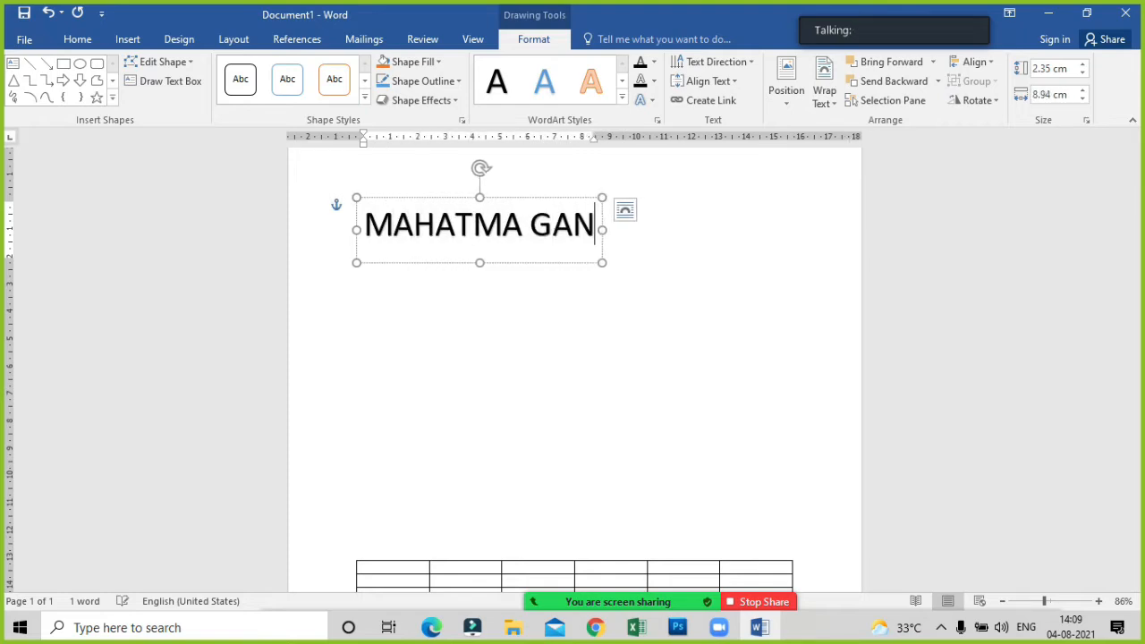
pyautogui.write('DHI TRAN')
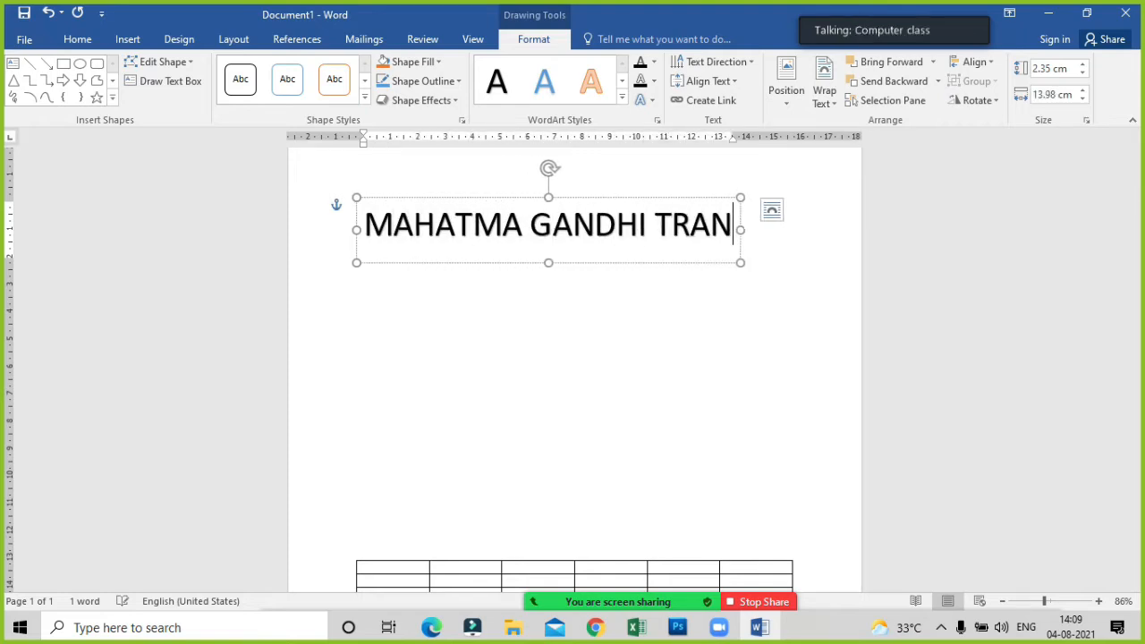
pyautogui.write('ING')
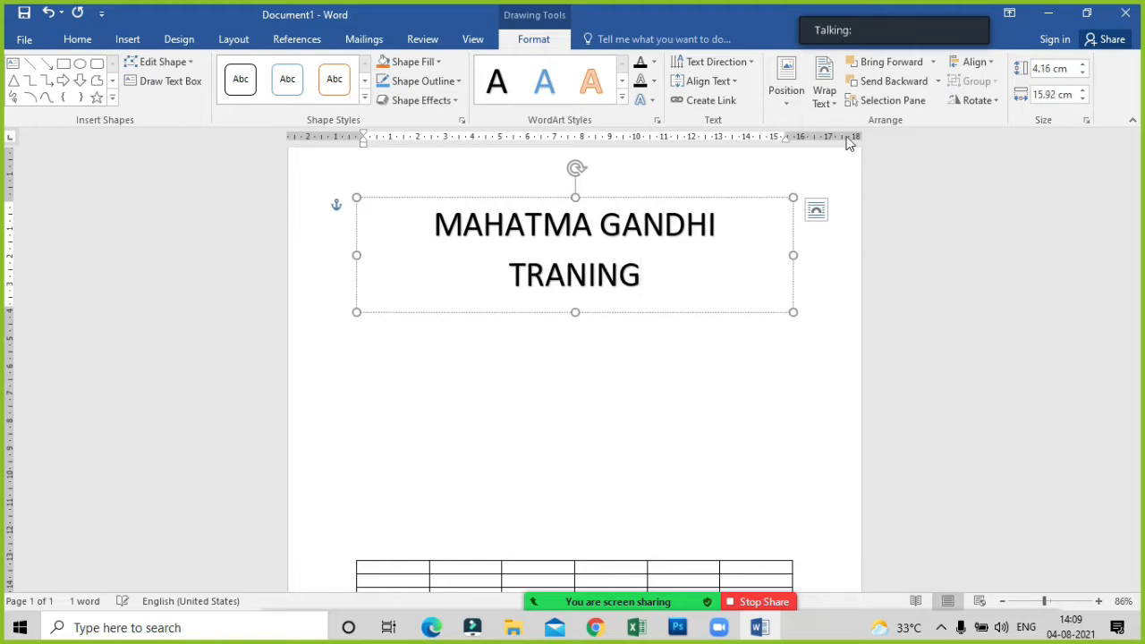
pyautogui.write(' CENTER')
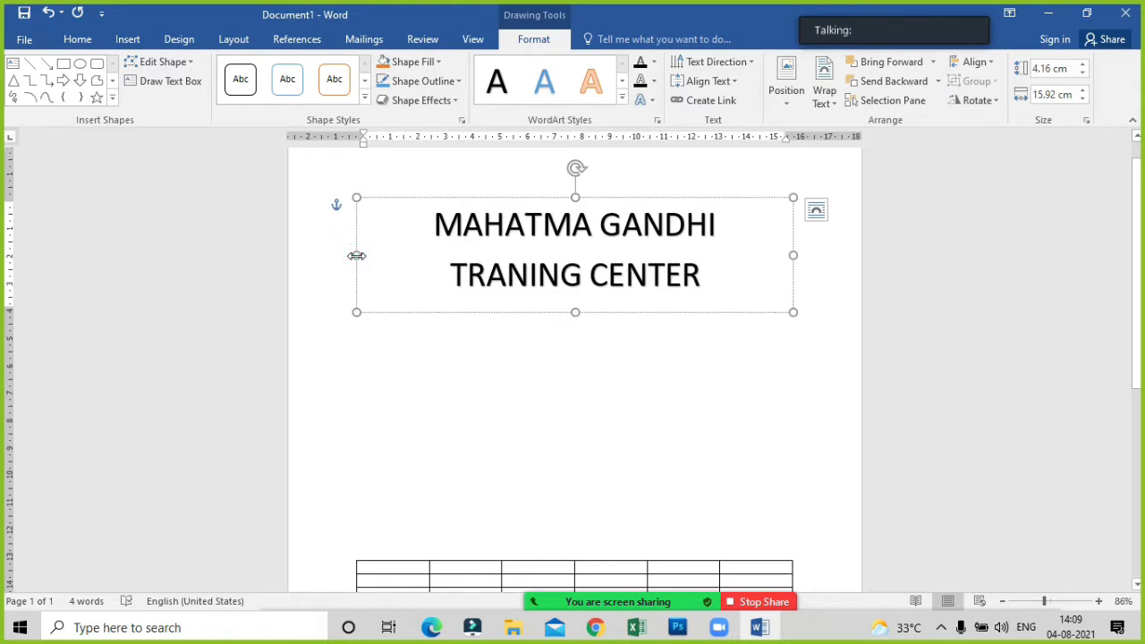
# Widen the WordArt box on both sides to about 21 cm so the heading fits on one line.
pyautogui.moveTo(356, 255); pyautogui.dragTo(275, 261)
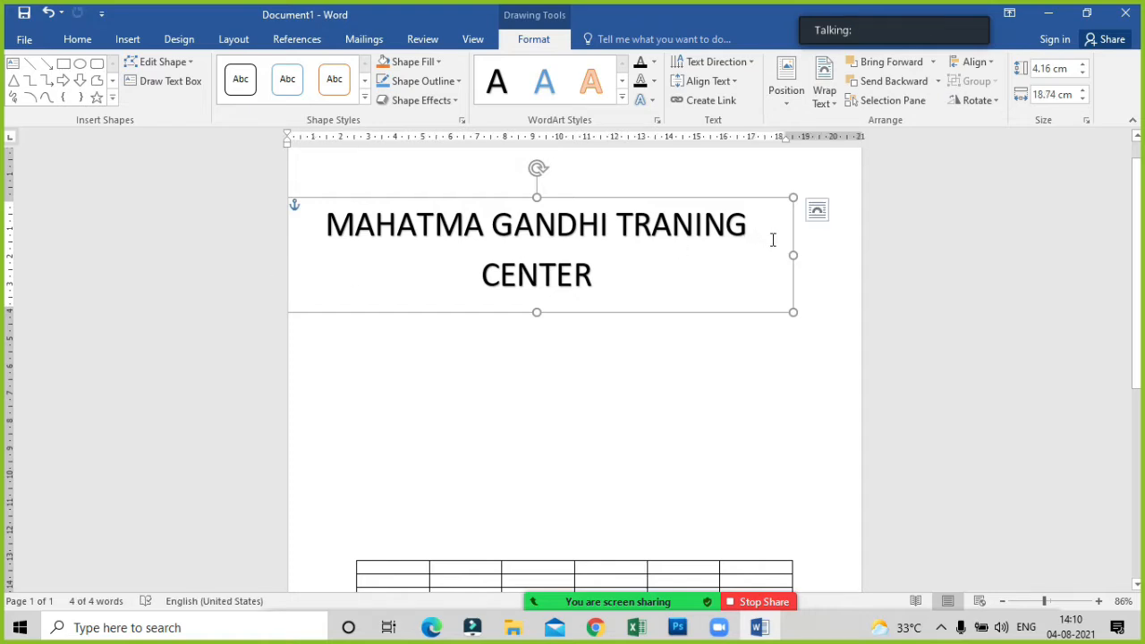
pyautogui.moveTo(789, 256); pyautogui.dragTo(856, 262)
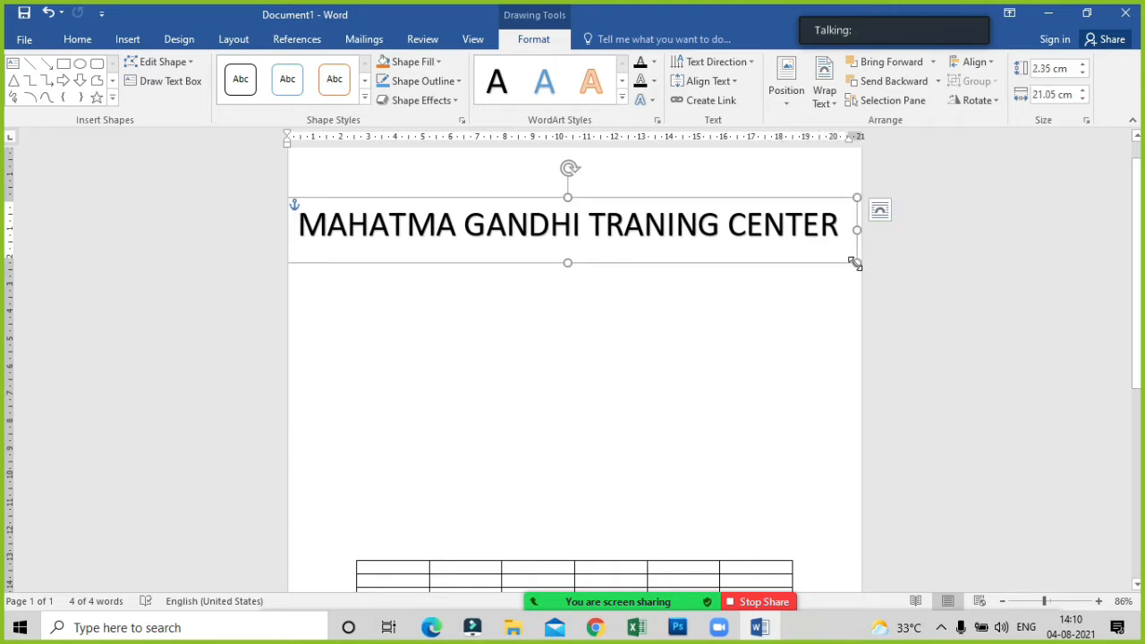
pyautogui.click(620, 333)
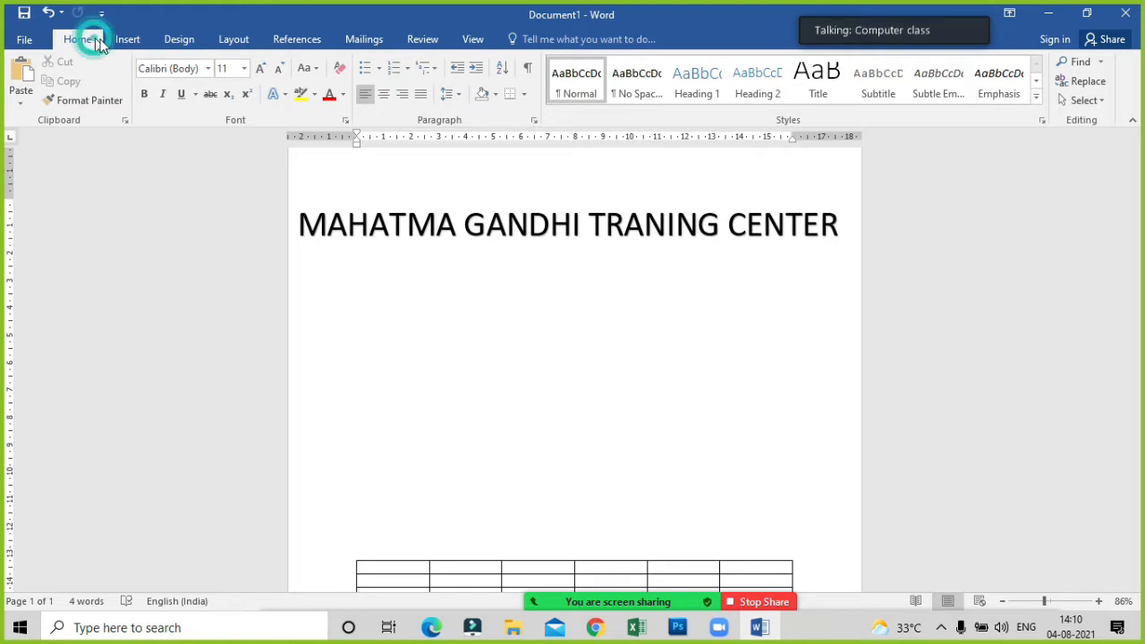
pyautogui.click(143, 43)
pyautogui.click(180, 41)
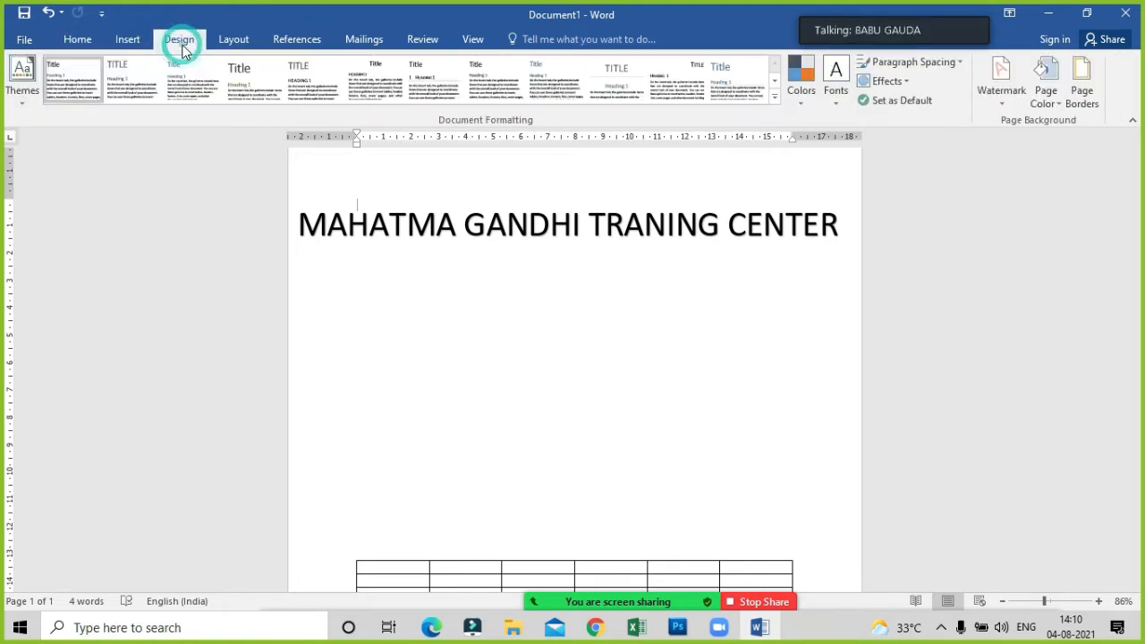
pyautogui.click(232, 39)
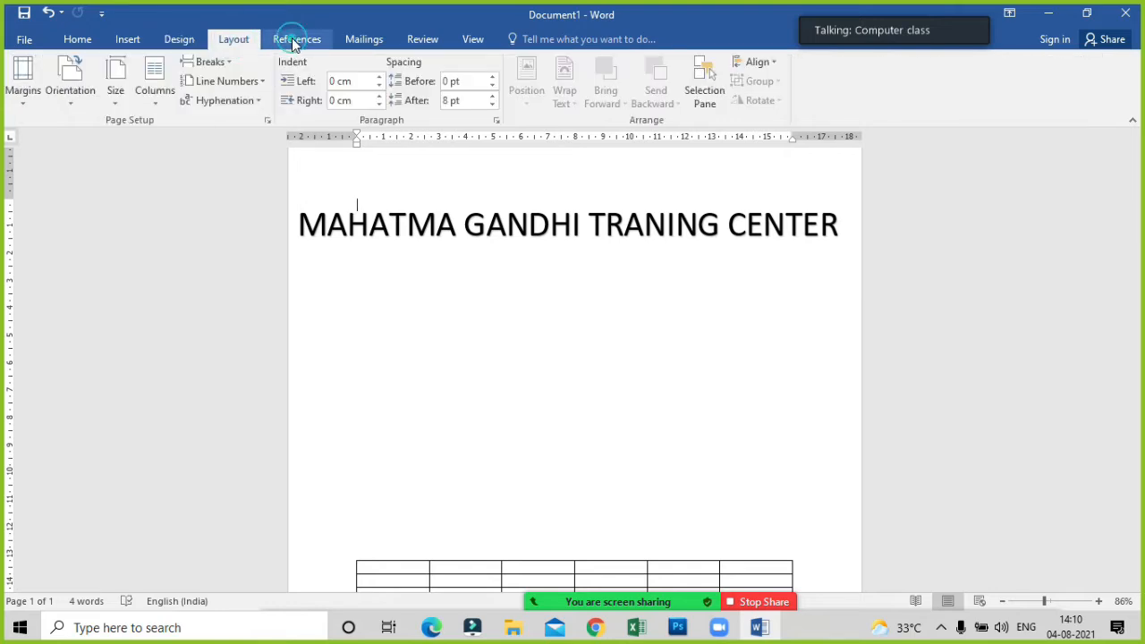
pyautogui.click(297, 39)
pyautogui.click(364, 39)
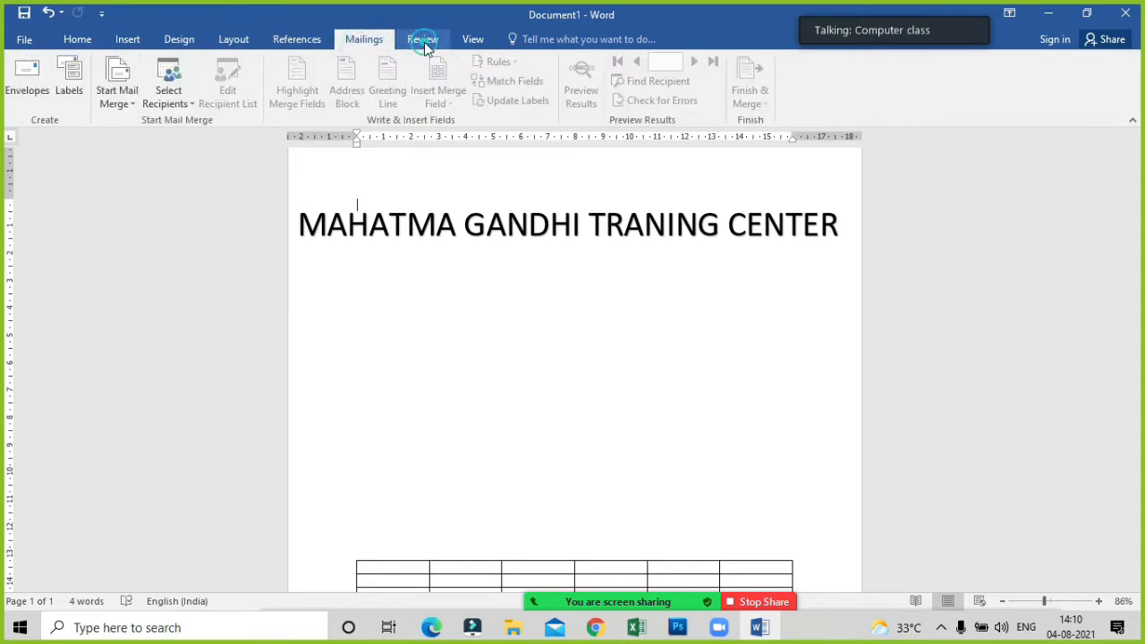
pyautogui.click(420, 41)
pyautogui.click(471, 40)
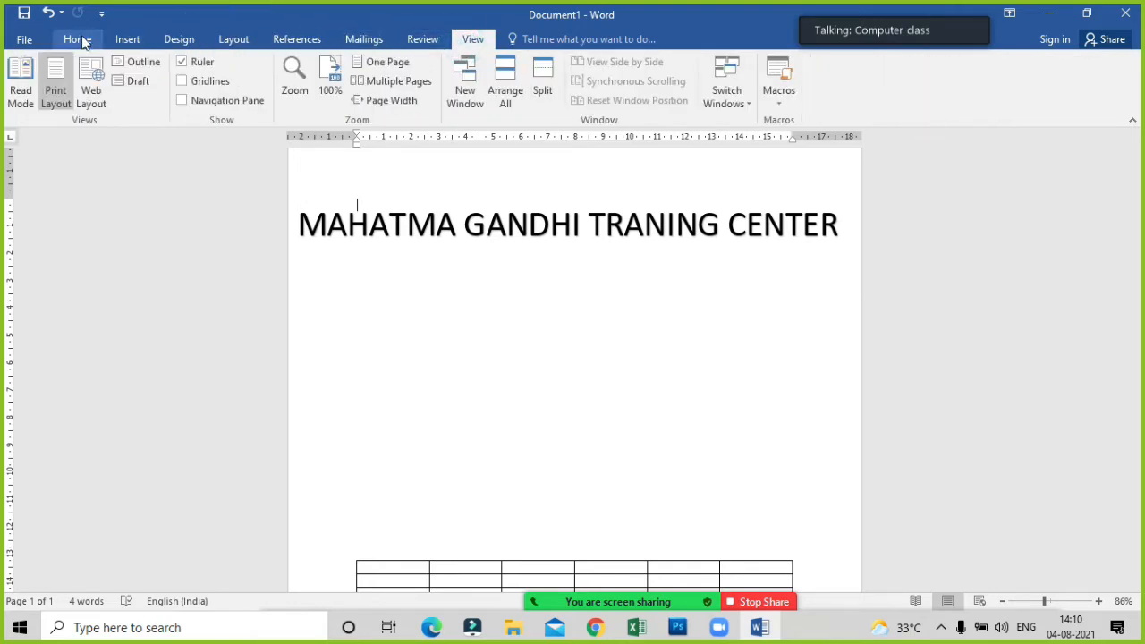
pyautogui.click(79, 40)
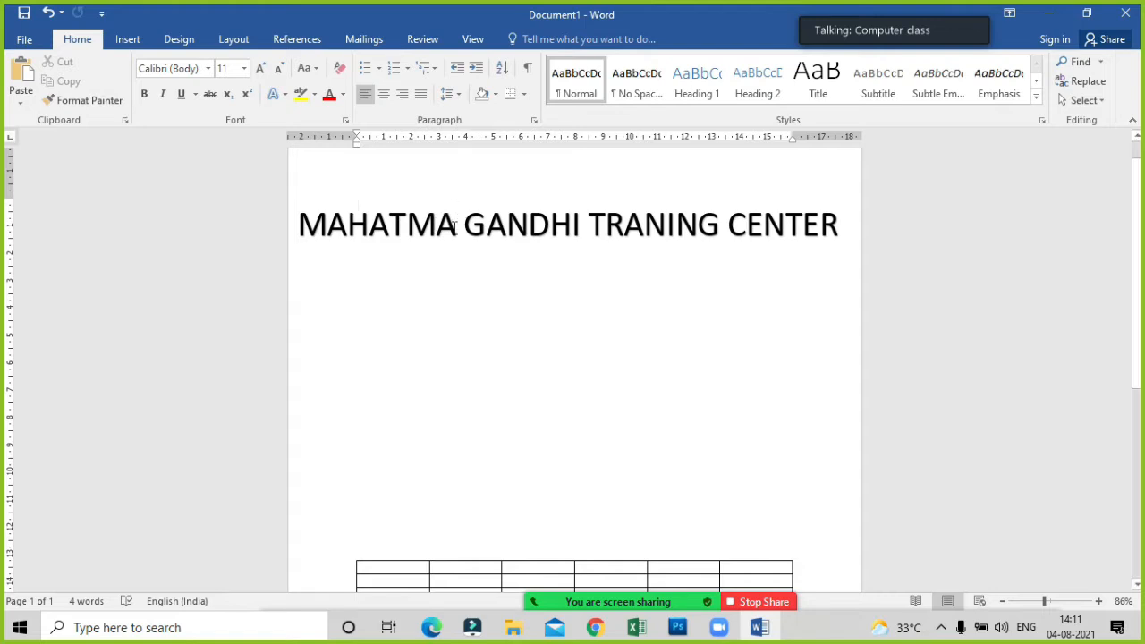
# Apply the upward arch Follow Path transform to the black WordArt heading.
pyautogui.click(454, 227)
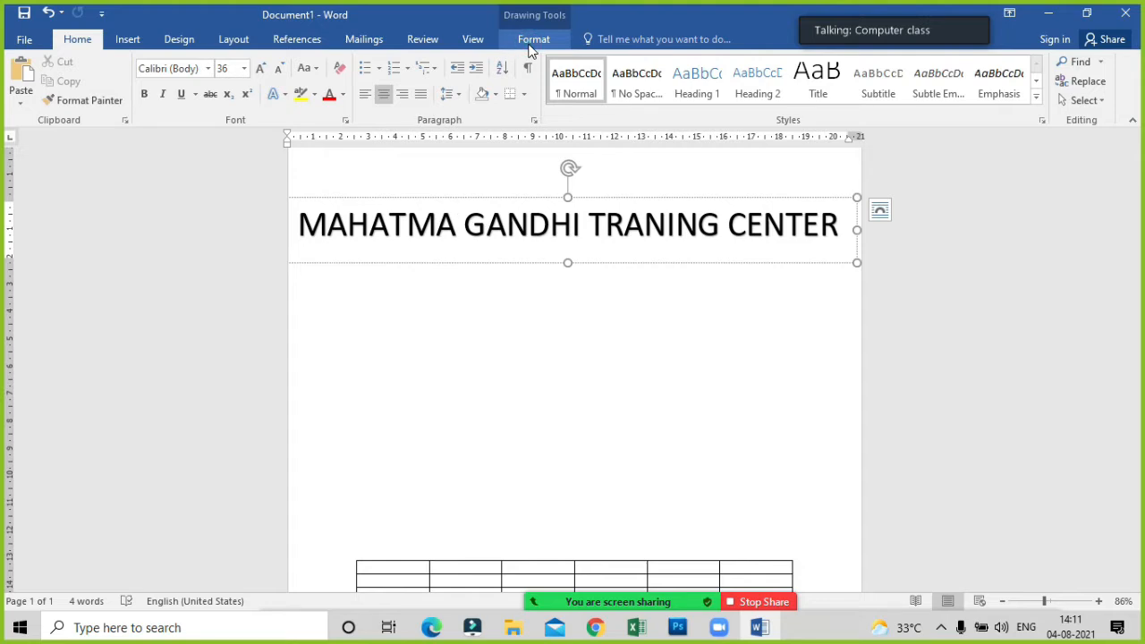
pyautogui.click(533, 39)
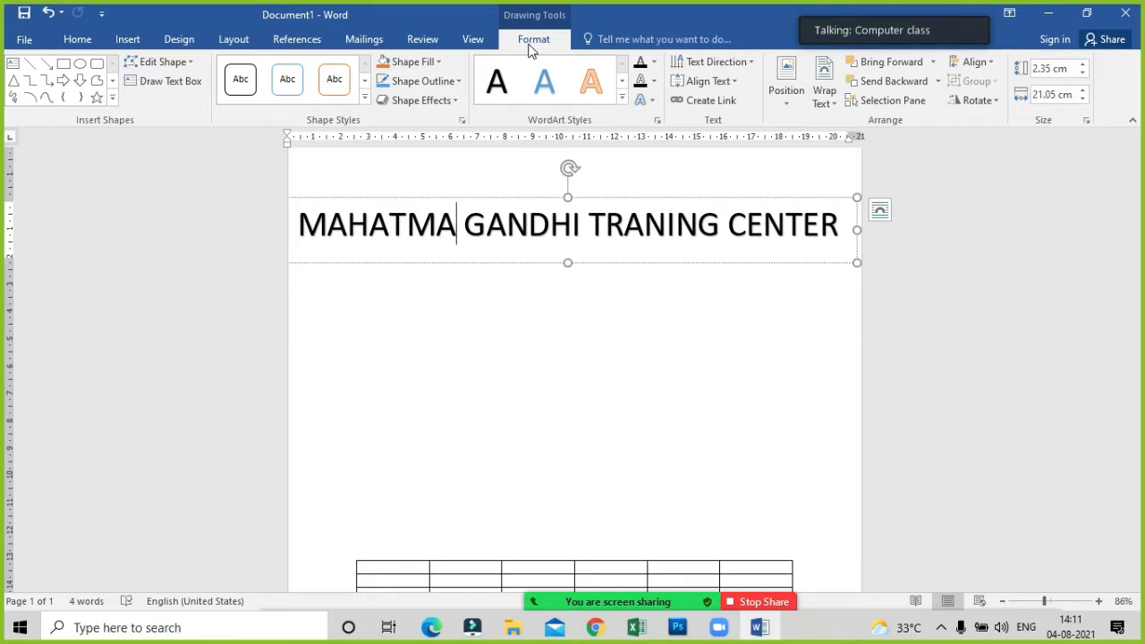
pyautogui.click(651, 105)
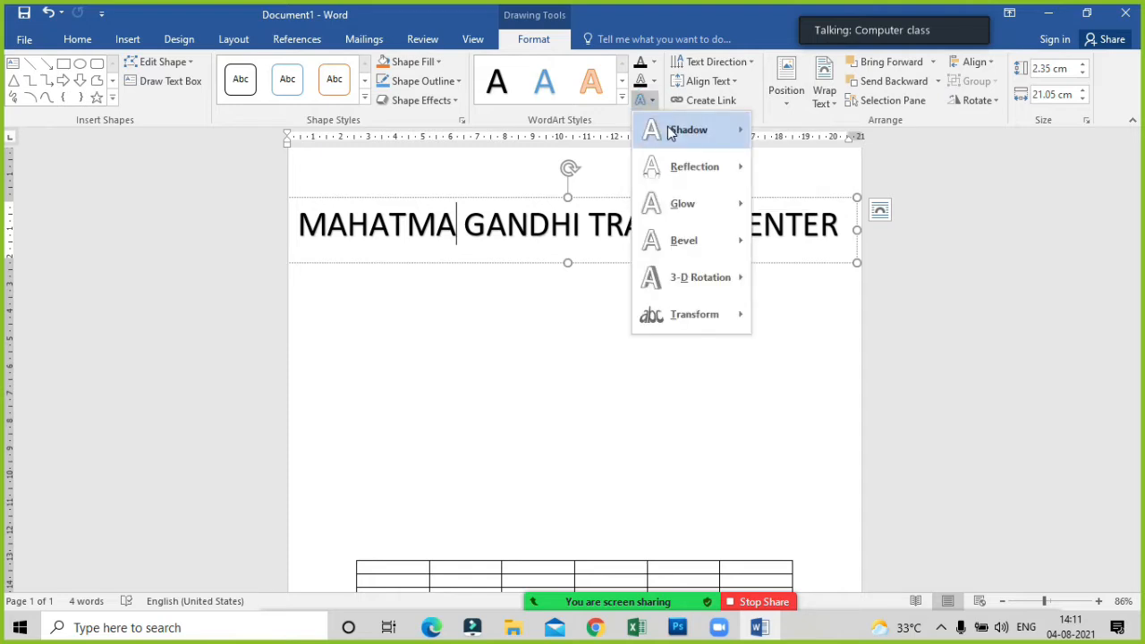
pyautogui.moveTo(680, 148)
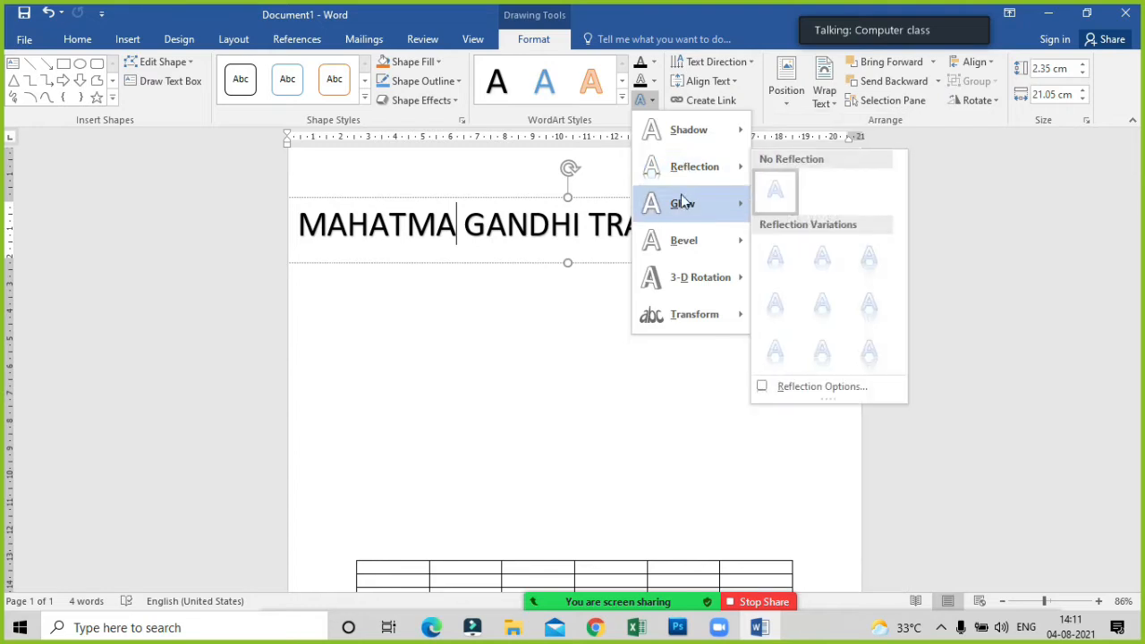
pyautogui.moveTo(681, 282)
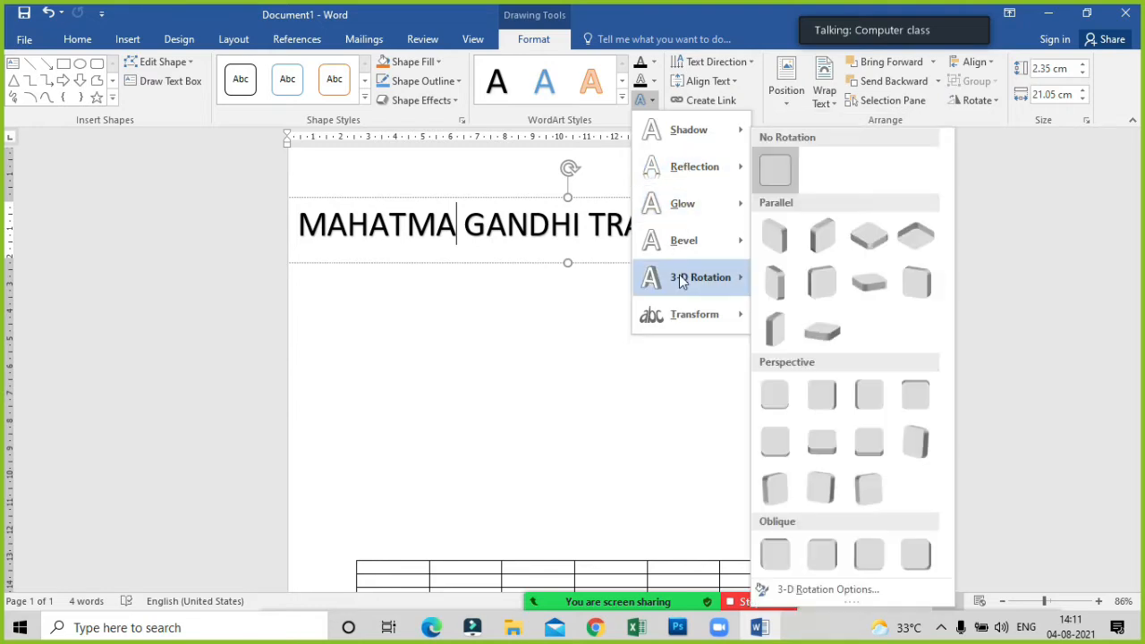
pyautogui.moveTo(682, 317)
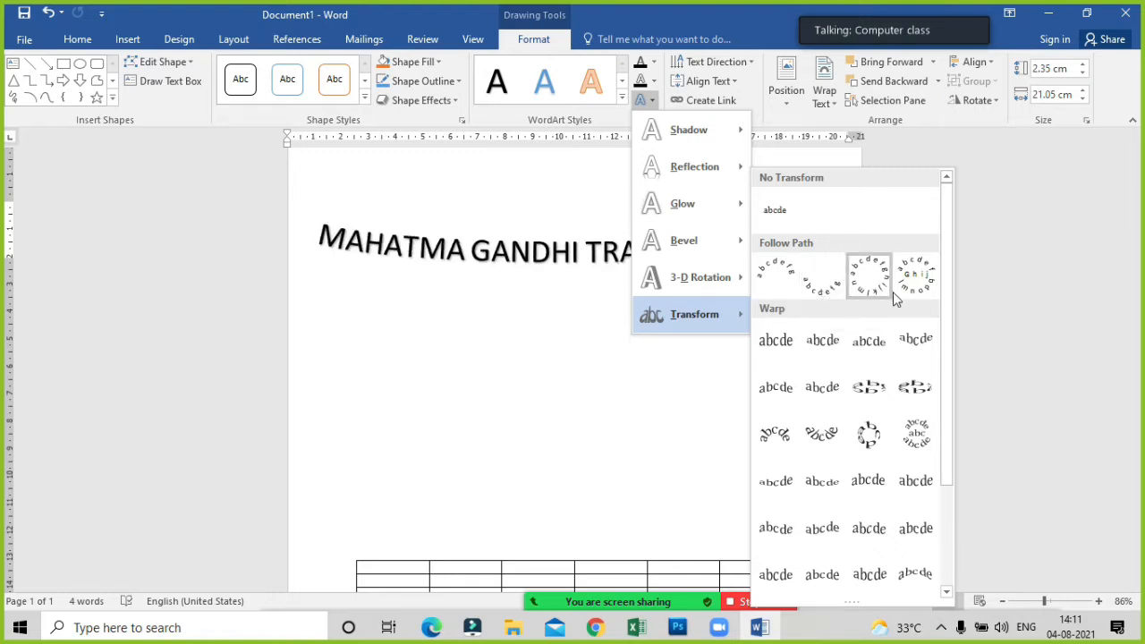
pyautogui.click(778, 273)
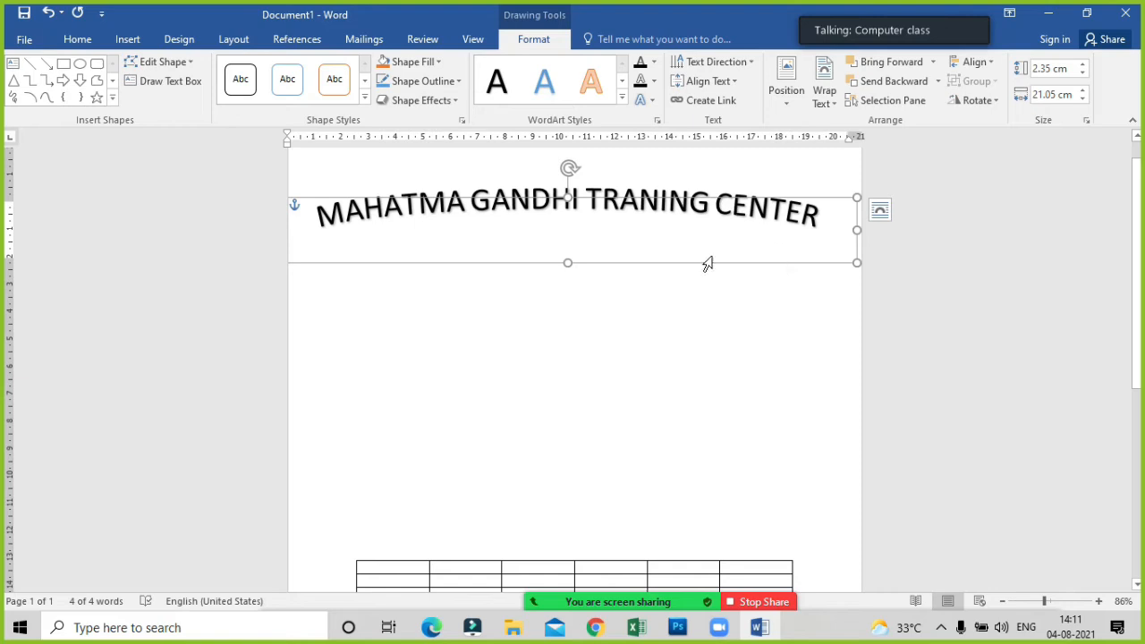
# Stretch the arched heading's box to about 12 cm high and move it slightly up the page.
pyautogui.moveTo(564, 263); pyautogui.dragTo(564, 529)
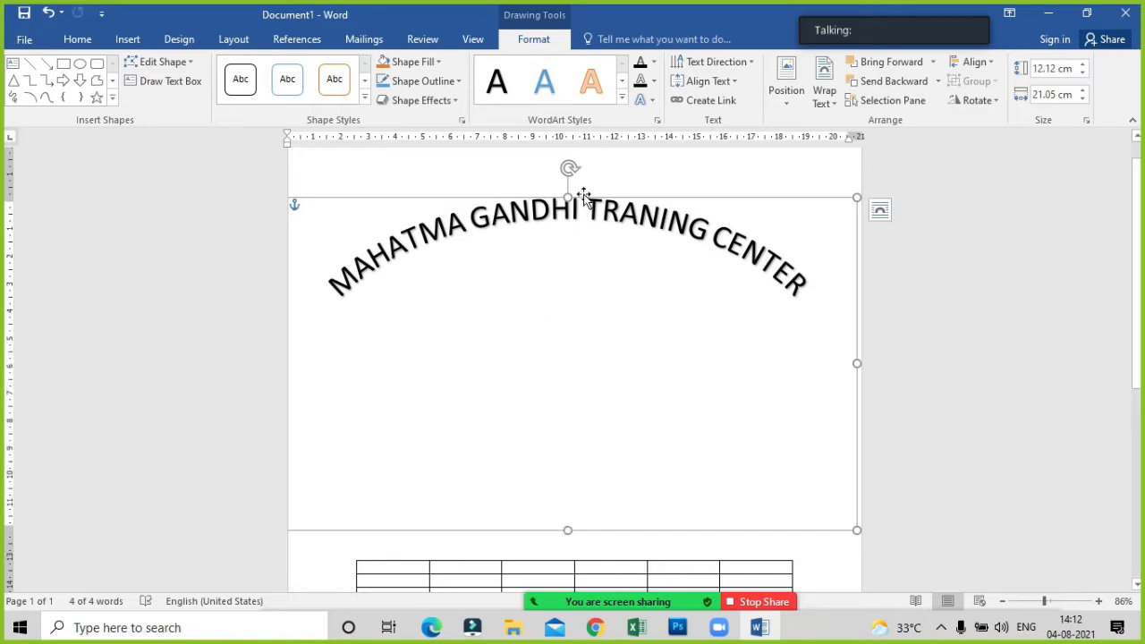
pyautogui.moveTo(581, 182); pyautogui.dragTo(579, 168)
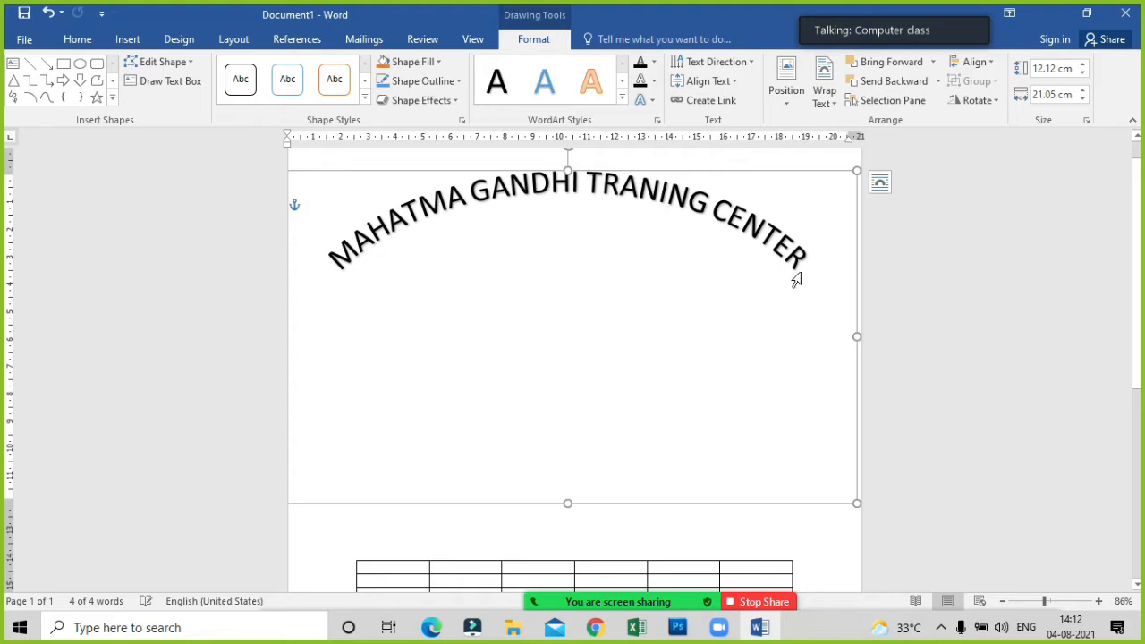
pyautogui.click(733, 537)
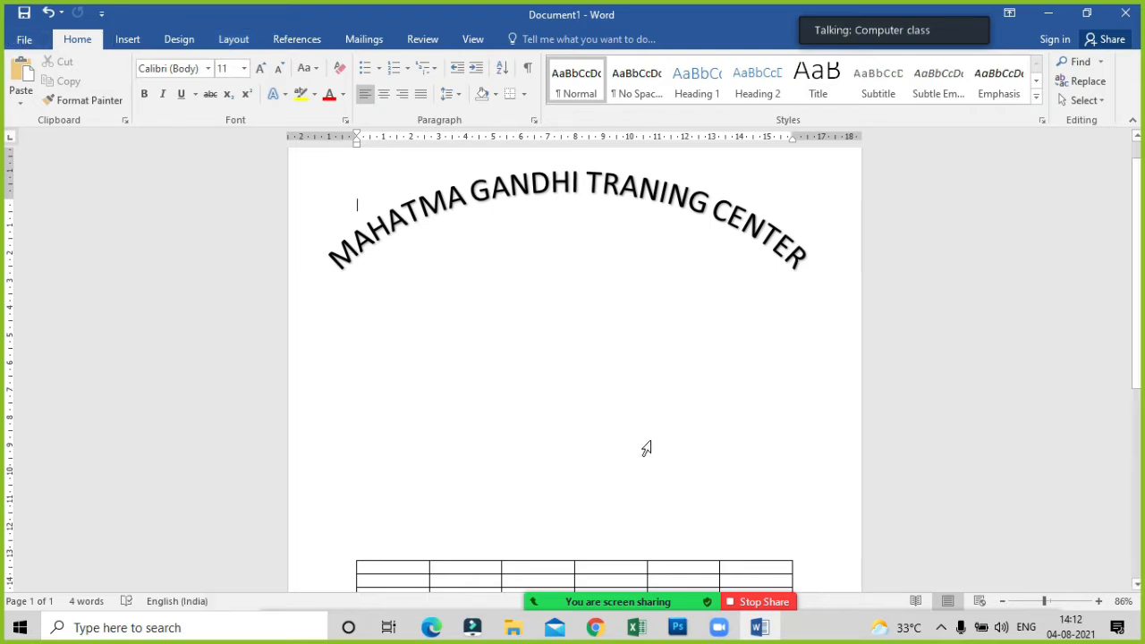
# Try to move the whole table up the page to the arched heading, then undo that move.
pyautogui.scroll(-3, 647, 442)
pyautogui.click(359, 436)
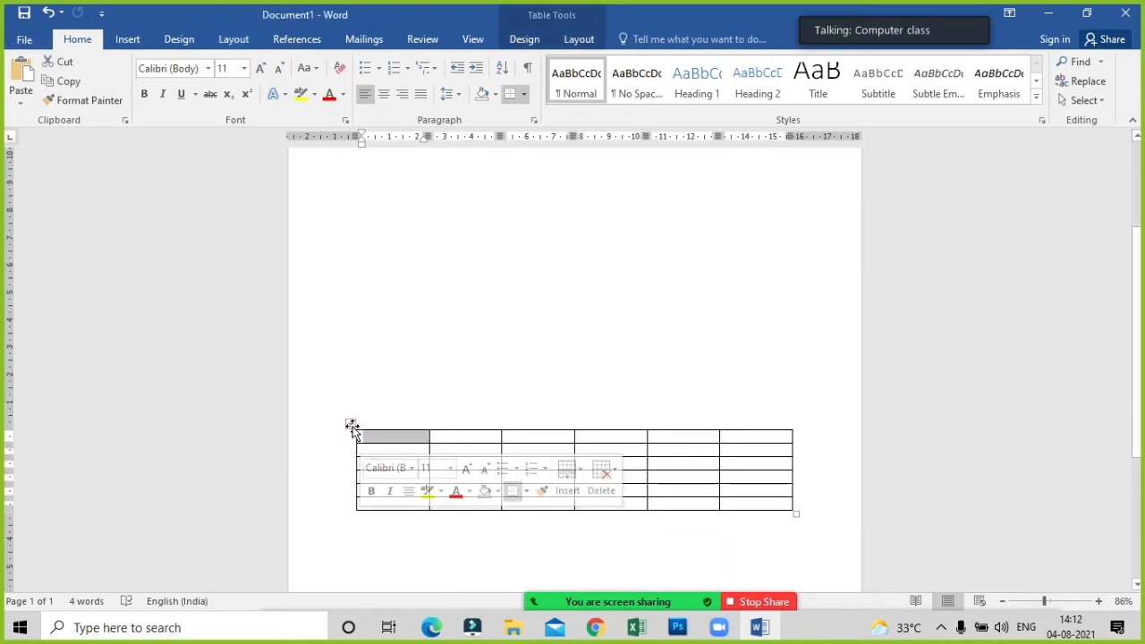
pyautogui.moveTo(354, 422)
pyautogui.mouseDown()
pyautogui.moveTo(348, 403)
pyautogui.moveTo(350, 426)
pyautogui.mouseUp()
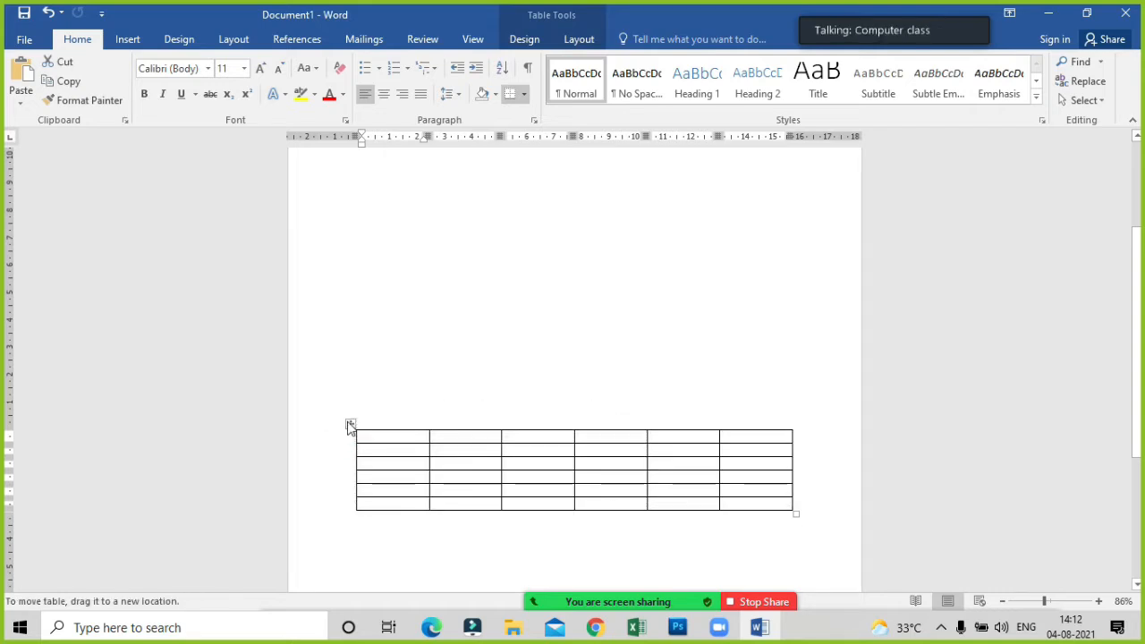
pyautogui.scroll(3, 340, 429)
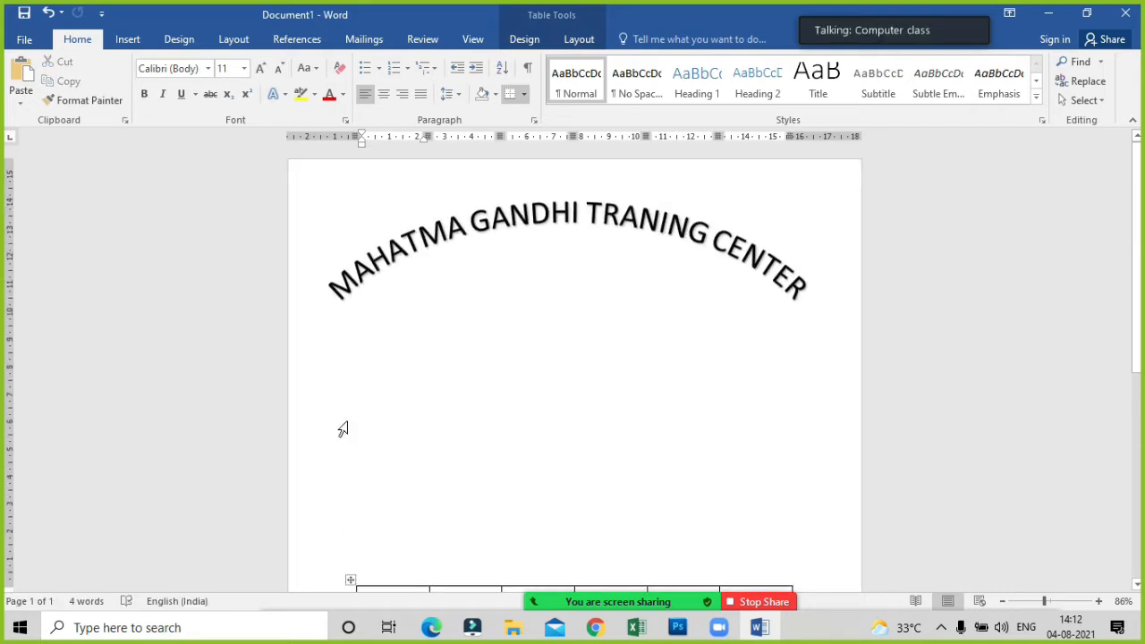
pyautogui.click(426, 241)
pyautogui.scroll(-1, 442, 407)
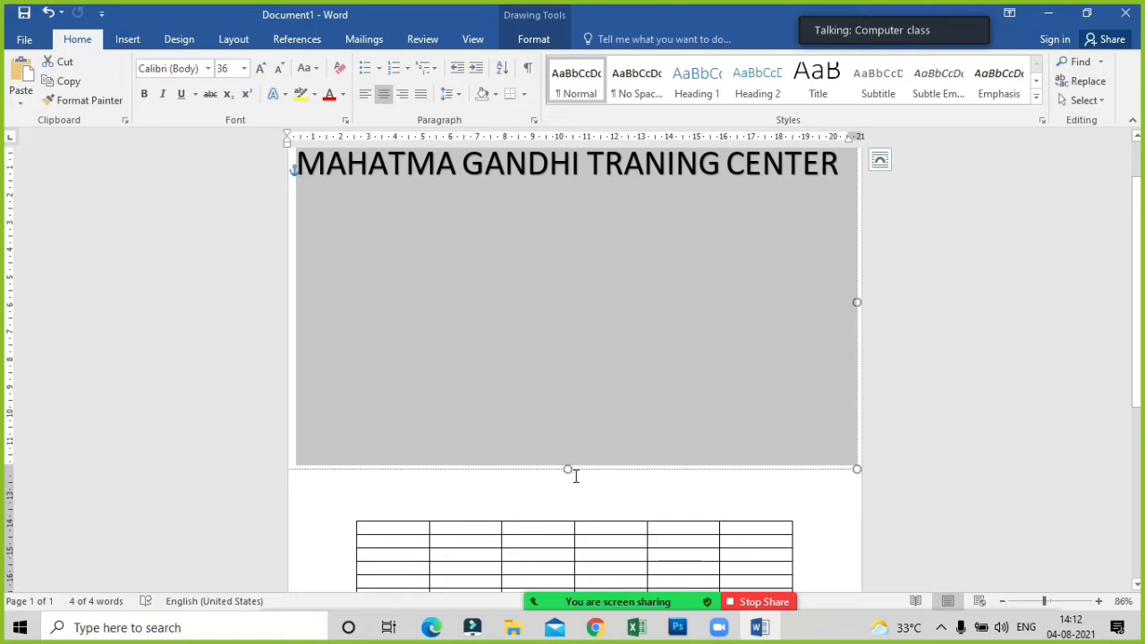
pyautogui.click(526, 542)
pyautogui.moveTo(348, 516); pyautogui.dragTo(345, 405)
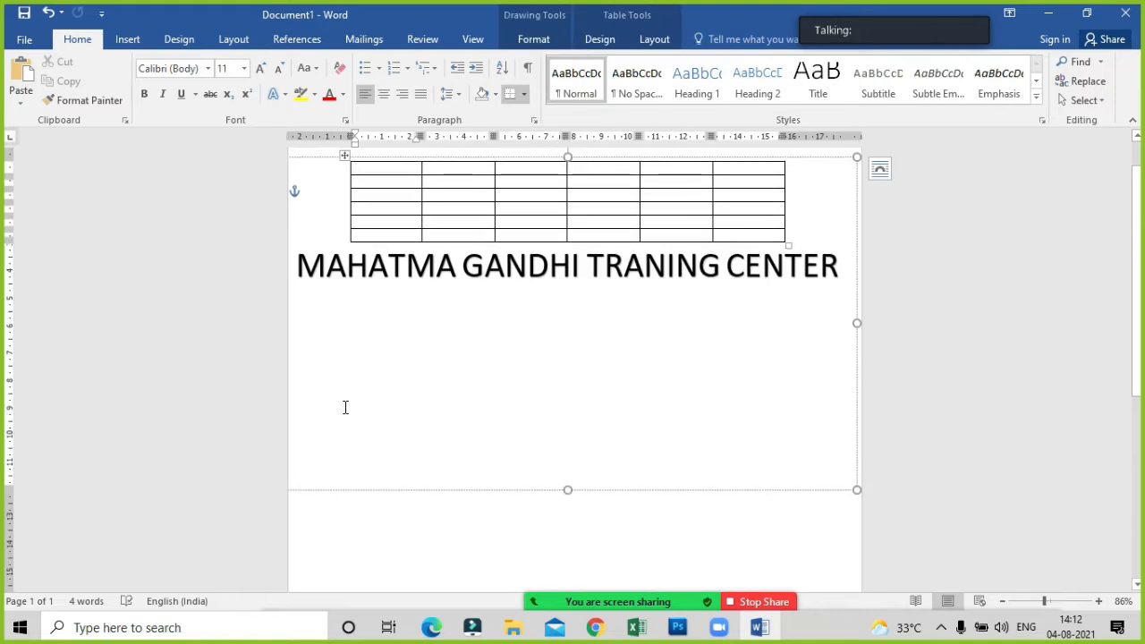
pyautogui.hotkey('ctrl', 'z')
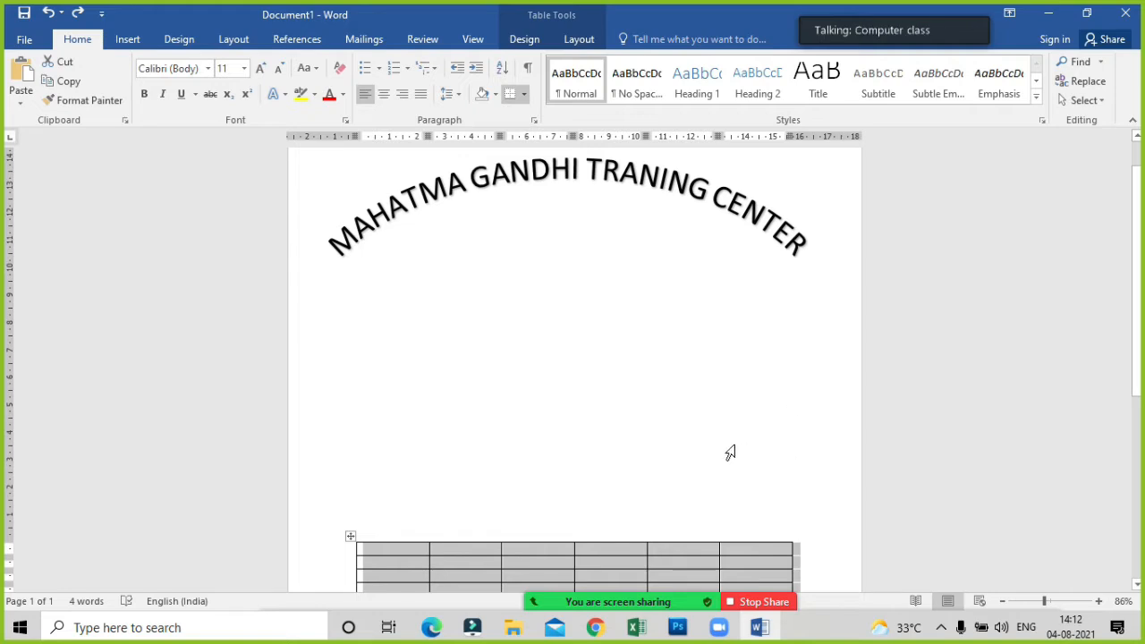
# Enter the headers "ROLL NO" and "NAME" in the first two cells of the table's top row.
pyautogui.scroll(-2, 659, 417)
pyautogui.click(476, 480)
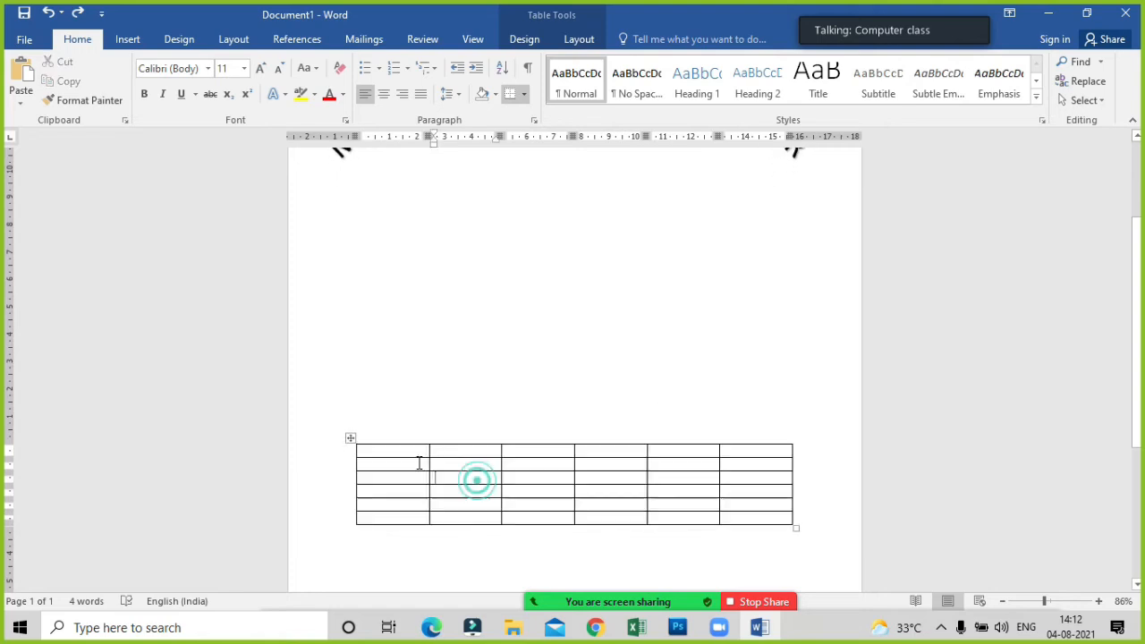
pyautogui.click(398, 456)
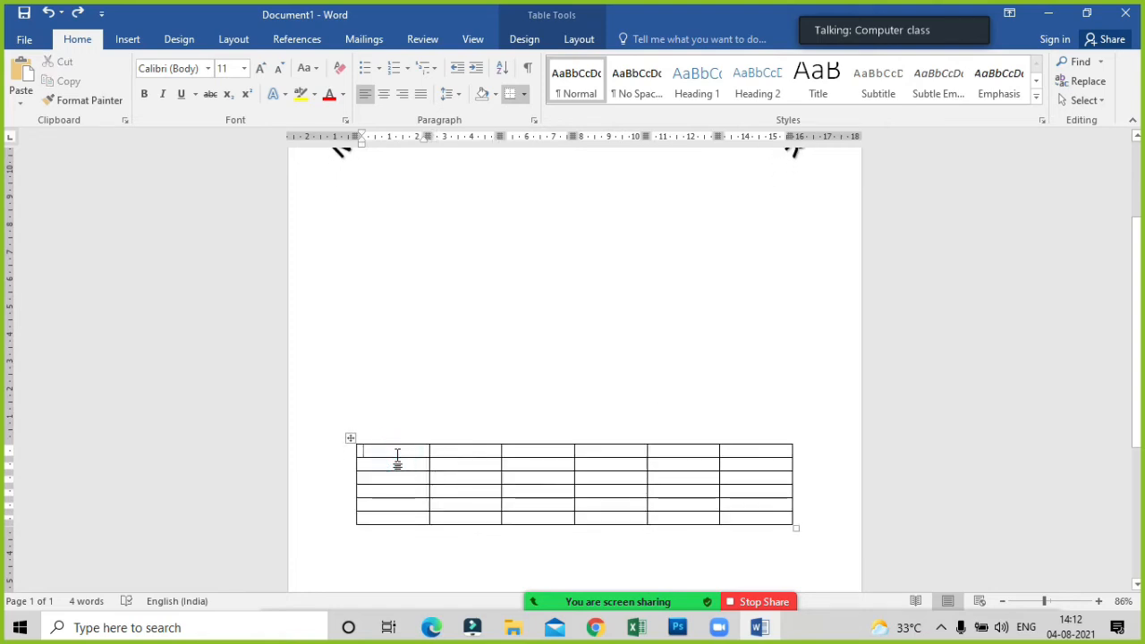
pyautogui.write('ROLL NO')
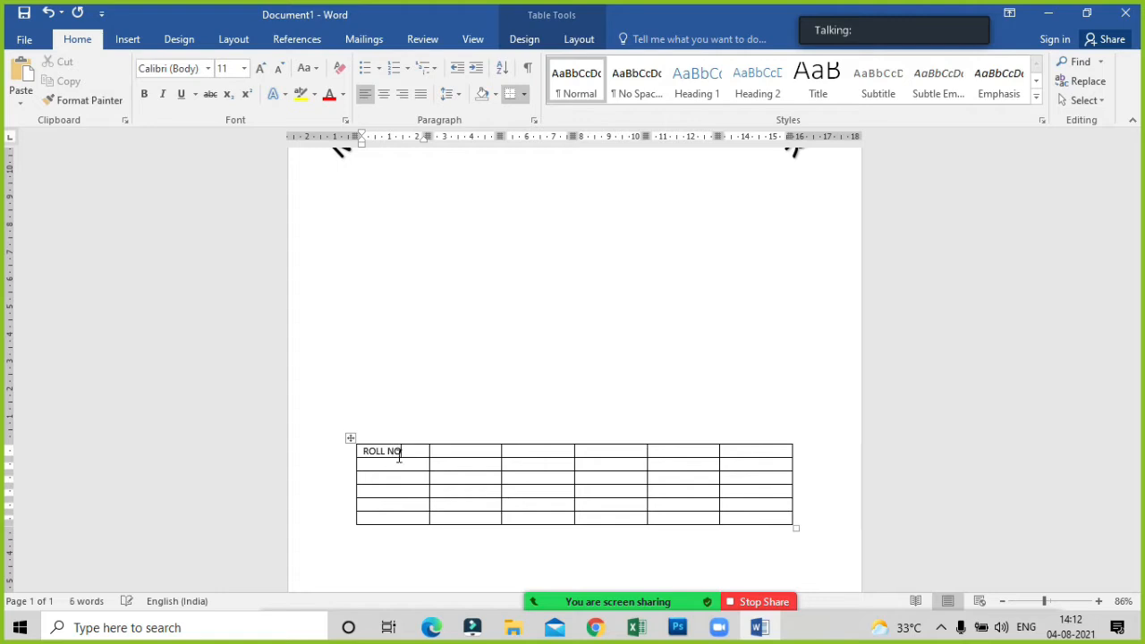
pyautogui.press('Tab')
pyautogui.write('NAME')
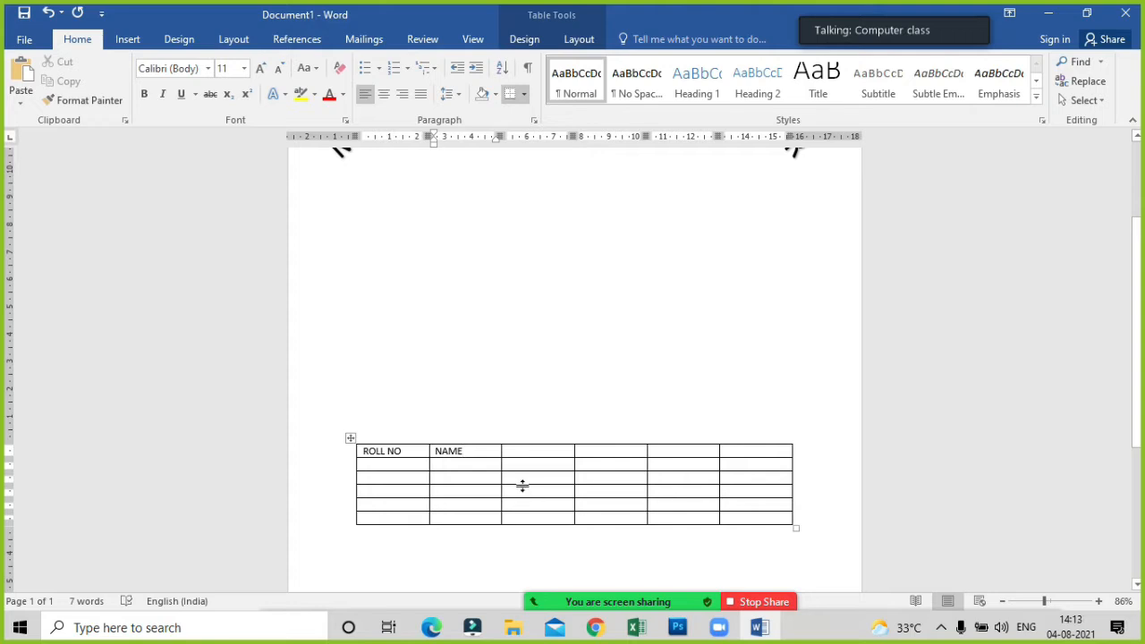
# Launch the On-Screen Keyboard with the Run command "osk" and place it clear of the table.
pyautogui.press('super+r')
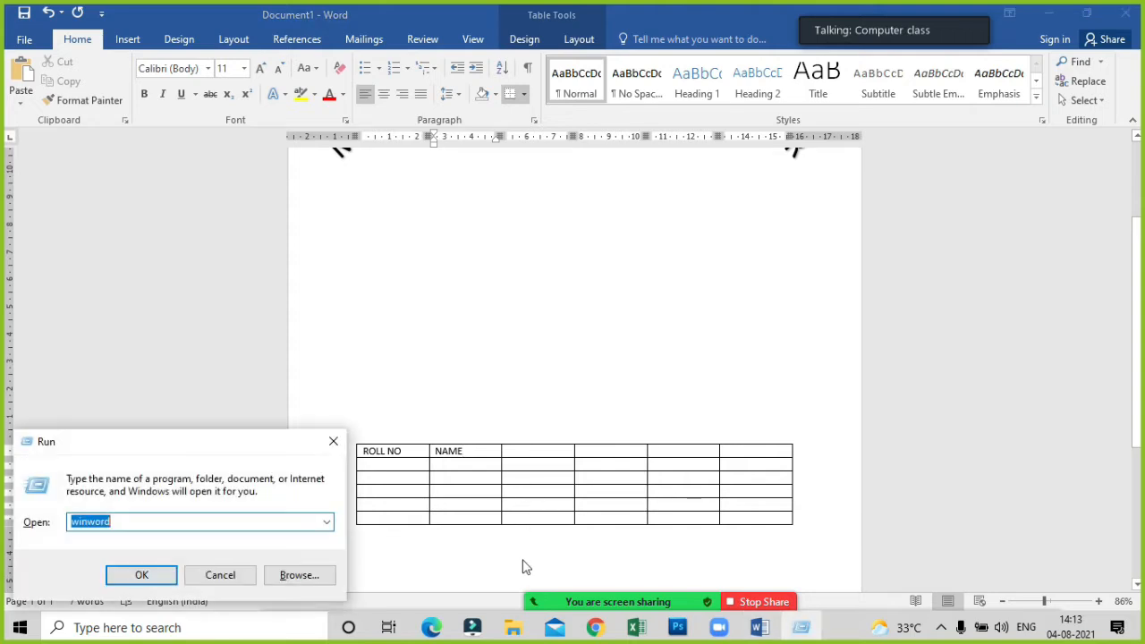
pyautogui.write('osk')
pyautogui.press('Return')
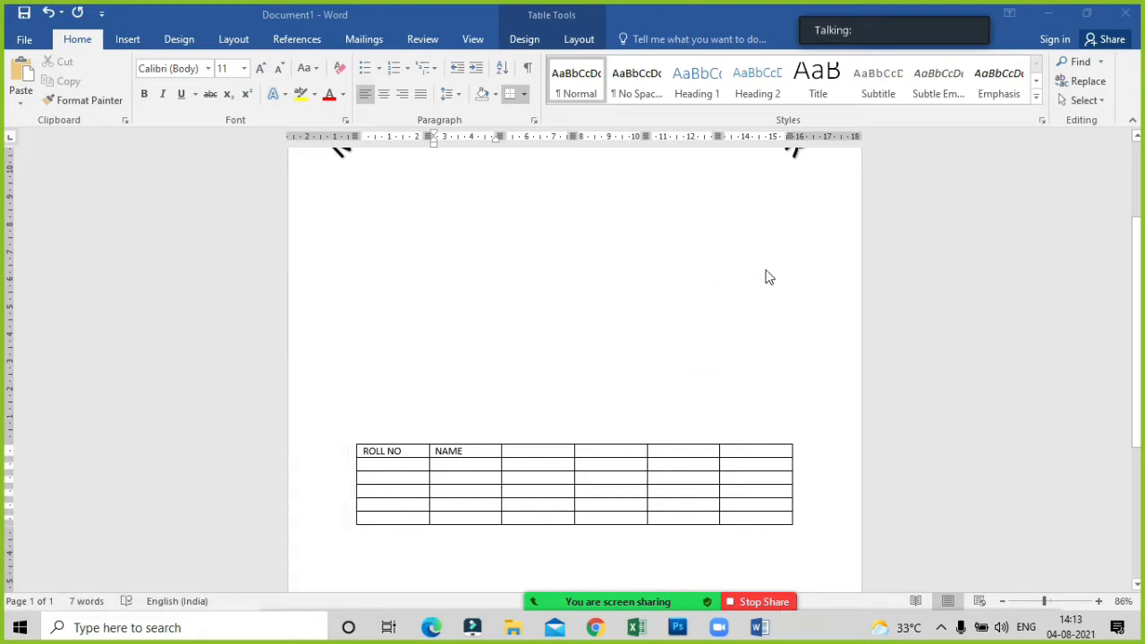
pyautogui.moveTo(812, 48); pyautogui.dragTo(905, 105)
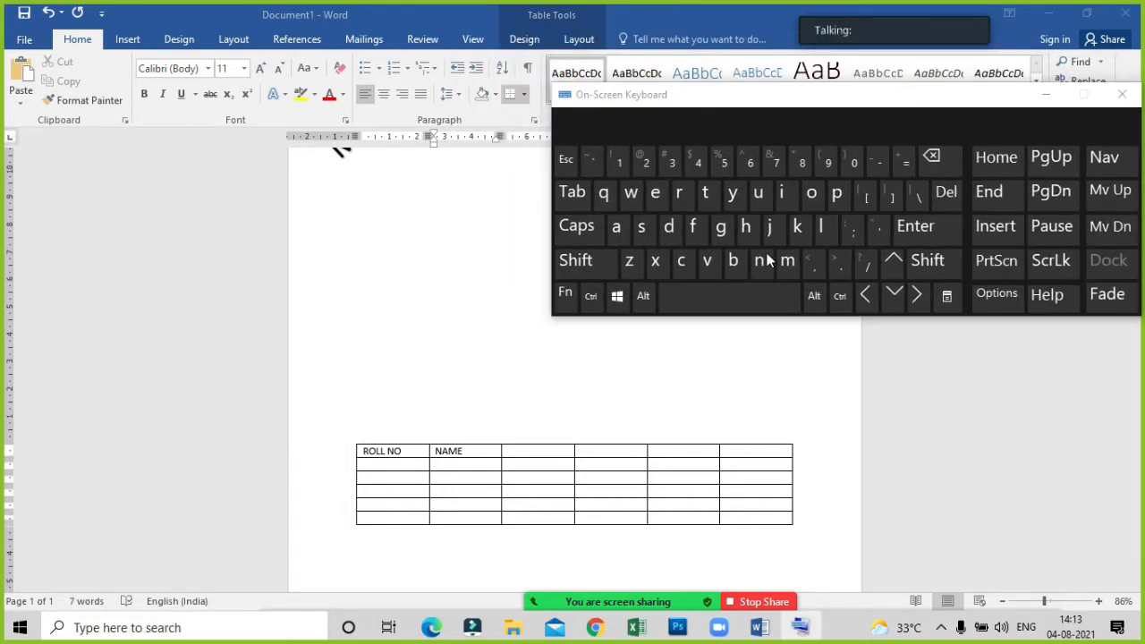
# Fill the remaining header cells with "MATH", "ENLISH", "HINDI" and "TOTAL", and minimize the On-Screen Keyboard.
pyautogui.click(492, 451)
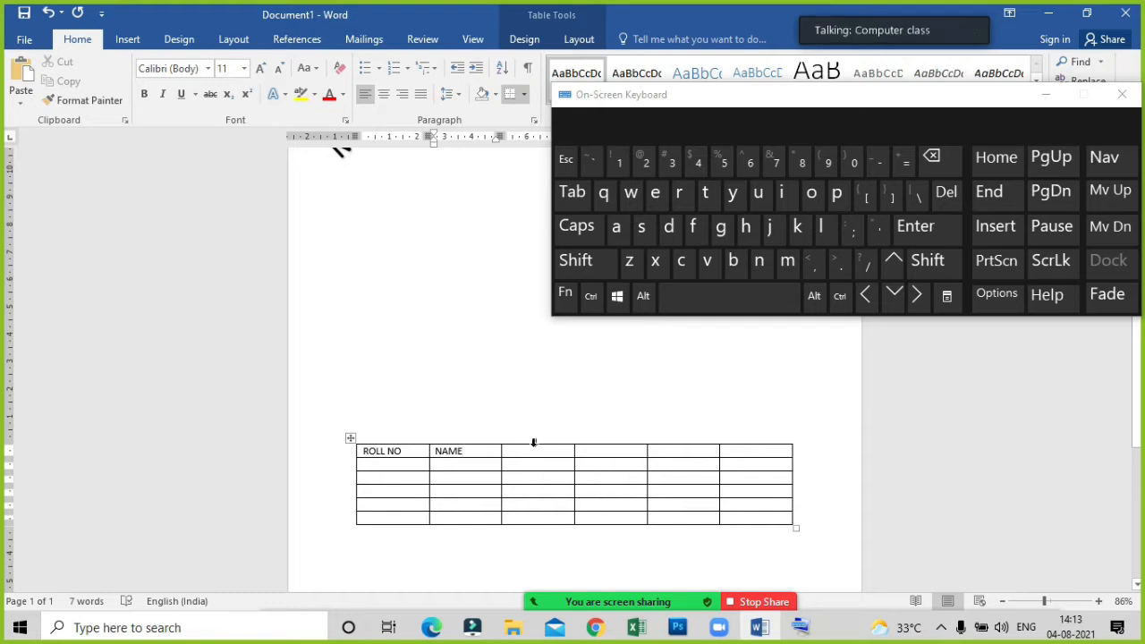
pyautogui.click(570, 196)
pyautogui.write('MATH')
pyautogui.press('Tab')
pyautogui.press('shift')
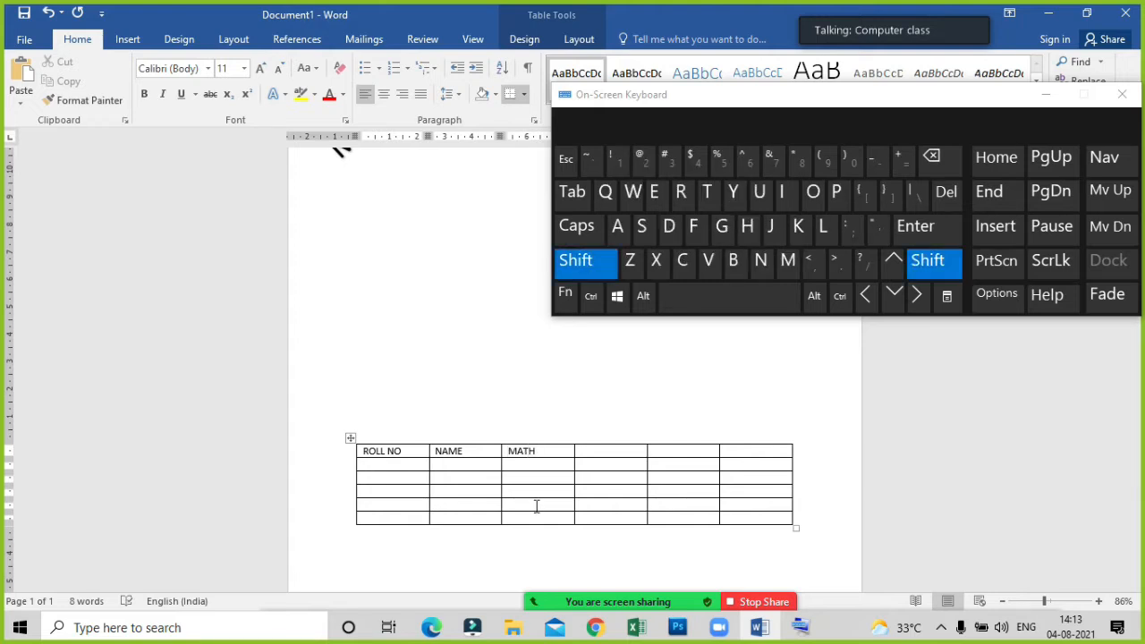
pyautogui.write('ENLISH')
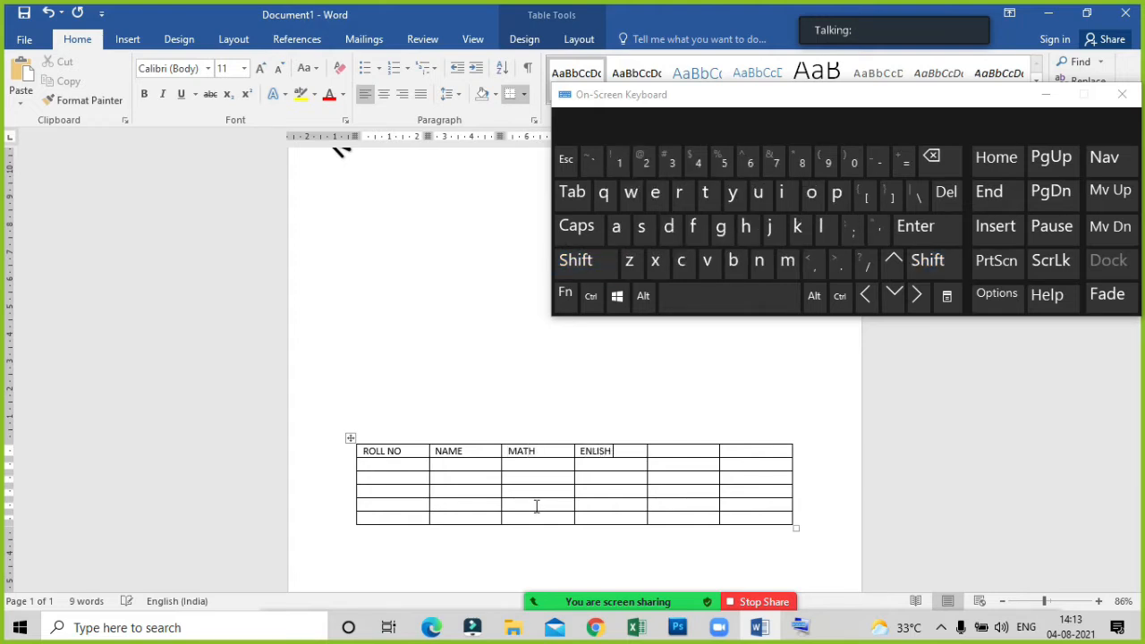
pyautogui.press('Tab')
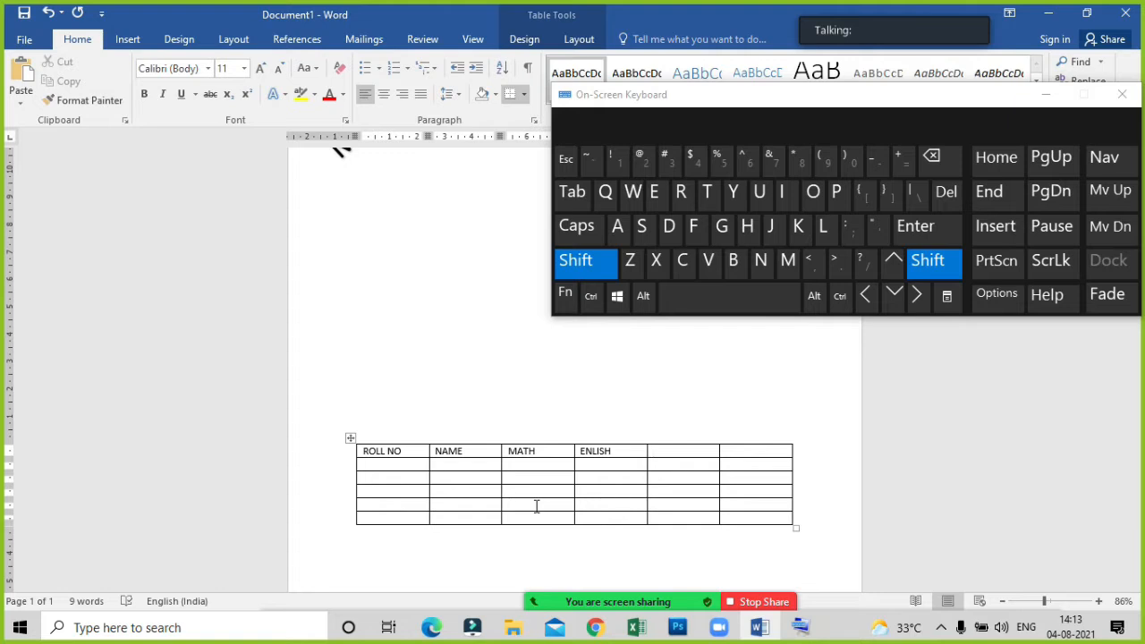
pyautogui.write('HINDI')
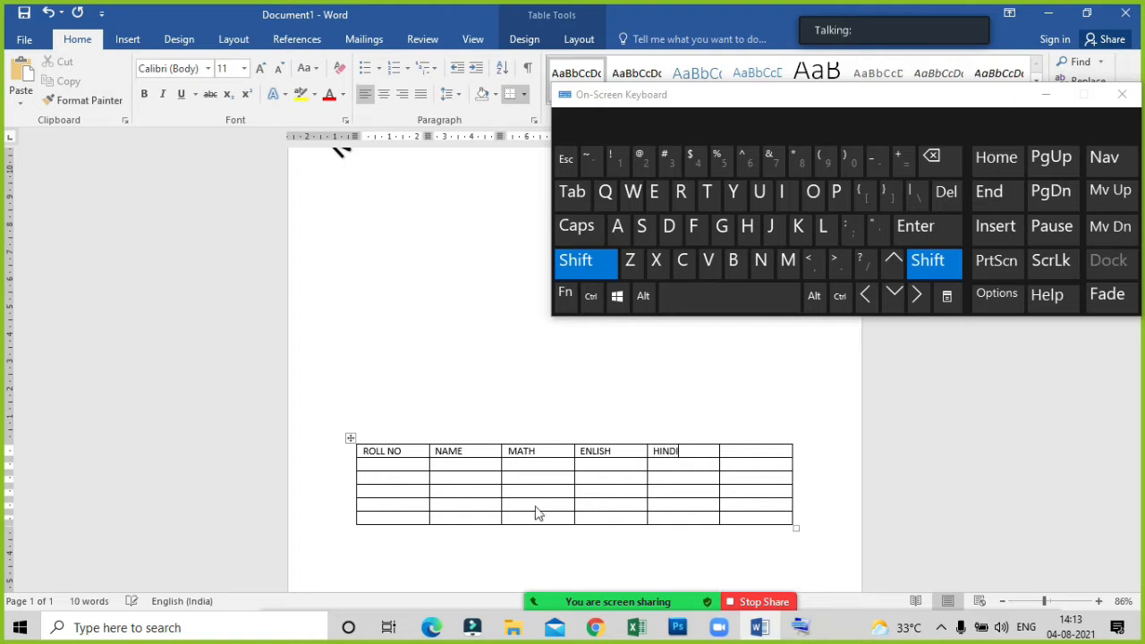
pyautogui.press('Tab')
pyautogui.write('TOTAL')
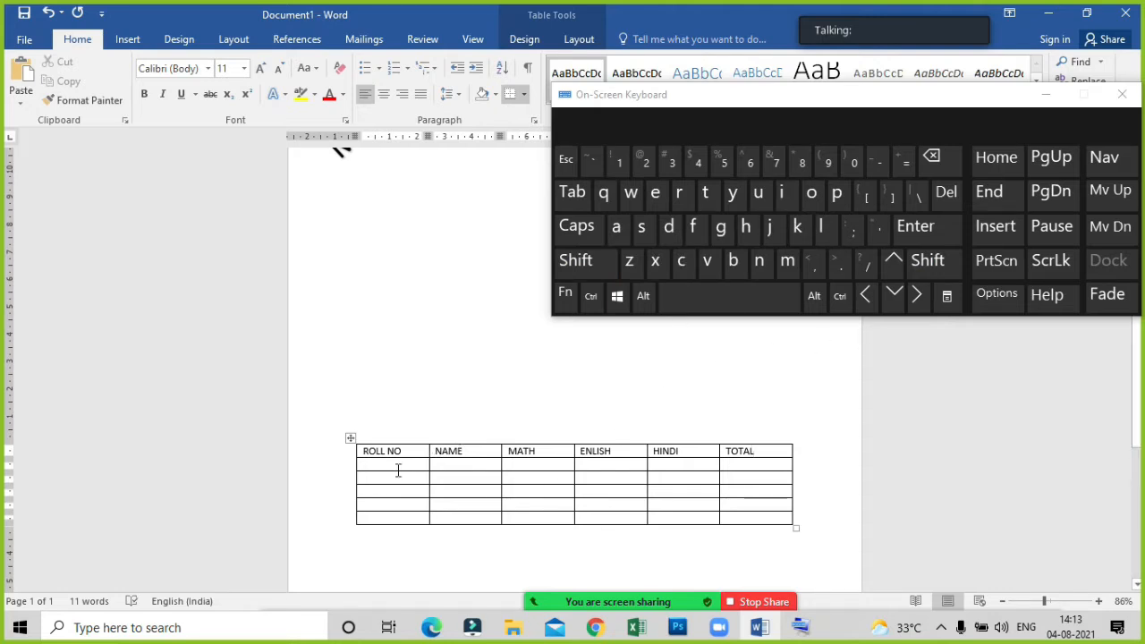
pyautogui.click(1047, 96)
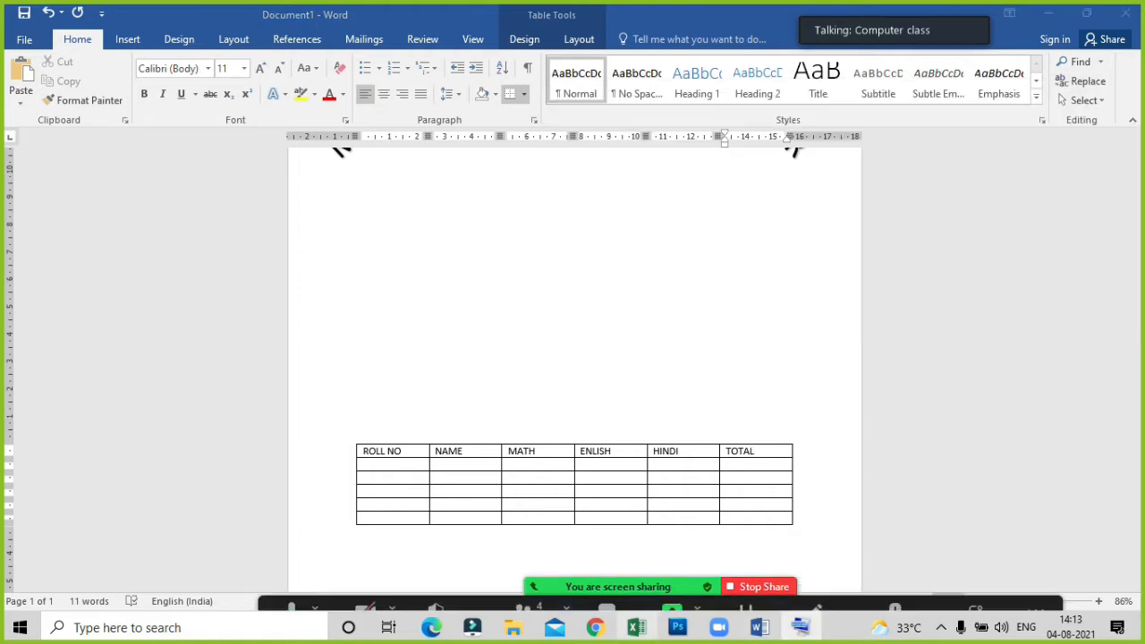
# Number the five rows under ROLL NO from 1 to 5.
pyautogui.moveTo(528, 581)
pyautogui.click(381, 464)
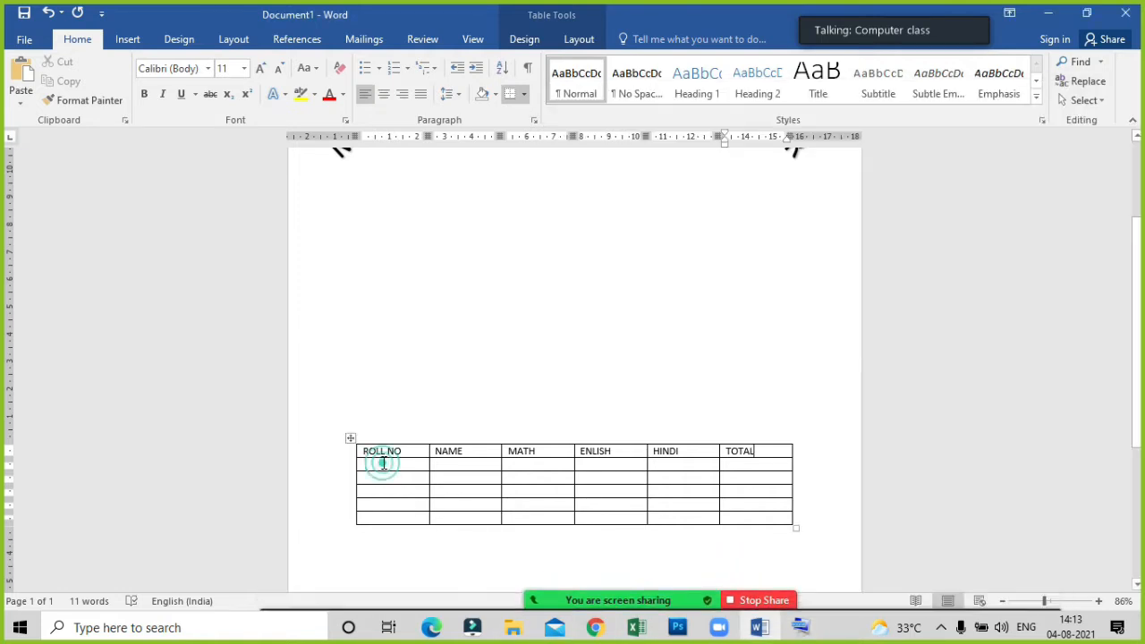
pyautogui.write('1')
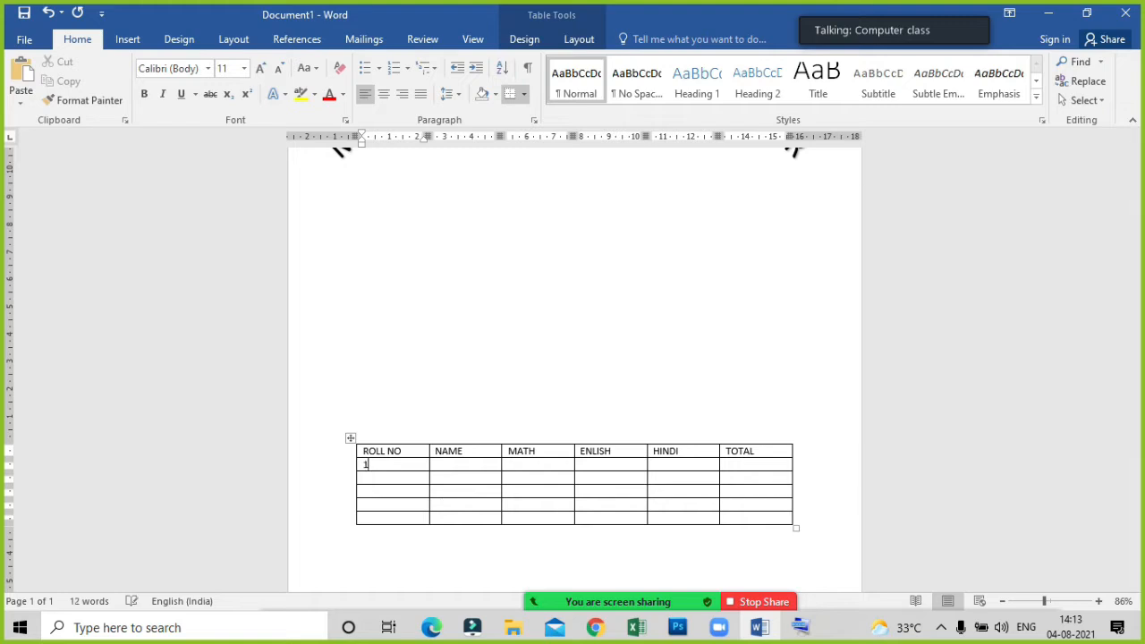
pyautogui.press('Down')
pyautogui.write('2')
pyautogui.press('Down')
pyautogui.write('3')
pyautogui.press('Down')
pyautogui.write('4')
pyautogui.press('Down')
pyautogui.write('5')
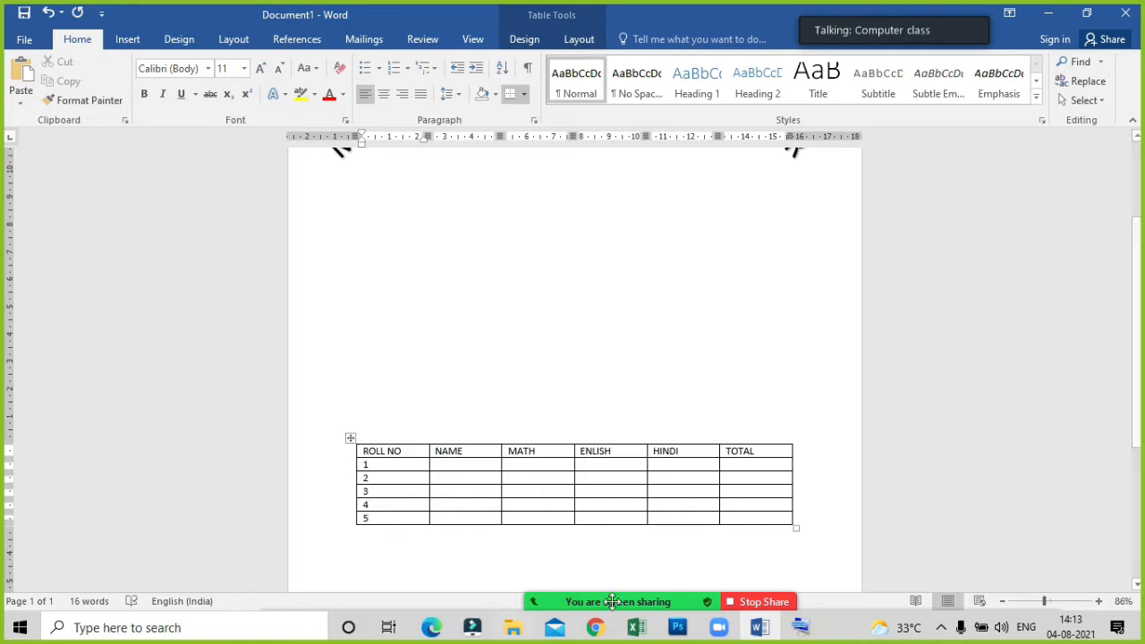
# Restore the On-Screen Keyboard, shift the table slightly left and up, and enlarge it to about 18.5 cm wide and 5 cm high.
pyautogui.click(799, 629)
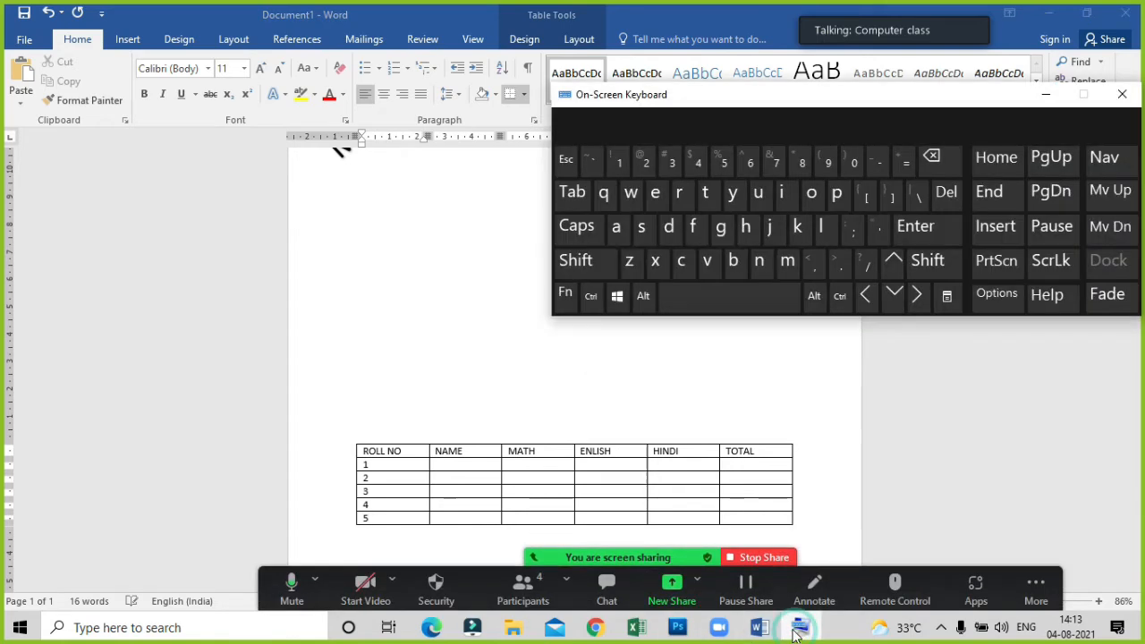
pyautogui.click(445, 465)
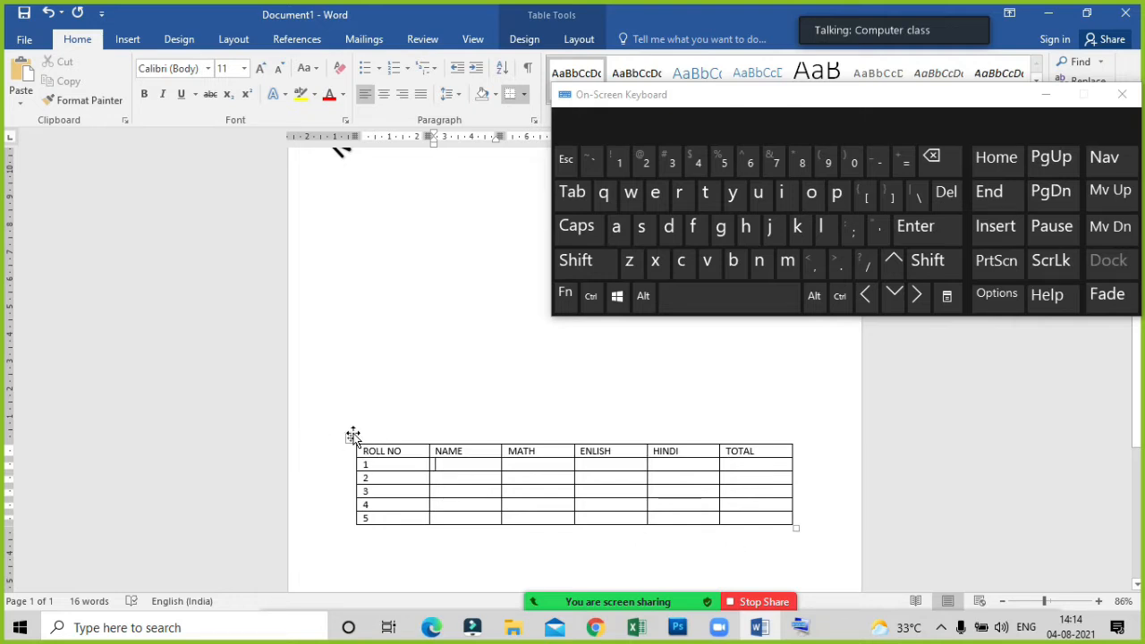
pyautogui.moveTo(350, 438); pyautogui.dragTo(317, 430)
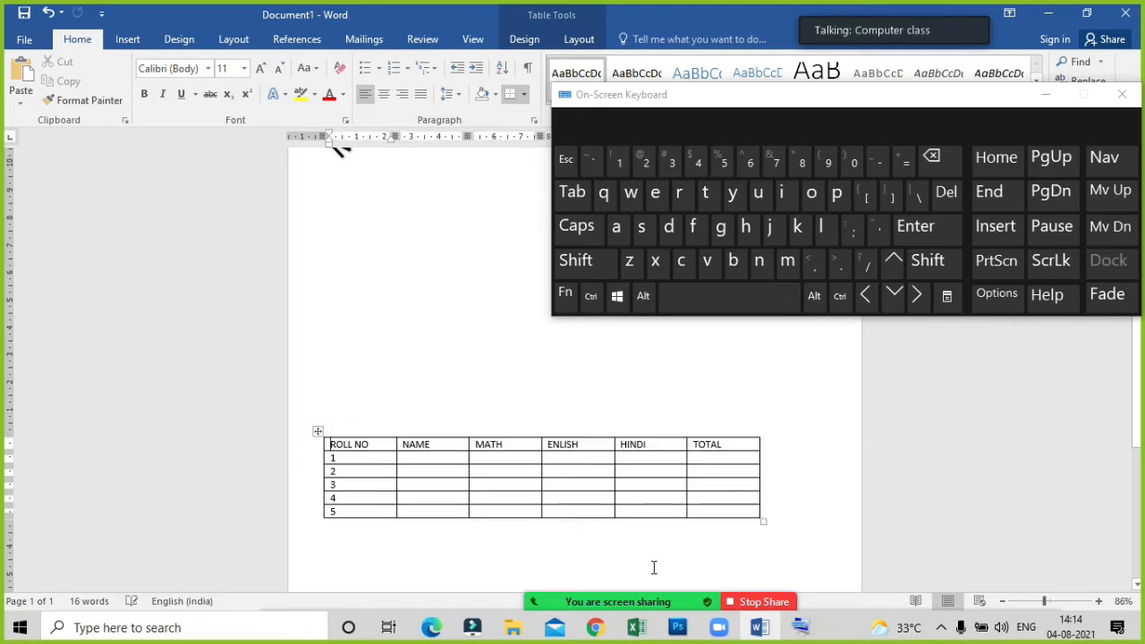
pyautogui.moveTo(761, 521); pyautogui.dragTo(835, 579)
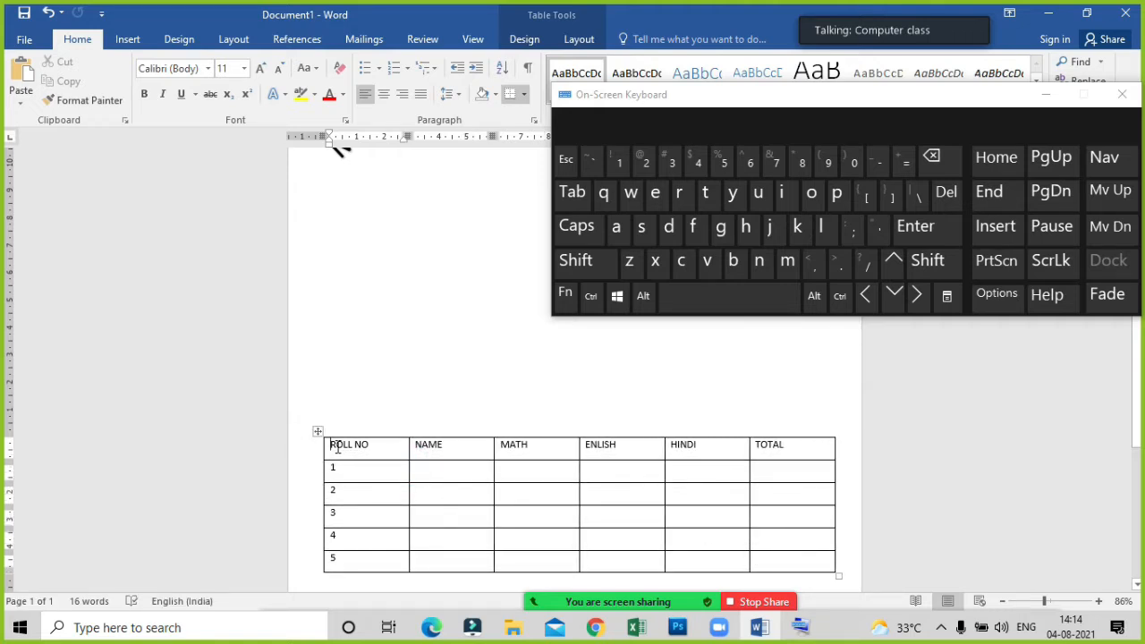
# Enter the student's first name in the NAME cell of roll number 1, leaving no extra line in the cell.
pyautogui.click(434, 467)
pyautogui.write('Akash')
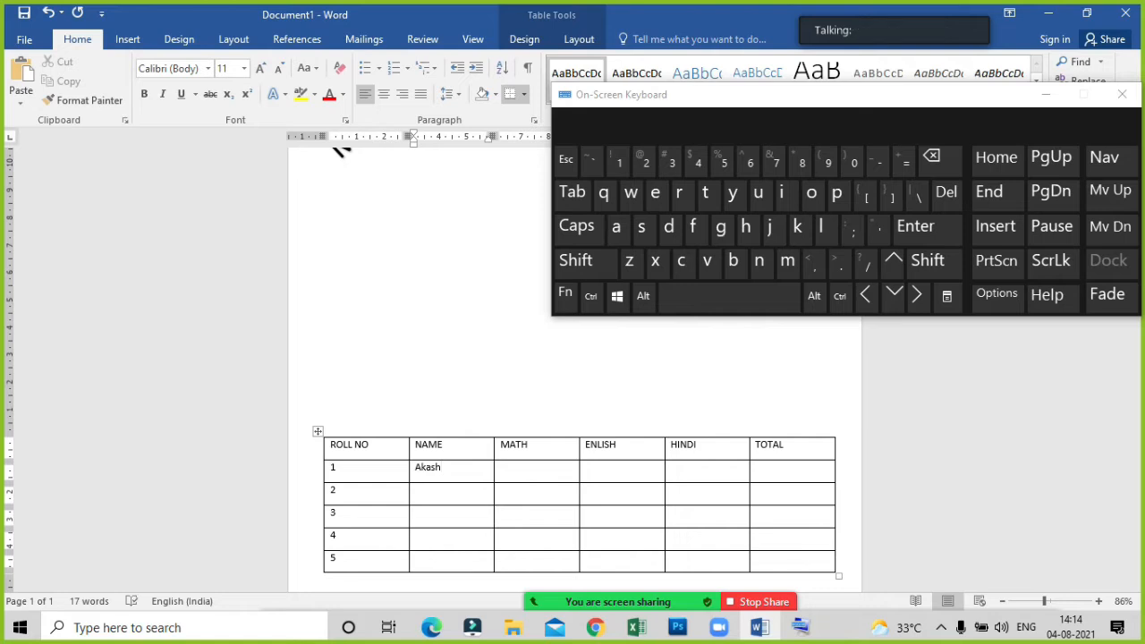
pyautogui.click(934, 234)
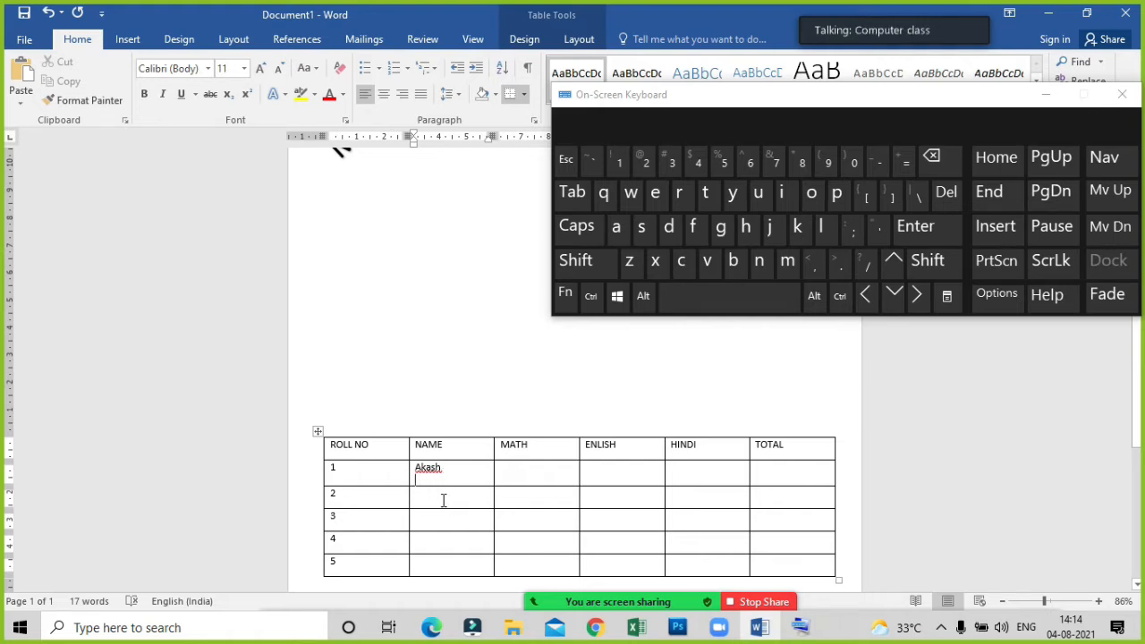
pyautogui.press('BackSpace')
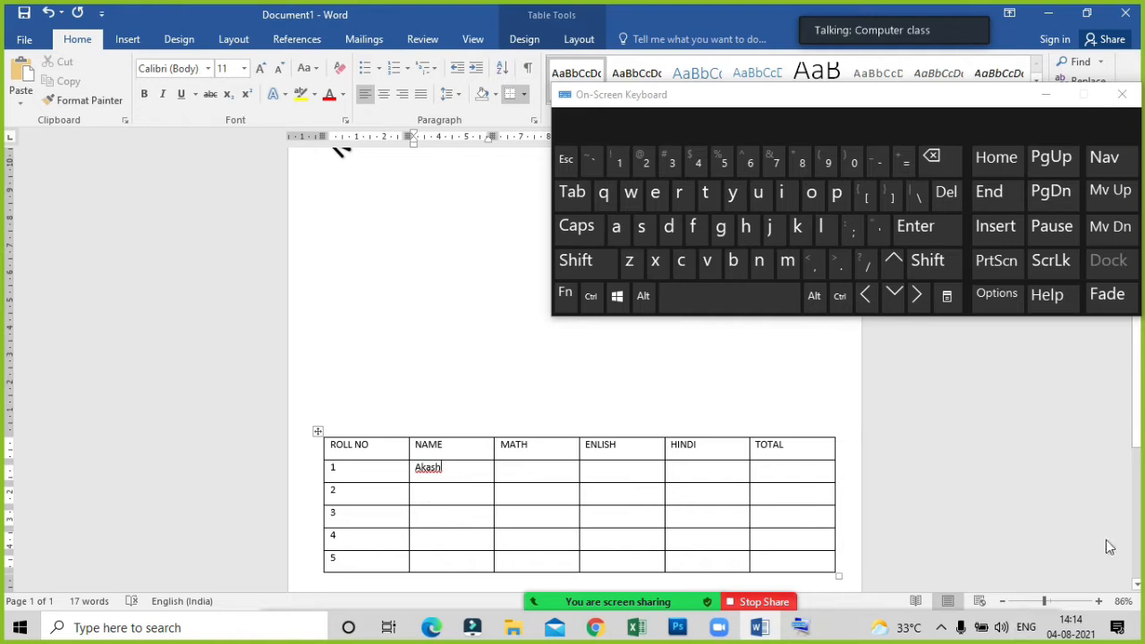
pyautogui.click(904, 296)
pyautogui.click(903, 296)
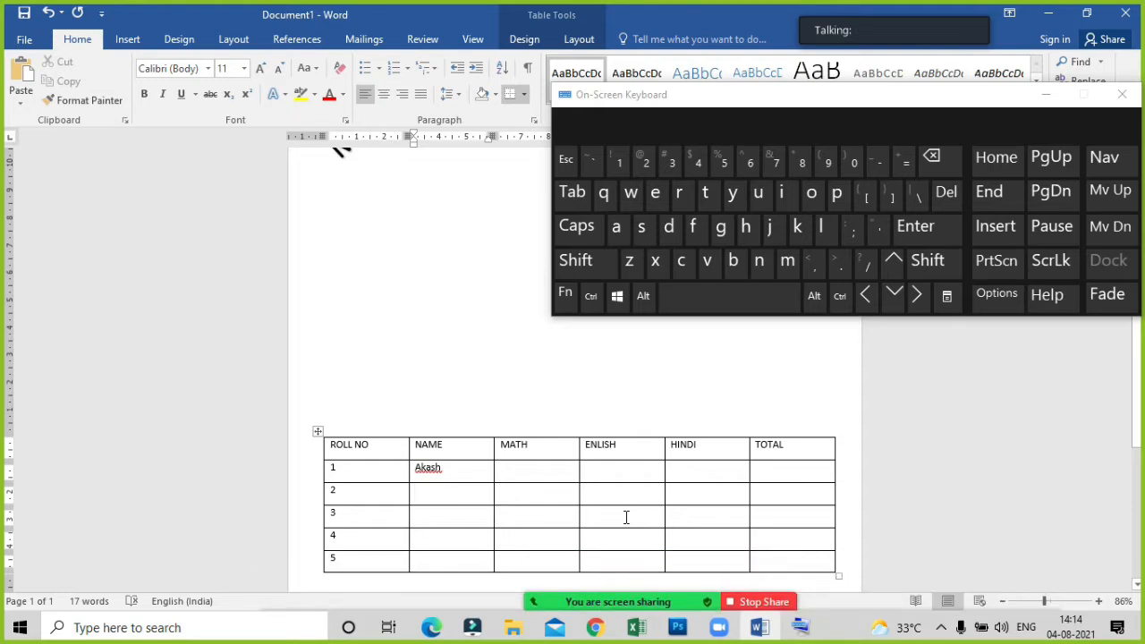
# Show Zoom's participants list, minimize the On-Screen Keyboard covering it, and ask the third listed participant to unmute.
pyautogui.moveTo(573, 601)
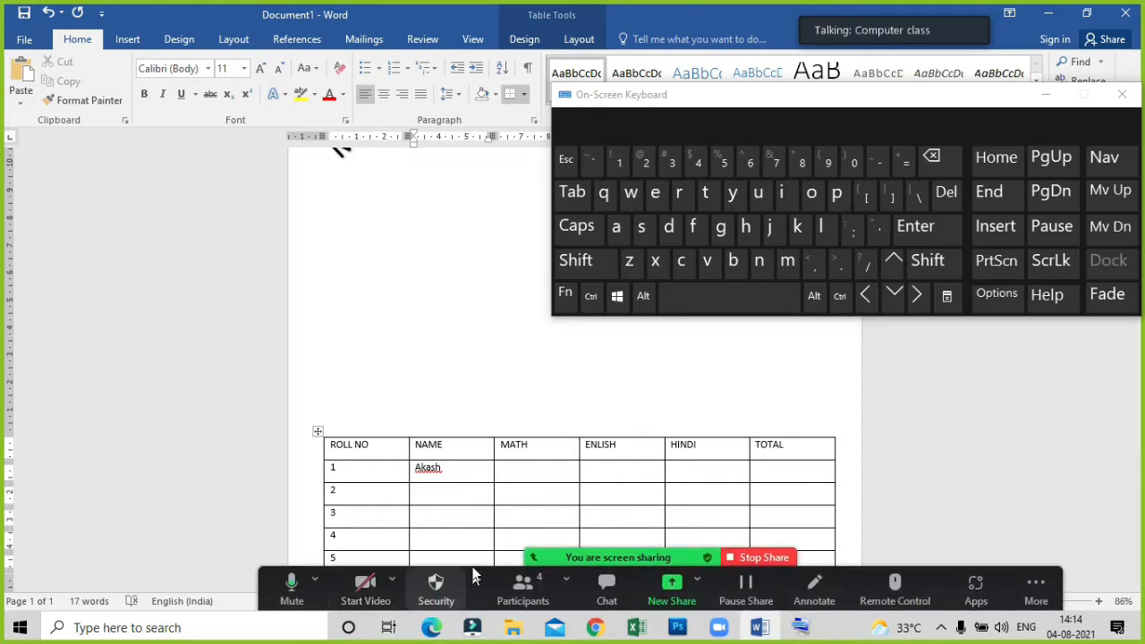
pyautogui.click(526, 584)
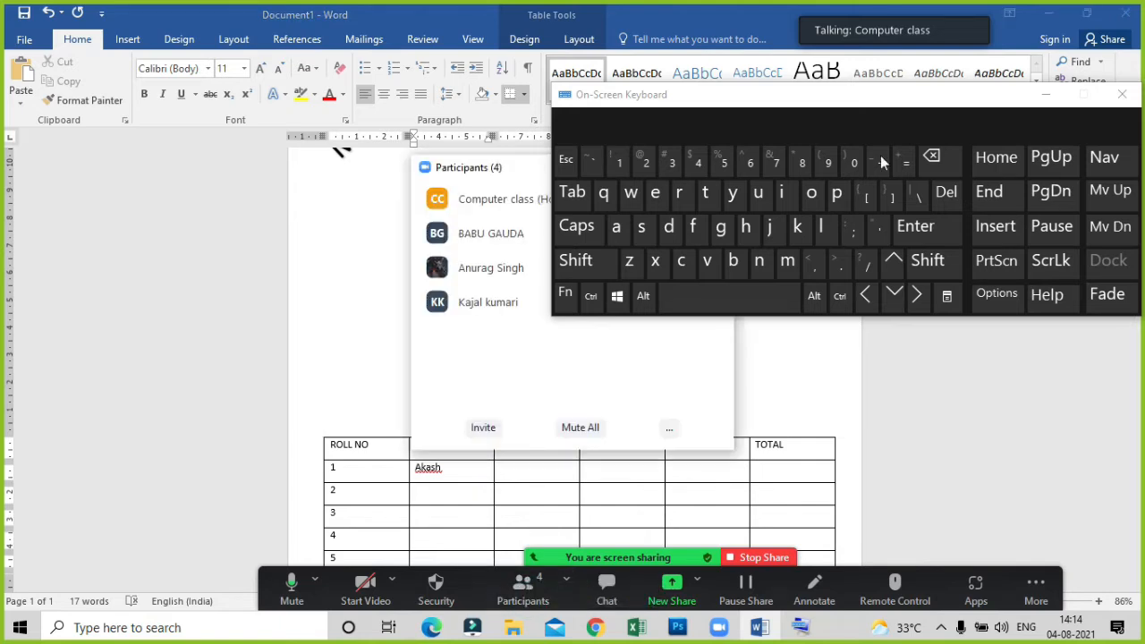
pyautogui.click(1041, 94)
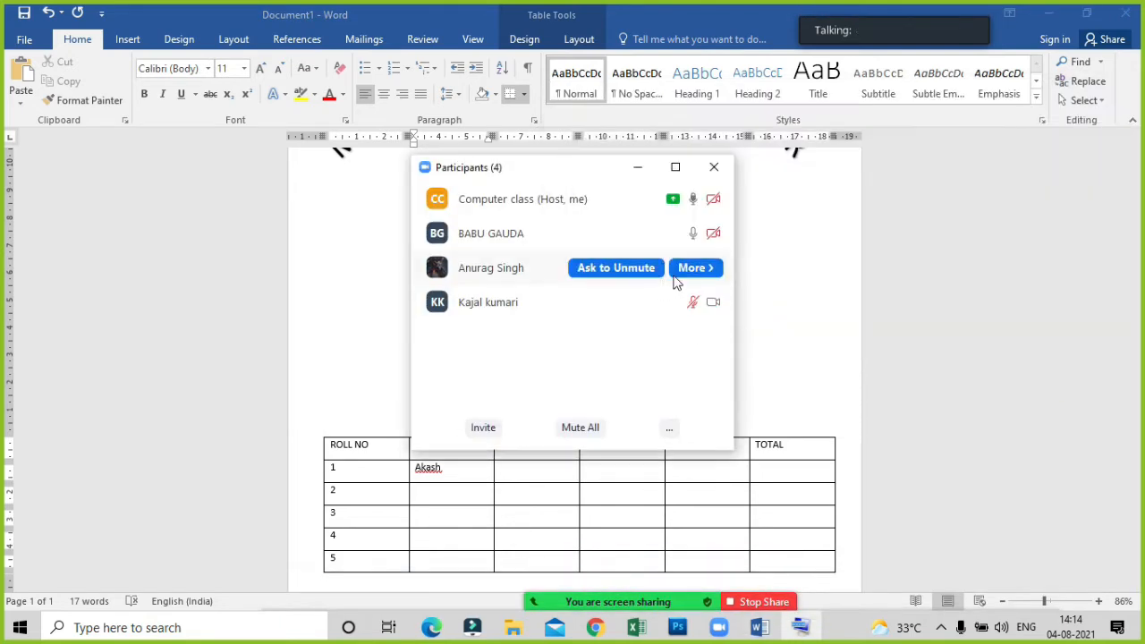
pyautogui.click(641, 262)
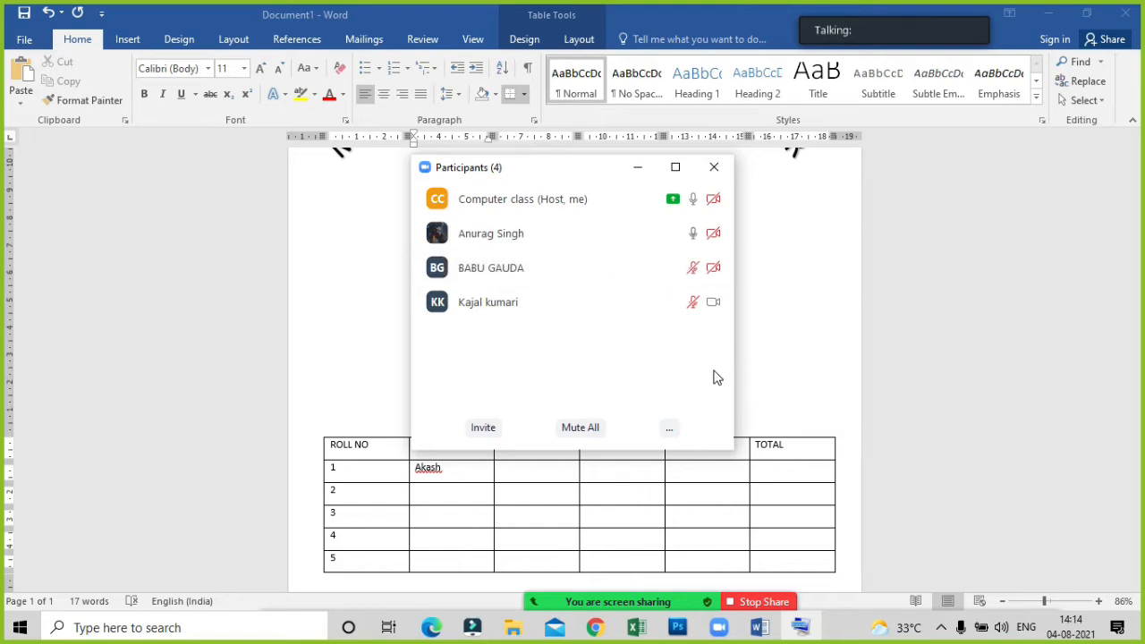
# Minimize the participants window and have the spell checker ignore all occurrences of the name in roll number 1's row.
pyautogui.moveTo(553, 275)
pyautogui.click(636, 172)
pyautogui.click(452, 484)
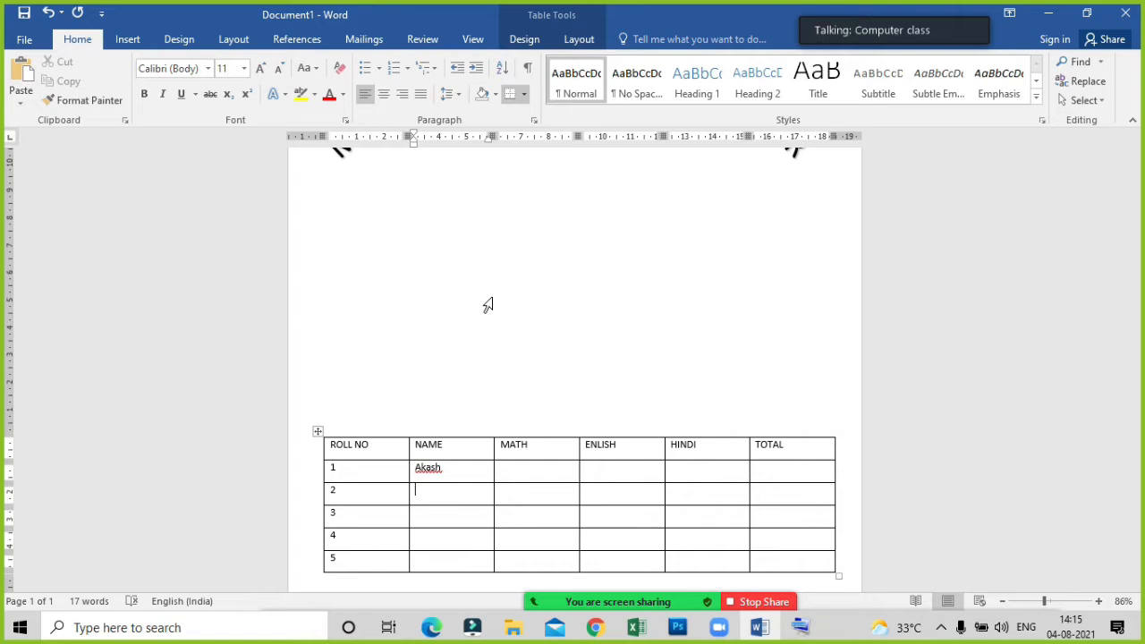
pyautogui.click(427, 467)
pyautogui.rightClick(426, 468)
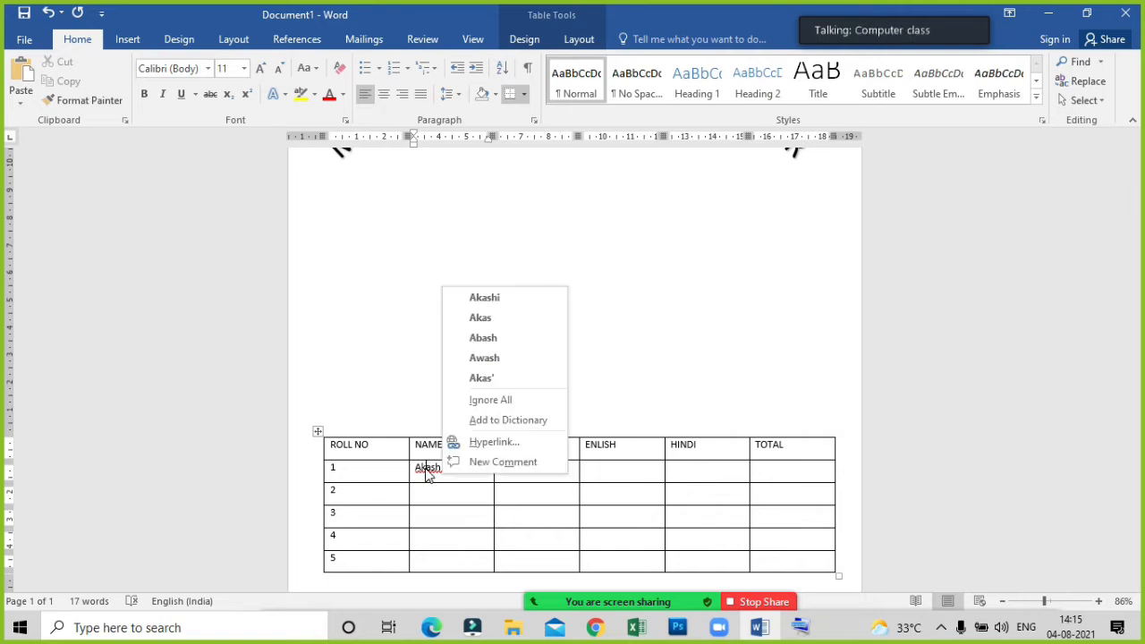
pyautogui.click(499, 403)
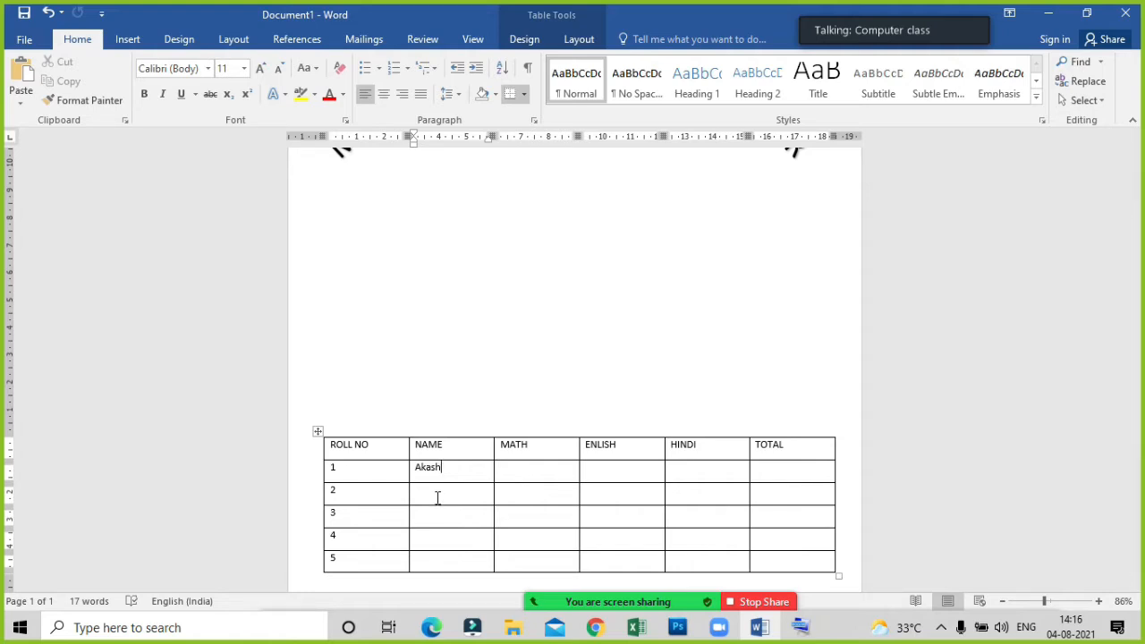
# Enter the students' first names in the NAME cells of roll numbers 2 and 3, capitalizing only the first letter.
pyautogui.click(429, 488)
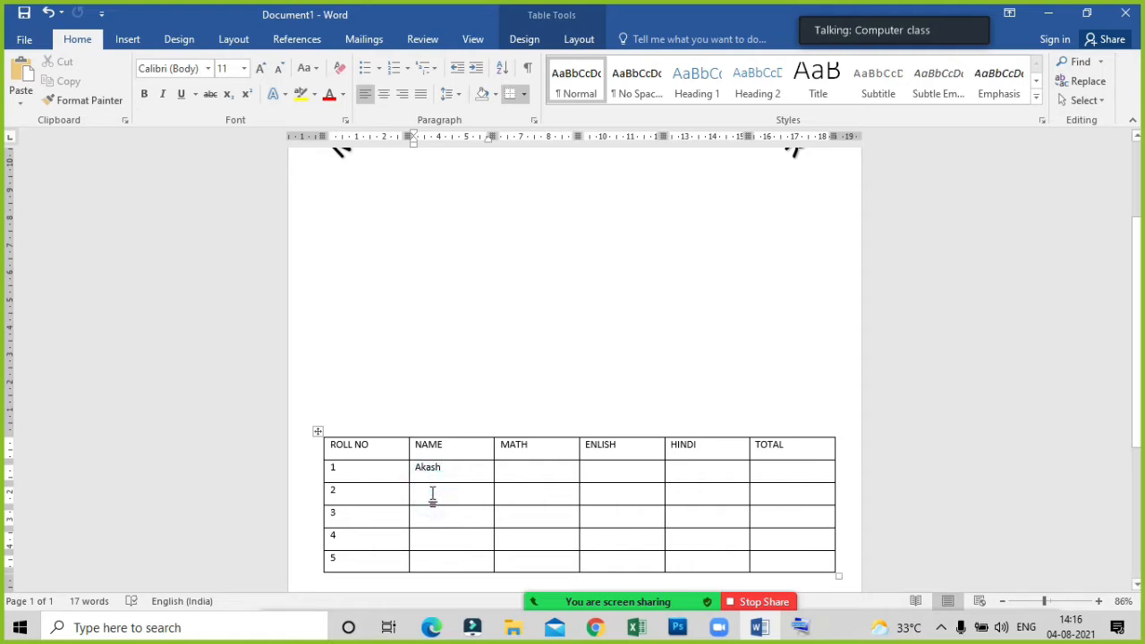
pyautogui.write('AMAN')
pyautogui.press('BackSpace')
pyautogui.press('BackSpace')
pyautogui.press('BackSpace')
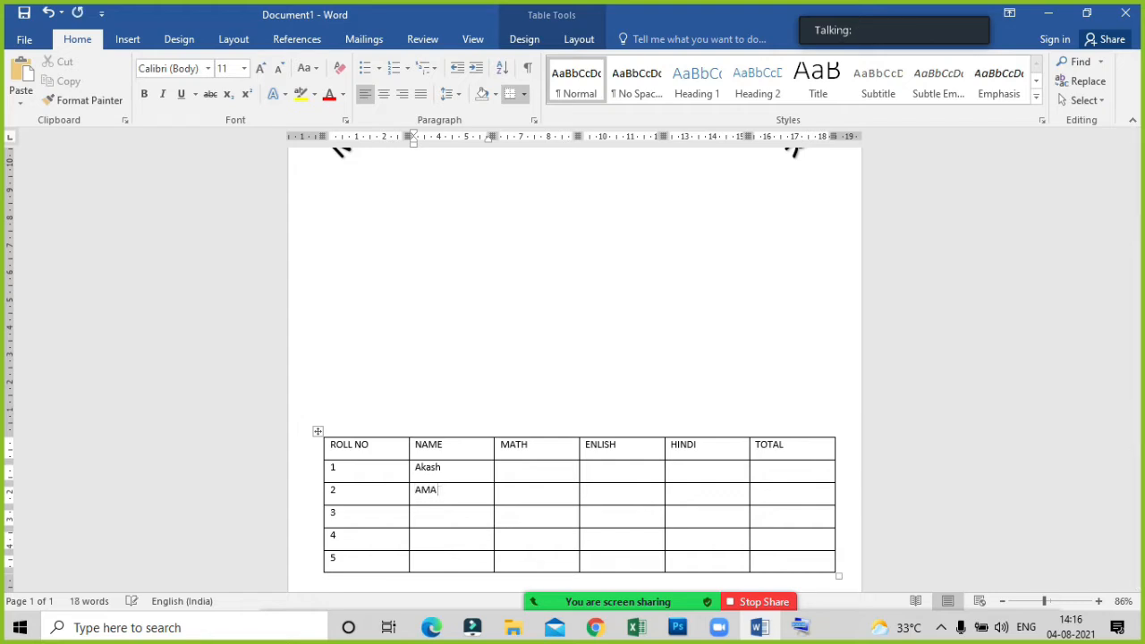
pyautogui.write('man')
pyautogui.write('Suraj')
# Enter the students' first names in the NAME cells of roll numbers 4 and 5, correcting any mistyped letters.
pyautogui.press('Down')
pyautogui.write('r')
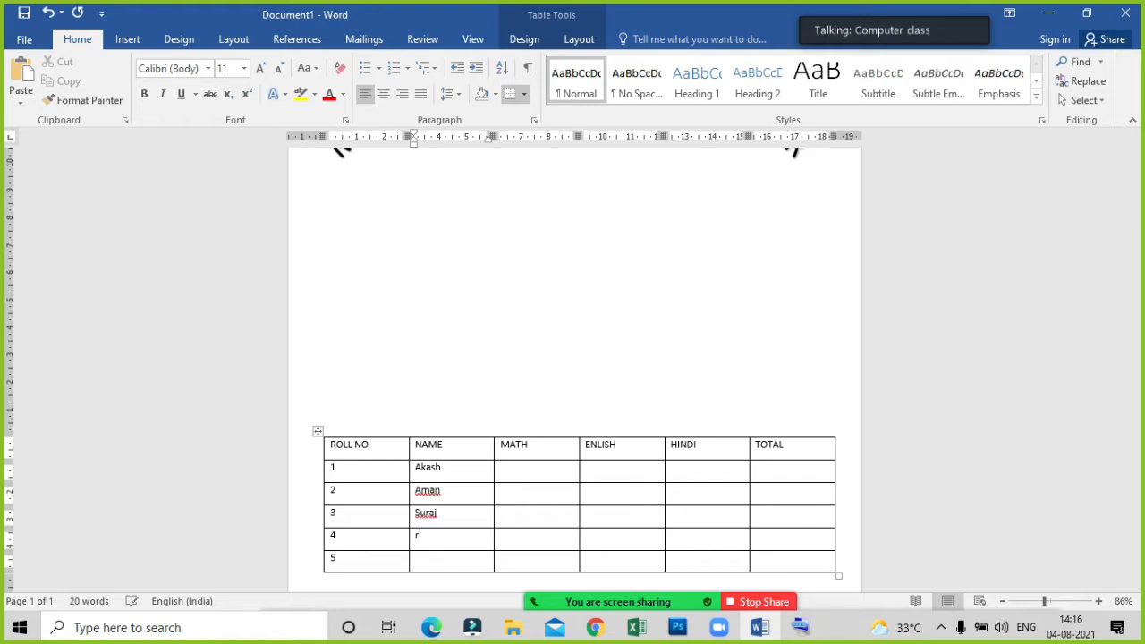
pyautogui.press('BackSpace')
pyautogui.write('Ra')
pyautogui.write('vi')
pyautogui.write('Kiws')
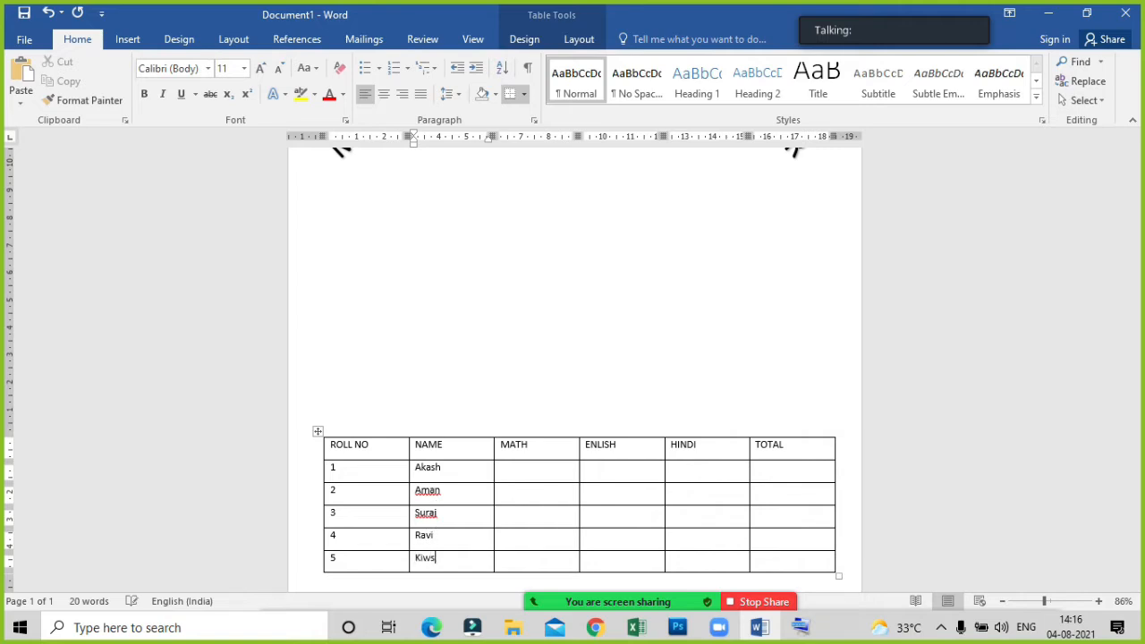
pyautogui.press('BackSpace')
pyautogui.write('shan')
pyautogui.click(450, 499)
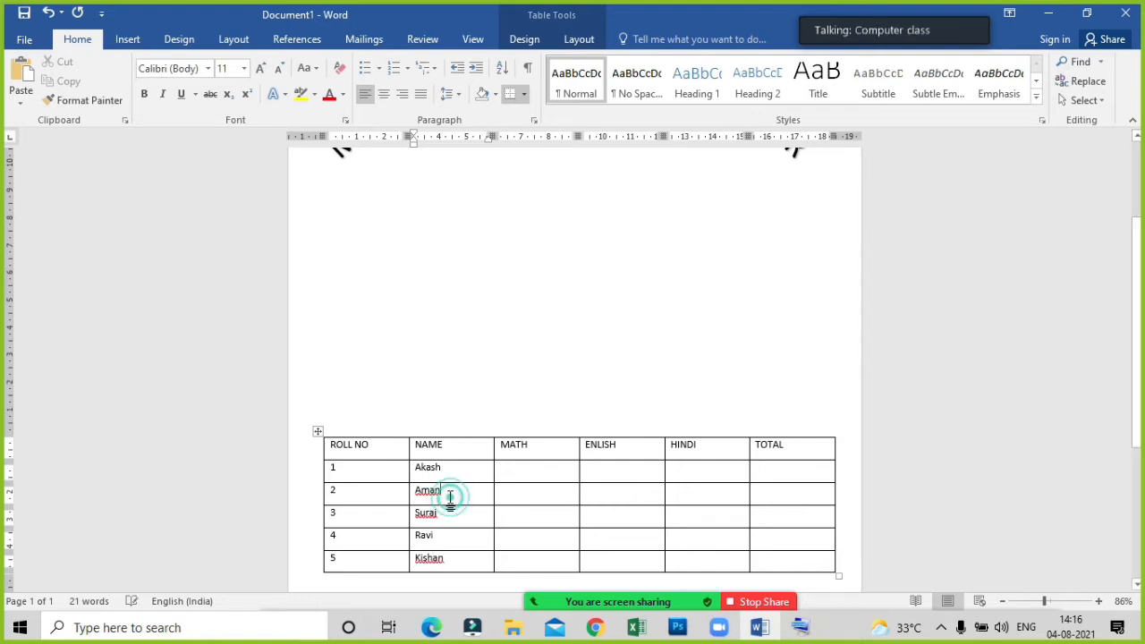
# Enter roll number 1's marks: 12 in MATH, 10 in ENLISH and 15 in HINDI.
pyautogui.click(521, 477)
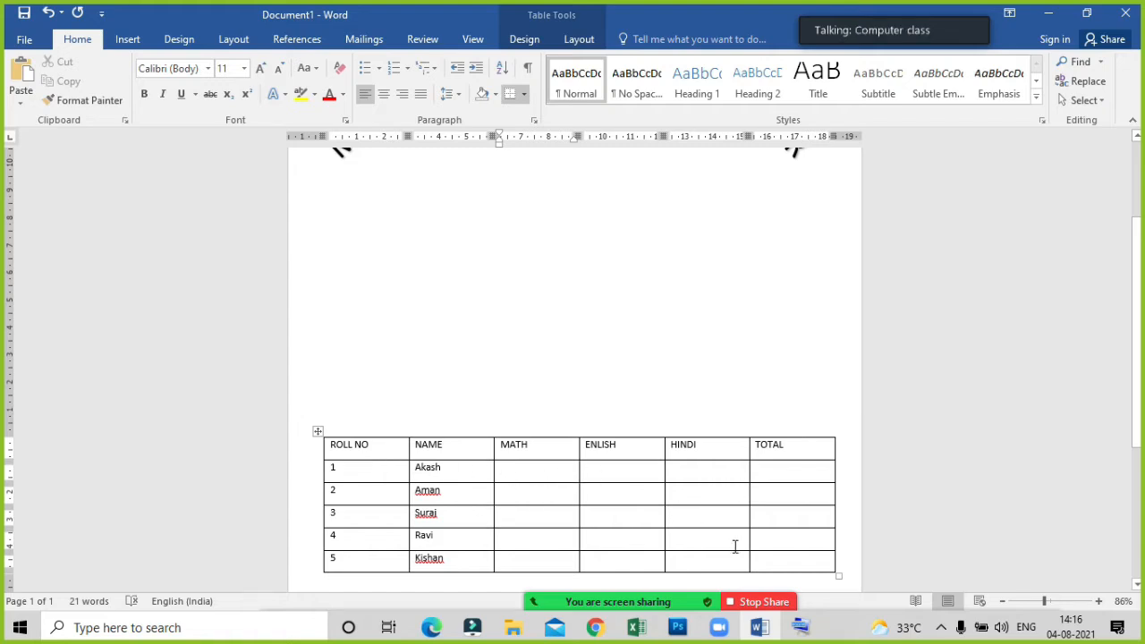
pyautogui.write('12')
pyautogui.press('Tab')
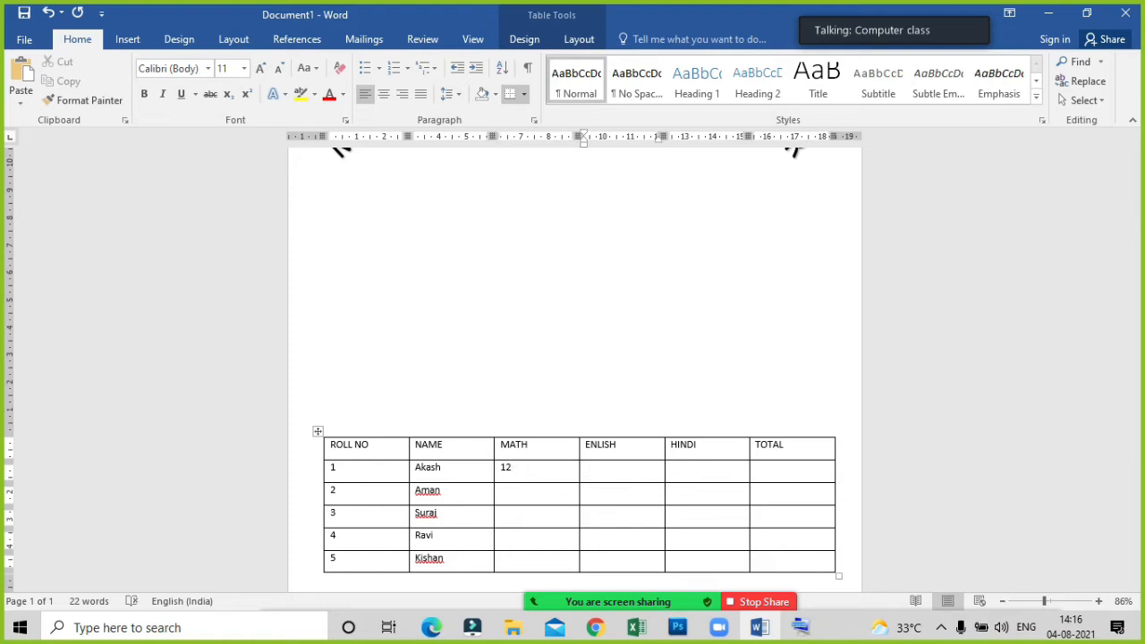
pyautogui.write('10')
pyautogui.press('Tab')
pyautogui.write('15')
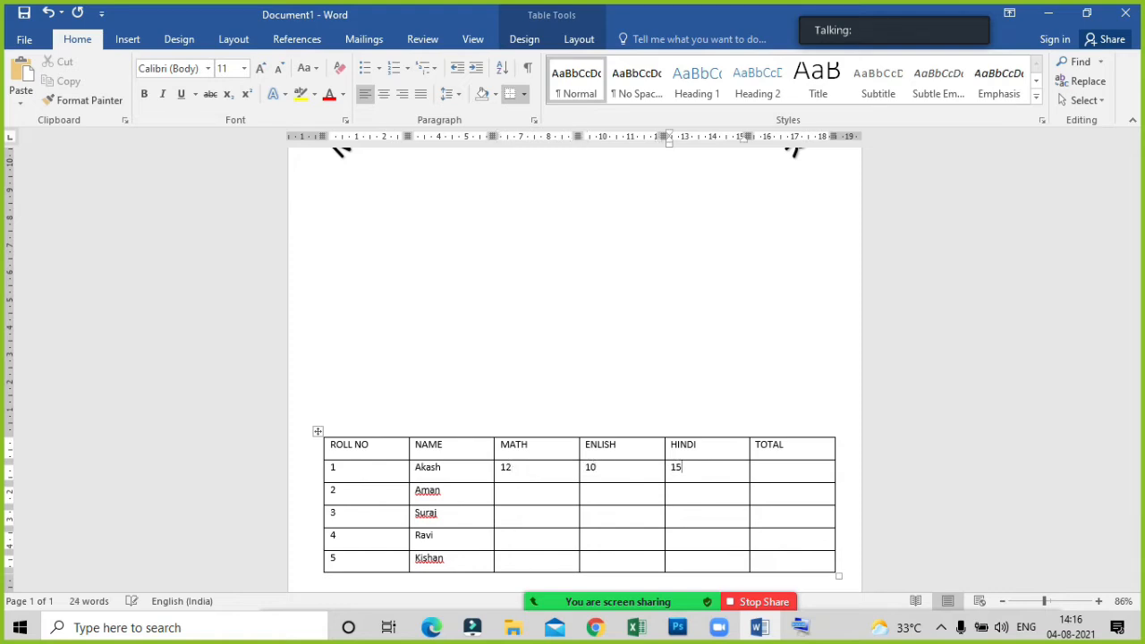
# Enter roll number 2's marks: 10 in MATH, 14 in ENLISH and 13 in HINDI.
pyautogui.press('Down')
pyautogui.press('Left')
pyautogui.press('Left')
pyautogui.write('10')
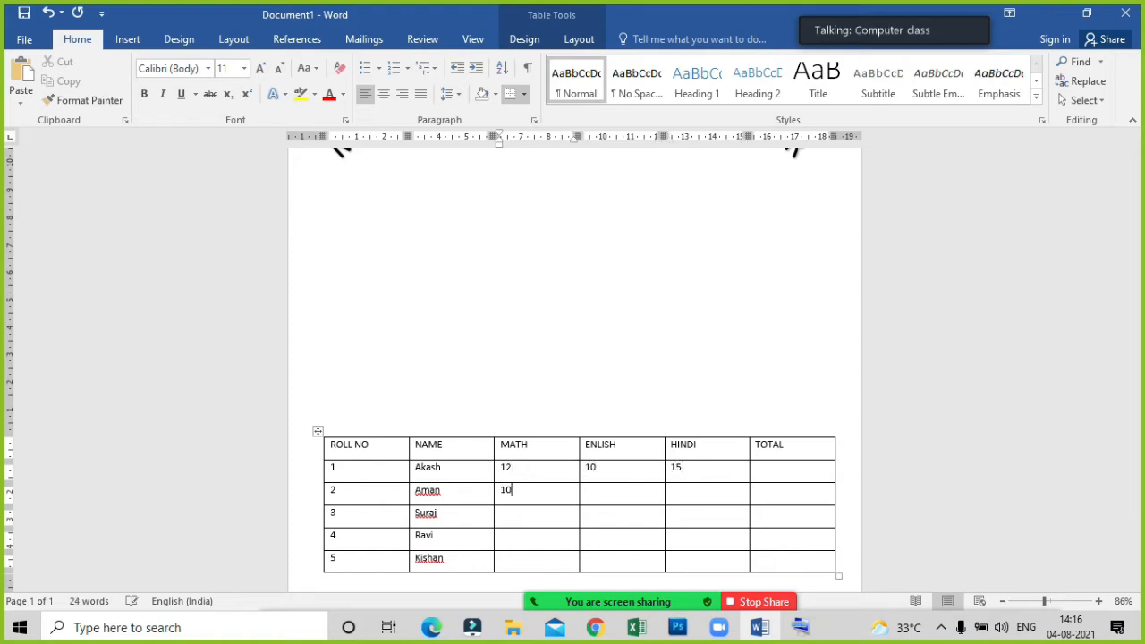
pyautogui.press('Tab')
pyautogui.write('14')
pyautogui.press('Tab')
pyautogui.write('13')
# Enter roll number 3's marks: 19 in MATH, 14 in ENLISH and 18 in HINDI.
pyautogui.press('Tab')
pyautogui.press('Left')
pyautogui.press('Left')
pyautogui.press('Left')
pyautogui.press('Left')
pyautogui.press('Left')
pyautogui.press('Left')
pyautogui.press('Down')
pyautogui.write('14')
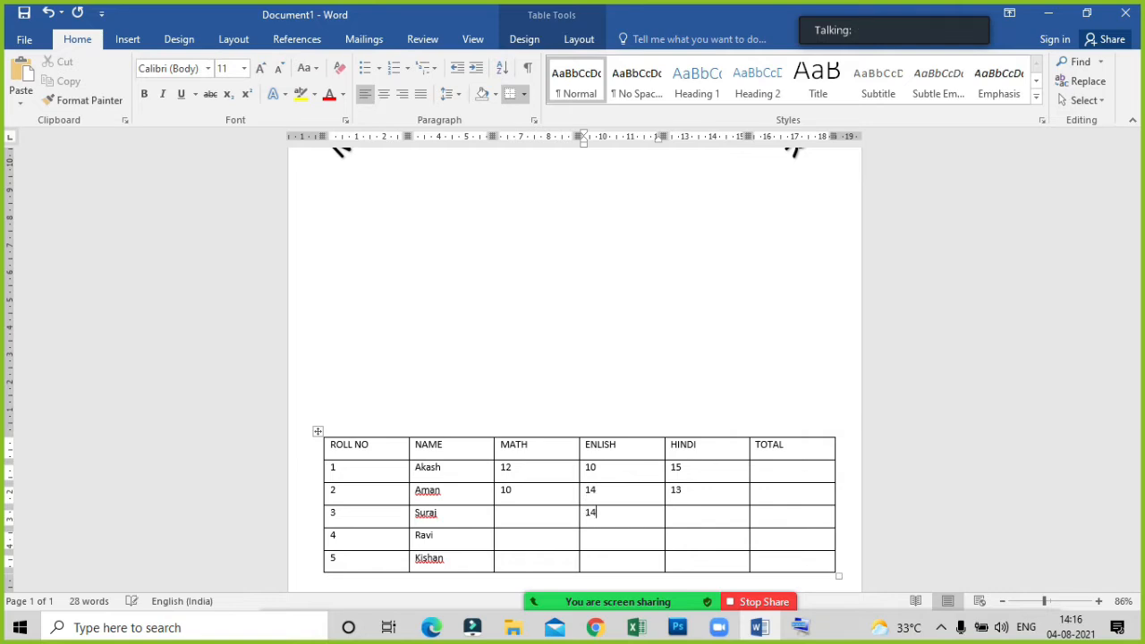
pyautogui.press('Tab')
pyautogui.write('18')
pyautogui.press('Left')
pyautogui.press('Left')
pyautogui.press('Left')
pyautogui.press('Left')
pyautogui.press('Left')
pyautogui.press('Left')
pyautogui.write('19')
# Enter roll number 4's marks: 20 in MATH, 18 in ENLISH and 17 in HINDI.
pyautogui.press('Down')
pyautogui.write('20')
pyautogui.press('Tab')
pyautogui.write('18')
pyautogui.press('Tab')
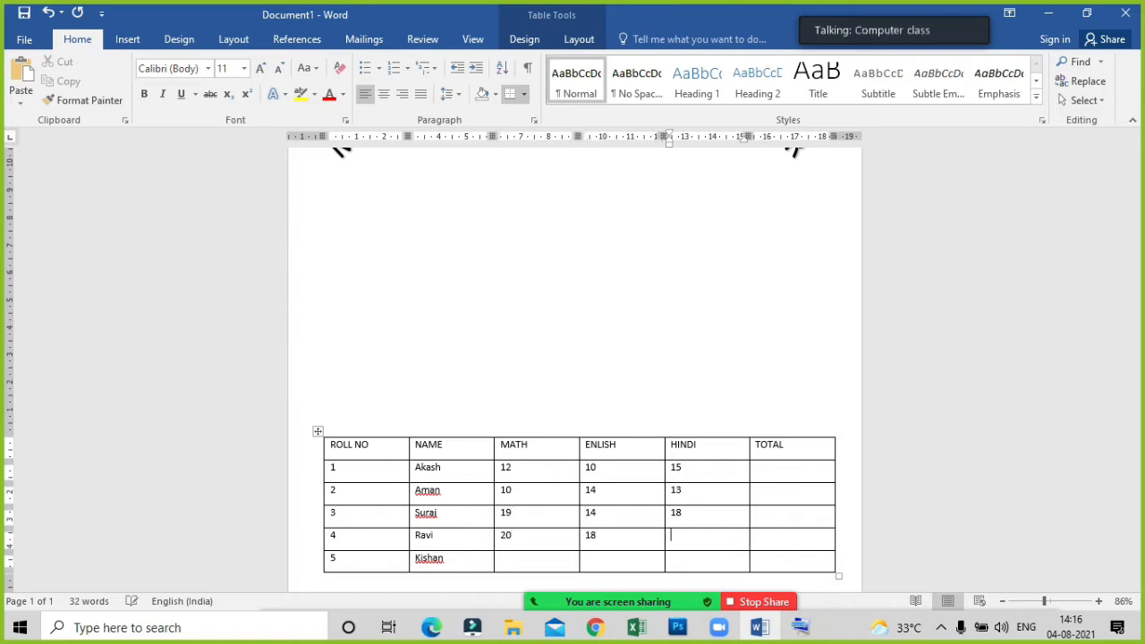
pyautogui.write('17')
# Enter roll number 5's marks: 13 in MATH, 16 in ENLISH and 17 in HINDI.
pyautogui.press('Tab')
pyautogui.press('Down')
pyautogui.press('Left')
pyautogui.press('Left')
pyautogui.press('Left')
pyautogui.press('Tab')
pyautogui.write('13')
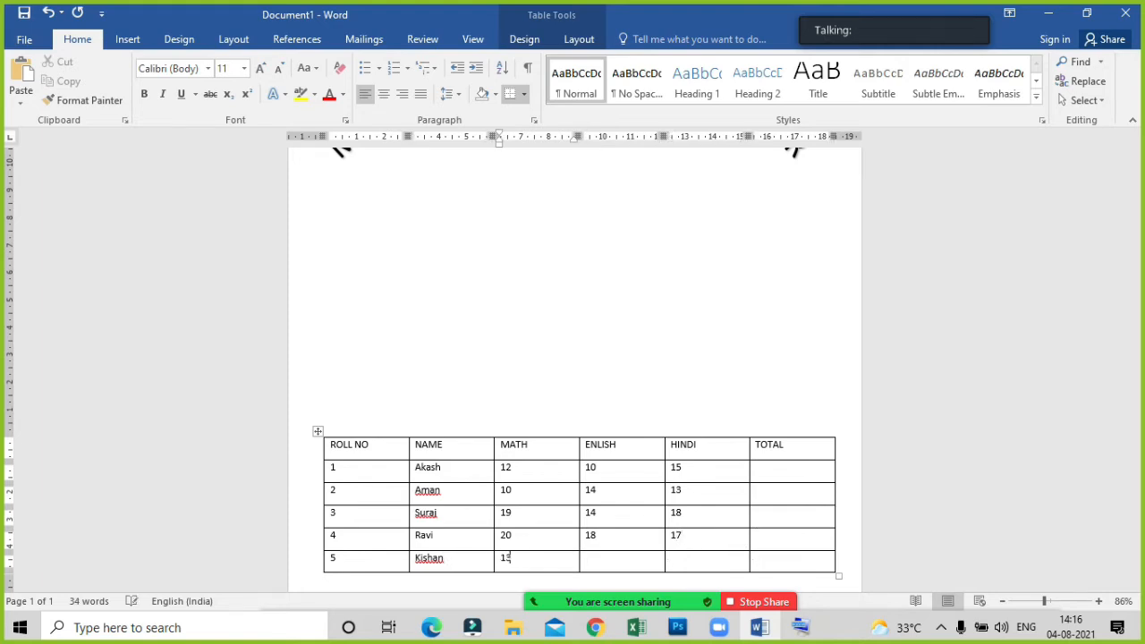
pyautogui.press('Tab')
pyautogui.write('16')
pyautogui.press('Tab')
pyautogui.write('17')
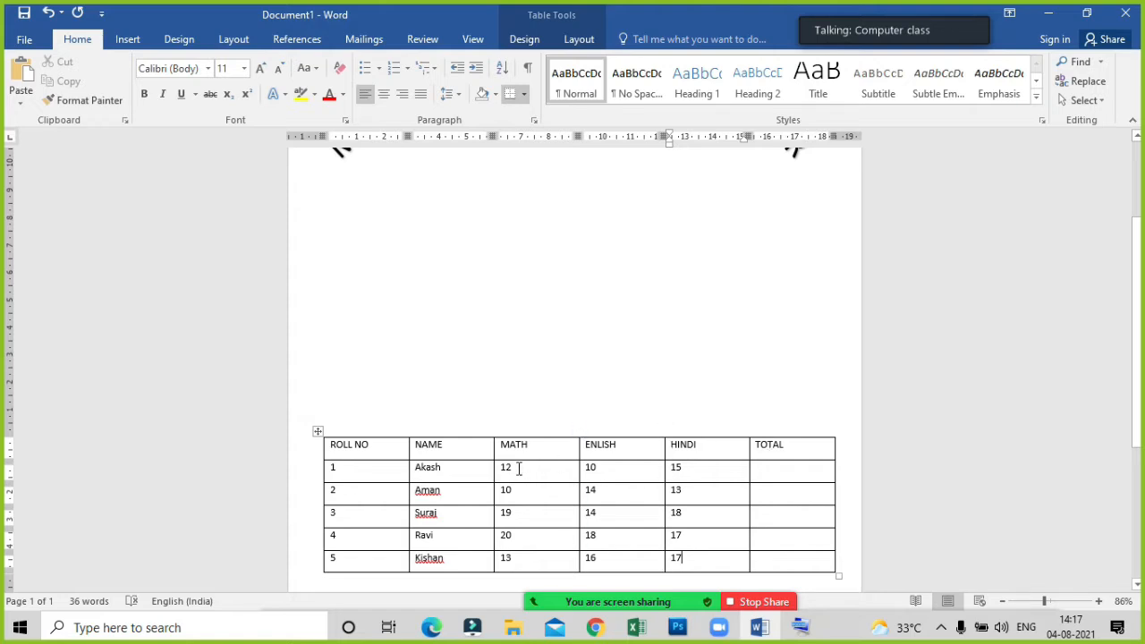
pyautogui.click(772, 474)
pyautogui.click(418, 343)
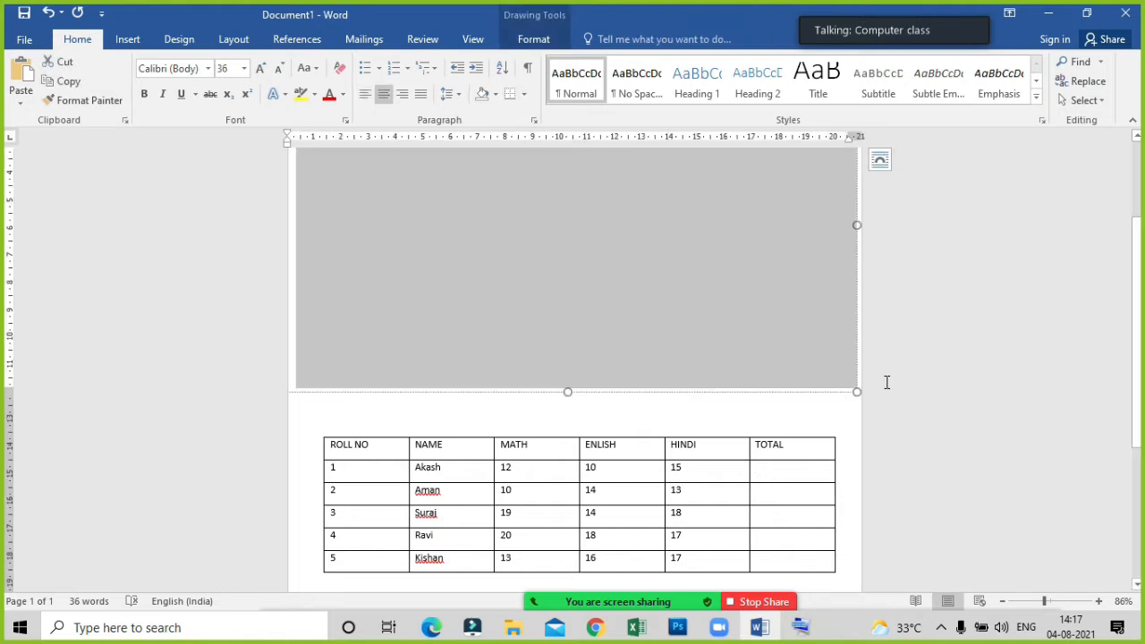
pyautogui.click(539, 451)
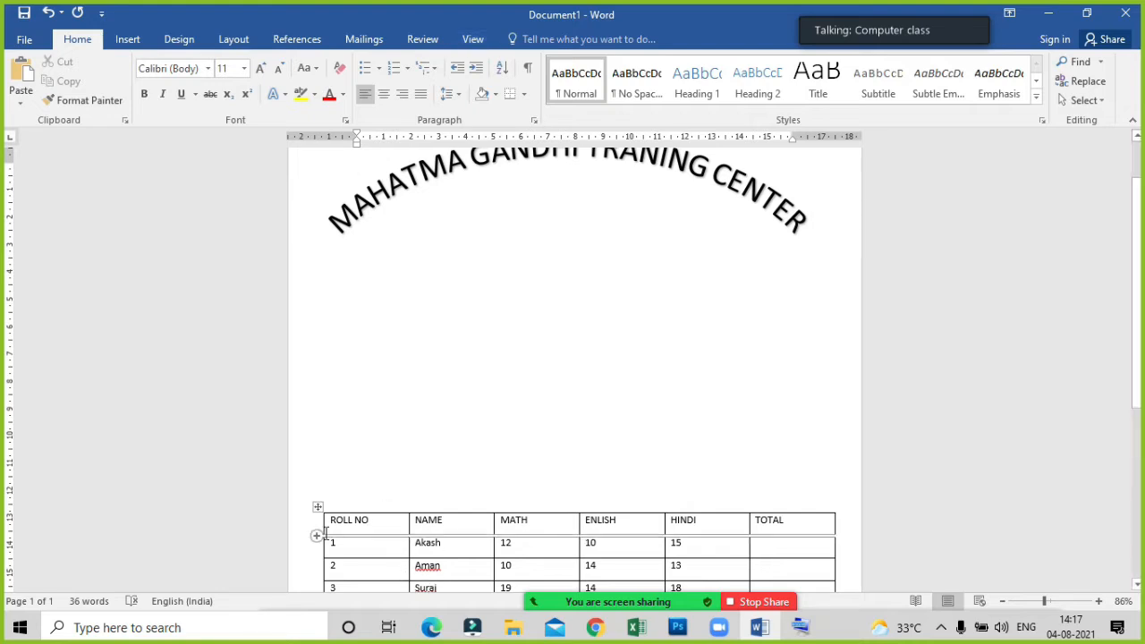
# Apply the gold grid table style with a solid header row and light banded rows to the marks table.
pyautogui.click(371, 543)
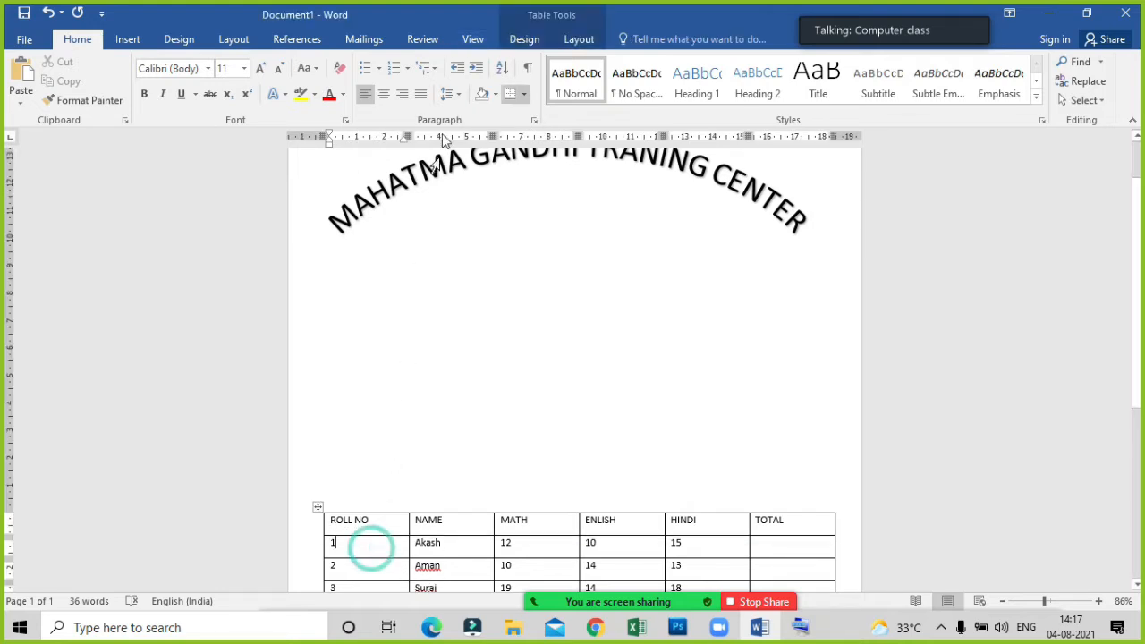
pyautogui.click(527, 41)
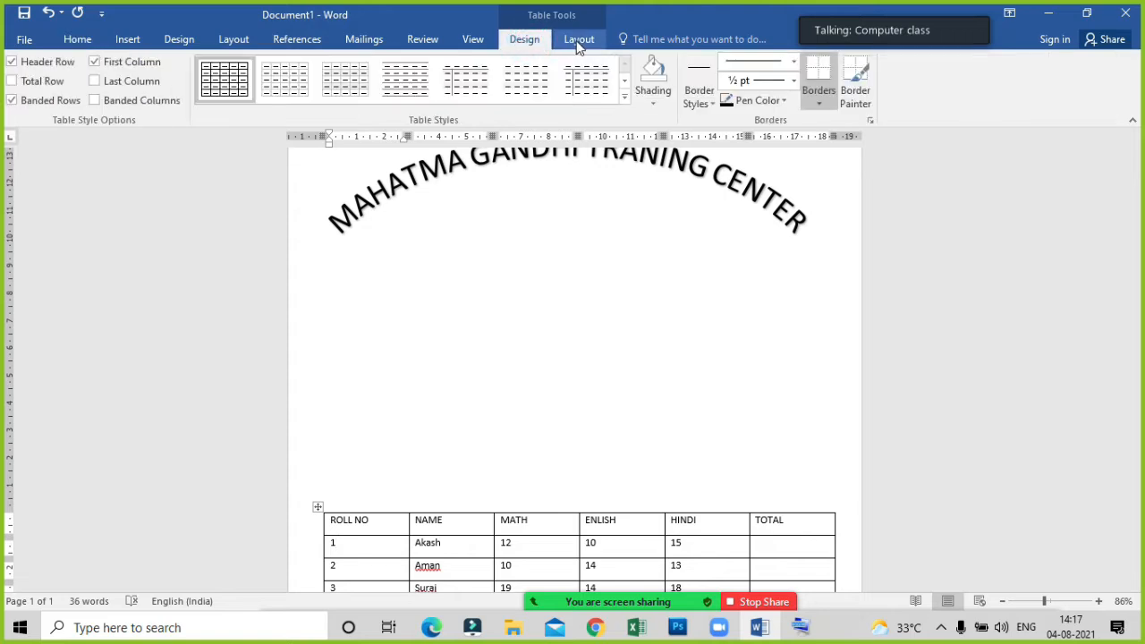
pyautogui.click(578, 40)
pyautogui.click(528, 40)
pyautogui.scroll(-3, 527, 358)
pyautogui.scroll(-1, 539, 385)
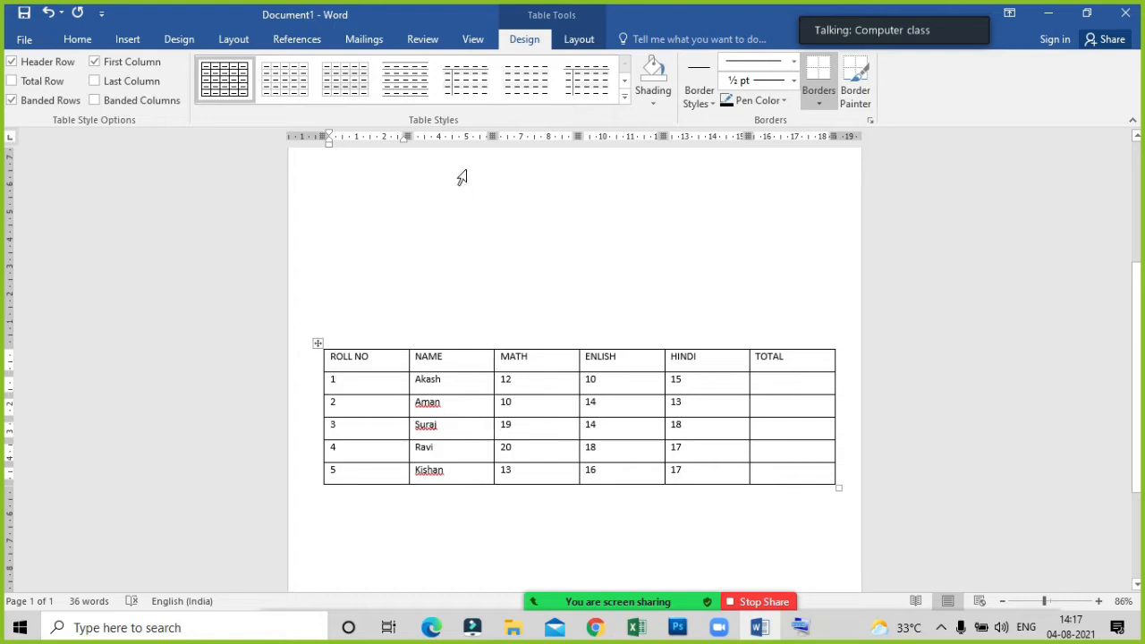
pyautogui.click(625, 96)
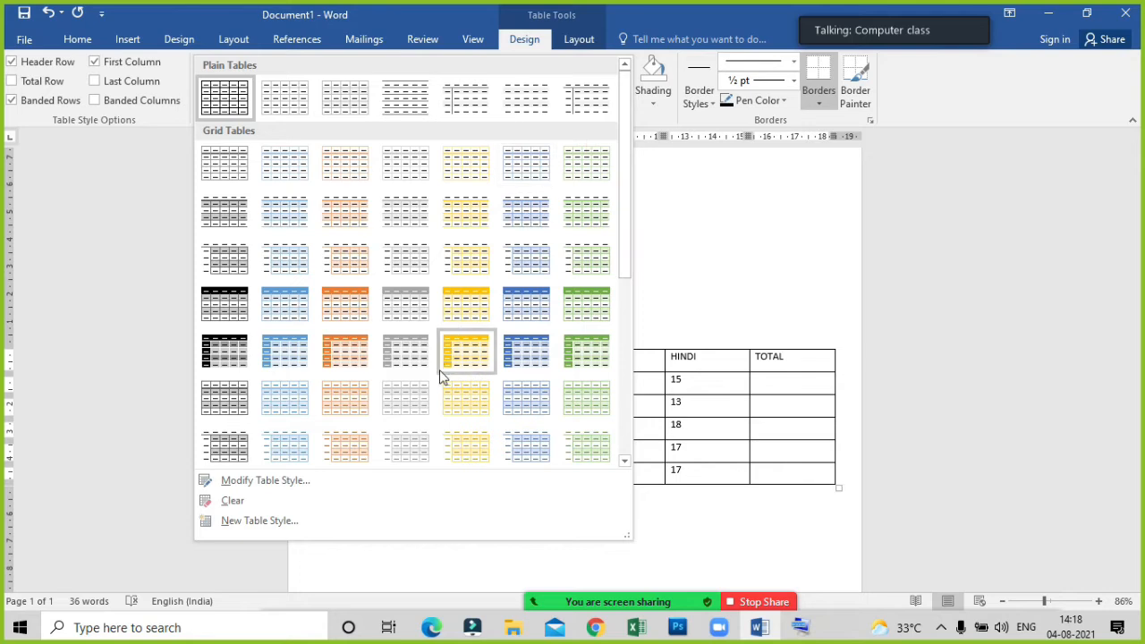
pyautogui.click(458, 311)
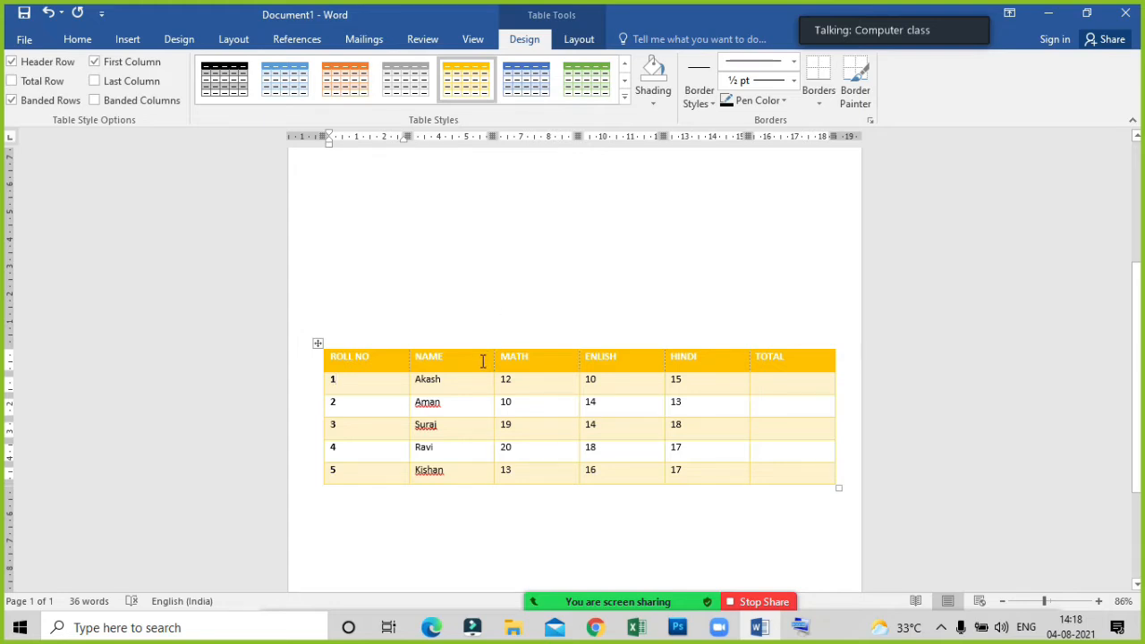
# Insert an empty row below the roll number 5 row of the marks table.
pyautogui.click(578, 39)
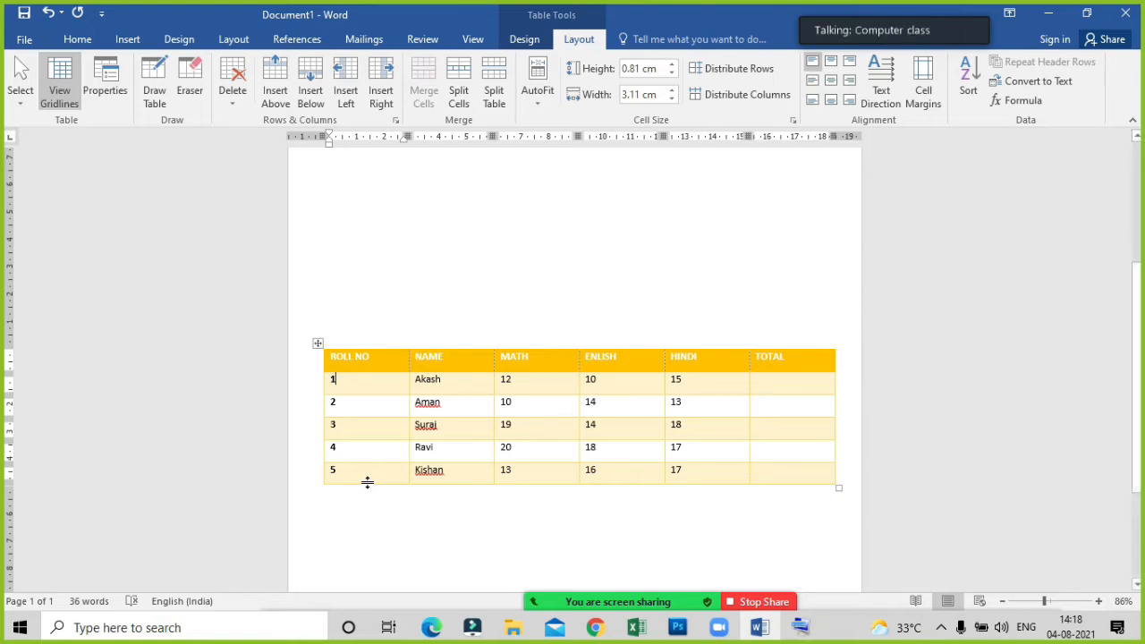
pyautogui.moveTo(333, 468); pyautogui.dragTo(773, 473)
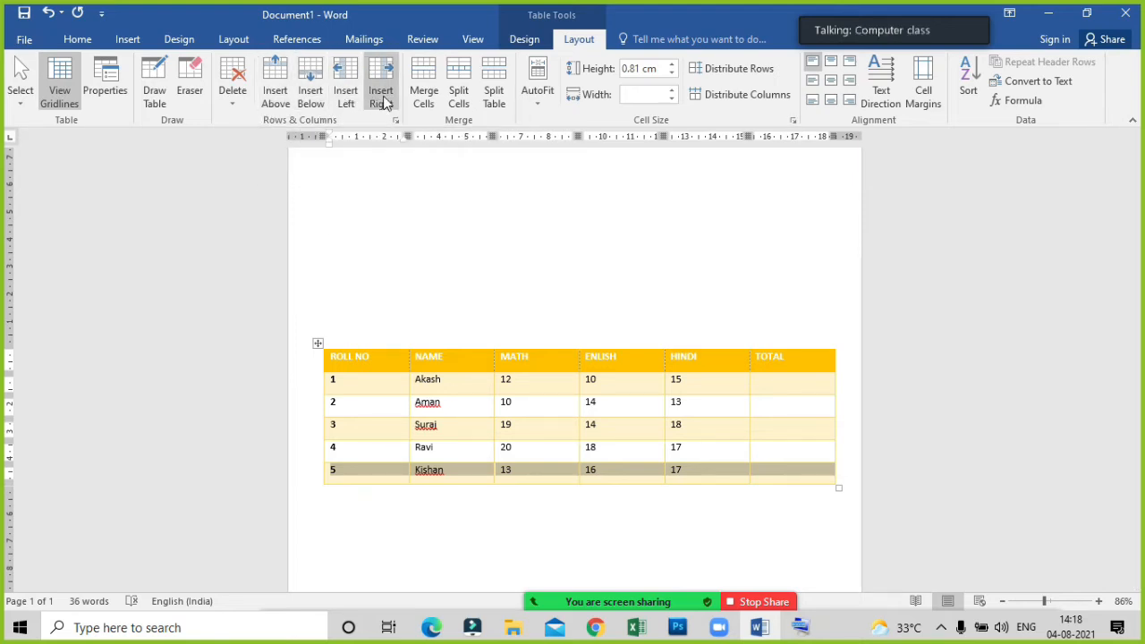
pyautogui.click(304, 105)
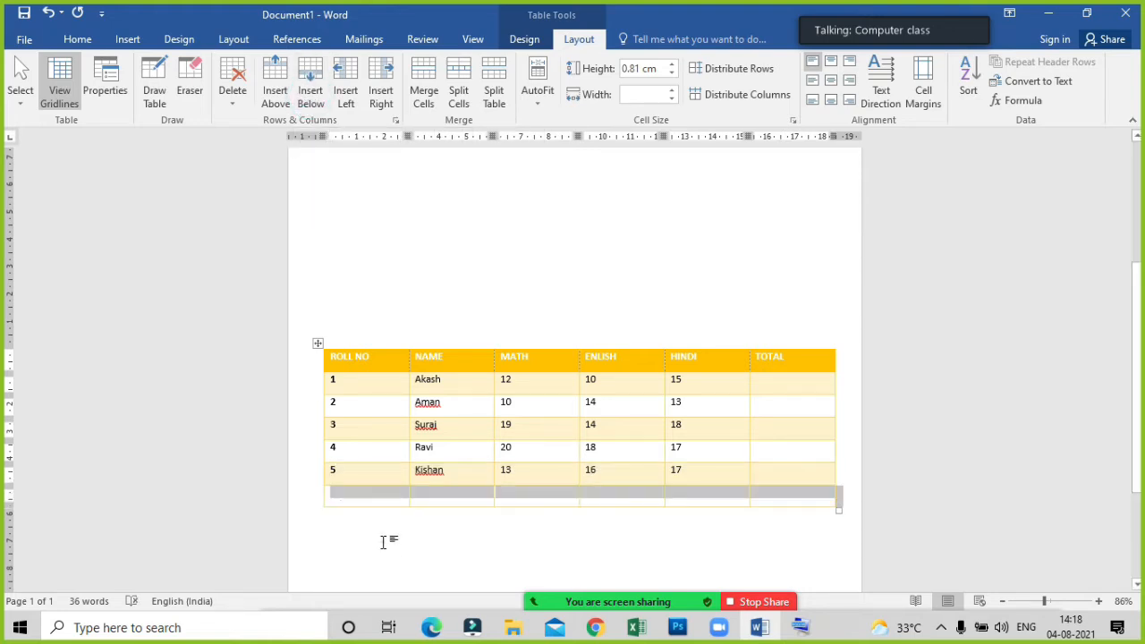
pyautogui.click(384, 540)
pyautogui.scroll(-2, 367, 474)
pyautogui.scroll(-1, 371, 474)
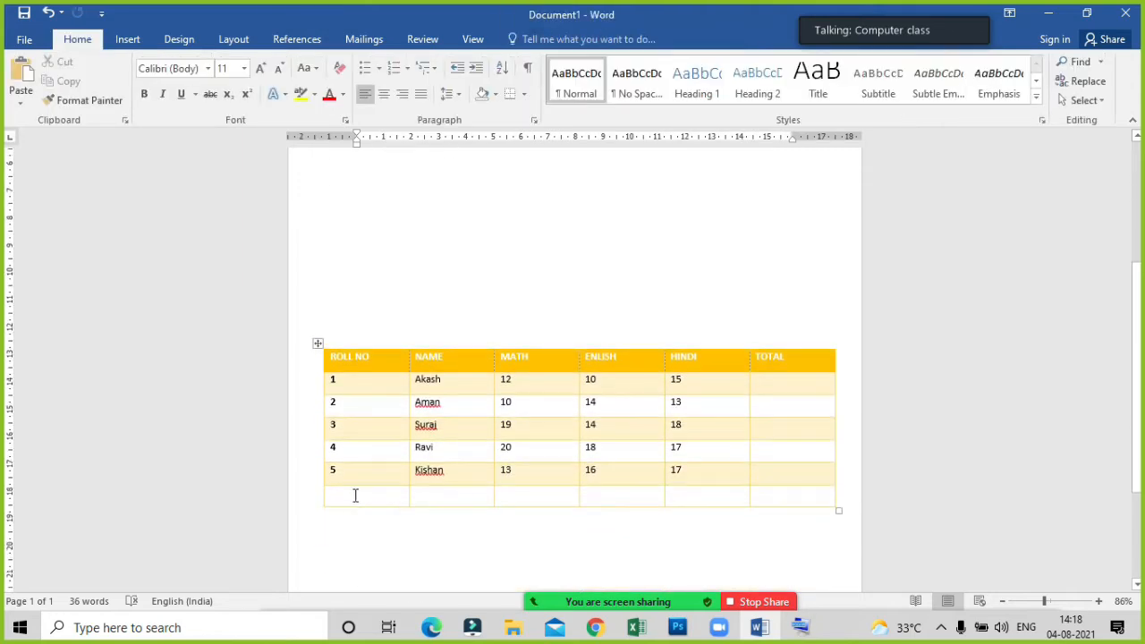
# Enter 6 in the ROLL NO cell of the new last row and clear it again.
pyautogui.click(353, 494)
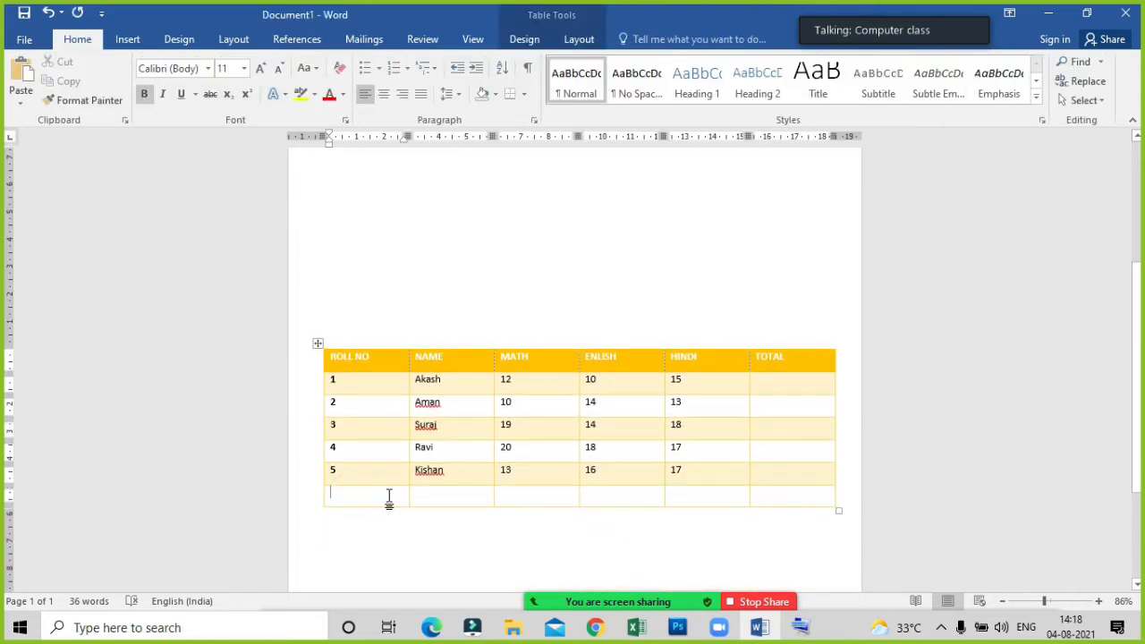
pyautogui.write('6')
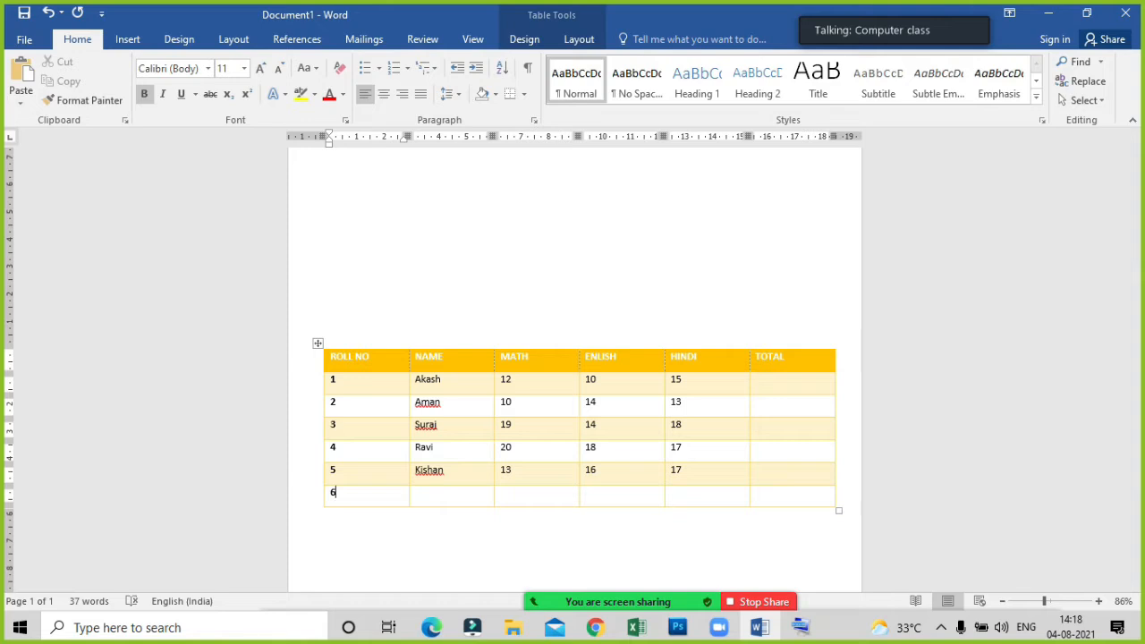
pyautogui.press('BackSpace')
# Show the table's options for deleting cells, columns, rows or the whole table, and close them without deleting anything.
pyautogui.click(510, 428)
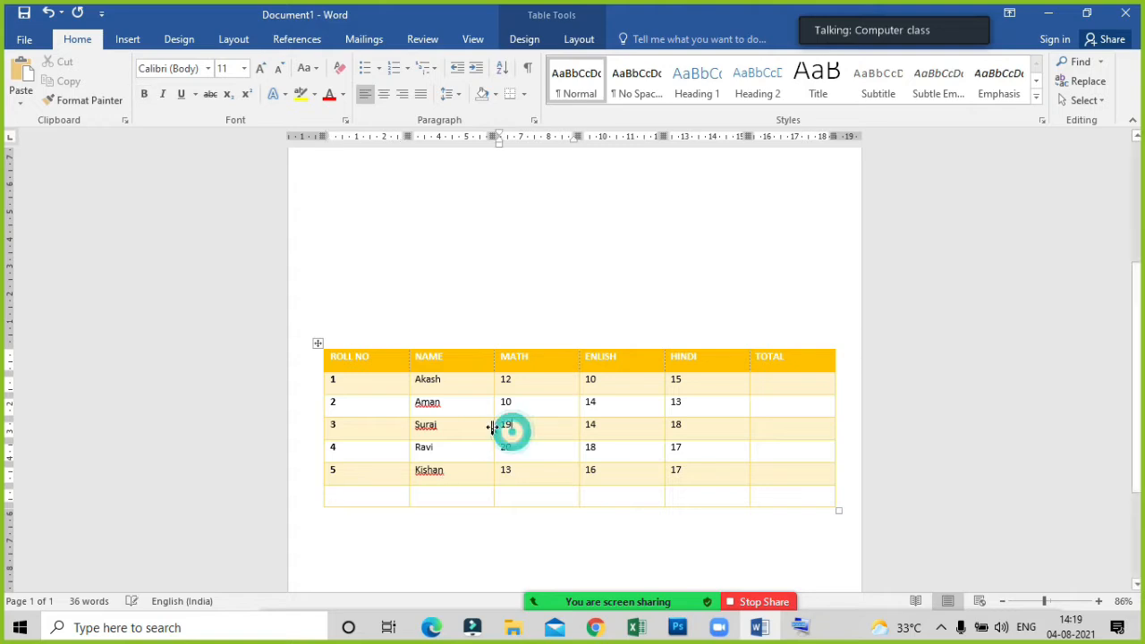
pyautogui.click(581, 41)
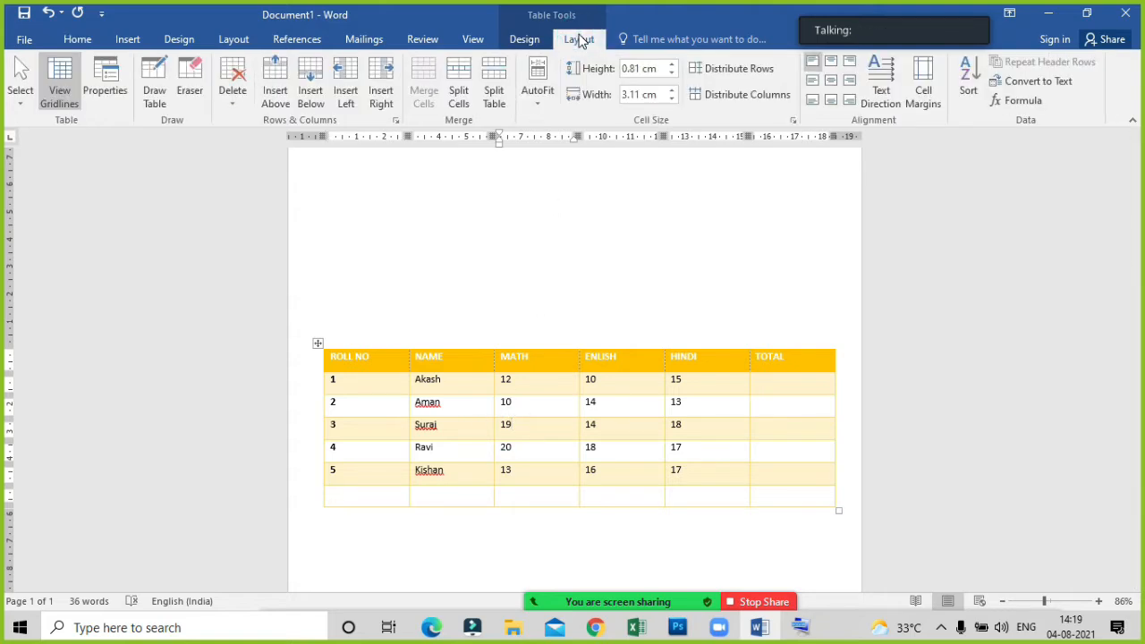
pyautogui.click(235, 108)
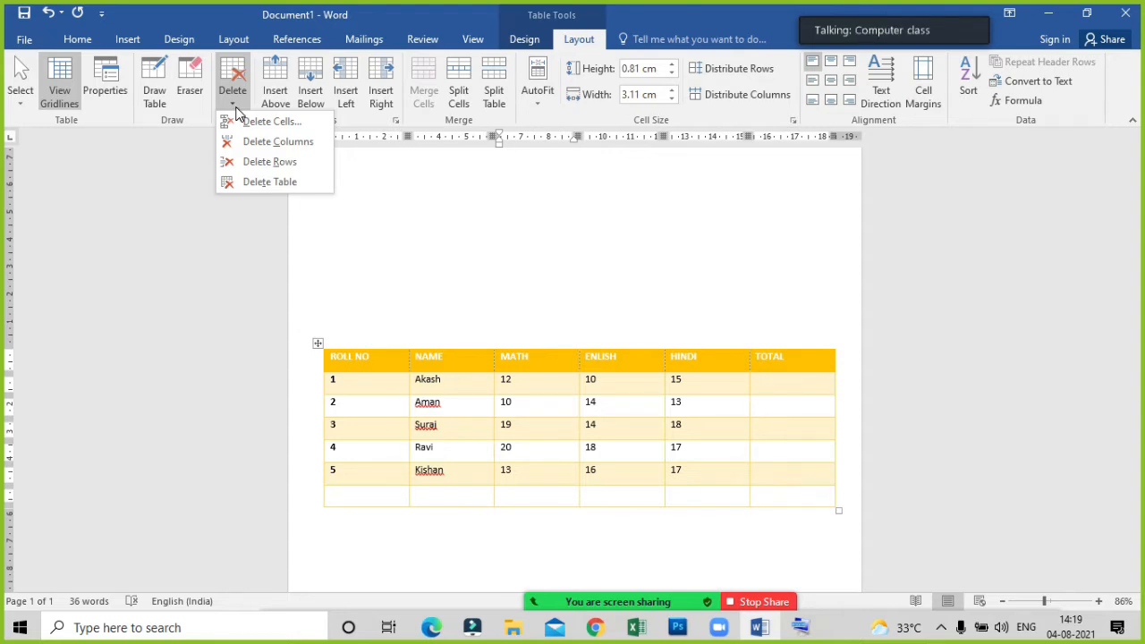
pyautogui.click(417, 275)
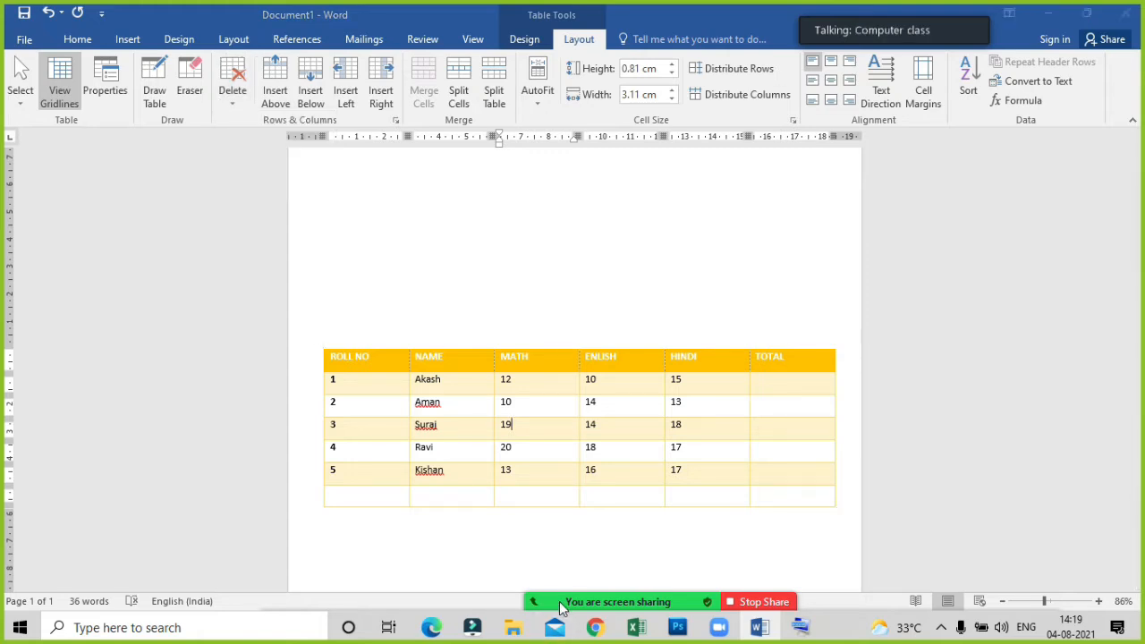
# Bring up the meeting's participants list and move it clear of the marks table.
pyautogui.click(536, 588)
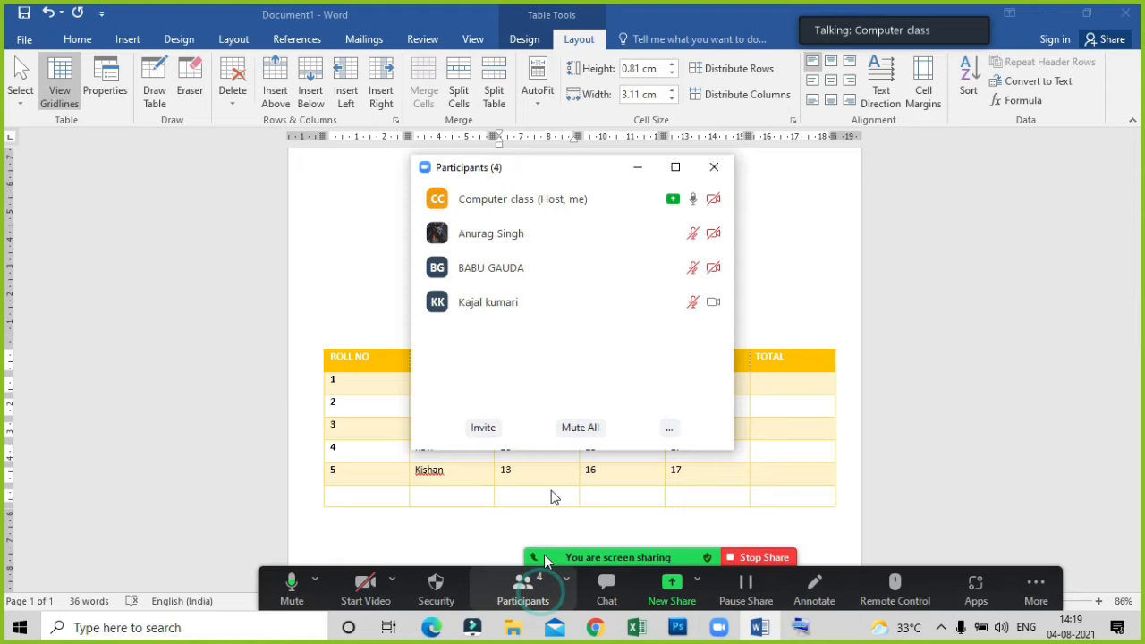
pyautogui.click(582, 163)
pyautogui.moveTo(623, 164); pyautogui.dragTo(973, 125)
pyautogui.click(510, 400)
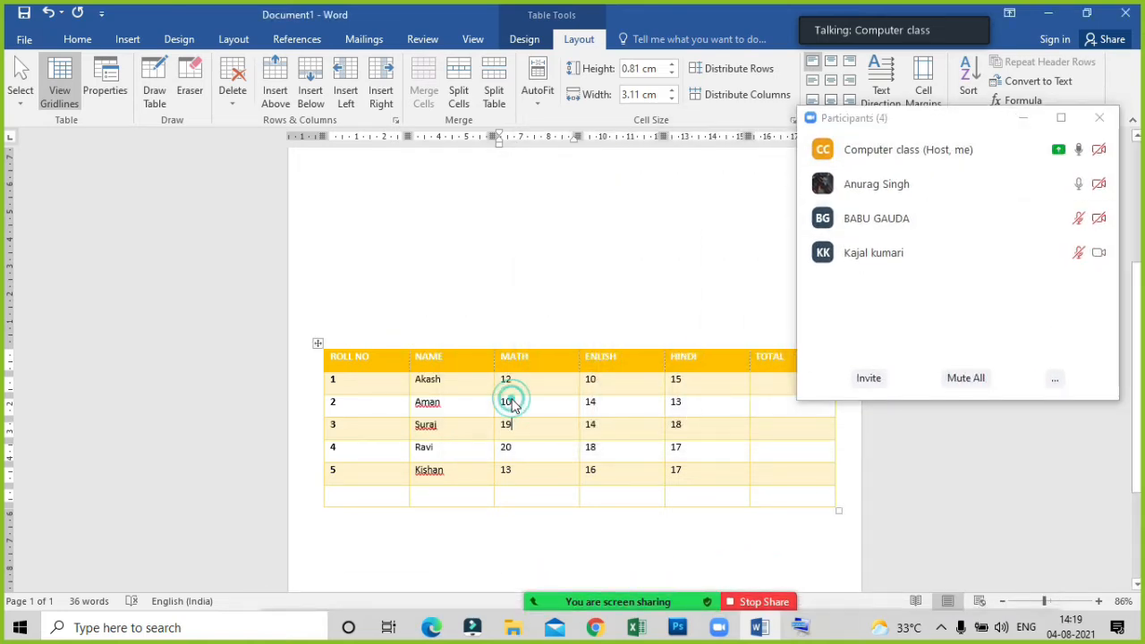
# Highlight the roll number 1 row and the ROLL NO column of the marks table, and clear the selection.
pyautogui.click(428, 377)
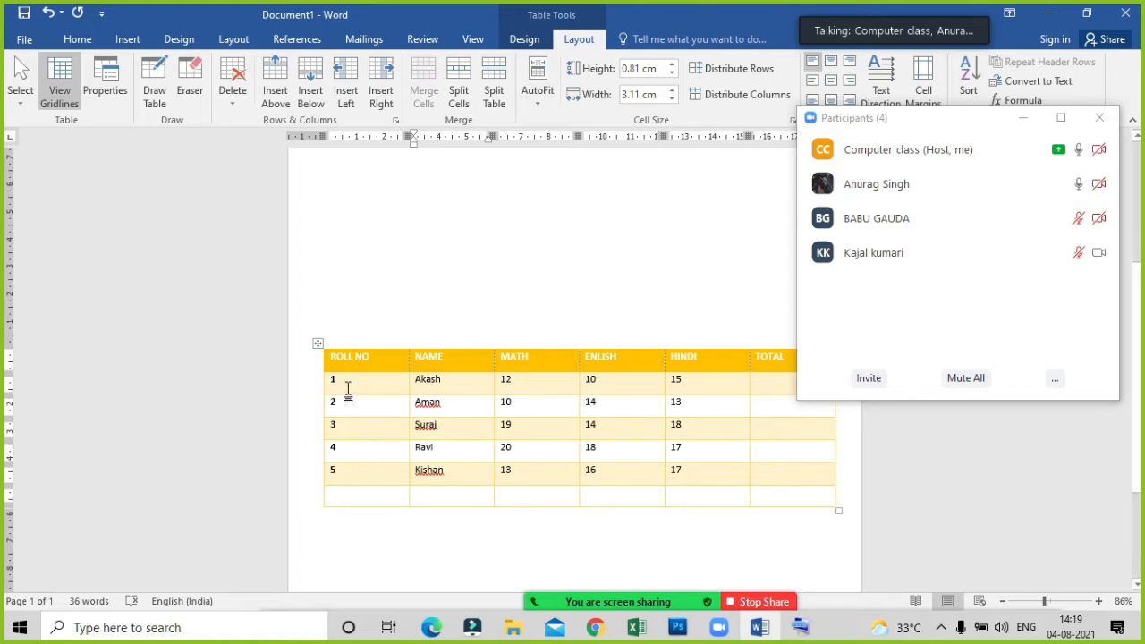
pyautogui.moveTo(350, 384); pyautogui.dragTo(777, 393)
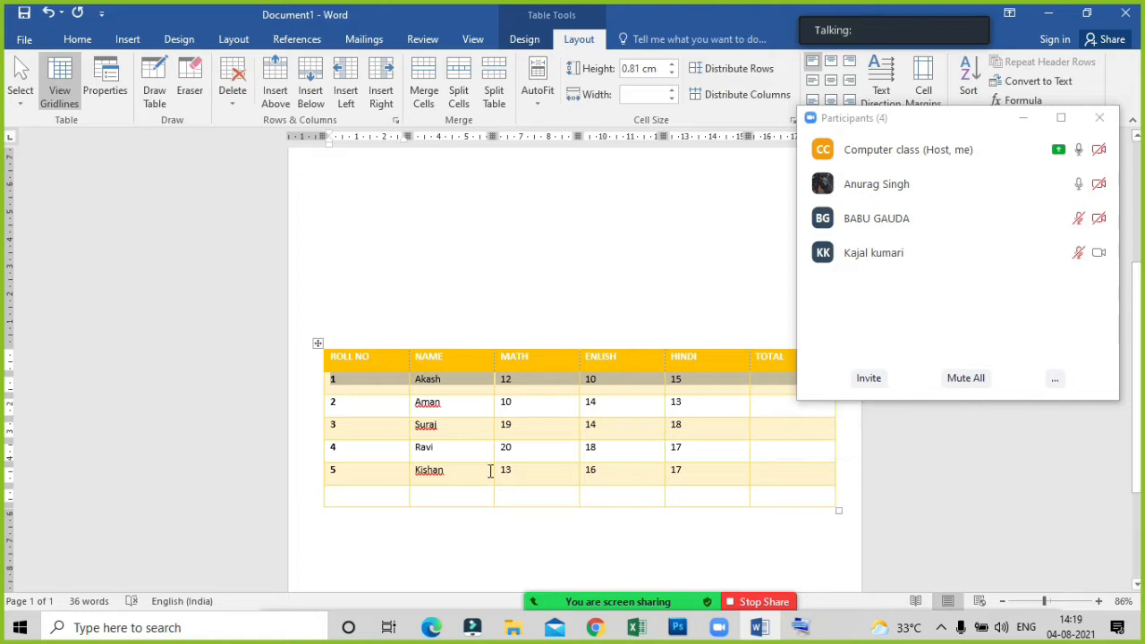
pyautogui.click(371, 401)
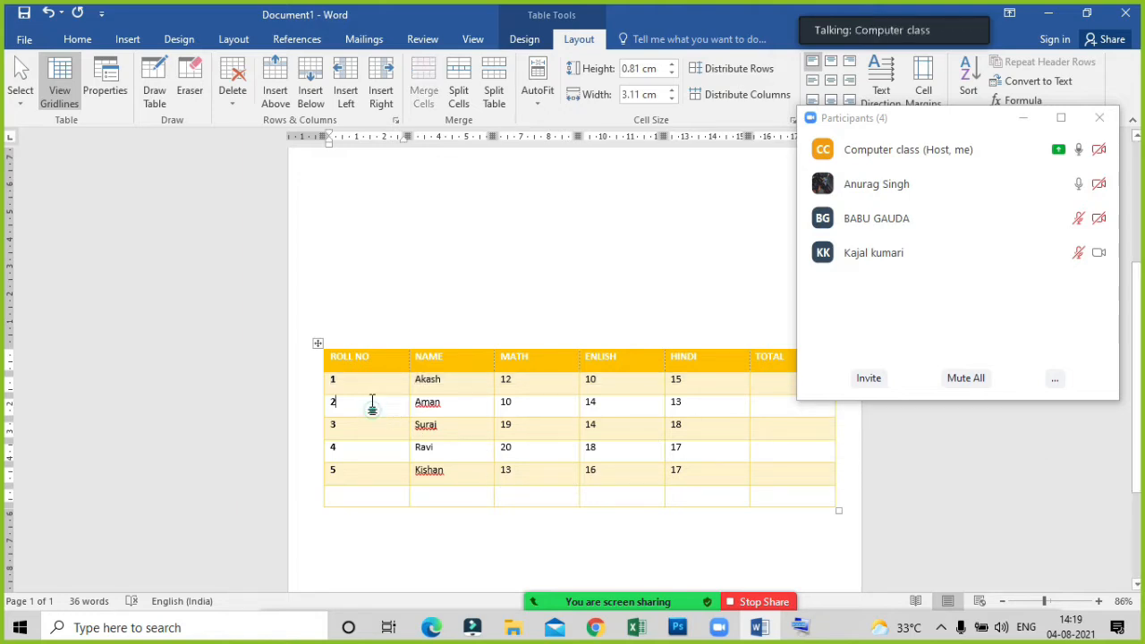
pyautogui.moveTo(370, 384); pyautogui.dragTo(766, 384)
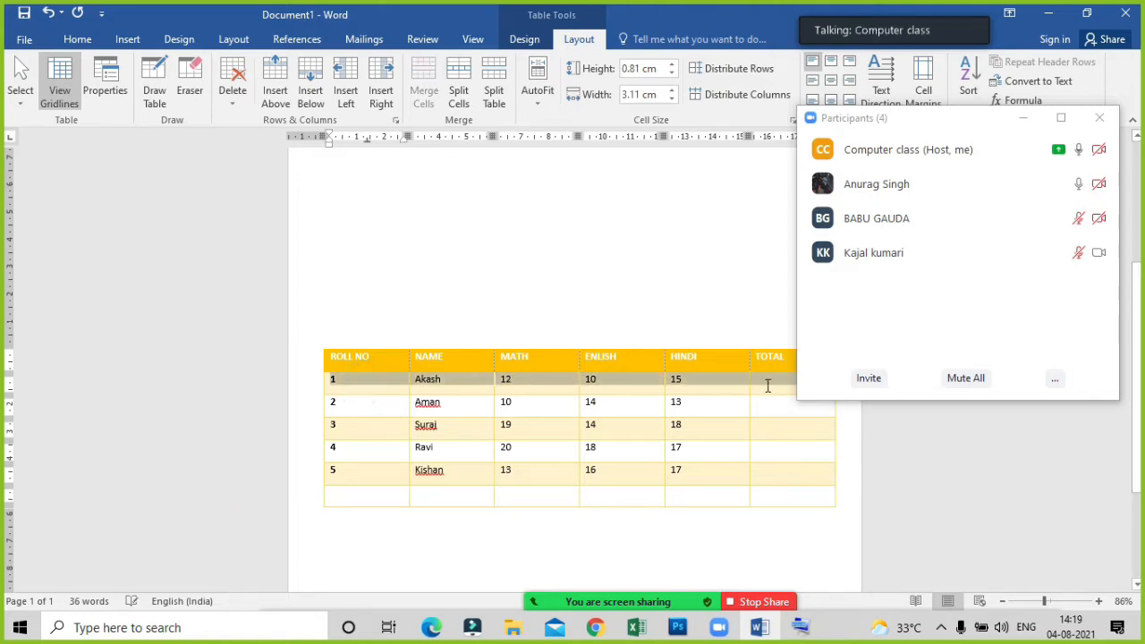
pyautogui.click(375, 345)
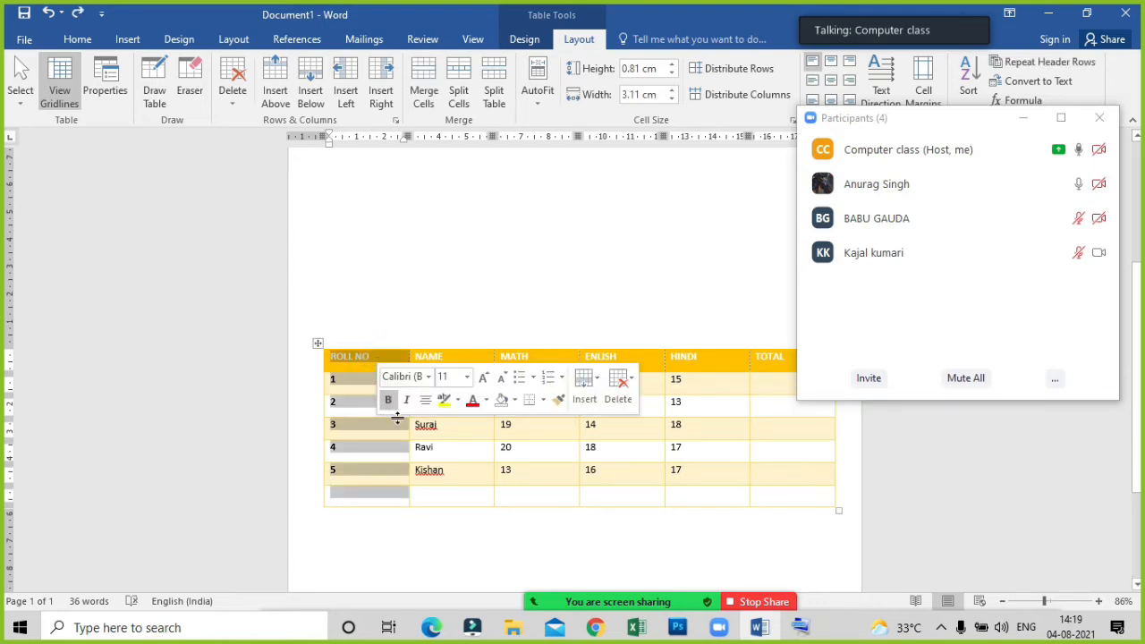
pyautogui.click(353, 442)
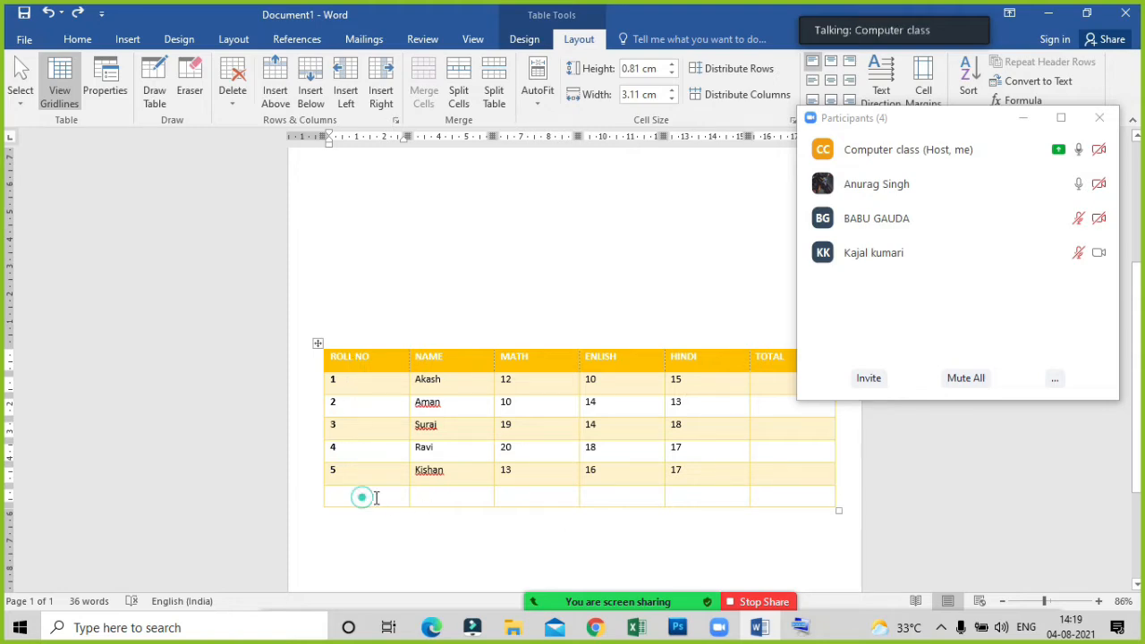
pyautogui.moveTo(365, 496); pyautogui.dragTo(764, 503)
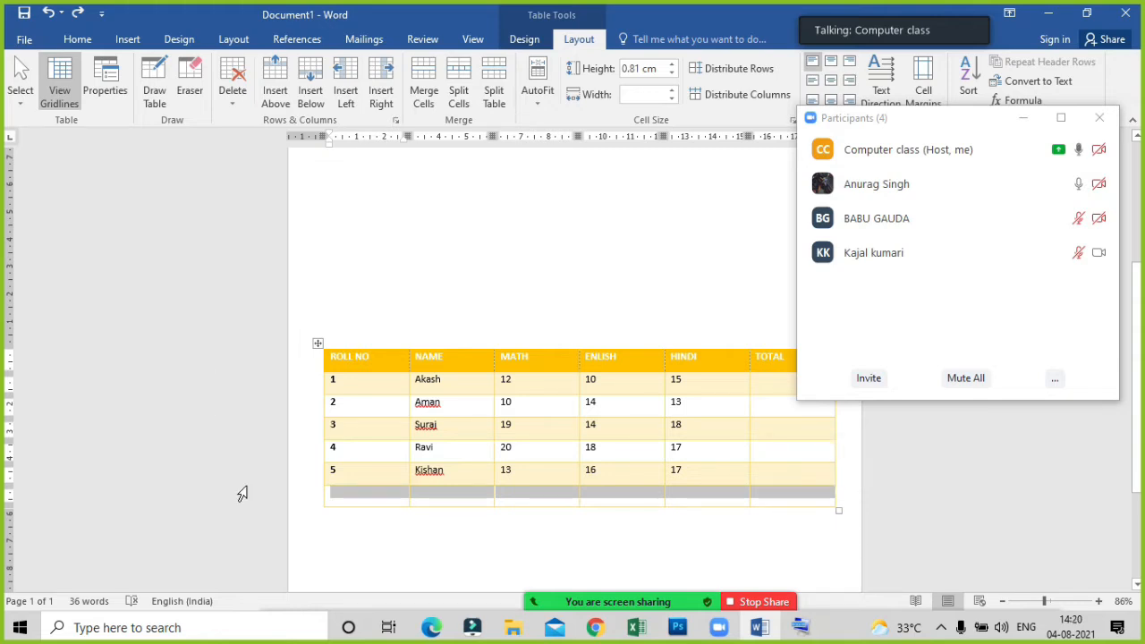
pyautogui.click(241, 103)
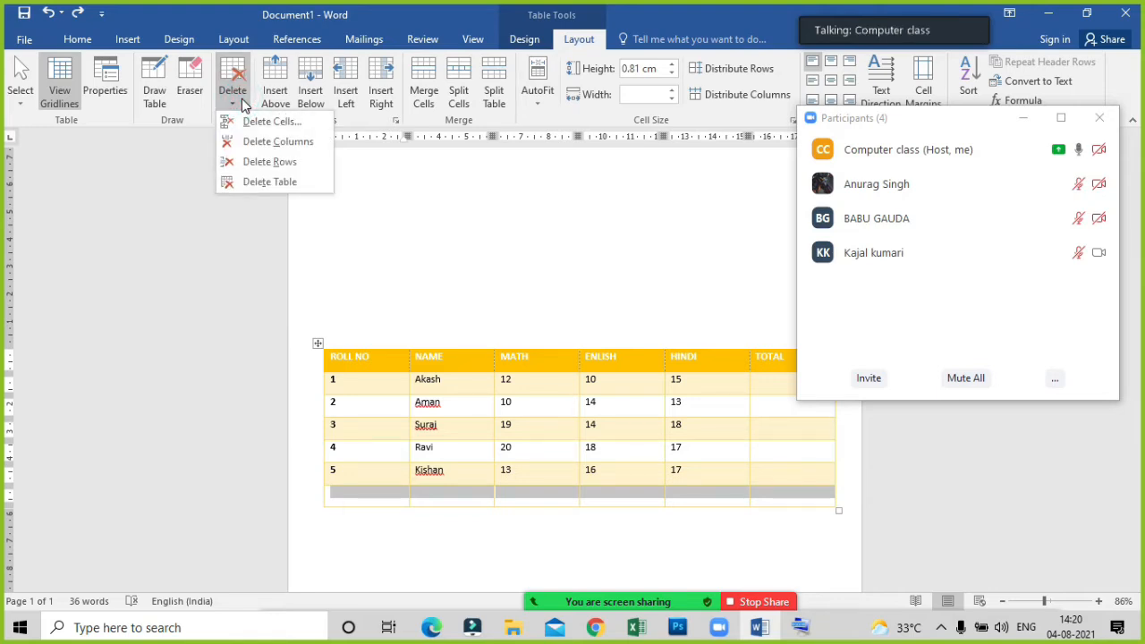
pyautogui.click(634, 460)
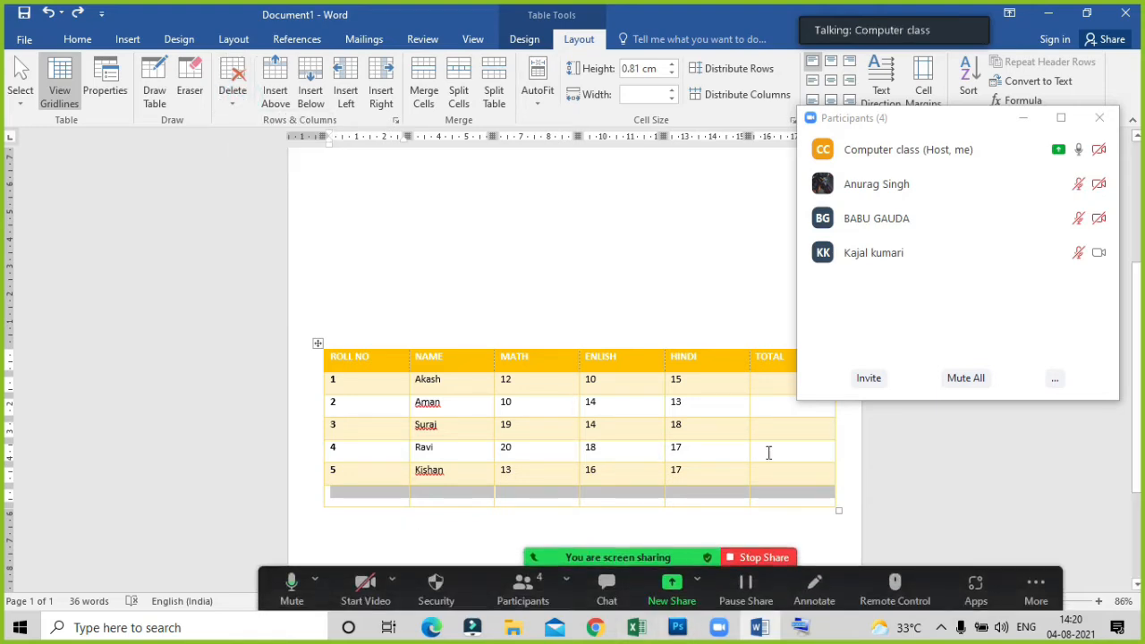
pyautogui.click(777, 450)
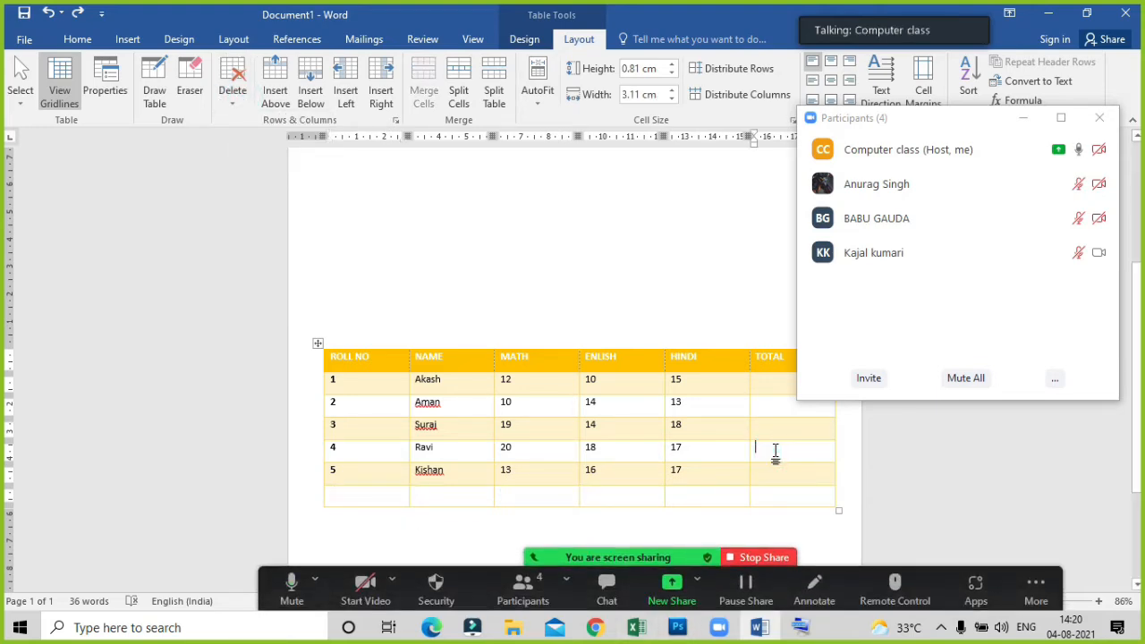
pyautogui.click(230, 107)
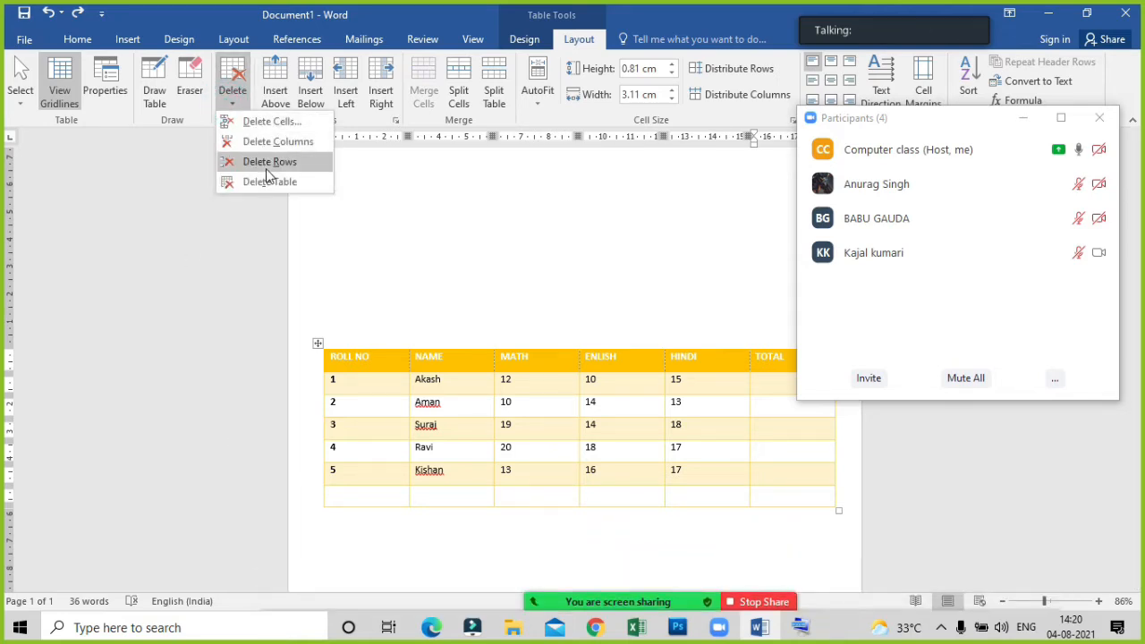
pyautogui.click(365, 492)
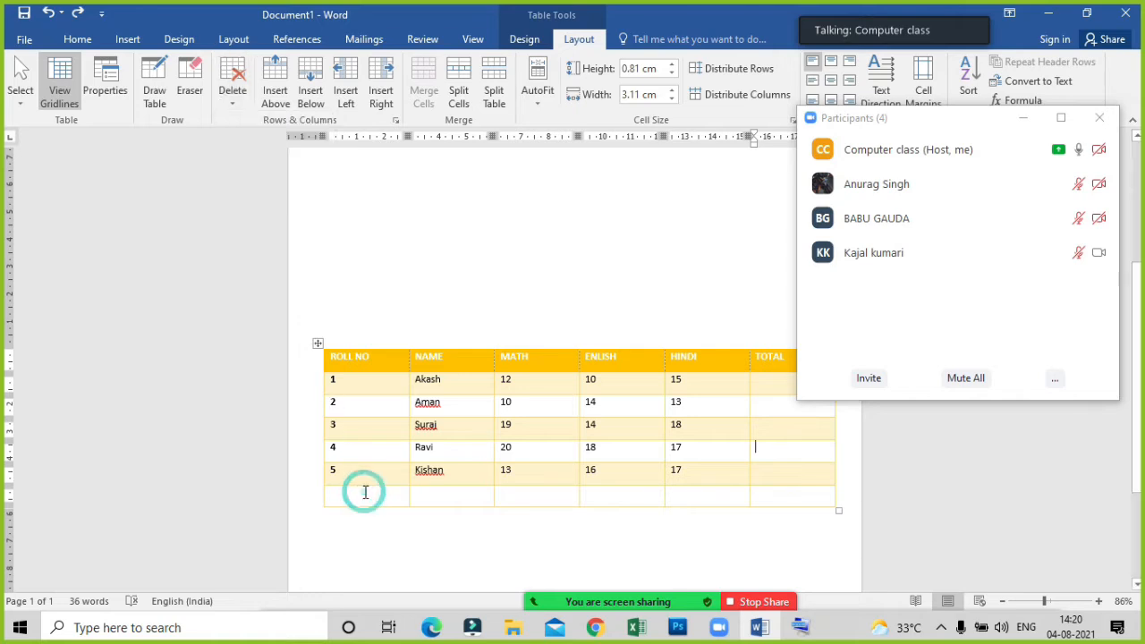
# Delete the empty last row below roll number 5 from the marks table.
pyautogui.moveTo(365, 492); pyautogui.dragTo(827, 496)
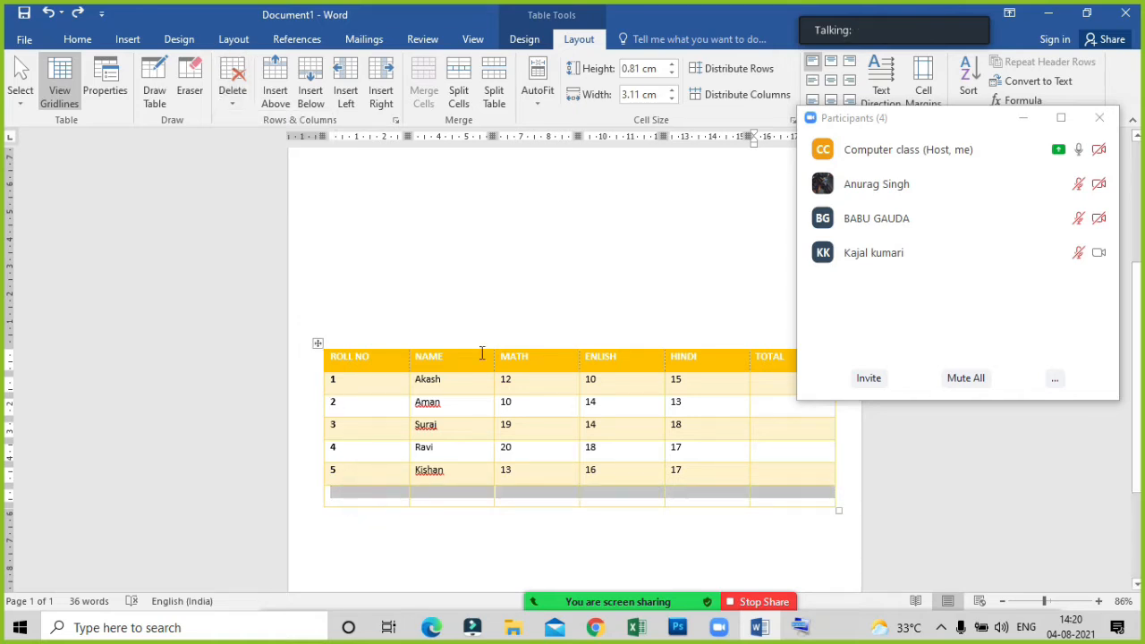
pyautogui.click(233, 92)
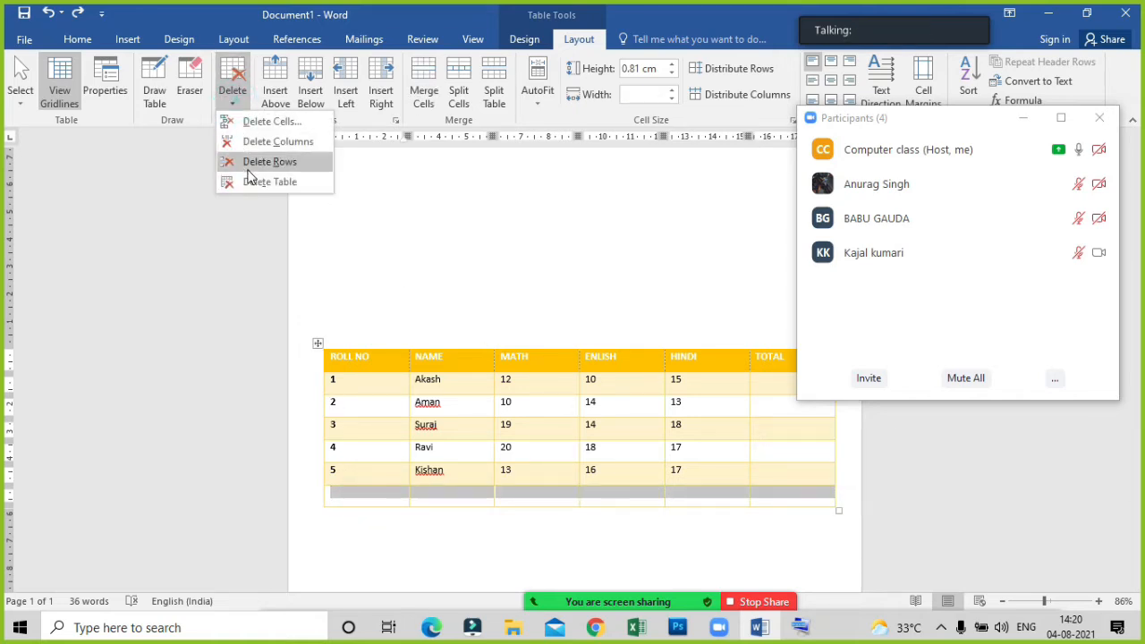
pyautogui.click(248, 163)
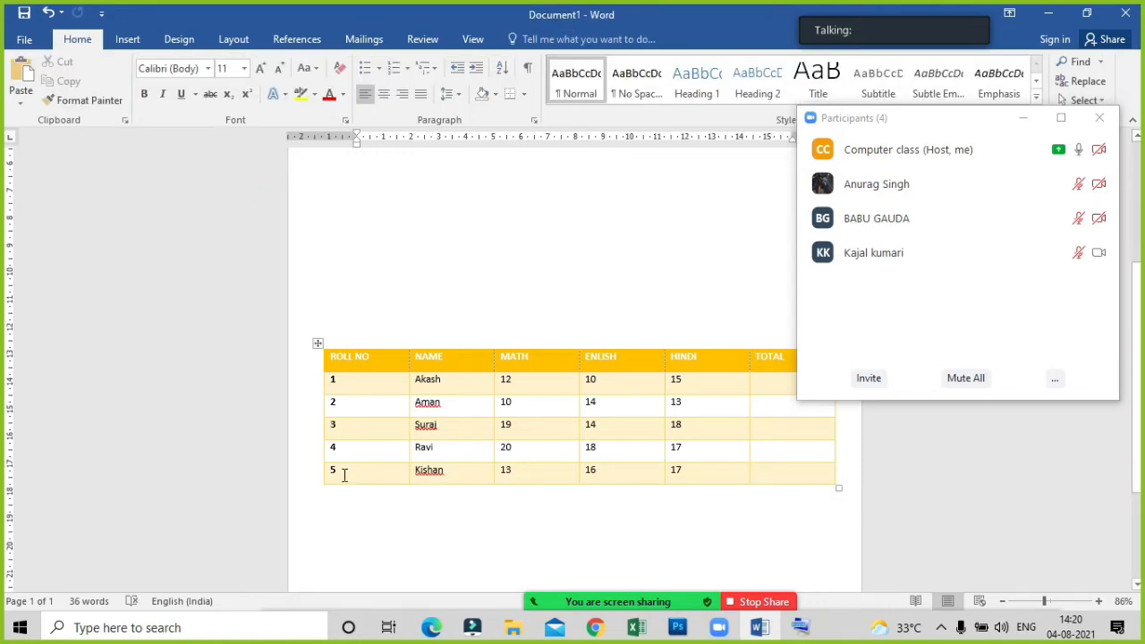
# Hide the participants list and insert the formula =SUM(LEFT) in the TOTAL cell of the roll number 1 row.
pyautogui.click(1023, 117)
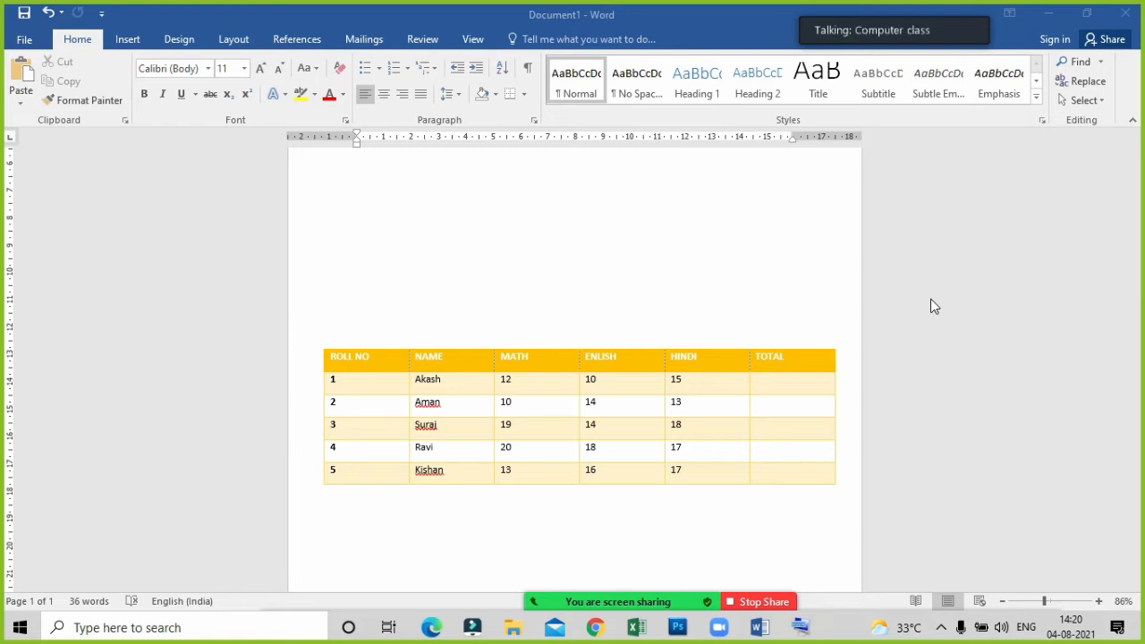
pyautogui.click(785, 382)
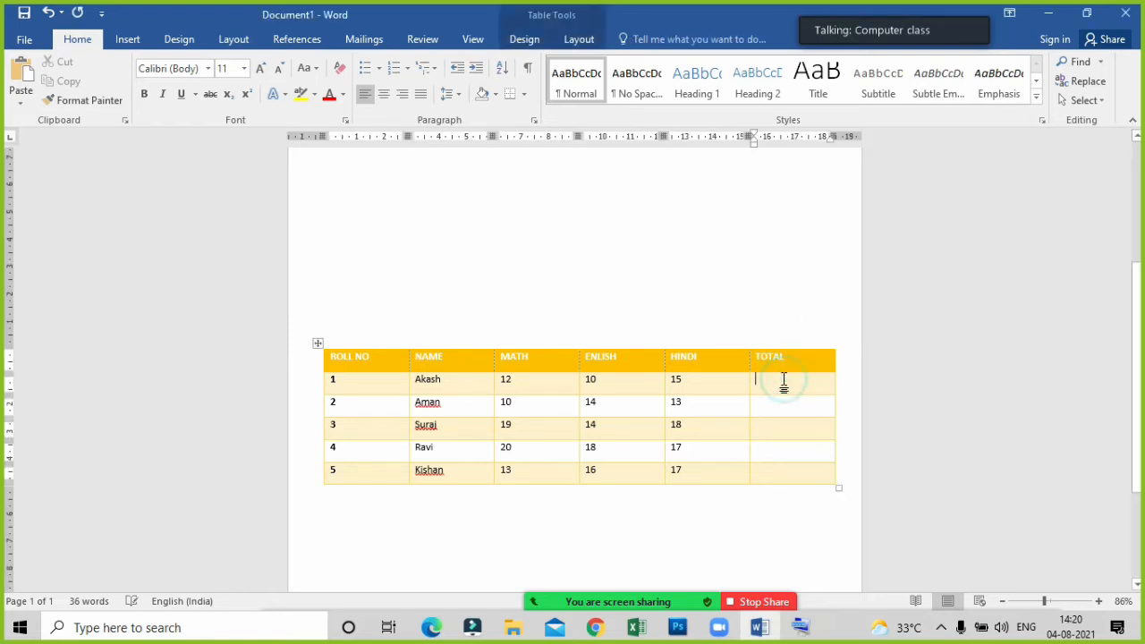
pyautogui.doubleClick(573, 24)
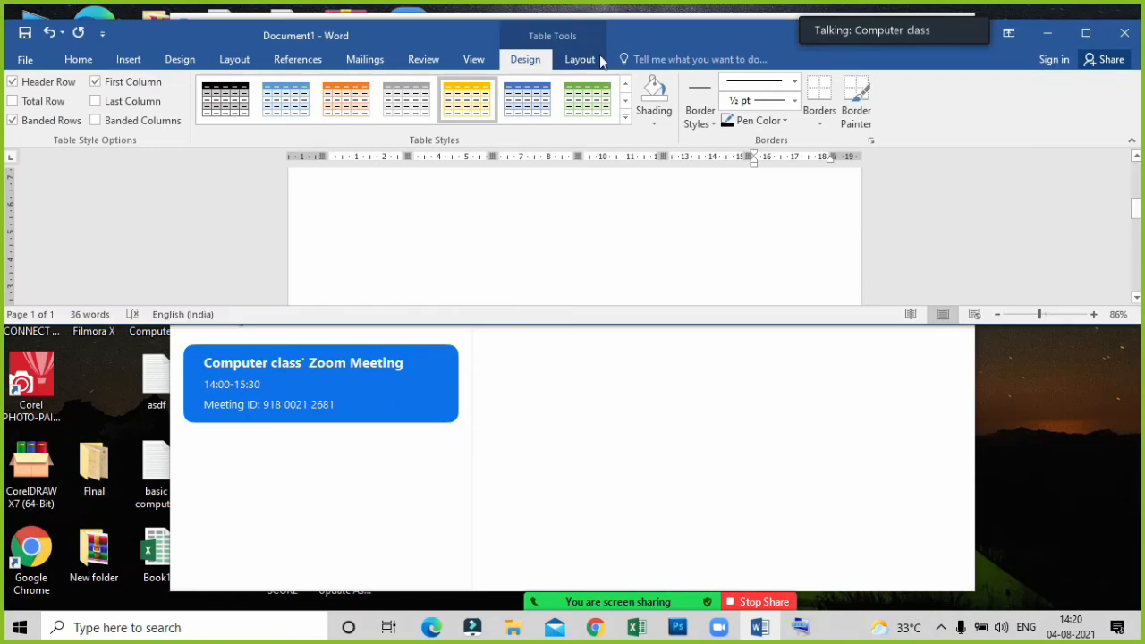
pyautogui.click(1086, 33)
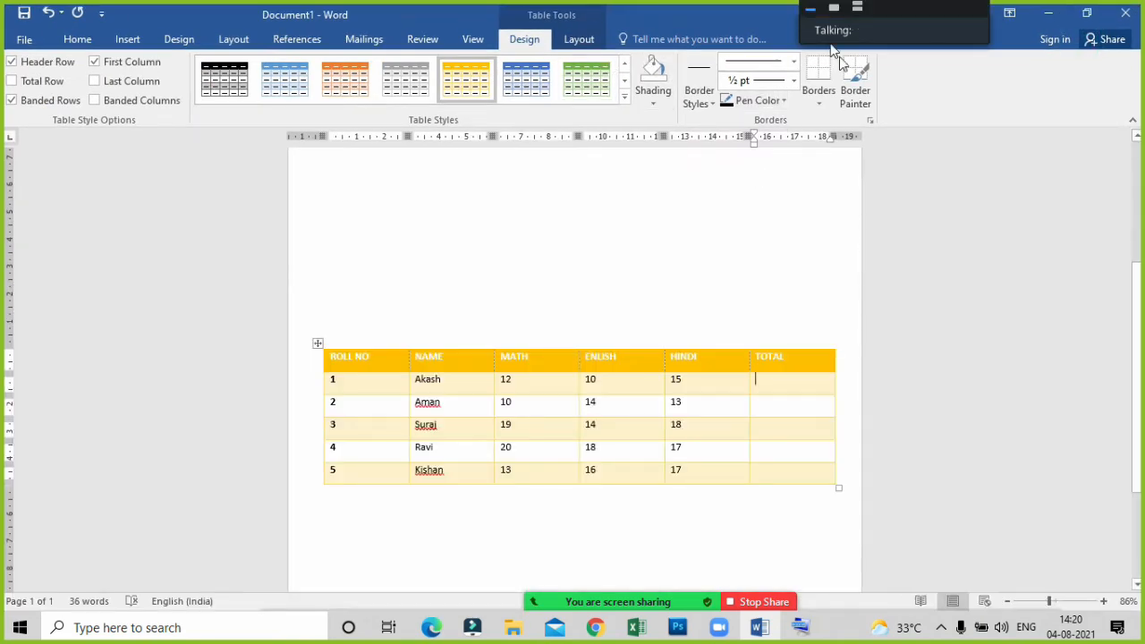
pyautogui.click(587, 36)
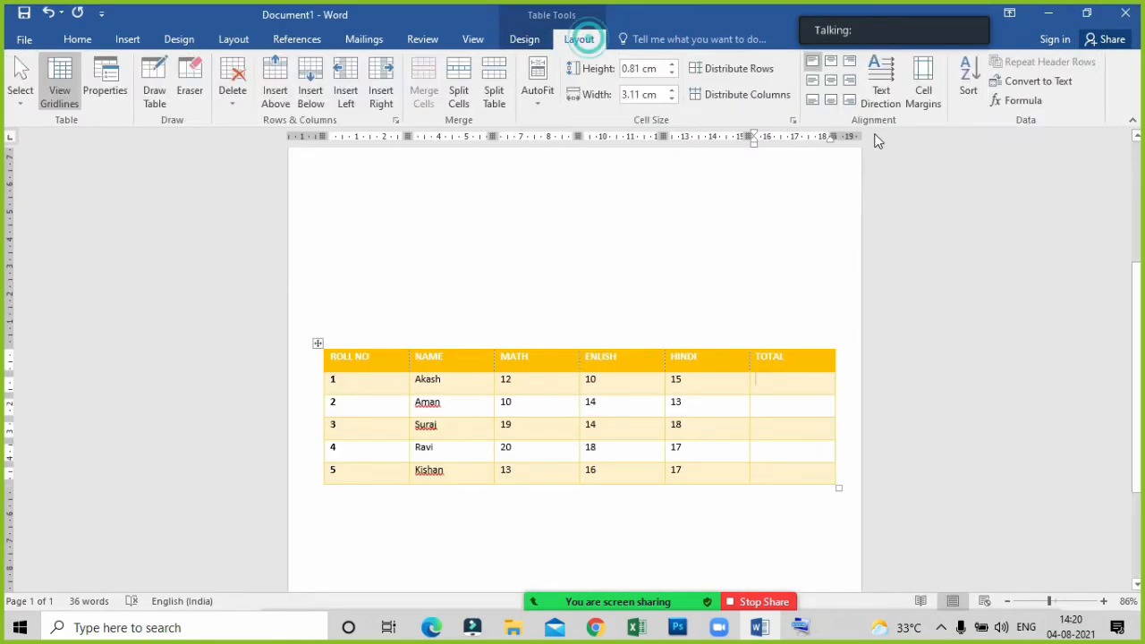
pyautogui.click(1024, 101)
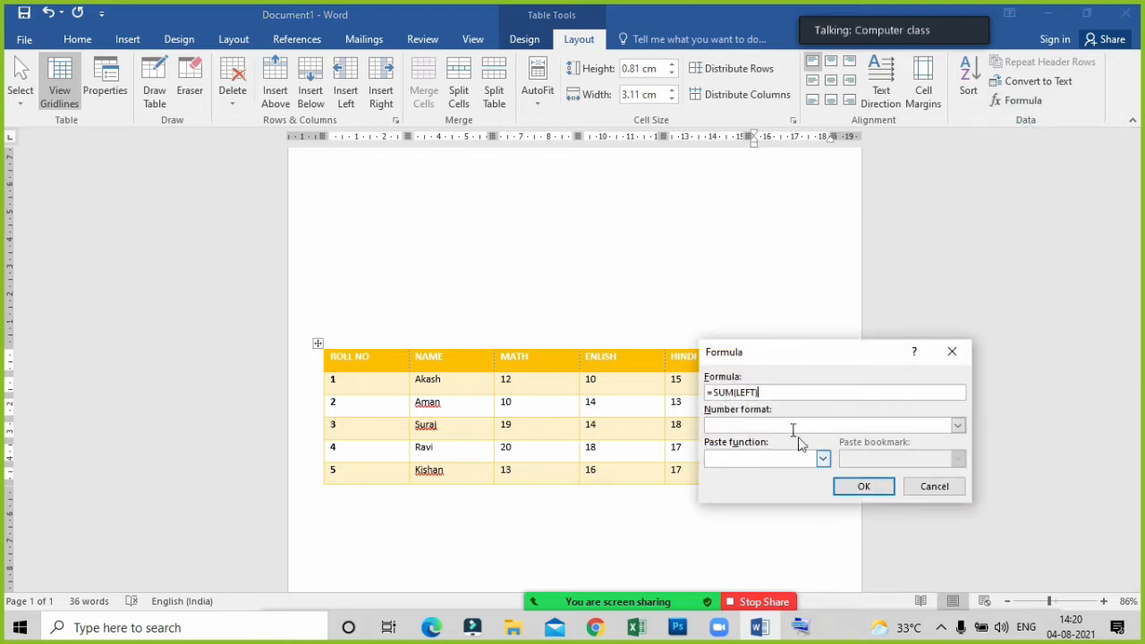
pyautogui.moveTo(792, 351); pyautogui.dragTo(634, 159)
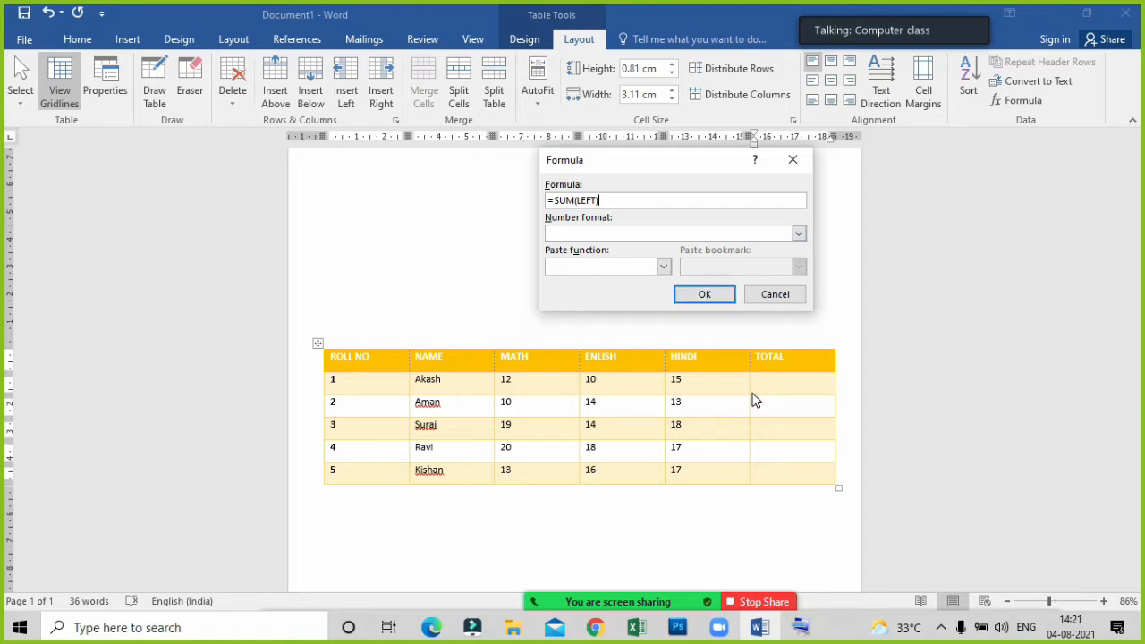
pyautogui.click(785, 383)
pyautogui.click(703, 295)
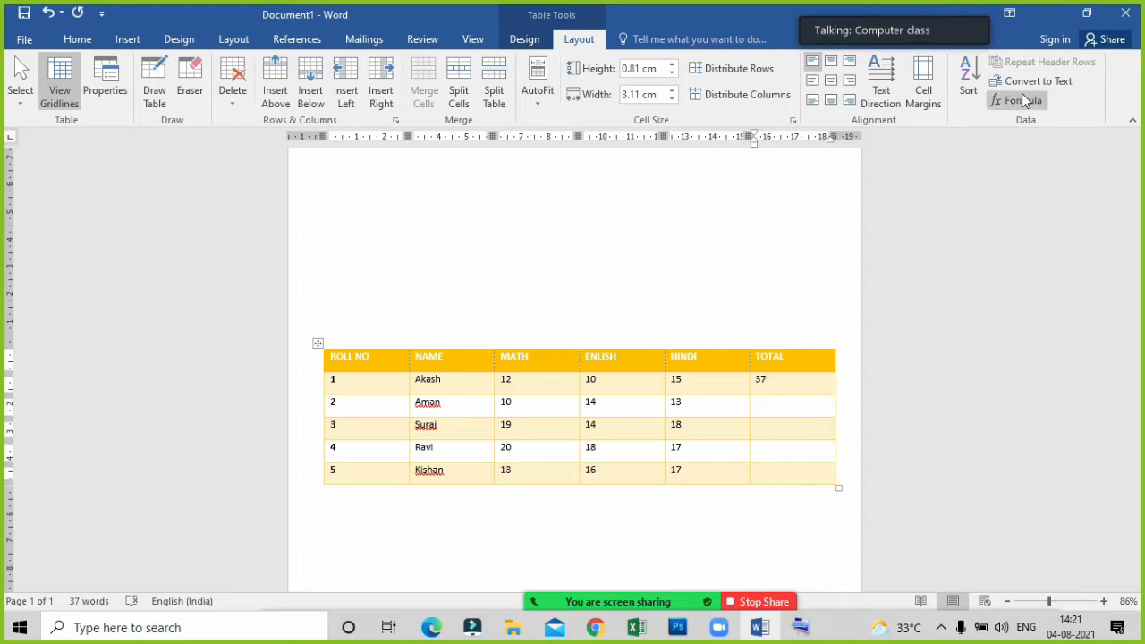
pyautogui.doubleClick(545, 293)
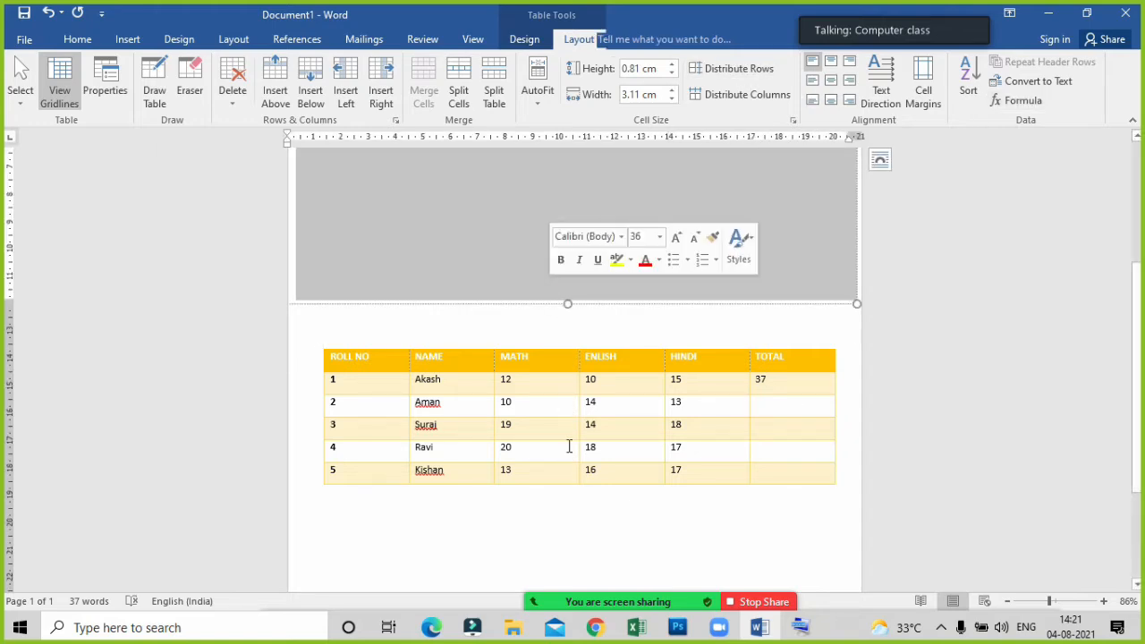
pyautogui.click(503, 339)
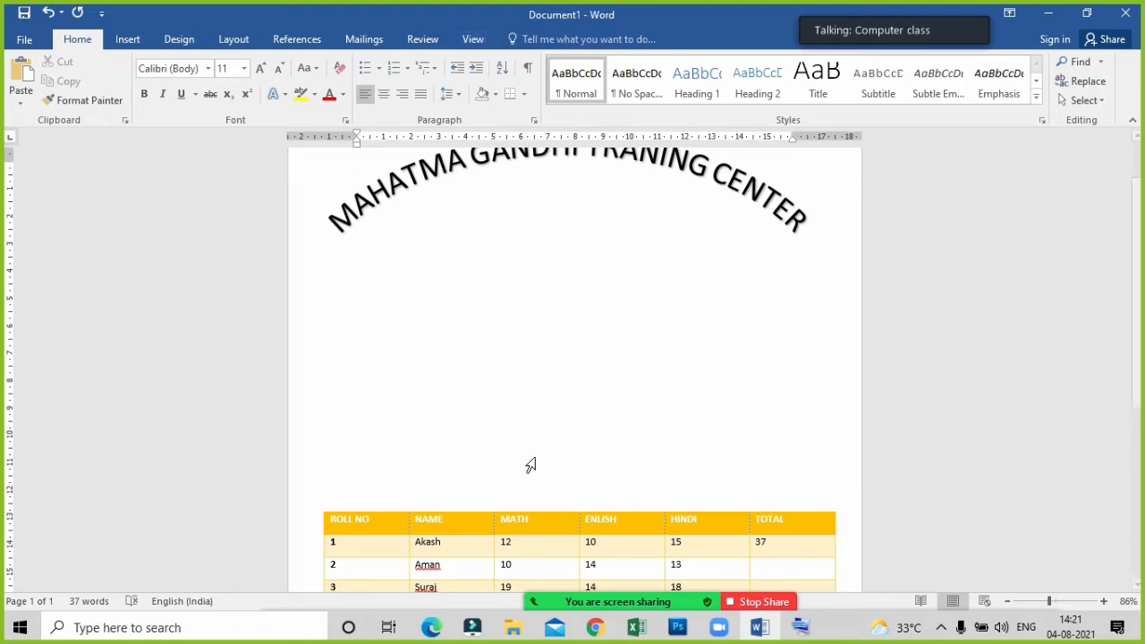
pyautogui.click(550, 527)
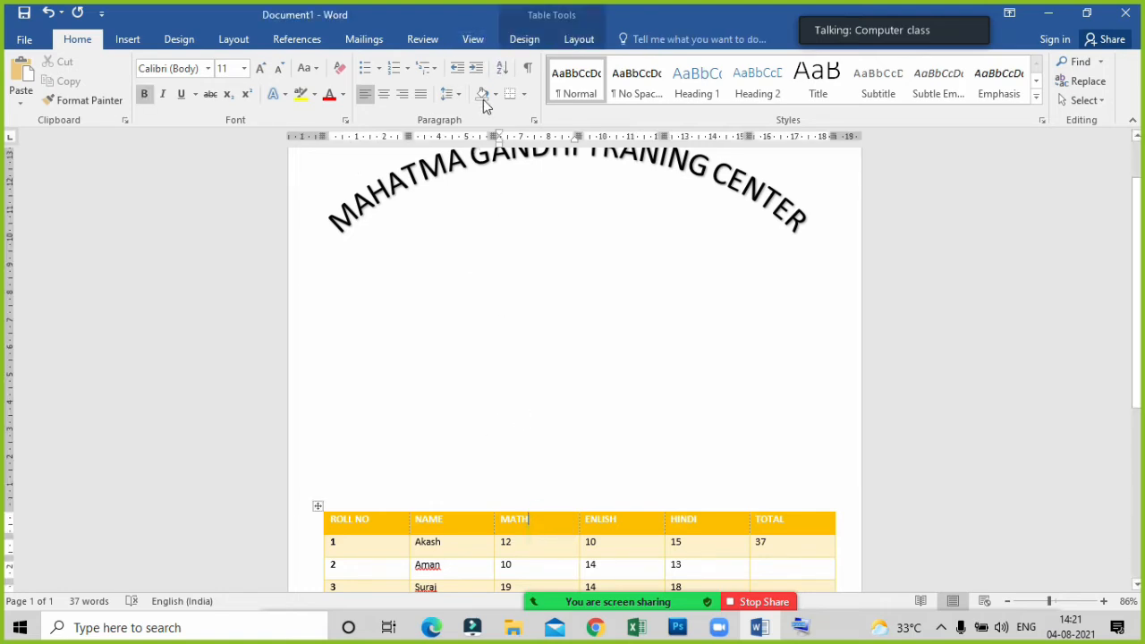
pyautogui.click(573, 45)
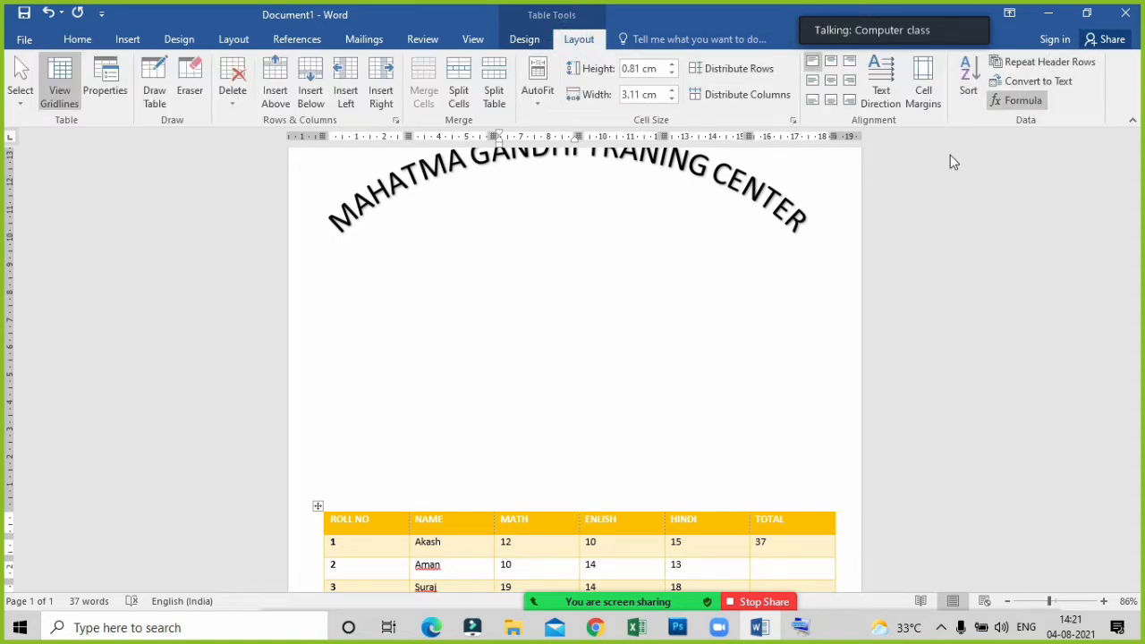
pyautogui.scroll(-3, 657, 483)
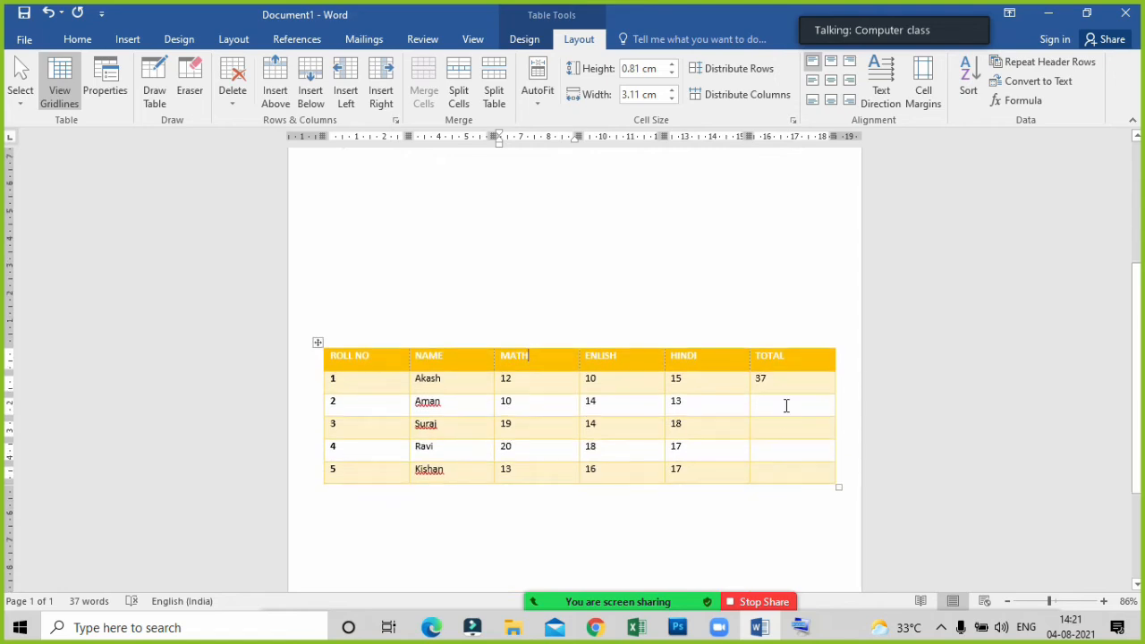
# Try the misspelled formula =SUM(lefft) in the TOTAL cell of the roll number 2 row, and undo it.
pyautogui.click(784, 402)
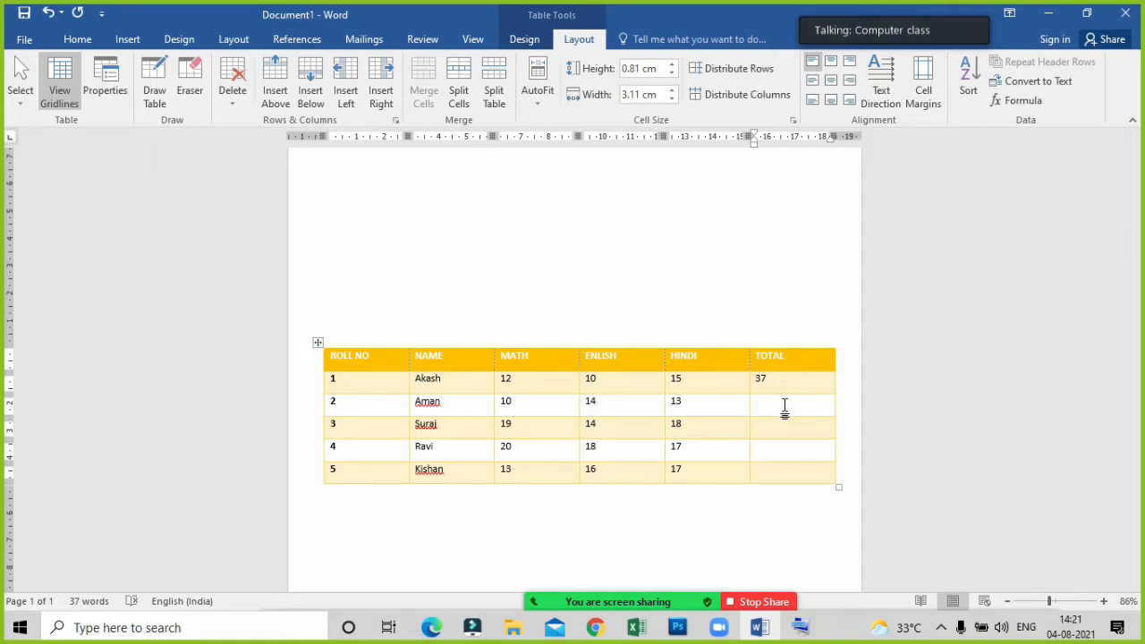
pyautogui.click(785, 407)
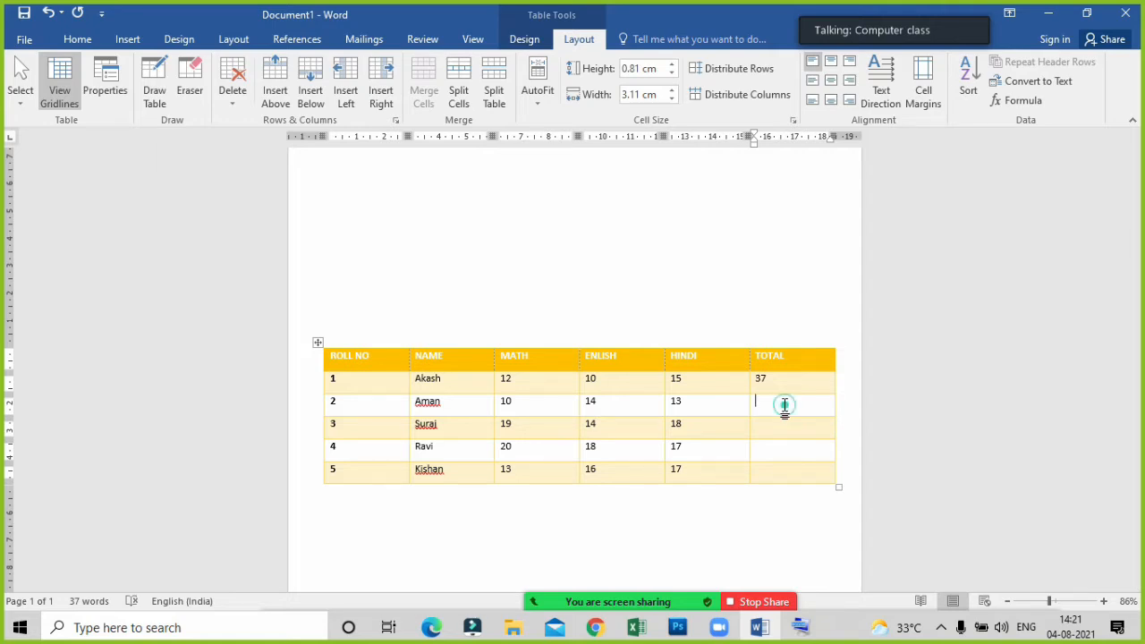
pyautogui.click(1030, 103)
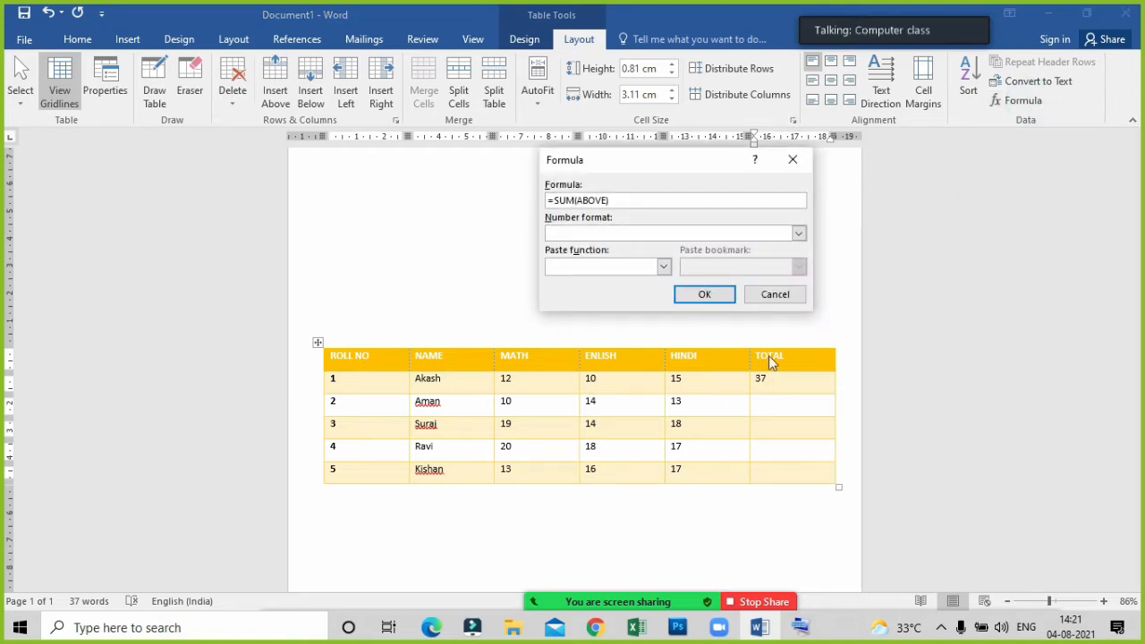
pyautogui.click(607, 204)
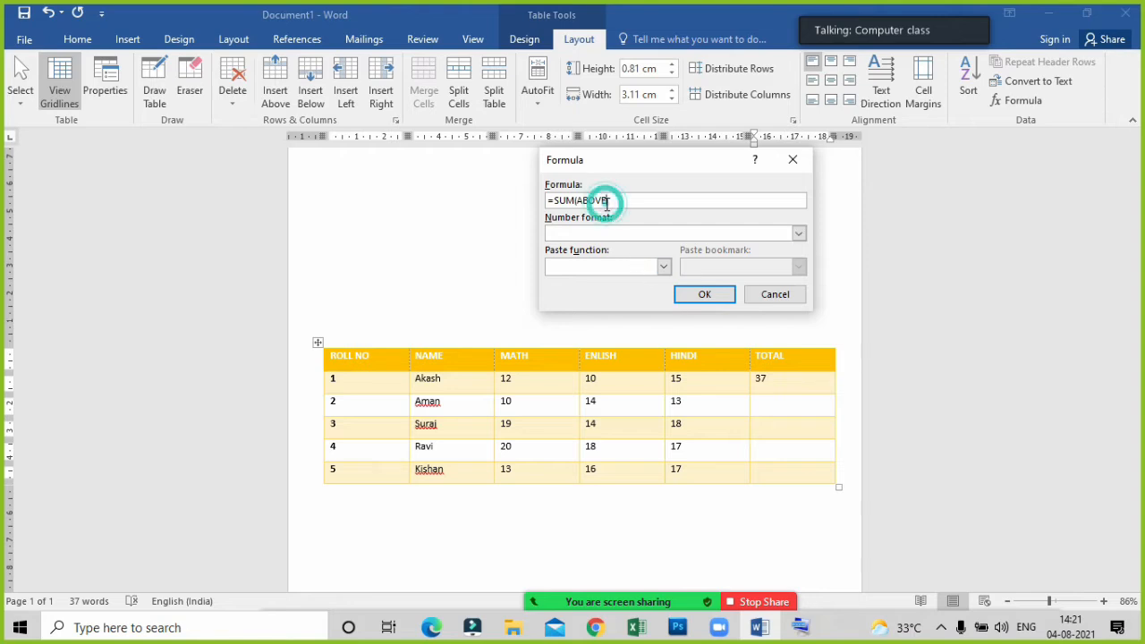
pyautogui.press('BackSpace')
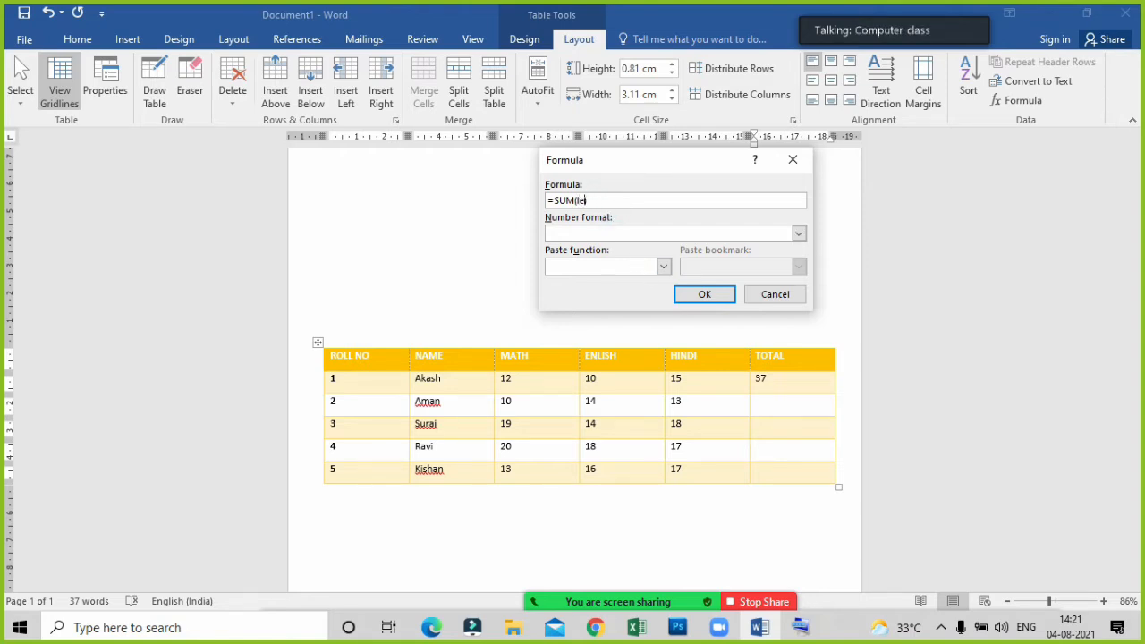
pyautogui.write('left')
pyautogui.click(704, 294)
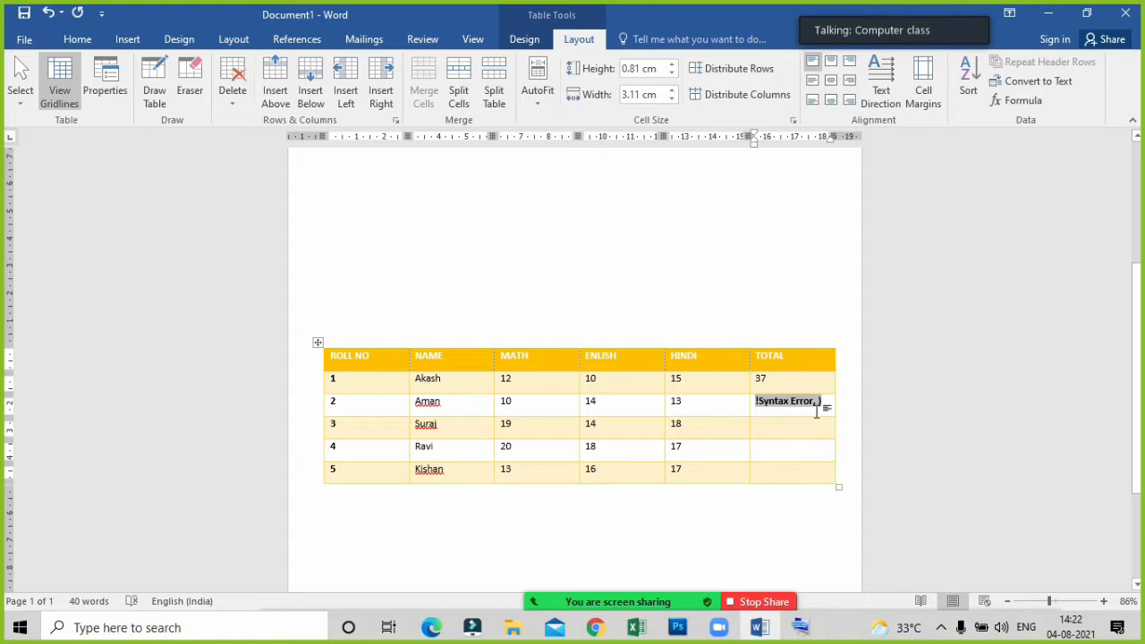
pyautogui.hotkey('ctrl', 'z')
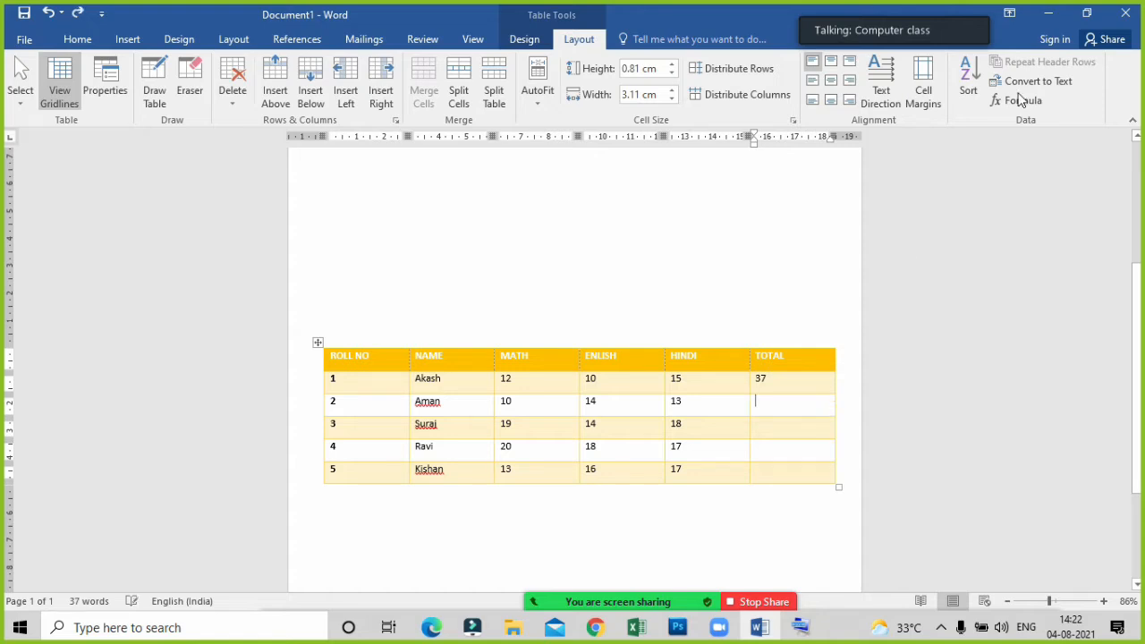
# Insert the formula =SUM(LEFT) in the TOTAL cell of the roll number 2 row.
pyautogui.click(1019, 101)
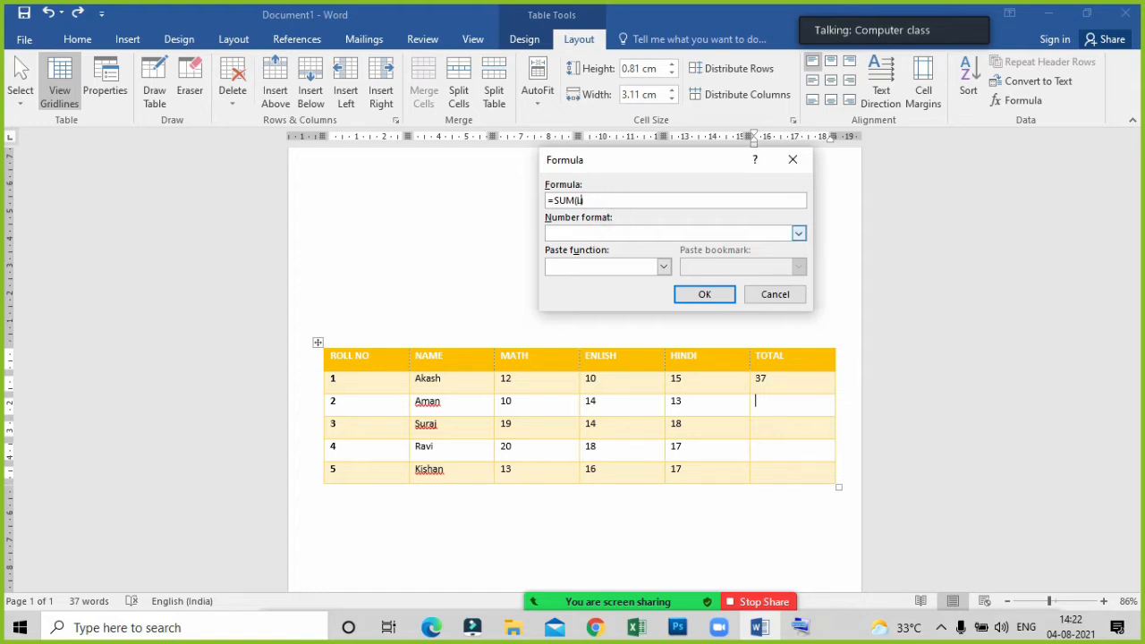
pyautogui.write('EFT)')
pyautogui.press('Return')
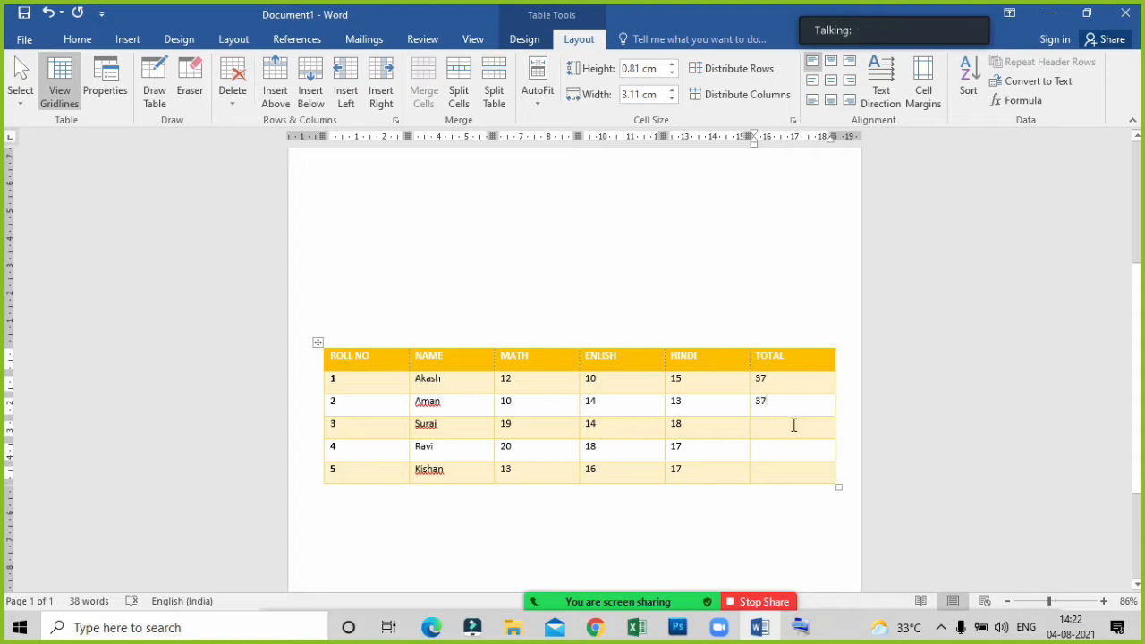
pyautogui.click(791, 427)
pyautogui.click(802, 431)
pyautogui.scroll(5, 677, 430)
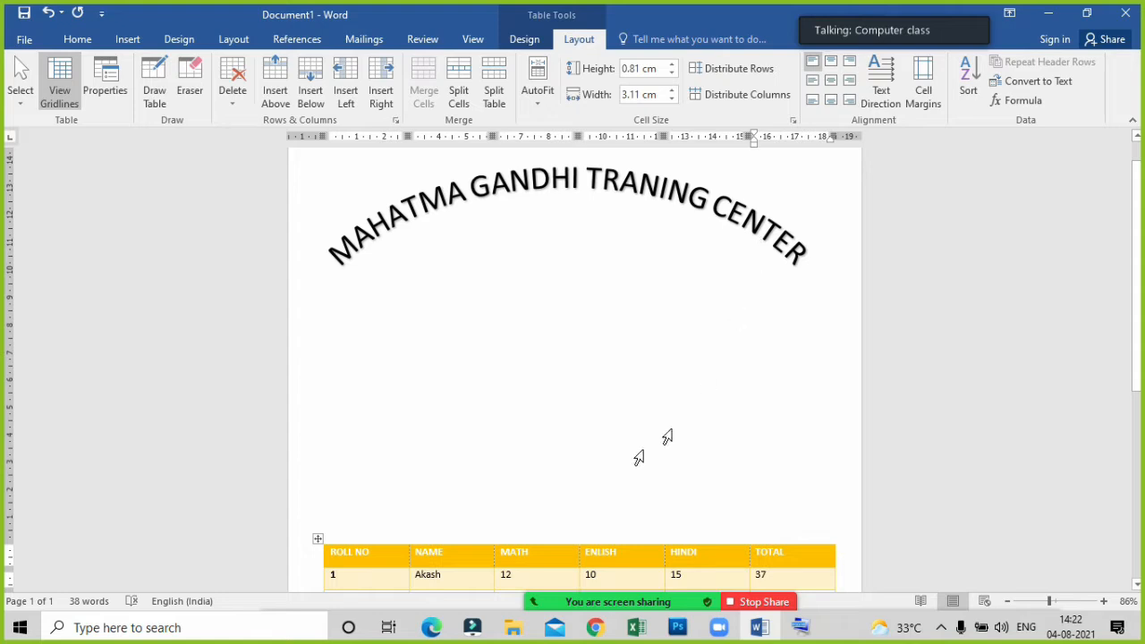
pyautogui.scroll(-3, 537, 555)
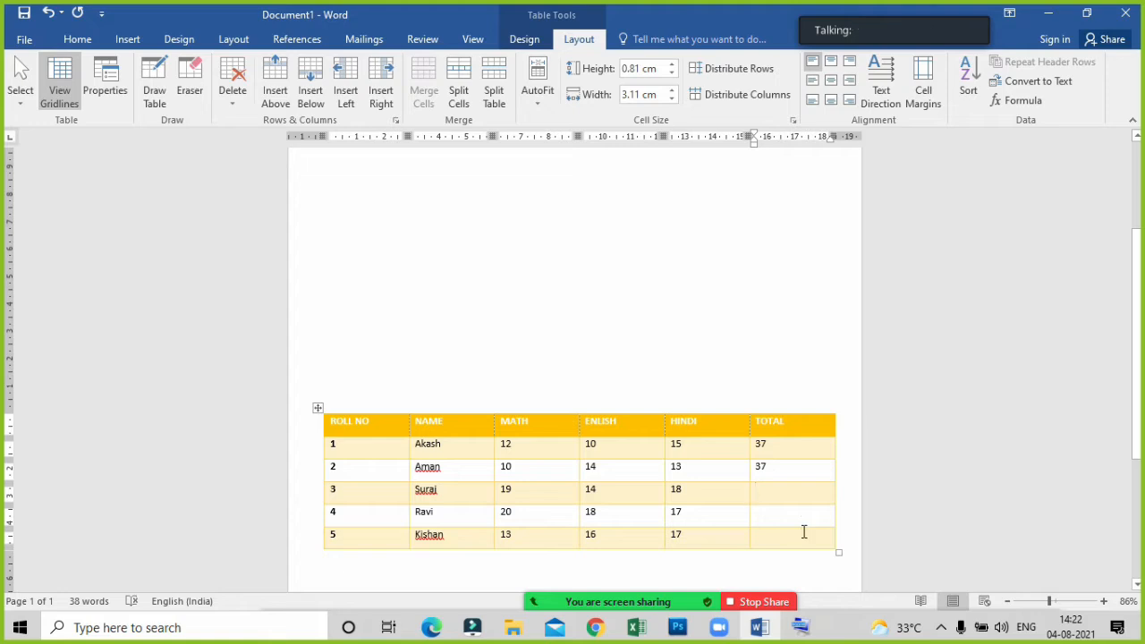
pyautogui.scroll(2, 366, 491)
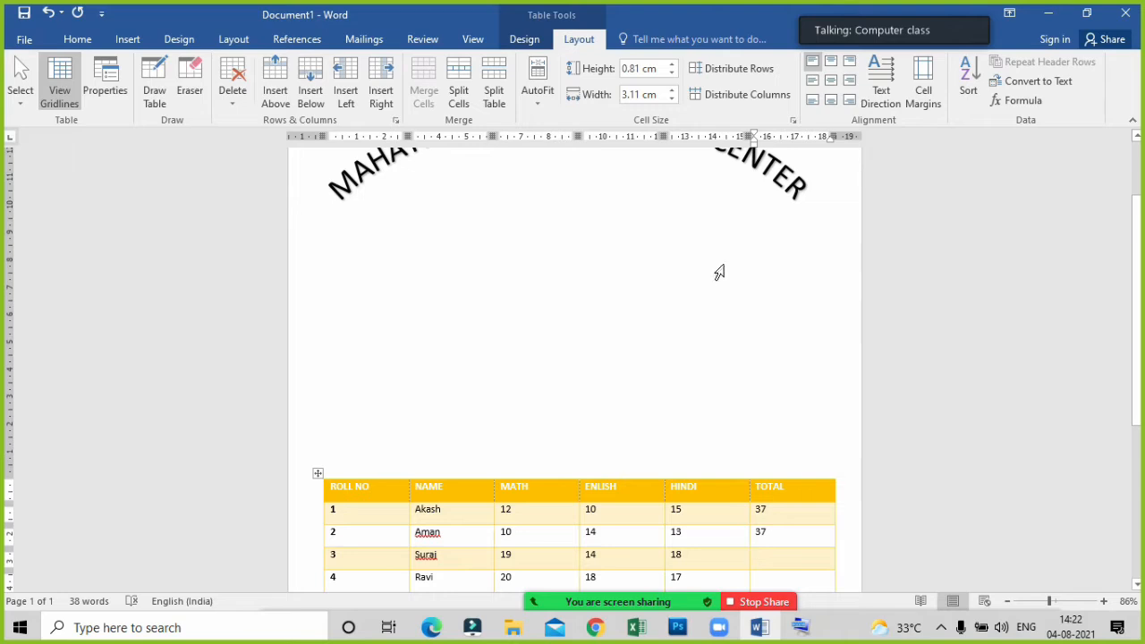
pyautogui.scroll(-5, 706, 304)
# Try to add blank lines outside the marks table, and undo them together with the roll number 2 total.
pyautogui.click(365, 431)
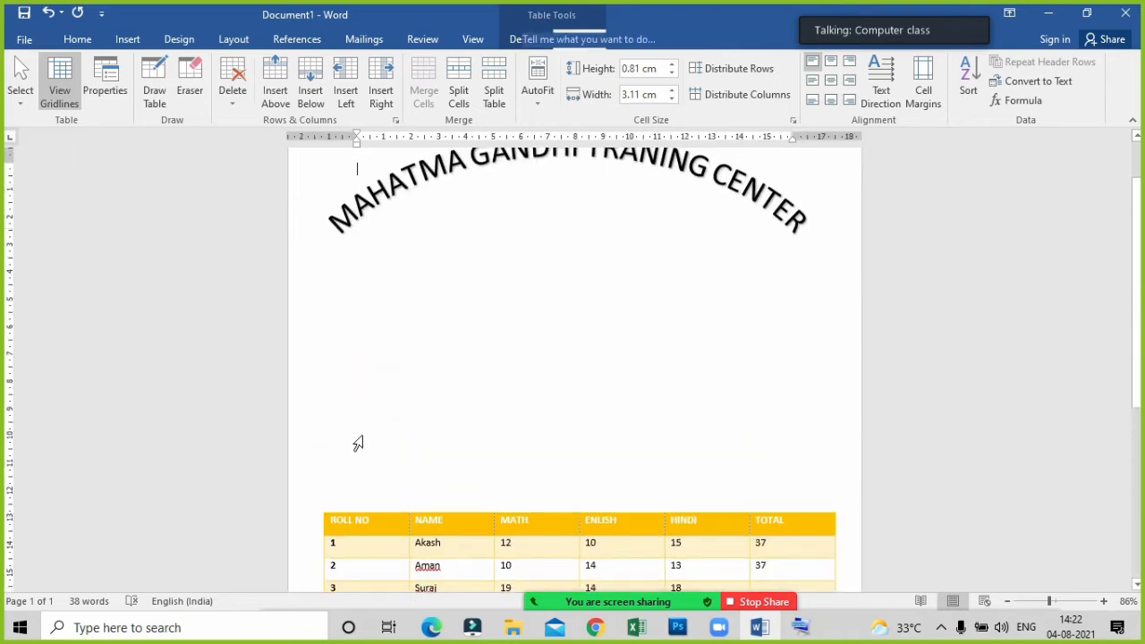
pyautogui.scroll(-4, 364, 438)
pyautogui.click(342, 437)
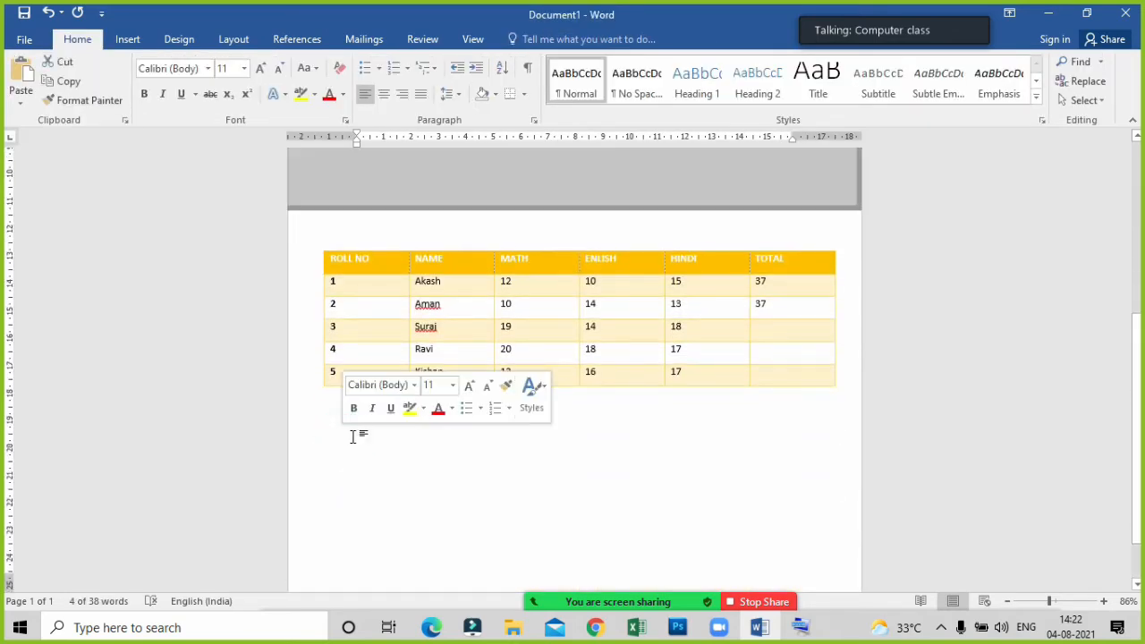
pyautogui.click(349, 431)
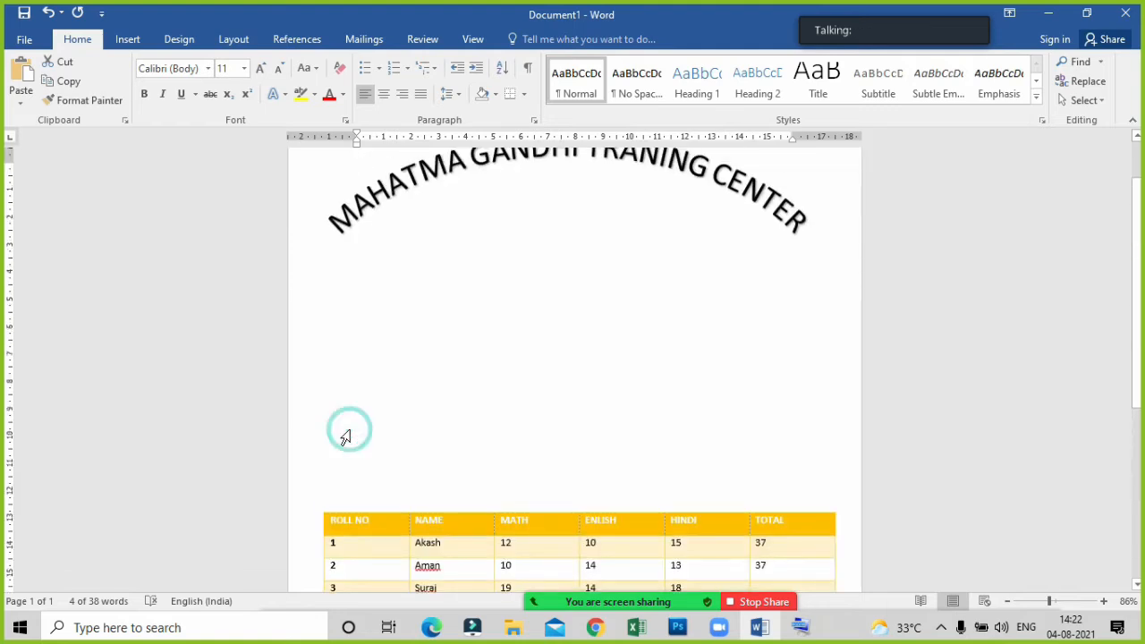
pyautogui.click(378, 481)
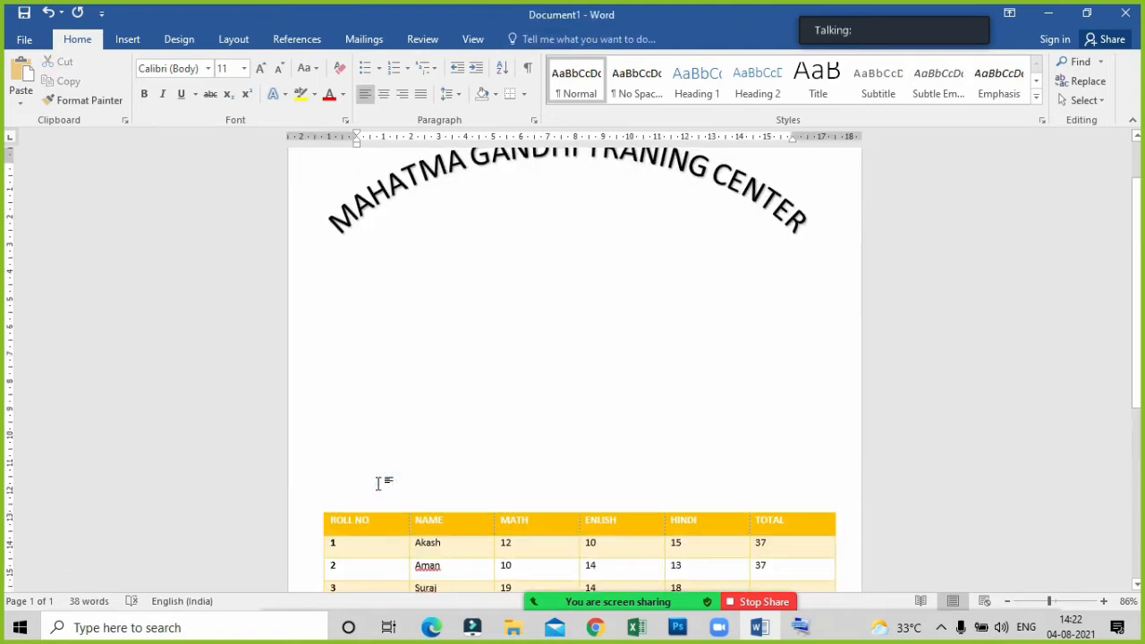
pyautogui.press('Return')
pyautogui.press('Return')
pyautogui.press('Return')
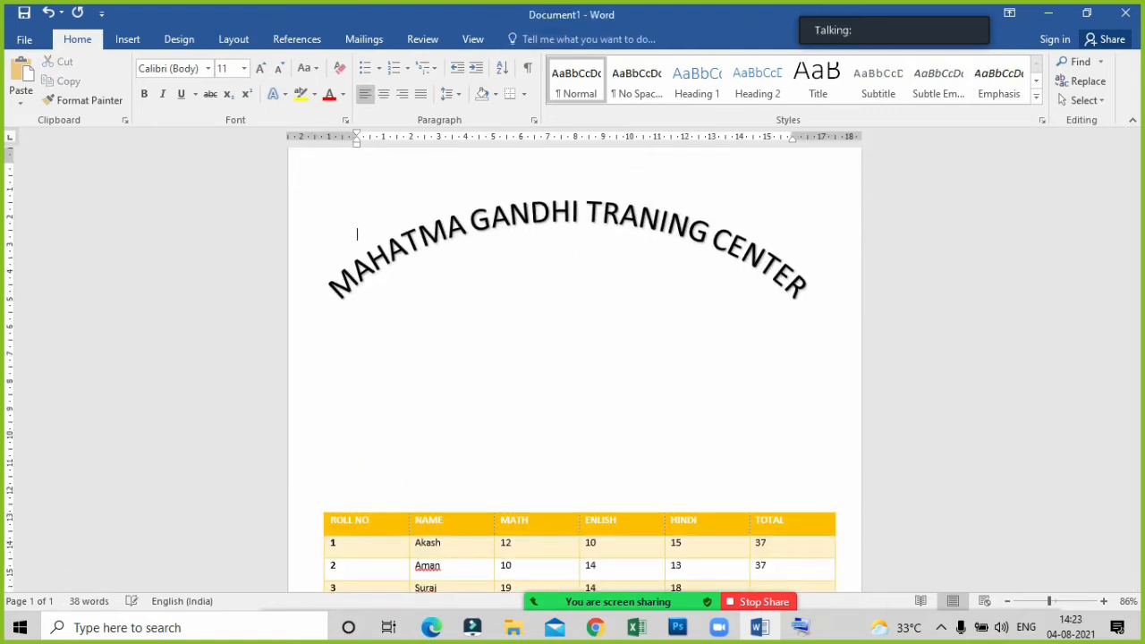
pyautogui.hotkey('ctrl', 'z')
pyautogui.hotkey('ctrl', 'z')
pyautogui.scroll(-6, 378, 483)
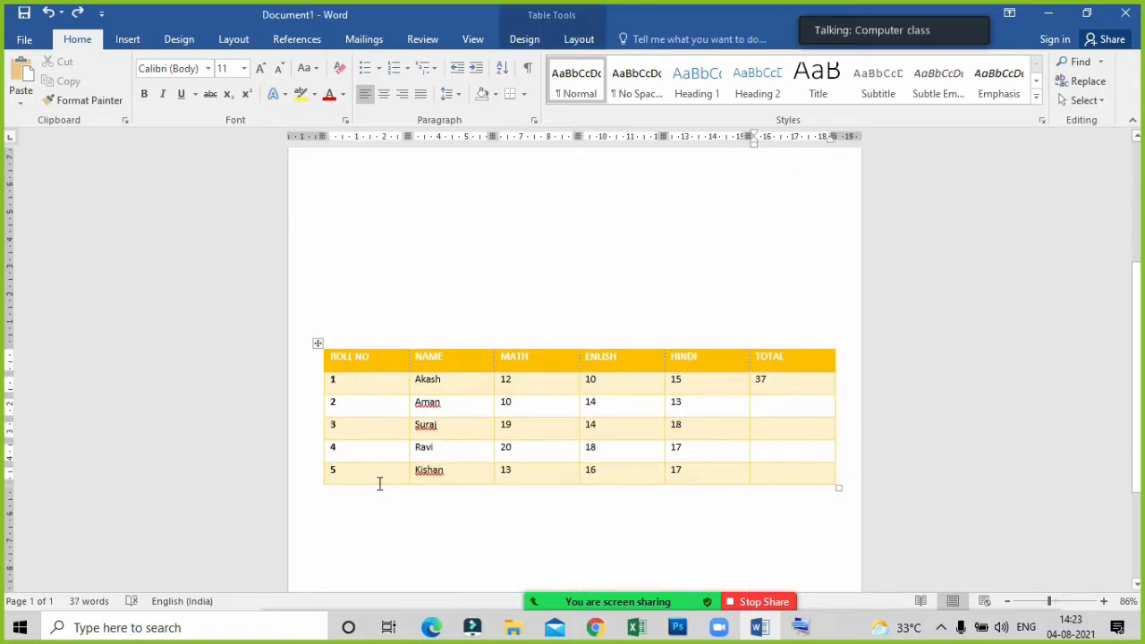
pyautogui.click(344, 360)
pyautogui.scroll(5, 368, 365)
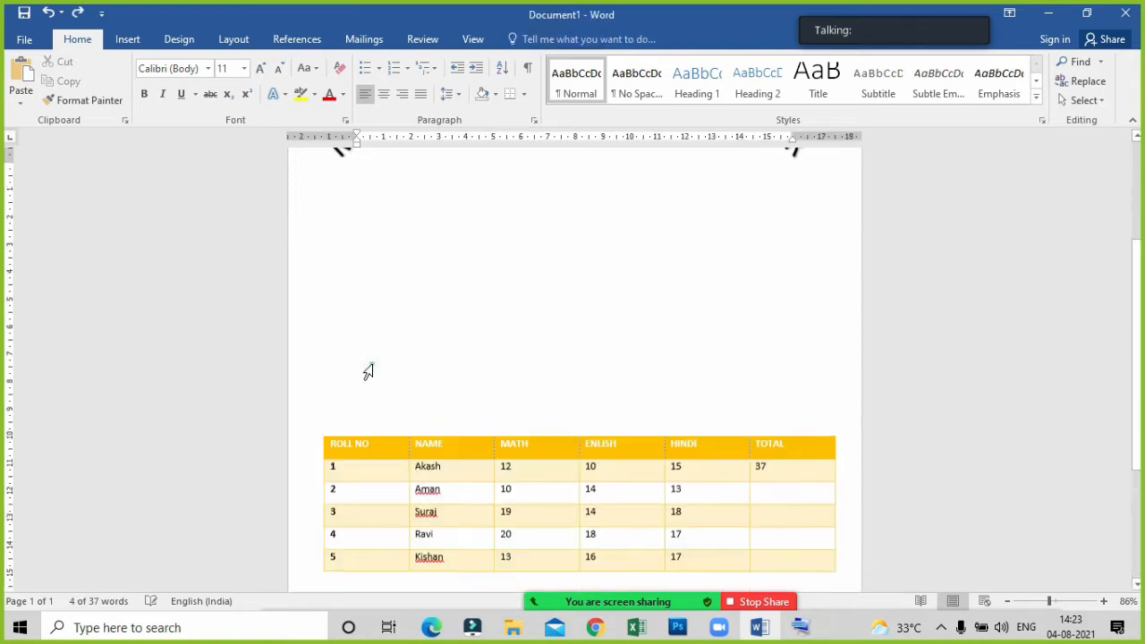
pyautogui.click(372, 365)
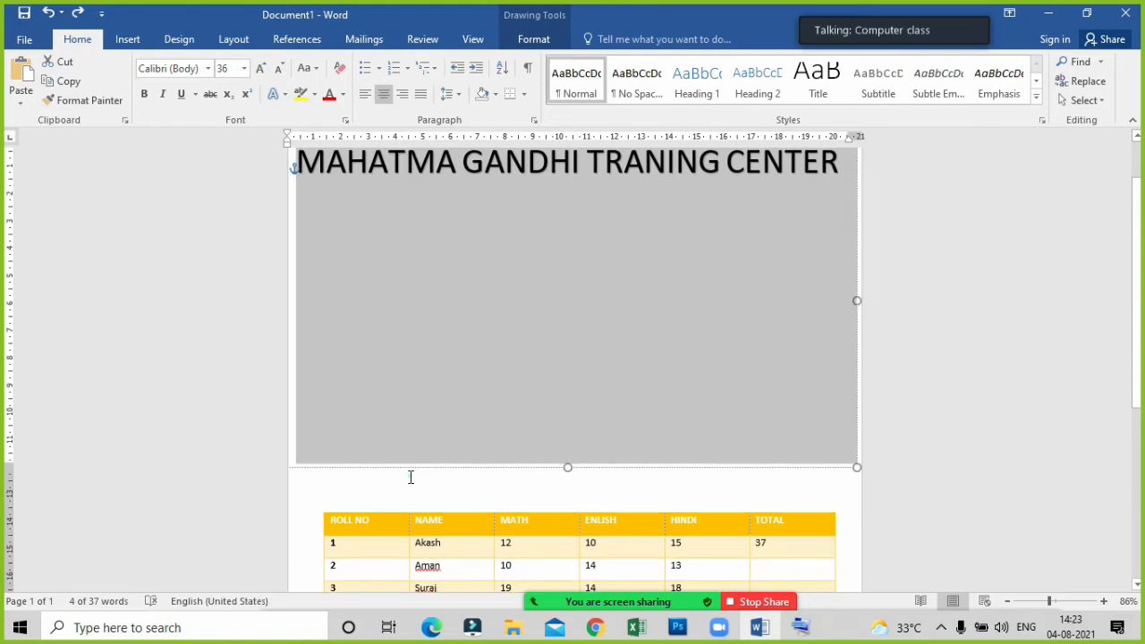
pyautogui.click(410, 476)
pyautogui.scroll(2, 409, 477)
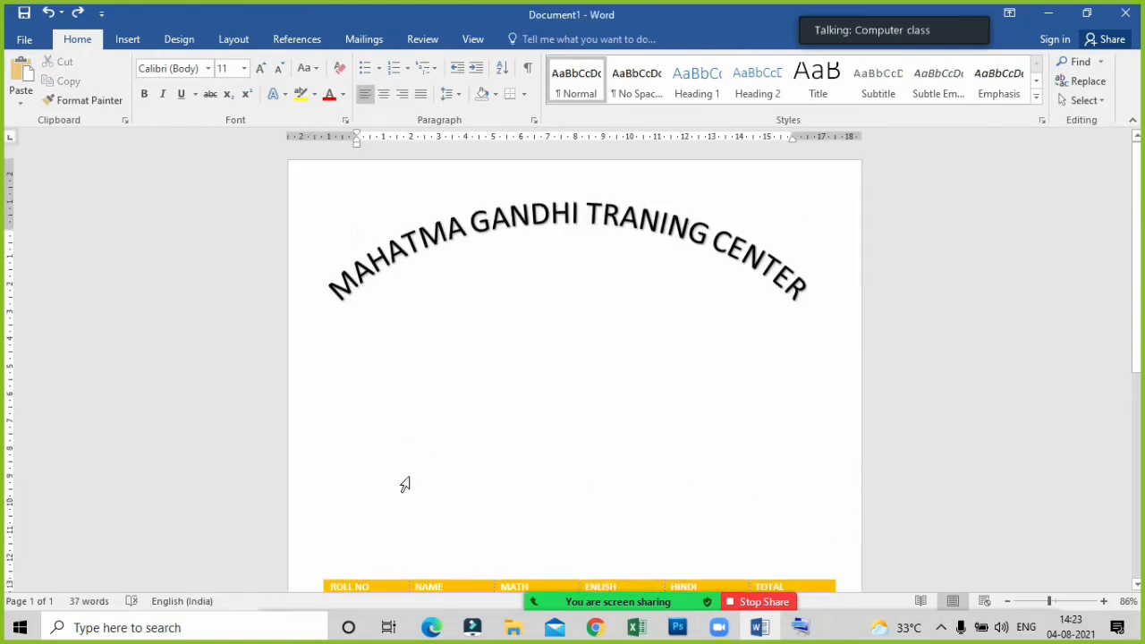
pyautogui.scroll(-9, 404, 483)
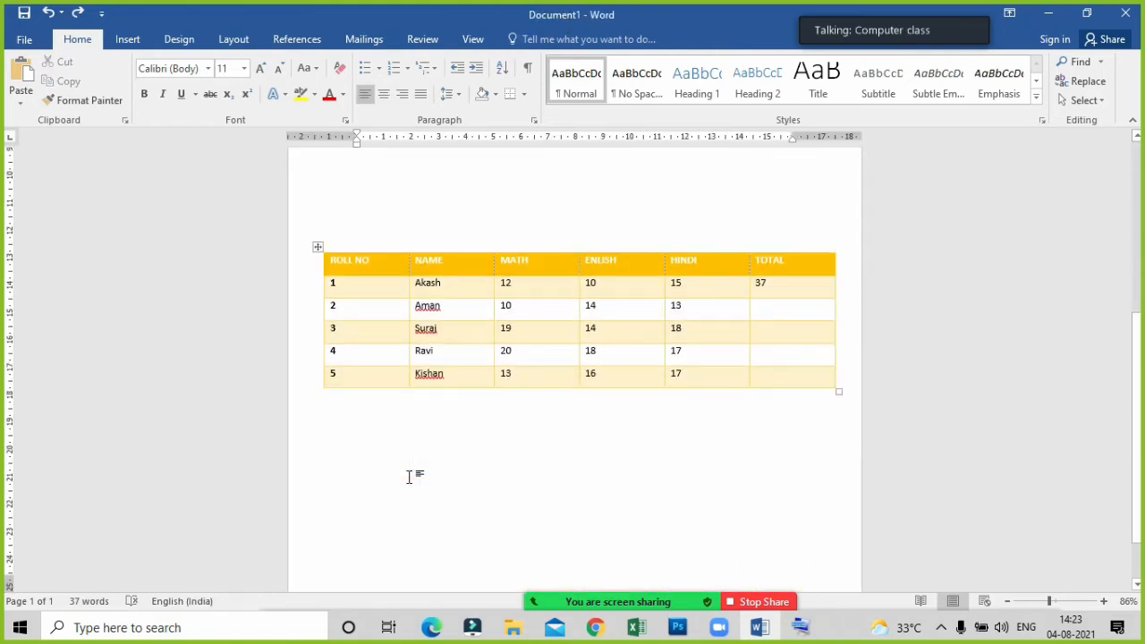
# Start a new text line in the empty area below the marks table and enter PAGE COLOR.
pyautogui.rightClick(409, 477)
pyautogui.press('Escape')
pyautogui.click(386, 477)
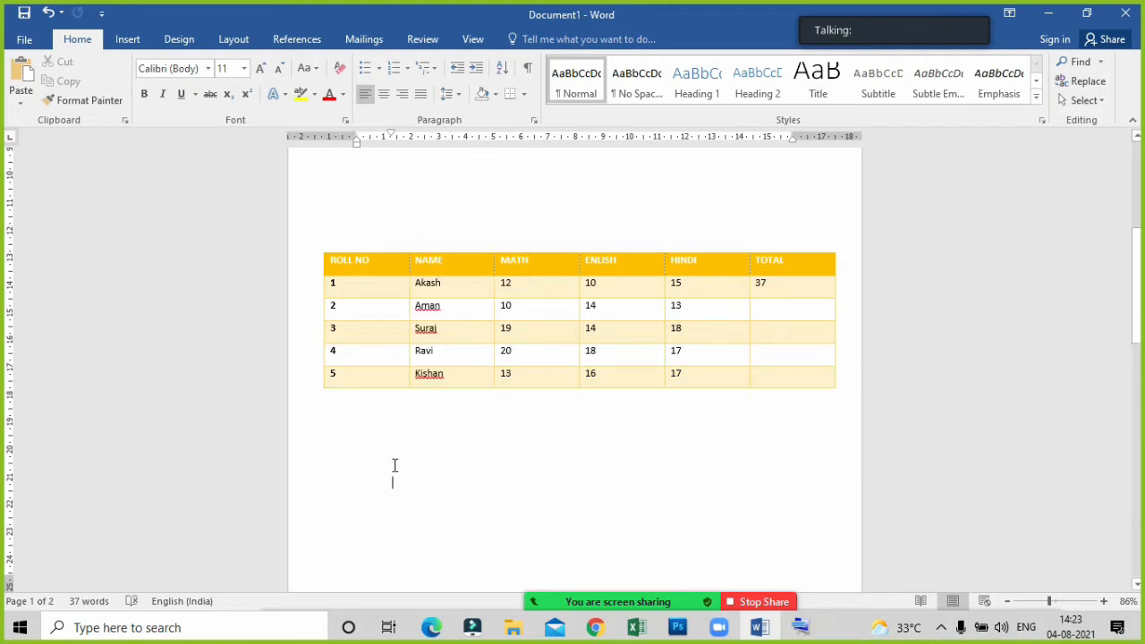
pyautogui.write('PAE')
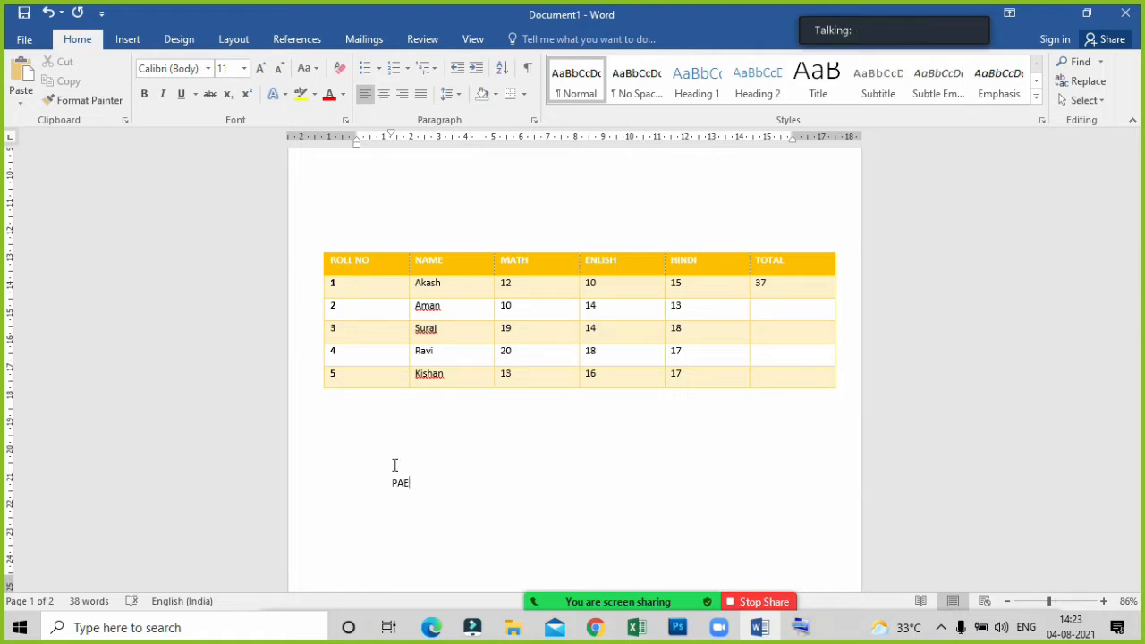
pyautogui.press('BackSpace')
pyautogui.write('GE COLOR')
pyautogui.click(526, 482)
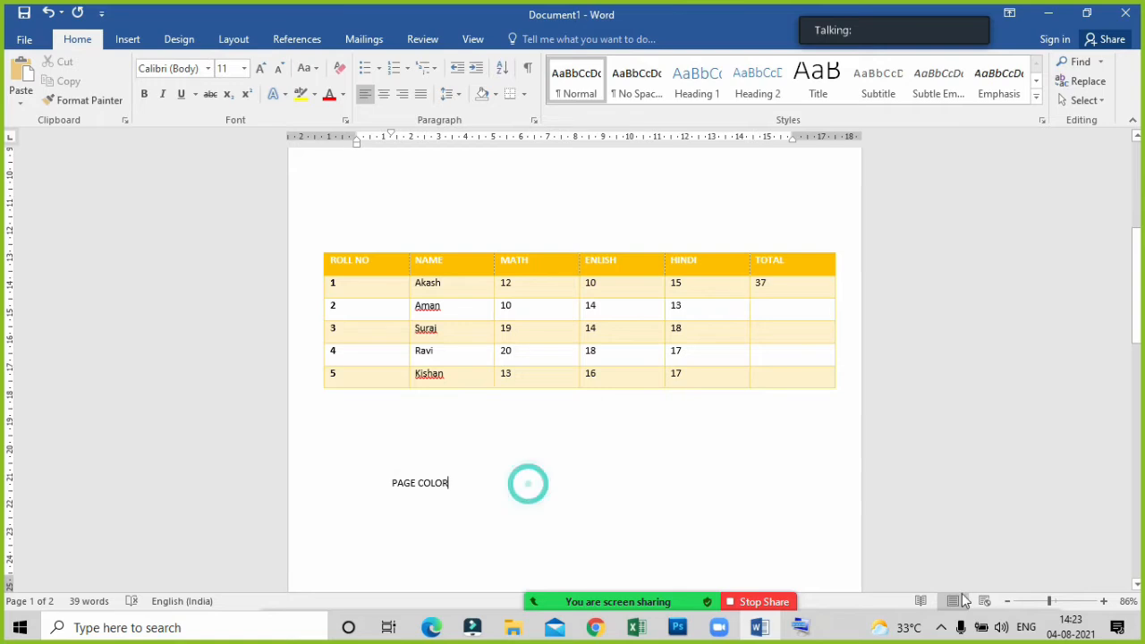
# Complete the PAGE COLOR line with the separator :- and the tabbed text GRADIENT COLOR.
pyautogui.click(1052, 603)
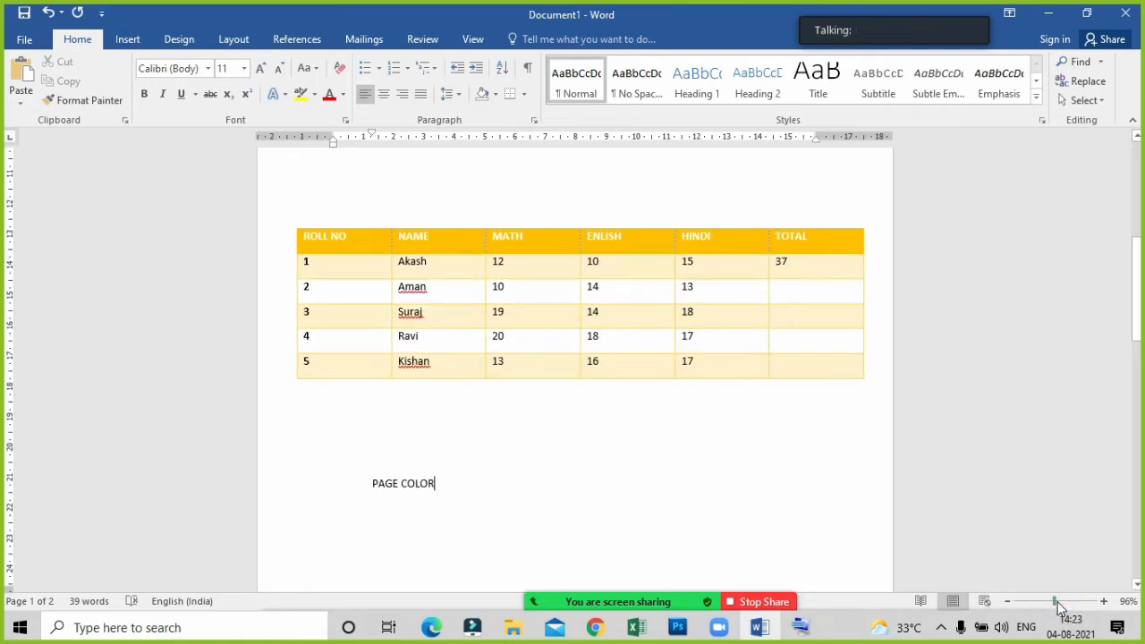
pyautogui.click(1060, 603)
pyautogui.click(412, 502)
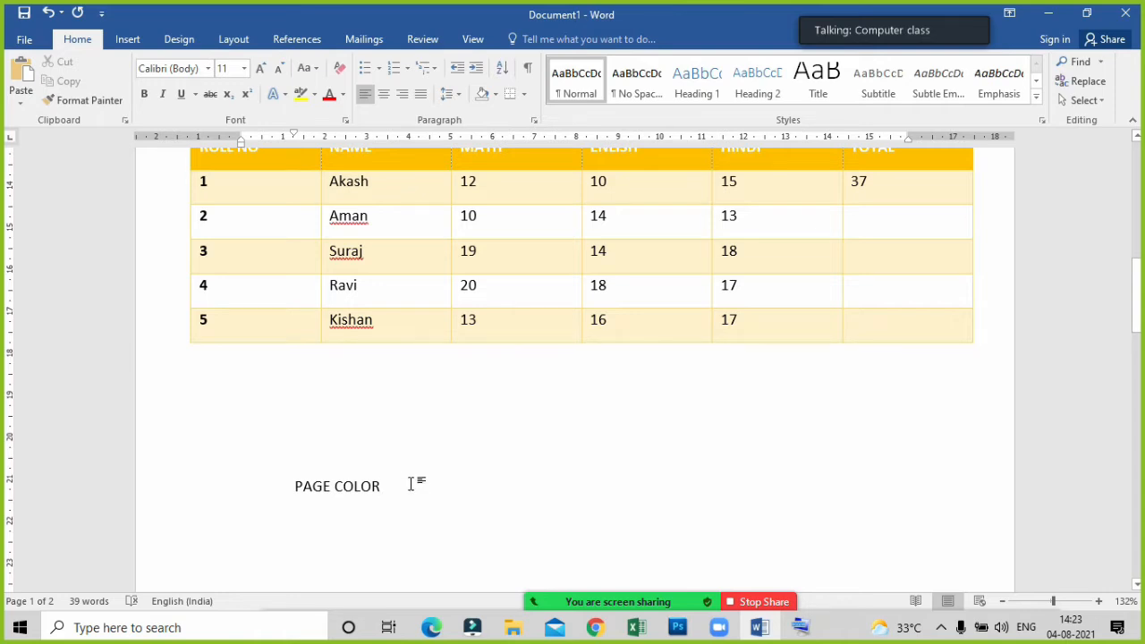
pyautogui.doubleClick(412, 484)
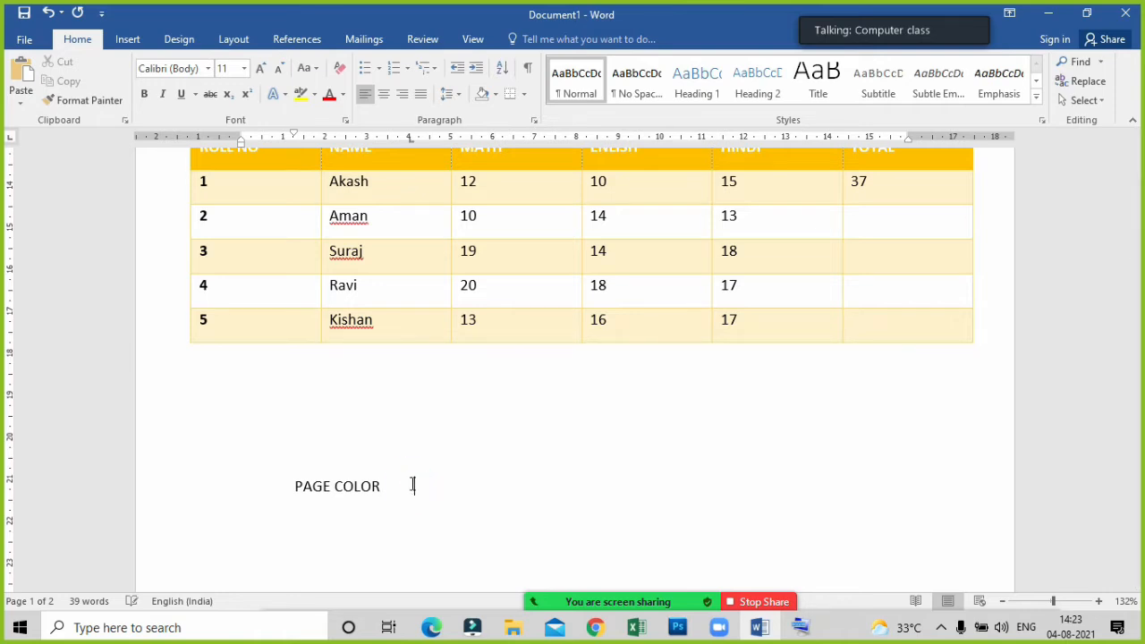
pyautogui.write(':-')
pyautogui.press('Tab')
pyautogui.write('GRADIENT ')
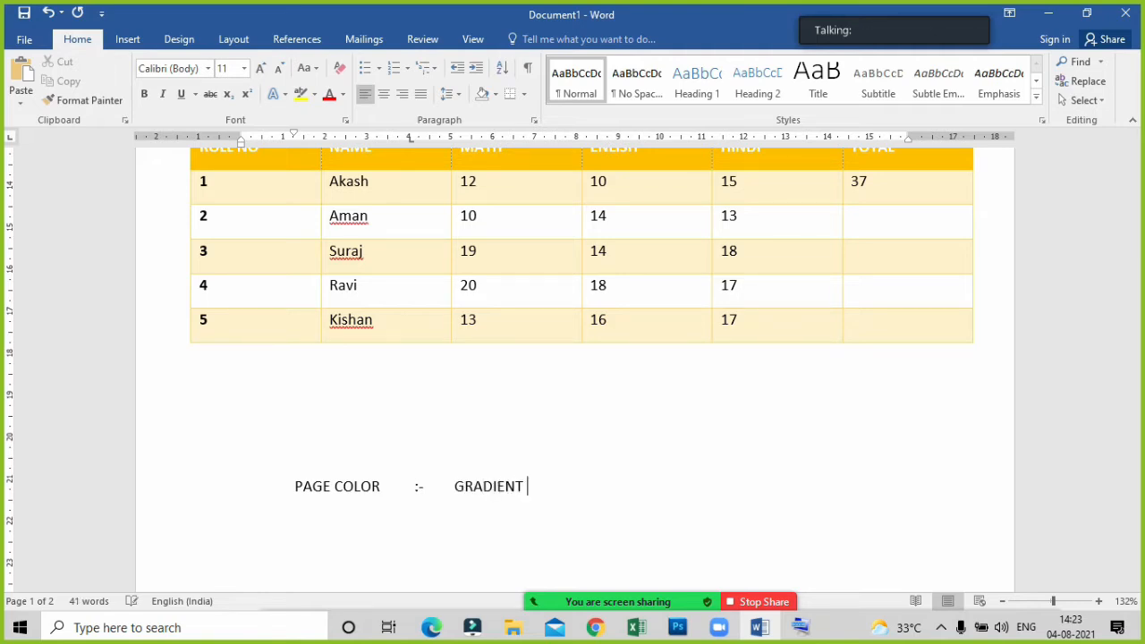
pyautogui.write('COLOR')
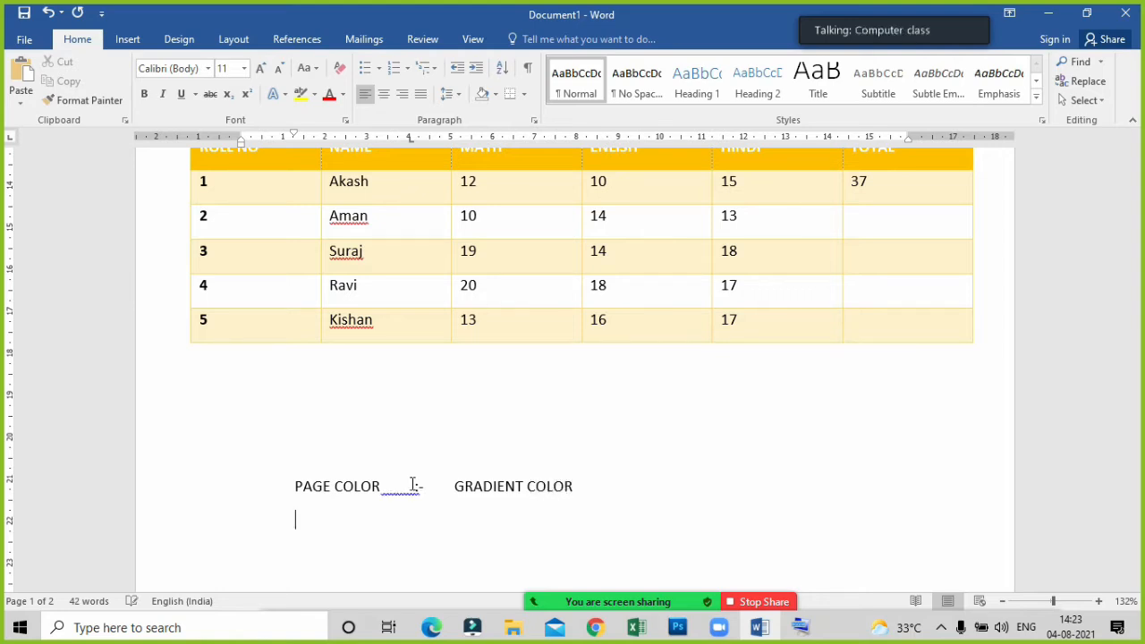
pyautogui.write('WATER ')
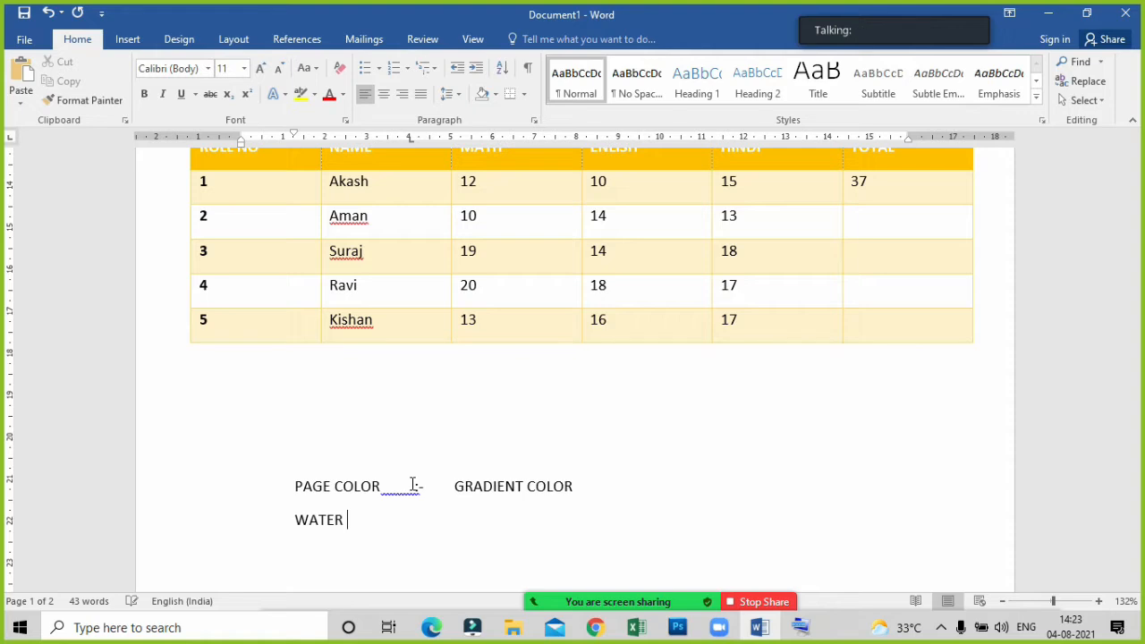
pyautogui.write('MARK')
# Add the label WATERMARK with a tabbed :- separator on the line below PAGE COLOR.
pyautogui.press('Tab')
pyautogui.write(':')
pyautogui.press('Tab')
pyautogui.press('Tab')
pyautogui.press('BackSpace')
pyautogui.press('BackSpace')
pyautogui.write('-')
pyautogui.press('Tab')
# Enter YOUR NAME as the text after the WATERMARK label and start a new line.
pyautogui.write('Y')
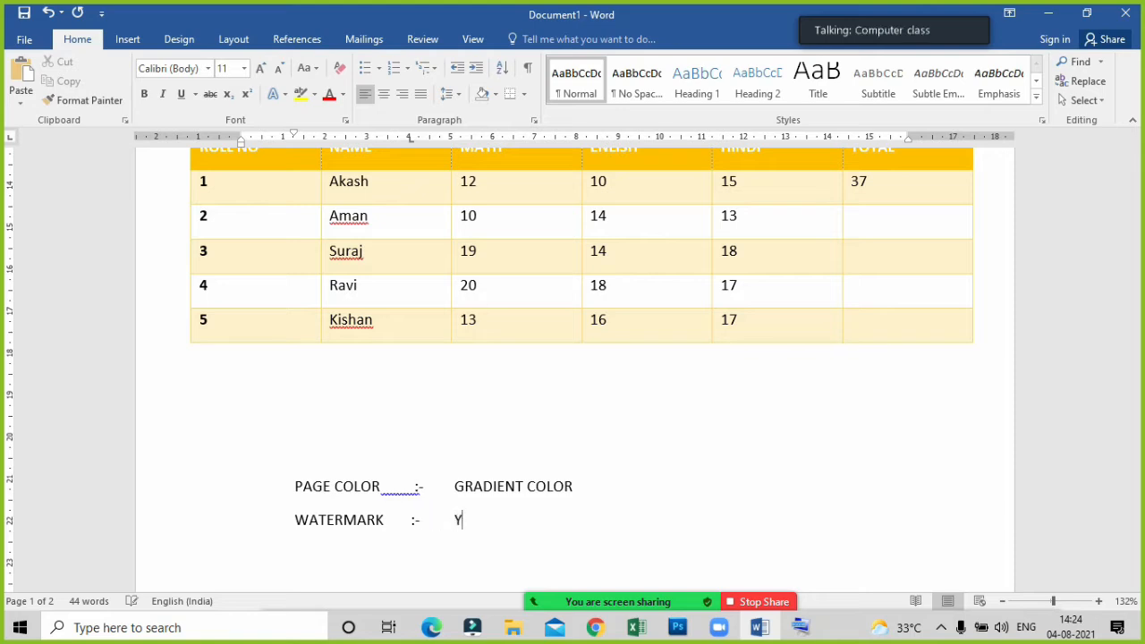
pyautogui.write('OUR NMRA')
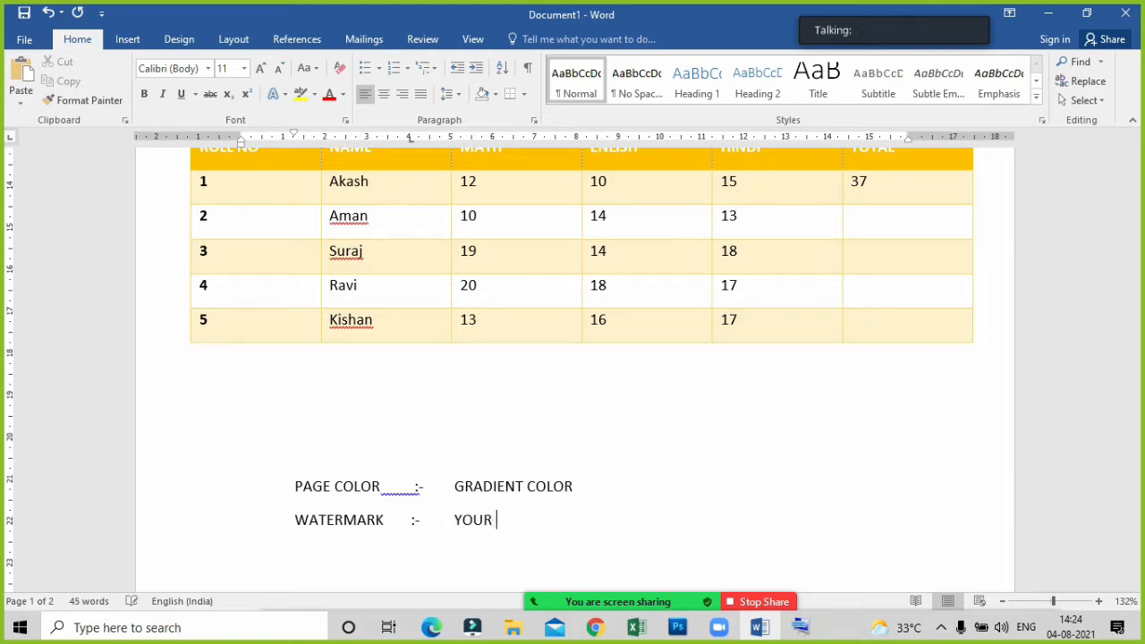
pyautogui.press('BackSpace')
pyautogui.press('BackSpace')
pyautogui.press('BackSpace')
pyautogui.write('AME')
pyautogui.press('Return')
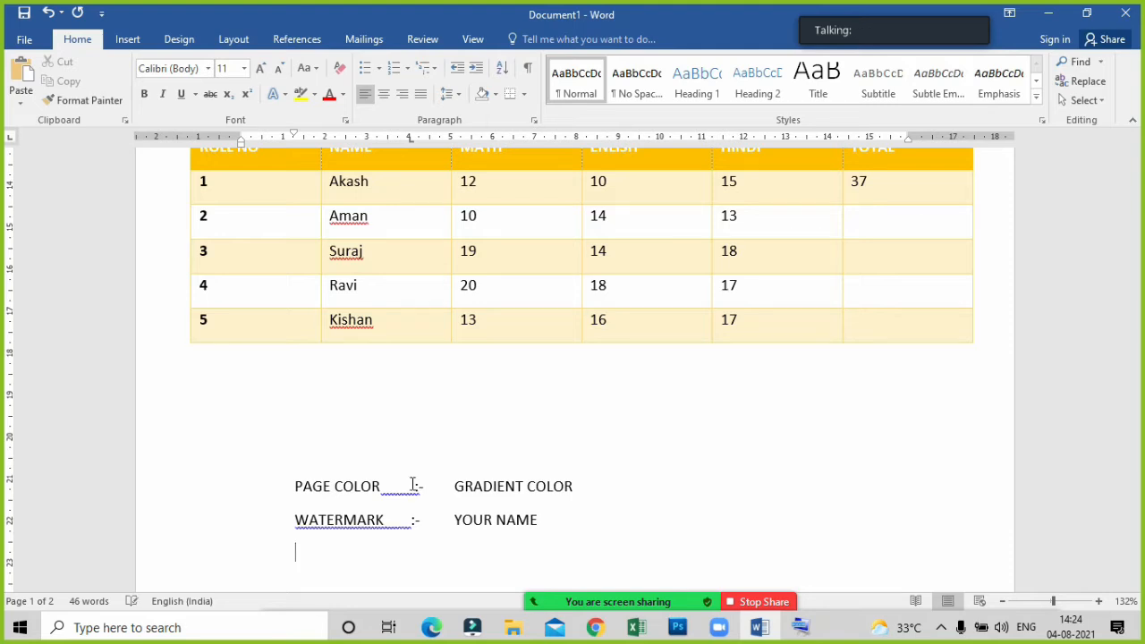
# Add the label PAGE BORDER on the line below WATERMARK.
pyautogui.write('PAG')
pyautogui.press('BackSpace')
pyautogui.write('GE BORDER      ')
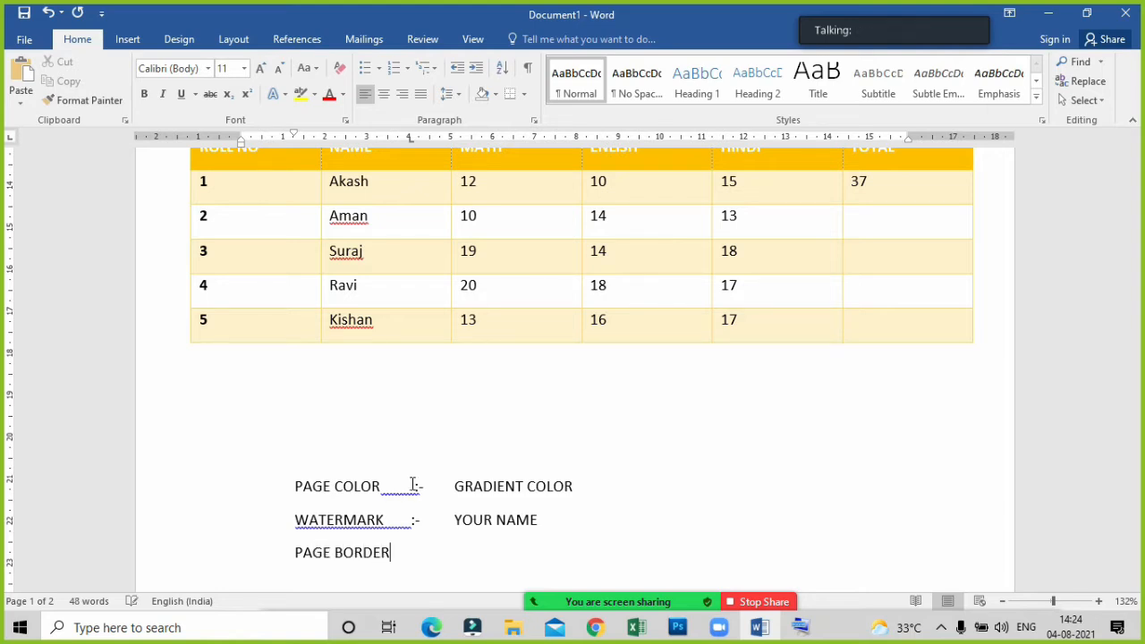
pyautogui.write('"\\')
# Complete the PAGE BORDER line with the separator :- and the tabbed text ART.
pyautogui.press('BackSpace')
pyautogui.press('BackSpace')
pyautogui.write(':-')
pyautogui.press('Tab')
pyautogui.write('ART')
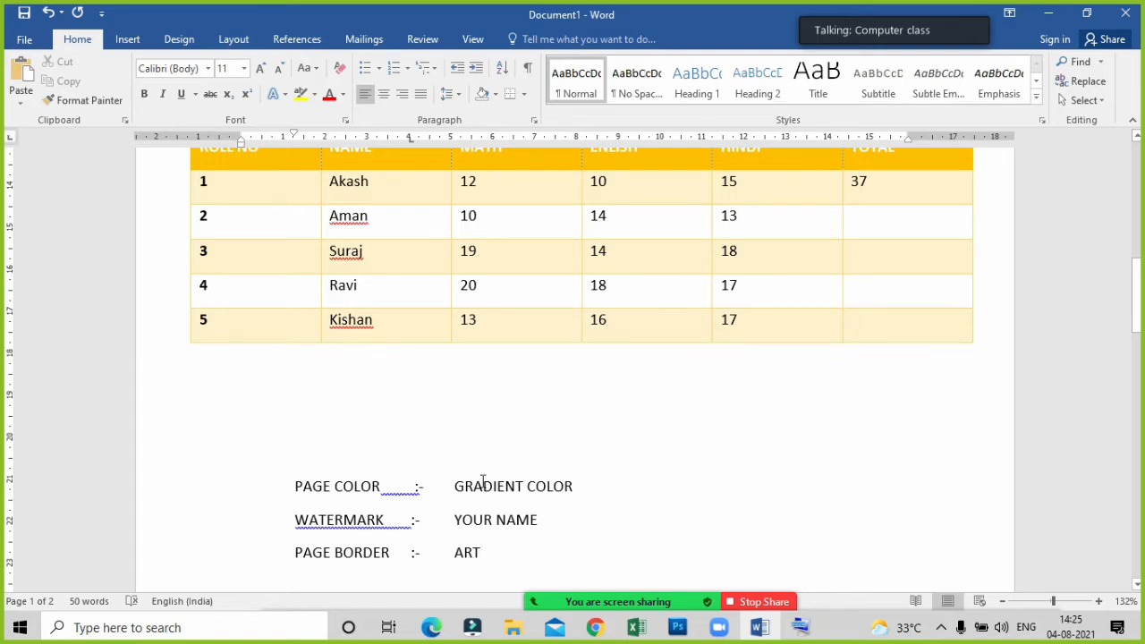
# Open the Zoom participants list, have all participants unmuted, and minimize the list.
pyautogui.scroll(10, 481, 481)
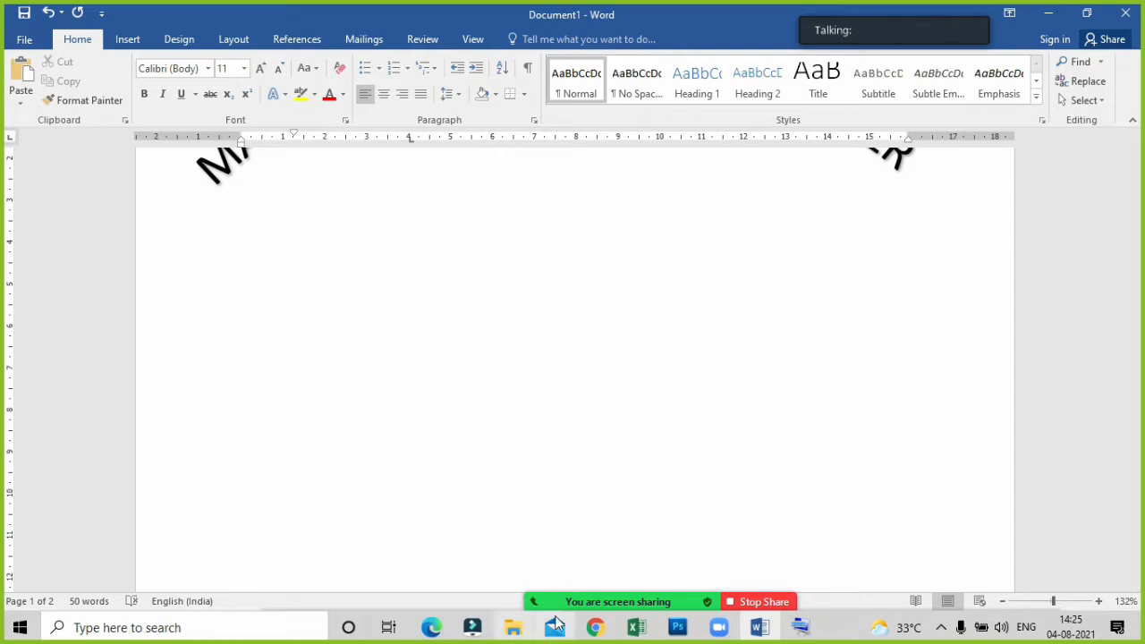
pyautogui.moveTo(582, 608)
pyautogui.click(520, 589)
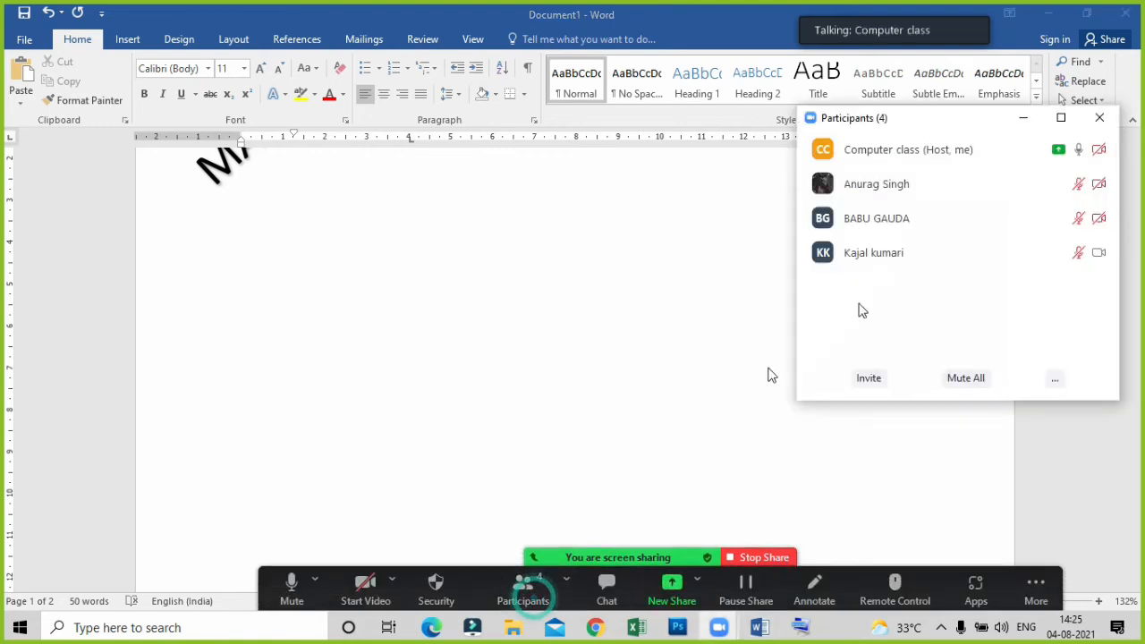
pyautogui.click(1054, 381)
pyautogui.click(1037, 400)
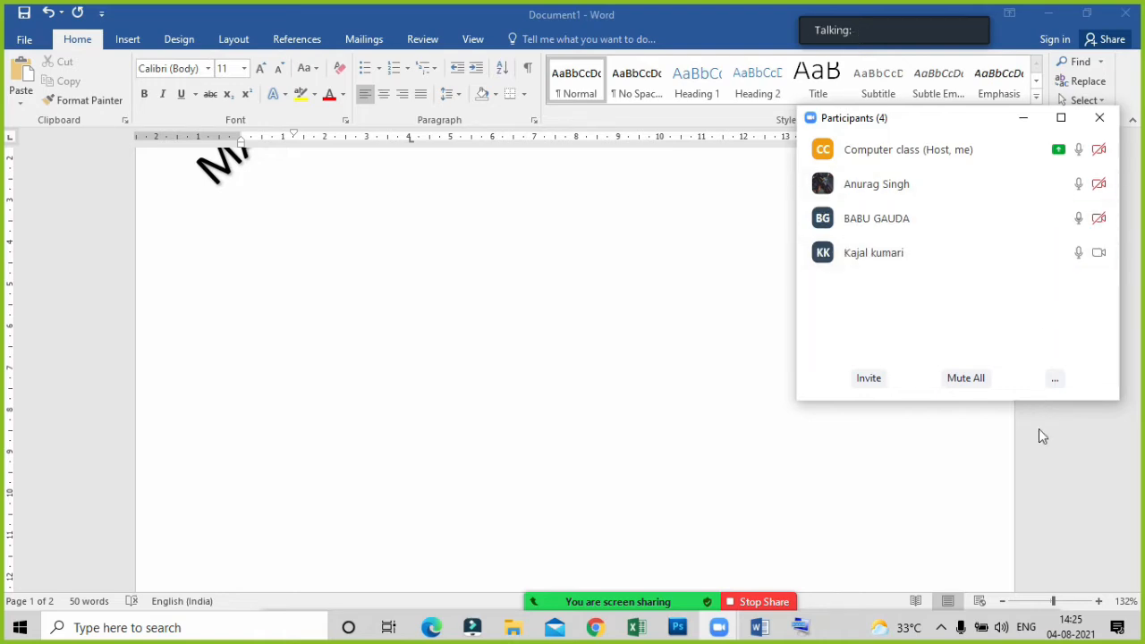
pyautogui.click(1023, 118)
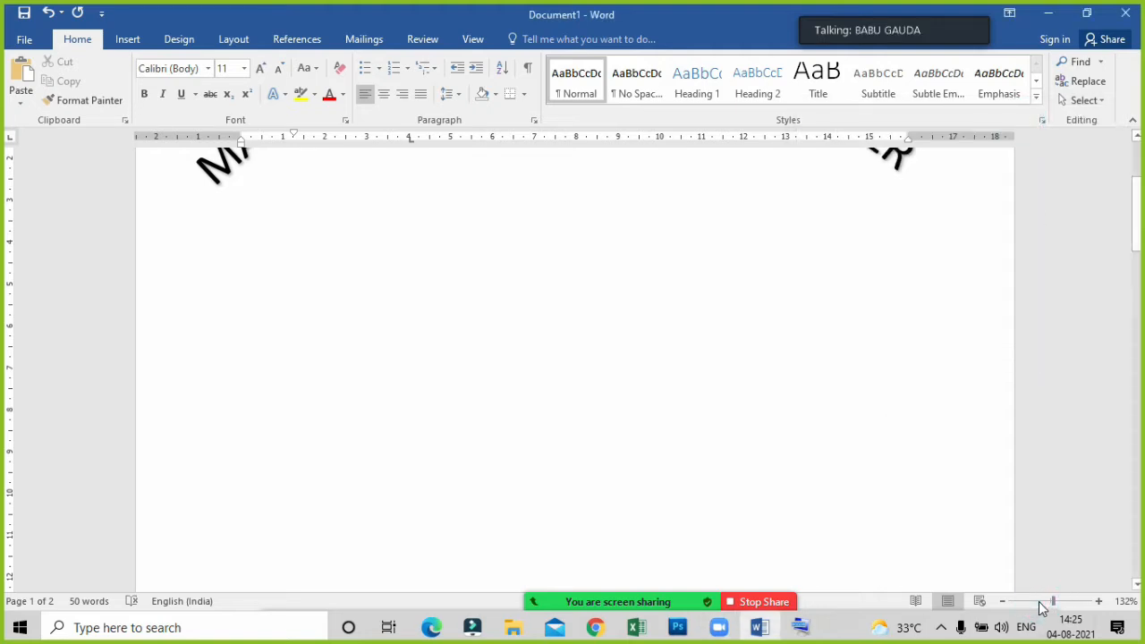
# Examine the document at 62% zoom along with the Watermark, Page Color and Page Borders commands.
pyautogui.click(1033, 601)
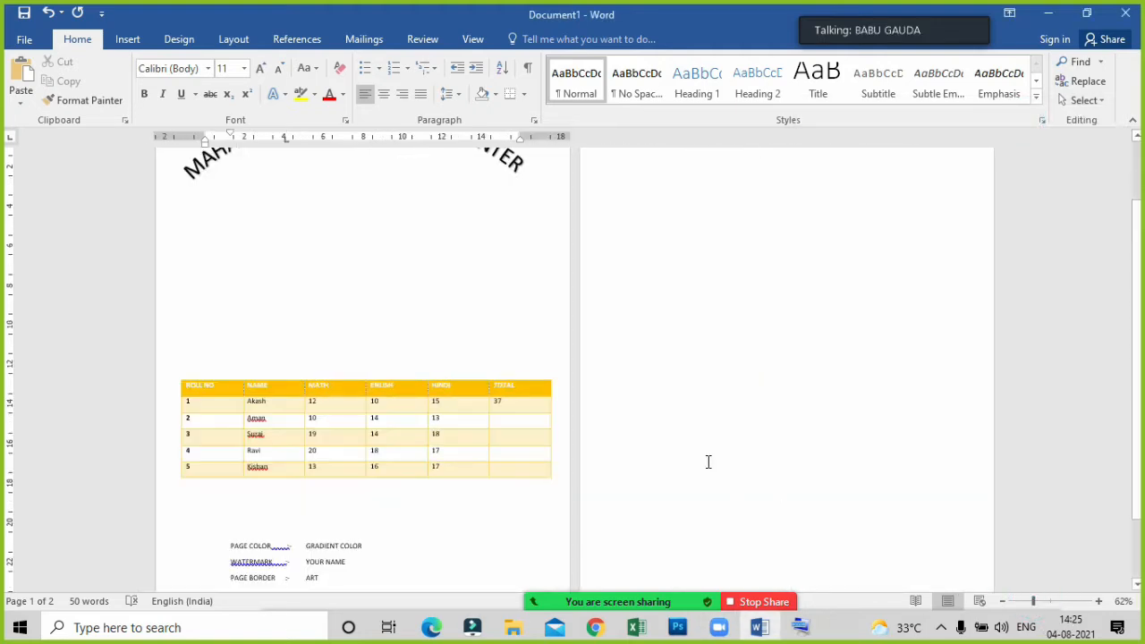
pyautogui.scroll(1, 885, 236)
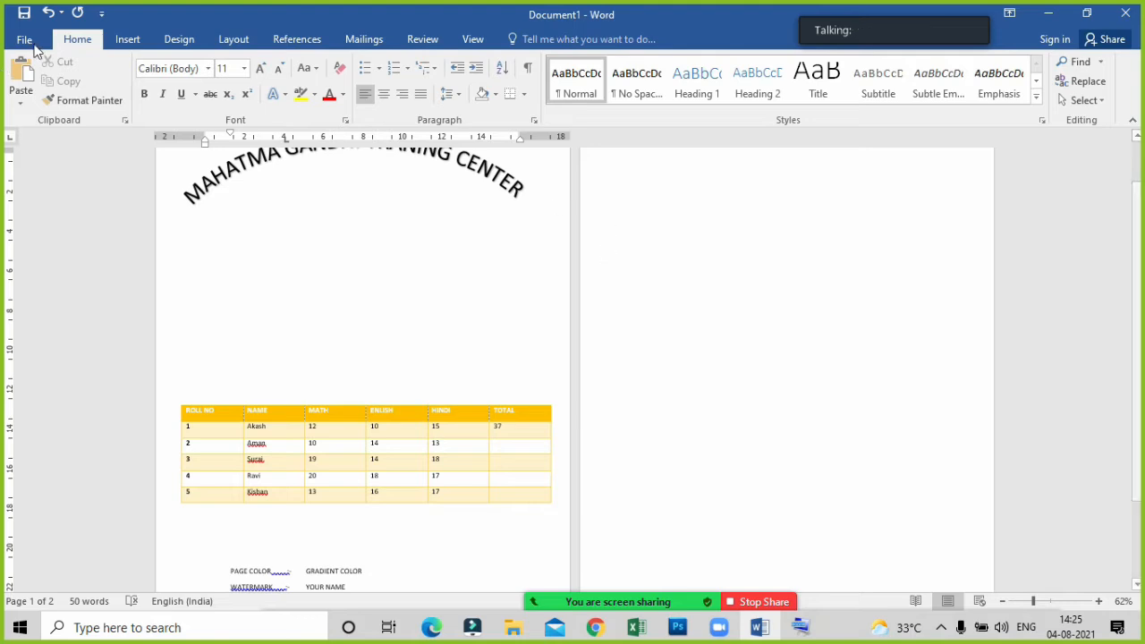
pyautogui.click(228, 41)
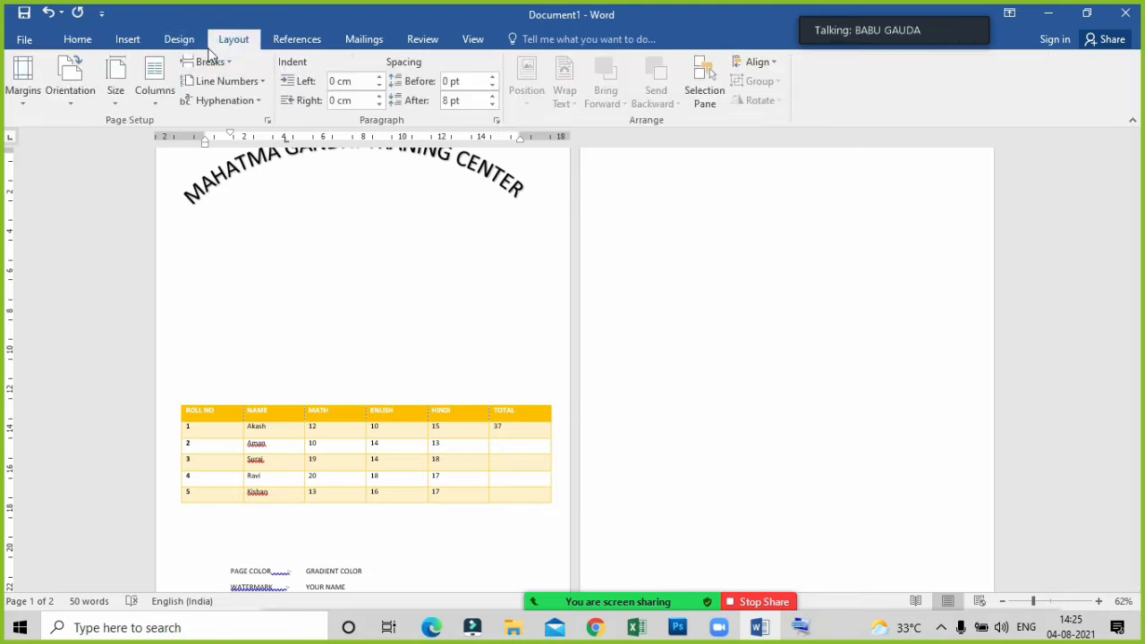
pyautogui.click(175, 40)
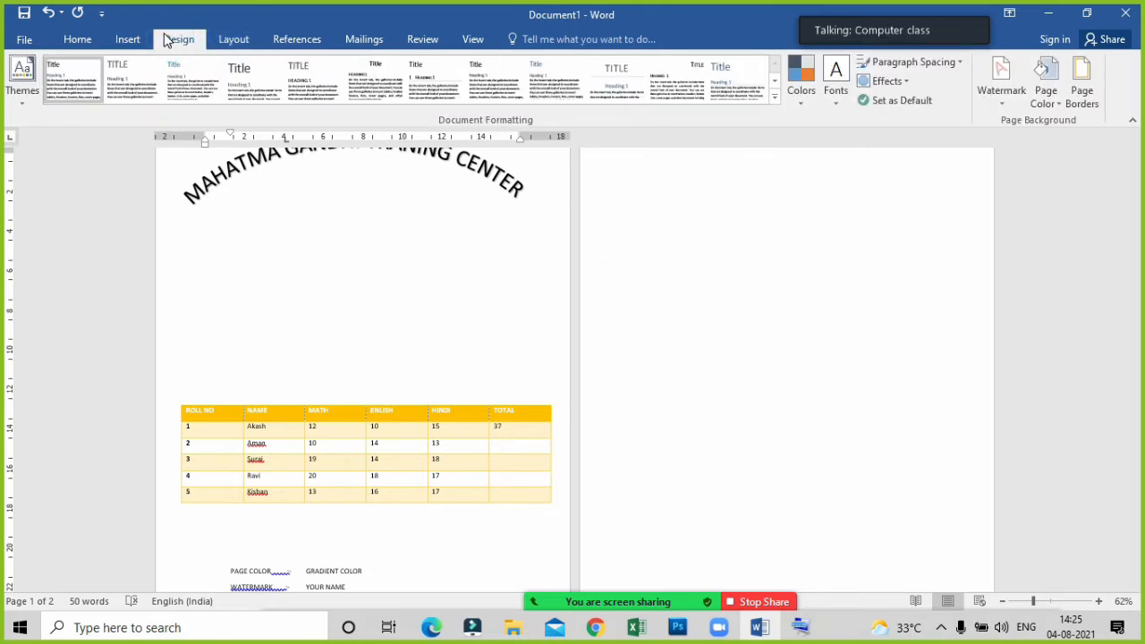
pyautogui.click(229, 41)
pyautogui.click(193, 47)
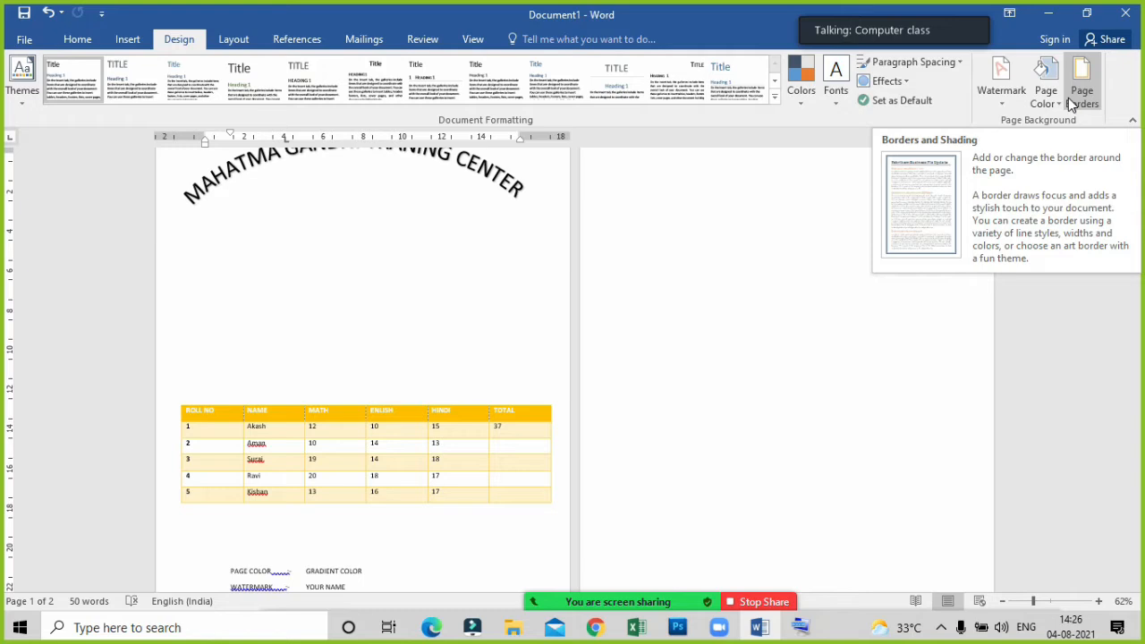
pyautogui.click(751, 352)
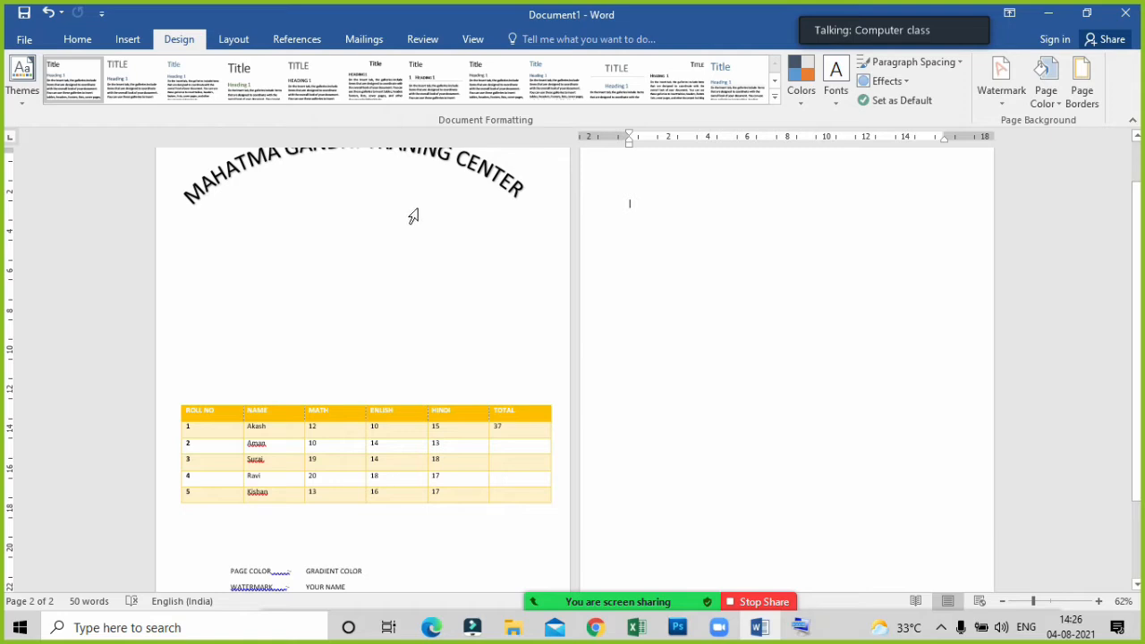
pyautogui.click(586, 244)
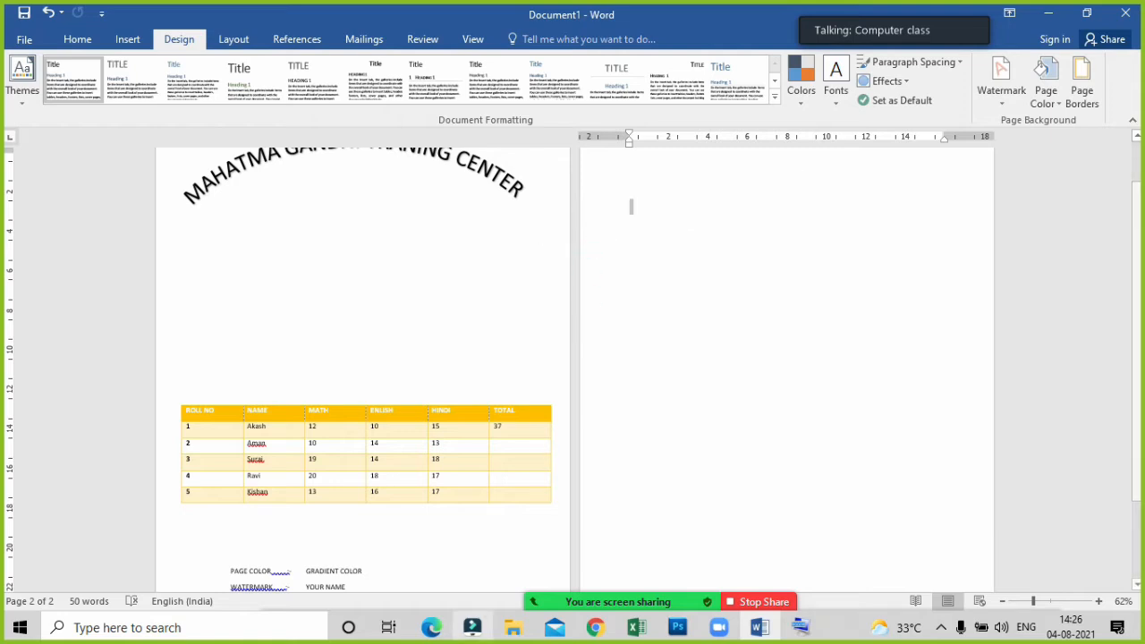
pyautogui.click(1054, 602)
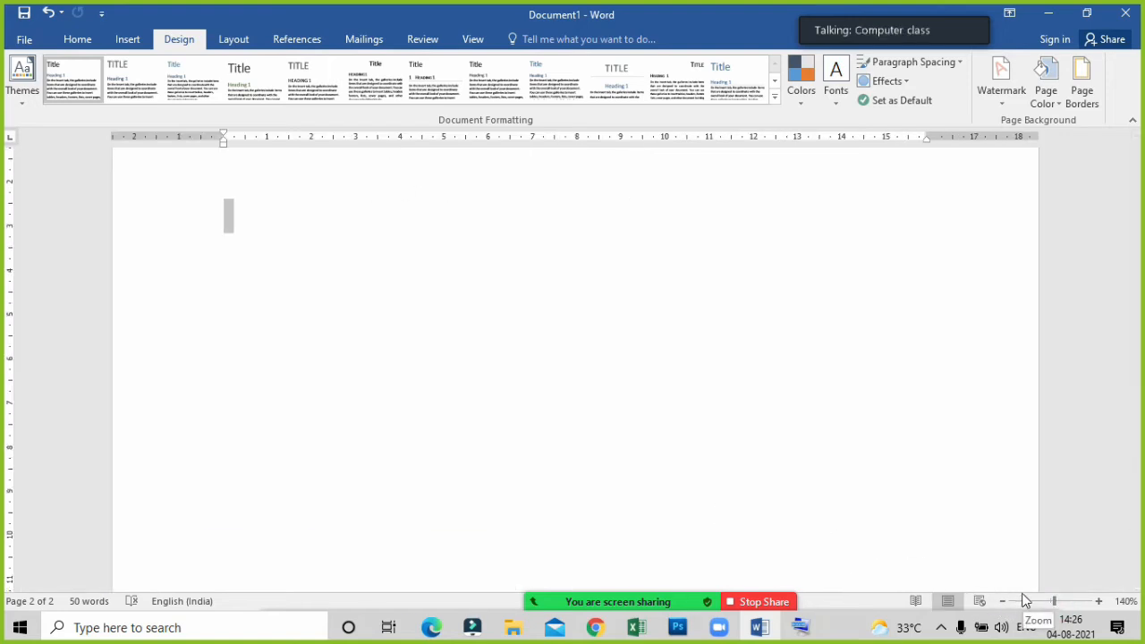
pyautogui.click(1048, 601)
pyautogui.scroll(15, 554, 382)
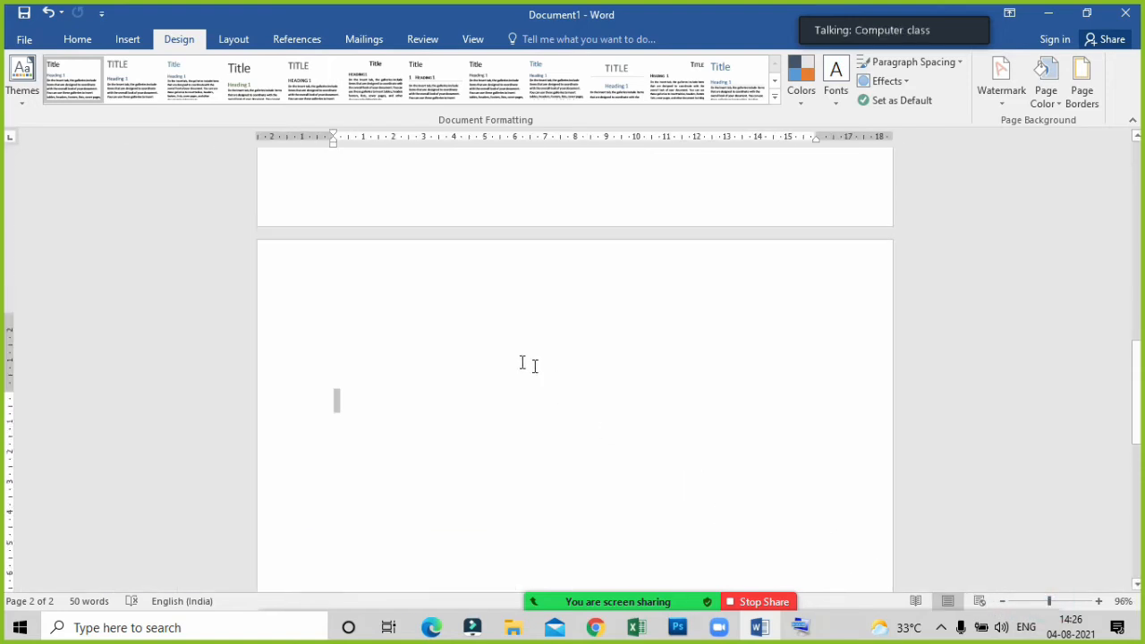
pyautogui.scroll(-15, 426, 358)
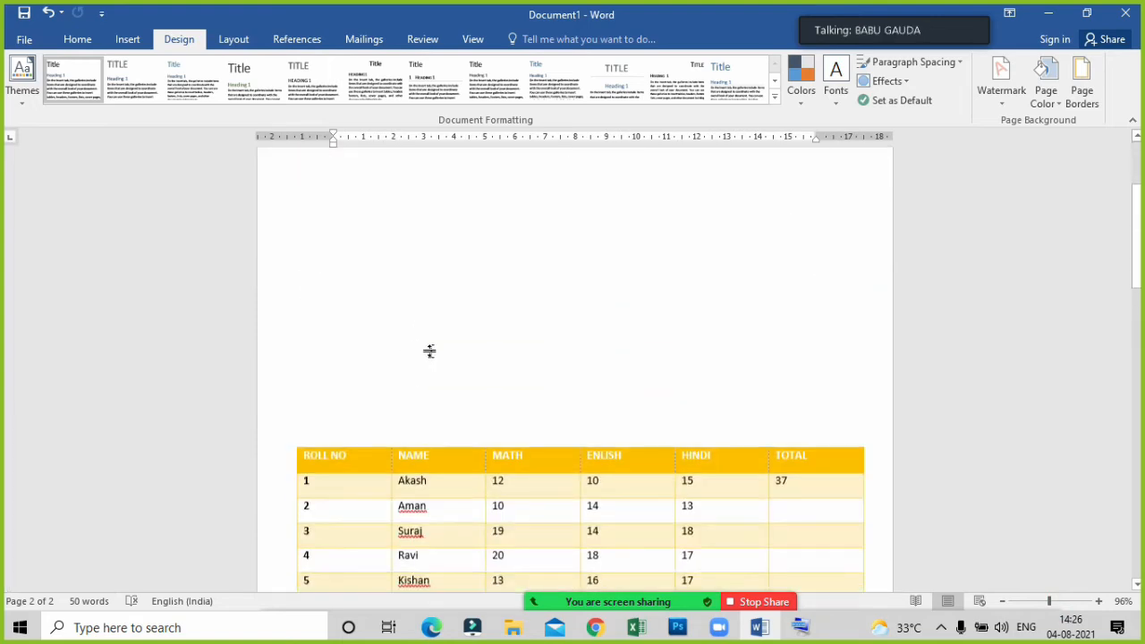
pyautogui.click(367, 380)
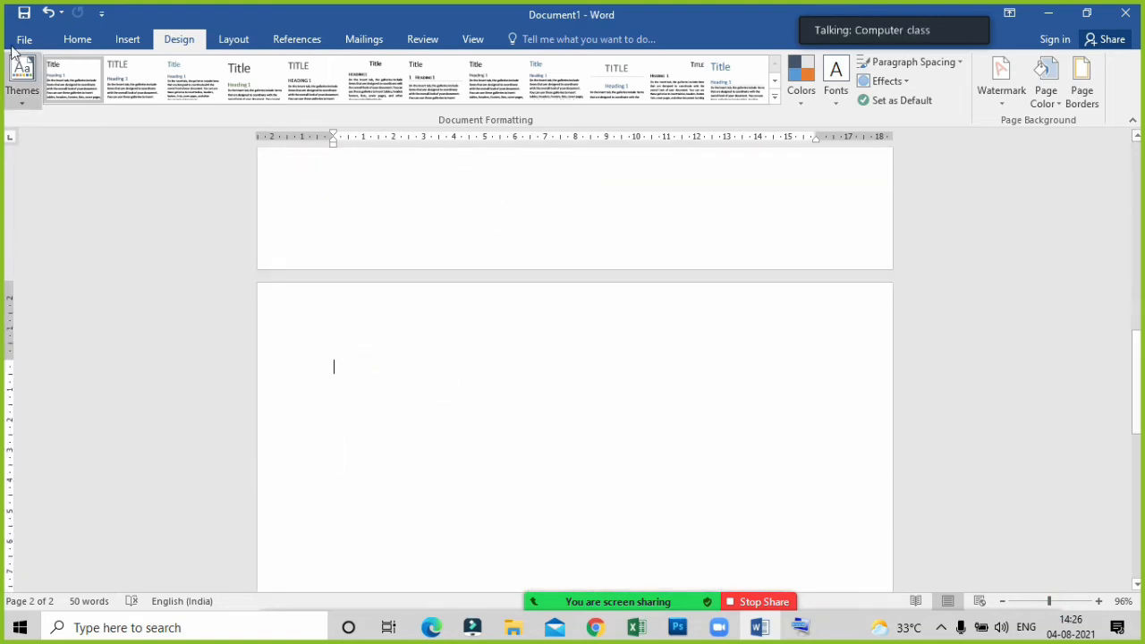
pyautogui.click(65, 40)
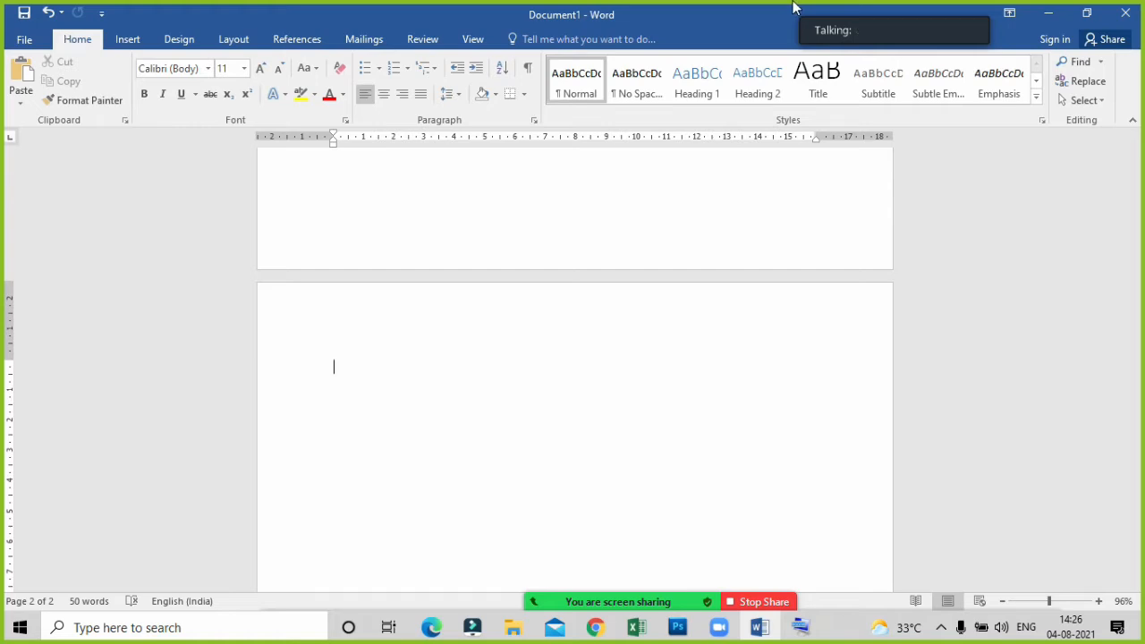
# Switch to the desktop and open the First Day in Computer Class PDF from New folder (2), ADCA Complete Course PDF Notes, Basic Computer PDF Notes.
pyautogui.click(1048, 12)
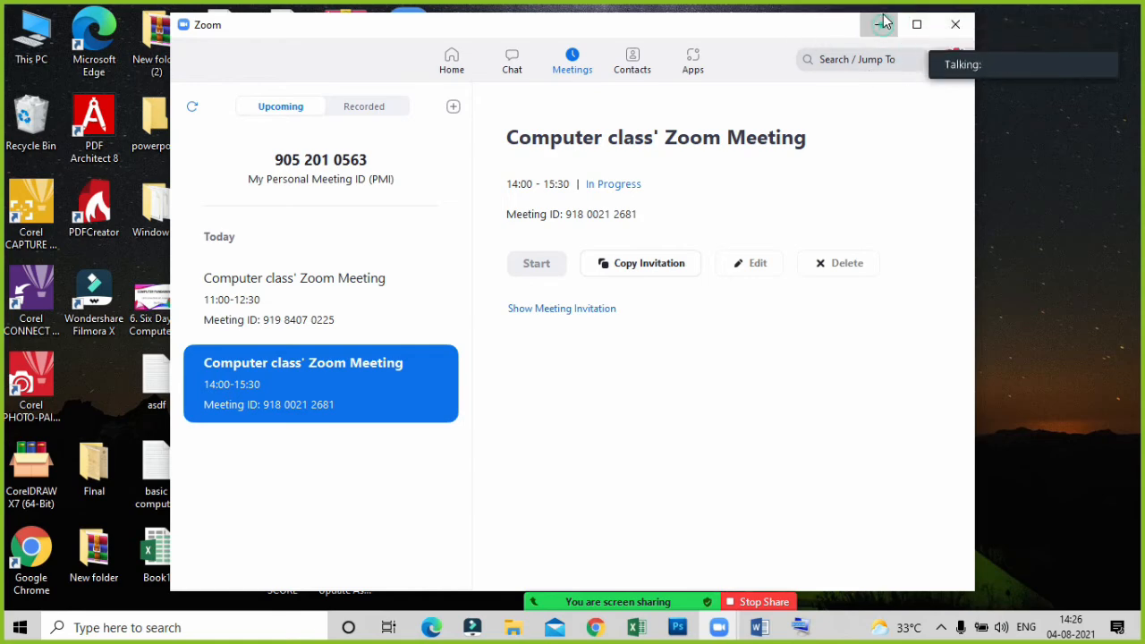
pyautogui.click(882, 23)
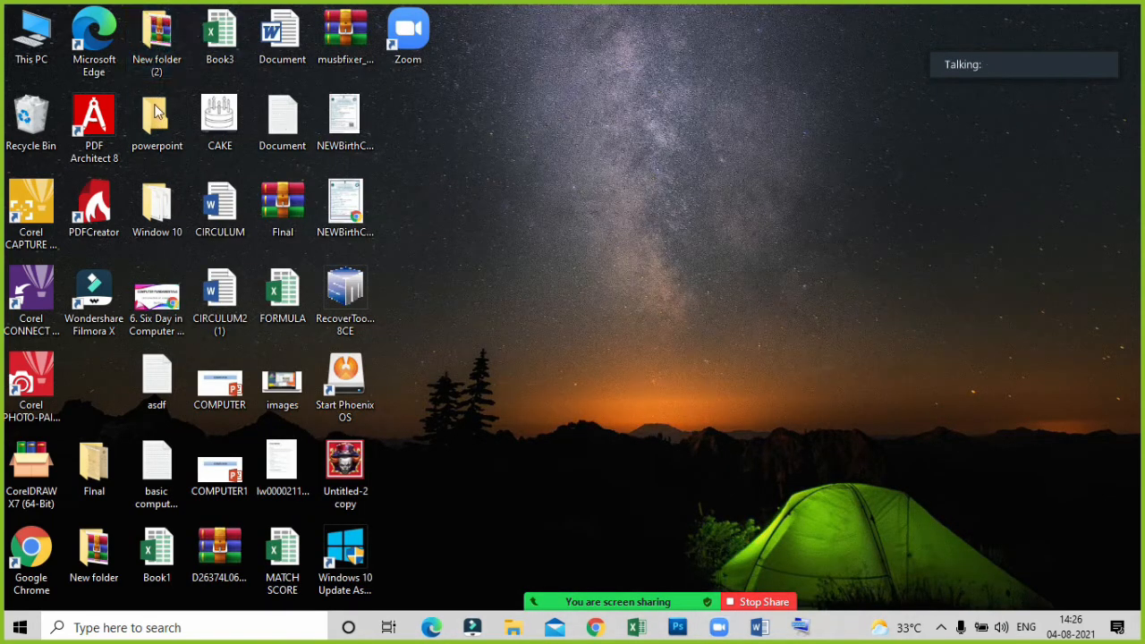
pyautogui.doubleClick(179, 45)
pyautogui.click(282, 134)
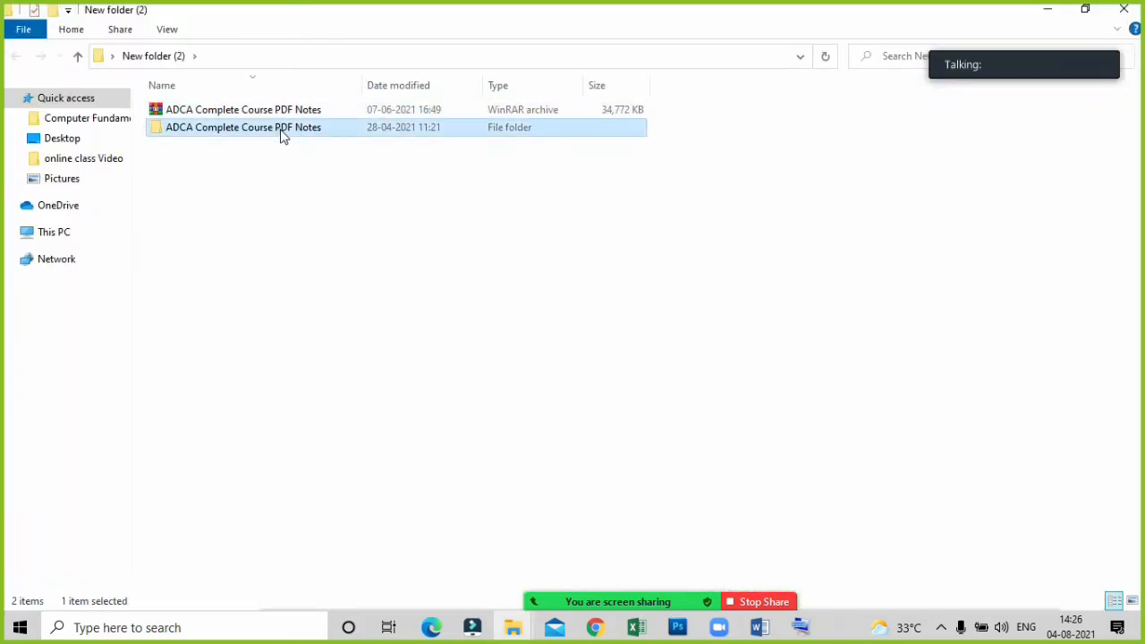
pyautogui.doubleClick(282, 131)
pyautogui.doubleClick(222, 111)
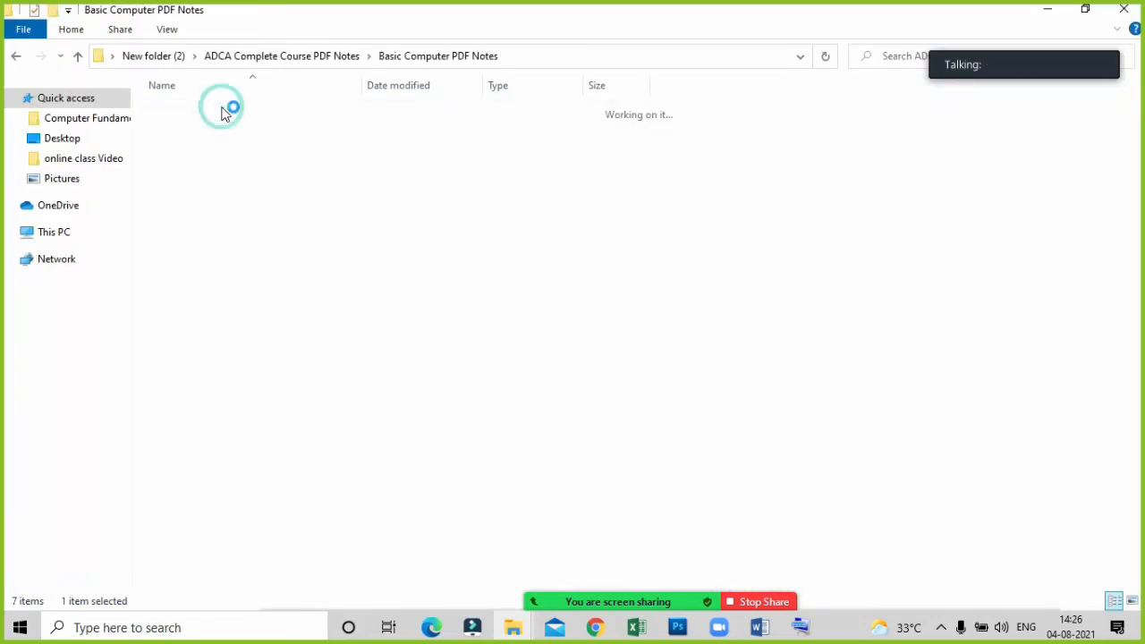
pyautogui.click(229, 113)
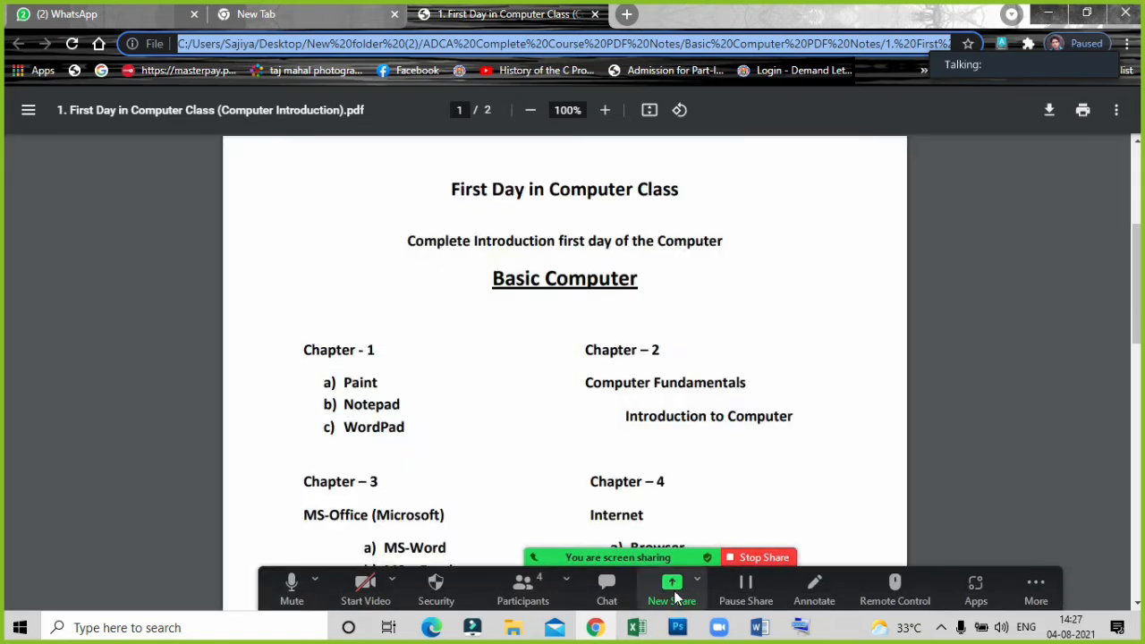
# Read through the Basic Computer chapter list on the first page of the PDF.
pyautogui.click(671, 590)
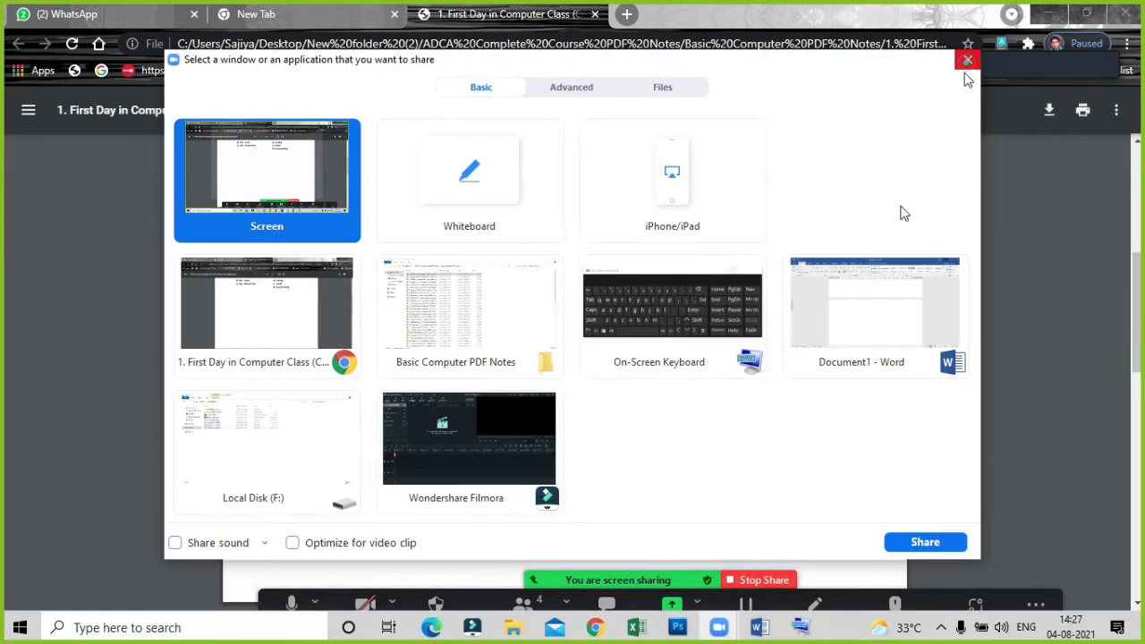
pyautogui.click(966, 60)
pyautogui.scroll(5, 618, 413)
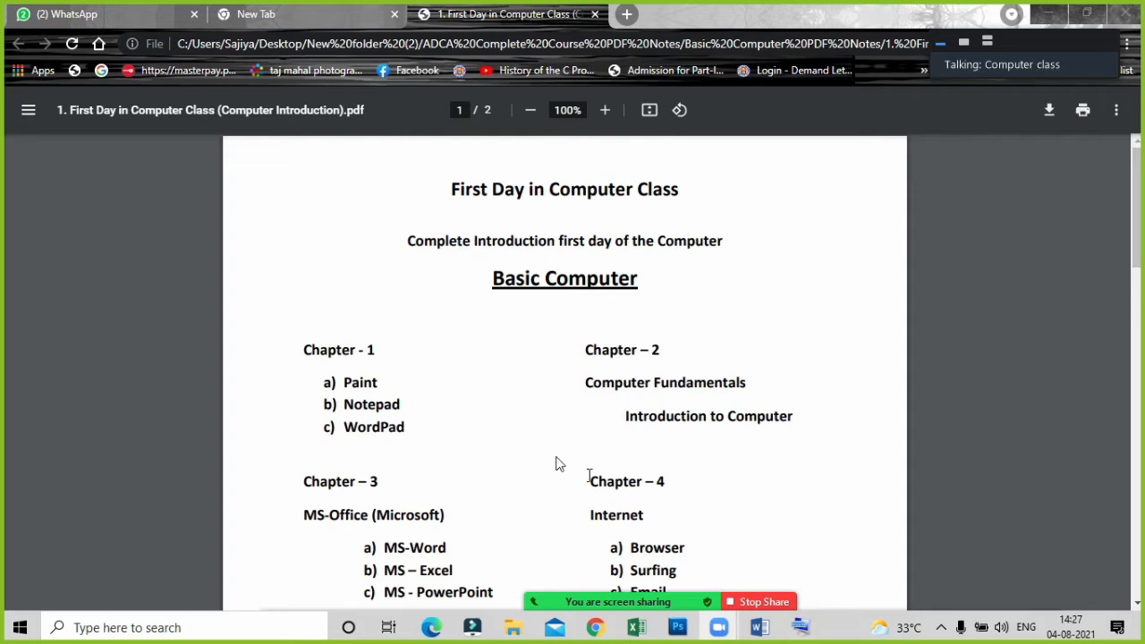
pyautogui.scroll(-1, 512, 228)
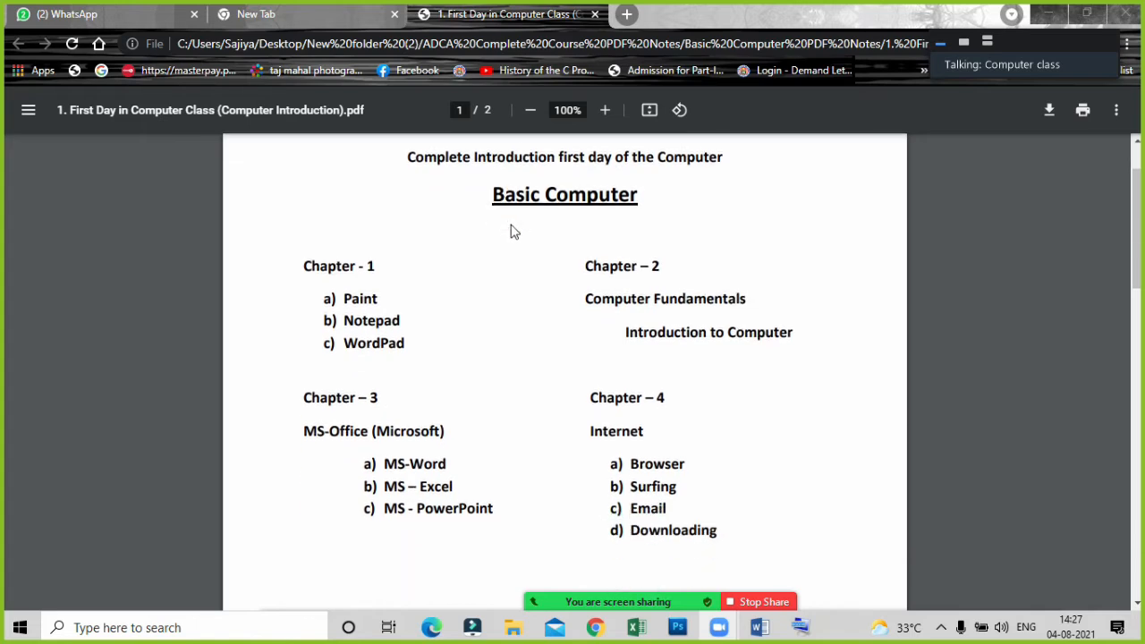
pyautogui.scroll(1, 511, 223)
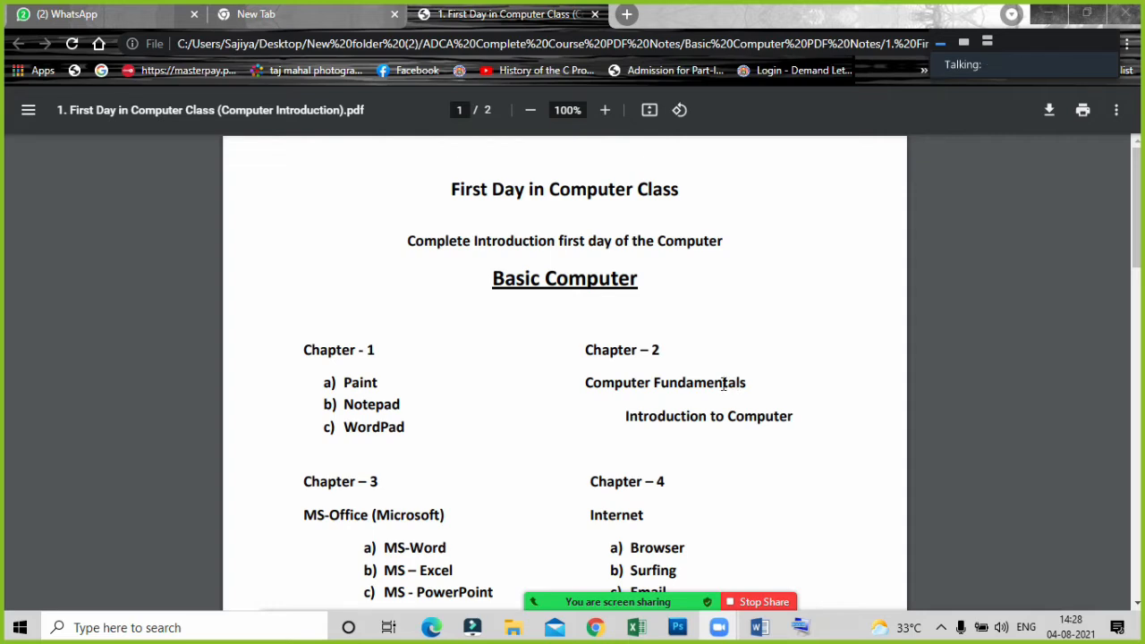
pyautogui.scroll(-2, 315, 389)
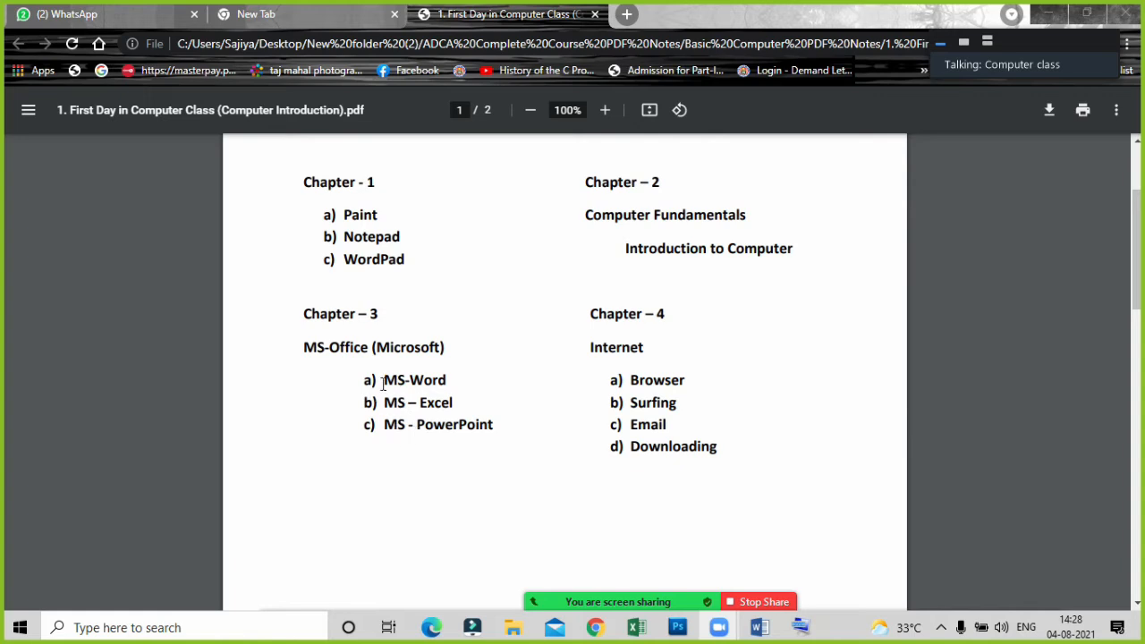
# Highlight the MS-Word, MS – Excel and MS - PowerPoint entries under Chapter 3 in turn and review the remaining chapters.
pyautogui.moveTo(383, 383); pyautogui.dragTo(452, 382)
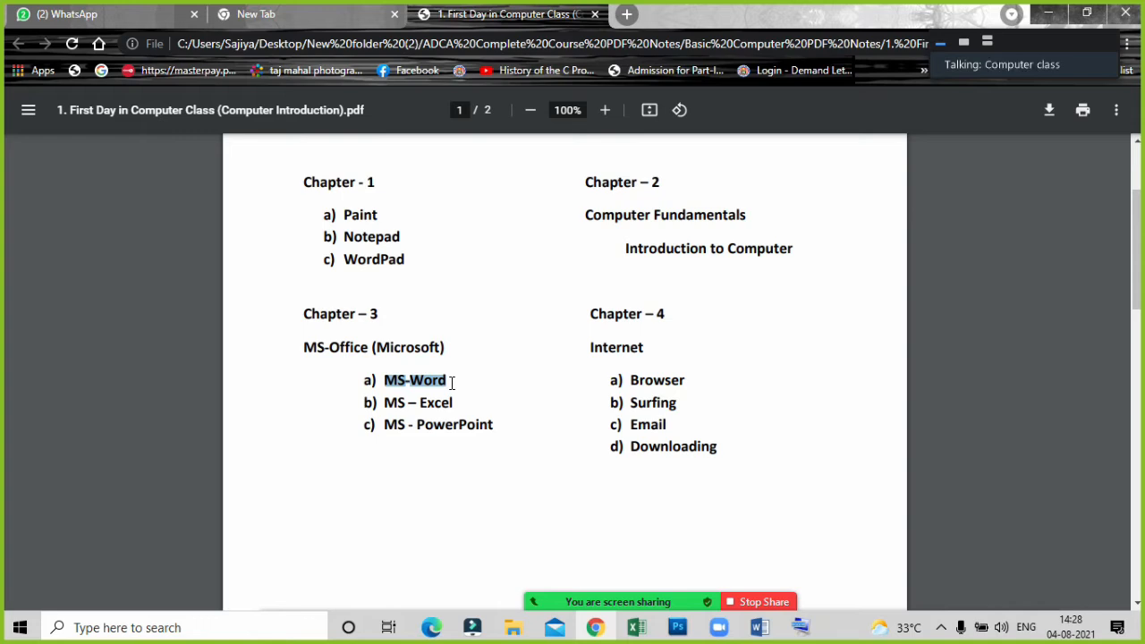
pyautogui.click(390, 398)
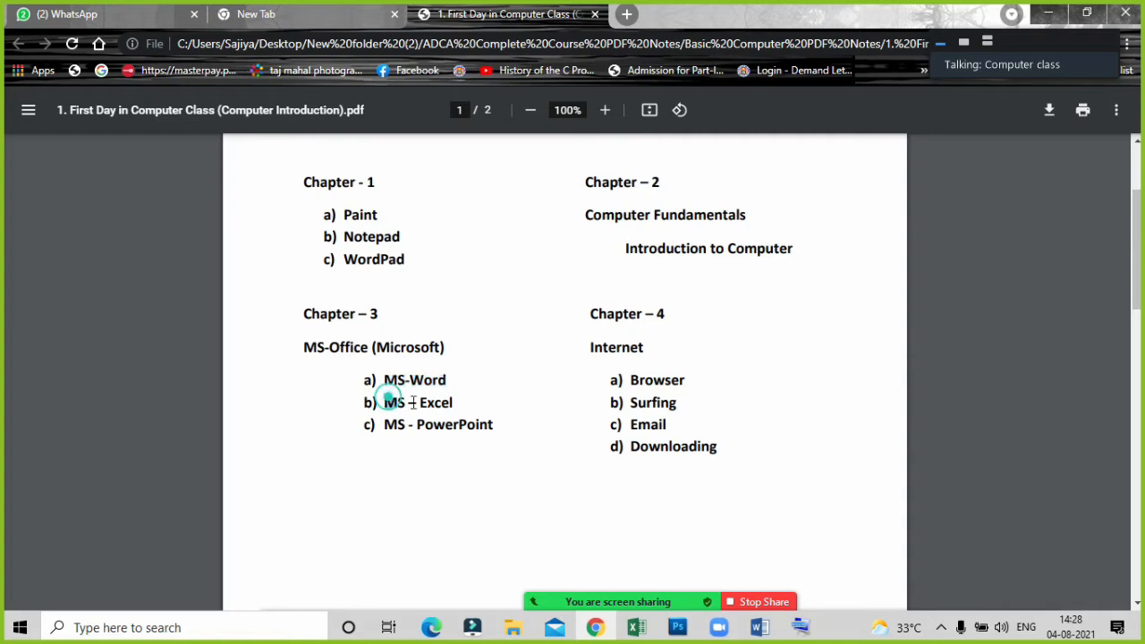
pyautogui.moveTo(412, 403); pyautogui.dragTo(454, 399)
pyautogui.moveTo(385, 424); pyautogui.dragTo(493, 424)
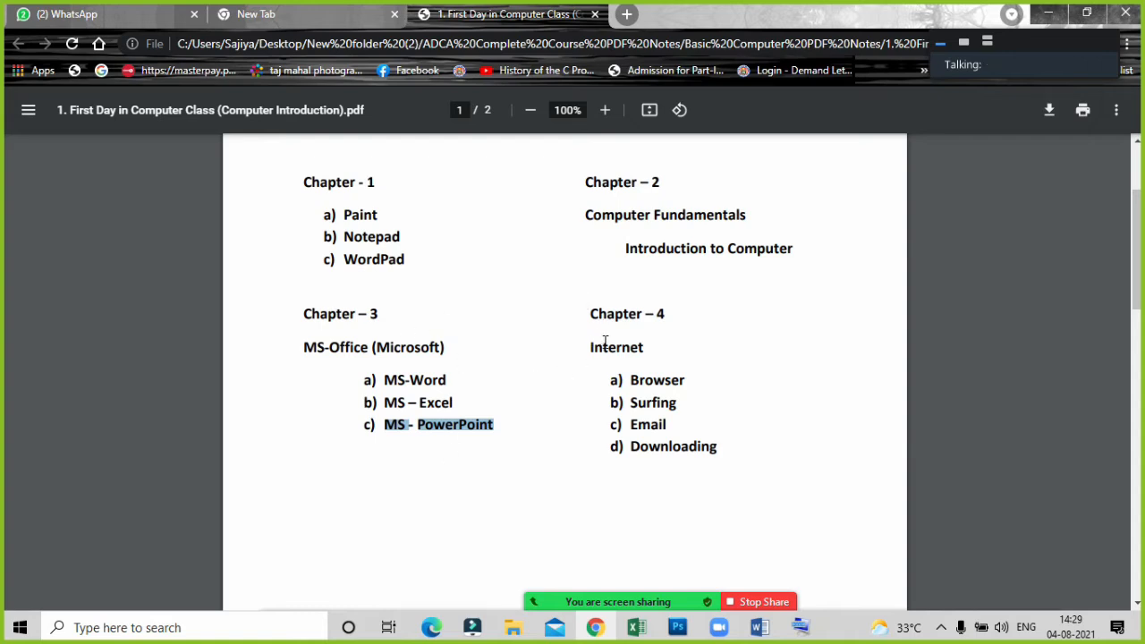
pyautogui.scroll(-1, 606, 353)
pyautogui.scroll(3, 606, 353)
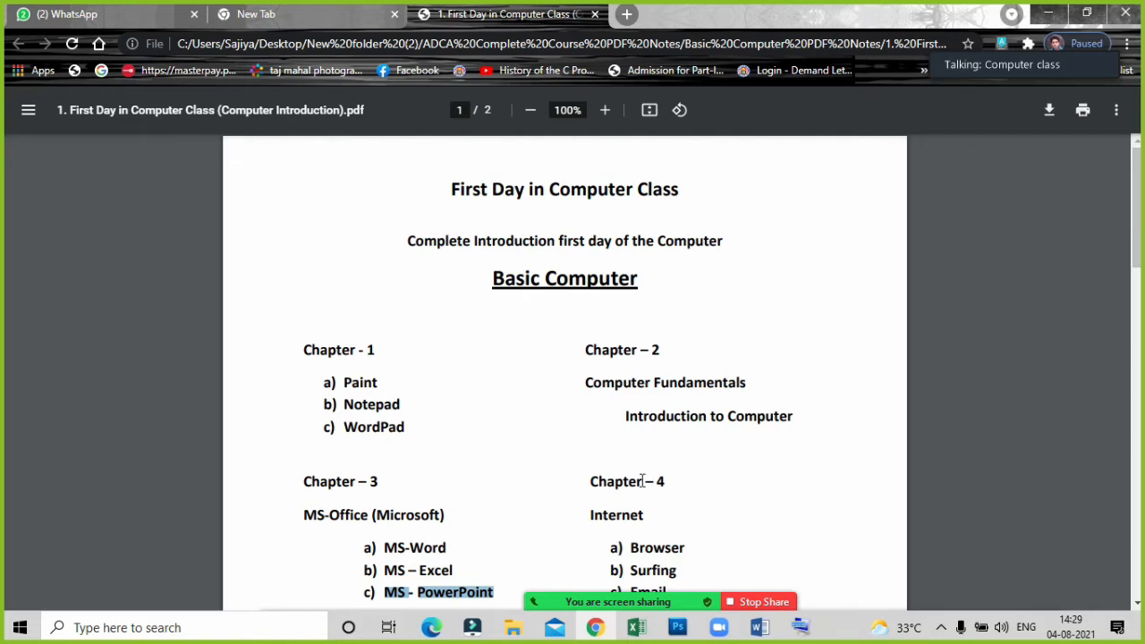
pyautogui.scroll(-1, 626, 480)
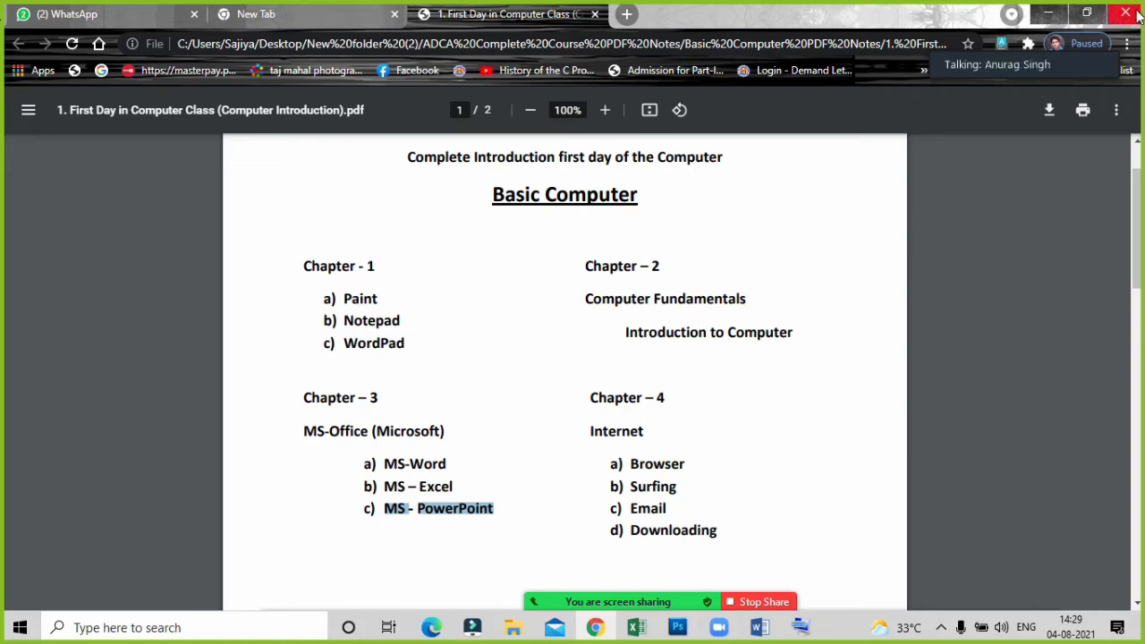
# Minimize the PDF's browser window and switch back to Document1 in Word.
pyautogui.click(1053, 14)
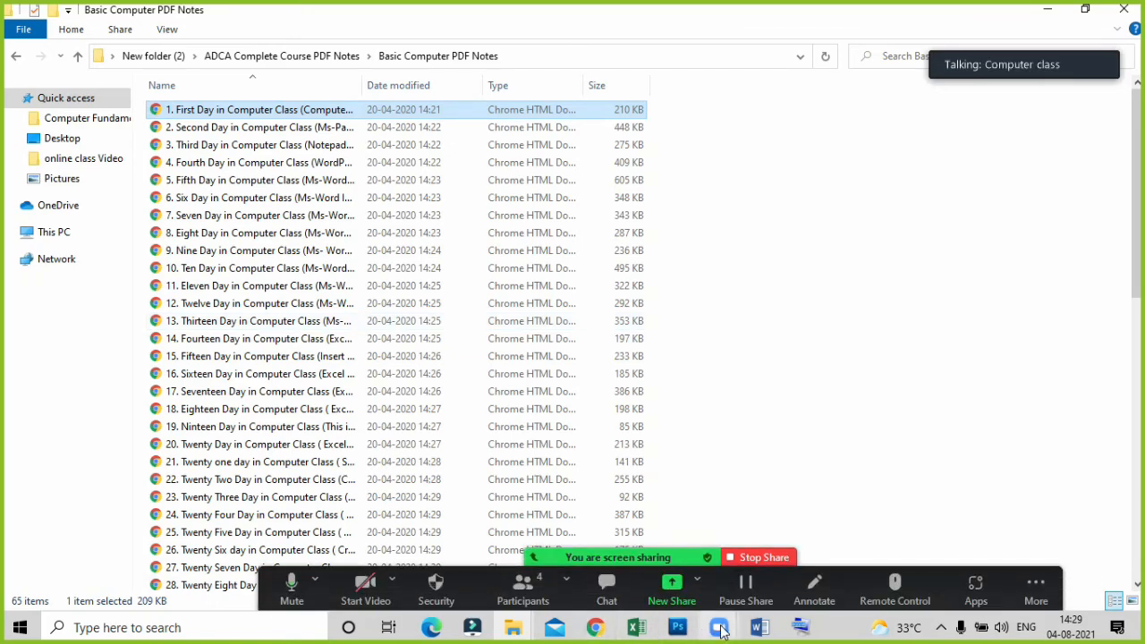
pyautogui.click(758, 629)
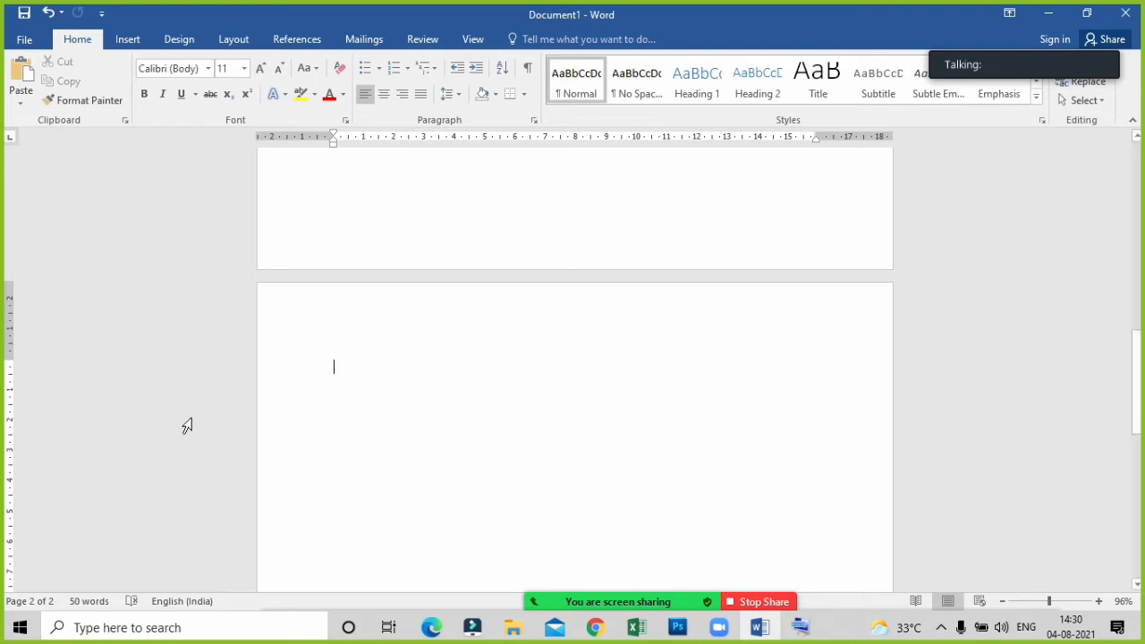
pyautogui.moveTo(568, 595)
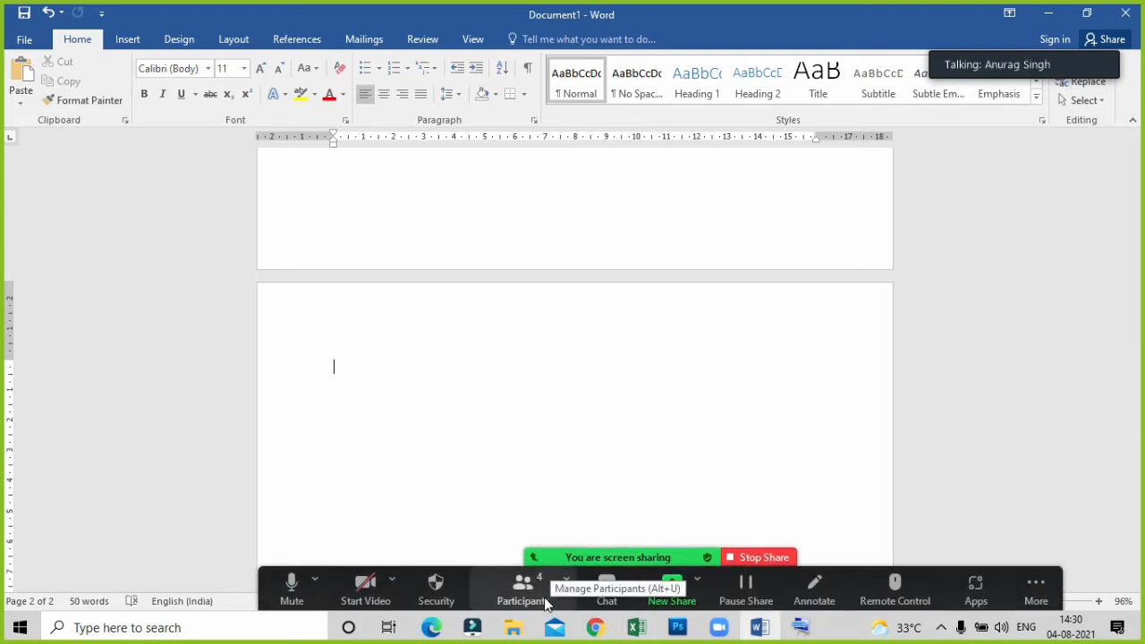
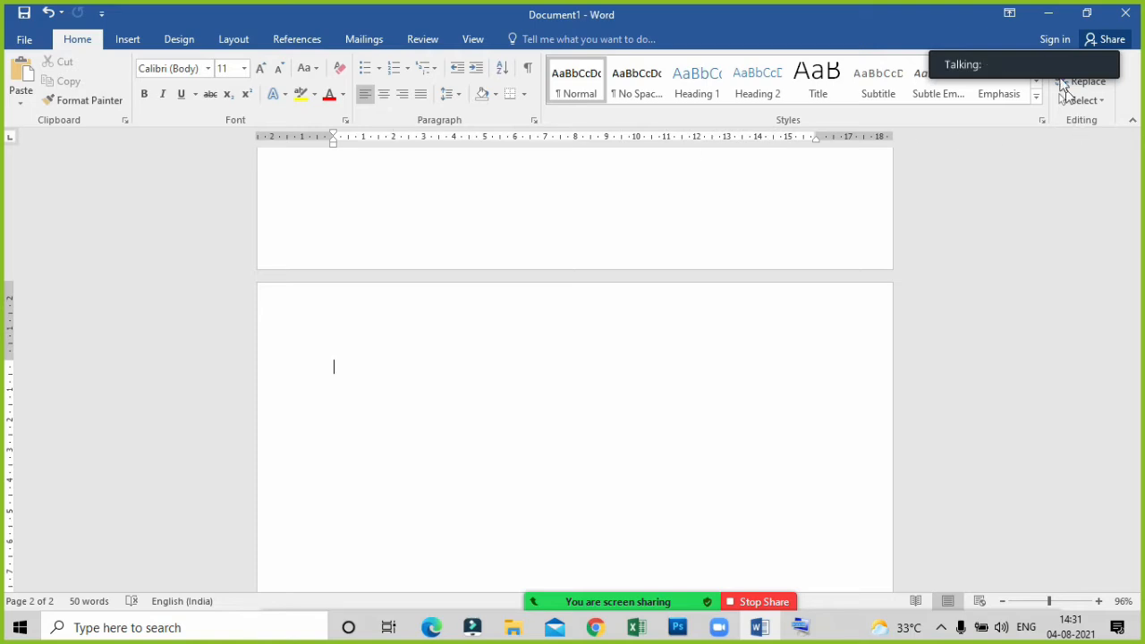
# Enter a lowercase sample first name on the second line of the blank second page.
pyautogui.moveTo(1037, 41); pyautogui.dragTo(892, 24)
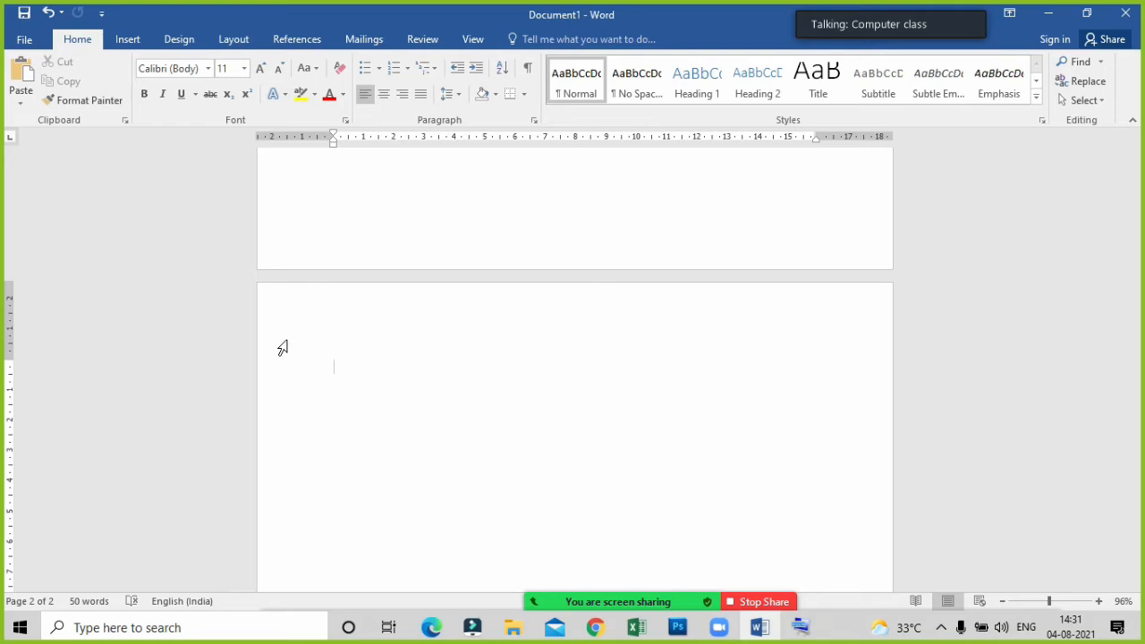
pyautogui.click(372, 391)
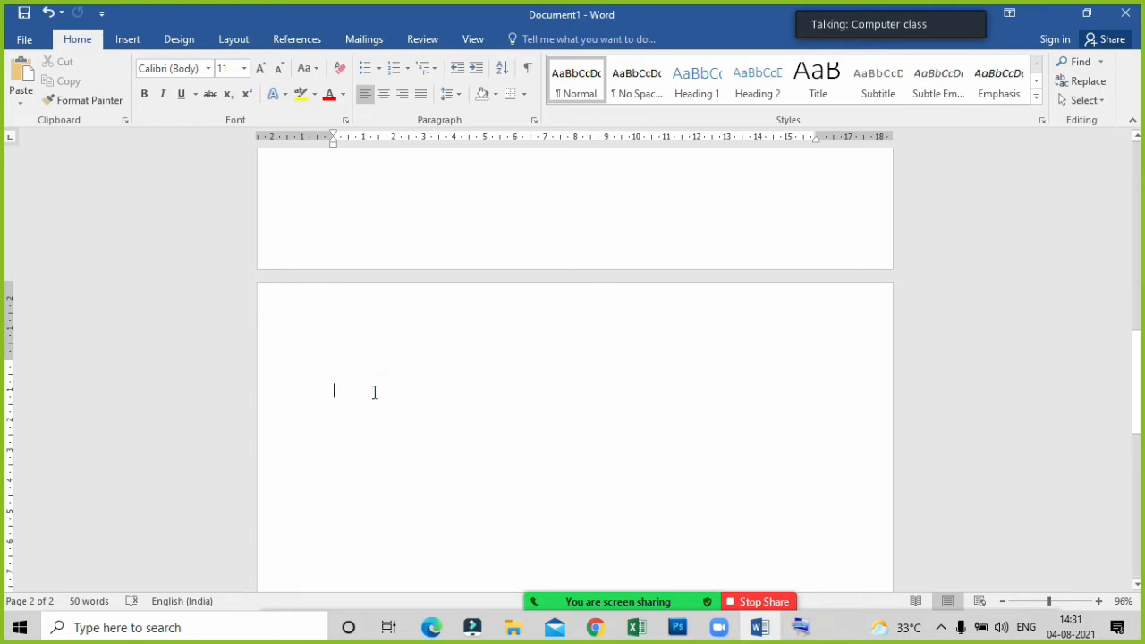
pyautogui.write('ak')
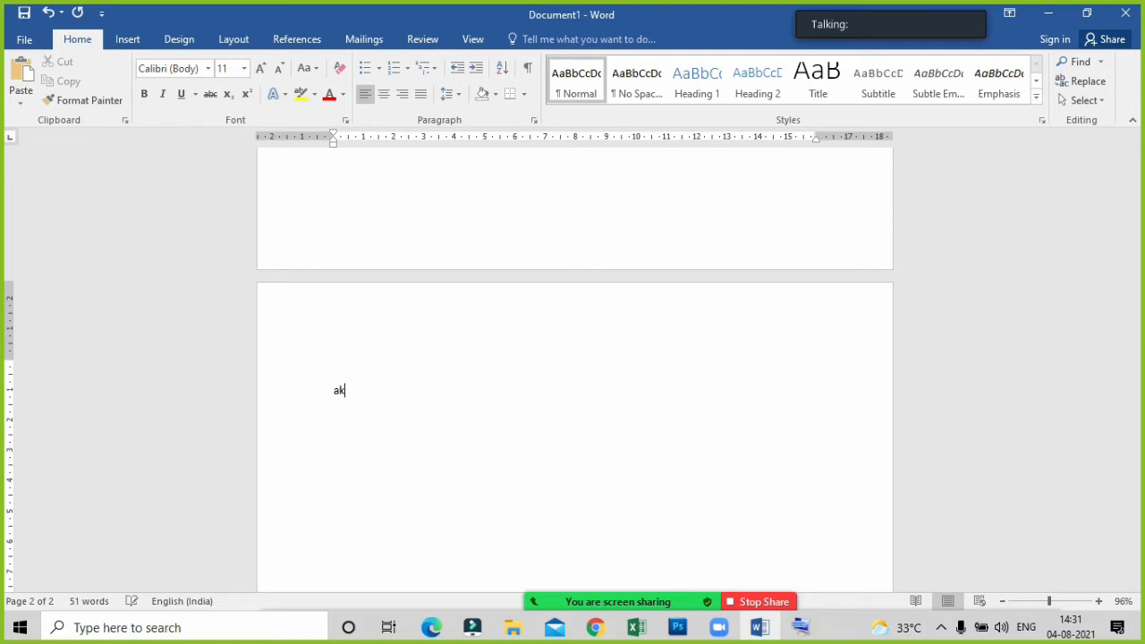
pyautogui.write('ash')
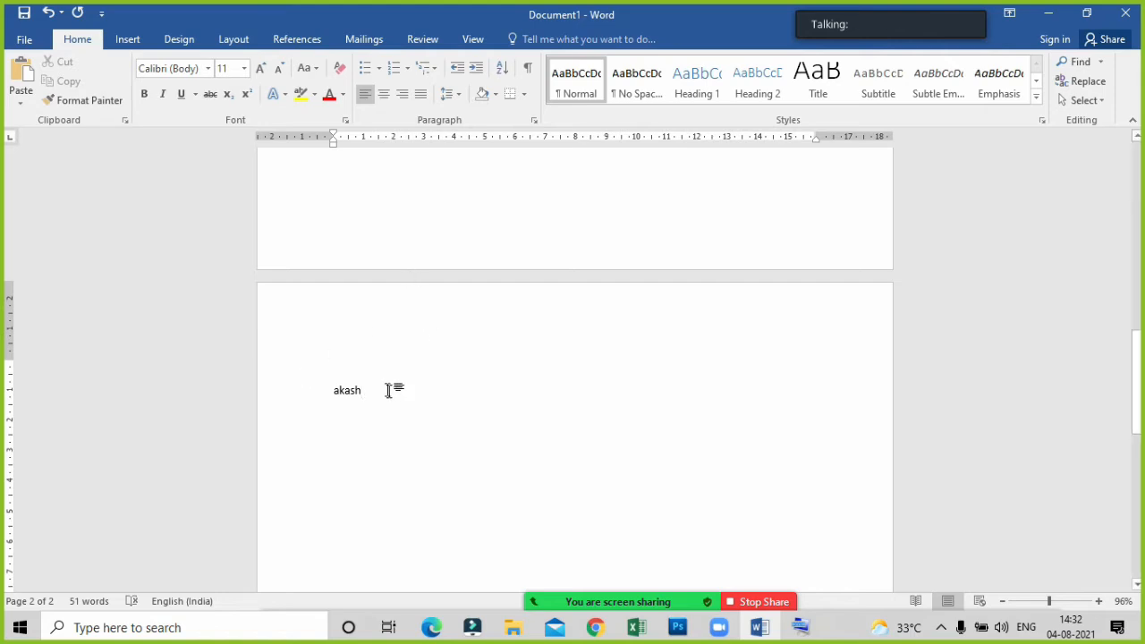
# Copy the sample name and paste it a few lines below the original, with the on-screen keyboard displayed.
pyautogui.moveTo(376, 390); pyautogui.dragTo(331, 393)
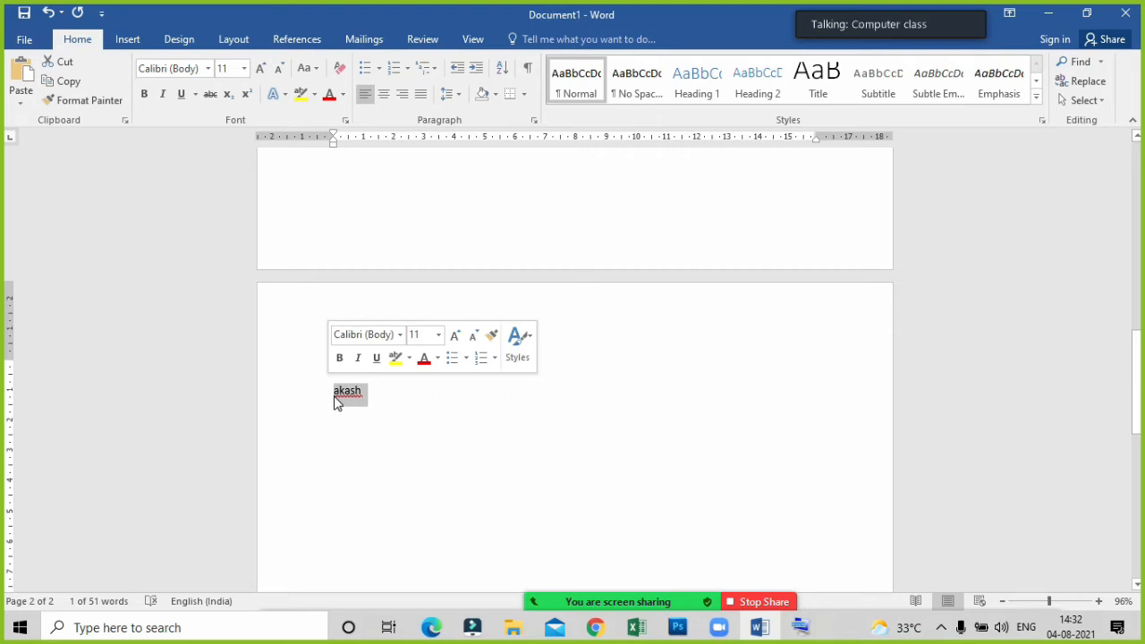
pyautogui.click(56, 85)
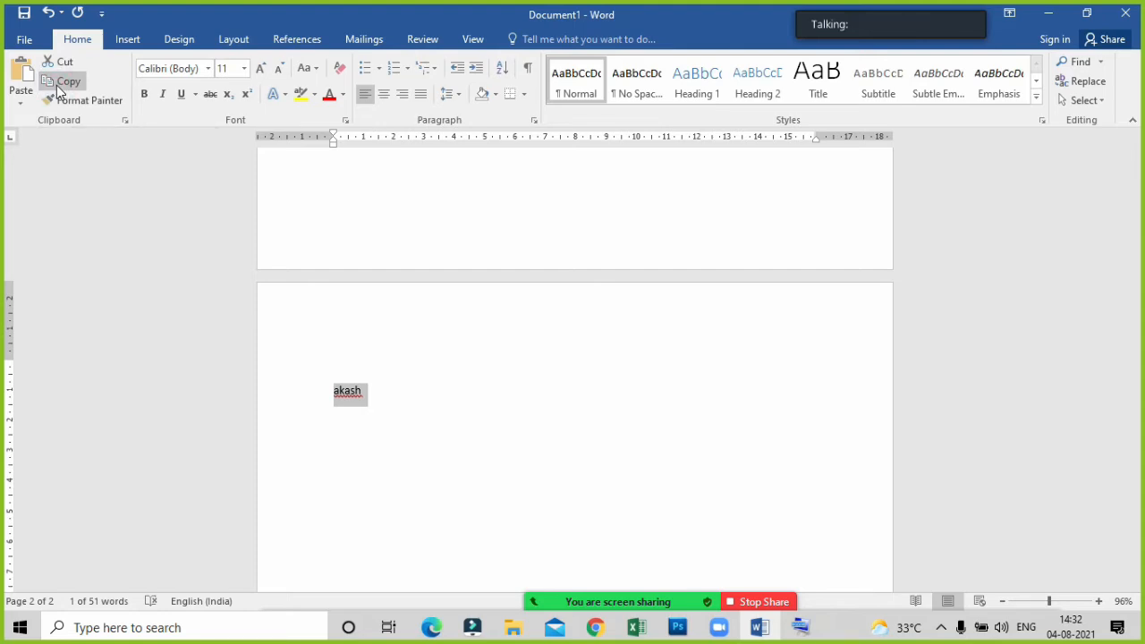
pyautogui.click(380, 394)
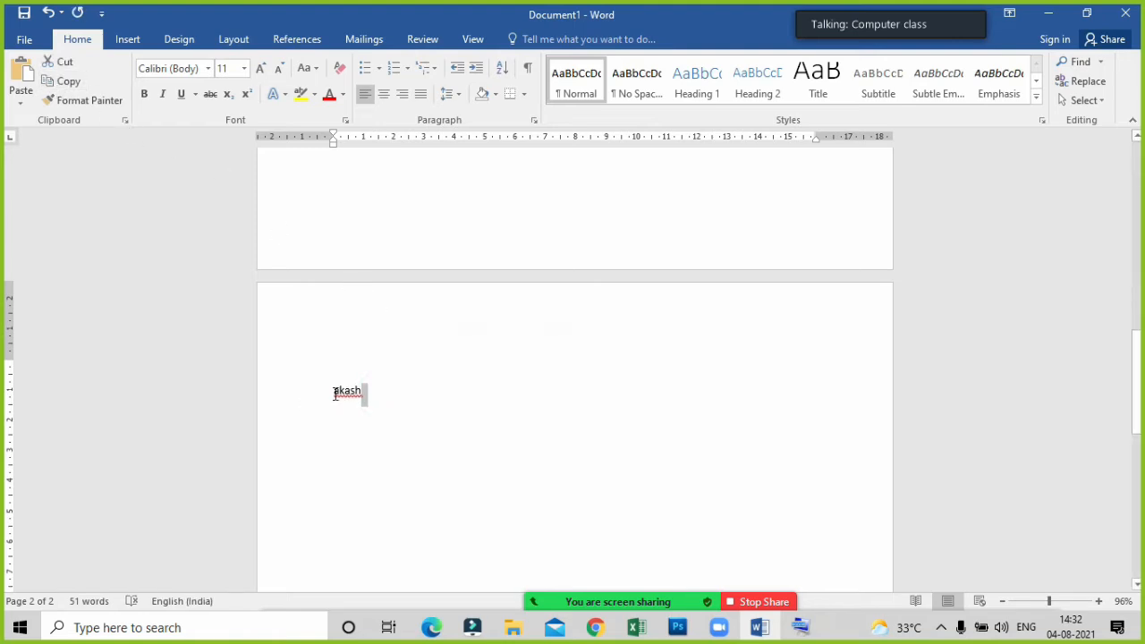
pyautogui.click(387, 408)
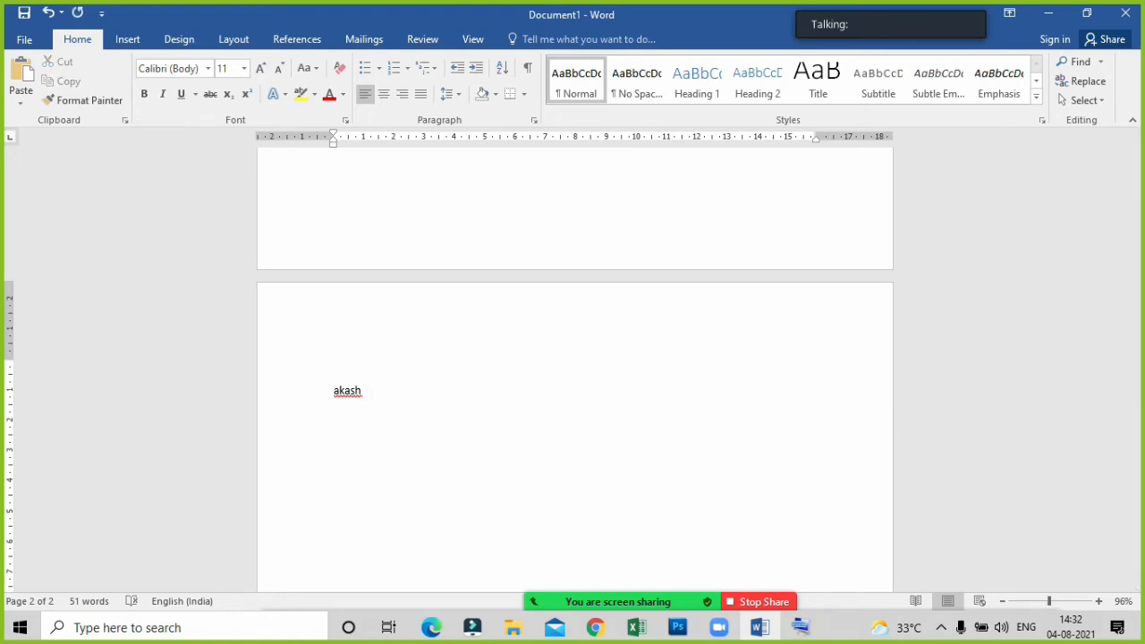
pyautogui.click(800, 626)
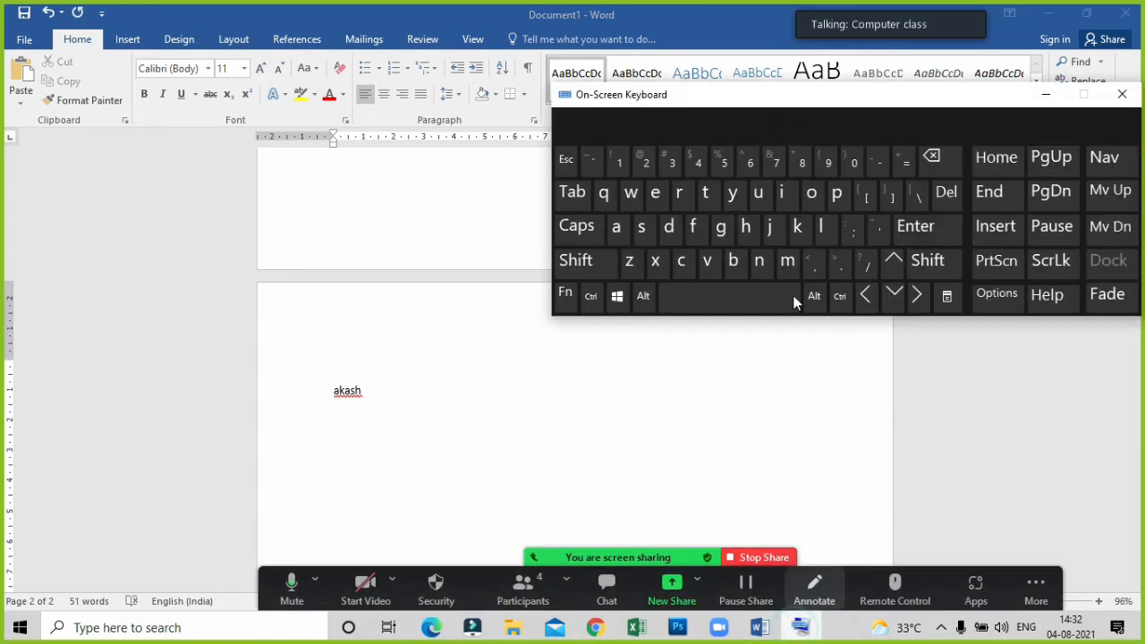
pyautogui.click(360, 442)
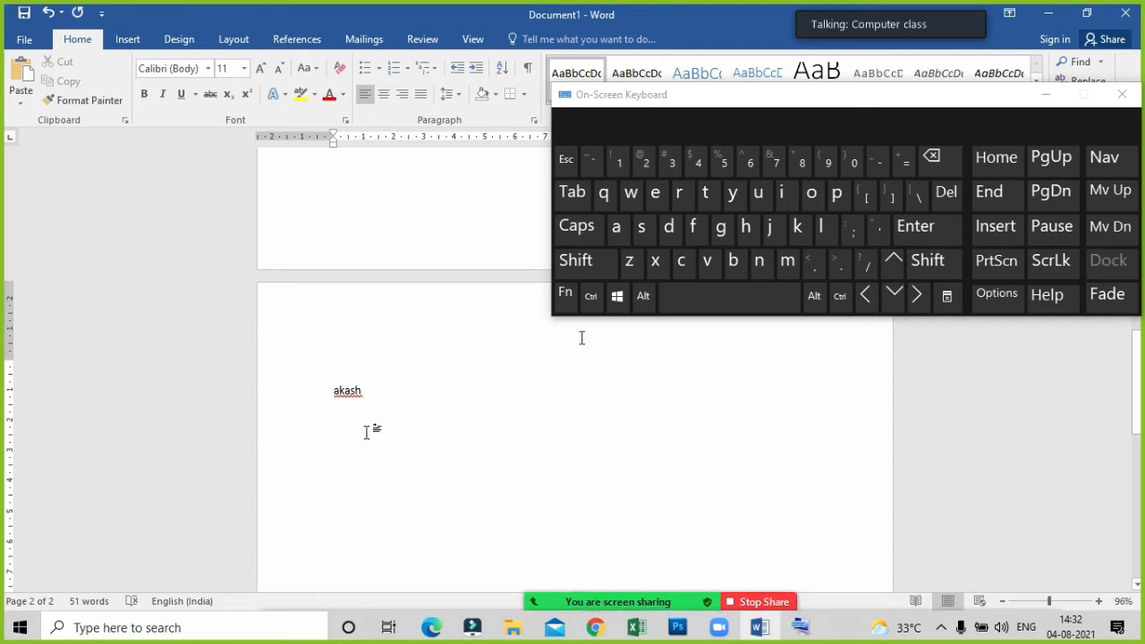
pyautogui.click(909, 238)
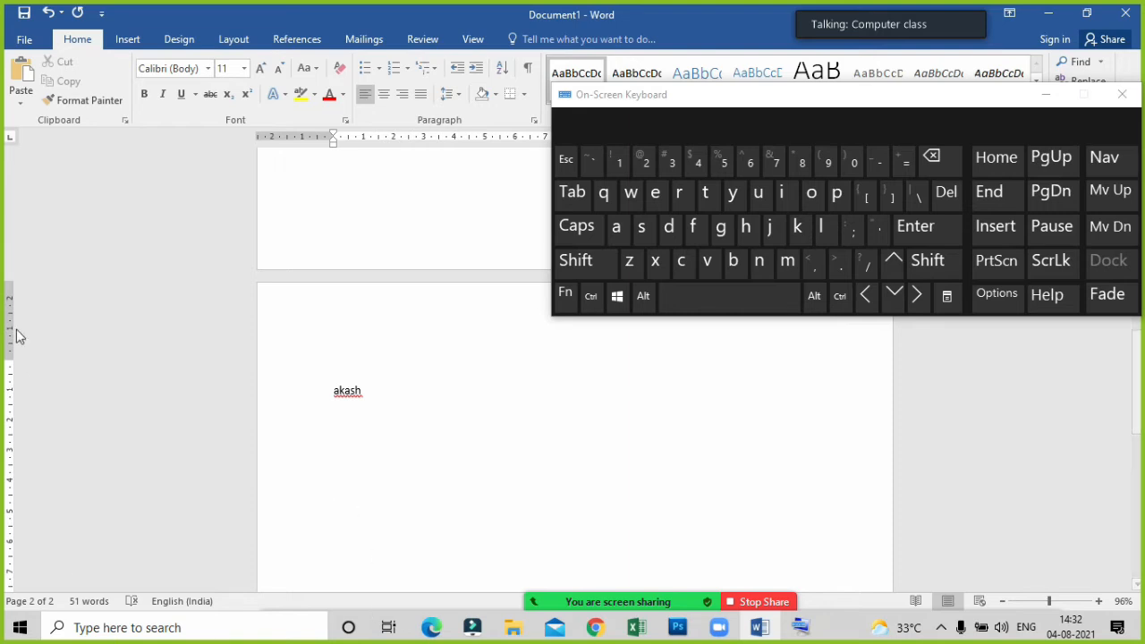
pyautogui.click(22, 79)
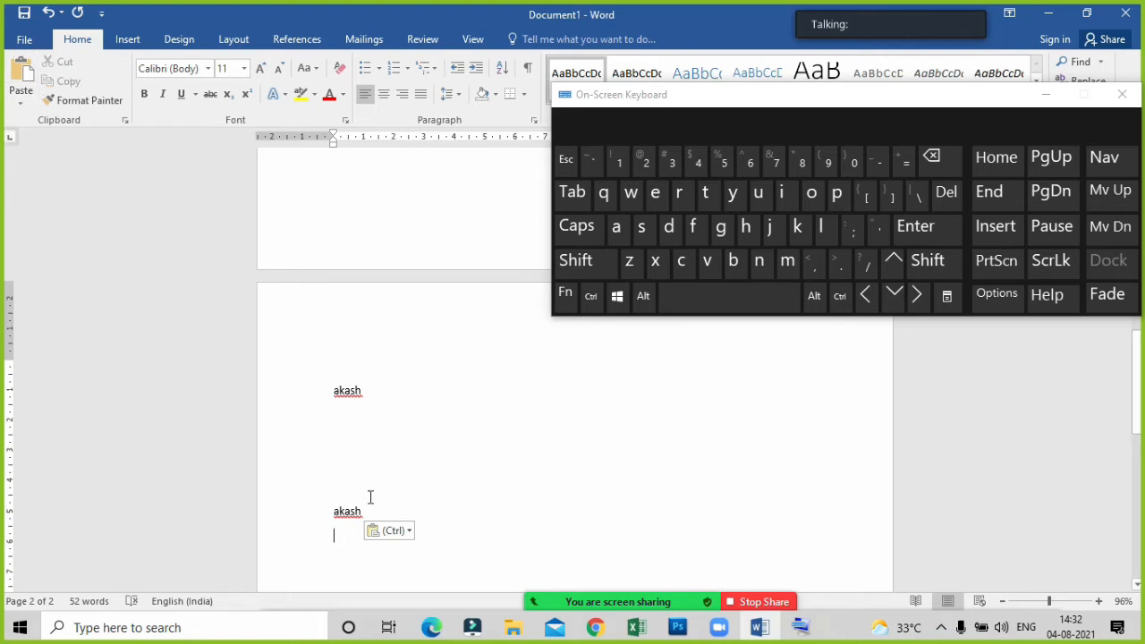
# Delete the pasted copy of the name together with the blank lines above it.
pyautogui.click(314, 501)
pyautogui.moveTo(367, 513); pyautogui.dragTo(286, 424)
pyautogui.press('Delete')
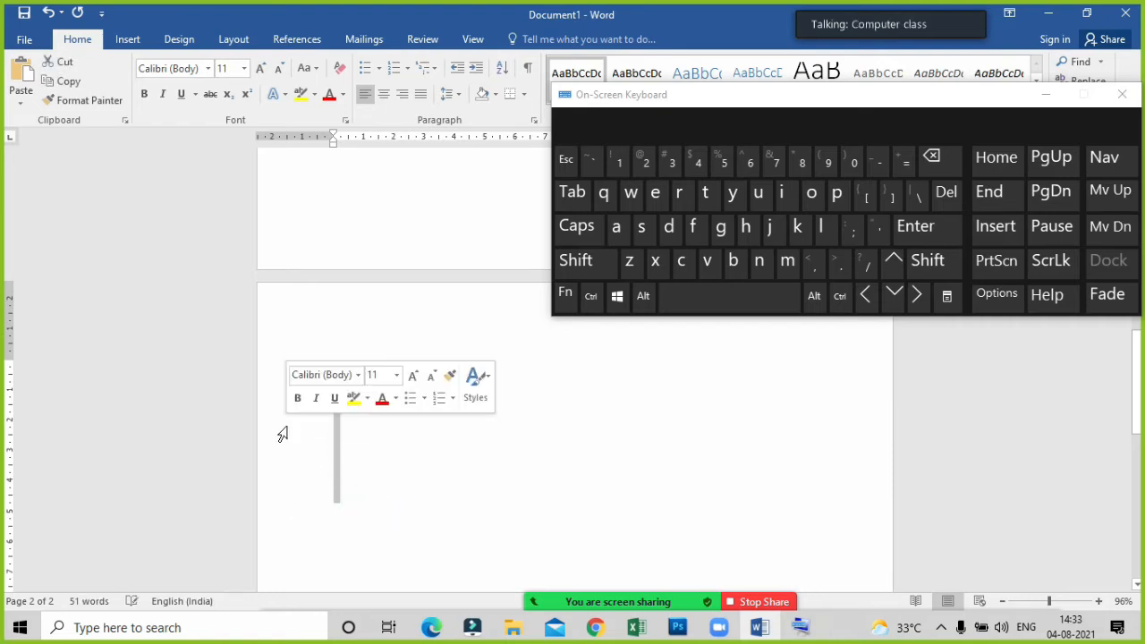
pyautogui.press('Delete')
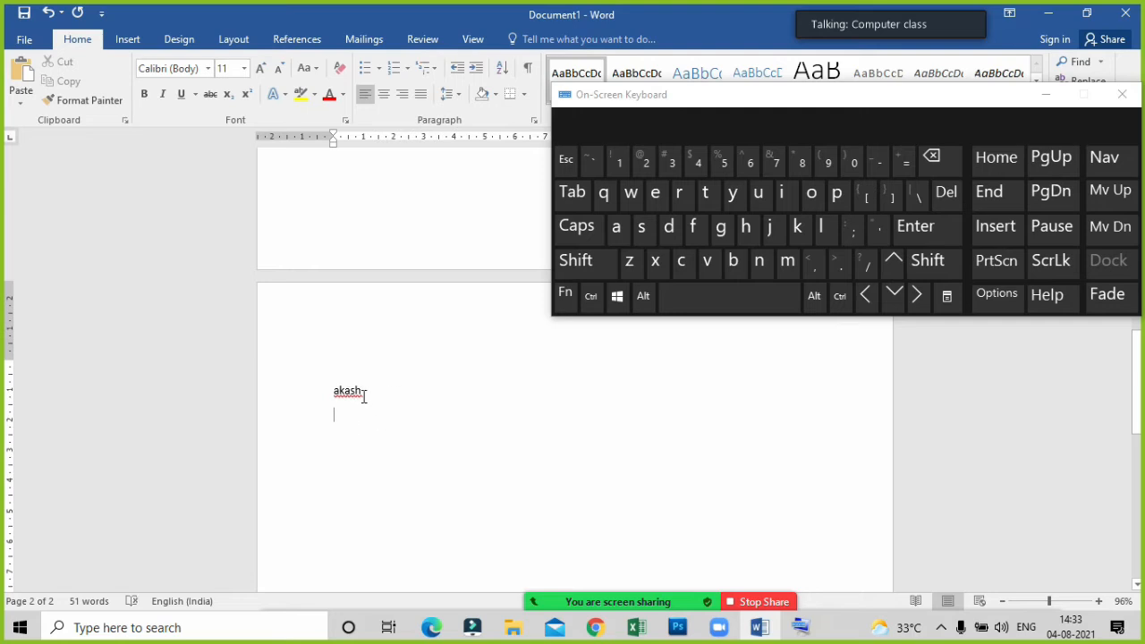
# Cut the remaining sample name, minimize the on-screen keyboard and paste the name further down the second page.
pyautogui.moveTo(361, 394); pyautogui.dragTo(319, 391)
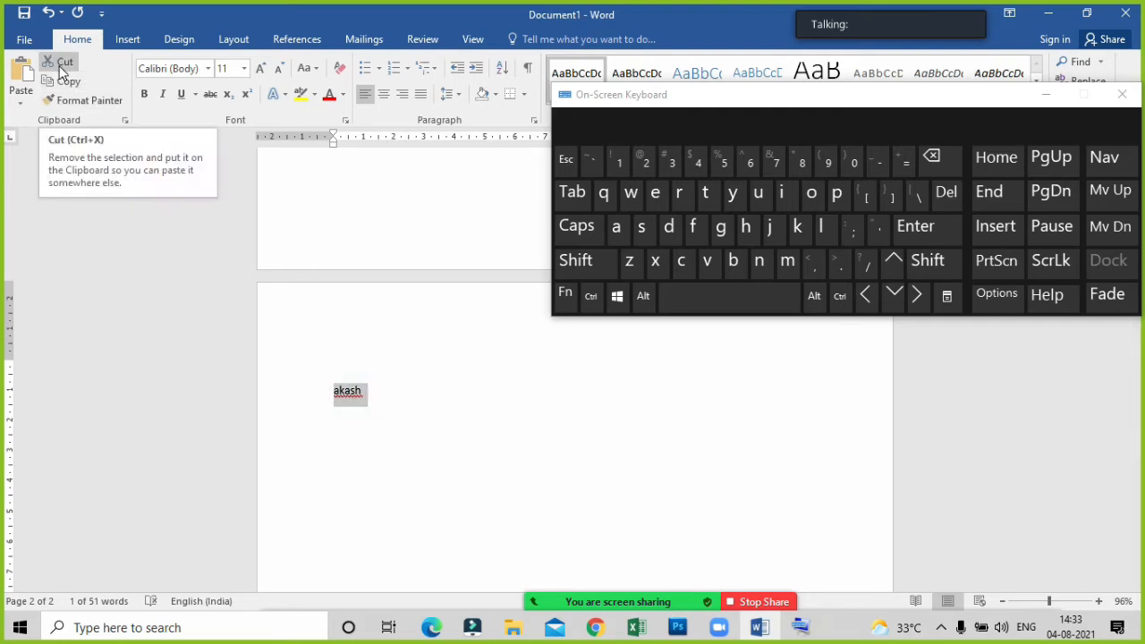
pyautogui.click(60, 68)
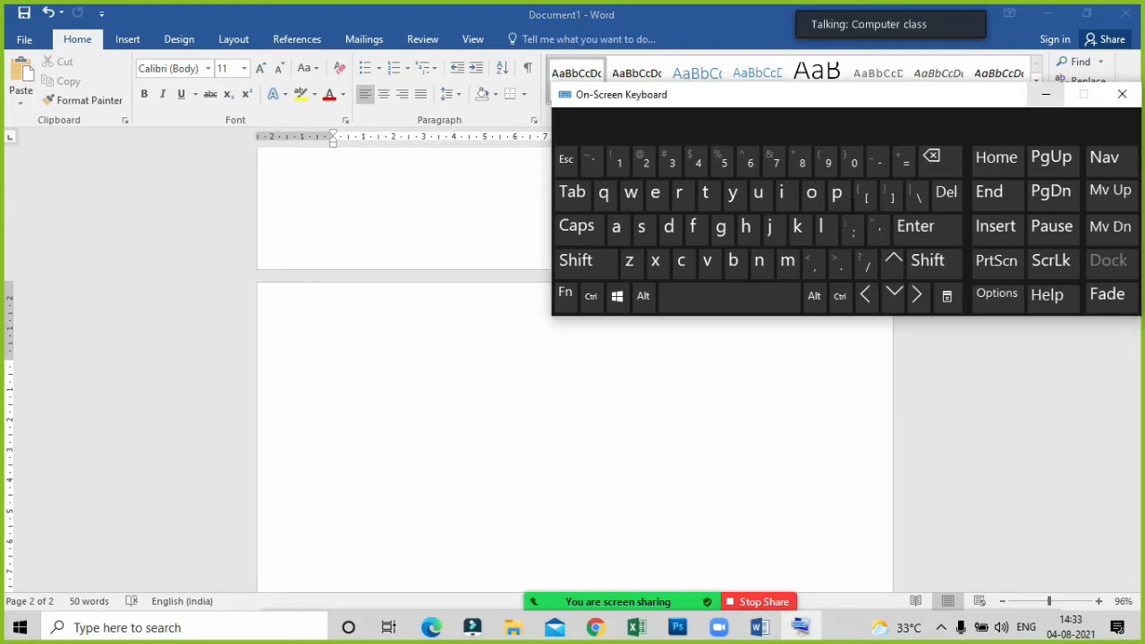
pyautogui.click(1047, 95)
pyautogui.click(363, 438)
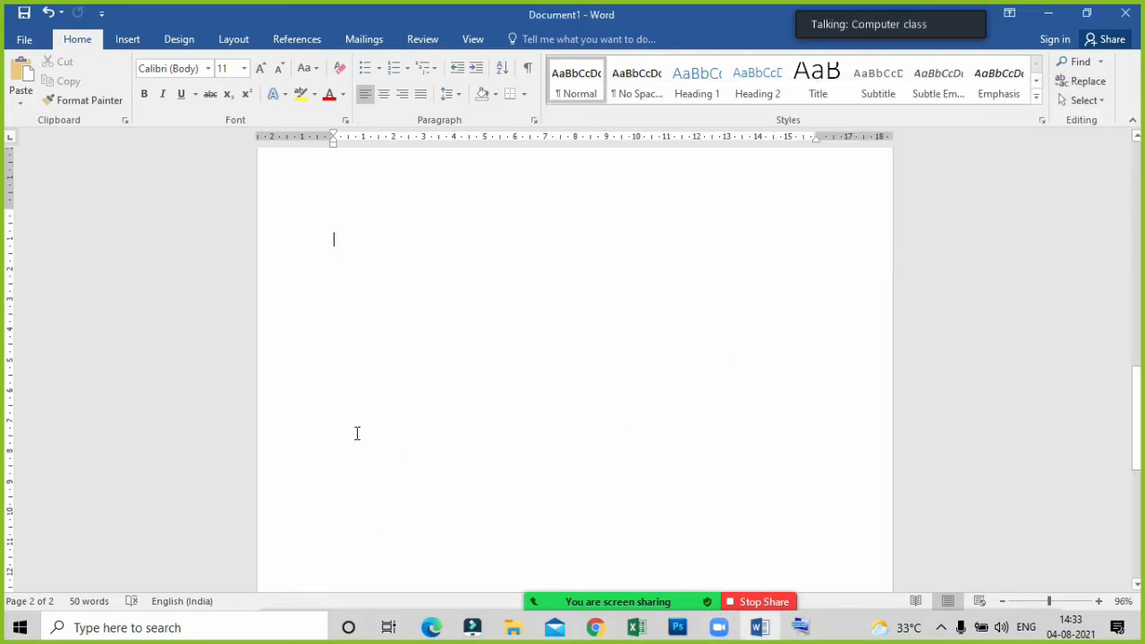
pyautogui.click(357, 433)
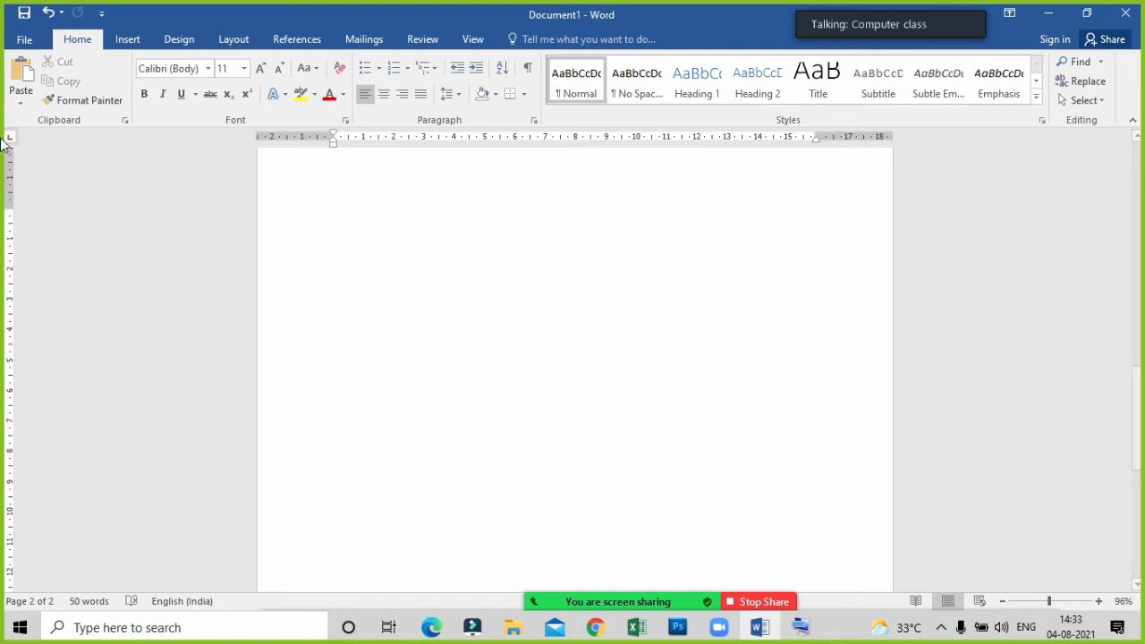
pyautogui.click(27, 74)
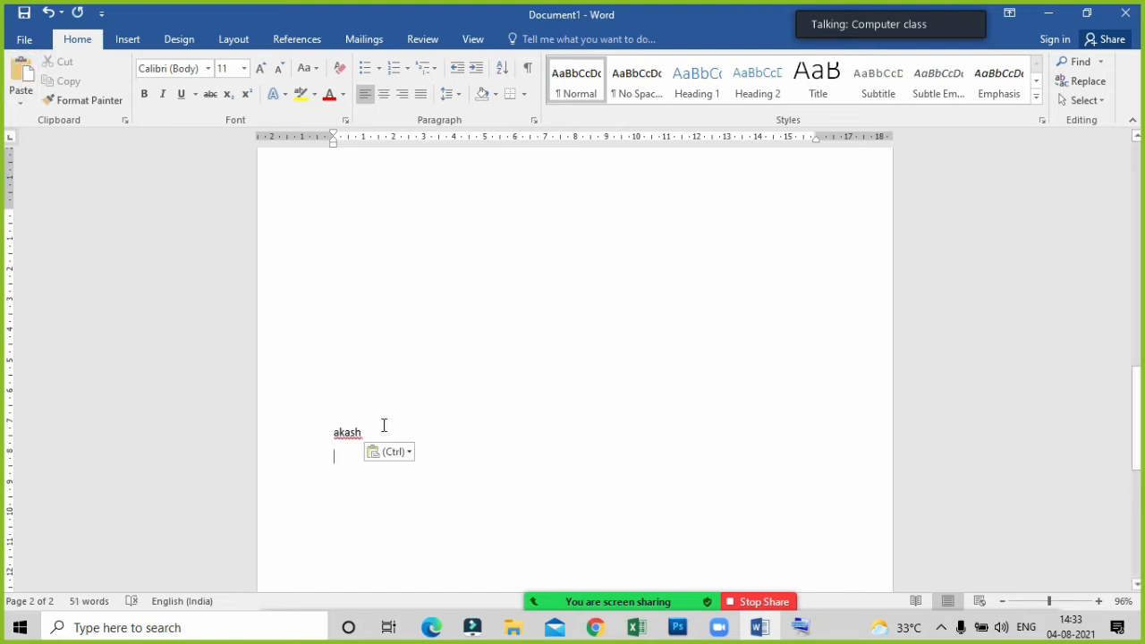
# Ask the muted participant to unmute from the meeting's participant list, and minimize the list.
pyautogui.scroll(1, 383, 424)
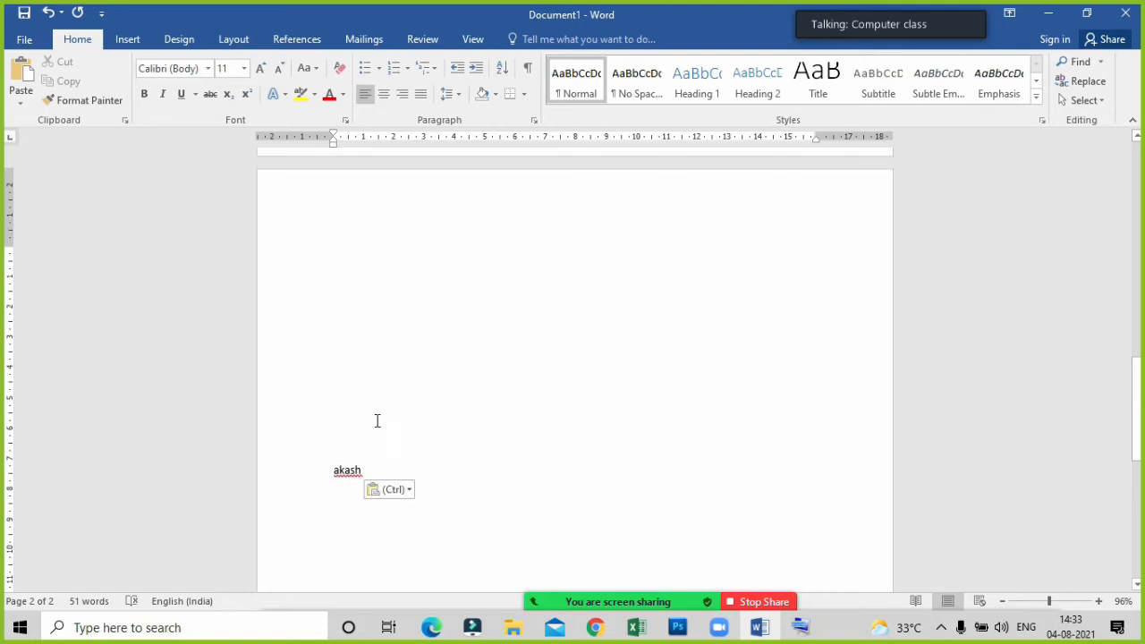
pyautogui.scroll(2, 567, 483)
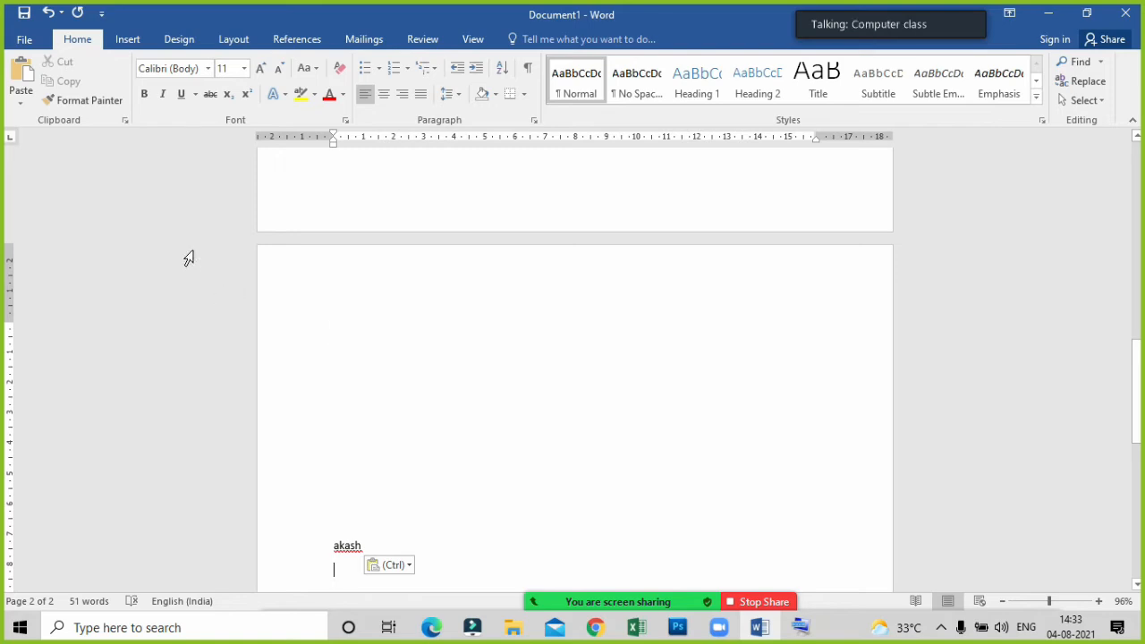
pyautogui.moveTo(557, 606)
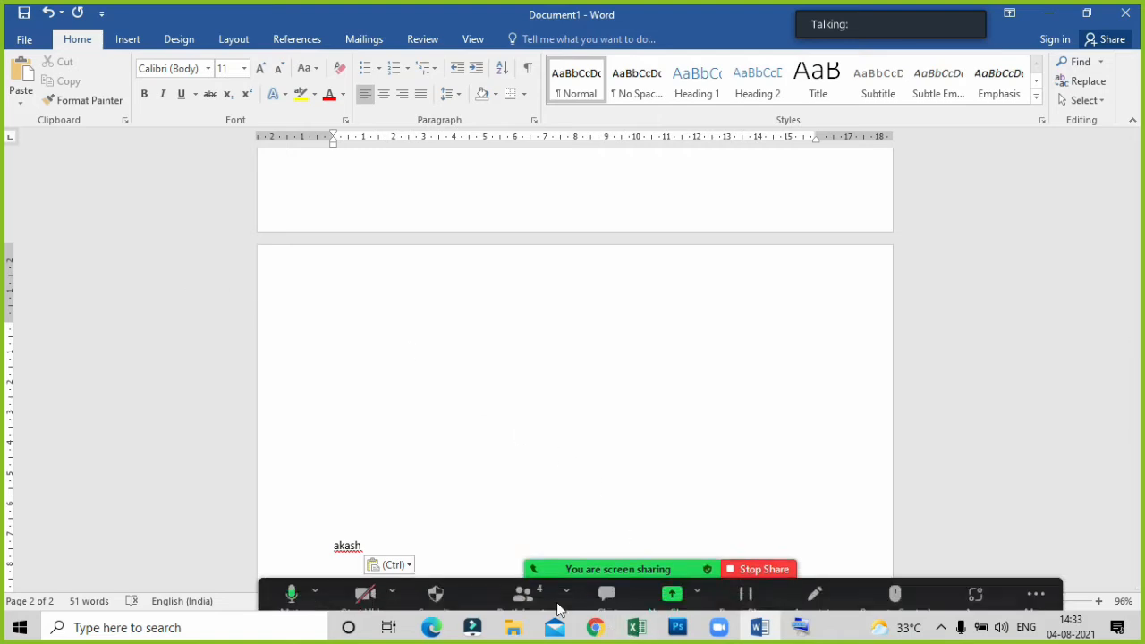
pyautogui.click(530, 592)
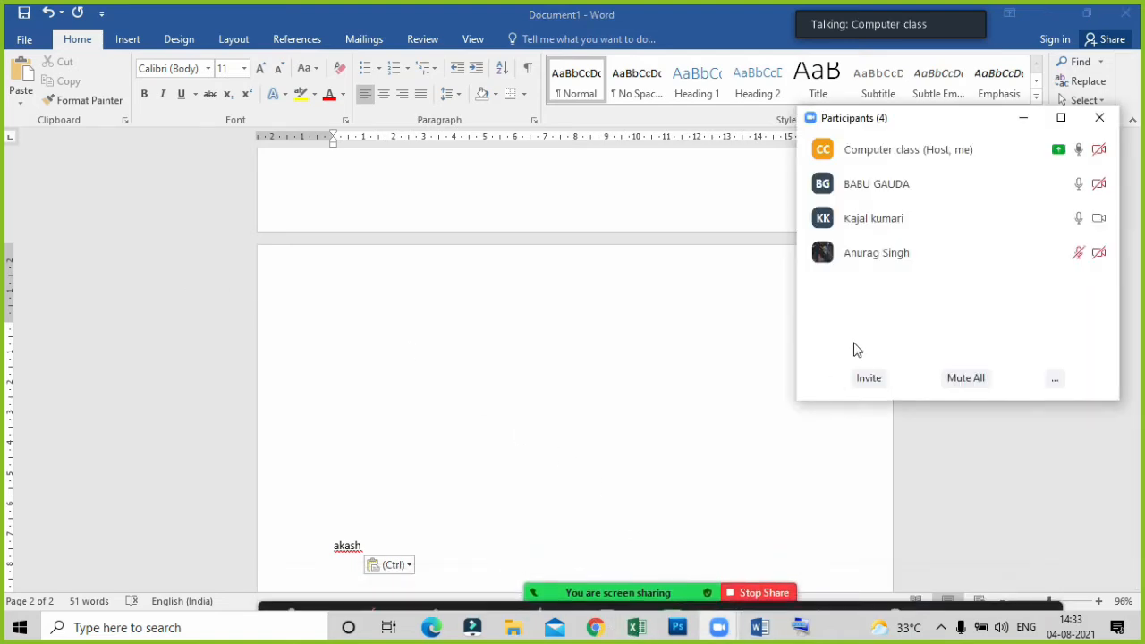
pyautogui.click(1031, 250)
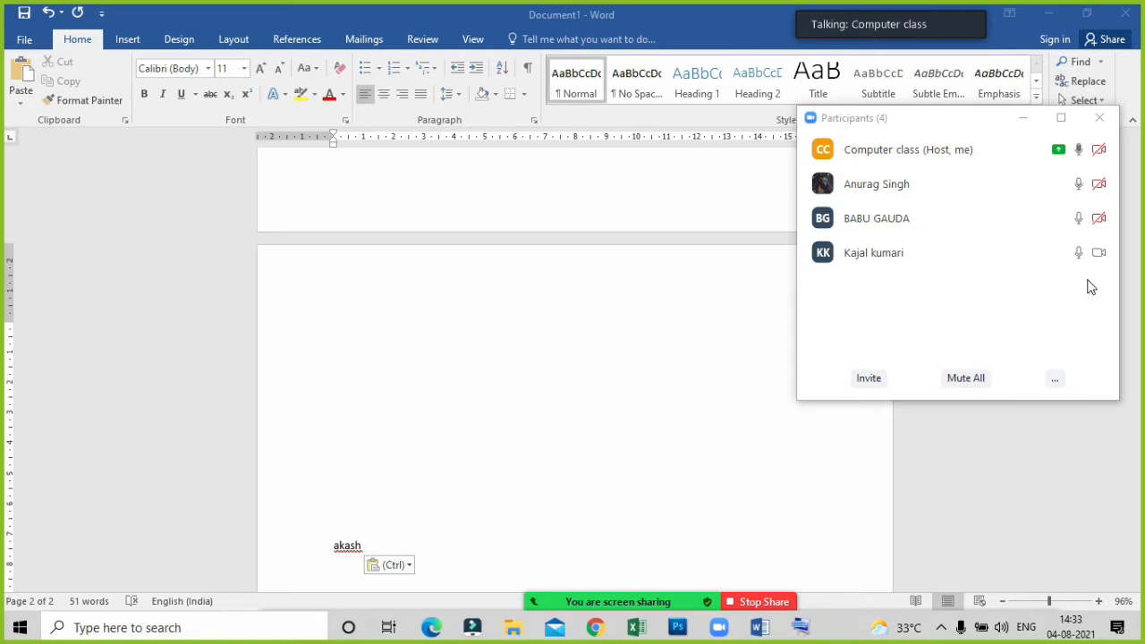
pyautogui.moveTo(1003, 151)
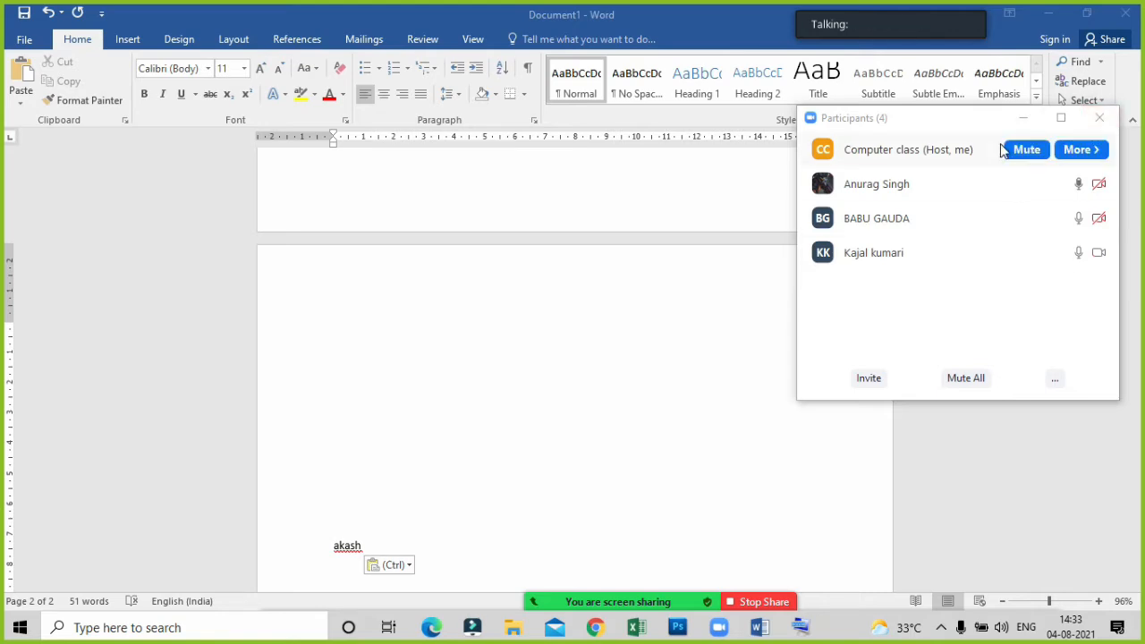
pyautogui.click(1020, 117)
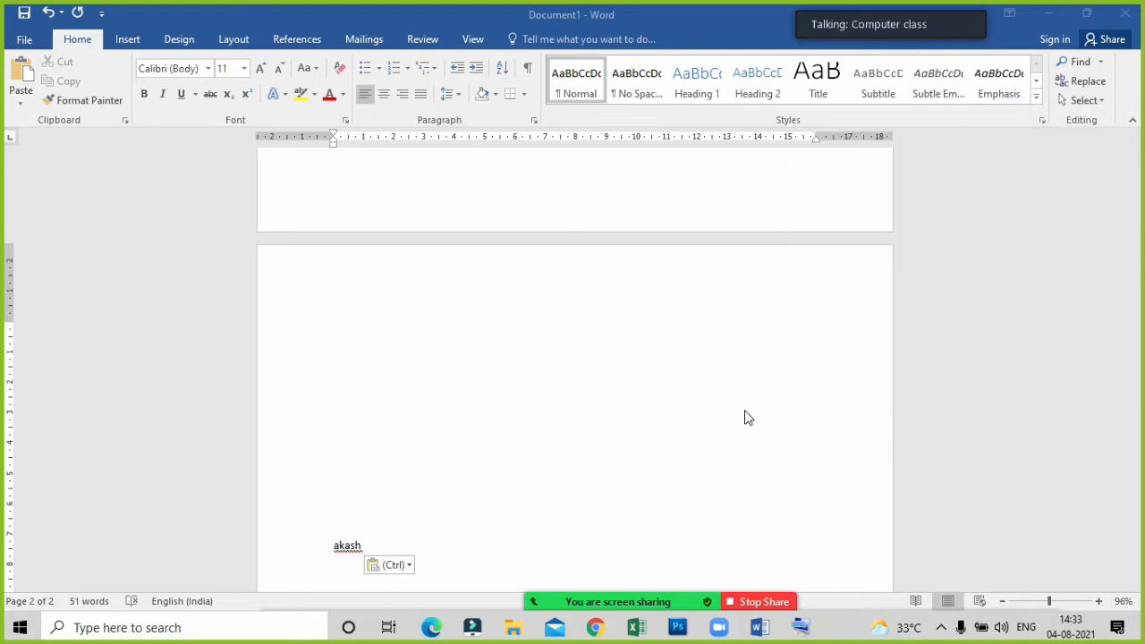
# Undo the recent edits one by one, back to before the copied name was first pasted.
pyautogui.click(425, 533)
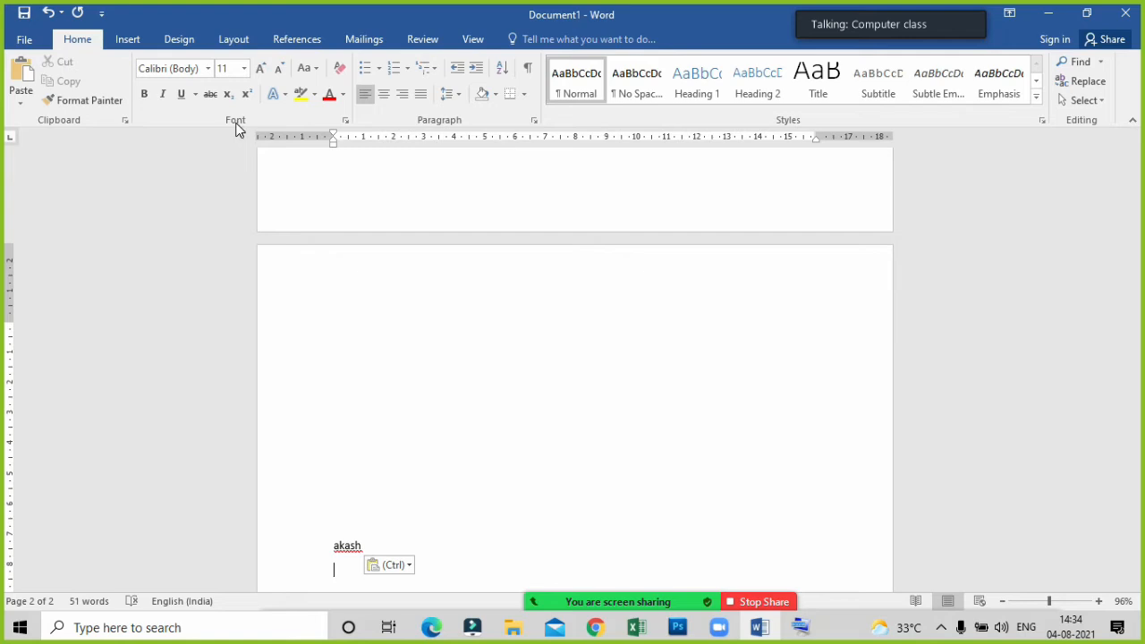
pyautogui.click(378, 475)
pyautogui.click(398, 529)
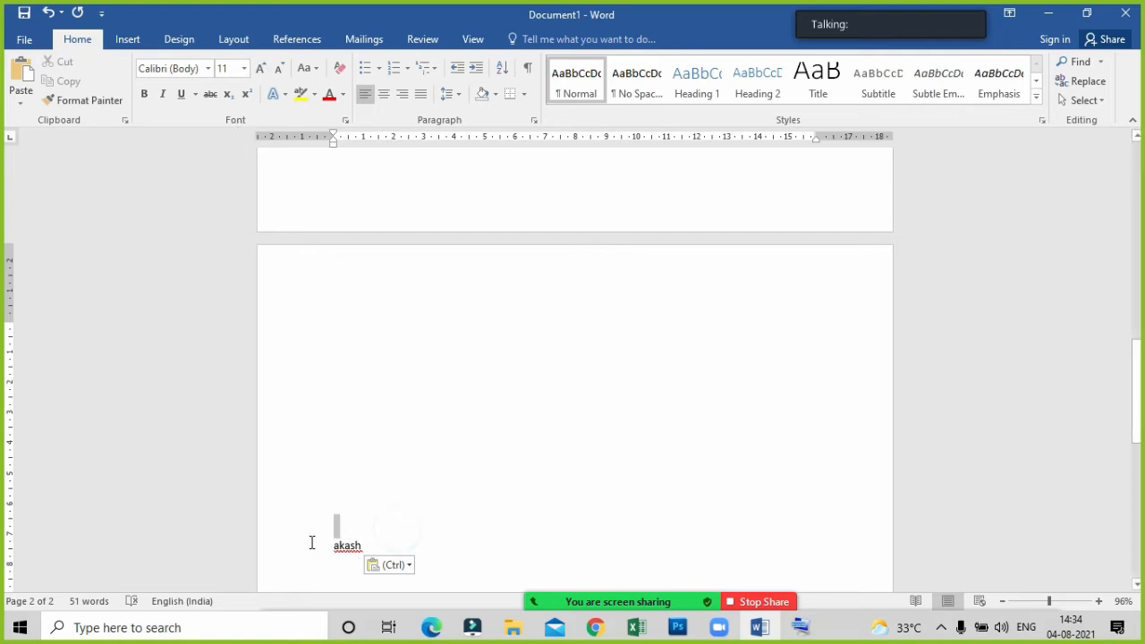
pyautogui.hotkey('ctrl', 'z')
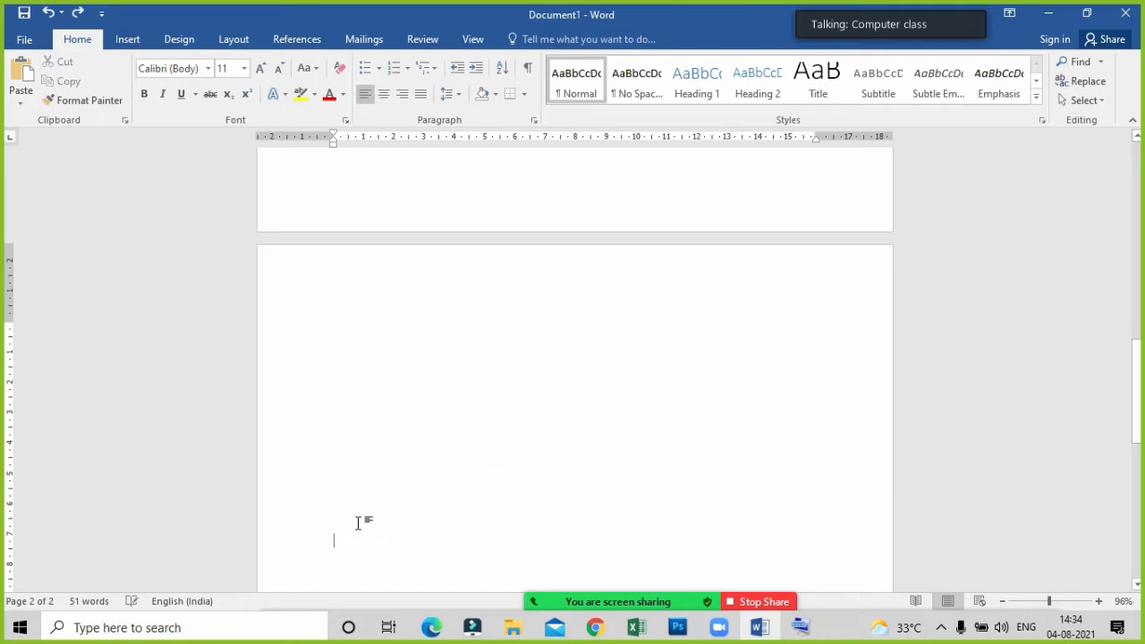
pyautogui.hotkey('ctrl', 'z')
pyautogui.hotkey('ctrl', 'z')
pyautogui.hotkey('ctrl', 'z')
pyautogui.hotkey('ctrl', 'z')
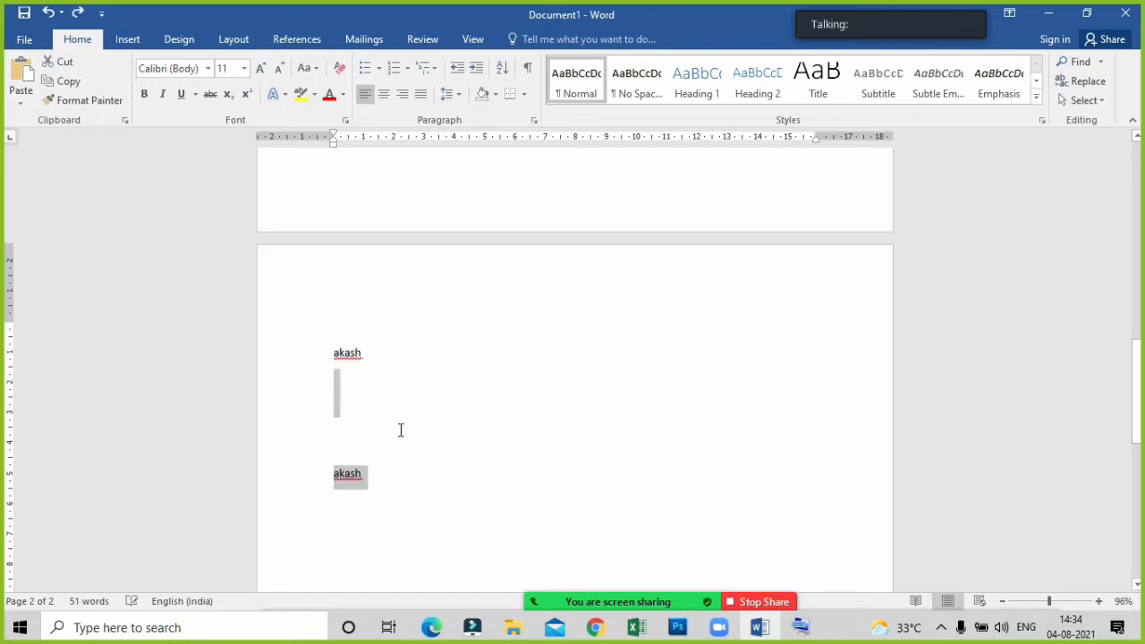
pyautogui.hotkey('ctrl', 'z')
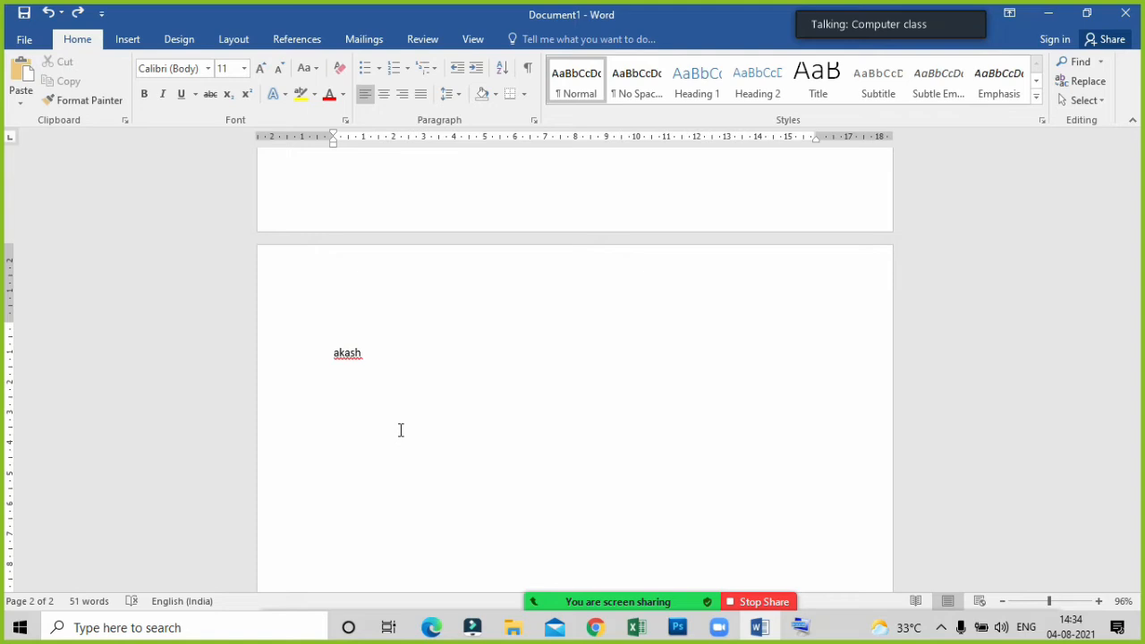
# Write the shortcut label "CTRL + Z" a few lines below the sample name and highlight it briefly.
pyautogui.write('CTRLz')
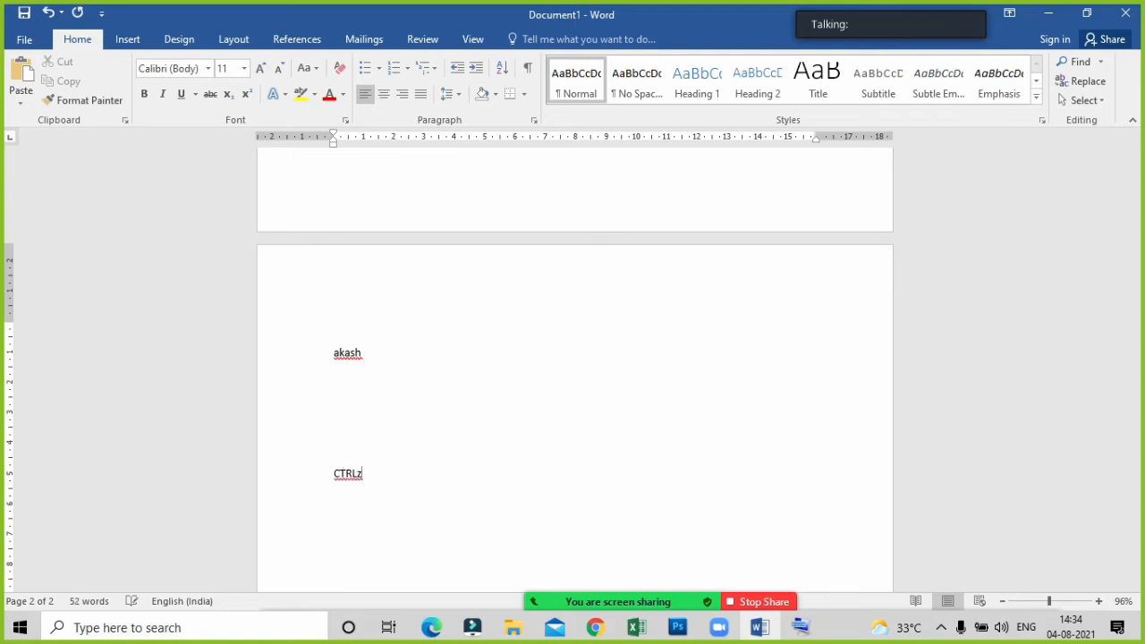
pyautogui.press('BackSpace')
pyautogui.press('BackSpace')
pyautogui.press('BackSpace')
pyautogui.write('L + Z')
pyautogui.click(314, 475)
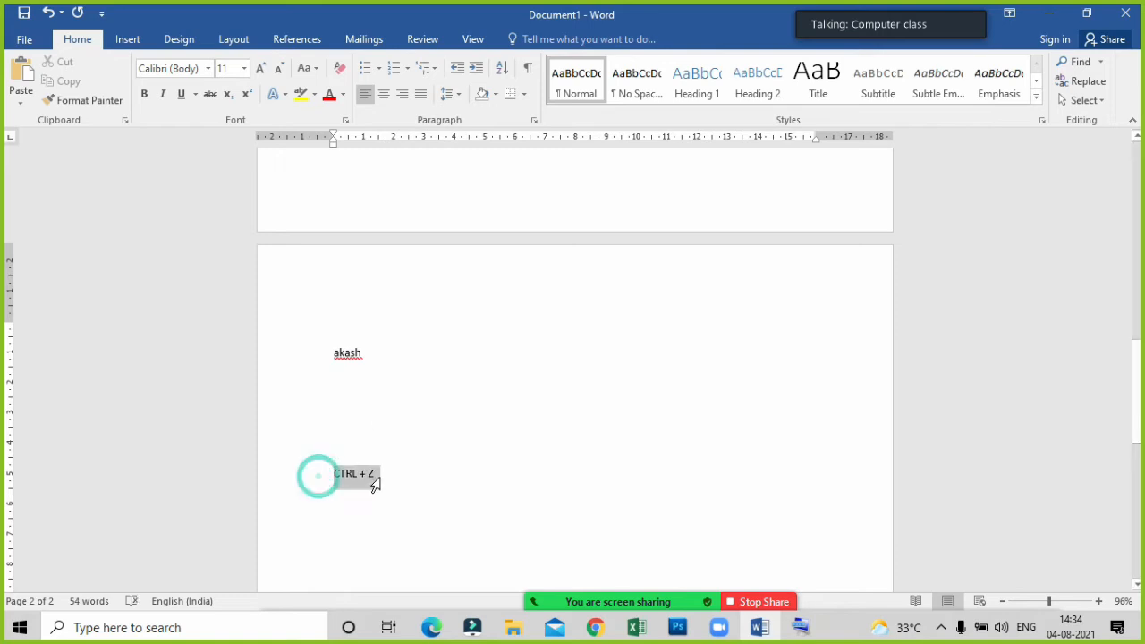
pyautogui.click(471, 484)
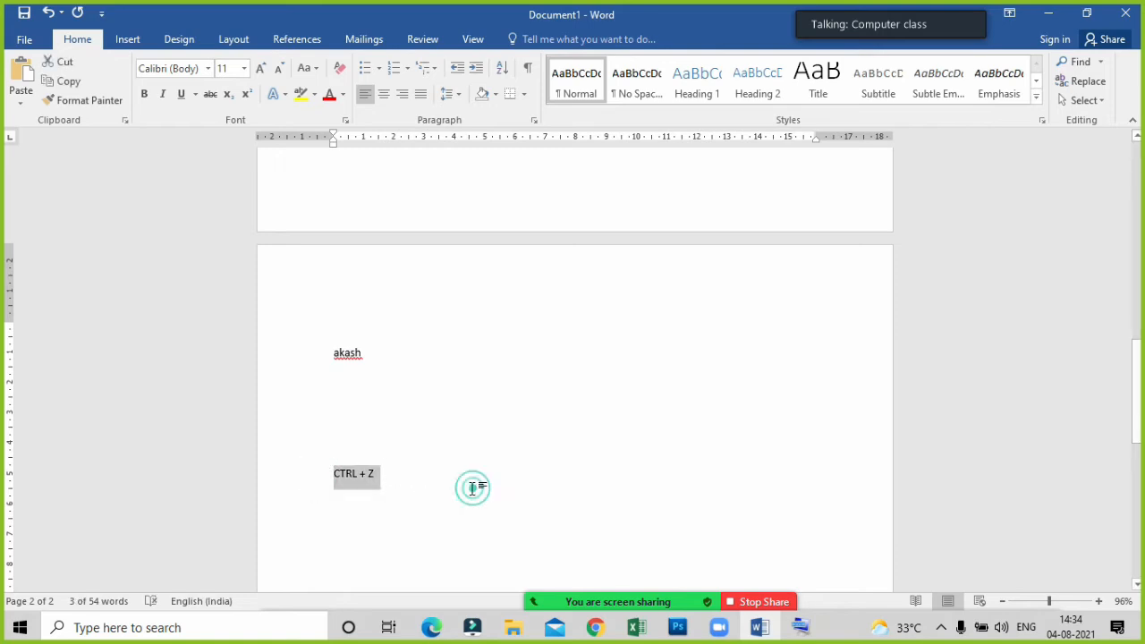
# Bring up the on-screen keyboard and use it to undo the recent edits, back to the end of the PAGE COLOR line.
pyautogui.click(801, 627)
pyautogui.click(534, 439)
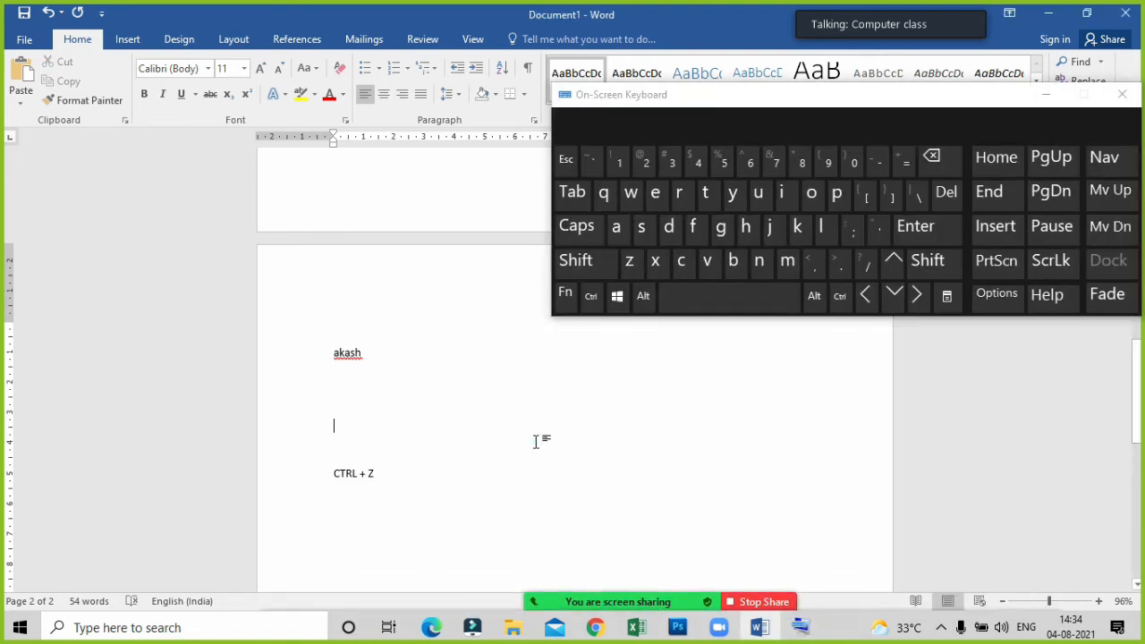
pyautogui.click(592, 298)
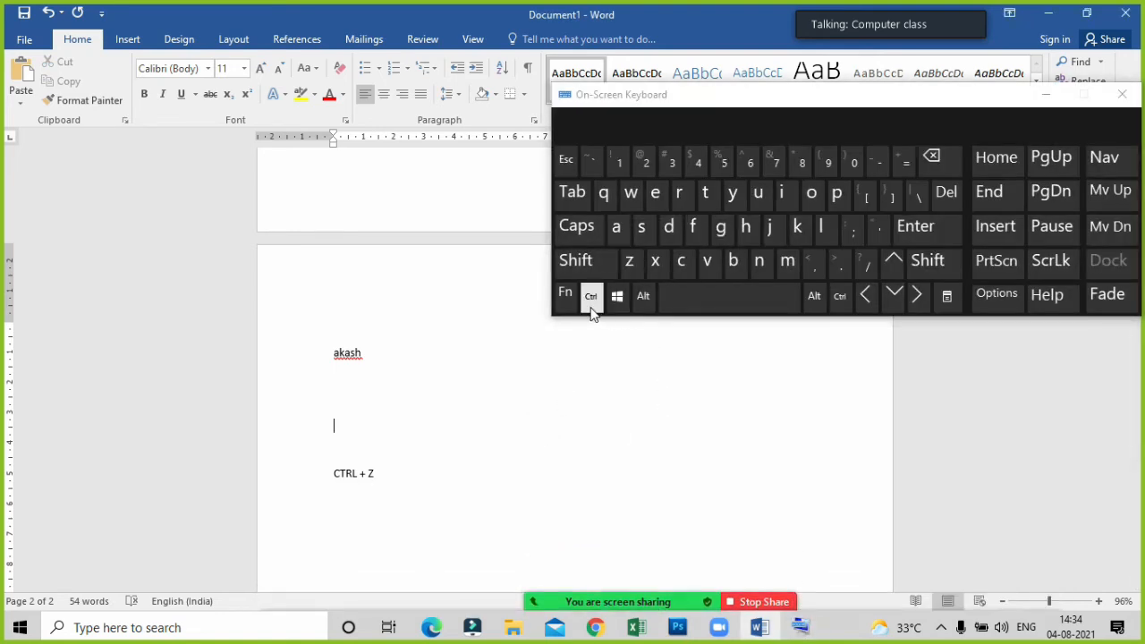
pyautogui.click(630, 270)
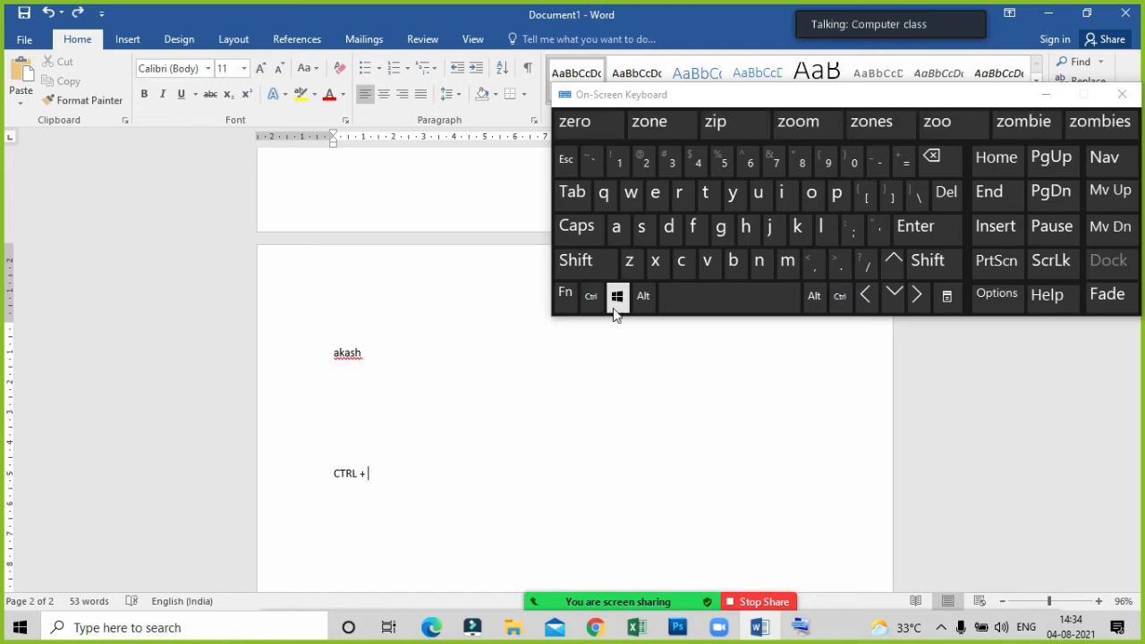
pyautogui.click(591, 296)
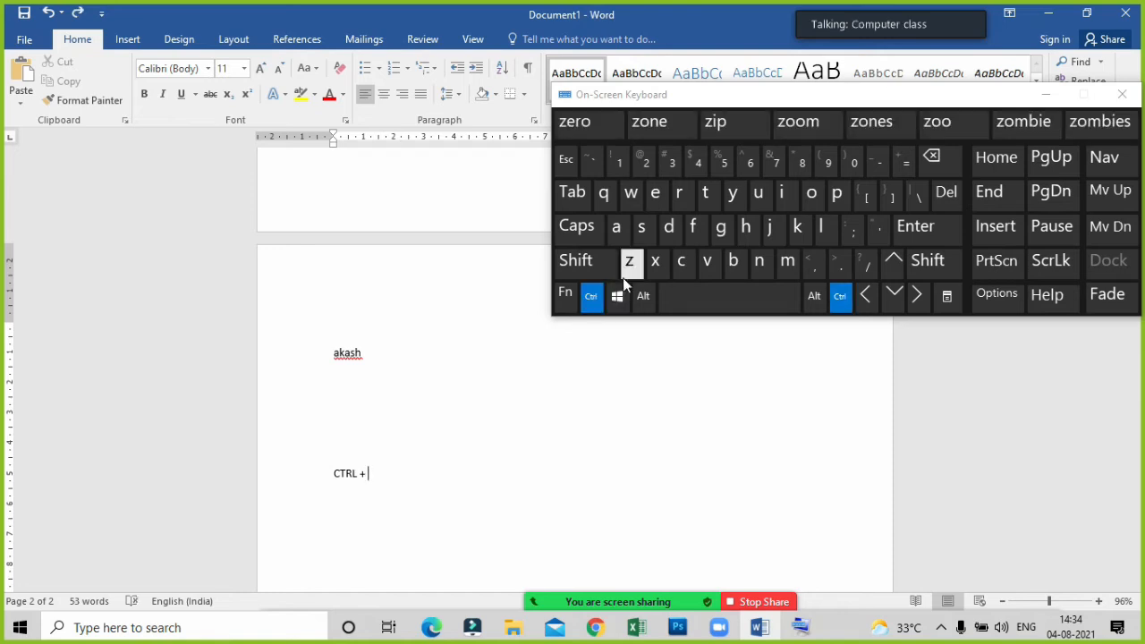
pyautogui.click(623, 267)
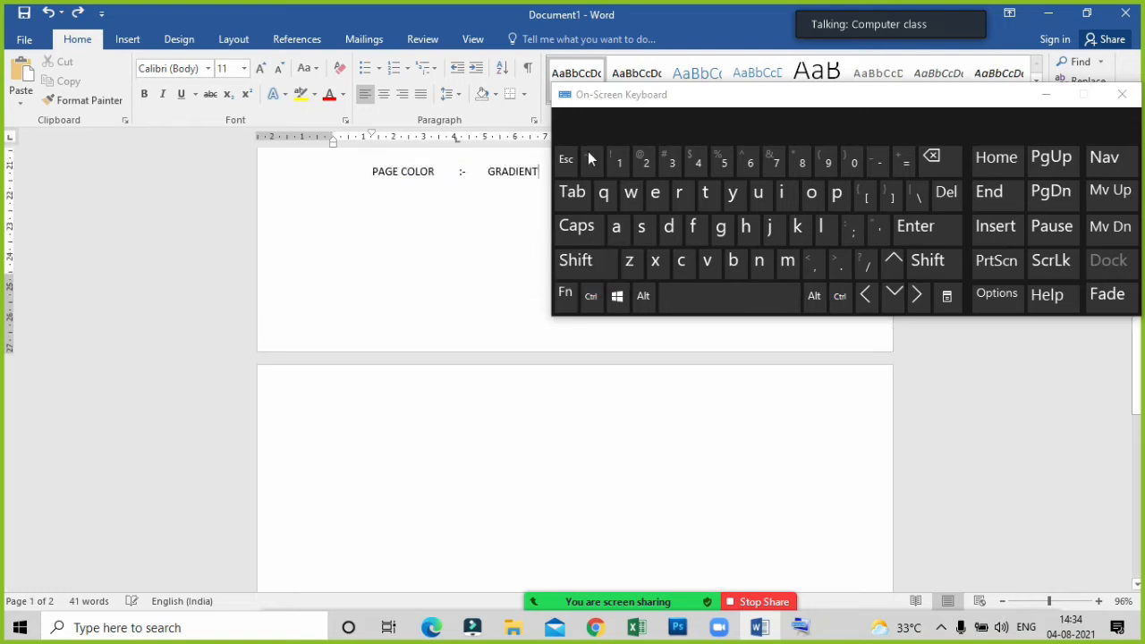
# Move the on-screen keyboard clear of the text, redo all the undone edits with it, and minimize it.
pyautogui.moveTo(726, 108); pyautogui.dragTo(712, 352)
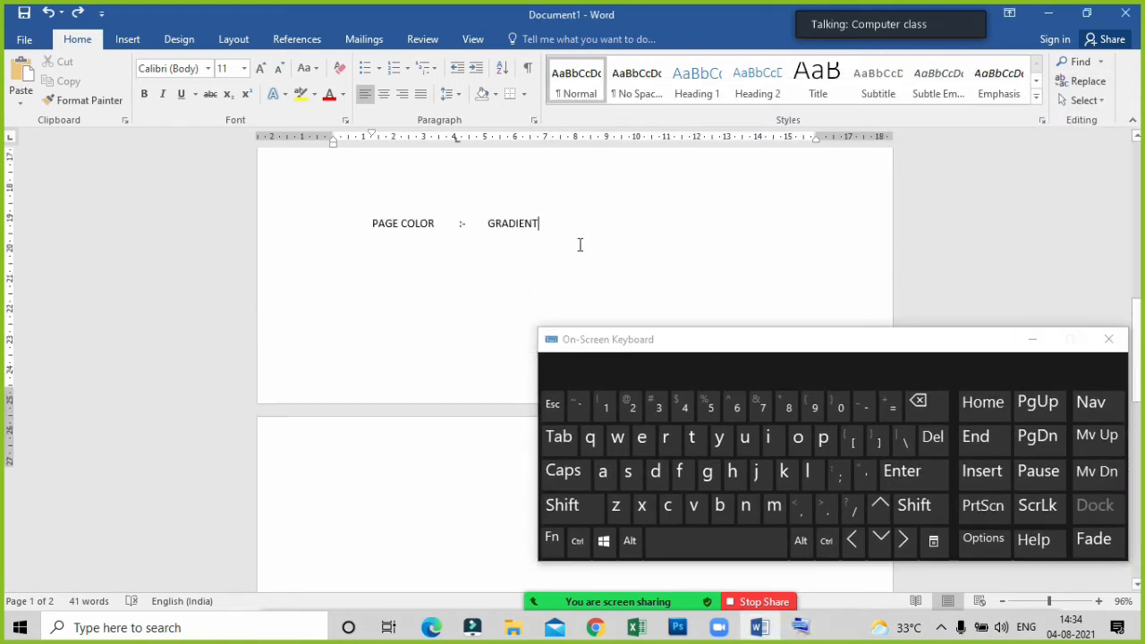
pyautogui.scroll(3, 539, 292)
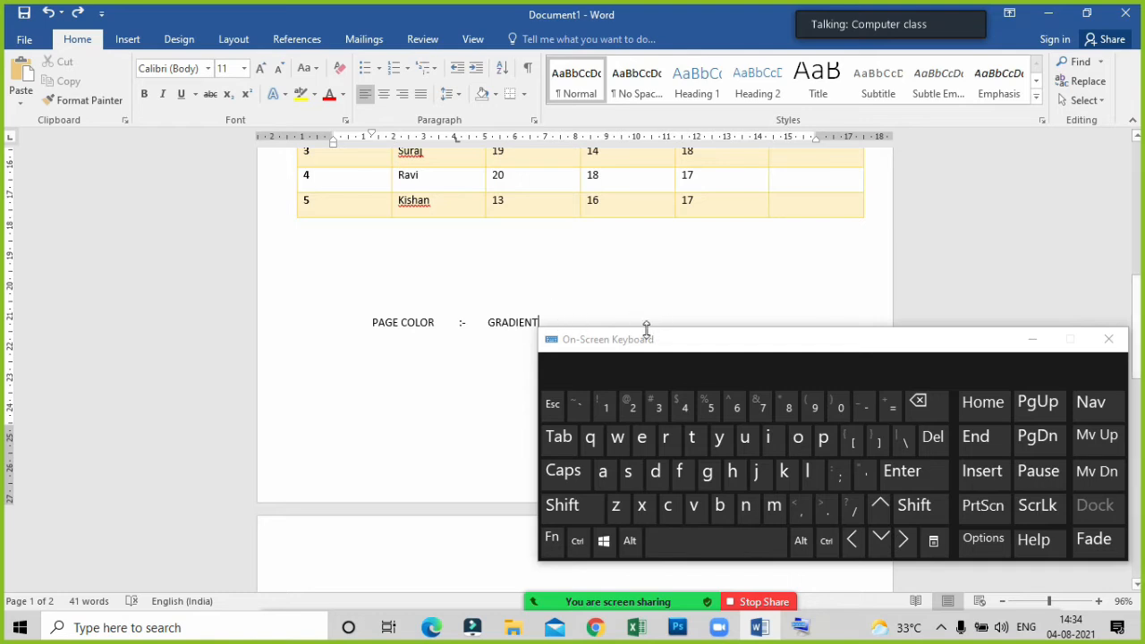
pyautogui.moveTo(701, 347); pyautogui.dragTo(721, 170)
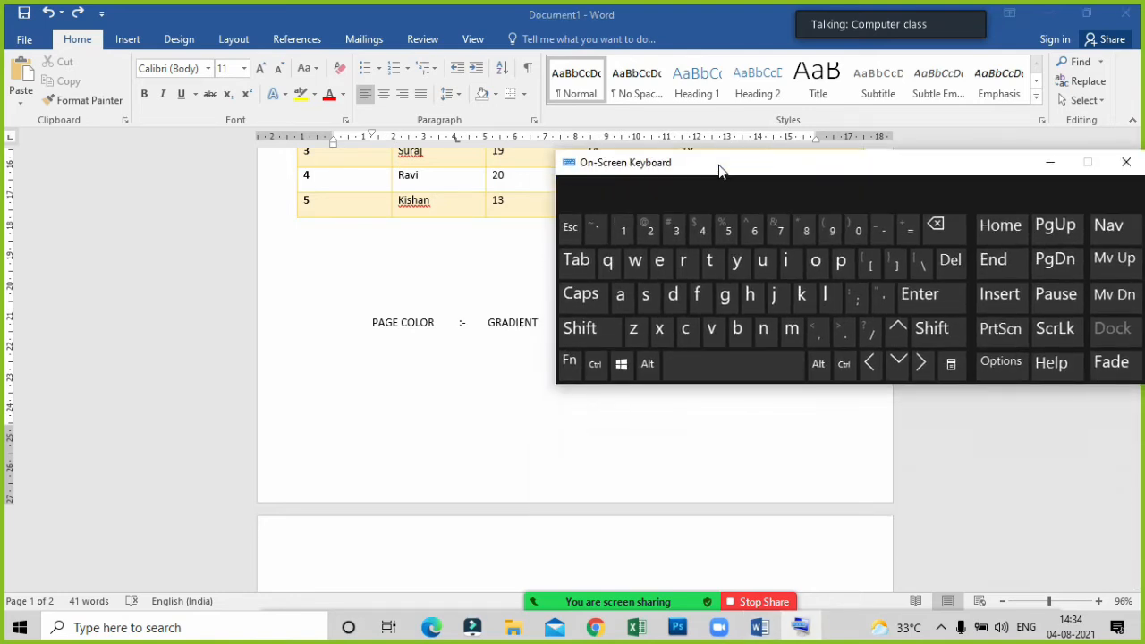
pyautogui.click(594, 374)
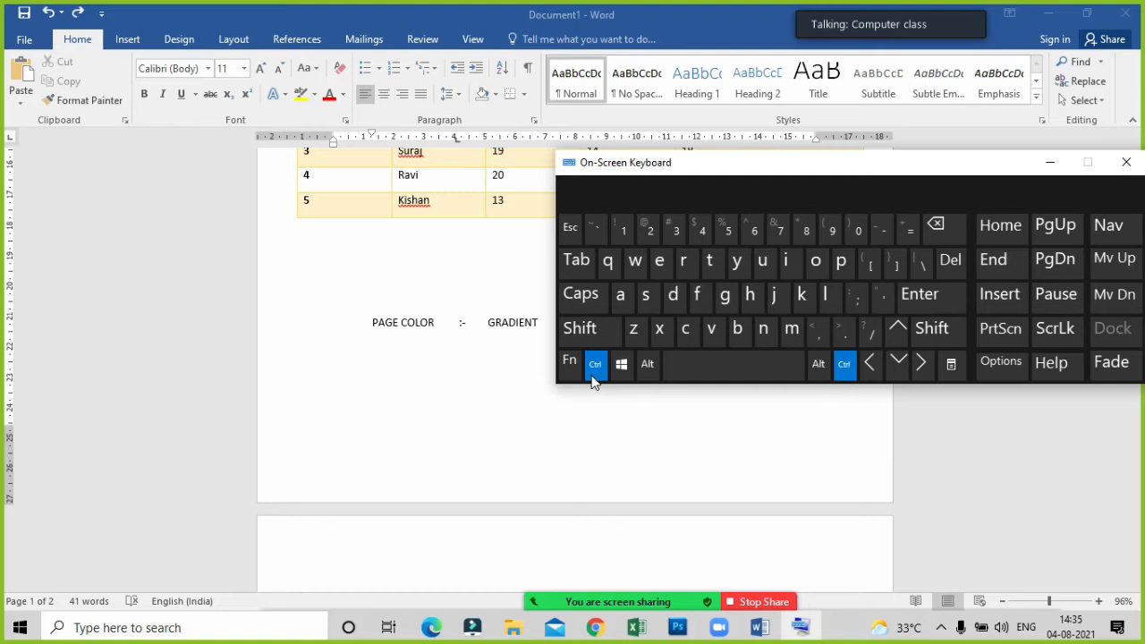
pyautogui.click(739, 267)
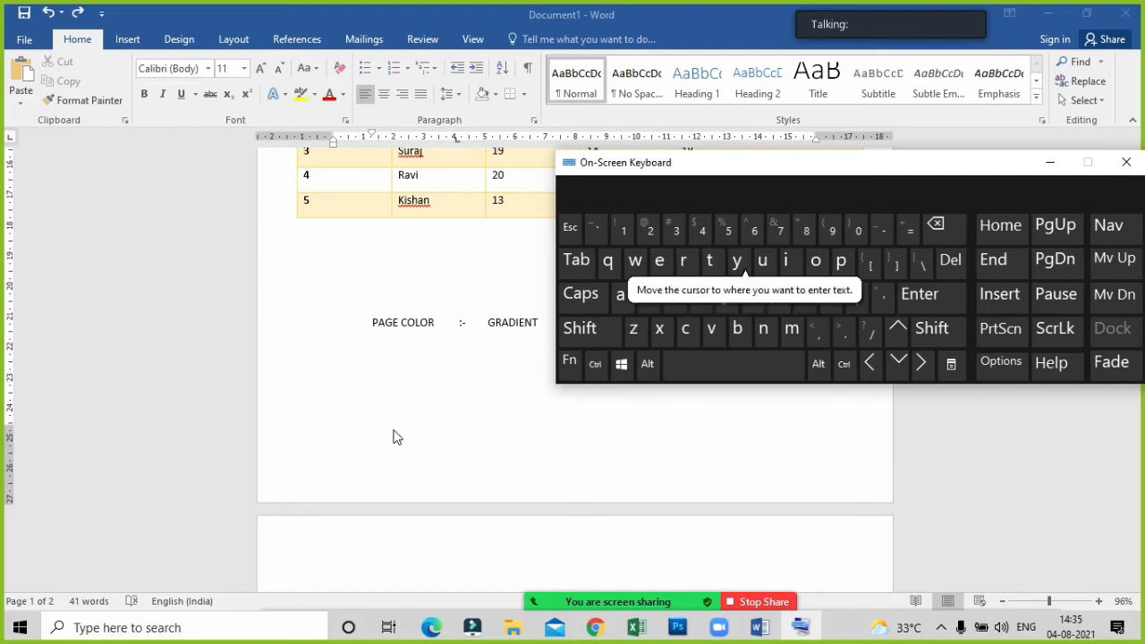
pyautogui.click(394, 434)
pyautogui.click(592, 365)
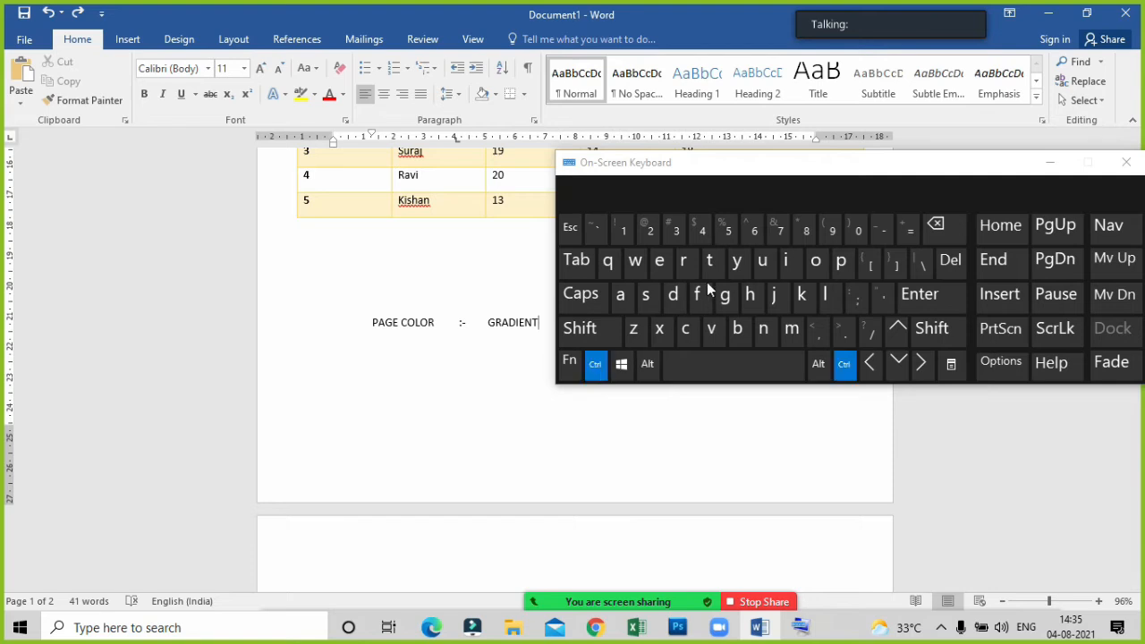
pyautogui.click(737, 264)
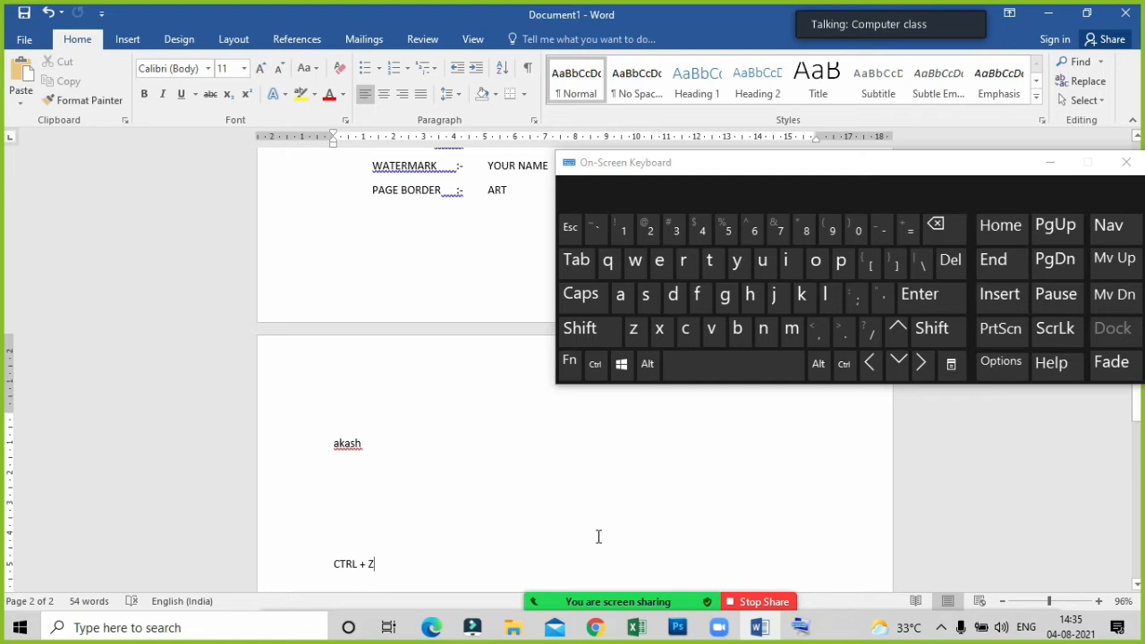
pyautogui.click(595, 364)
pyautogui.click(634, 328)
pyautogui.click(1050, 161)
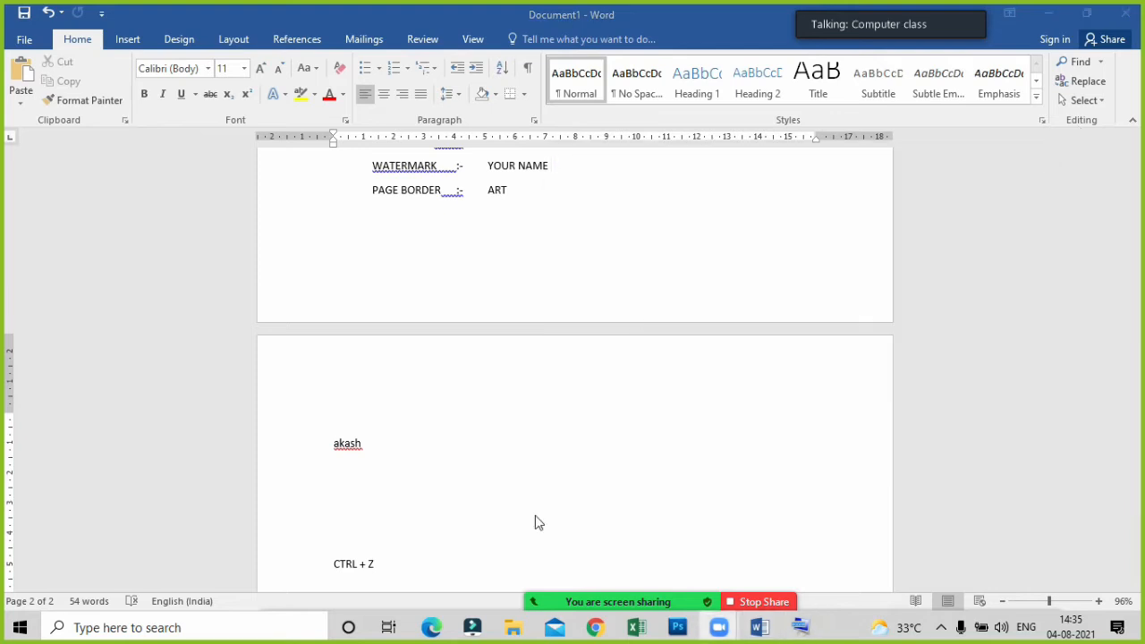
# Delete the "CTRL + Z" label below the sample name on the second page.
pyautogui.click(379, 567)
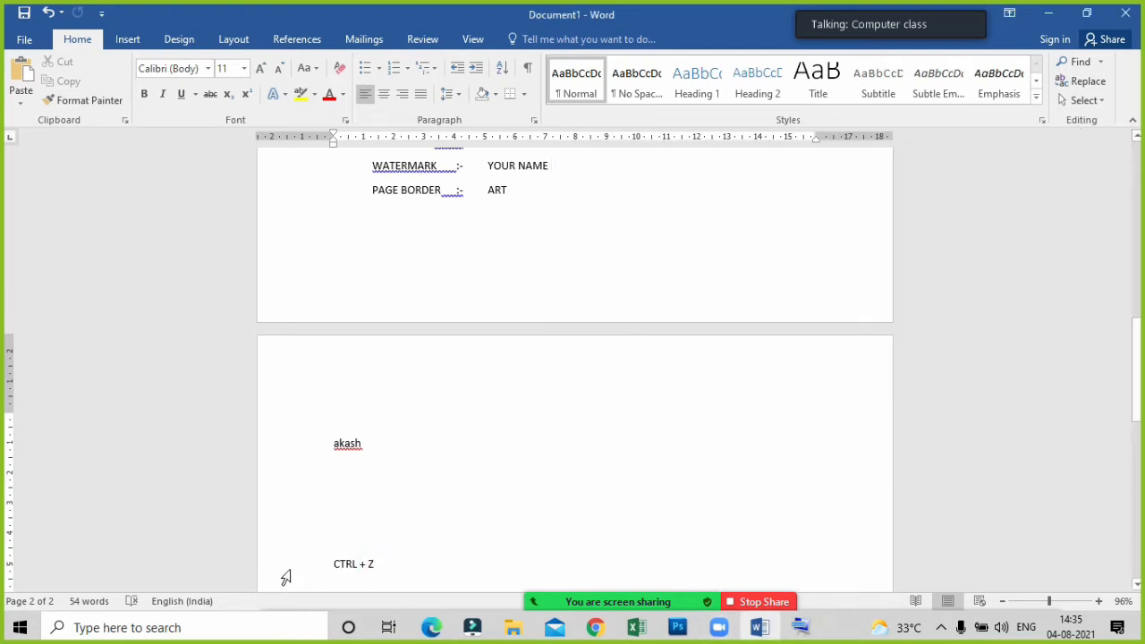
pyautogui.press('BackSpace')
pyautogui.press('BackSpace')
pyautogui.press('BackSpace')
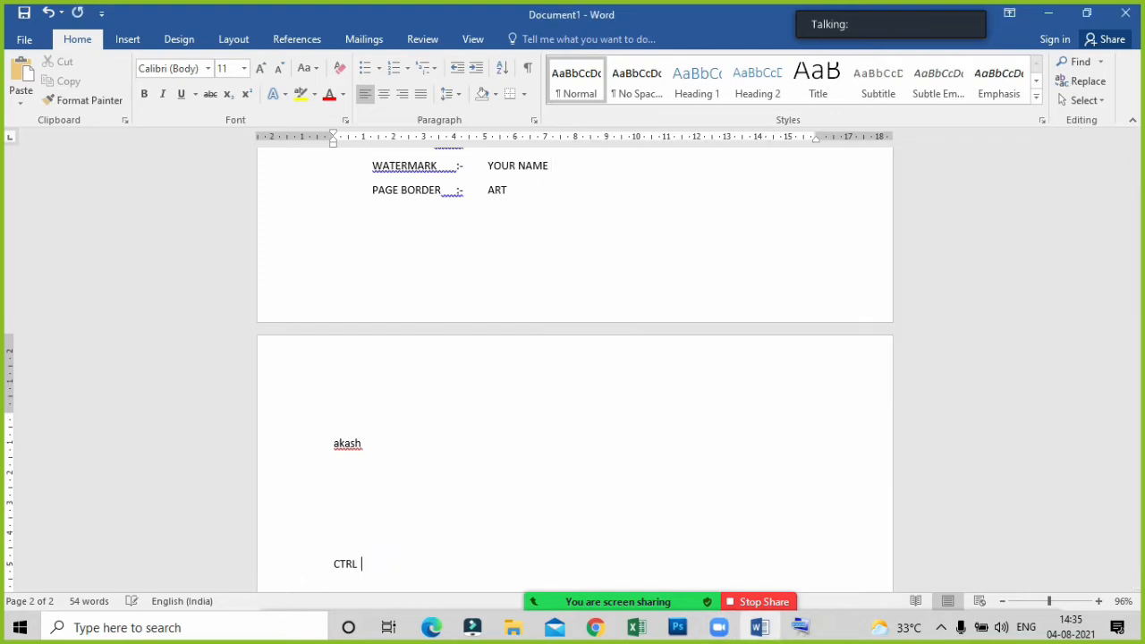
pyautogui.press('BackSpace')
pyautogui.press('BackSpace')
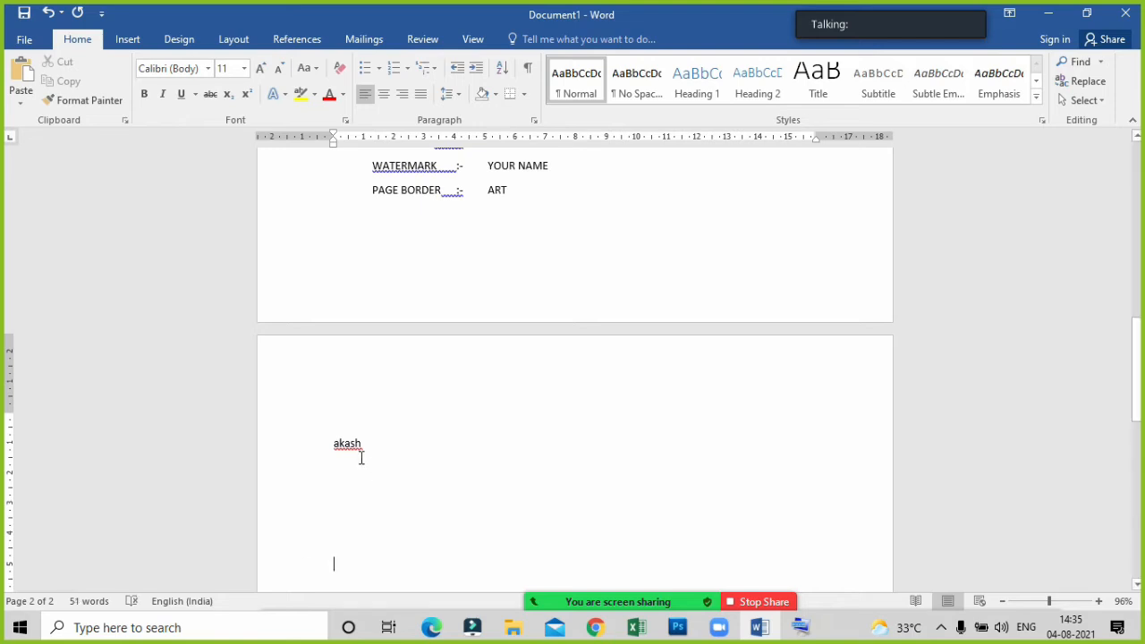
# Change the font of the sample name on the second page to Palace Script MT.
pyautogui.click(364, 456)
pyautogui.click(373, 447)
pyautogui.moveTo(373, 447); pyautogui.dragTo(326, 449)
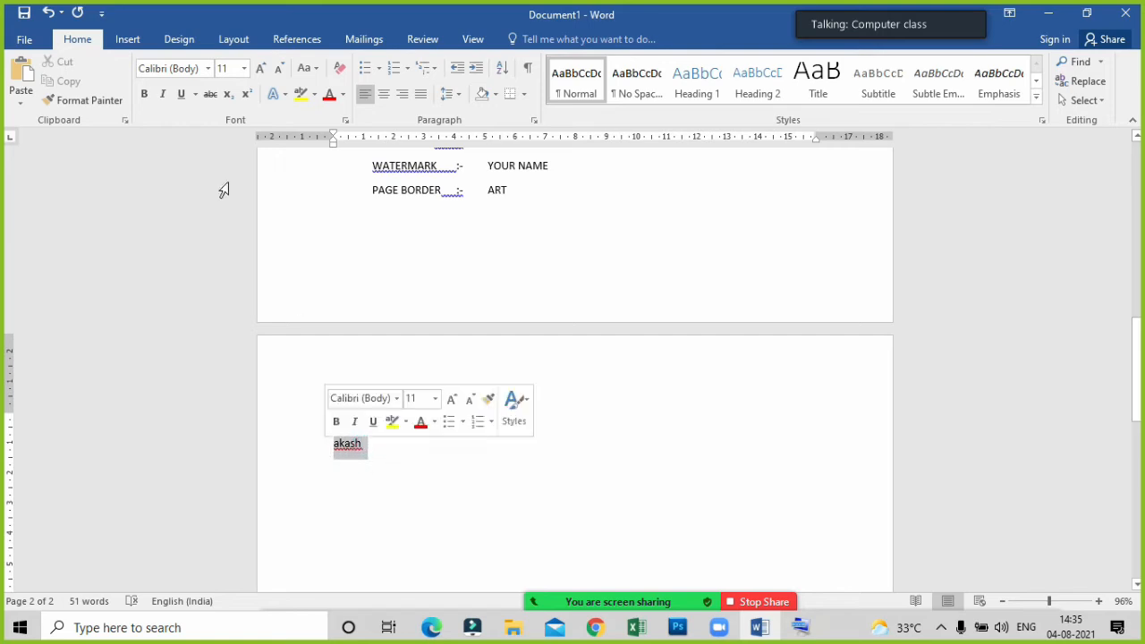
pyautogui.click(207, 70)
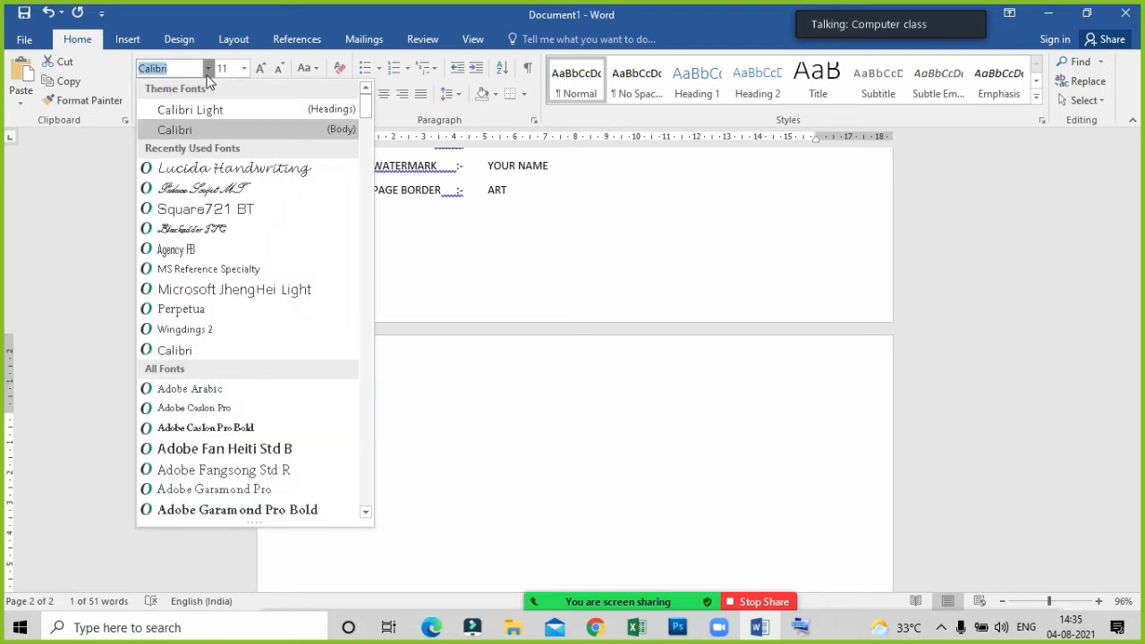
pyautogui.click(195, 191)
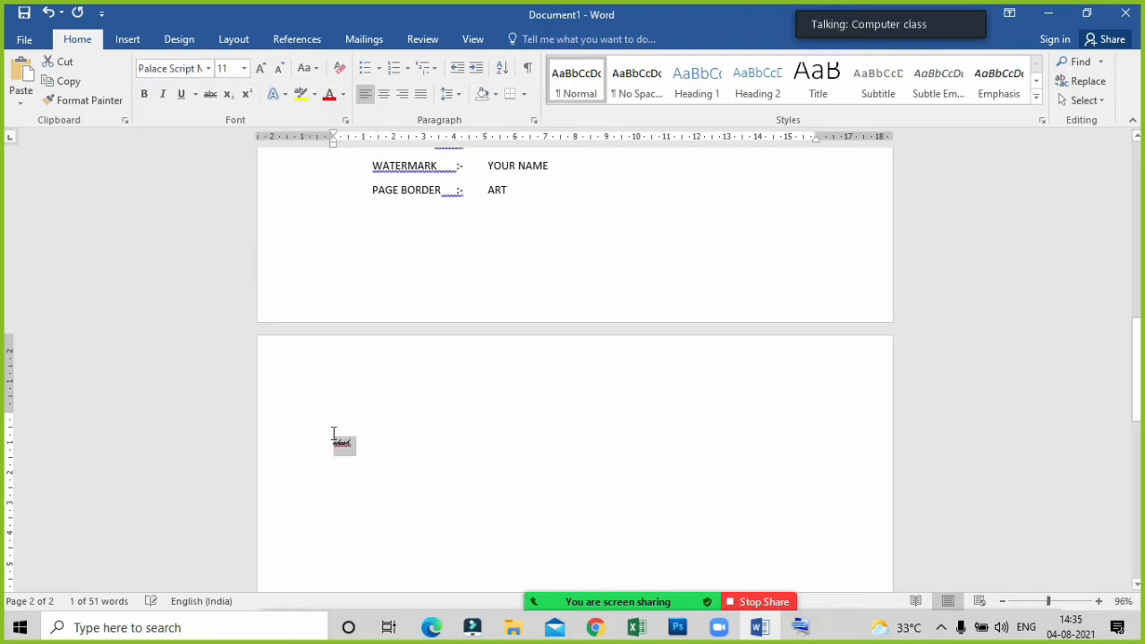
pyautogui.click(421, 460)
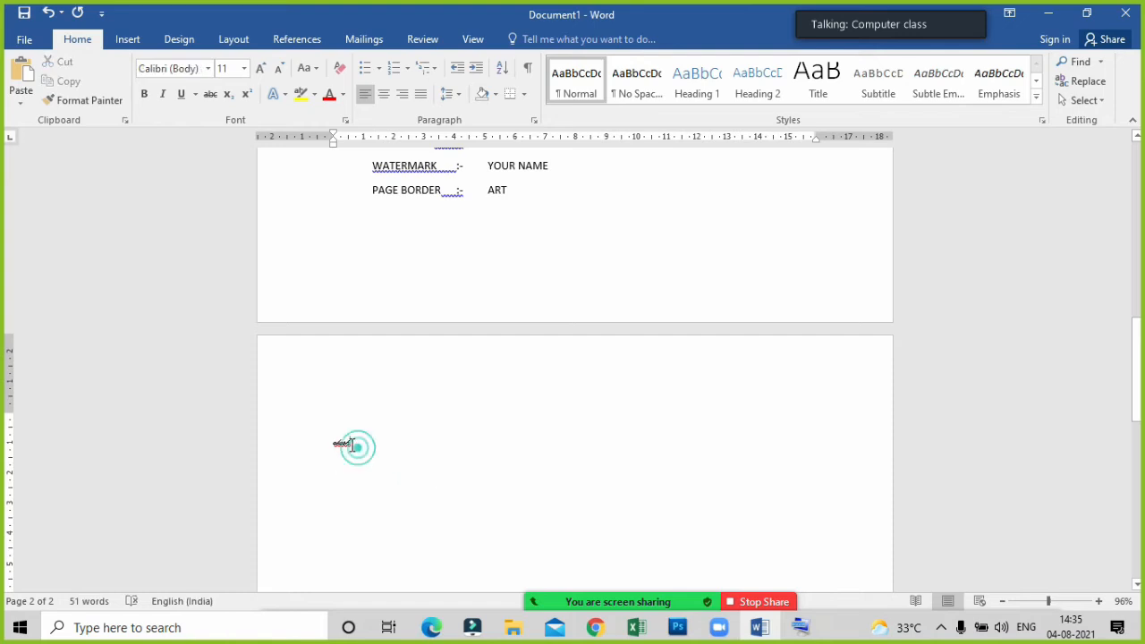
# Set the sample name's font size to 36 from the list of preset sizes.
pyautogui.moveTo(359, 448); pyautogui.dragTo(331, 446)
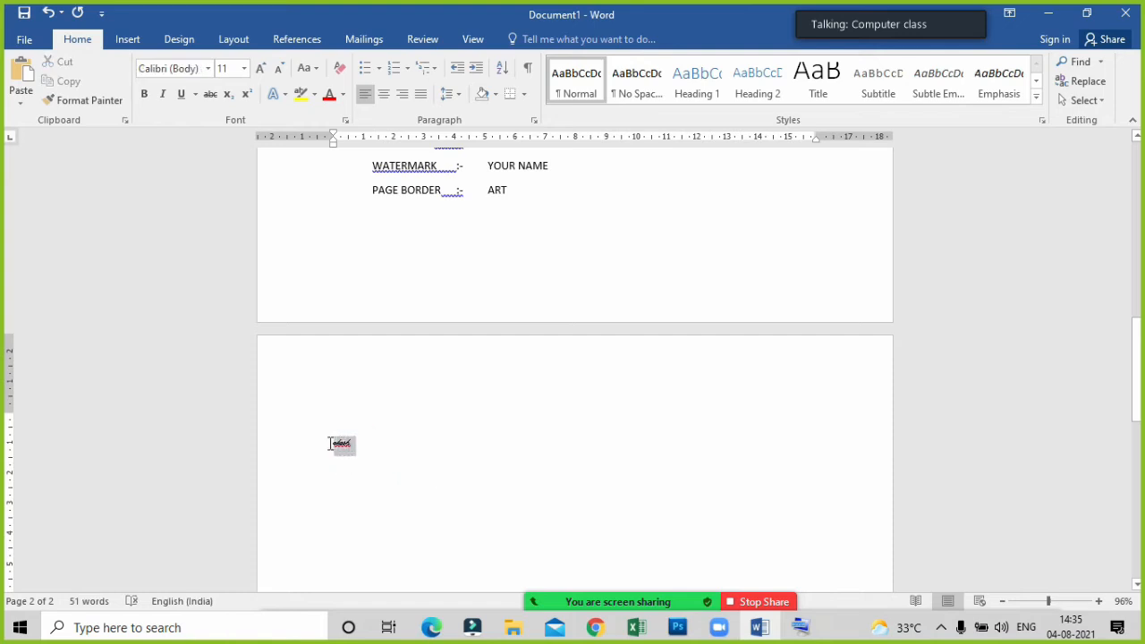
pyautogui.click(247, 70)
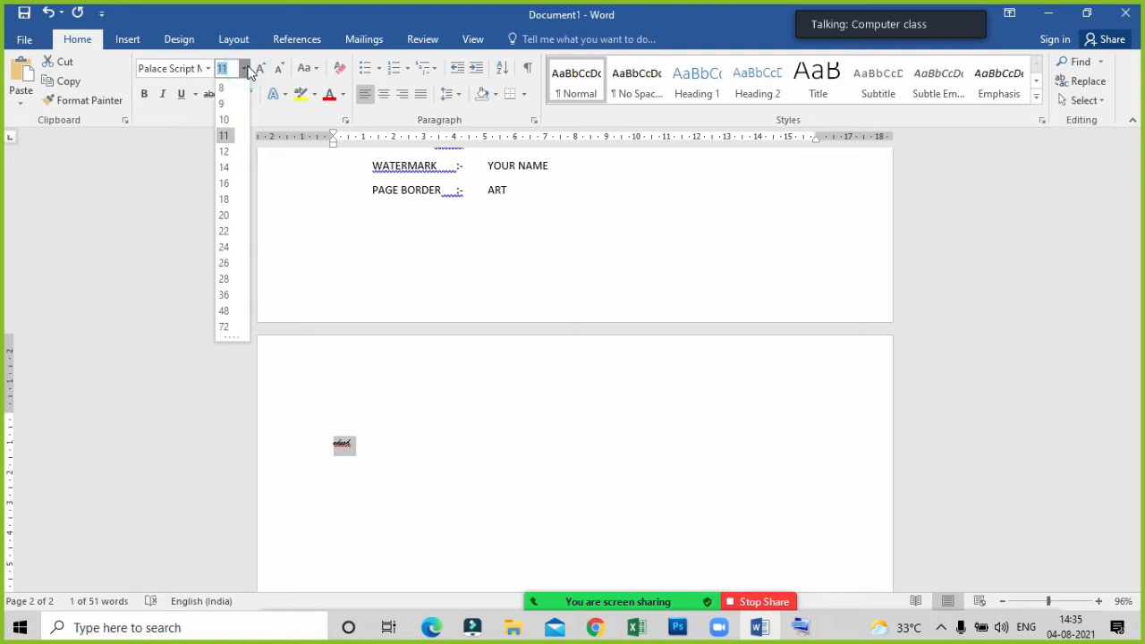
pyautogui.click(224, 296)
pyautogui.click(481, 473)
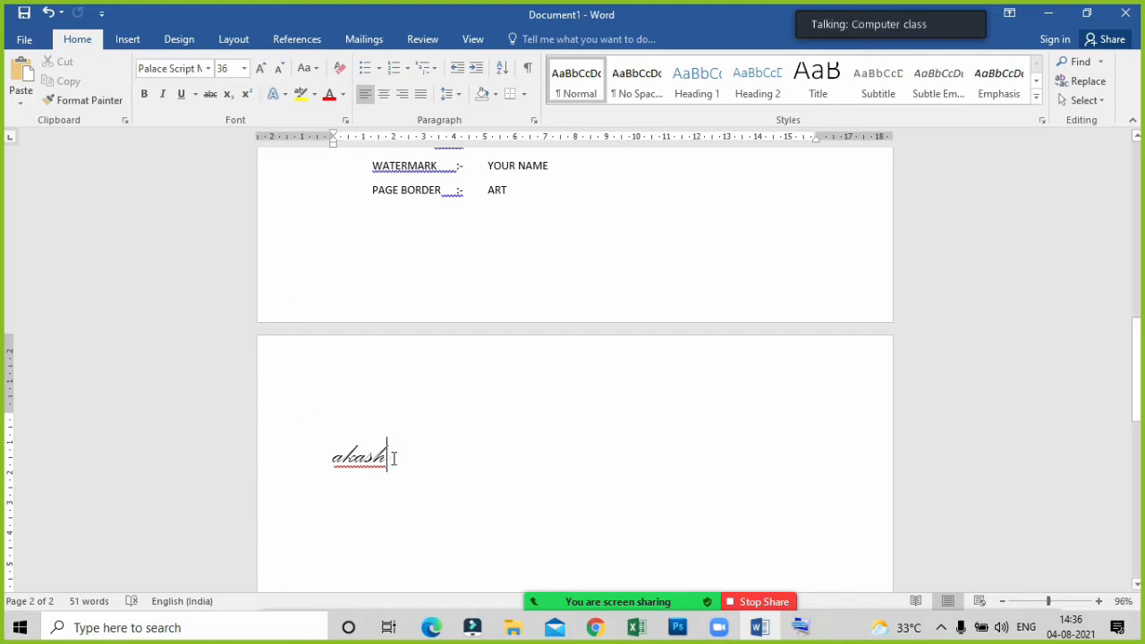
# Try to enlarge the sample name with repeated Increase Font Size commands while no text is selected.
pyautogui.moveTo(398, 457); pyautogui.dragTo(332, 472)
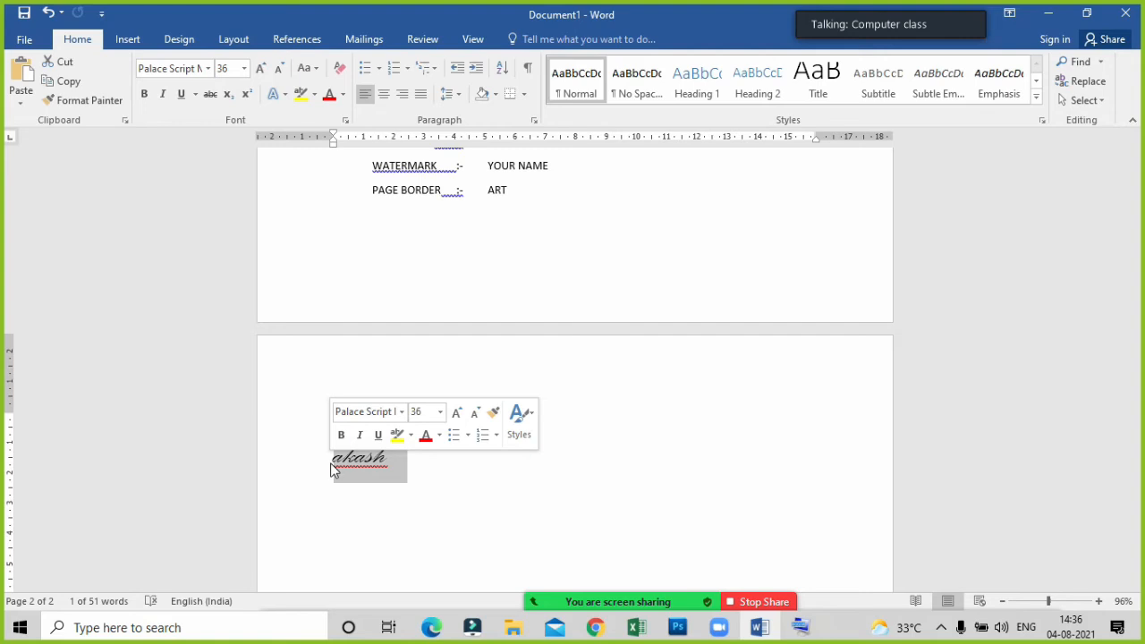
pyautogui.click(398, 469)
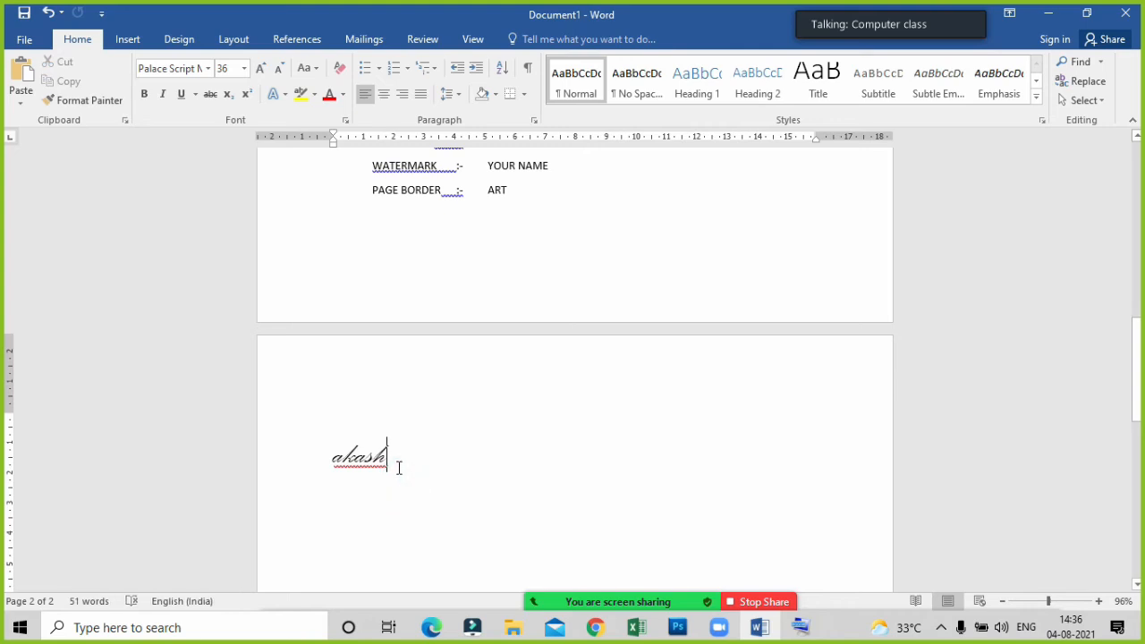
pyautogui.click(260, 71)
pyautogui.click(260, 70)
pyautogui.click(261, 71)
pyautogui.click(261, 71)
pyautogui.click(261, 71)
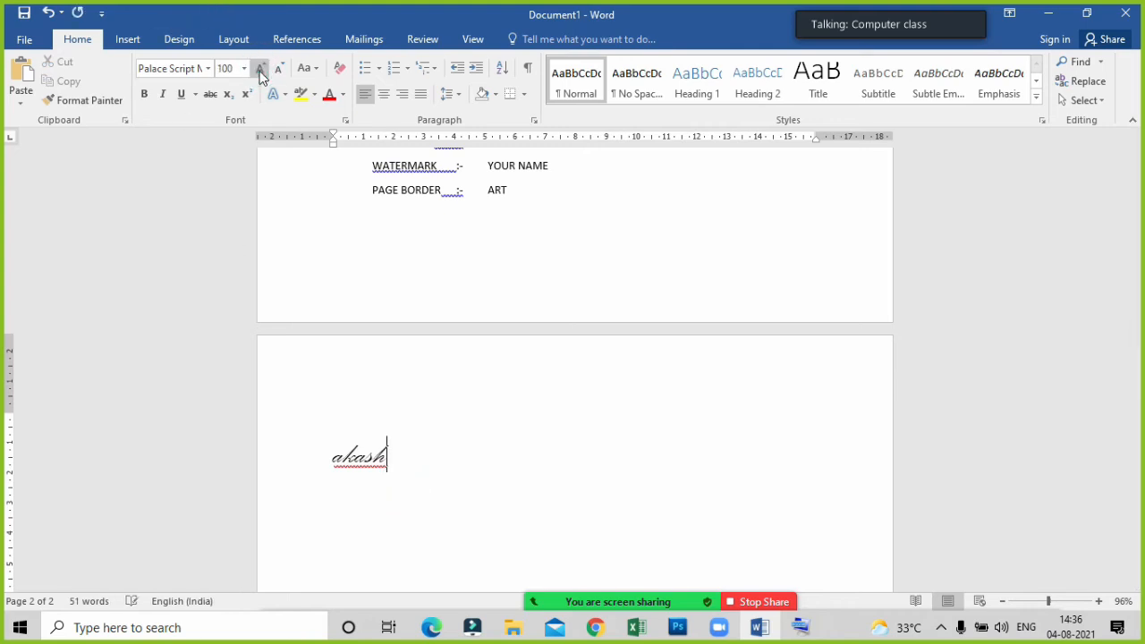
pyautogui.click(260, 70)
pyautogui.click(260, 71)
pyautogui.click(261, 71)
pyautogui.click(386, 466)
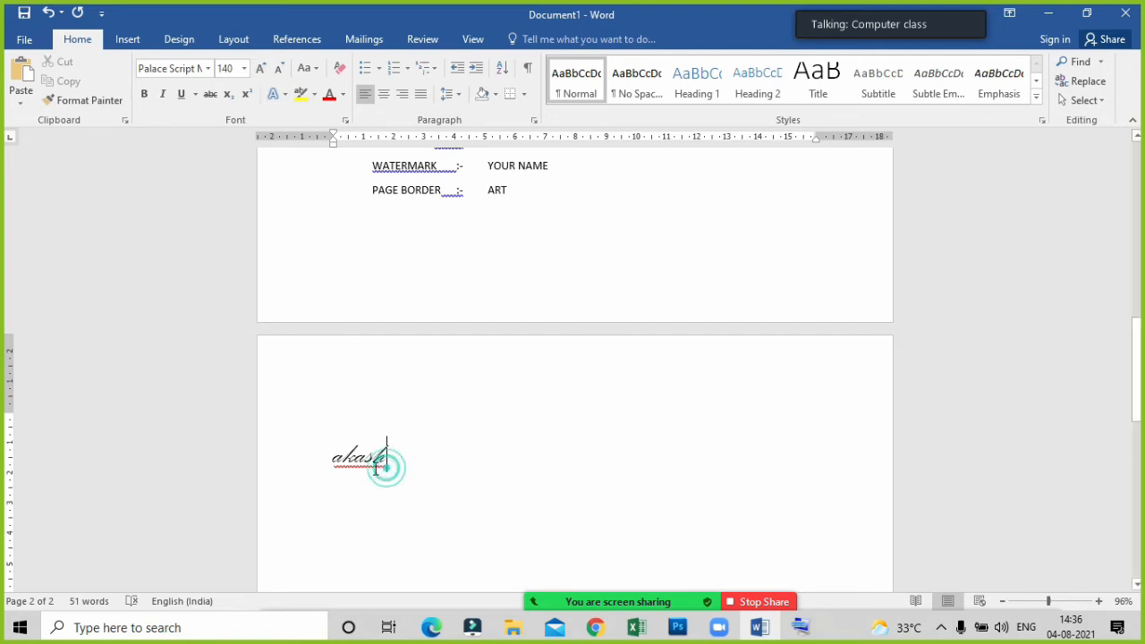
# Select the sample name and increase its font size stepwise to 72.
pyautogui.moveTo(386, 465); pyautogui.dragTo(329, 460)
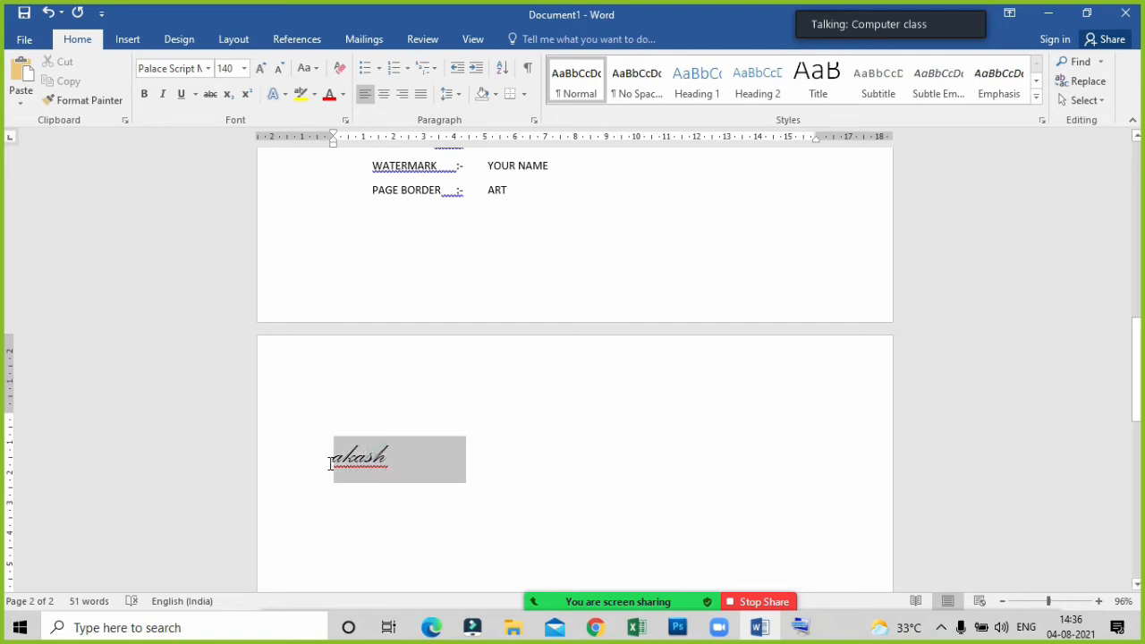
pyautogui.click(260, 68)
pyautogui.click(260, 69)
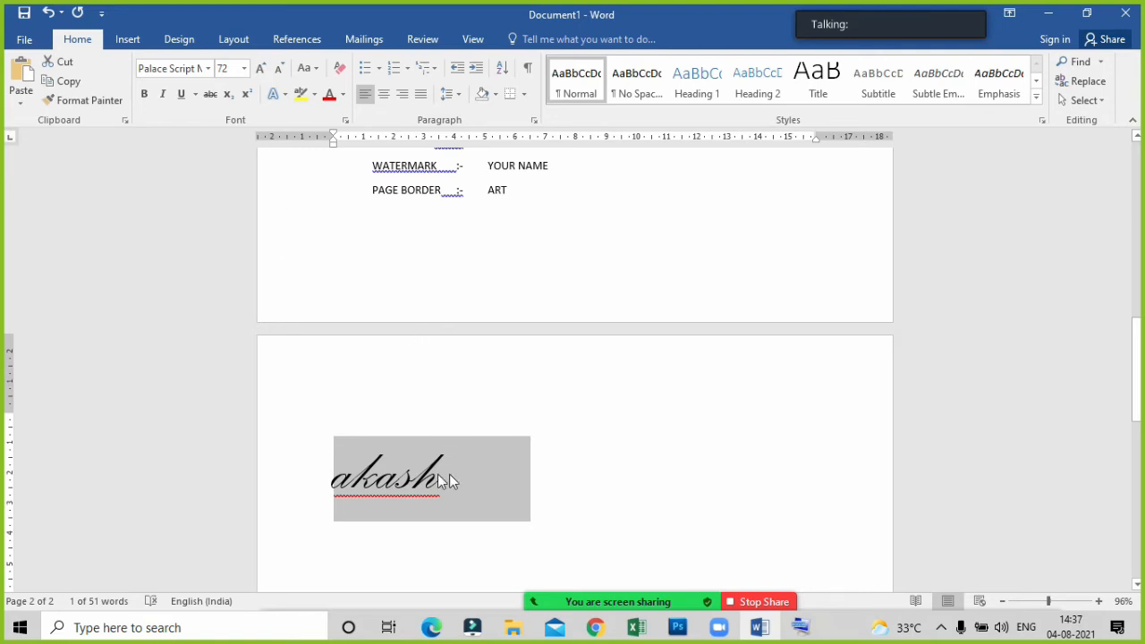
pyautogui.click(458, 420)
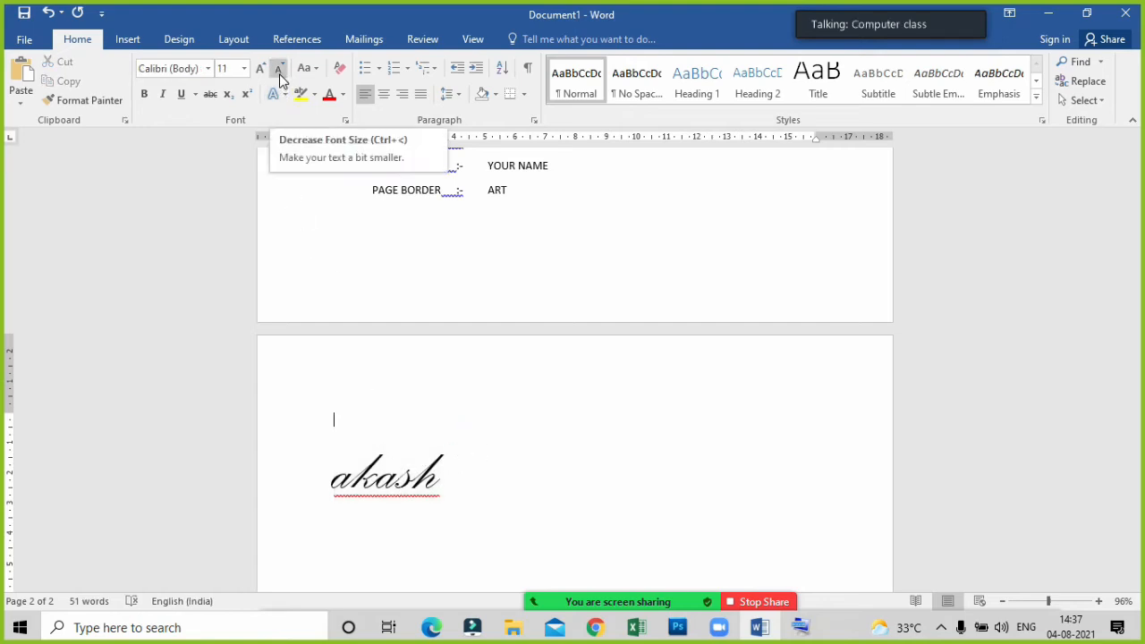
# Decrease the sample name's font size stepwise to 24 and change its font to Perpetua.
pyautogui.click(463, 475)
pyautogui.moveTo(463, 475); pyautogui.dragTo(333, 475)
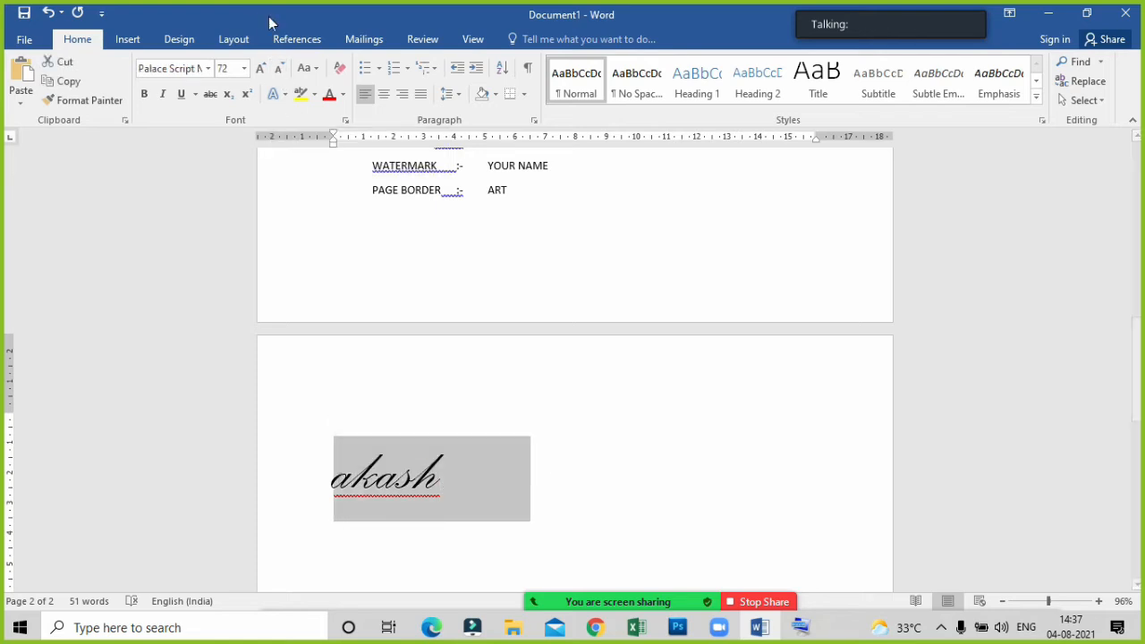
pyautogui.click(279, 70)
pyautogui.click(280, 69)
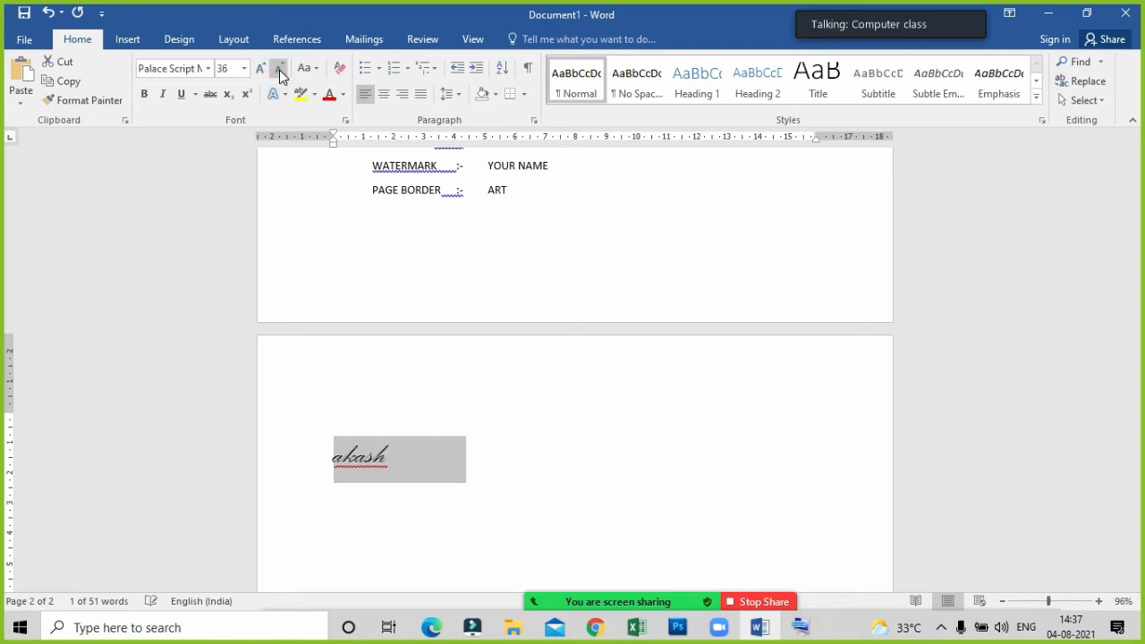
pyautogui.click(279, 70)
pyautogui.click(279, 70)
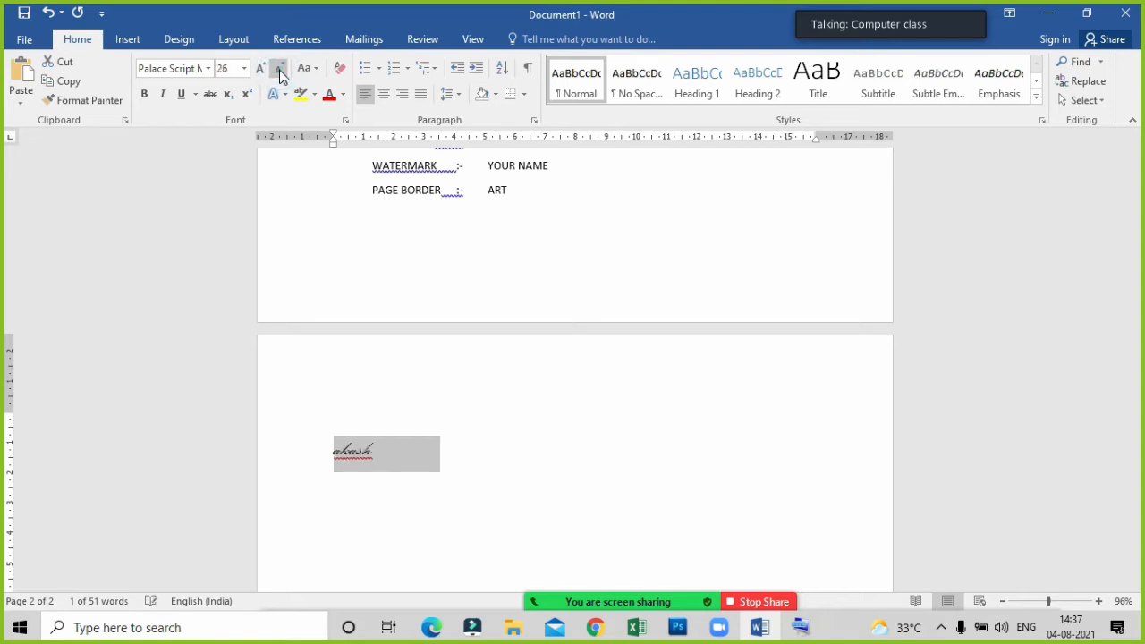
pyautogui.click(279, 70)
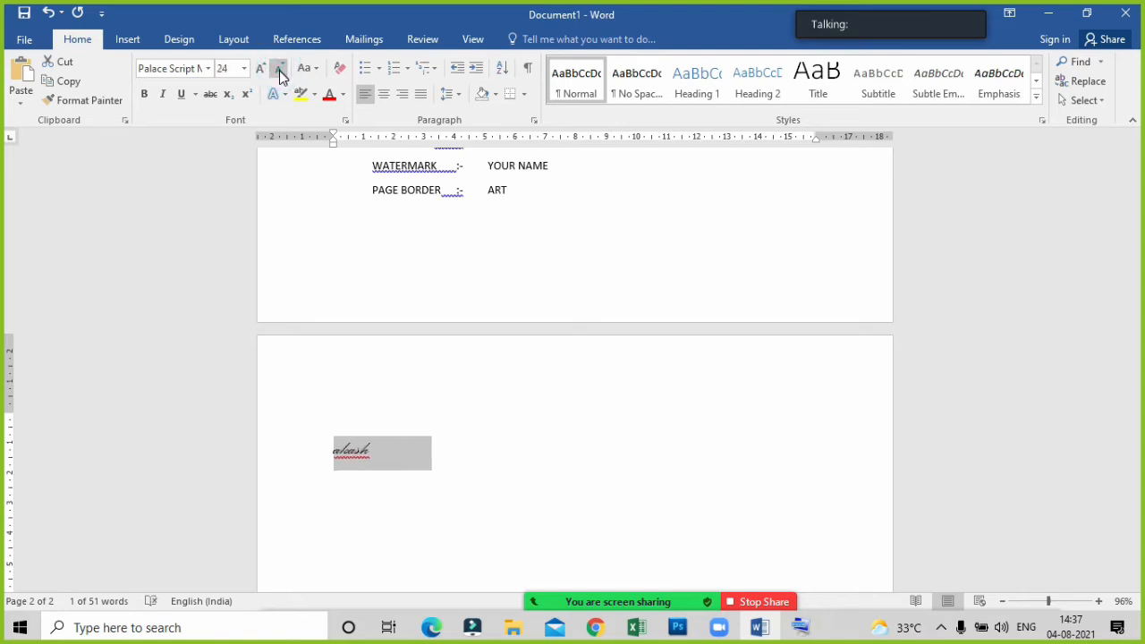
pyautogui.click(207, 68)
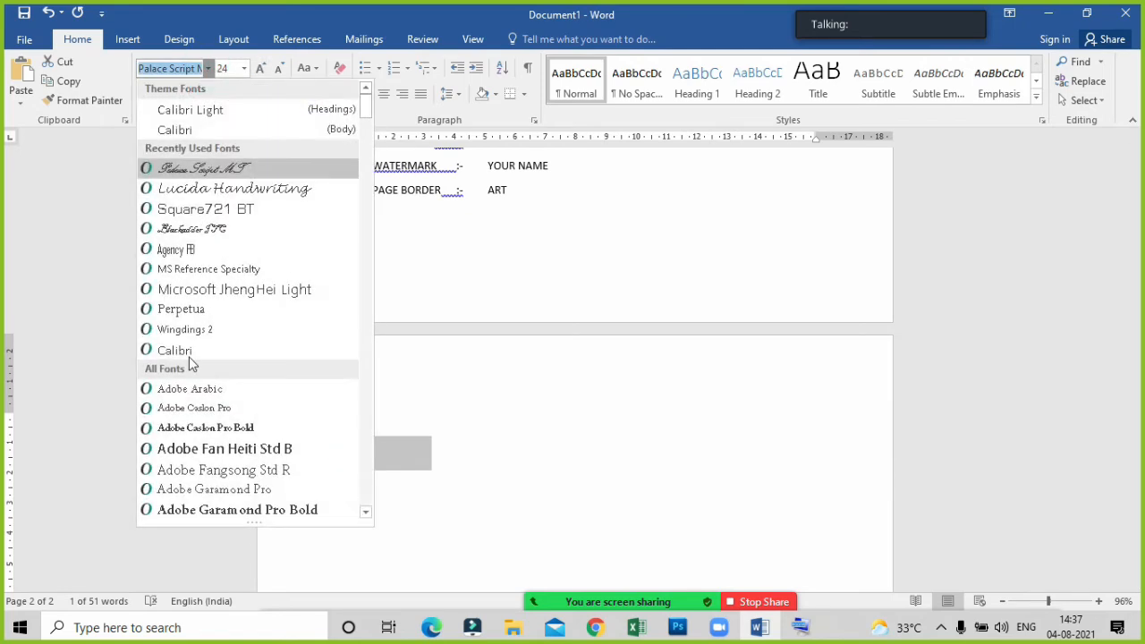
pyautogui.click(178, 308)
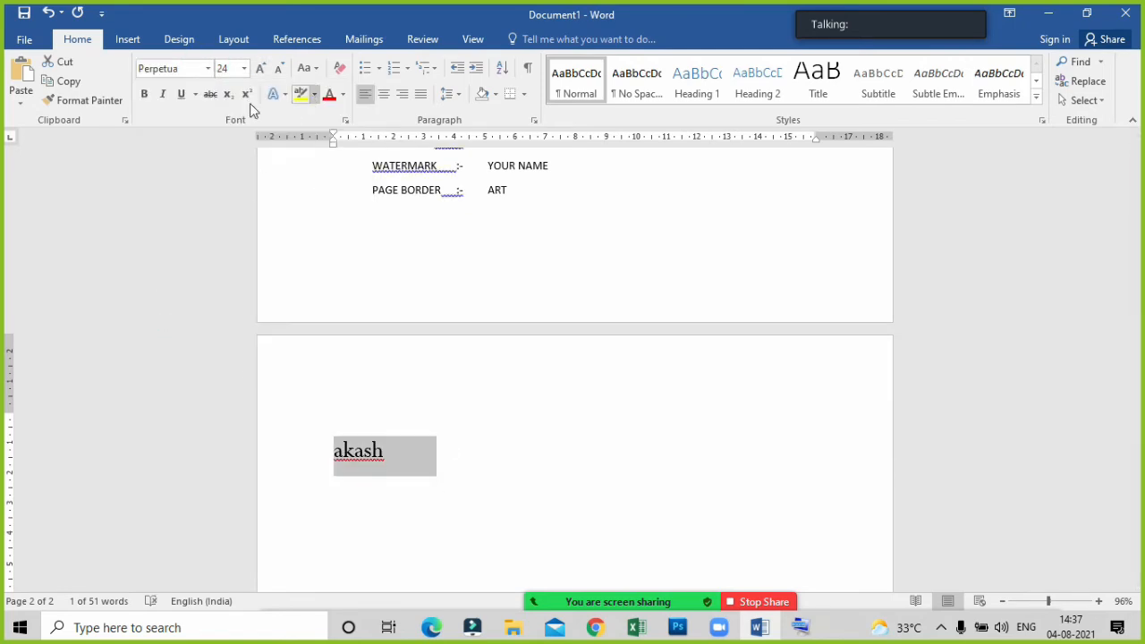
# Apply bold to the sample name and remove the bold formatting again.
pyautogui.click(144, 97)
pyautogui.click(372, 452)
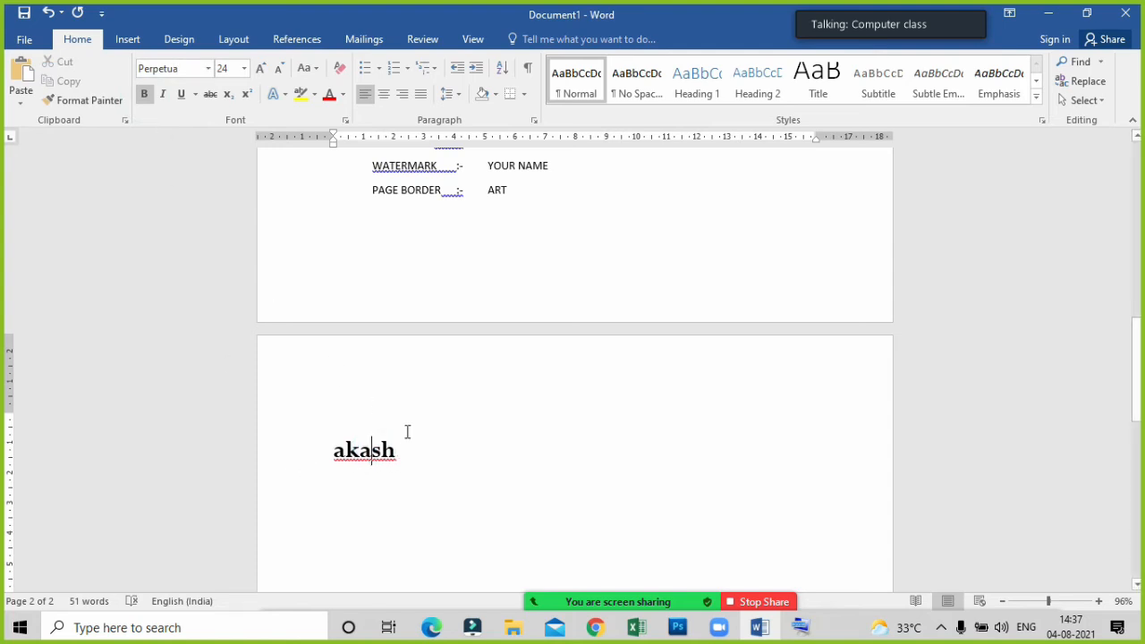
pyautogui.tripleClick(402, 439)
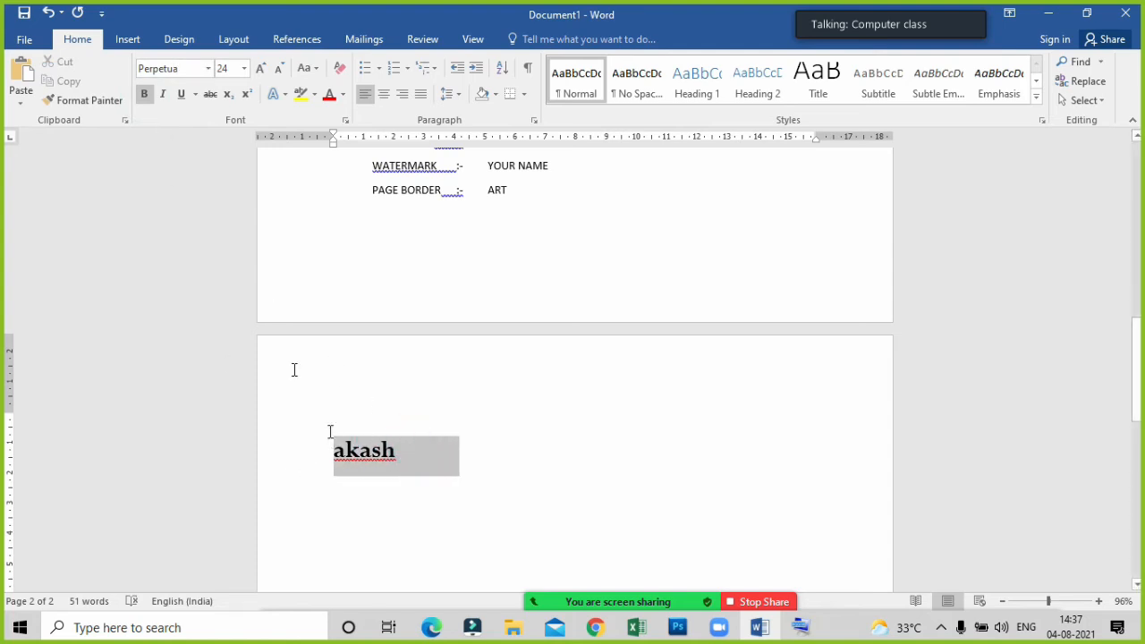
pyautogui.click(144, 95)
pyautogui.click(409, 460)
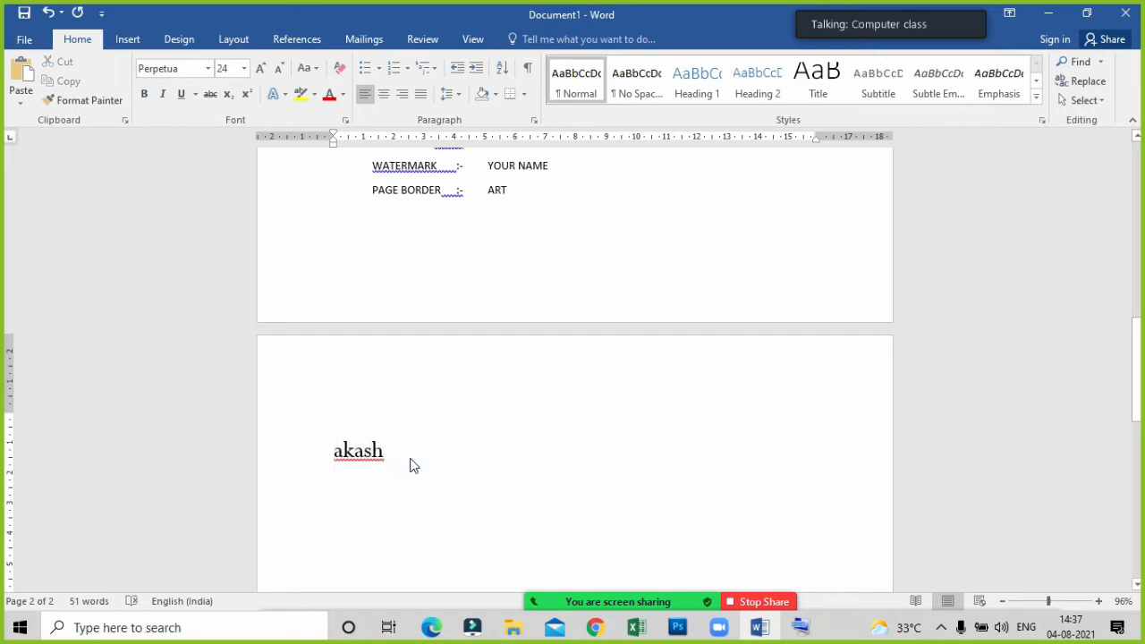
# Add a second line directly below with the same sample name, only its first letter capitalised.
pyautogui.press('Return')
pyautogui.press('Return')
pyautogui.press('Return')
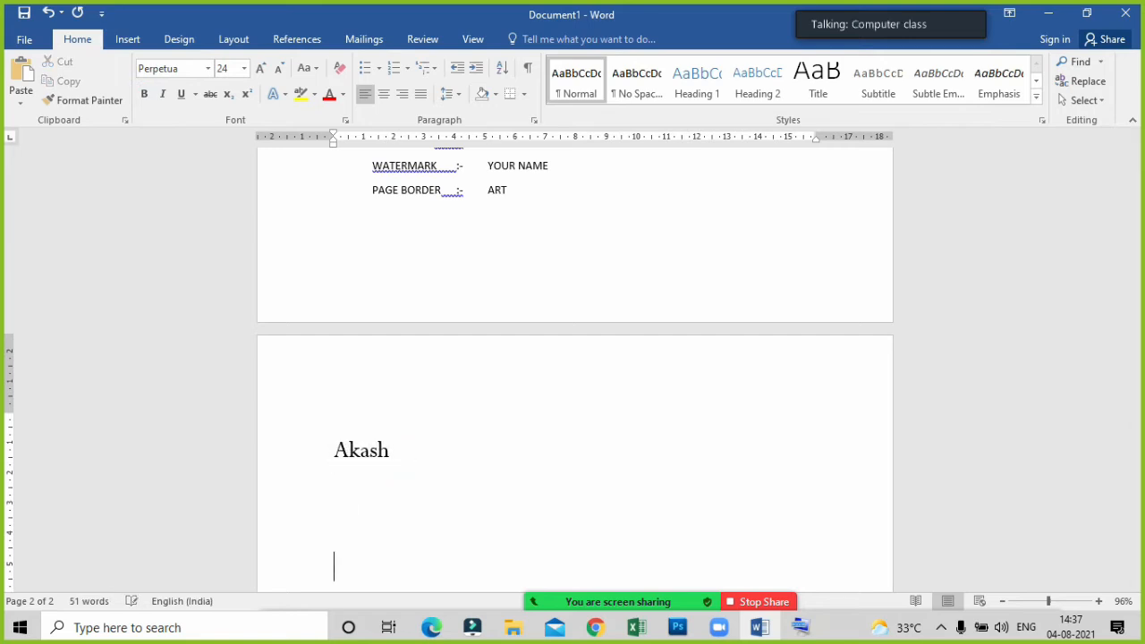
pyautogui.press('BackSpace')
pyautogui.press('BackSpace')
pyautogui.write('AKASH')
pyautogui.press('BackSpace')
pyautogui.press('BackSpace')
pyautogui.press('BackSpace')
pyautogui.press('BackSpace')
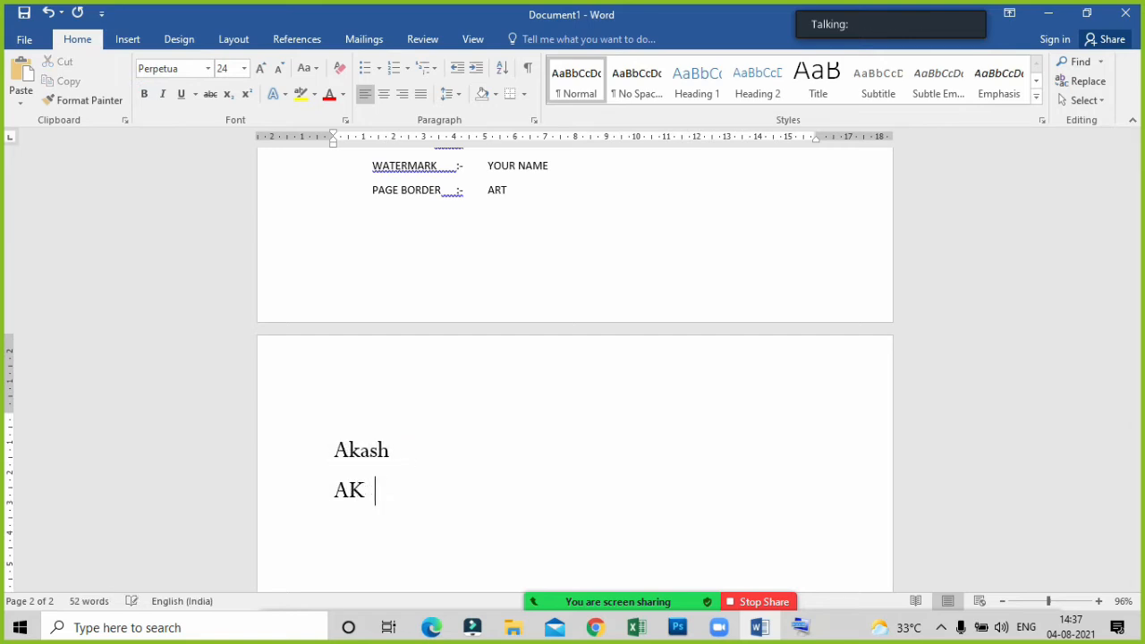
pyautogui.write('kash')
pyautogui.click(392, 480)
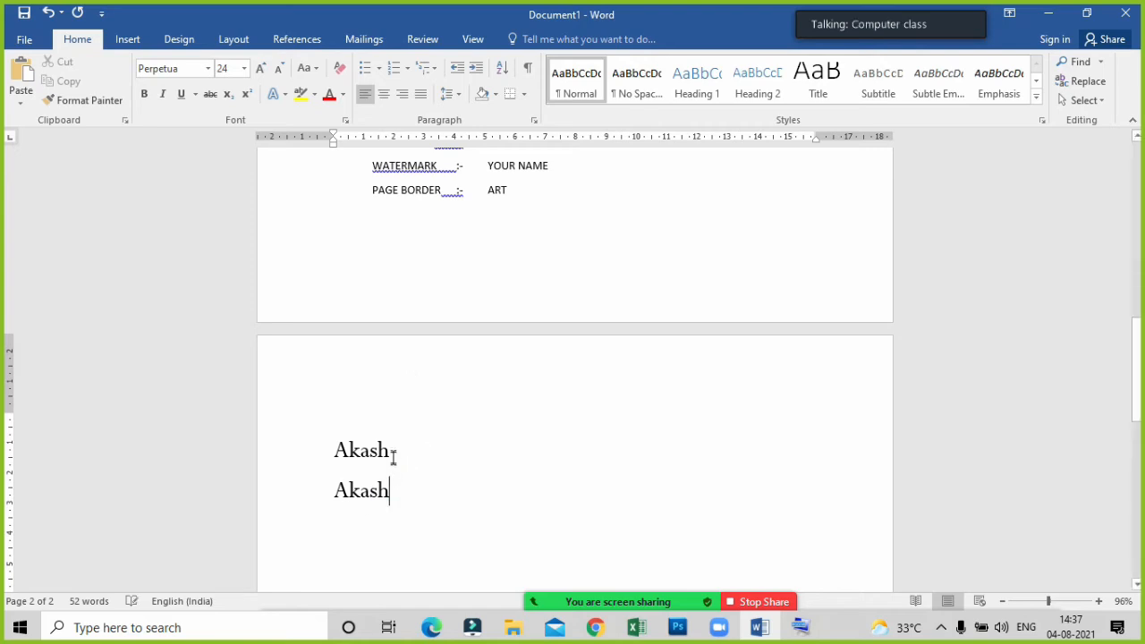
# Make the sample name on the first line bold.
pyautogui.moveTo(391, 452); pyautogui.dragTo(328, 453)
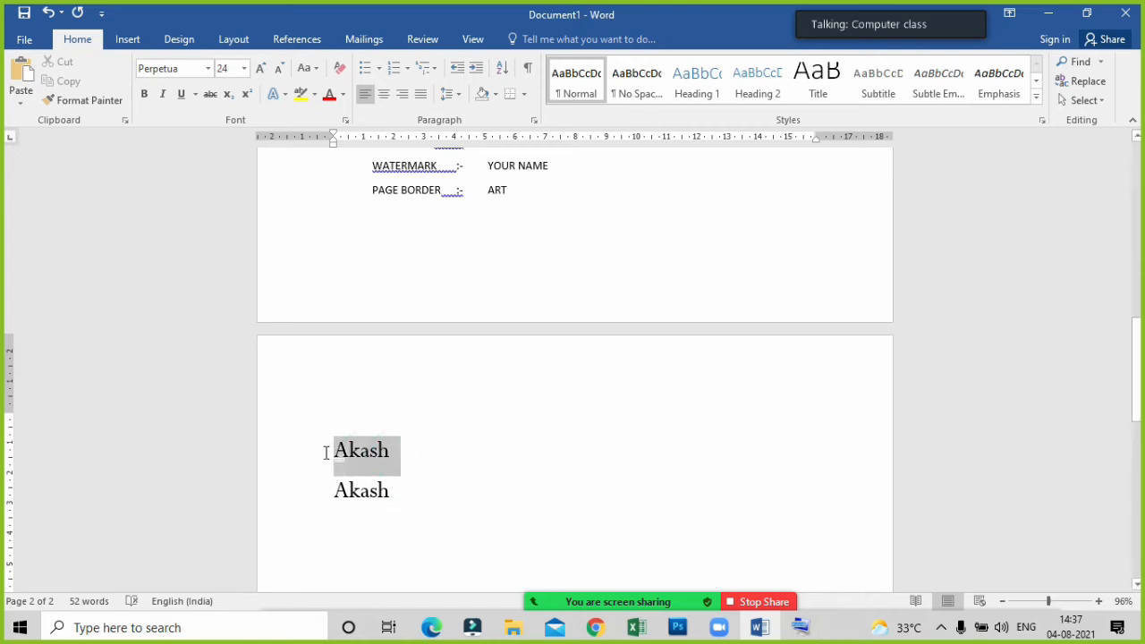
pyautogui.click(143, 94)
pyautogui.click(611, 472)
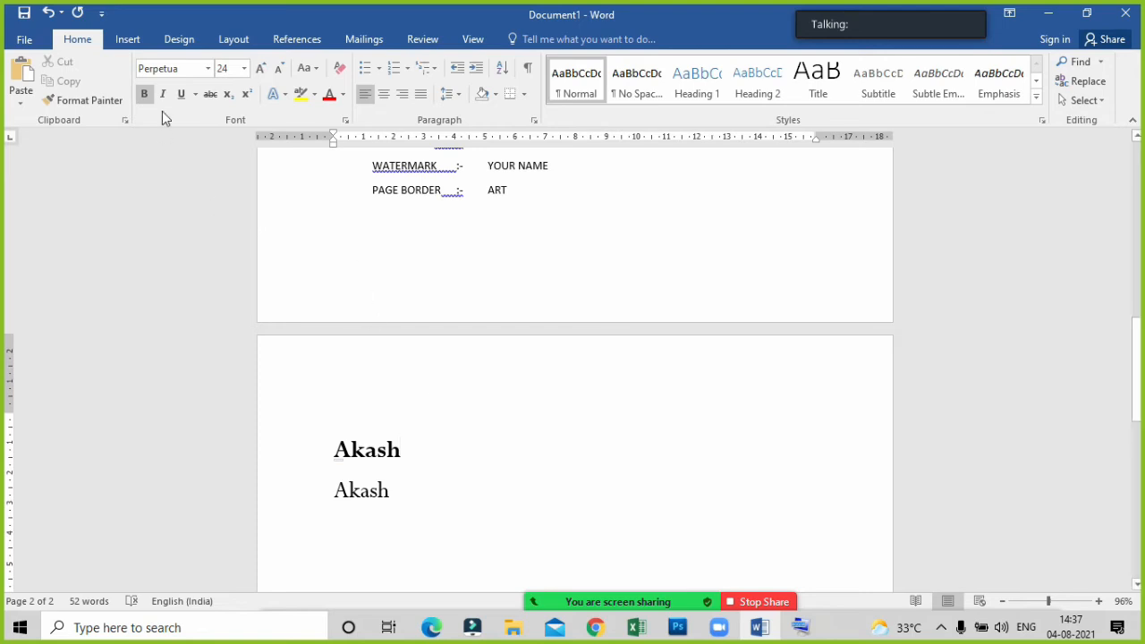
# Italicise and underline the sample name on the second line.
pyautogui.click(377, 498)
pyautogui.click(319, 496)
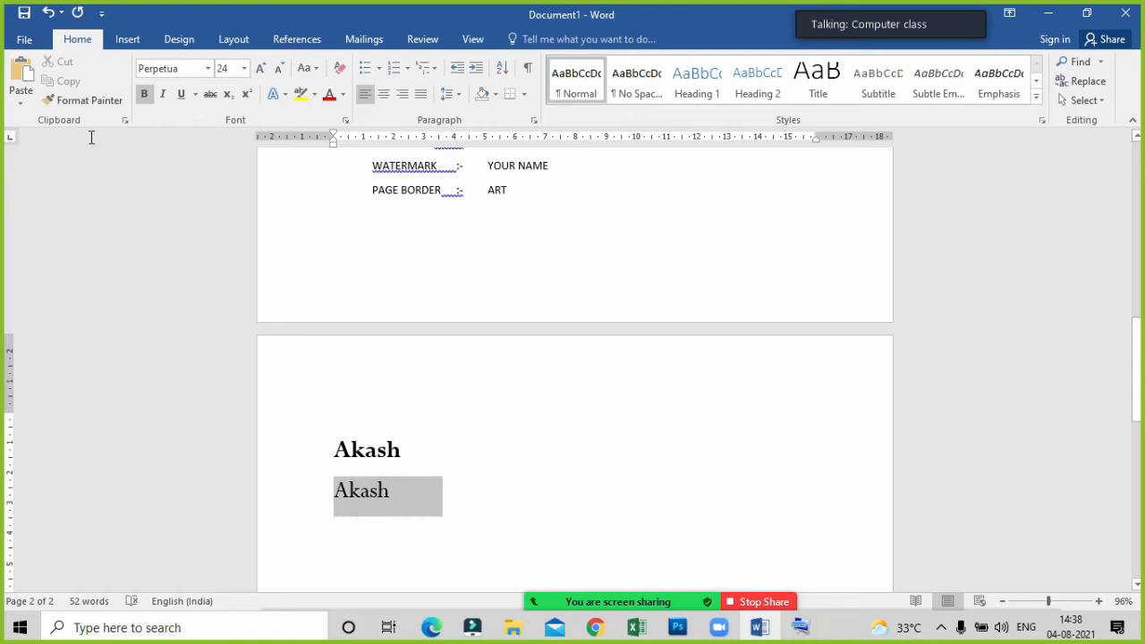
pyautogui.click(163, 94)
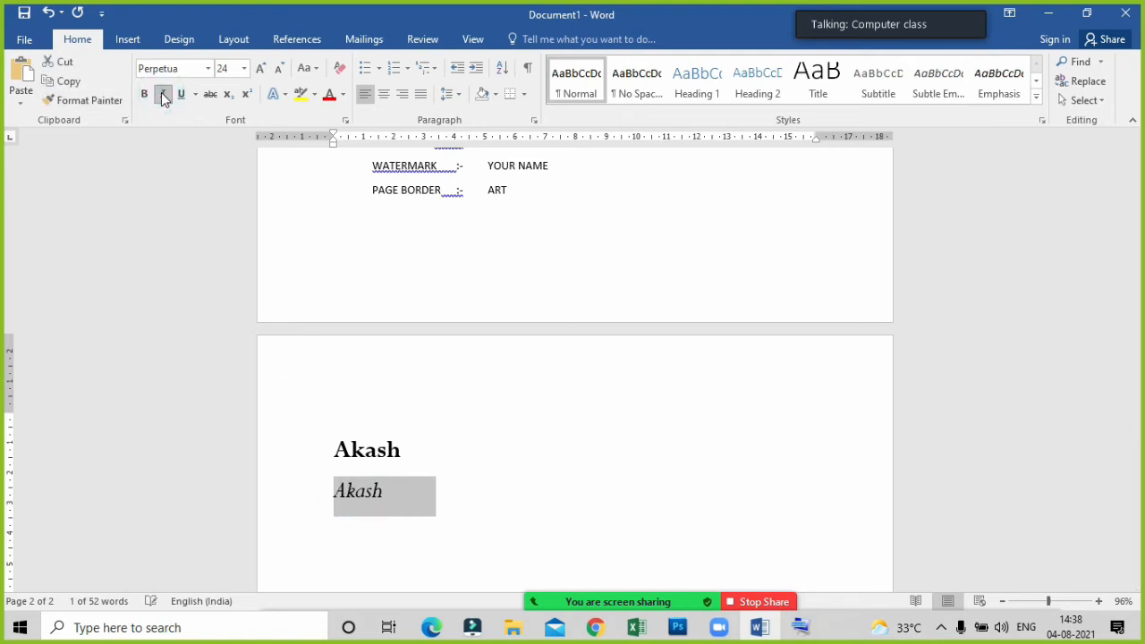
pyautogui.click(511, 378)
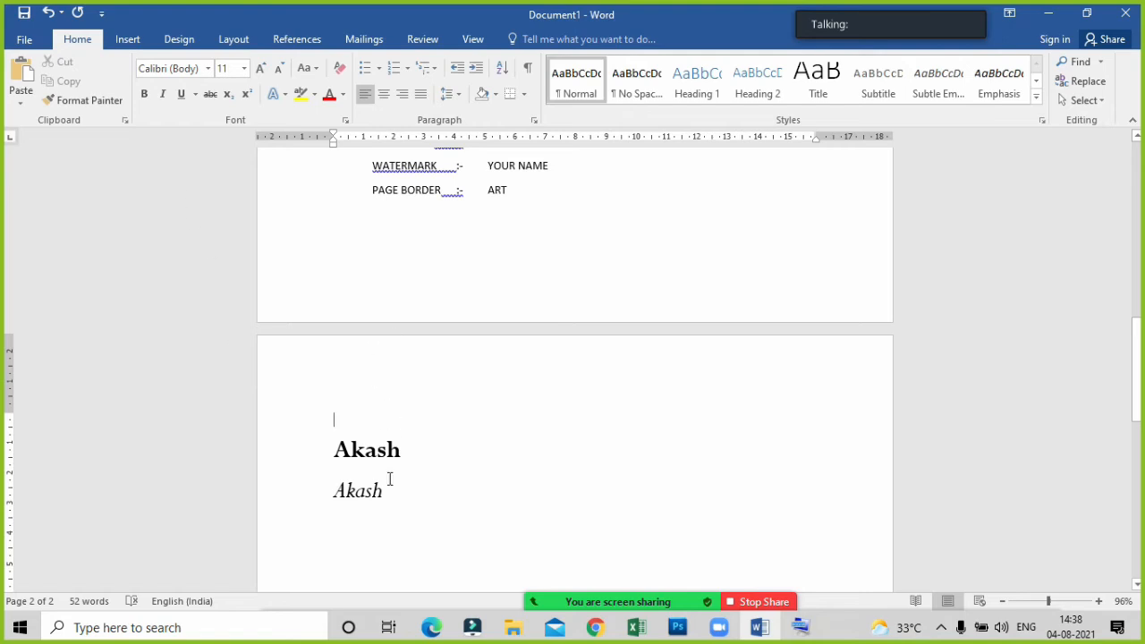
pyautogui.moveTo(383, 493); pyautogui.dragTo(313, 498)
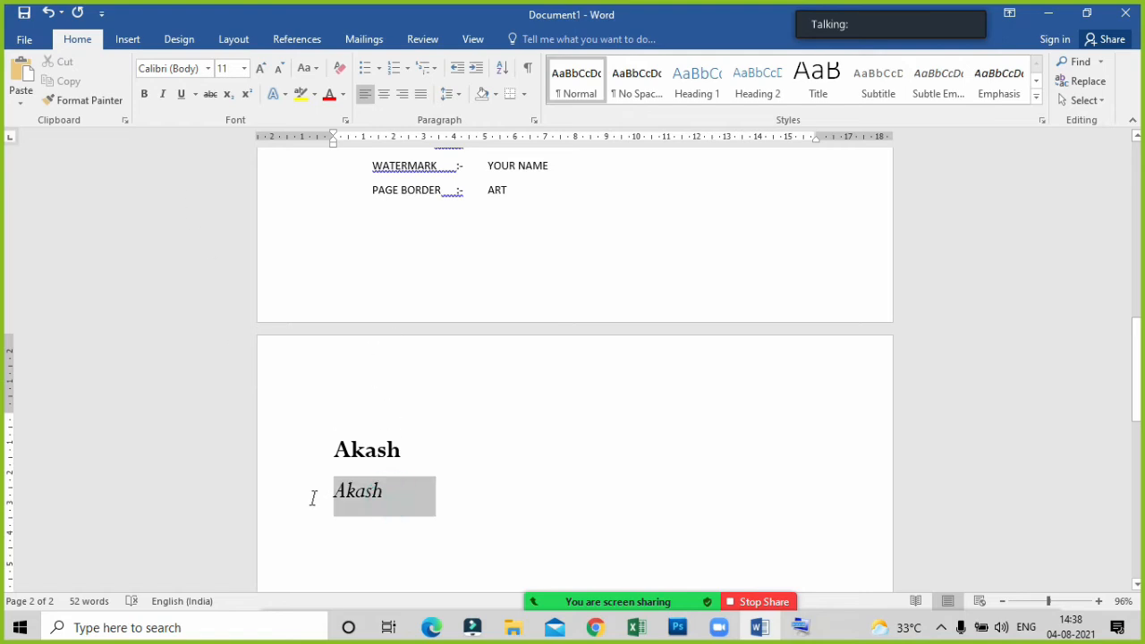
pyautogui.click(182, 94)
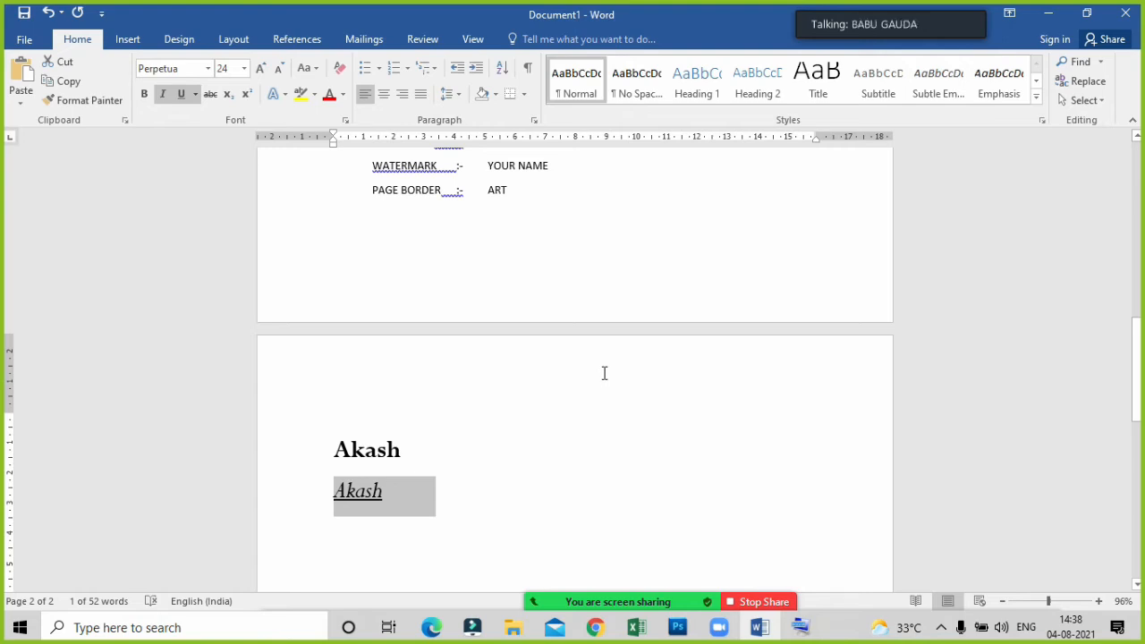
pyautogui.click(478, 463)
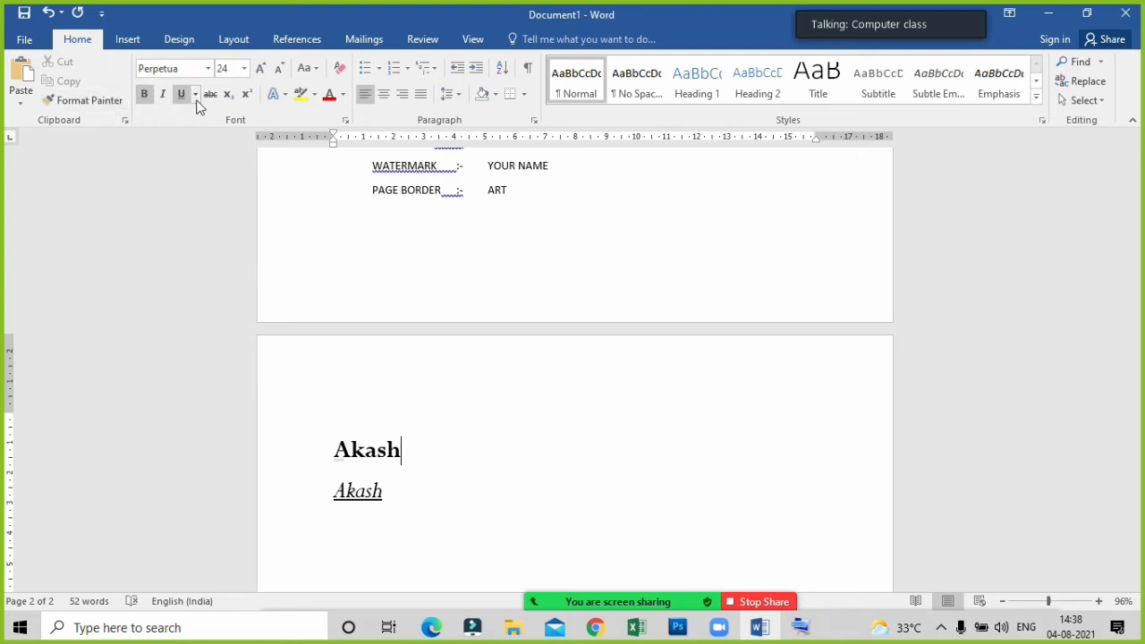
# Apply strikethrough to the bold sample name on the first line.
pyautogui.moveTo(406, 450); pyautogui.dragTo(331, 461)
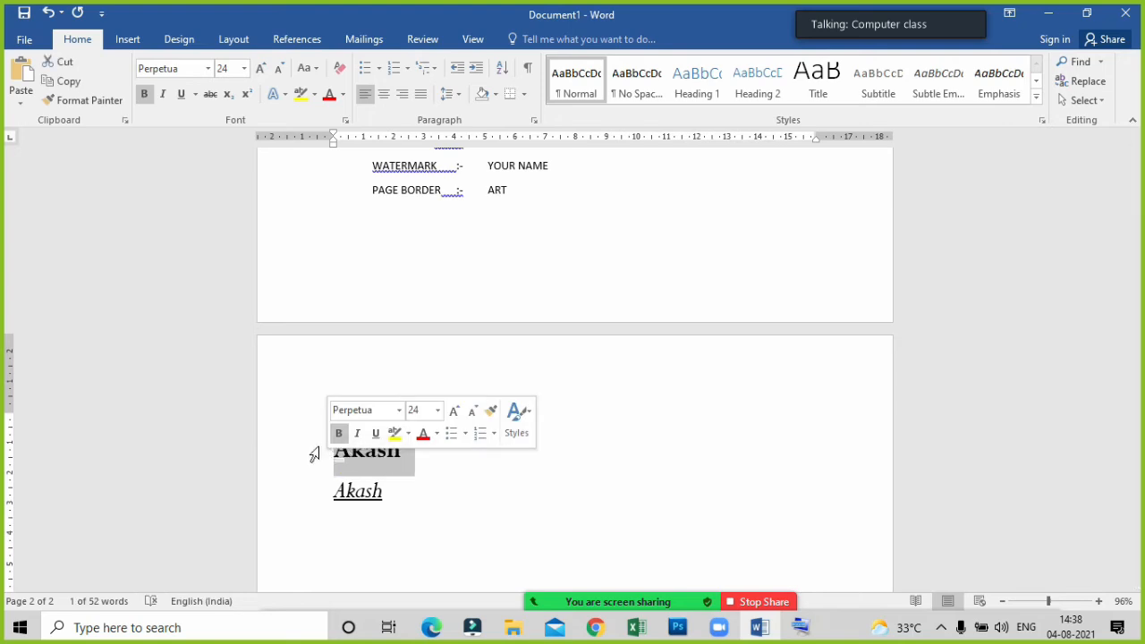
pyautogui.click(210, 94)
pyautogui.click(418, 452)
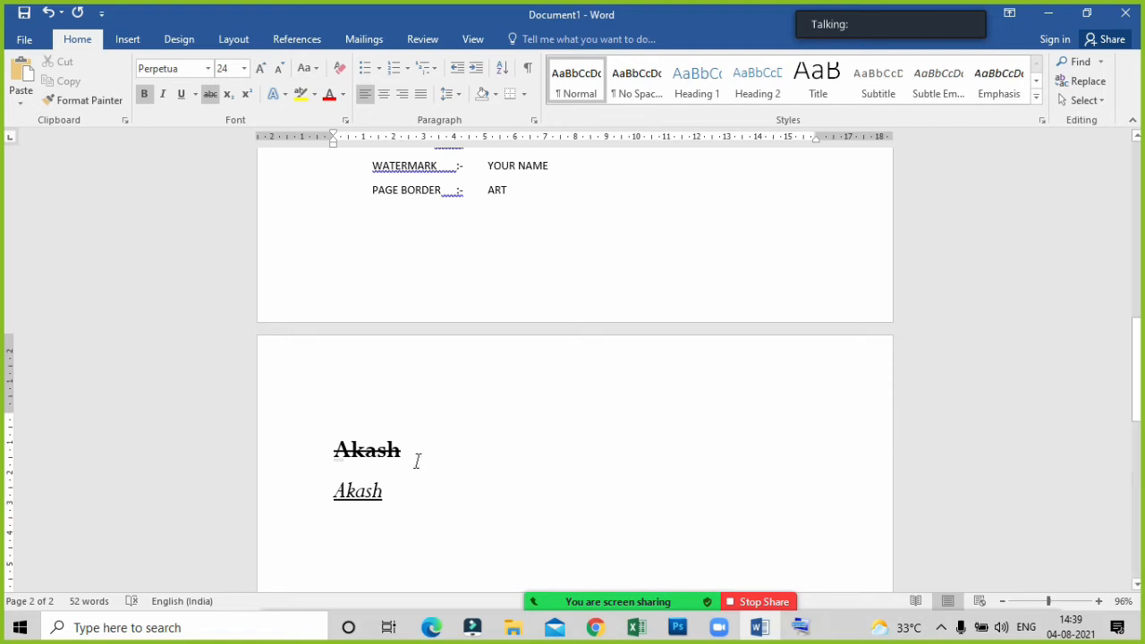
# Add the word "dhjhrghrh" after the struck-through name and remove the strikethrough from that word only.
pyautogui.click(405, 455)
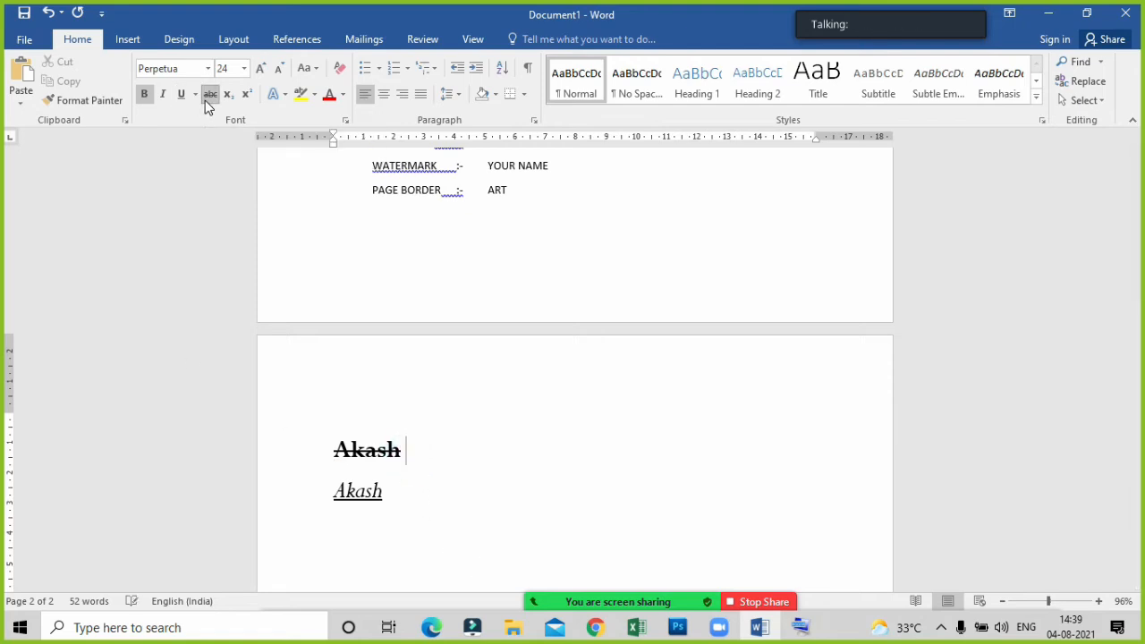
pyautogui.write('dhjhrghrh')
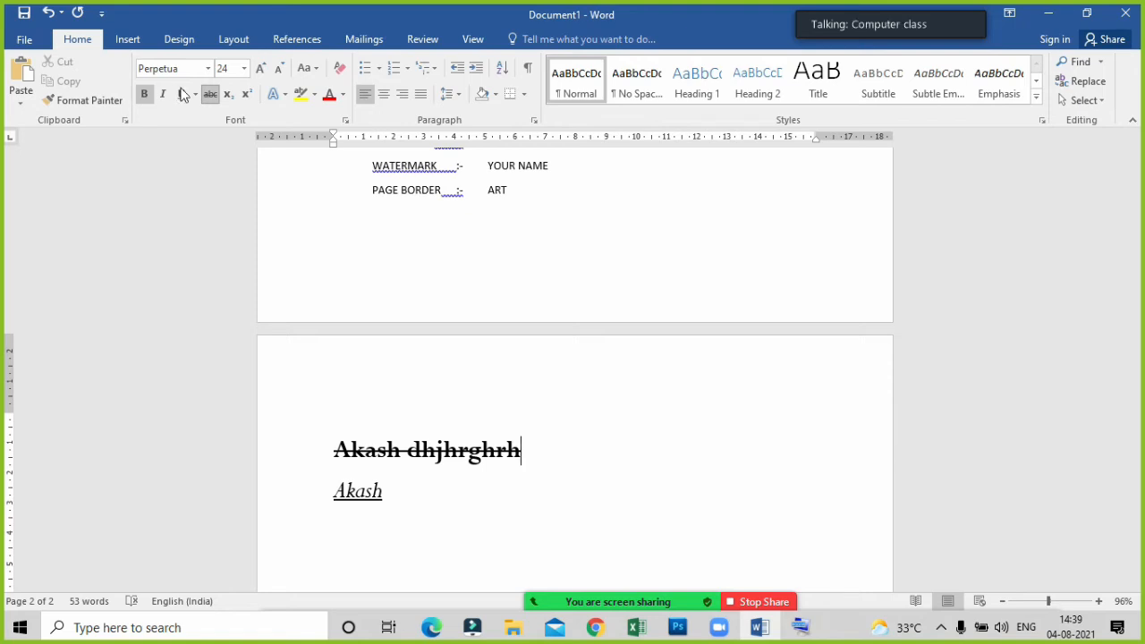
pyautogui.moveTo(532, 452); pyautogui.dragTo(408, 451)
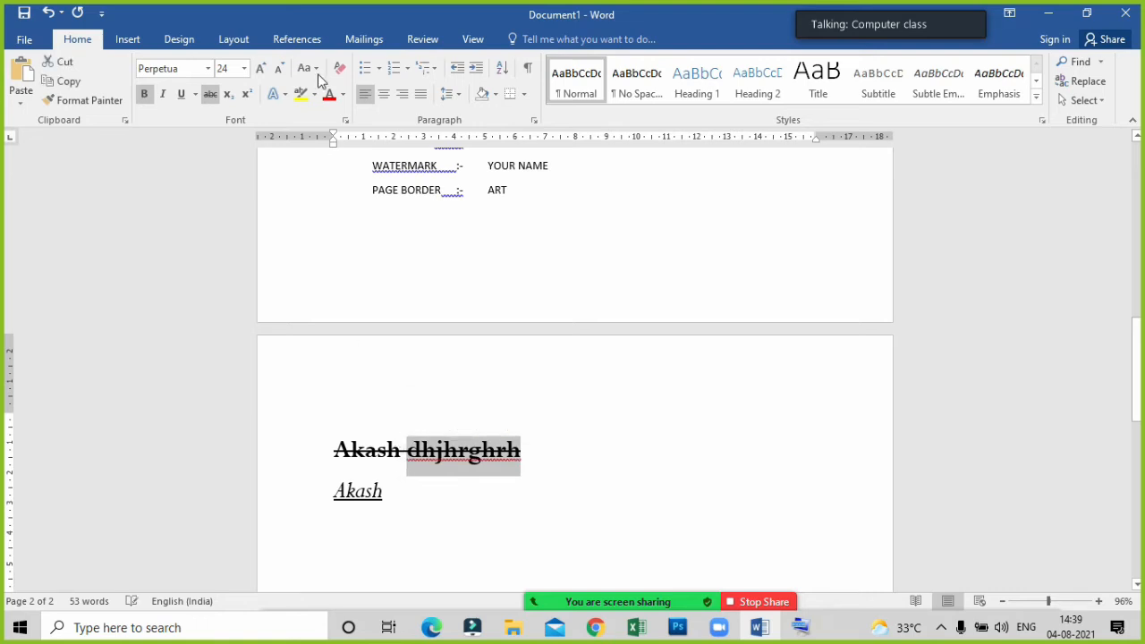
pyautogui.click(215, 95)
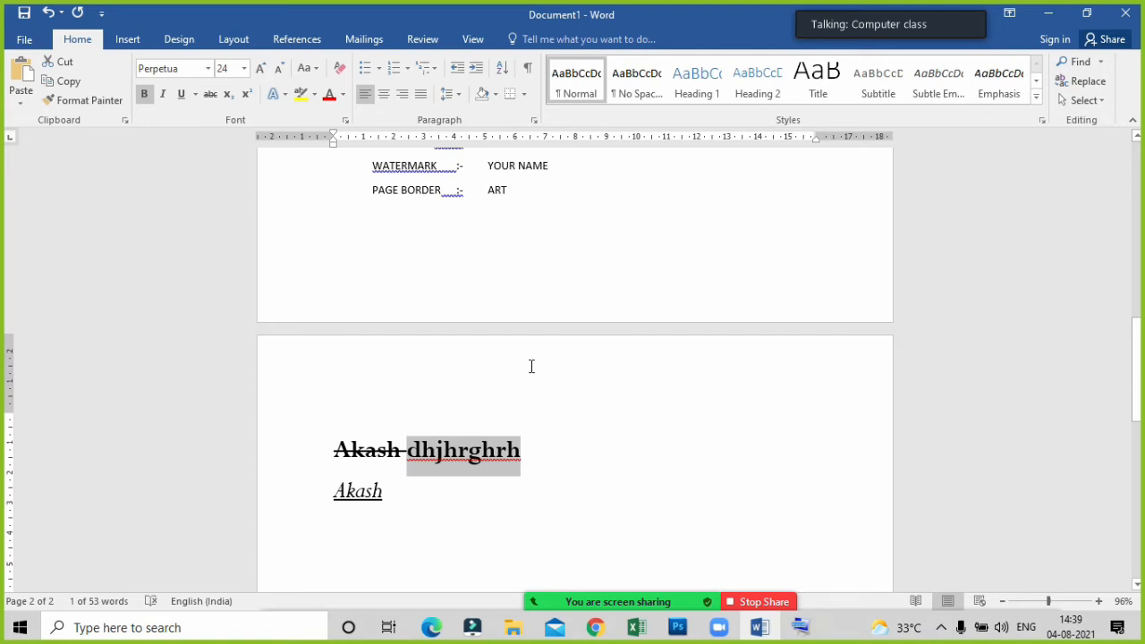
pyautogui.click(555, 442)
pyautogui.moveTo(467, 506); pyautogui.dragTo(292, 450)
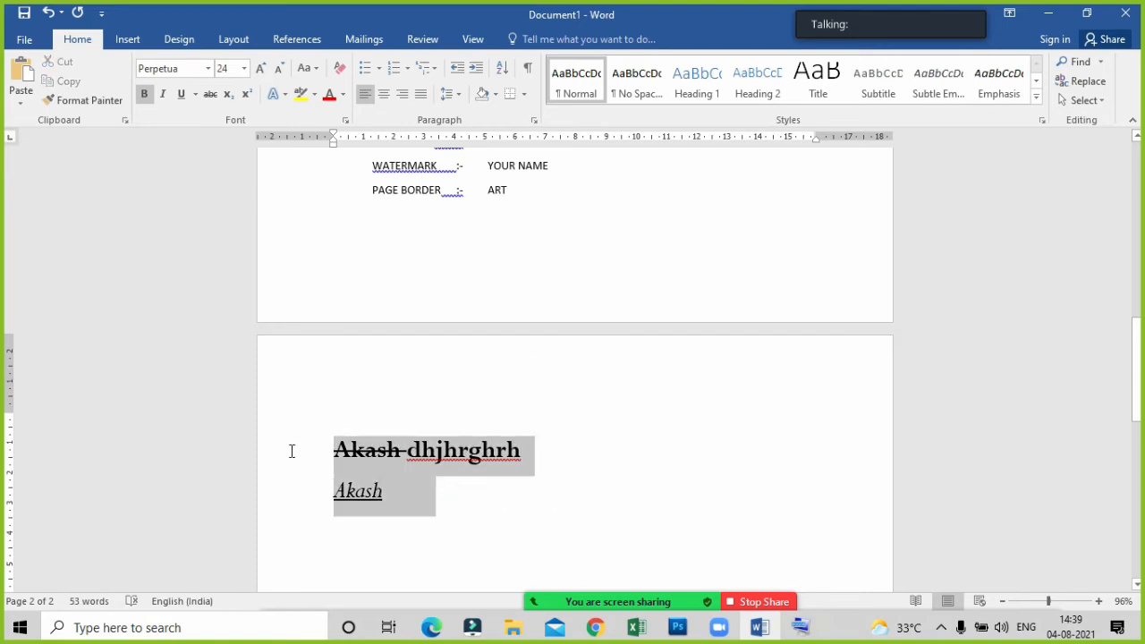
pyautogui.click(353, 243)
# Enter the text "10th" in the paragraph below the italic, underlined name.
pyautogui.click(398, 503)
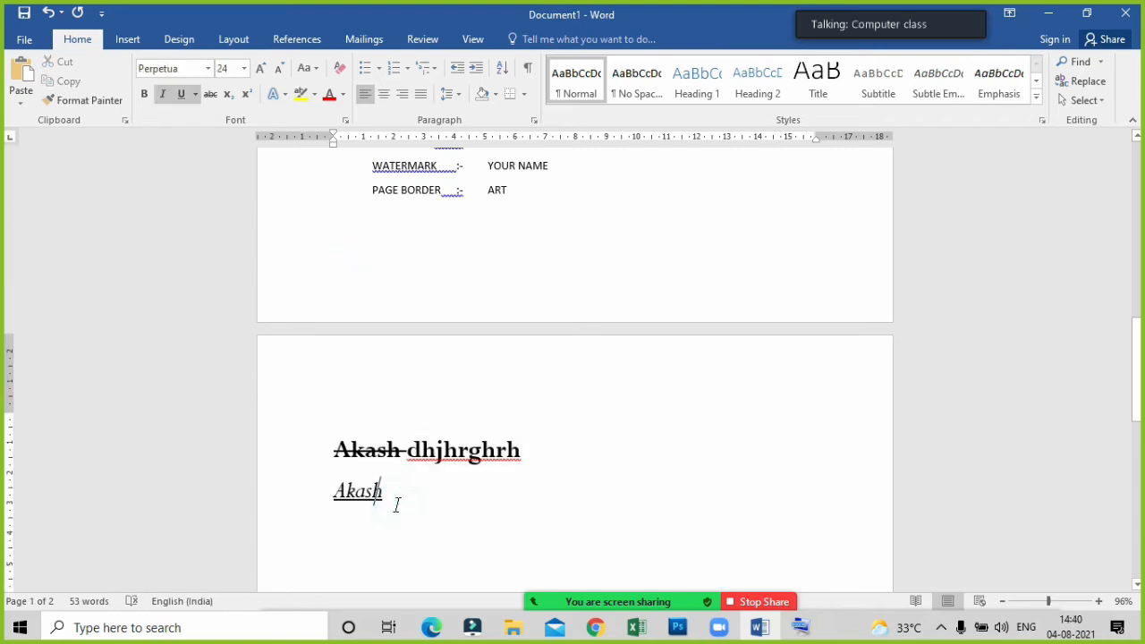
pyautogui.press('Down')
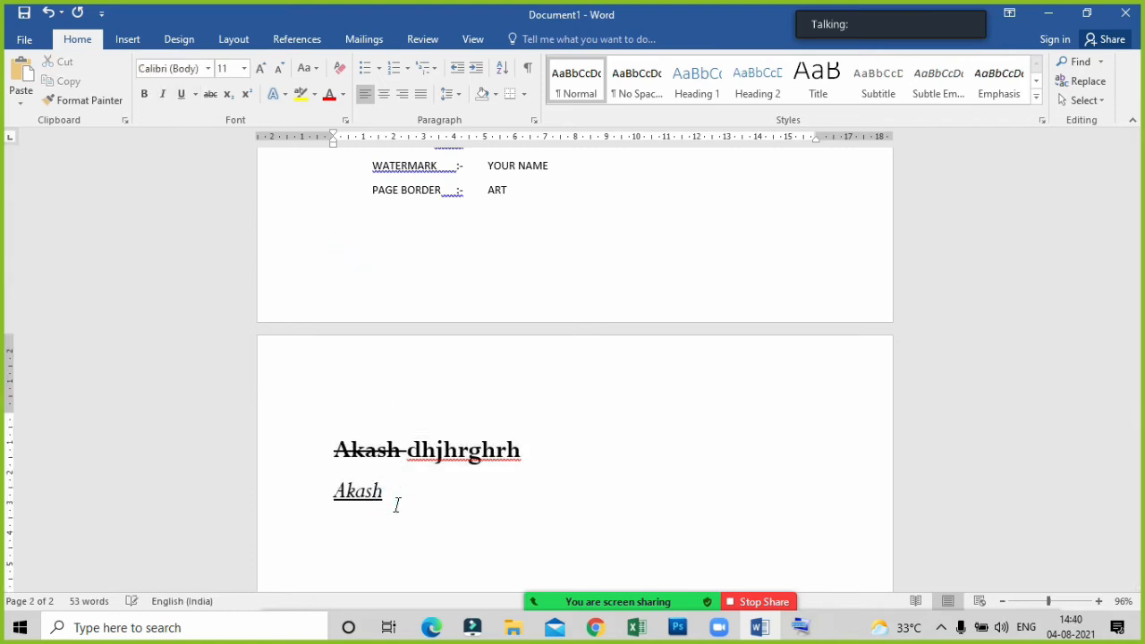
pyautogui.write('10th')
pyautogui.scroll(-2, 361, 514)
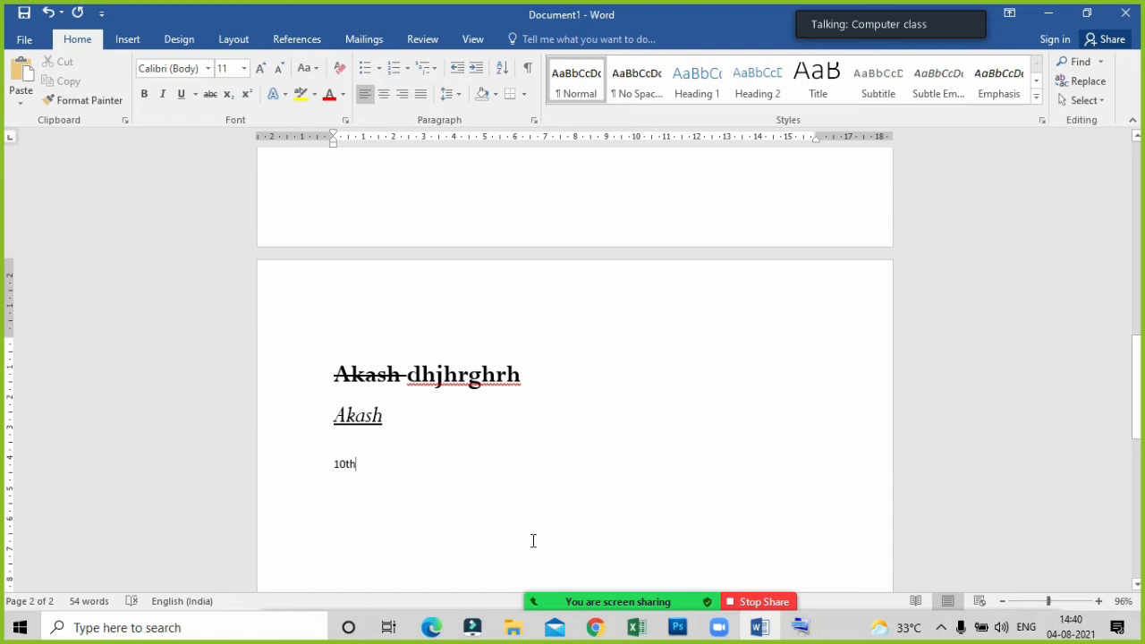
# Check the participant list of the Zoom meeting, dismiss it and return to the Word document.
pyautogui.click(523, 586)
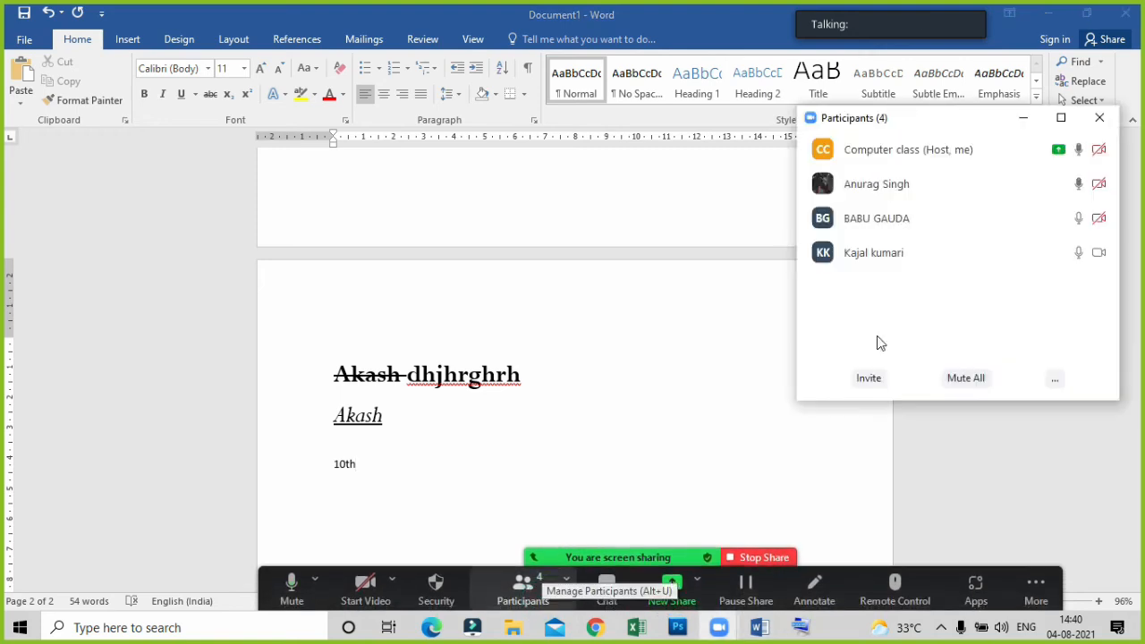
pyautogui.click(1012, 125)
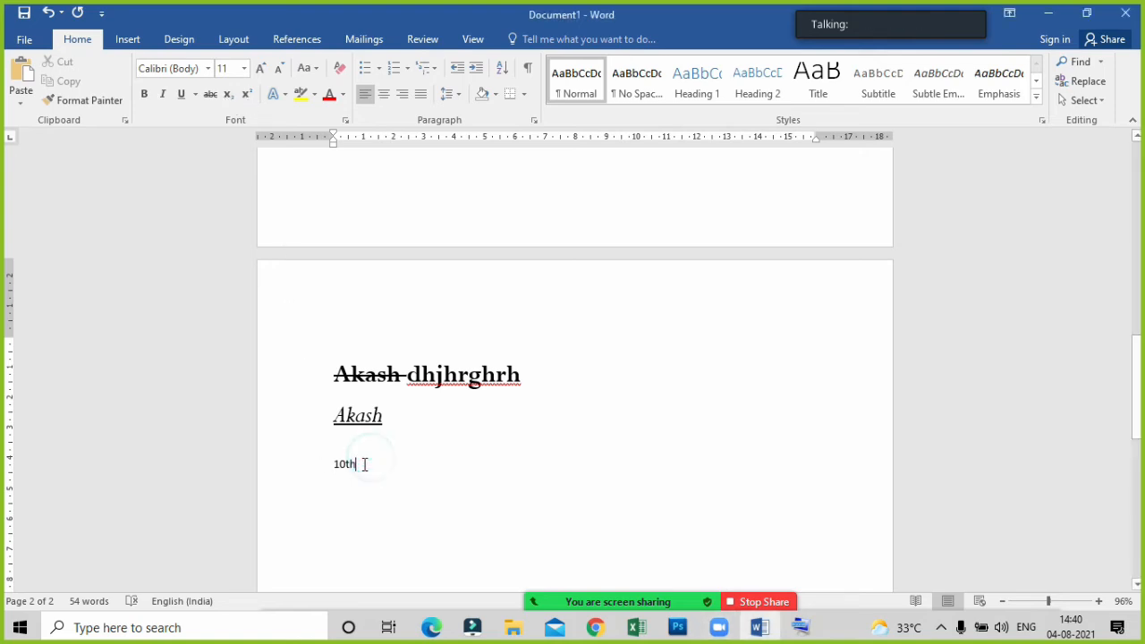
# Format the "th" of "10th" as superscript.
pyautogui.moveTo(361, 464); pyautogui.dragTo(346, 464)
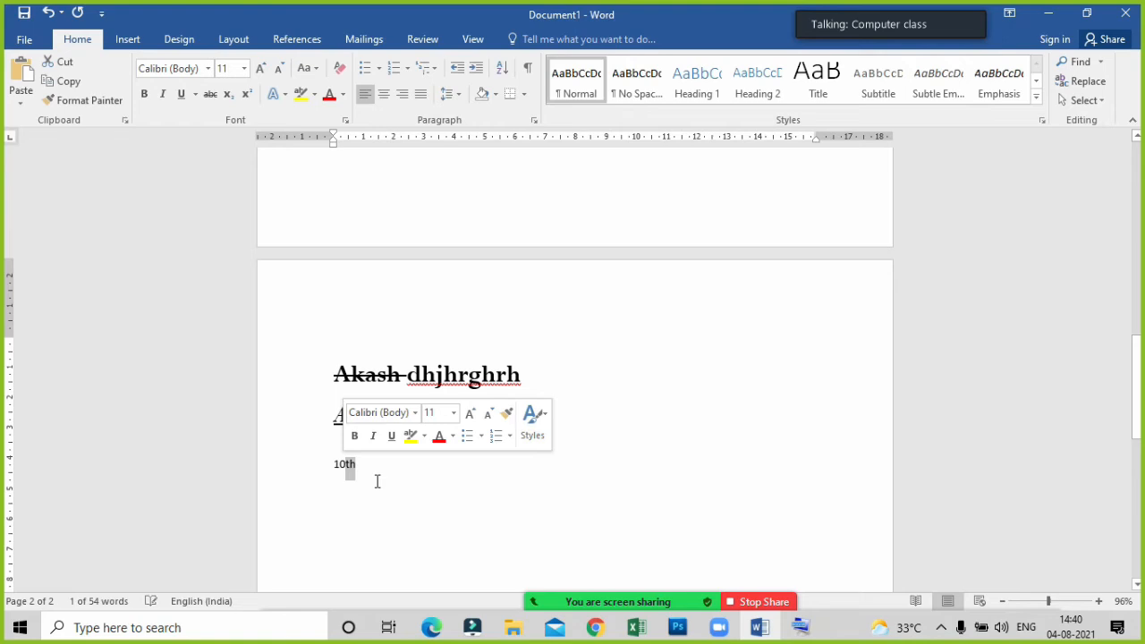
pyautogui.click(247, 95)
pyautogui.click(483, 514)
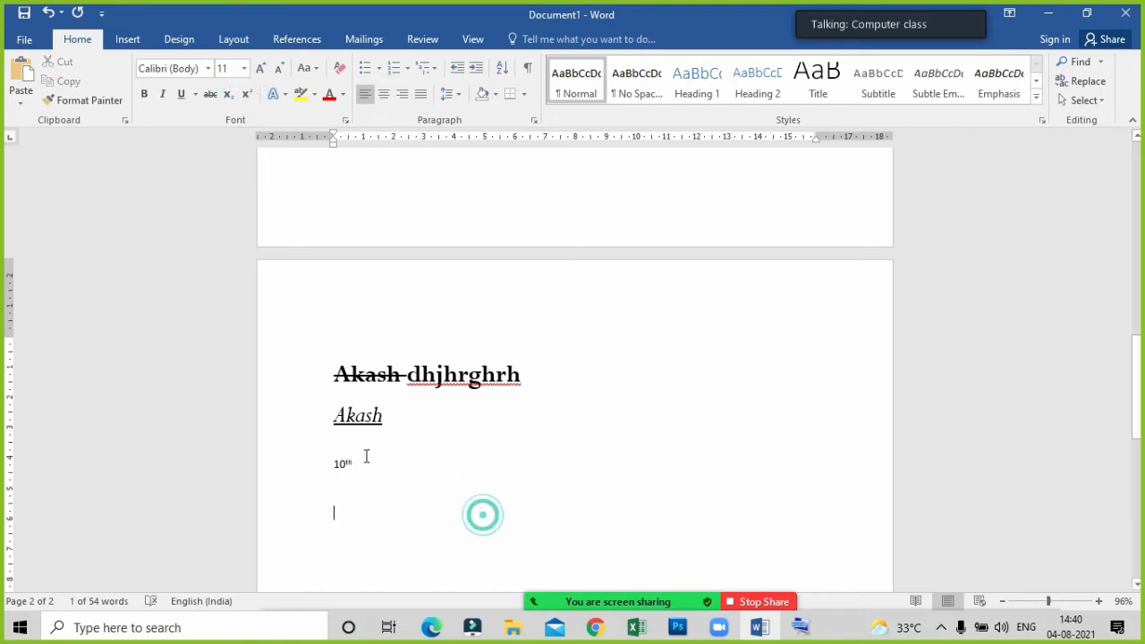
# Increase the font size of the whole "10th" text stepwise to 48.
pyautogui.moveTo(365, 465); pyautogui.dragTo(322, 462)
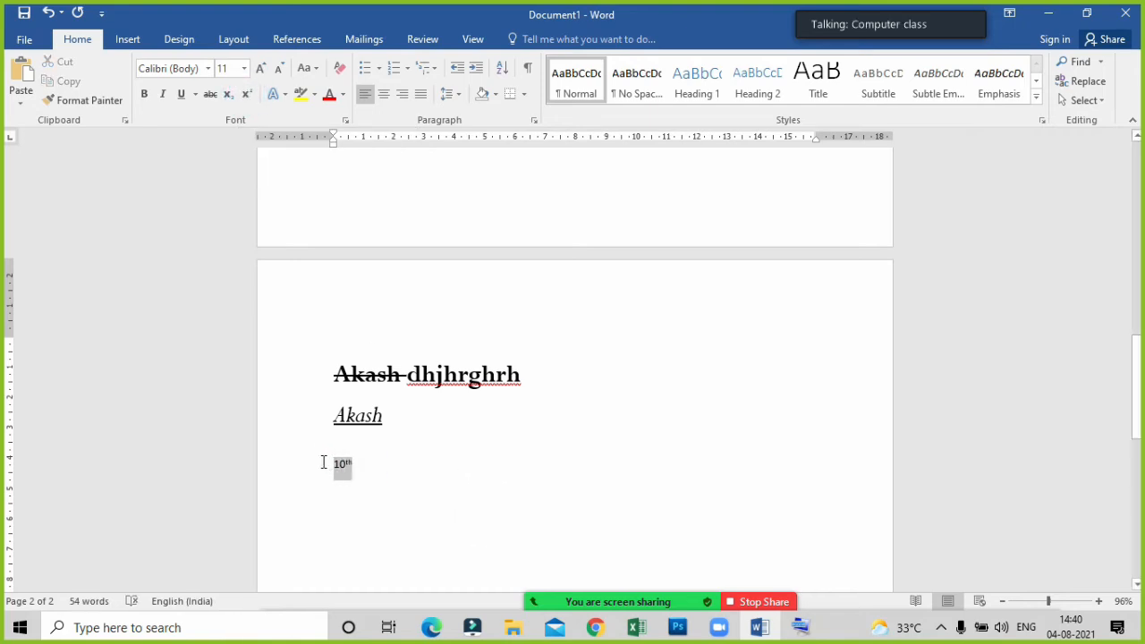
pyautogui.click(266, 69)
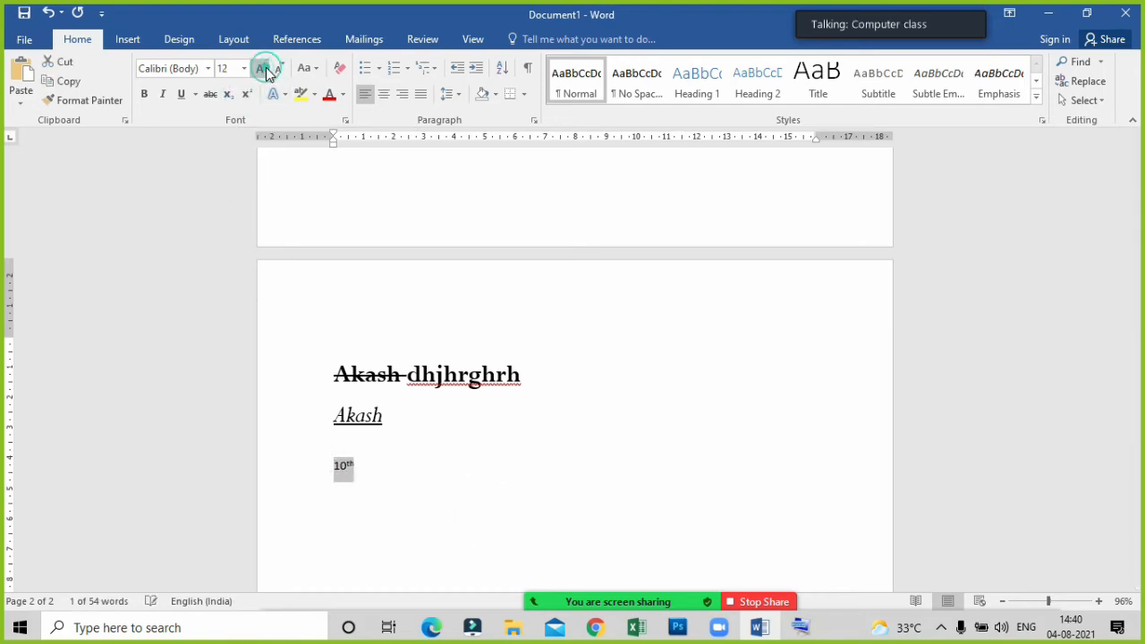
pyautogui.click(266, 69)
pyautogui.click(266, 68)
pyautogui.click(266, 68)
pyautogui.click(265, 69)
pyautogui.click(266, 69)
pyautogui.click(266, 69)
pyautogui.click(266, 69)
pyautogui.click(266, 69)
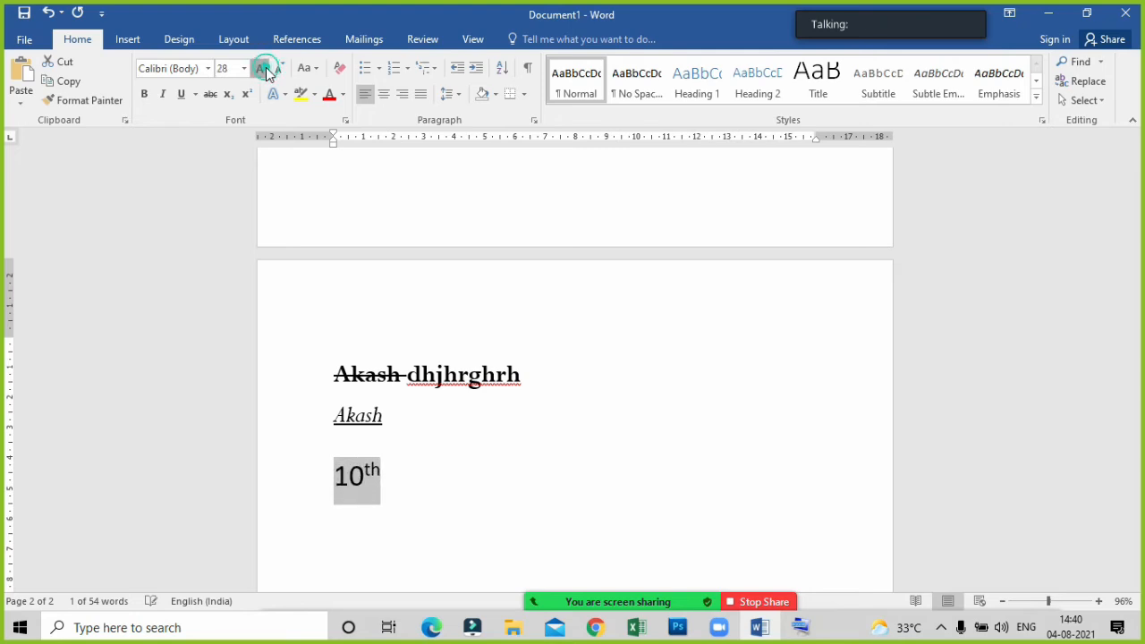
pyautogui.click(266, 68)
pyautogui.click(265, 69)
pyautogui.scroll(-1, 516, 409)
pyautogui.scroll(-1, 512, 420)
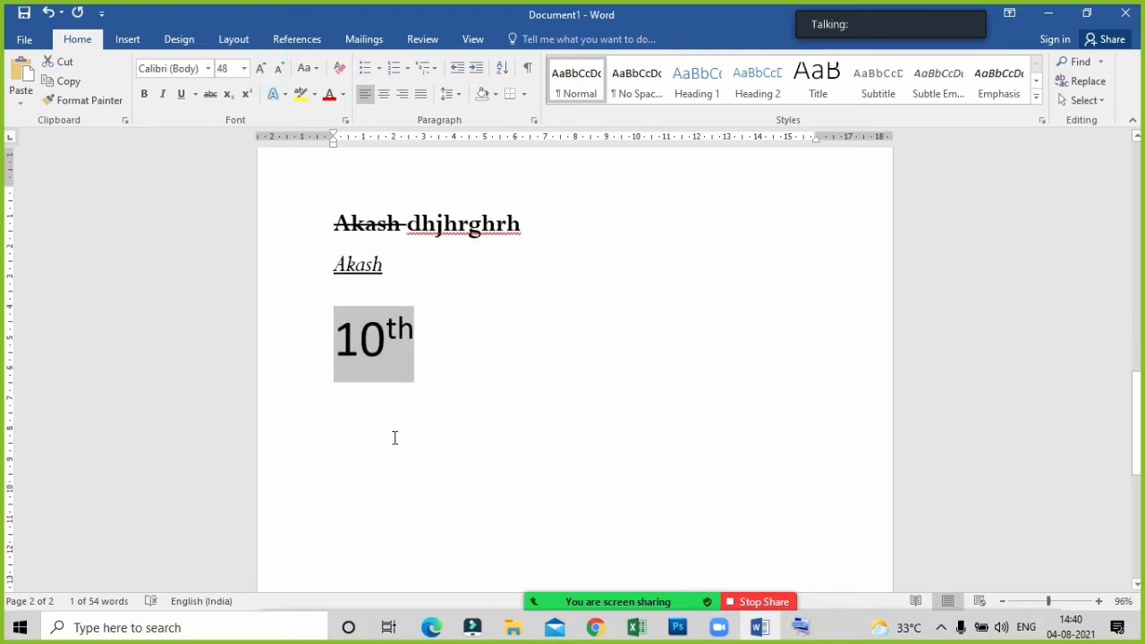
# Add a new line reading "12th" below "10th", keeping the superscript formatting carried over from its ending.
pyautogui.click(422, 362)
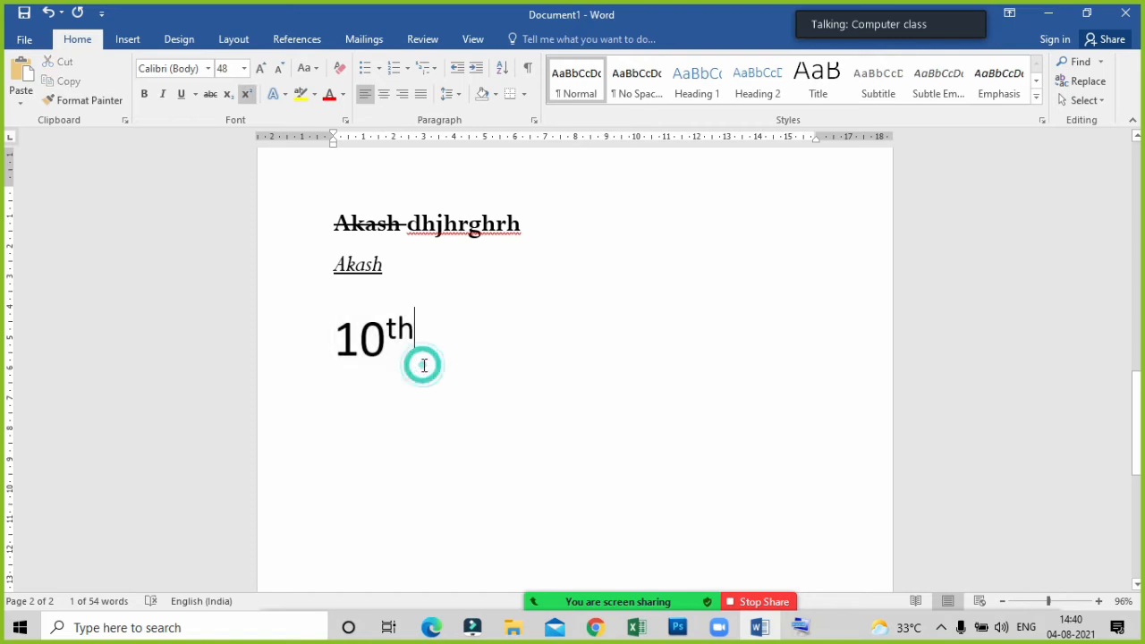
pyautogui.press('Return')
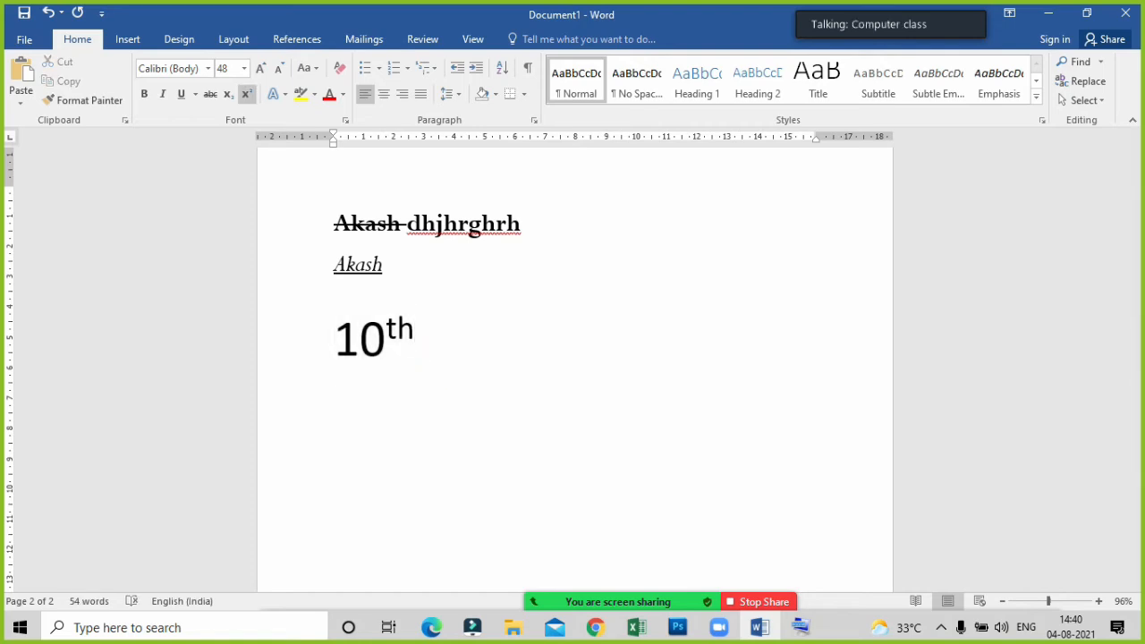
pyautogui.write('12th')
pyautogui.press('Return')
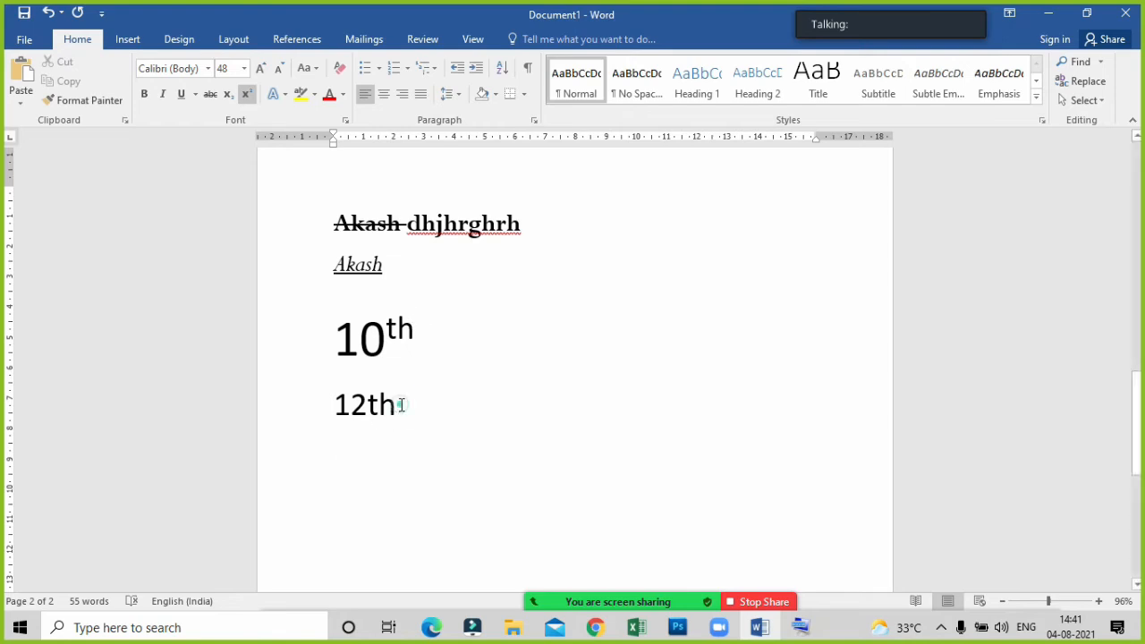
# Try to switch superscript on the "th" of "12th", and delete the whole "12th" line.
pyautogui.moveTo(402, 402); pyautogui.dragTo(367, 405)
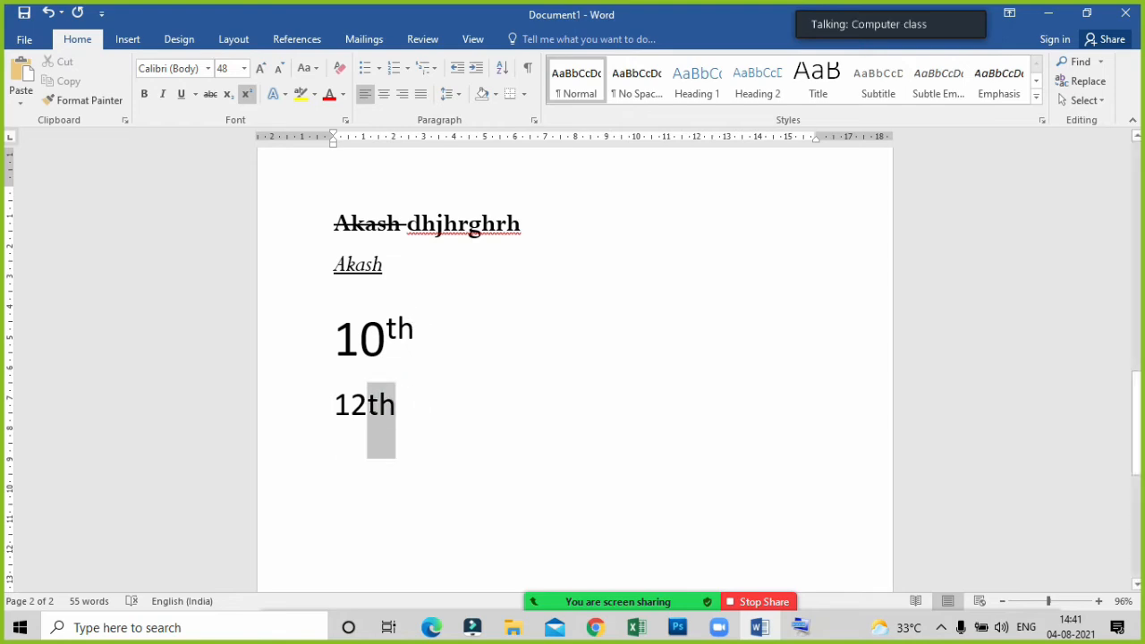
pyautogui.click(252, 89)
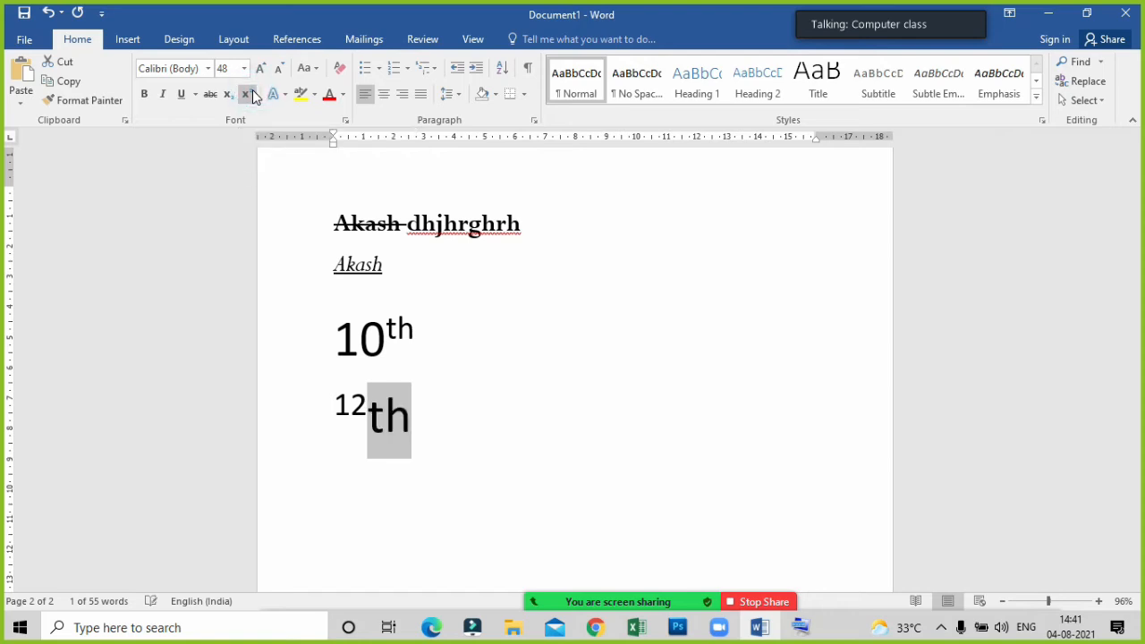
pyautogui.click(411, 407)
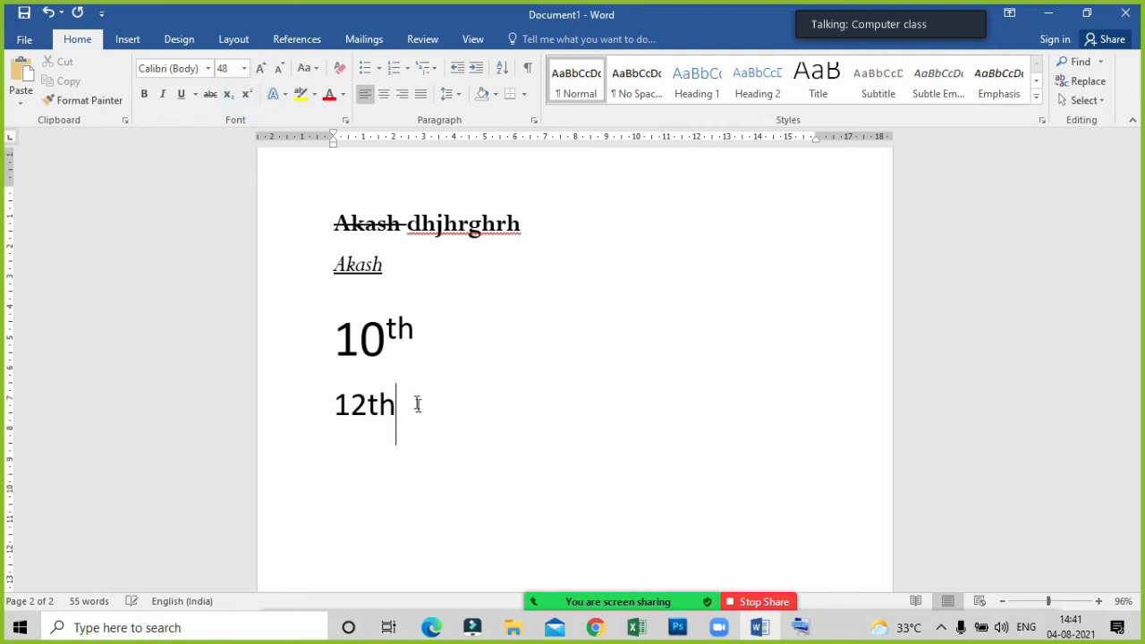
pyautogui.moveTo(429, 429); pyautogui.dragTo(303, 420)
pyautogui.press('BackSpace')
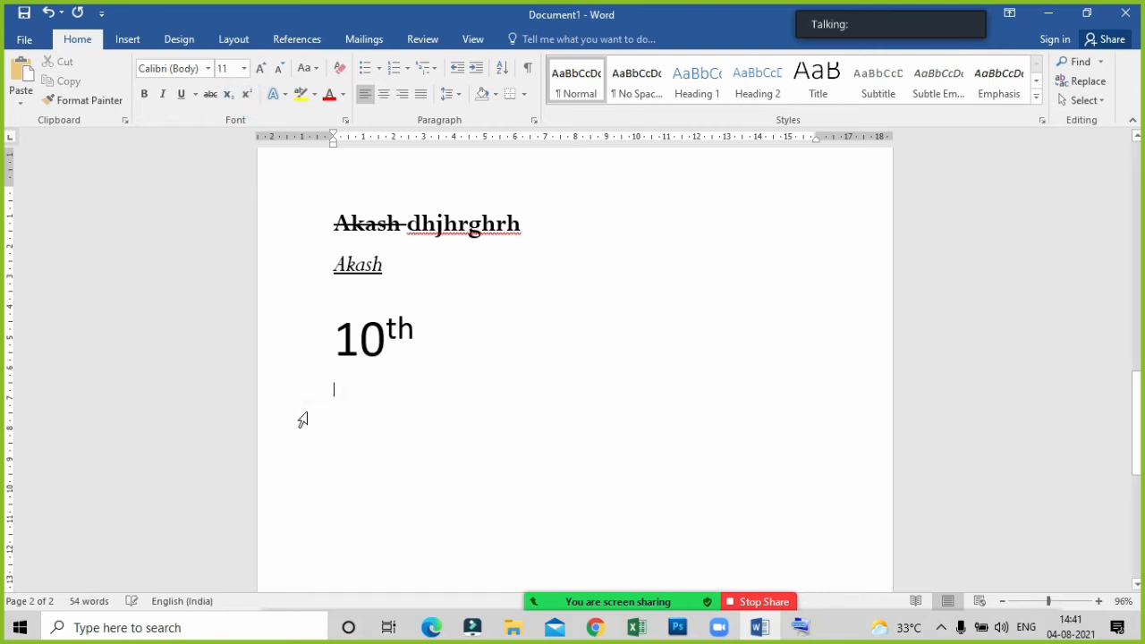
# Start a new line from the end of the superscript "10th" and write "12th" on it again.
pyautogui.click(413, 318)
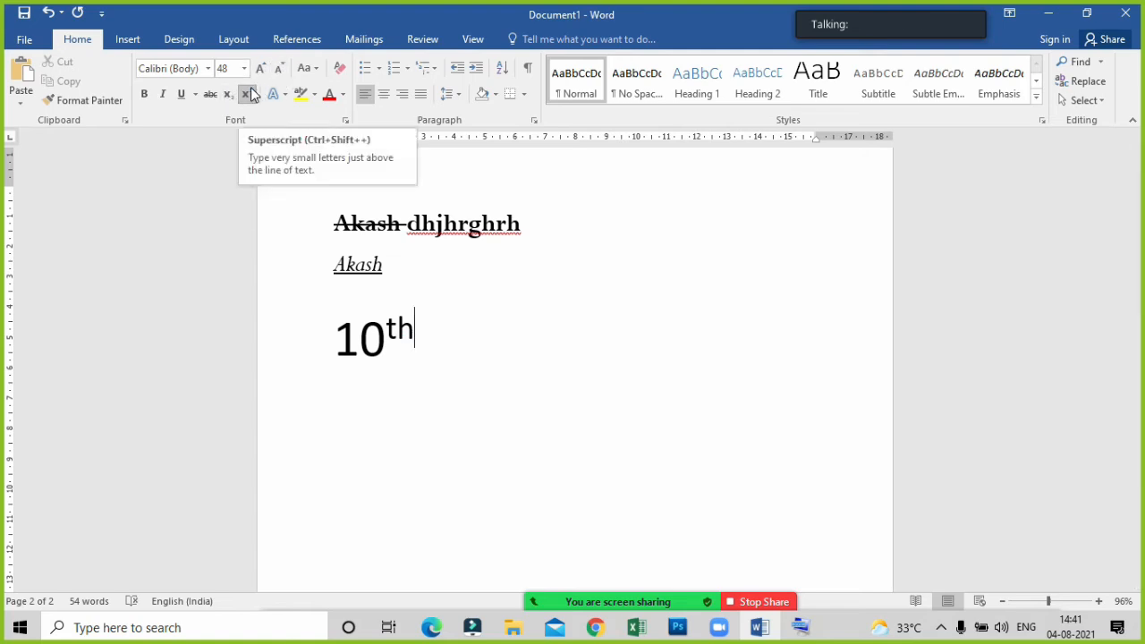
pyautogui.press('Return')
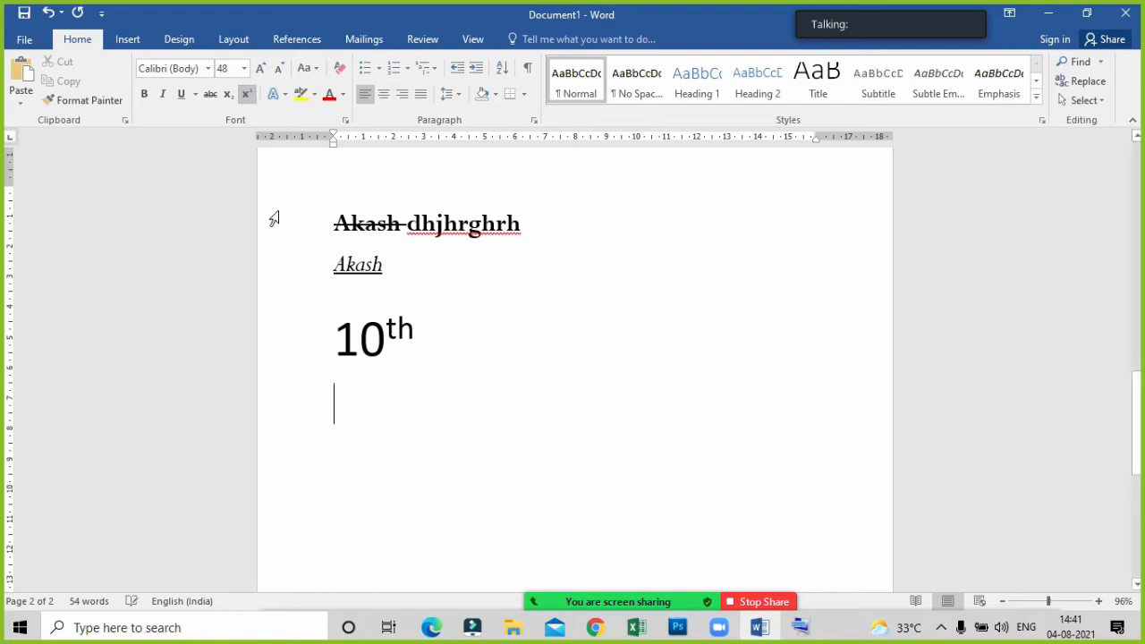
pyautogui.write('12')
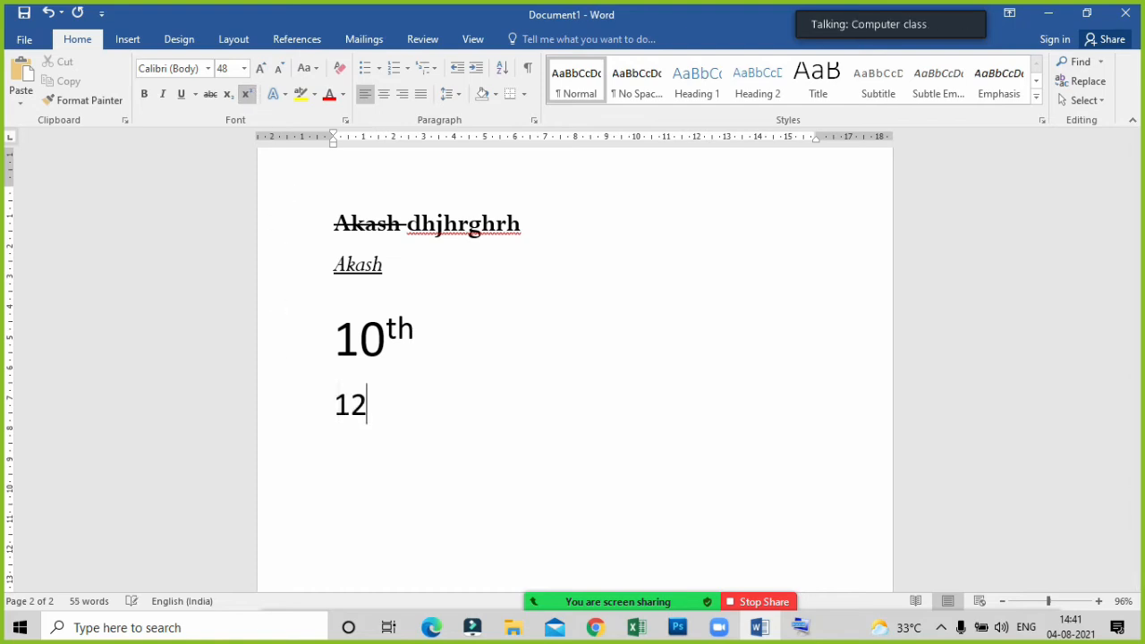
pyautogui.write('th')
# Remove the superscript from the whole "12th" text and apply it only to the "th".
pyautogui.moveTo(398, 418); pyautogui.dragTo(334, 415)
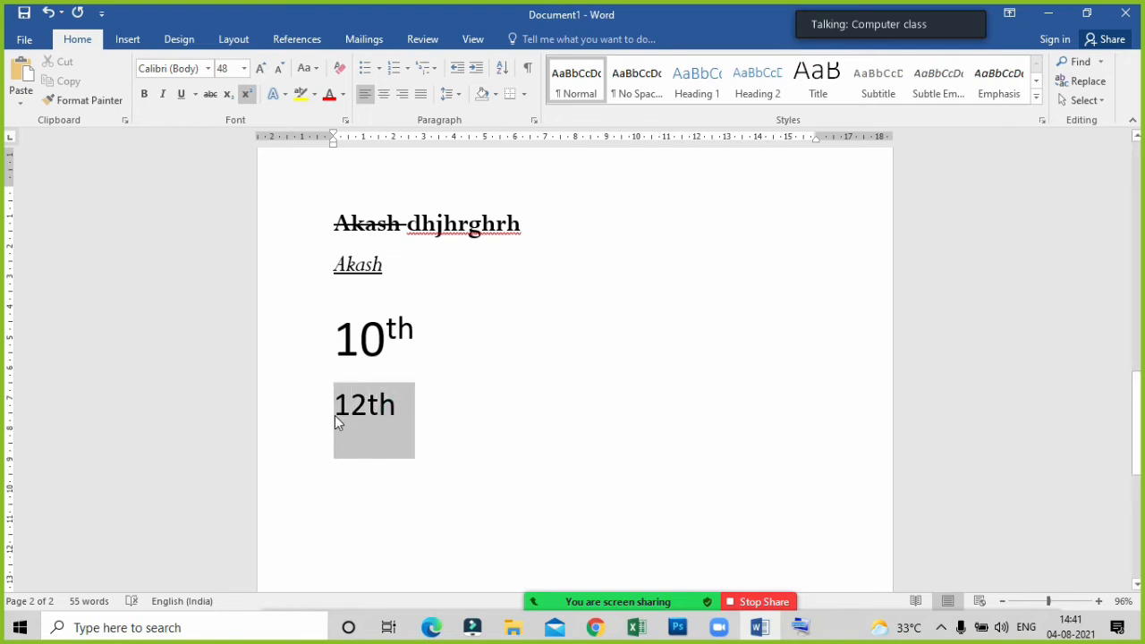
pyautogui.click(248, 93)
pyautogui.click(247, 93)
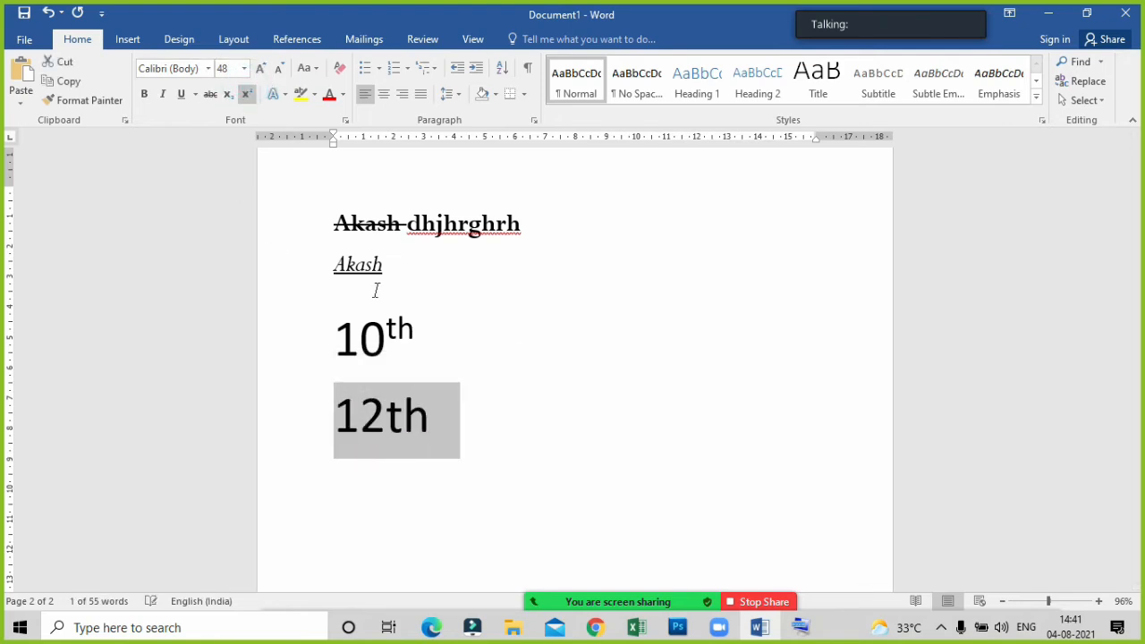
pyautogui.click(442, 446)
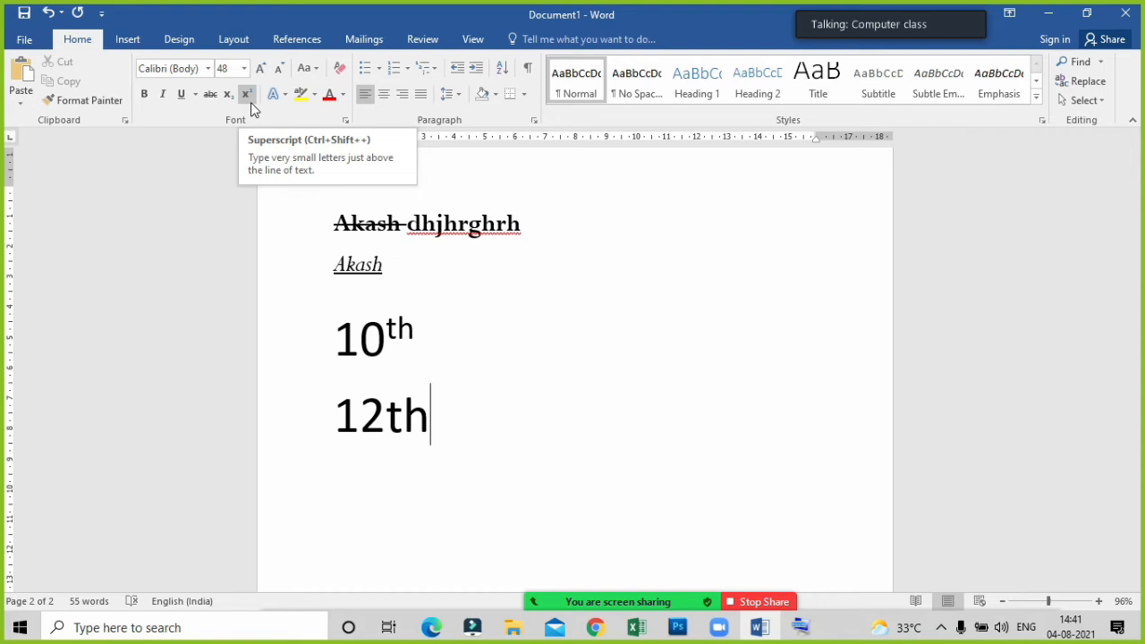
# Add a line reading "H2O" below "12th" and format its "2" as subscript.
pyautogui.press('Return')
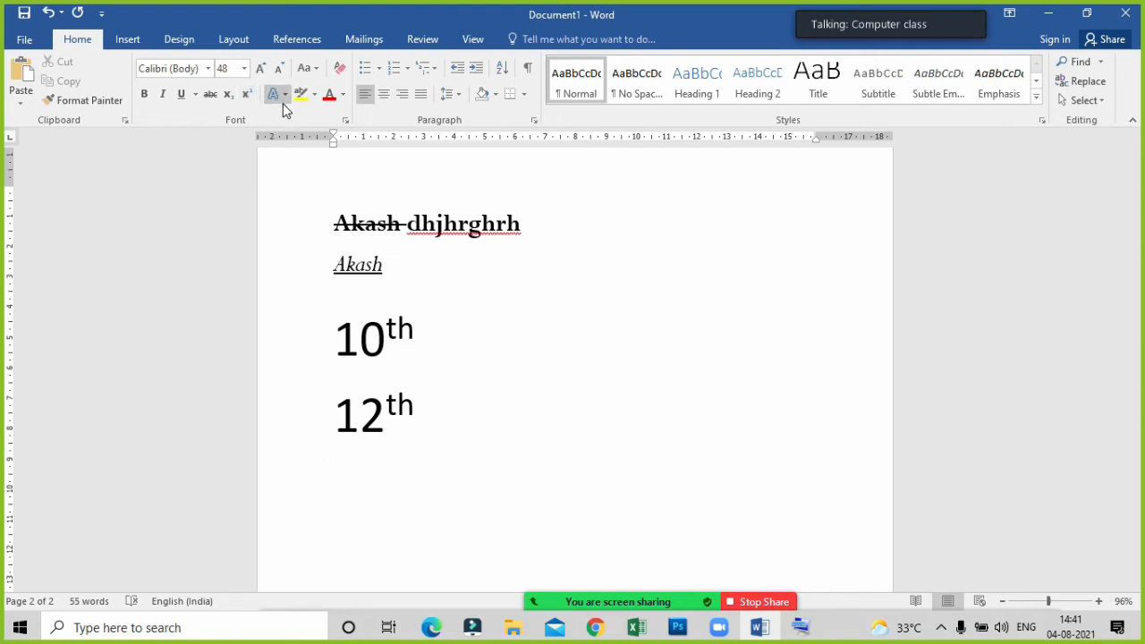
pyautogui.write('H2O')
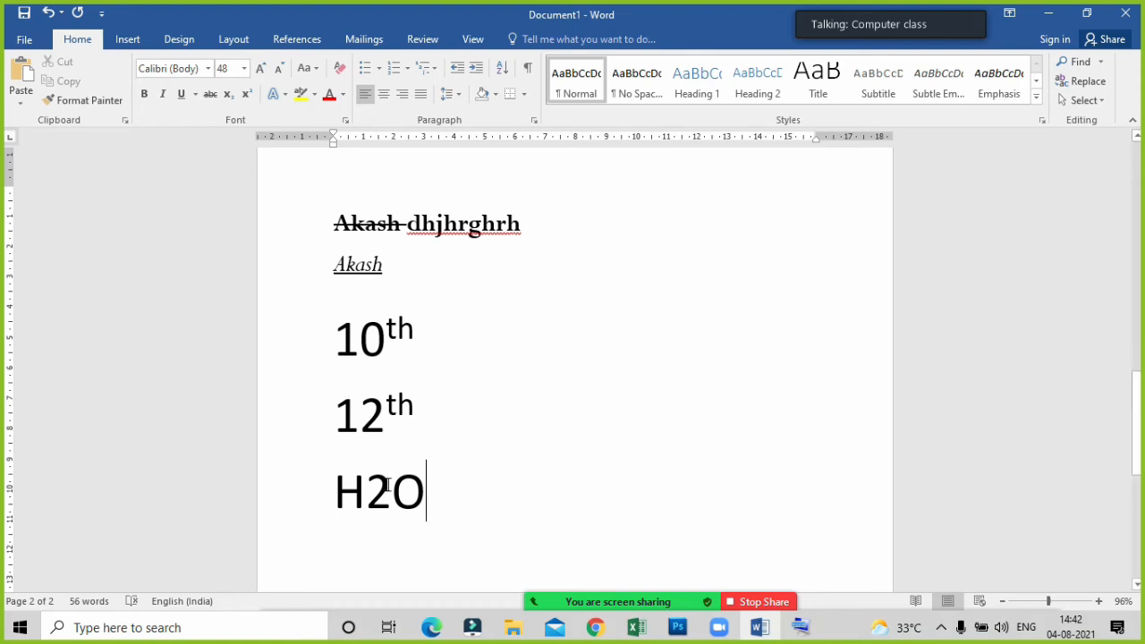
pyautogui.moveTo(392, 483); pyautogui.dragTo(375, 486)
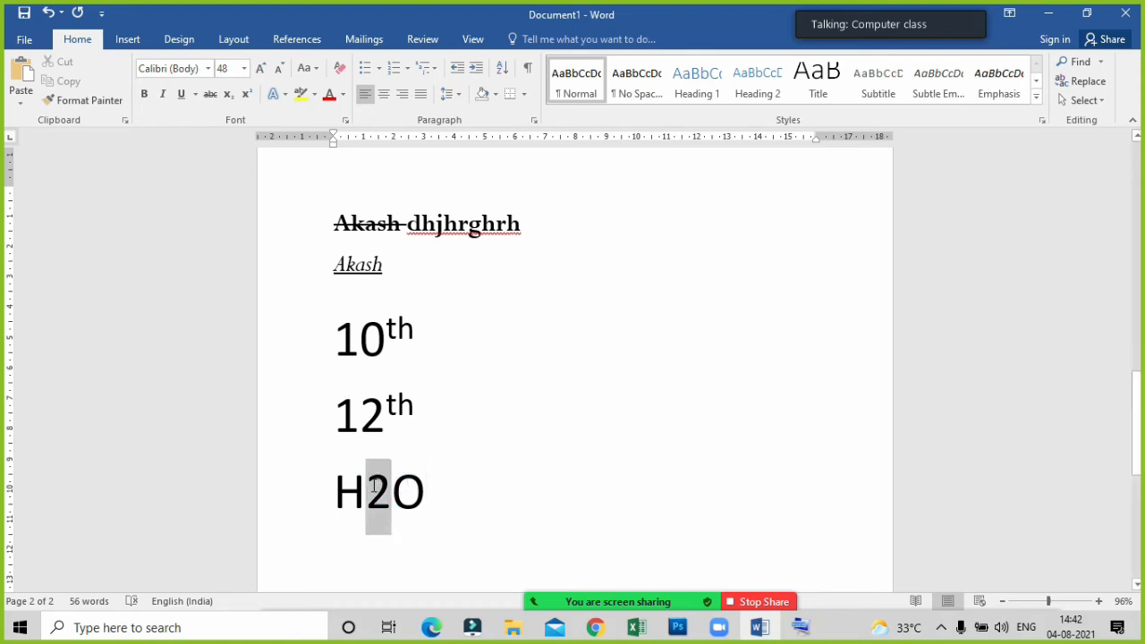
pyautogui.click(229, 96)
pyautogui.click(503, 363)
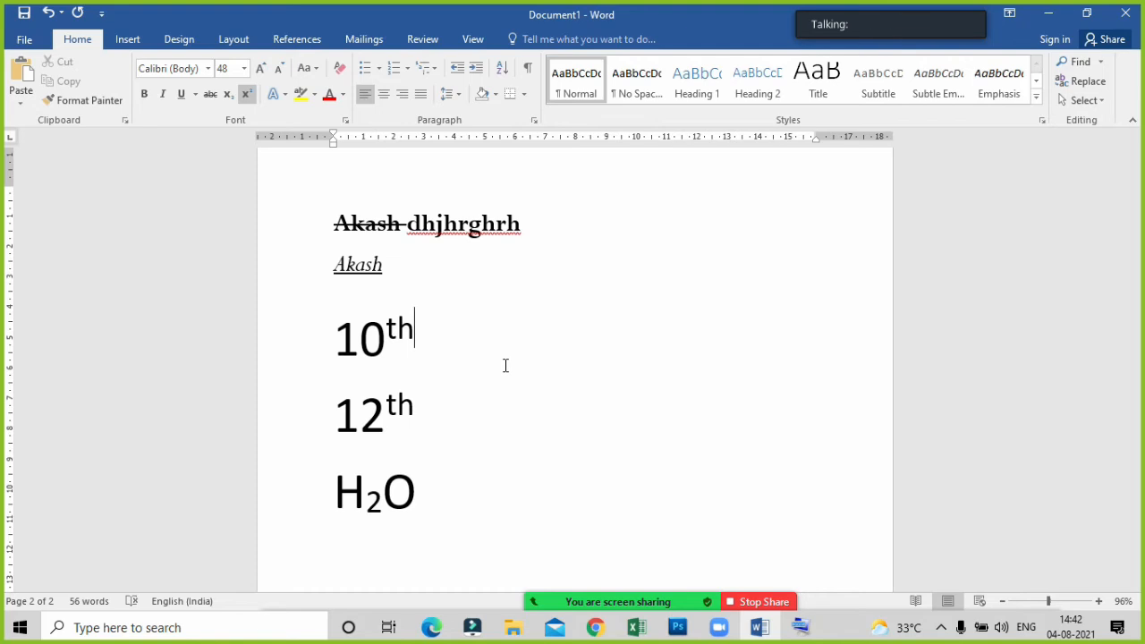
# Delete all the sample text on the second page, down through the "H2O" line.
pyautogui.hotkey('ctrl', 'a')
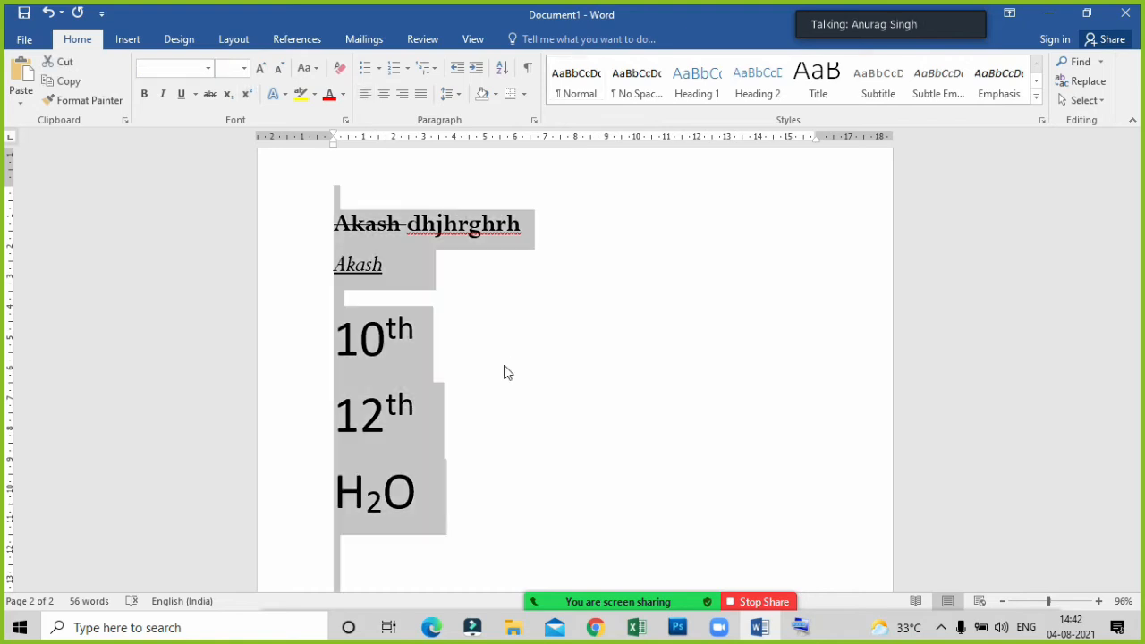
pyautogui.scroll(2, 335, 397)
pyautogui.scroll(-2, 362, 407)
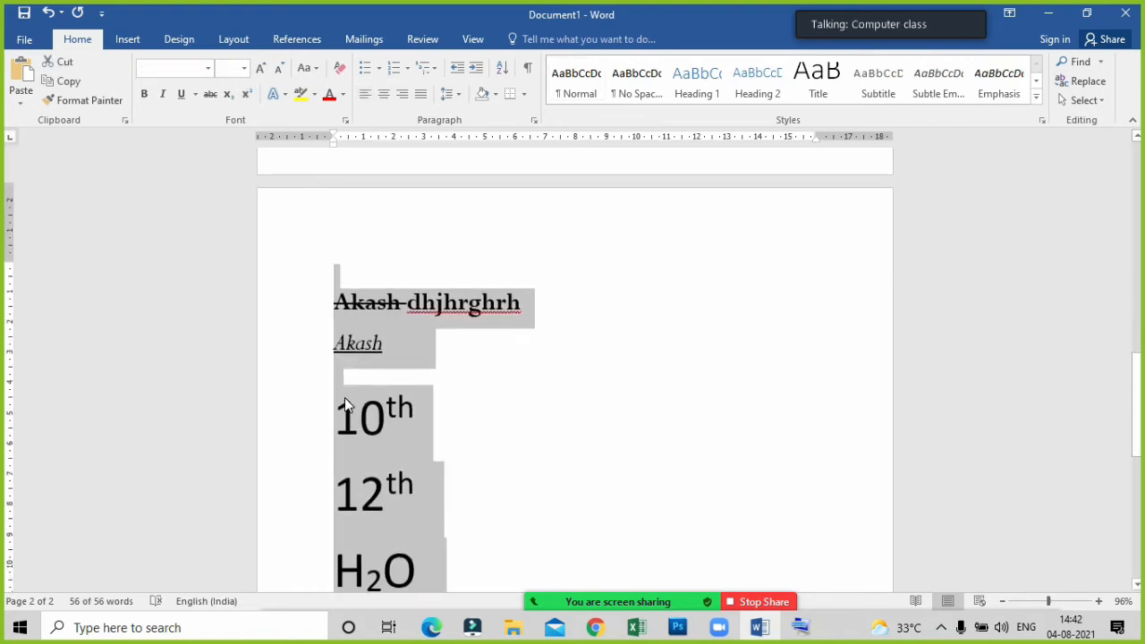
pyautogui.click(344, 400)
pyautogui.moveTo(317, 293); pyautogui.dragTo(468, 610)
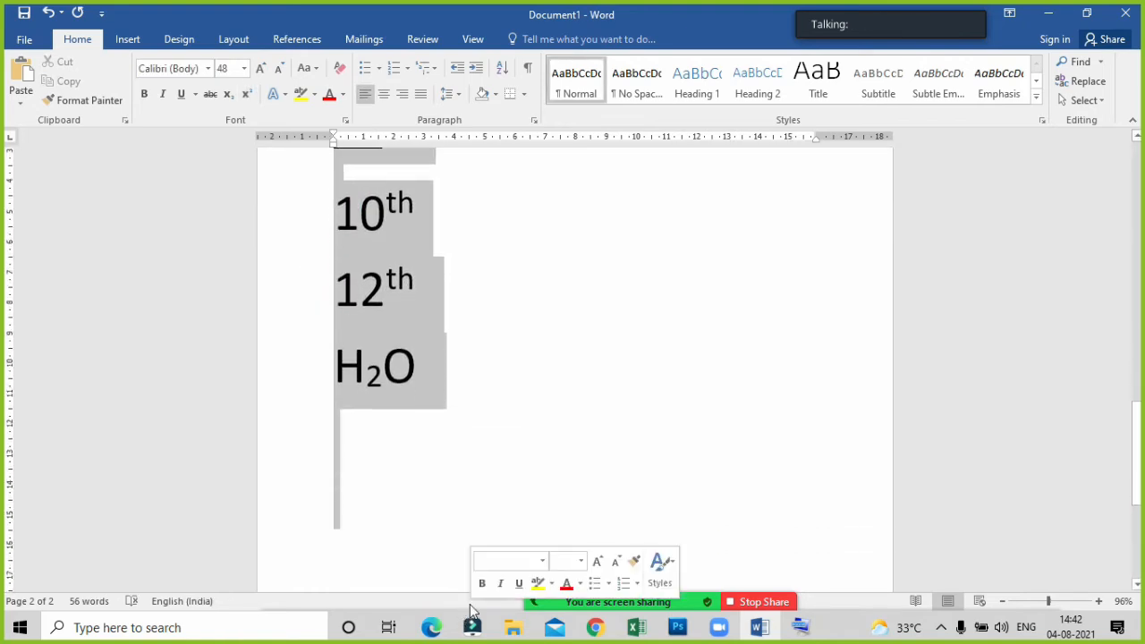
pyautogui.press('Delete')
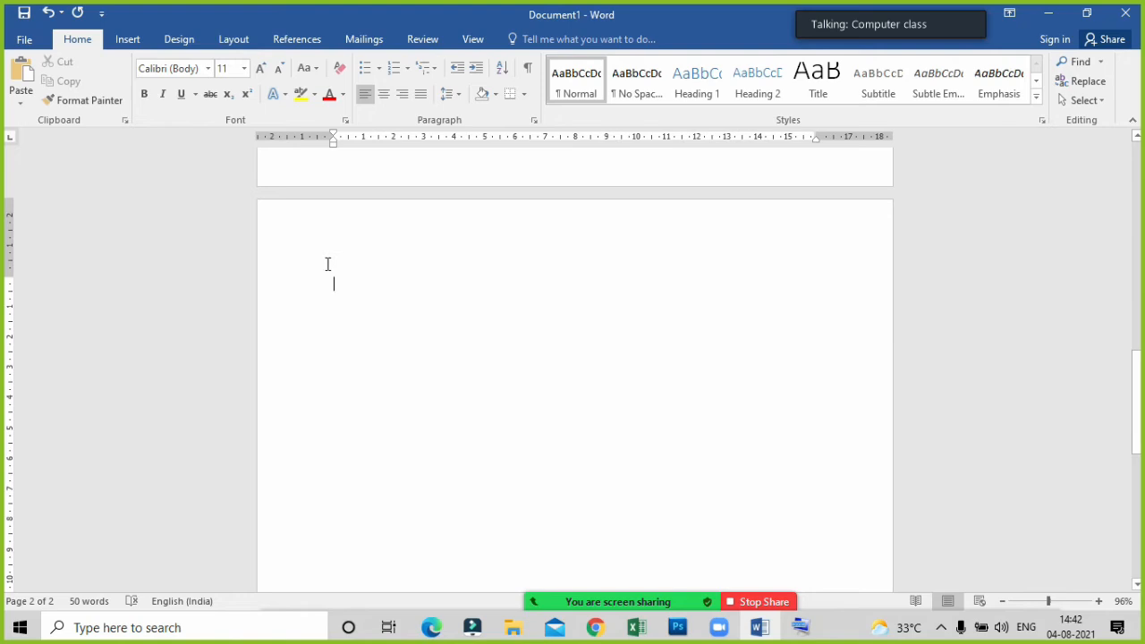
# Look over the document's two existing pages, from the marks table to the end of the empty second page.
pyautogui.scroll(10, 353, 309)
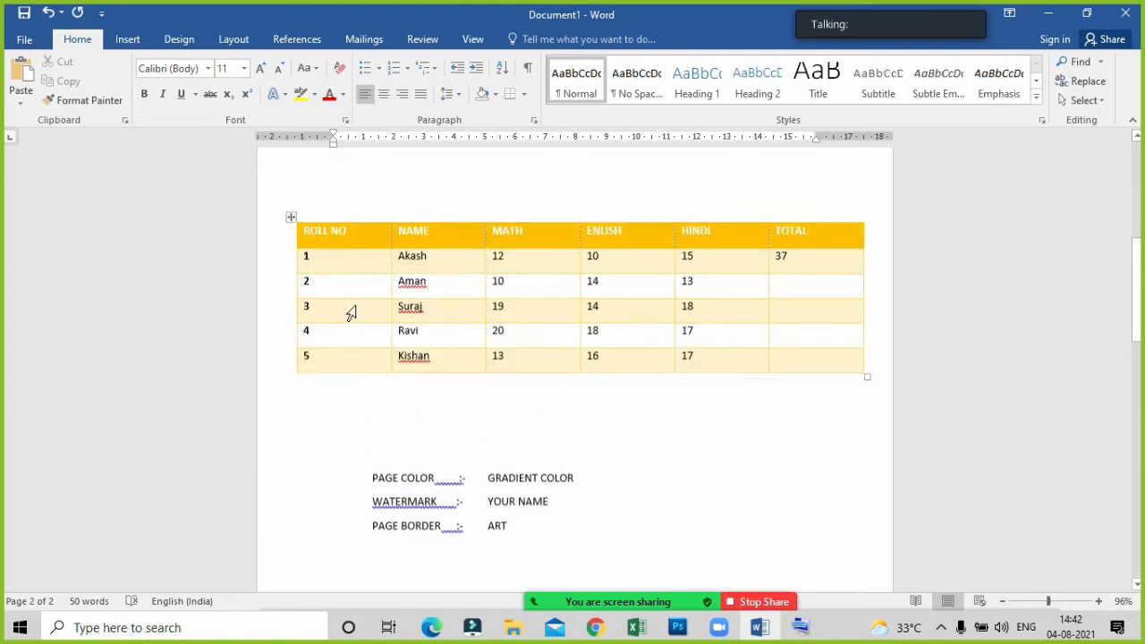
pyautogui.click(126, 40)
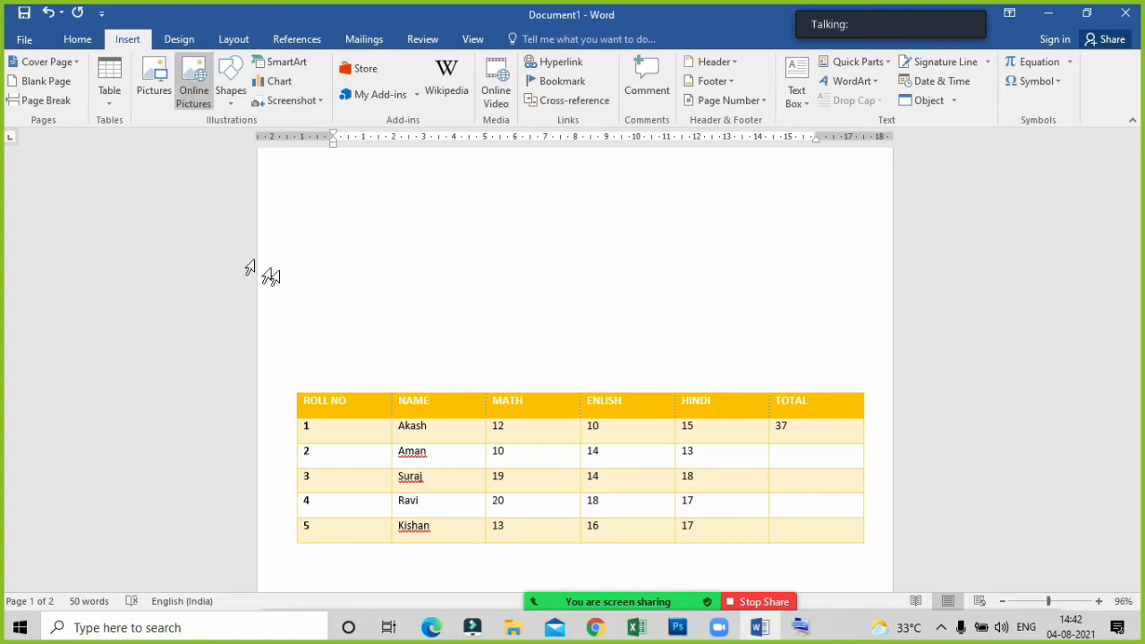
pyautogui.scroll(-4, 389, 329)
pyautogui.scroll(-1, 378, 317)
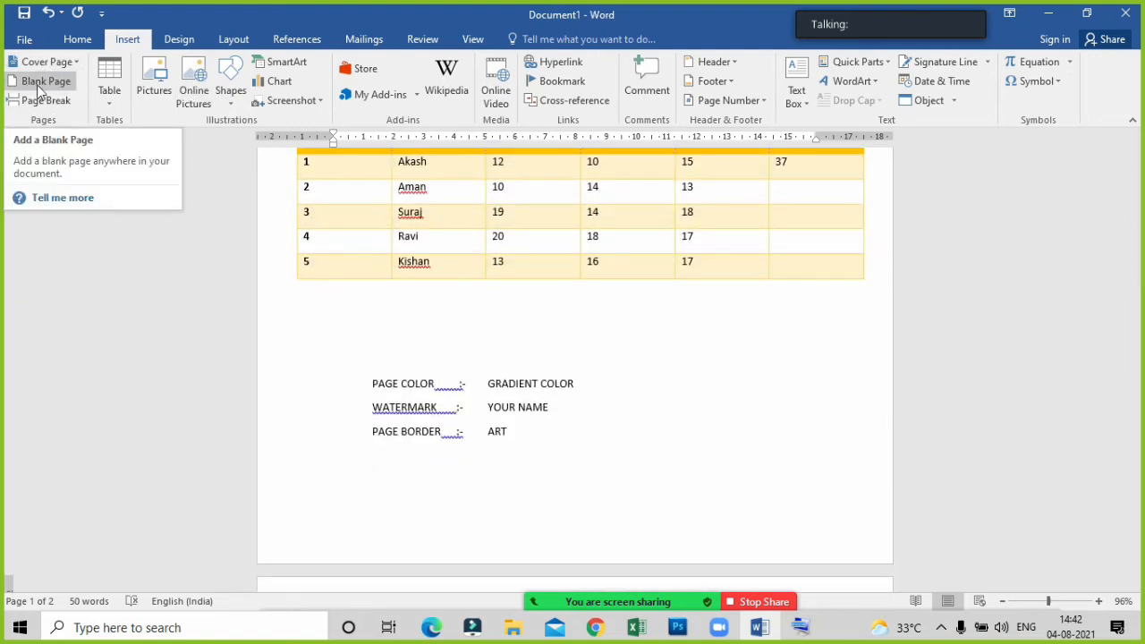
pyautogui.scroll(-4, 256, 259)
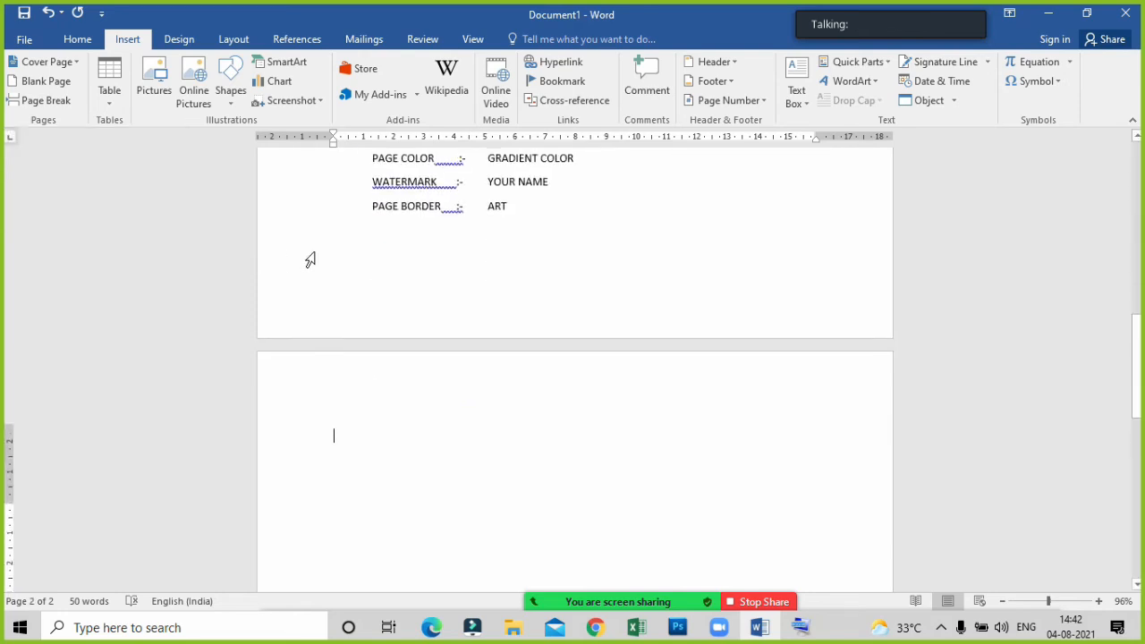
pyautogui.scroll(9, 313, 258)
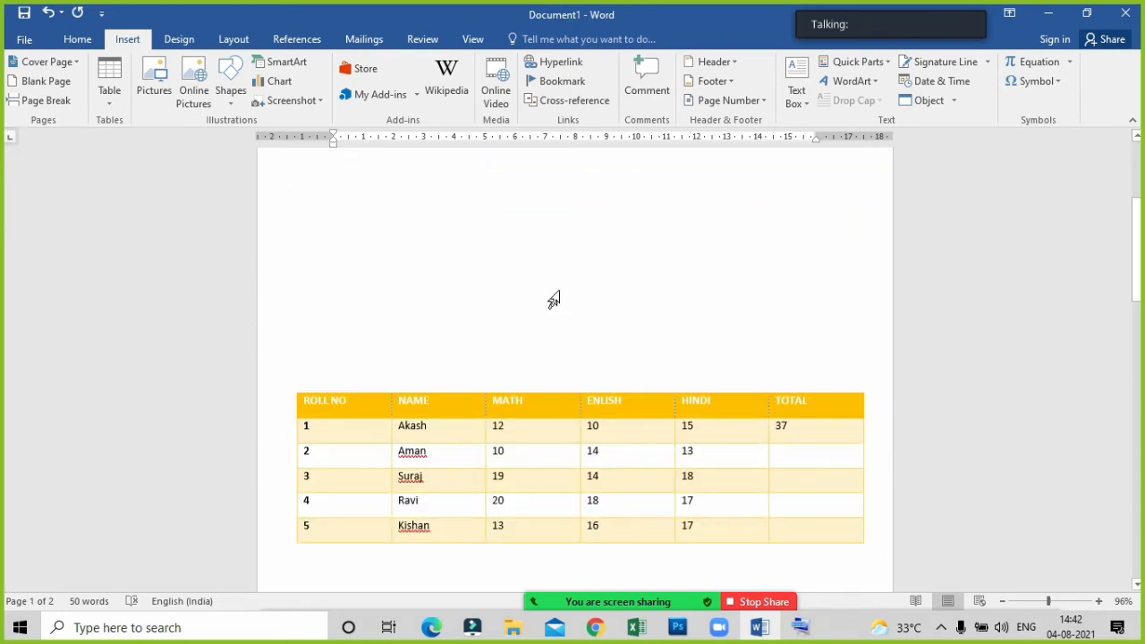
pyautogui.scroll(-5, 427, 355)
pyautogui.scroll(-7, 430, 357)
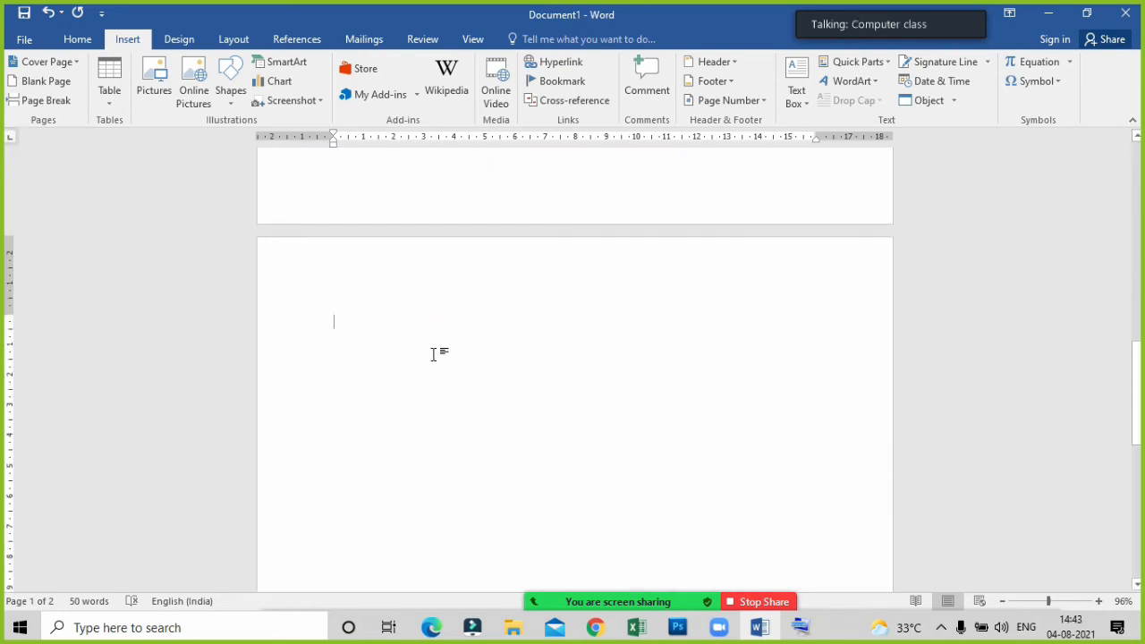
pyautogui.scroll(-5, 465, 388)
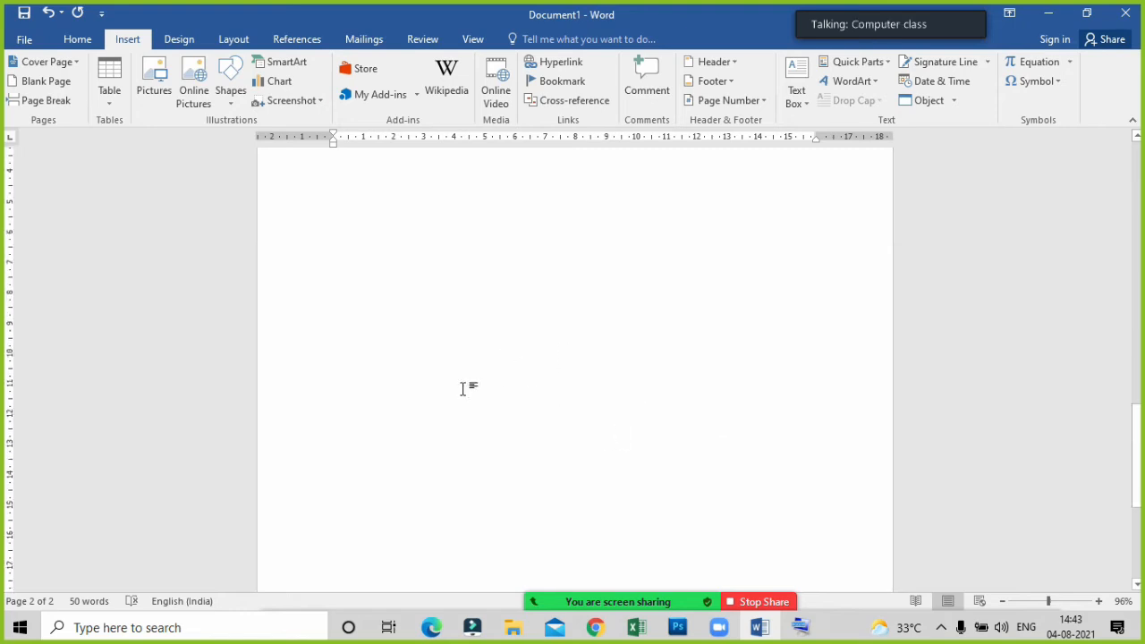
pyautogui.scroll(-5, 462, 388)
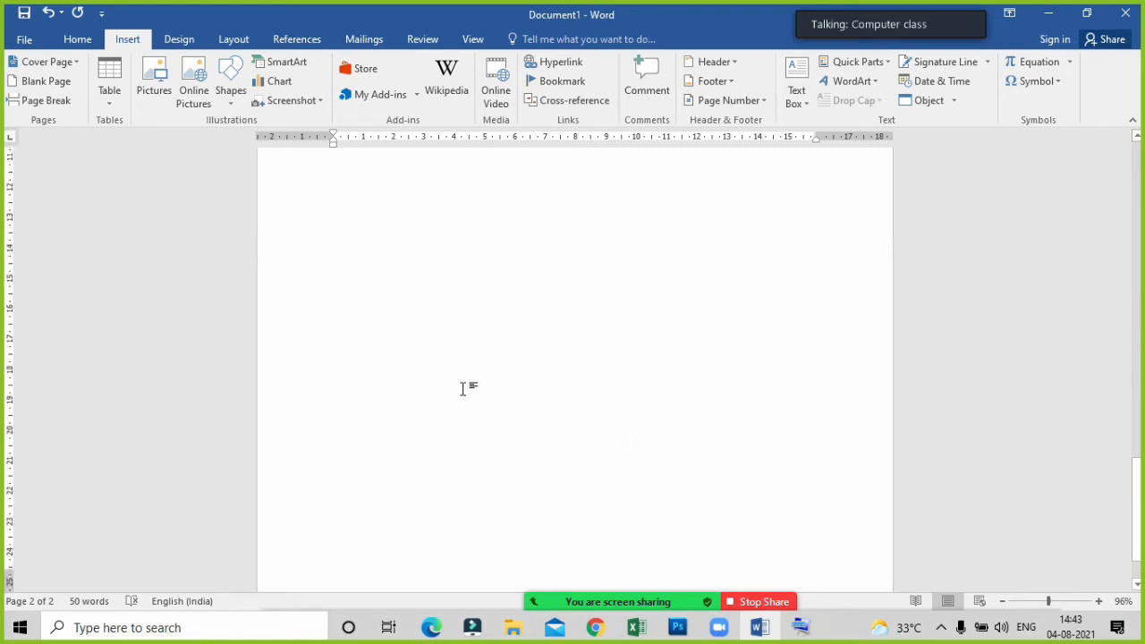
# Insert six blank pages at the end of the document.
pyautogui.click(41, 84)
pyautogui.scroll(-2, 388, 473)
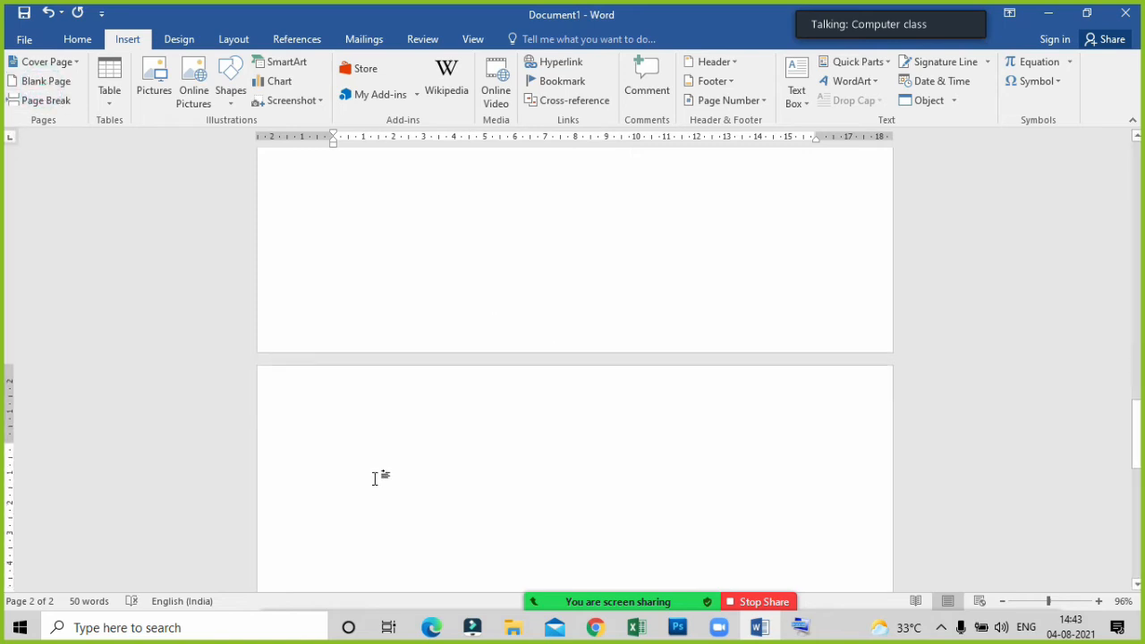
pyautogui.click(49, 85)
pyautogui.click(49, 83)
pyautogui.click(49, 83)
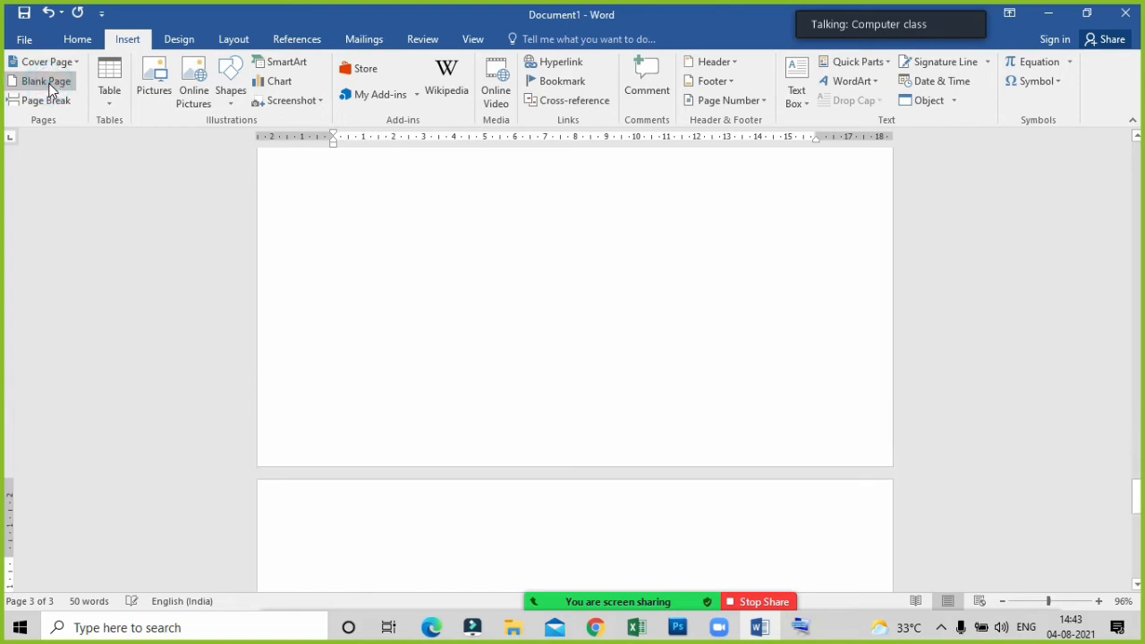
pyautogui.click(50, 83)
pyautogui.click(49, 84)
pyautogui.scroll(-10, 671, 373)
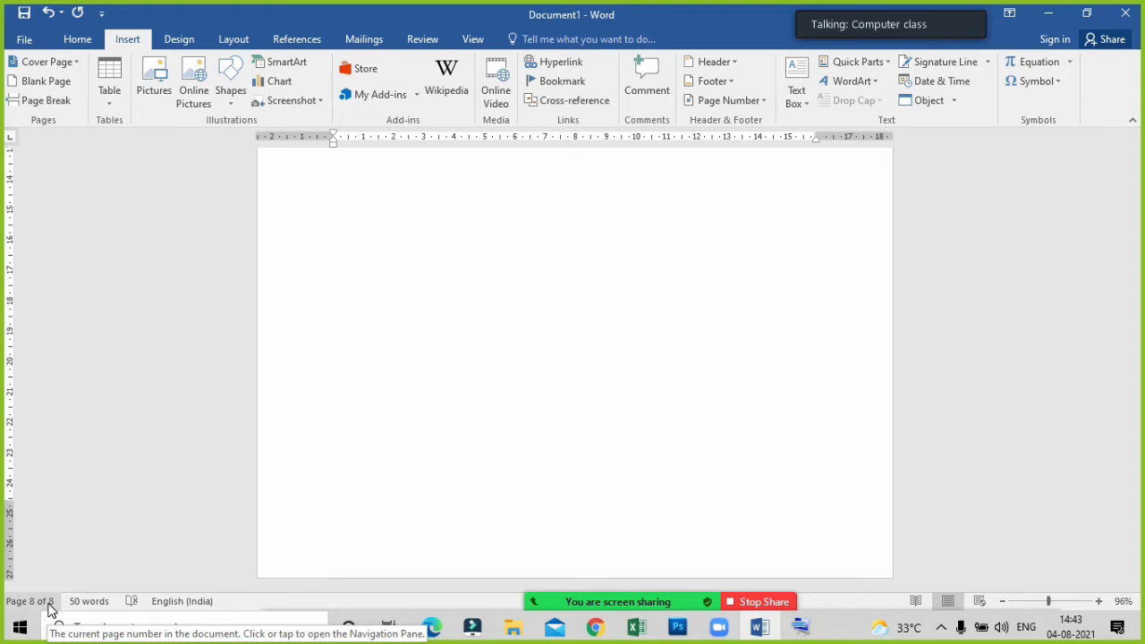
# Insert a table with 8 columns and 10 rows at the start of the blank fifth page.
pyautogui.scroll(10, 487, 490)
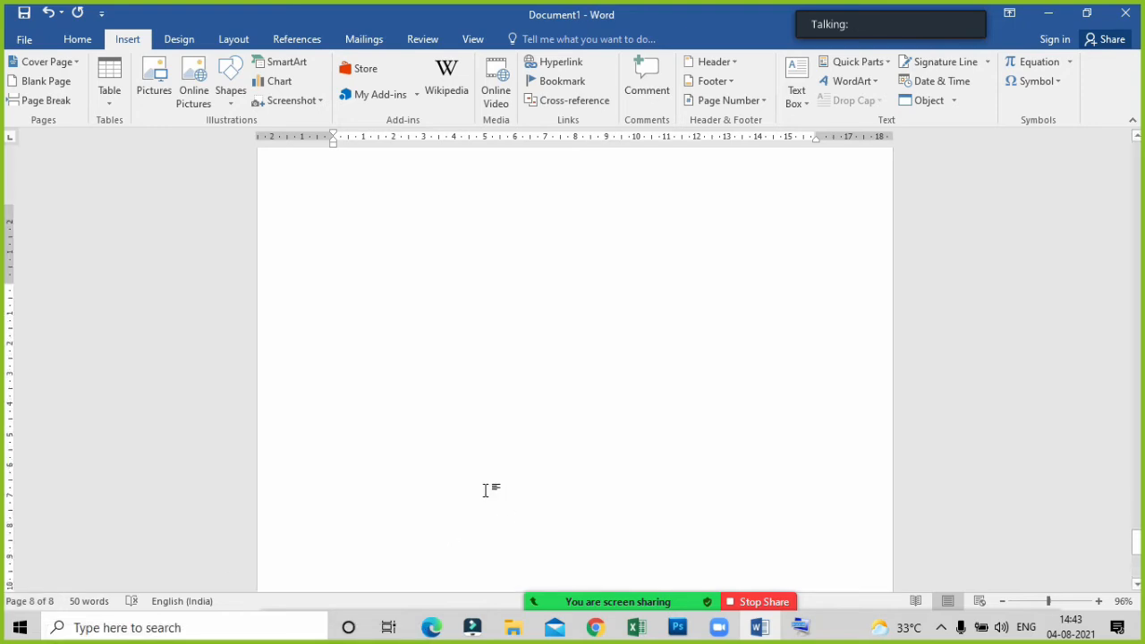
pyautogui.scroll(15, 486, 490)
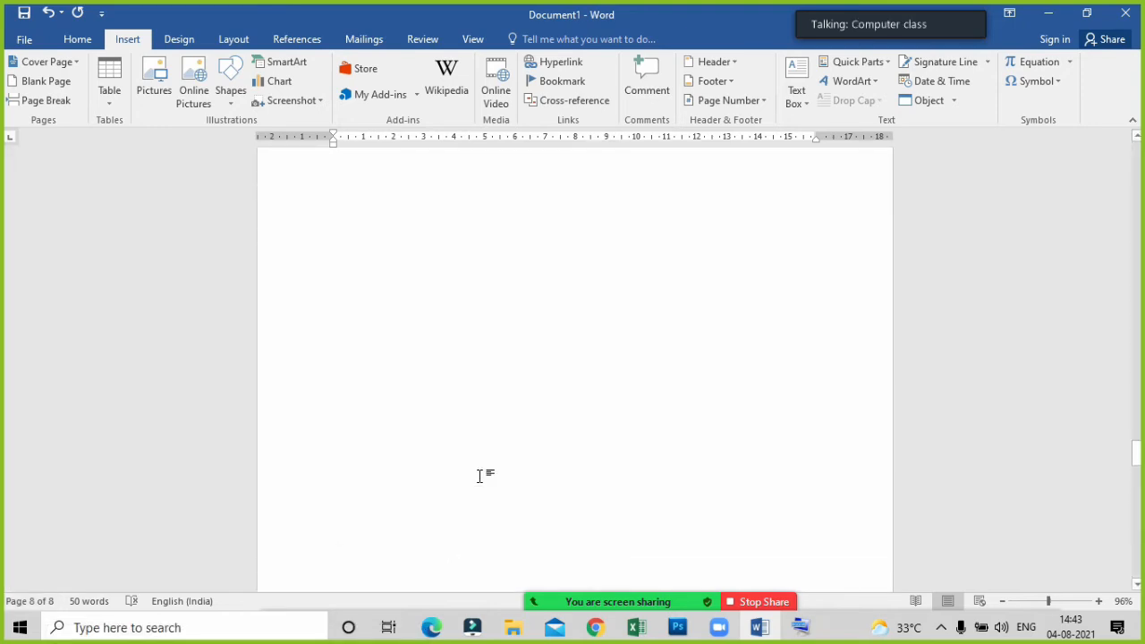
pyautogui.scroll(10, 480, 475)
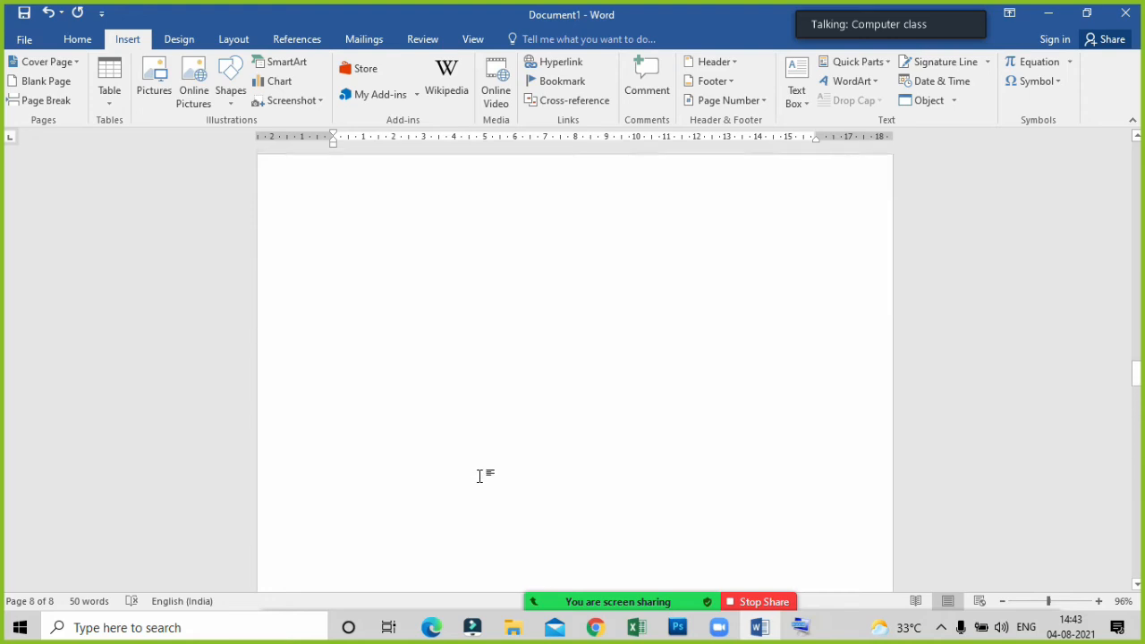
pyautogui.click(378, 430)
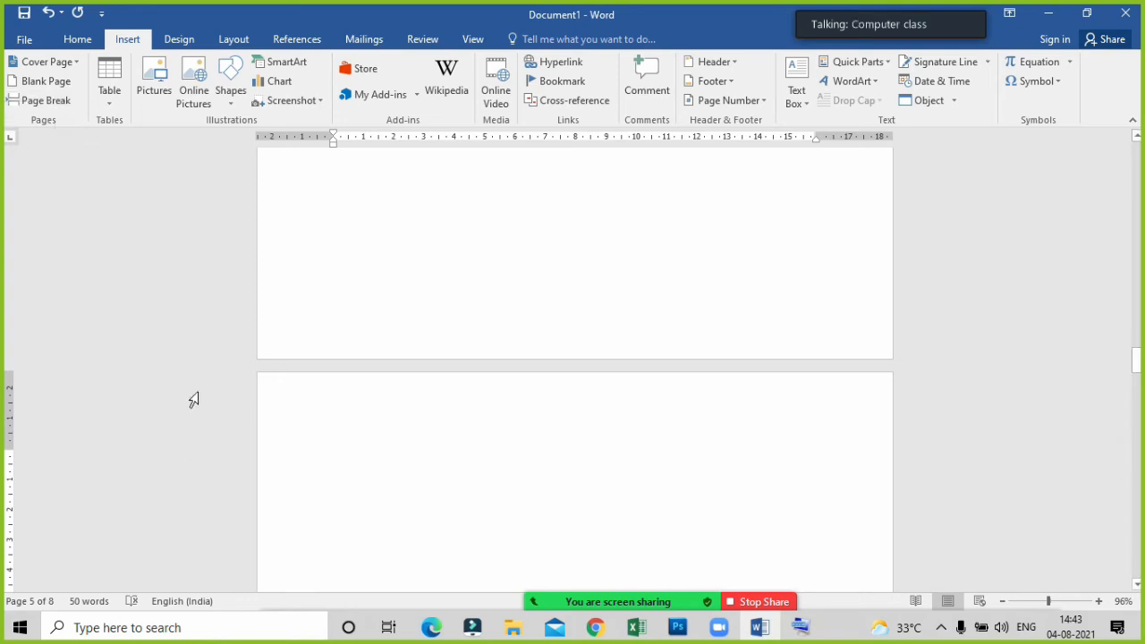
pyautogui.click(109, 93)
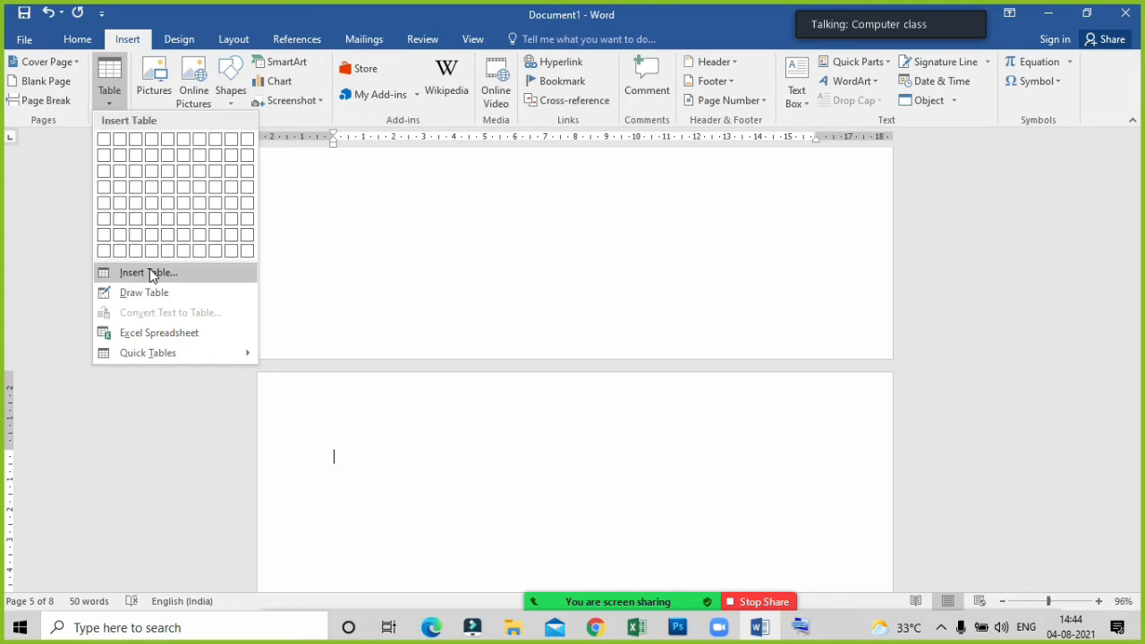
pyautogui.click(149, 272)
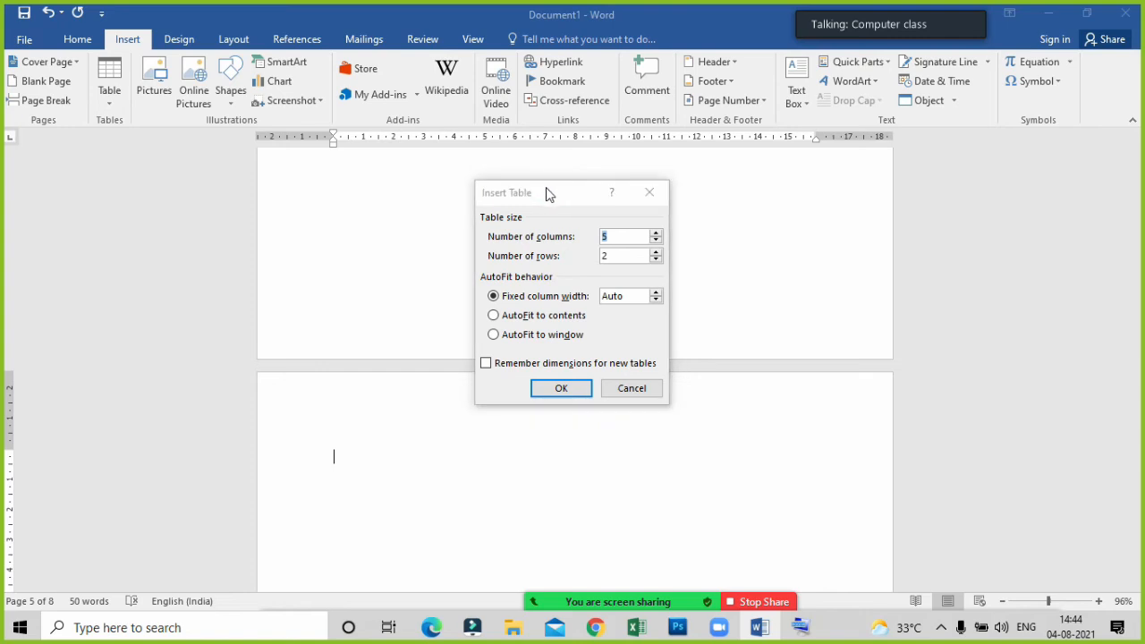
pyautogui.moveTo(545, 188); pyautogui.dragTo(480, 343)
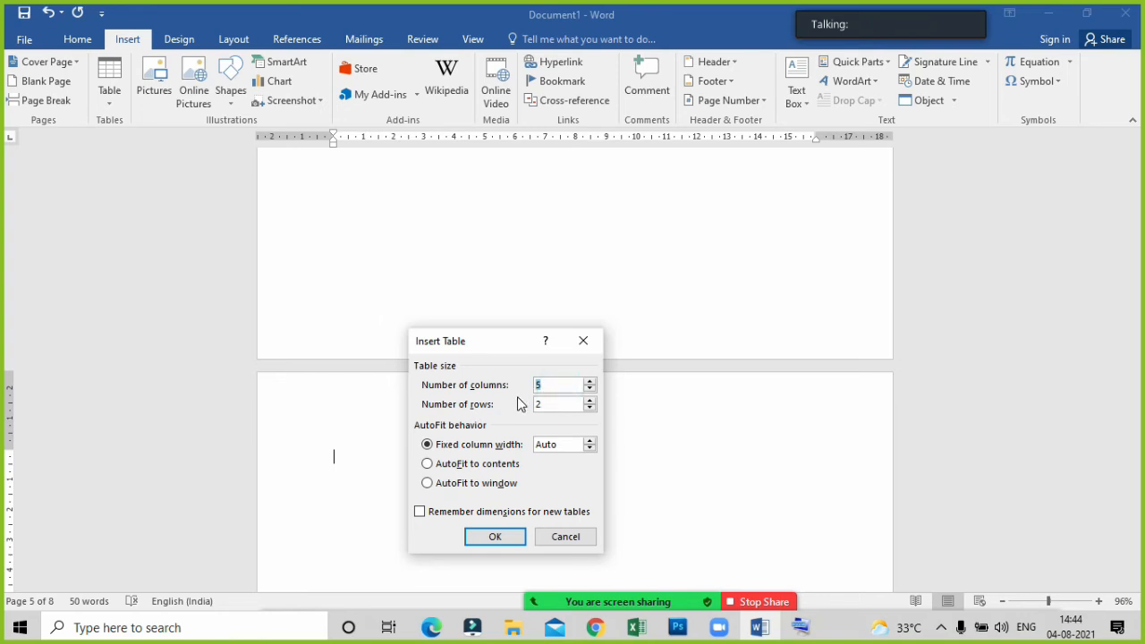
pyautogui.write('8')
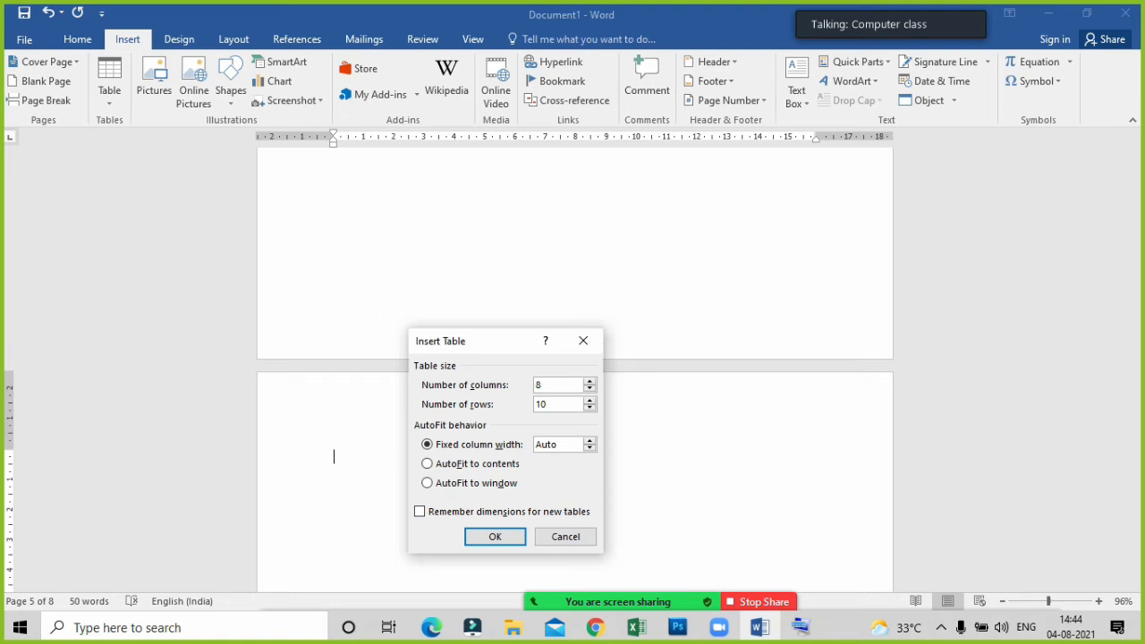
pyautogui.click(495, 536)
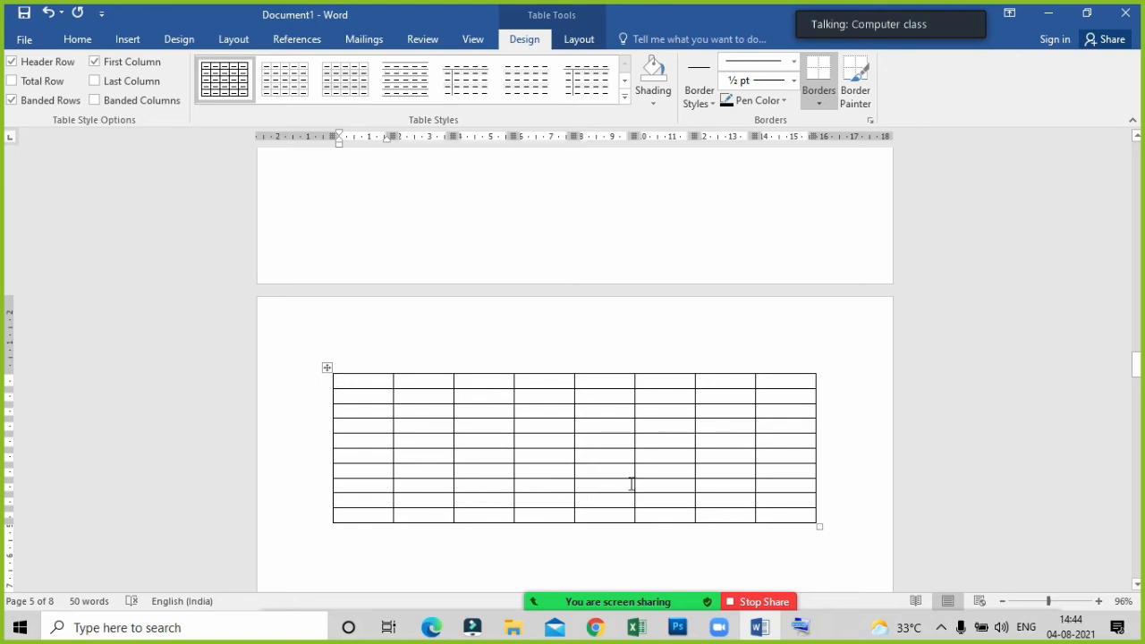
pyautogui.moveTo(705, 602)
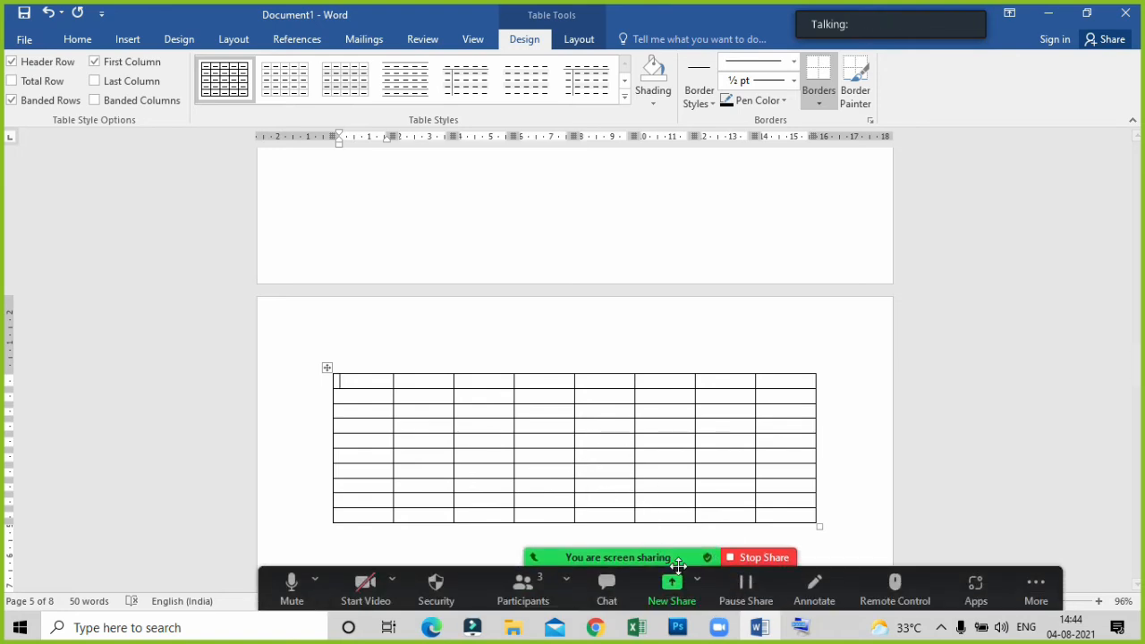
pyautogui.click(680, 589)
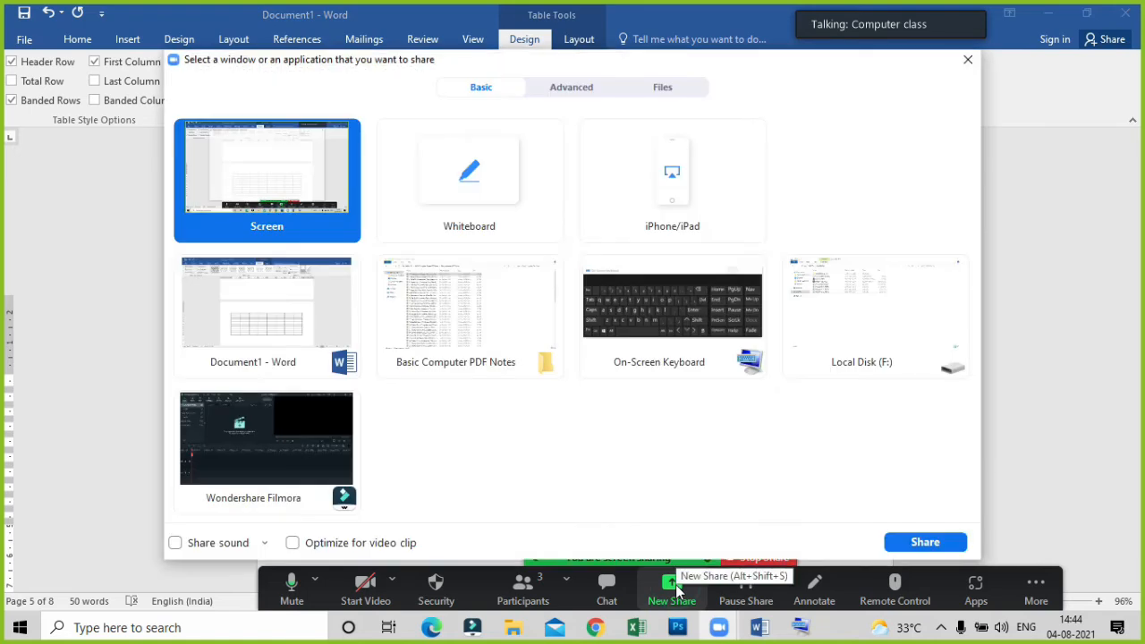
pyautogui.click(967, 59)
# Ask one of the Zoom meeting's participants to unmute and minimize the participants list.
pyautogui.moveTo(599, 604)
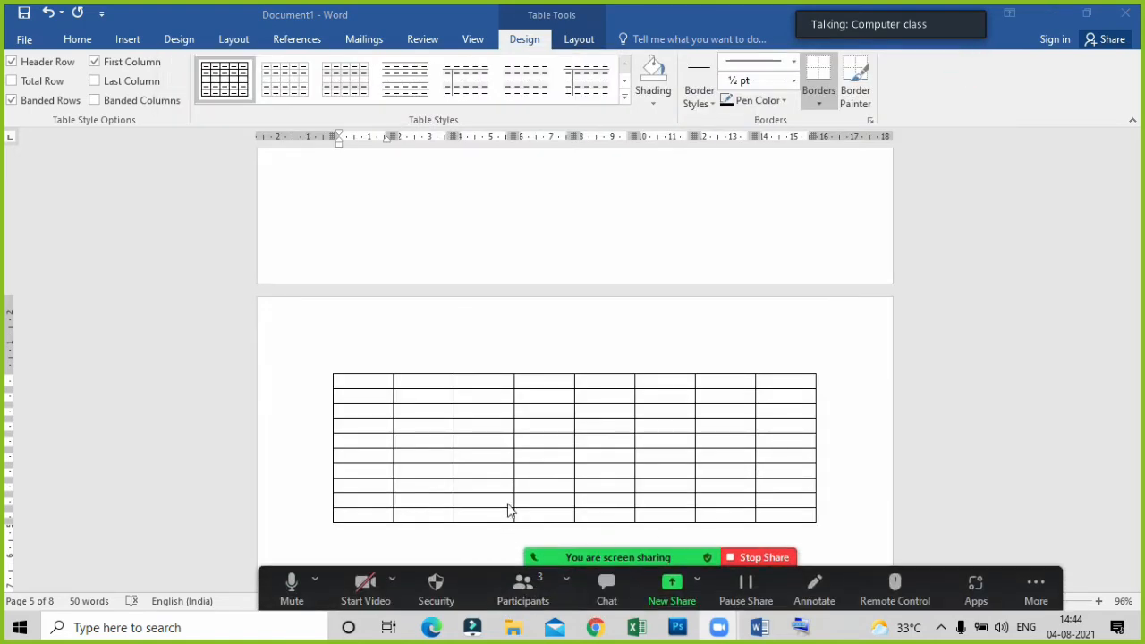
pyautogui.scroll(5, 509, 509)
pyautogui.scroll(2, 540, 501)
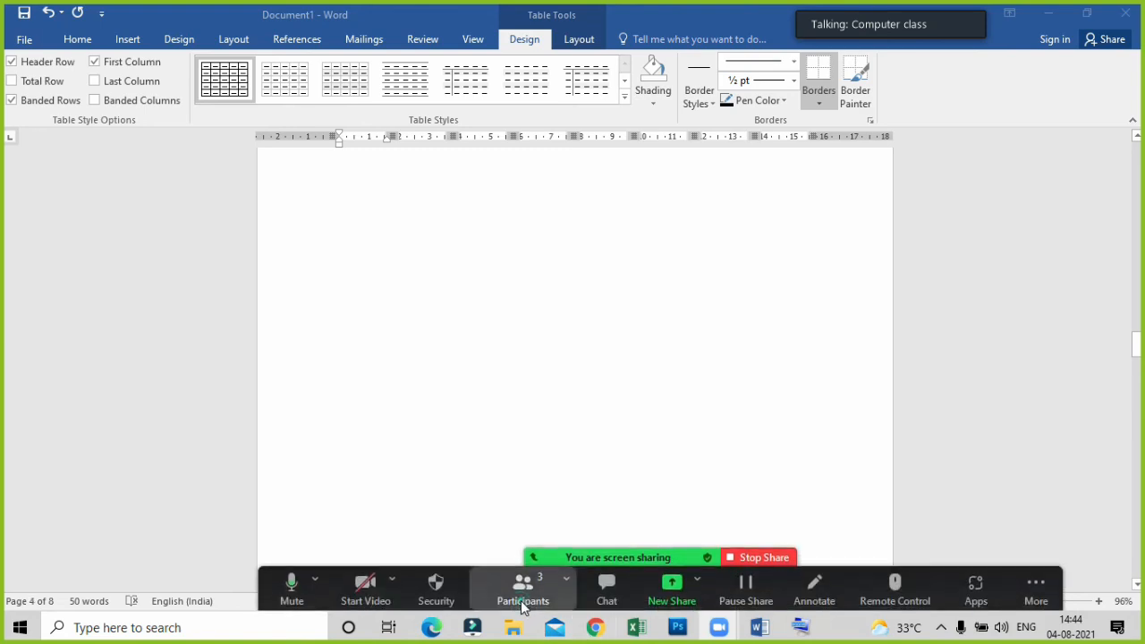
pyautogui.click(522, 588)
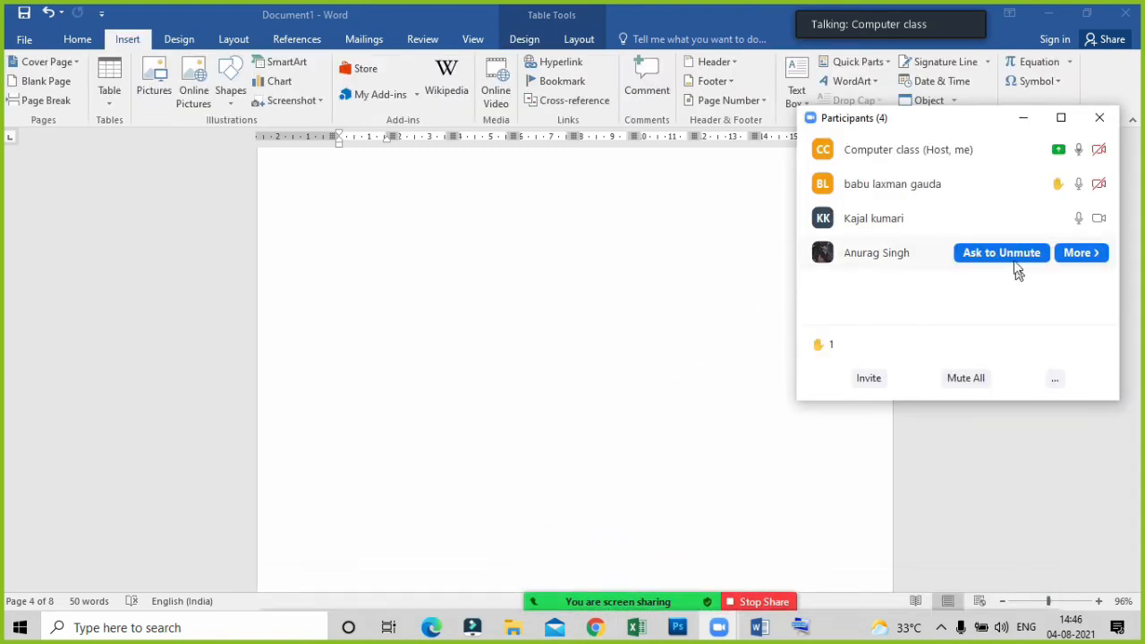
pyautogui.click(1009, 252)
pyautogui.click(1016, 402)
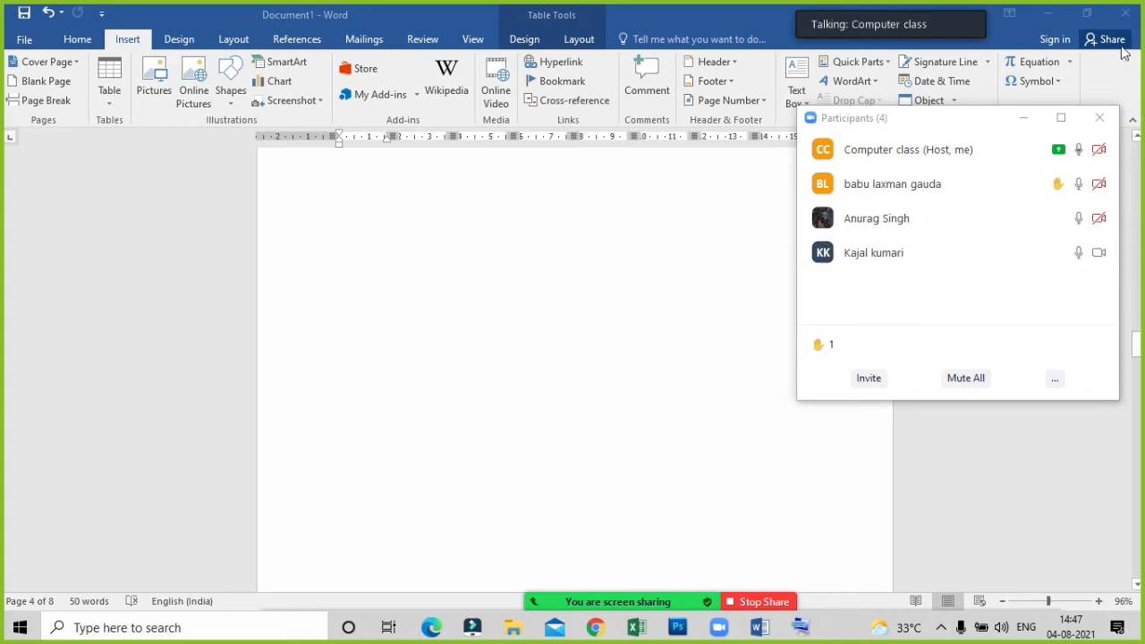
pyautogui.click(1022, 117)
# Return to the empty table on page 5 and check the Zoom meeting's participants list.
pyautogui.scroll(-2, 677, 357)
pyautogui.scroll(2, 680, 360)
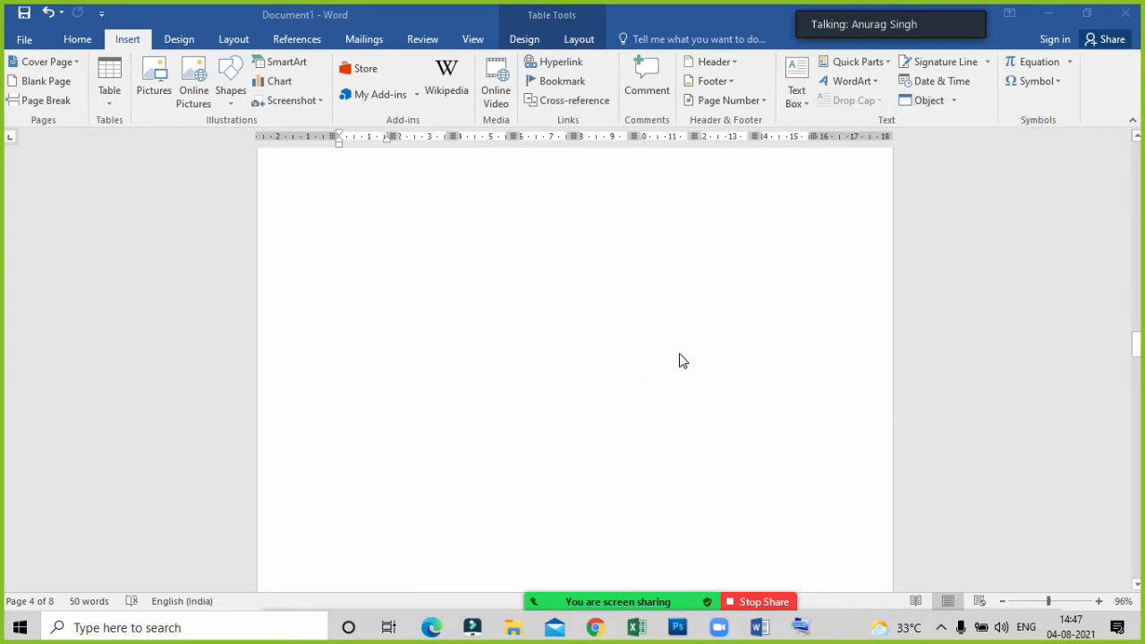
pyautogui.scroll(-4, 680, 361)
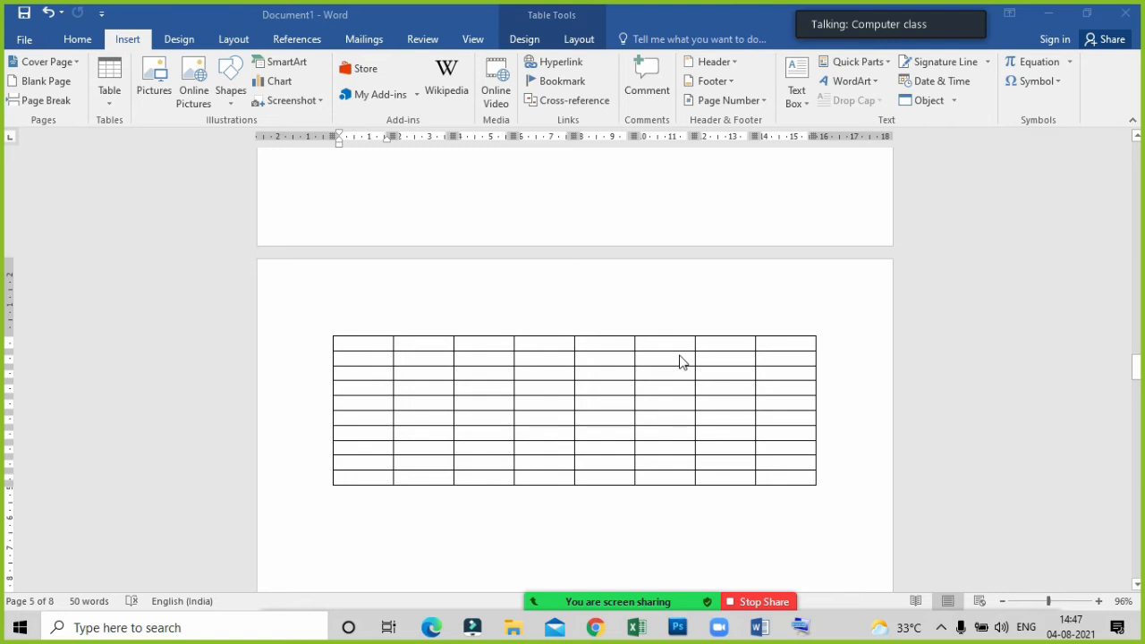
pyautogui.scroll(-1, 680, 361)
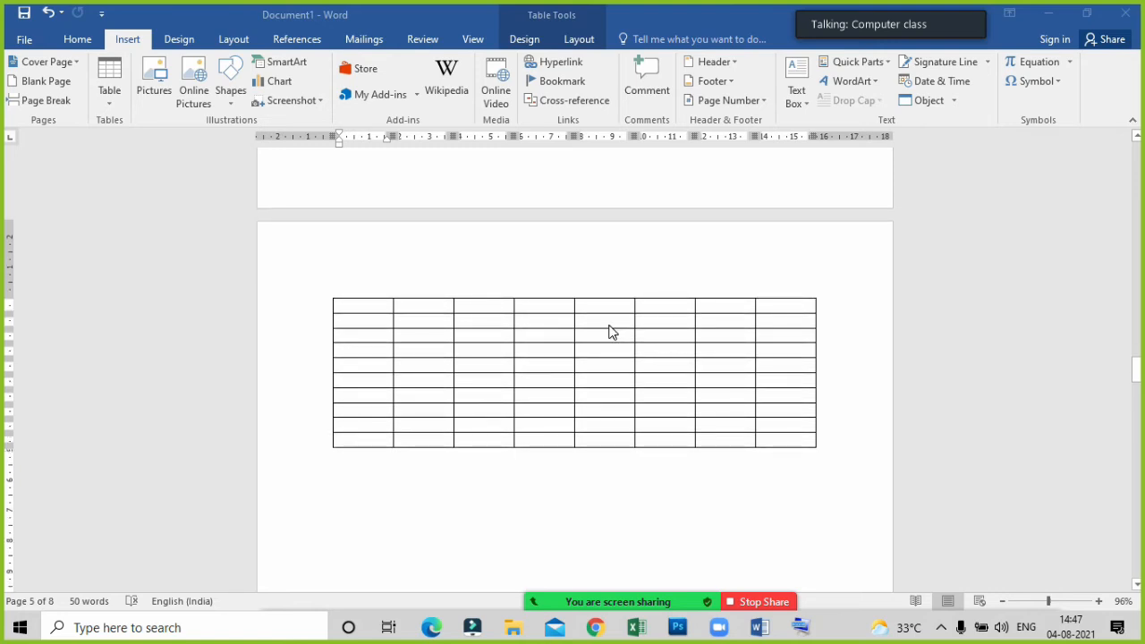
pyautogui.moveTo(606, 602)
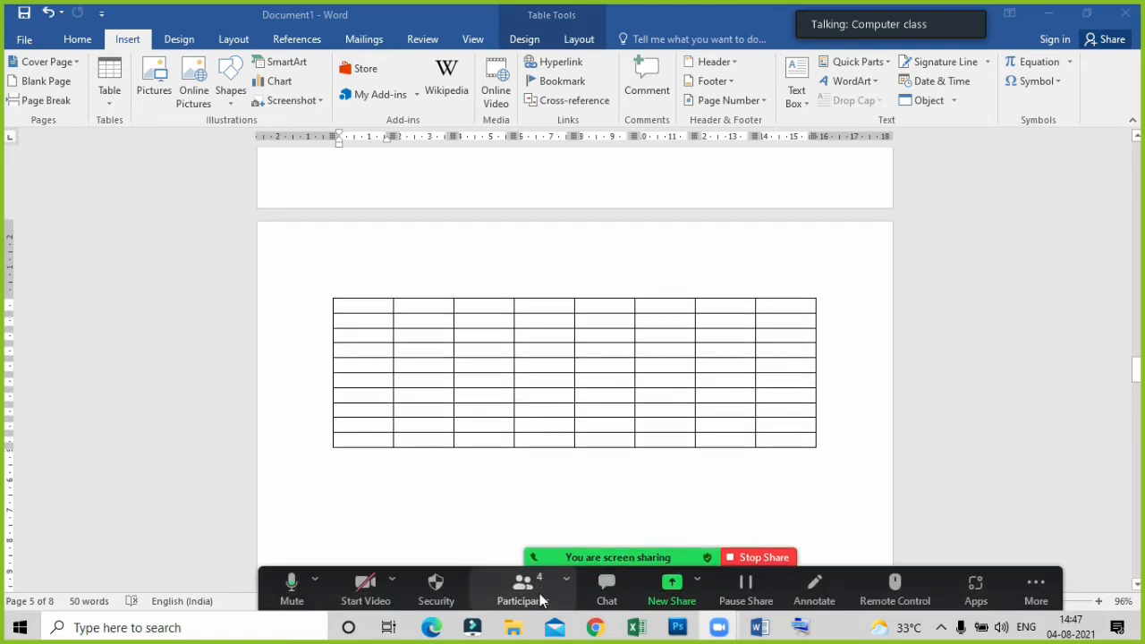
pyautogui.click(522, 586)
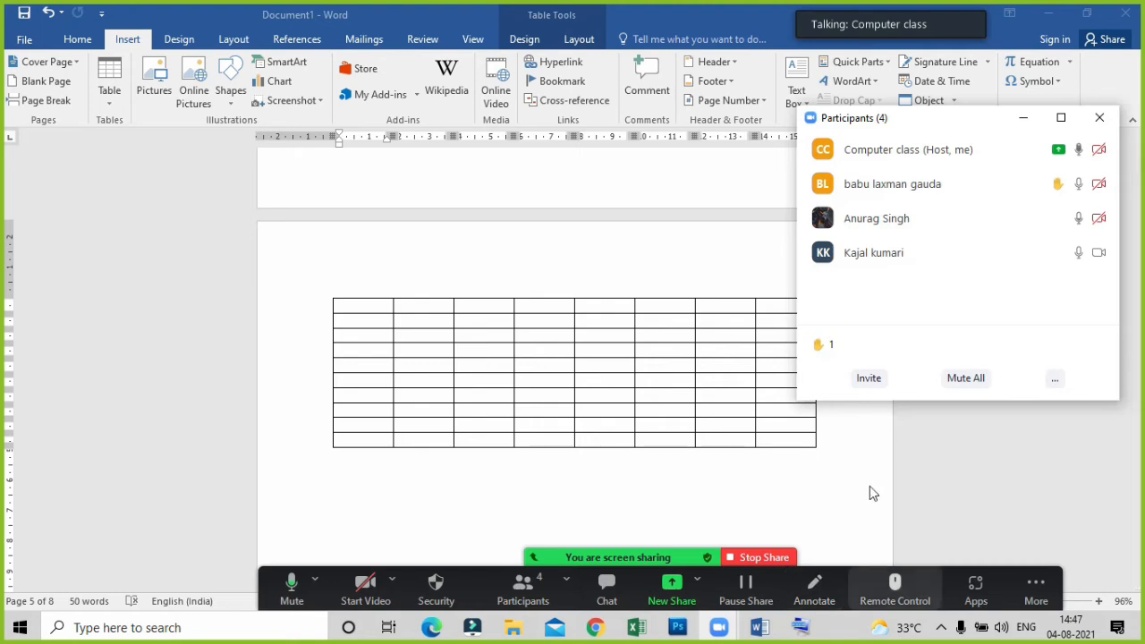
pyautogui.moveTo(1040, 249)
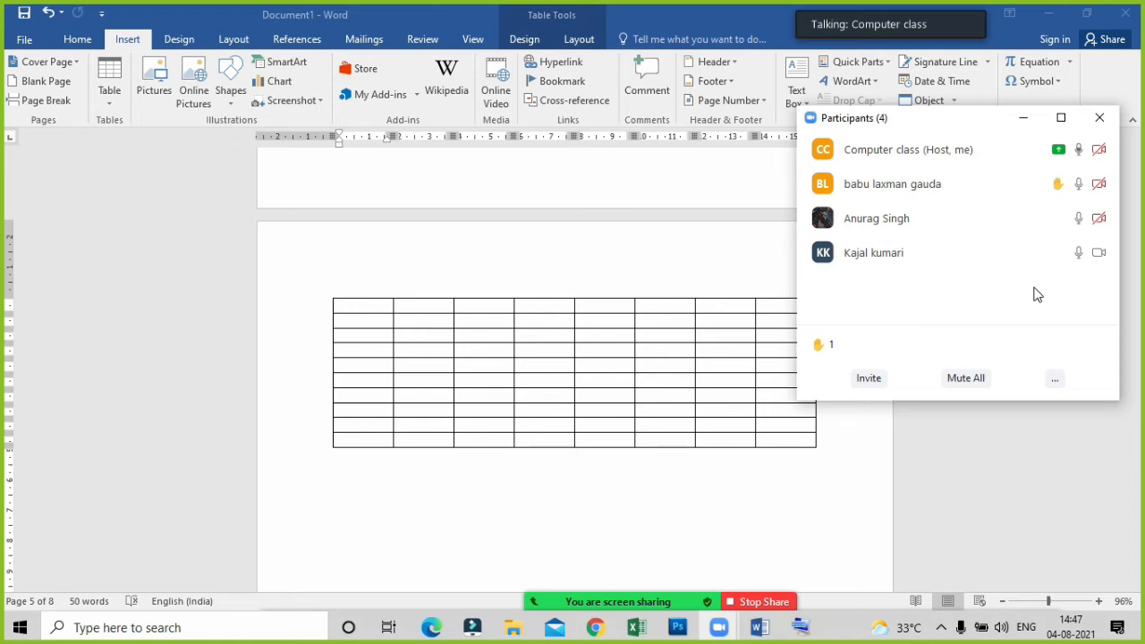
pyautogui.click(1021, 120)
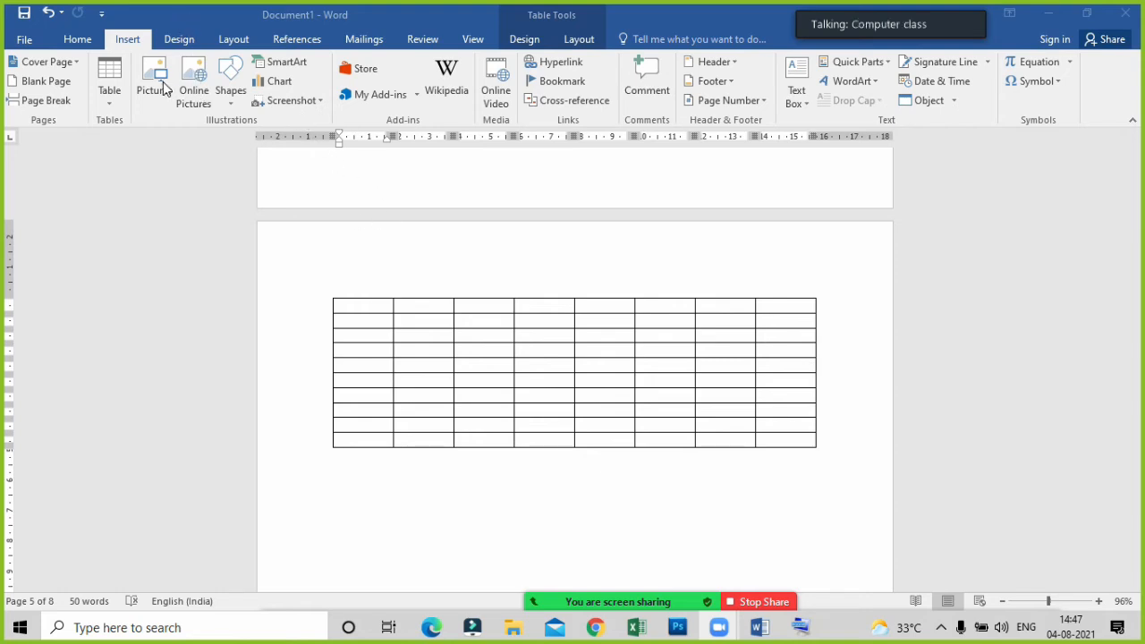
# Look over the Word document from the curved title and marks table on page 1 down to the empty table on page 5.
pyautogui.click(513, 322)
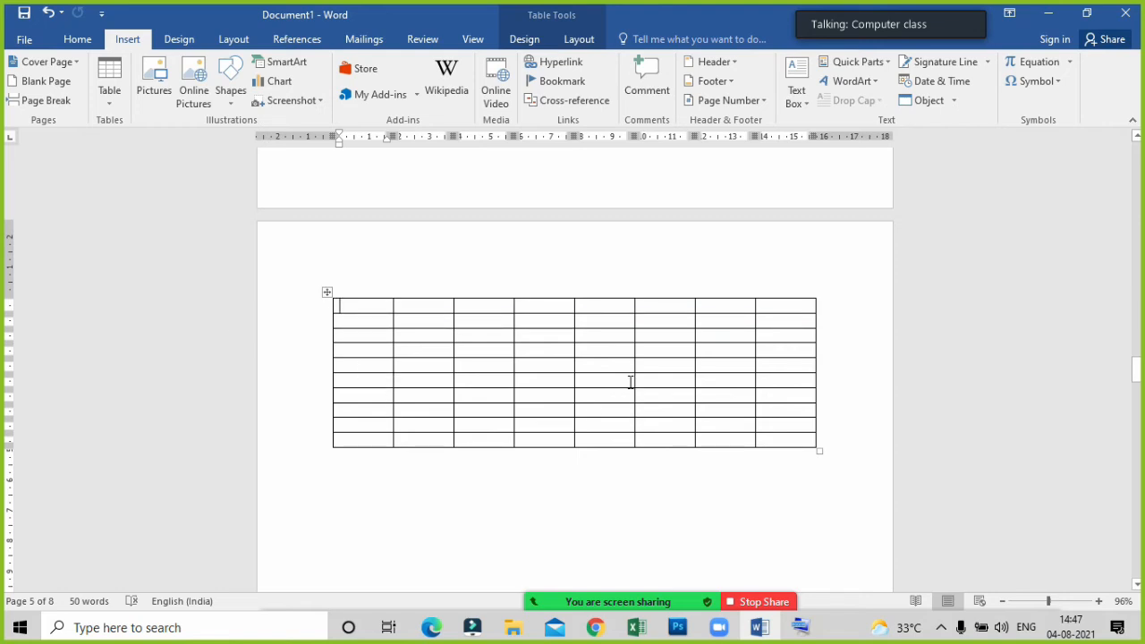
pyautogui.scroll(15, 631, 382)
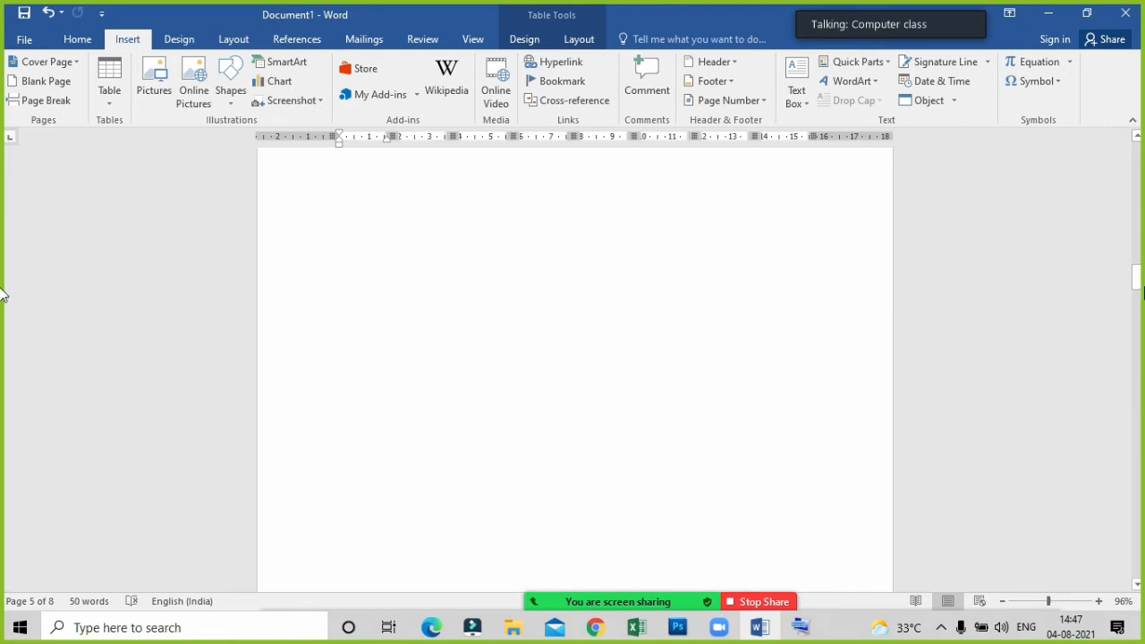
pyautogui.moveTo(1136, 277); pyautogui.dragTo(1133, 154)
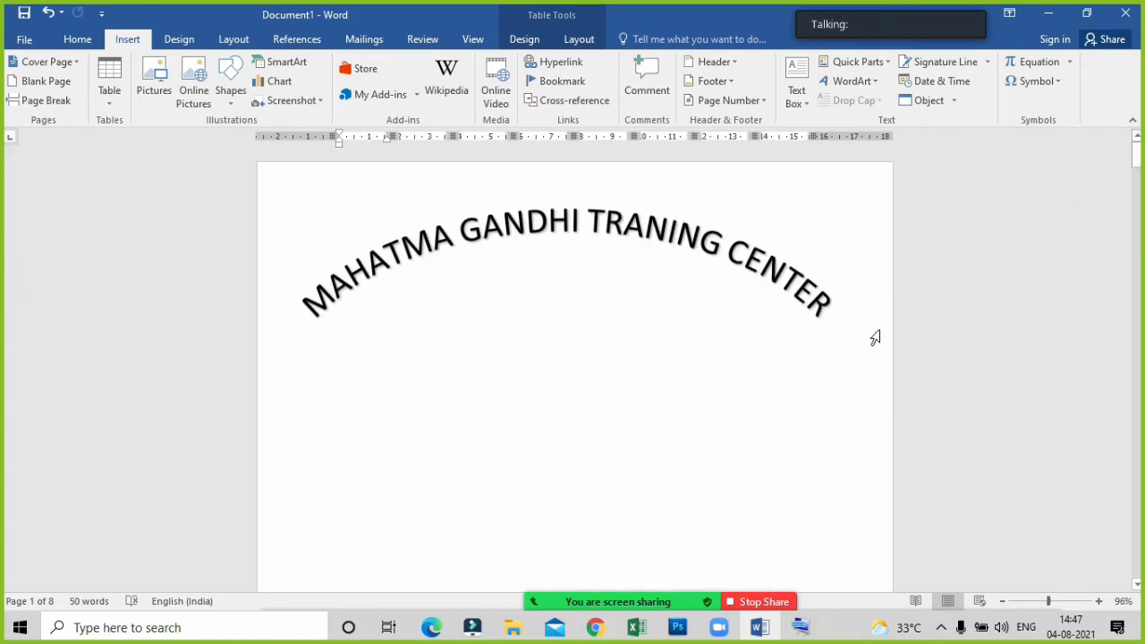
pyautogui.scroll(-3, 697, 412)
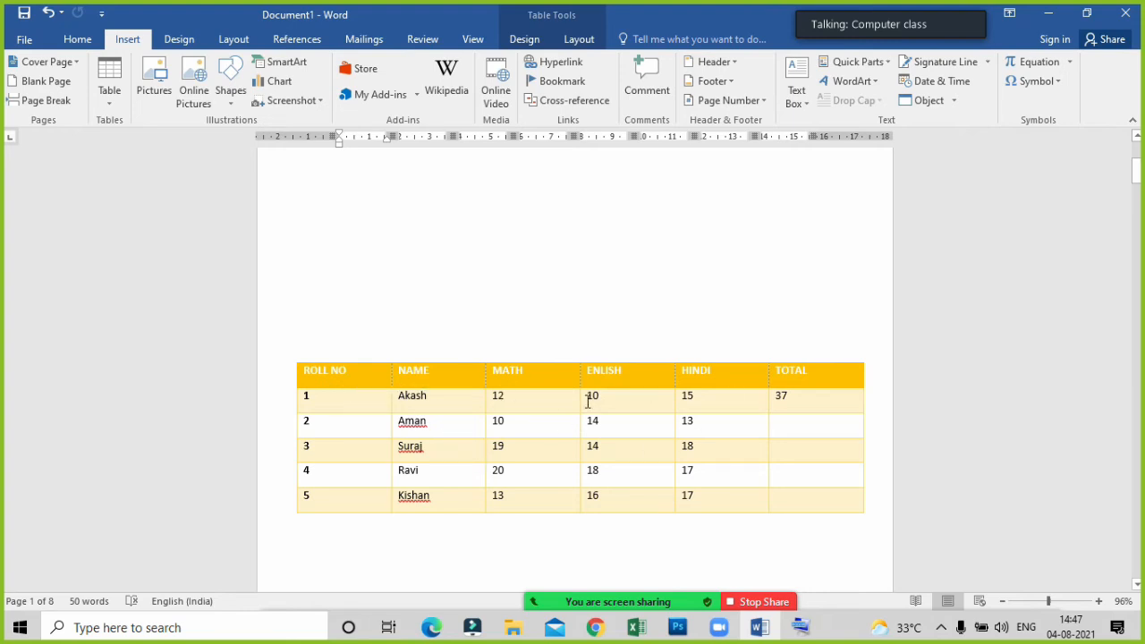
pyautogui.scroll(-10, 736, 439)
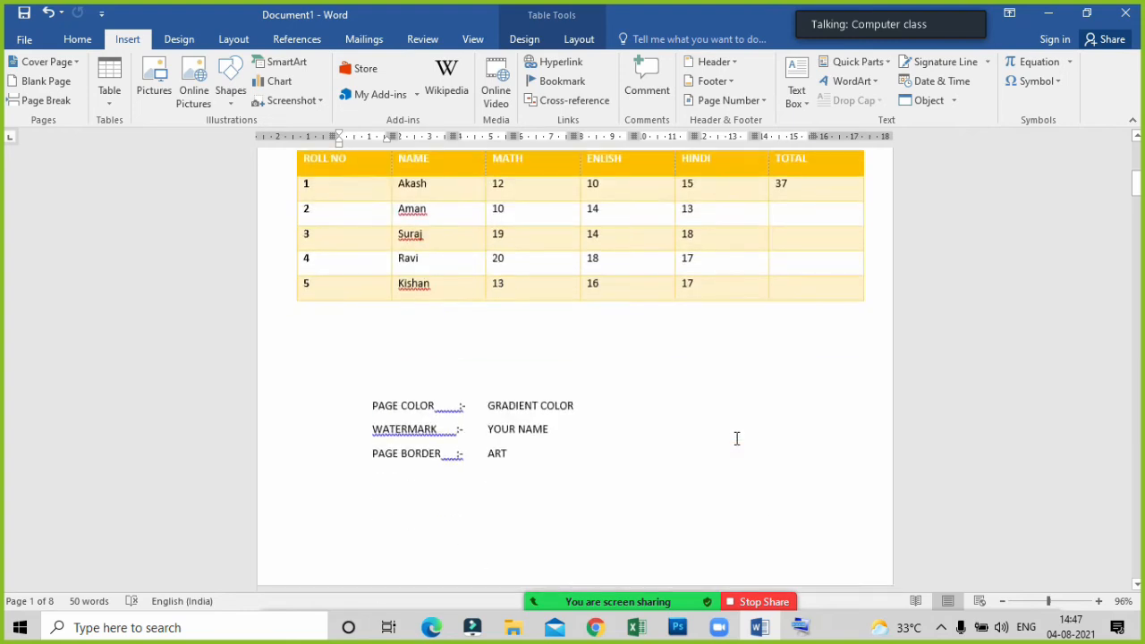
pyautogui.scroll(-10, 736, 438)
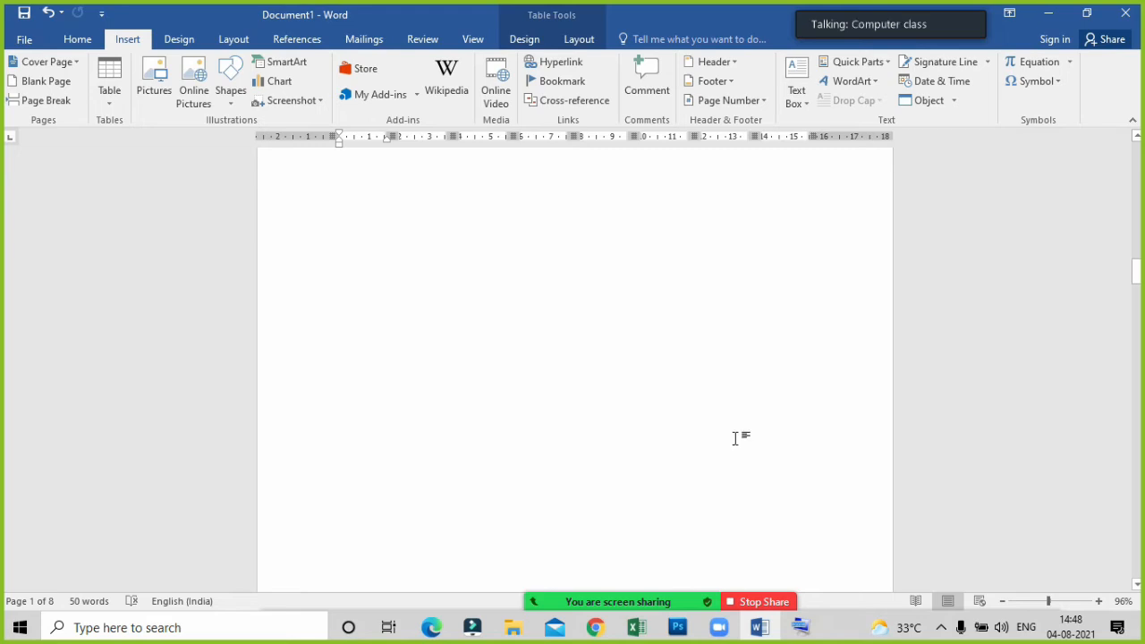
pyautogui.scroll(-5, 736, 439)
pyautogui.scroll(-5, 641, 437)
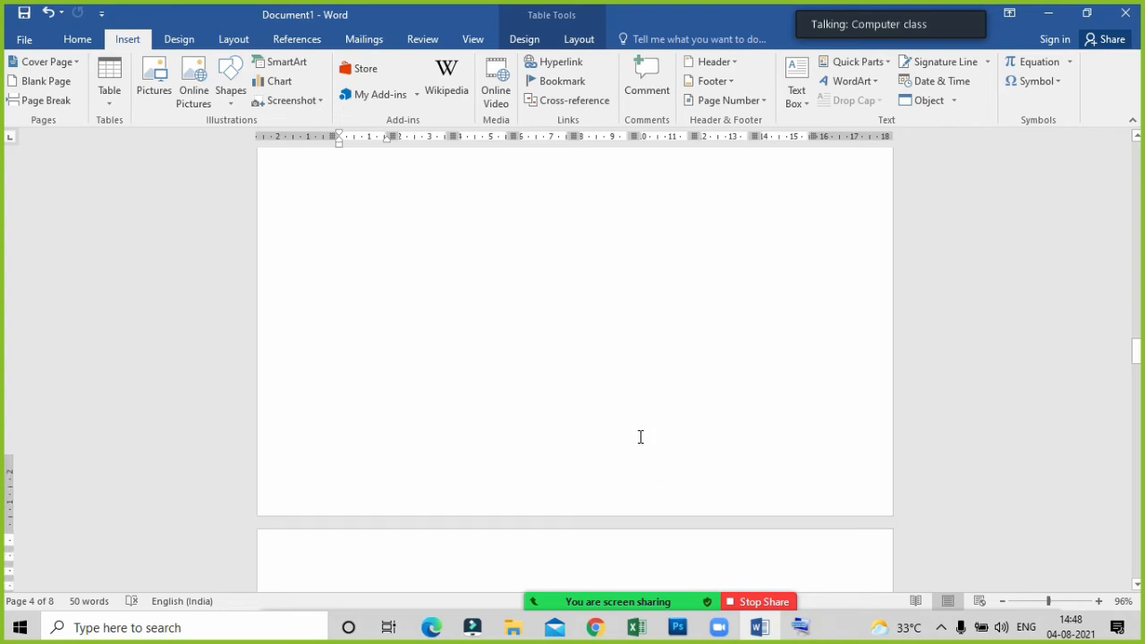
pyautogui.scroll(-5, 582, 360)
pyautogui.scroll(1, 567, 350)
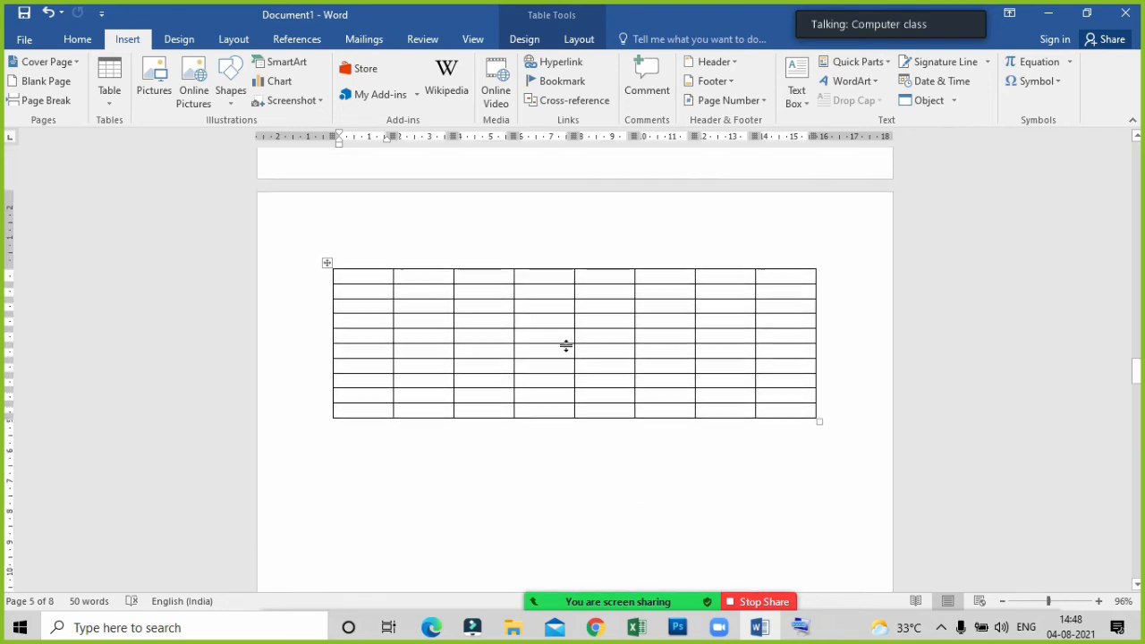
# Delete the last four columns of the empty table on page 5.
pyautogui.click(565, 338)
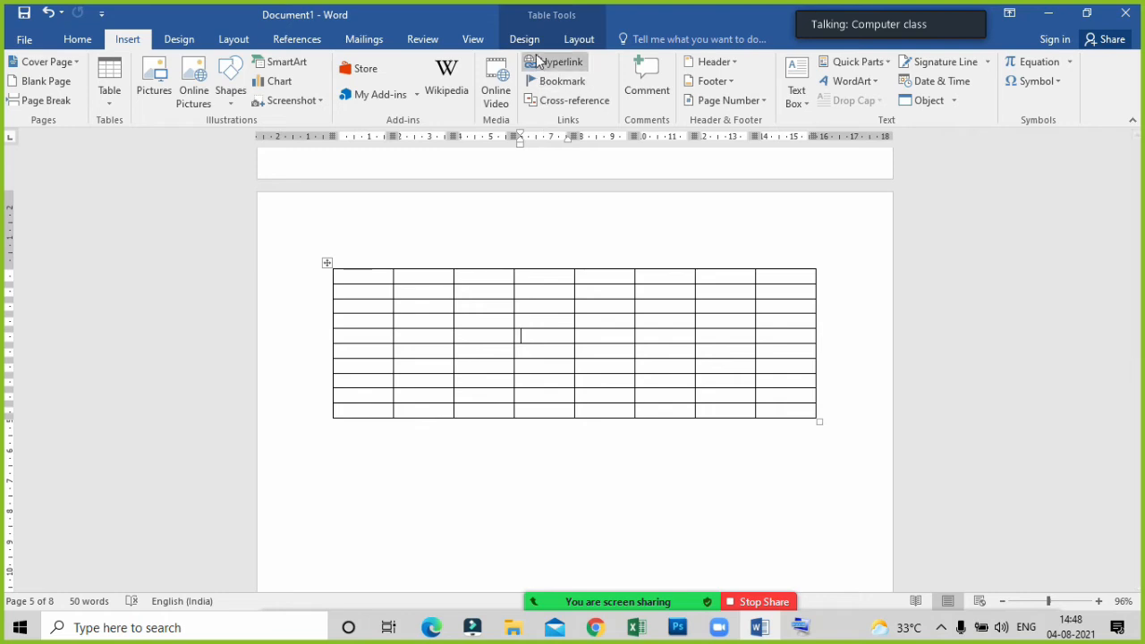
pyautogui.click(584, 42)
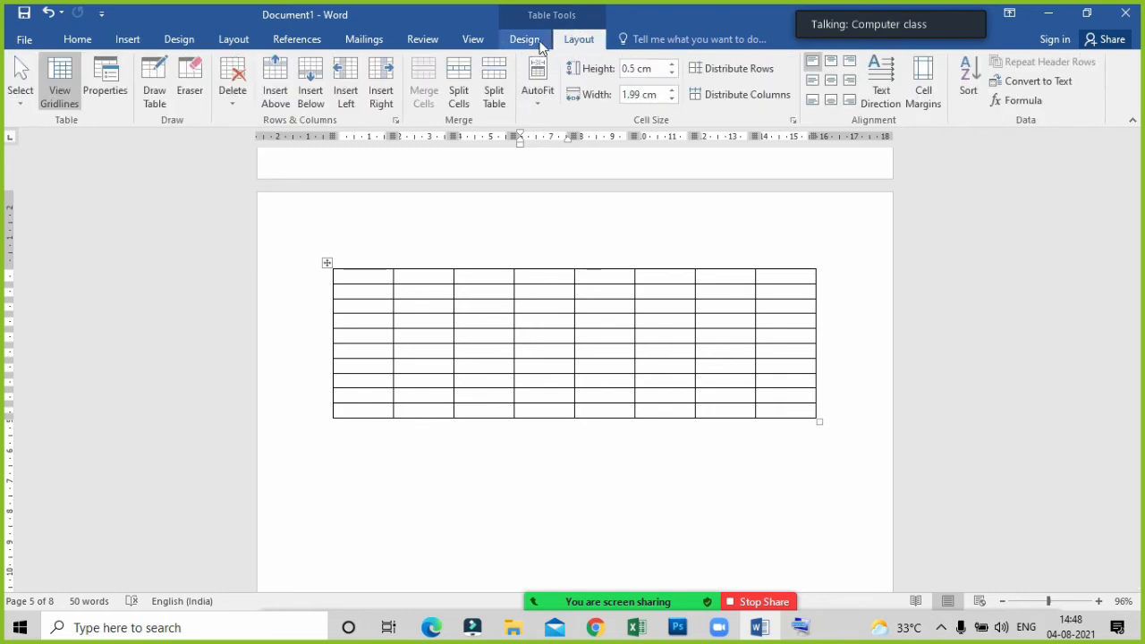
pyautogui.click(564, 40)
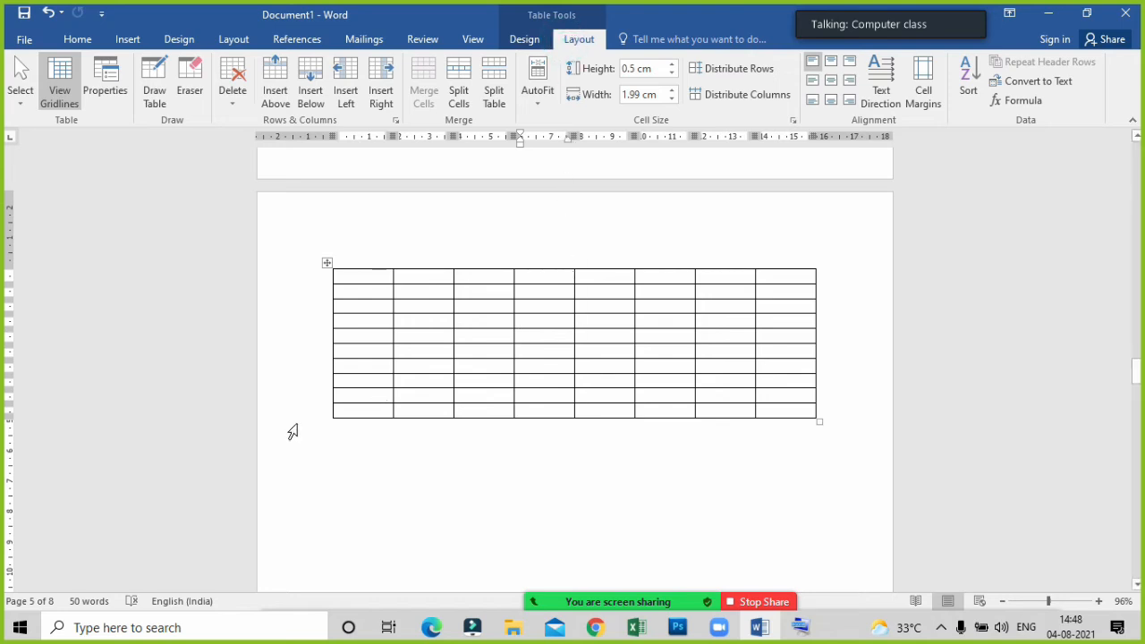
pyautogui.click(564, 333)
pyautogui.moveTo(617, 277)
pyautogui.mouseDown()
pyautogui.moveTo(736, 294)
pyautogui.moveTo(766, 411)
pyautogui.mouseUp()
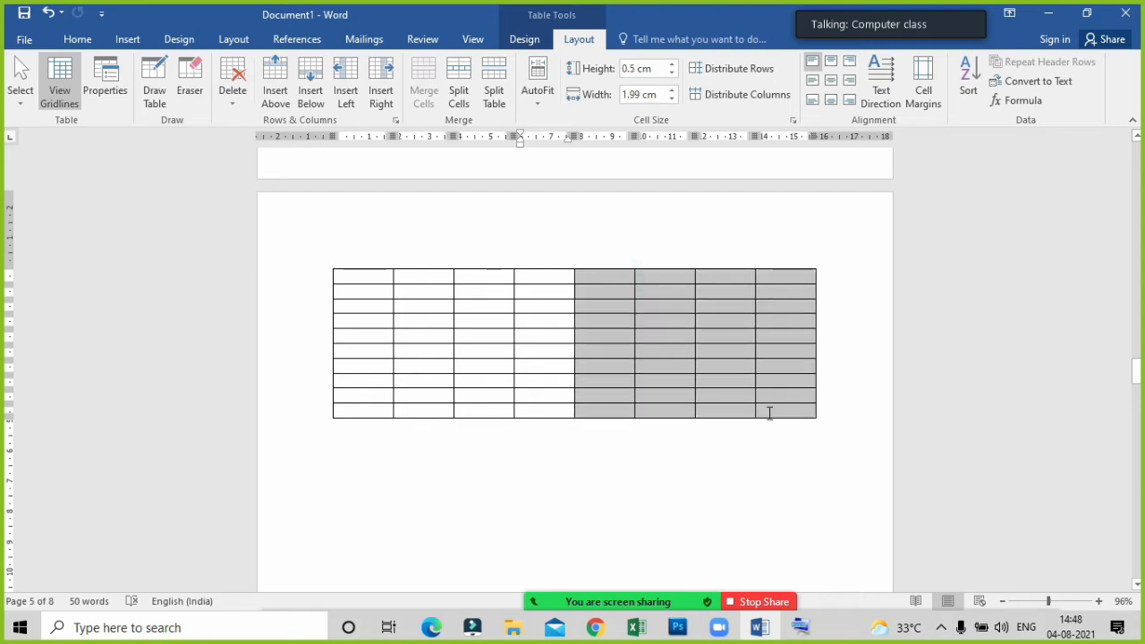
pyautogui.click(236, 111)
pyautogui.click(237, 146)
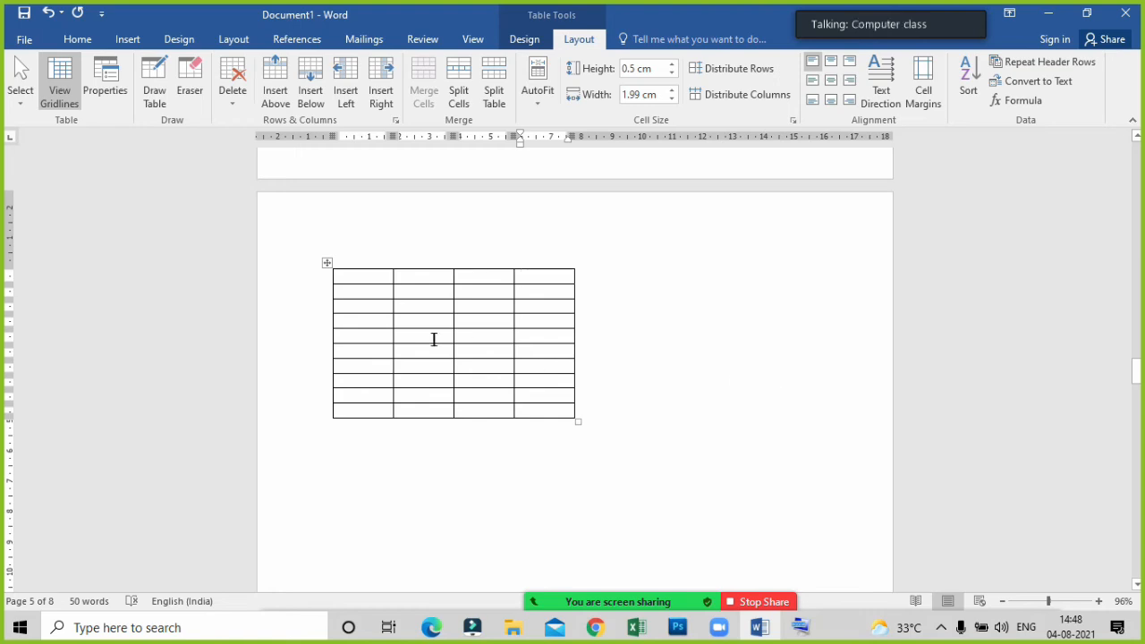
# Merge the four cells of the table's first row and enlarge the table to rows about 0.87 cm high.
pyautogui.click(366, 277)
pyautogui.moveTo(366, 277); pyautogui.dragTo(533, 283)
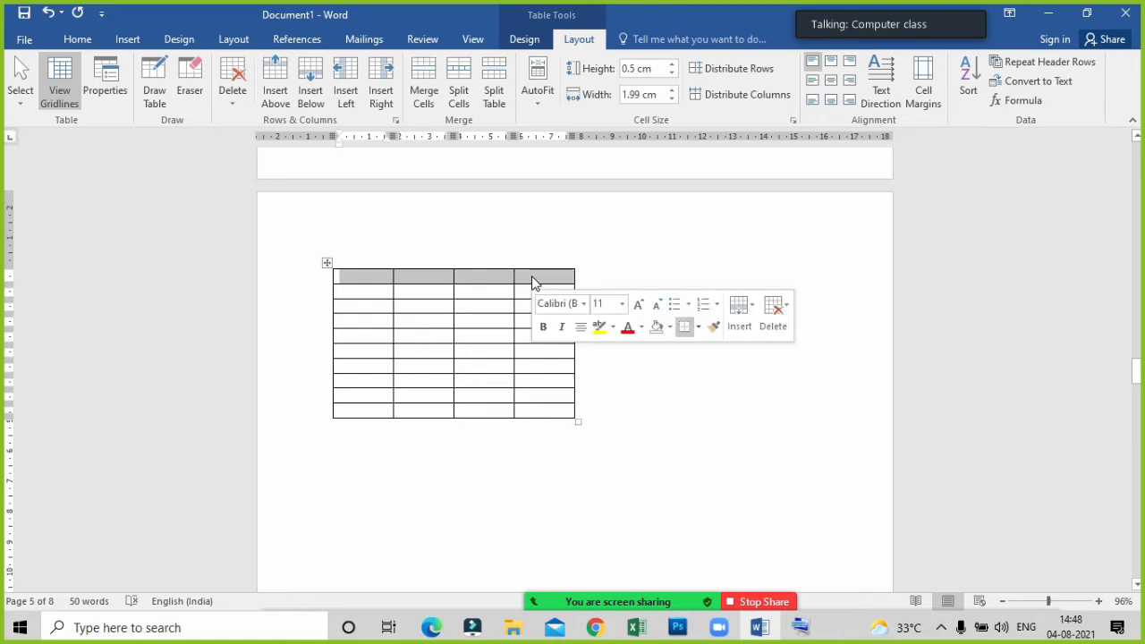
pyautogui.click(429, 83)
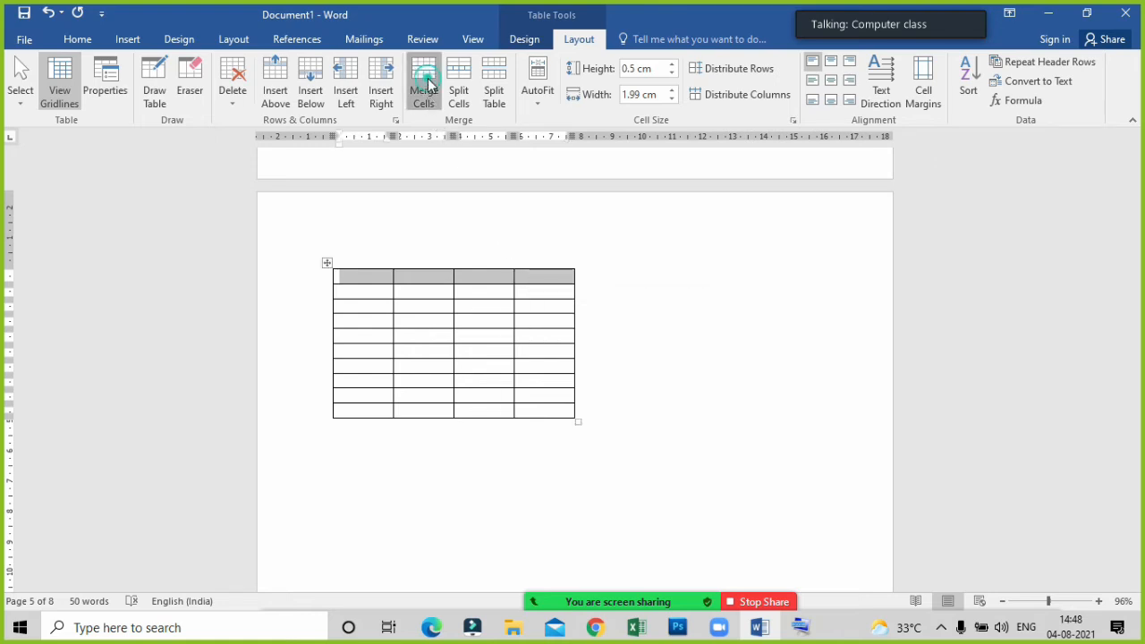
pyautogui.click(459, 292)
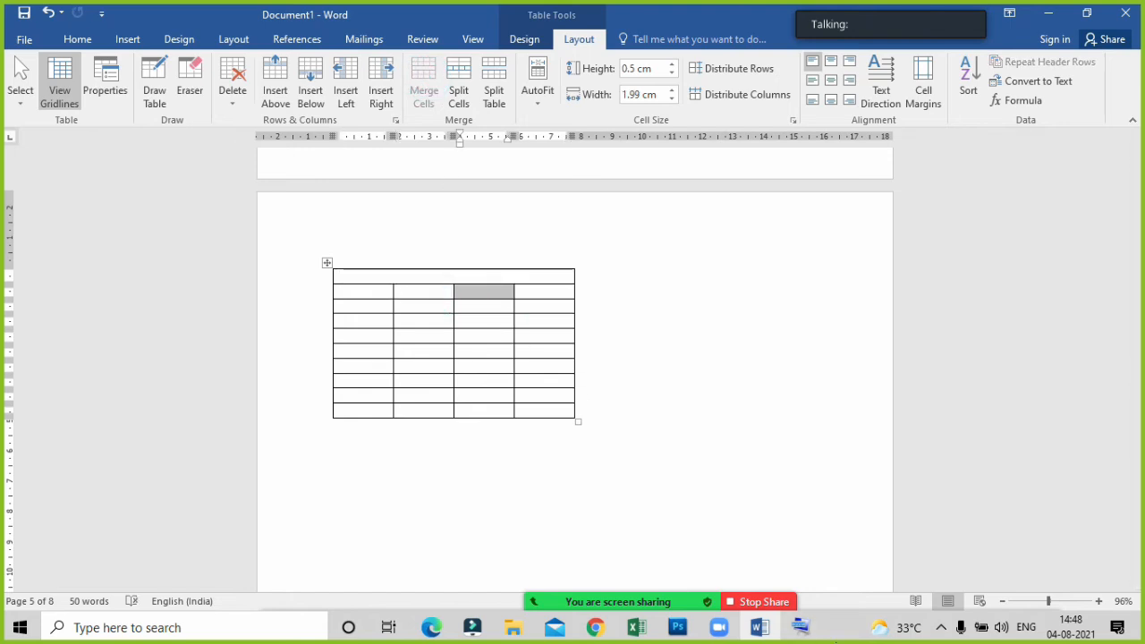
pyautogui.moveTo(581, 421); pyautogui.dragTo(745, 542)
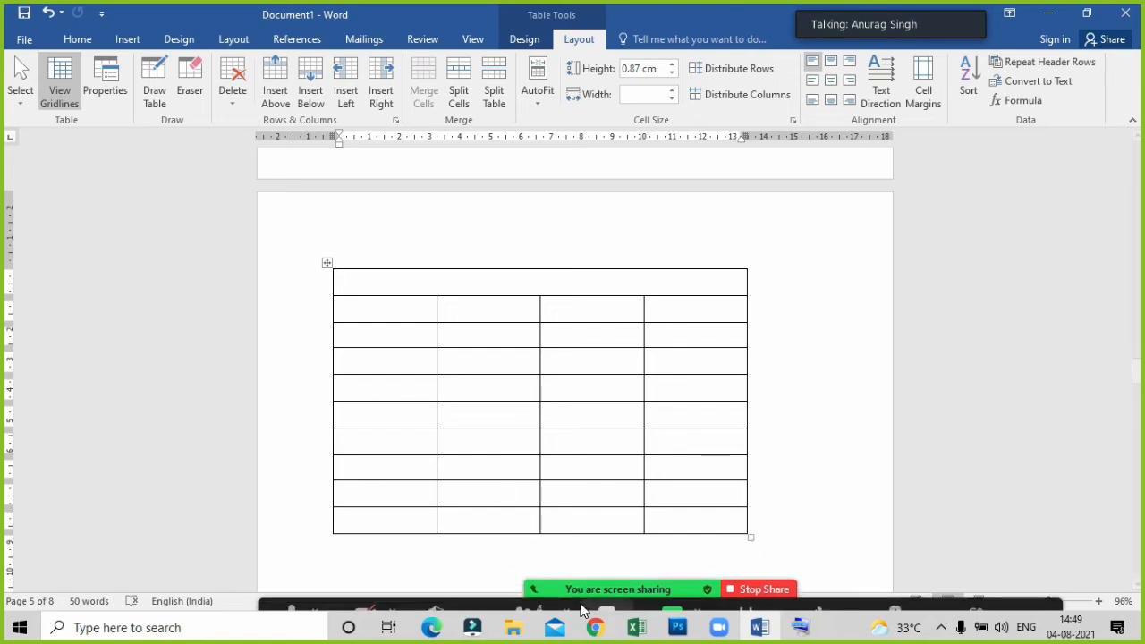
pyautogui.moveTo(584, 608)
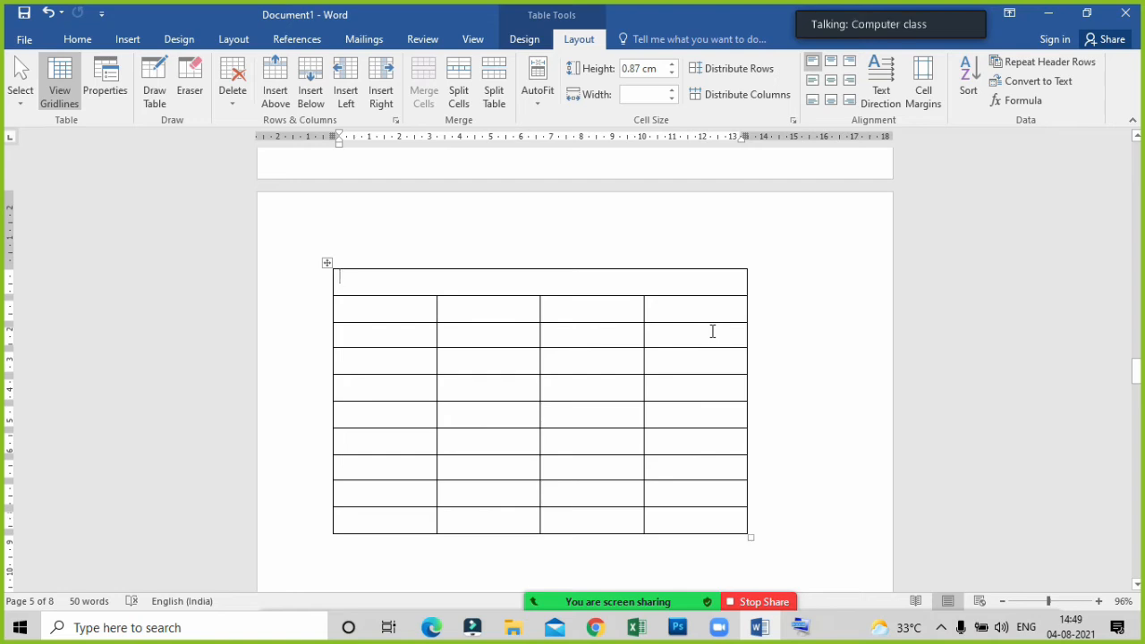
# Try to insert a column to the left of the table's last column, below the merged first row.
pyautogui.moveTo(692, 312); pyautogui.dragTo(694, 524)
pyautogui.click(695, 523)
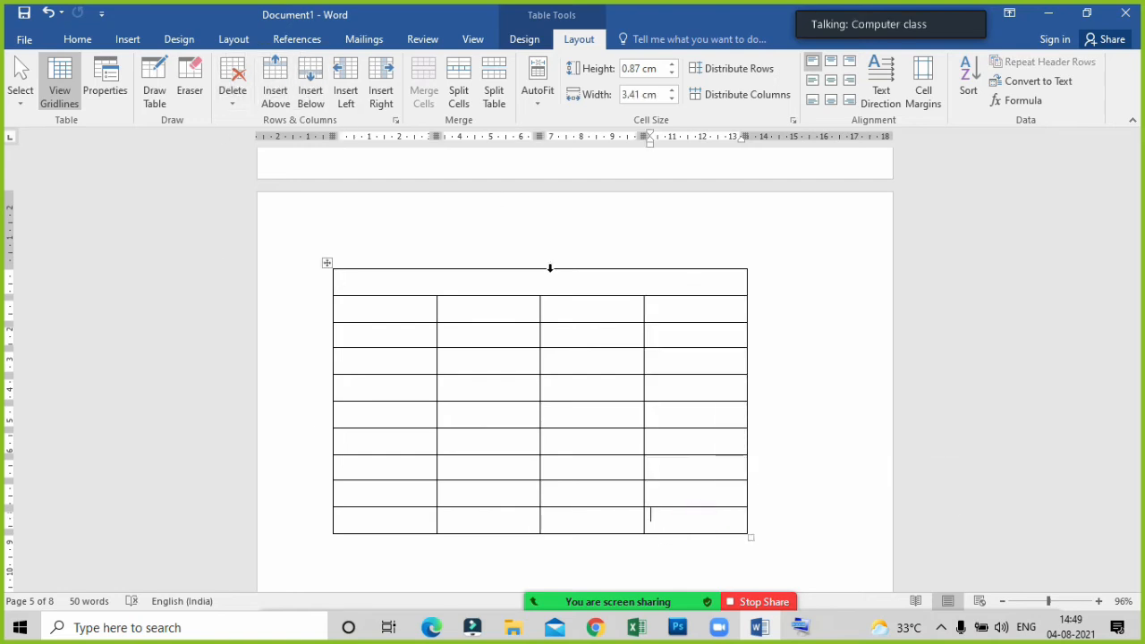
pyautogui.moveTo(677, 306); pyautogui.dragTo(679, 522)
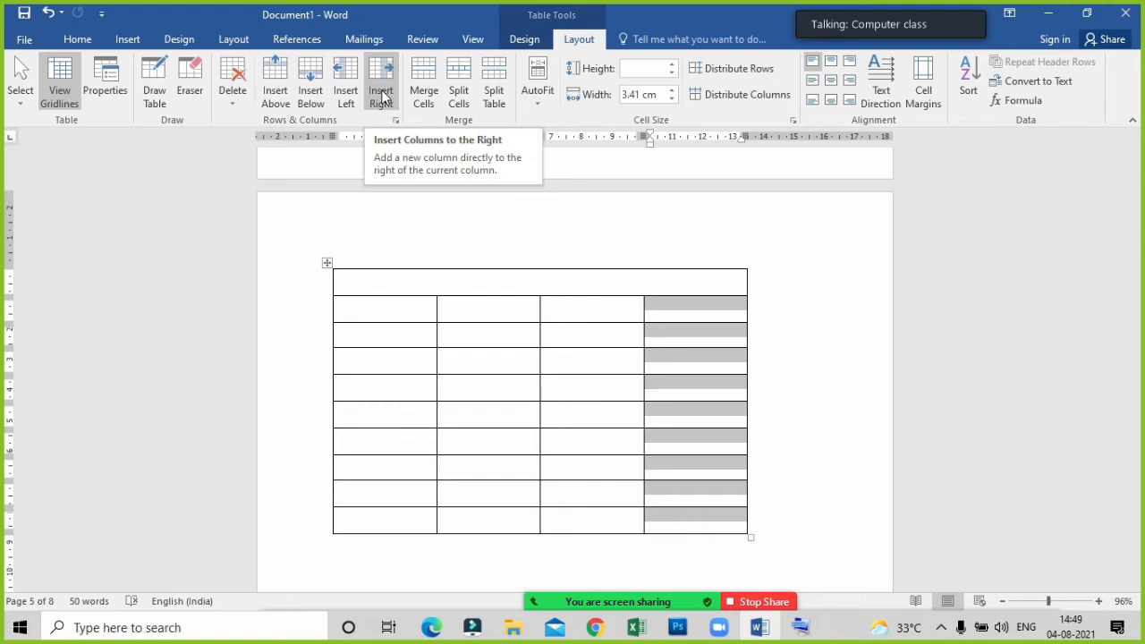
pyautogui.click(346, 89)
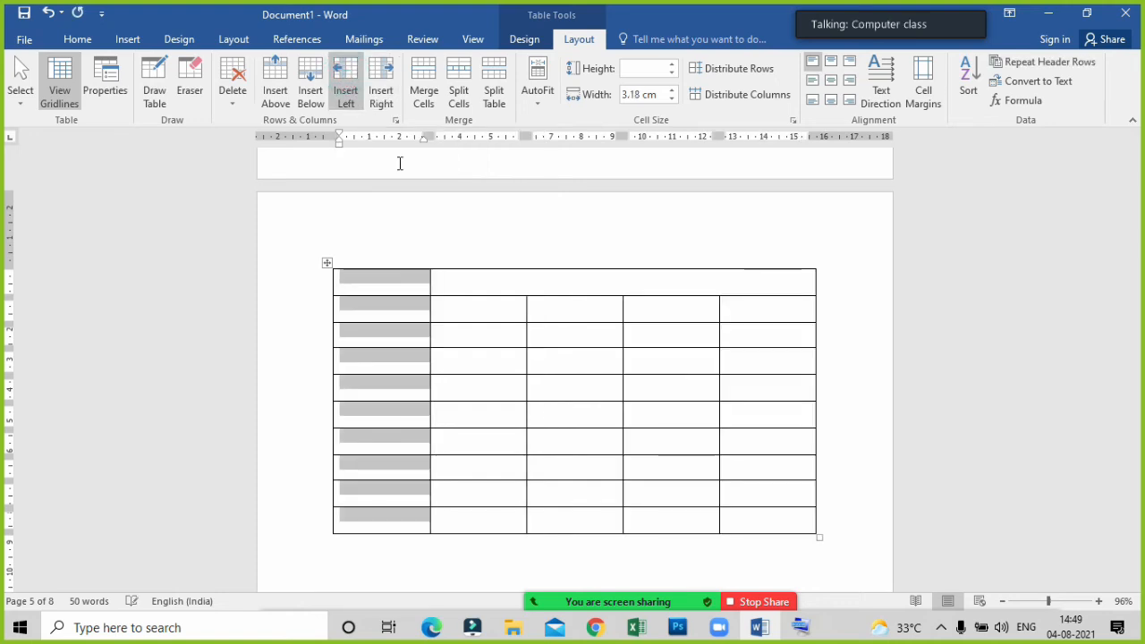
pyautogui.click(436, 358)
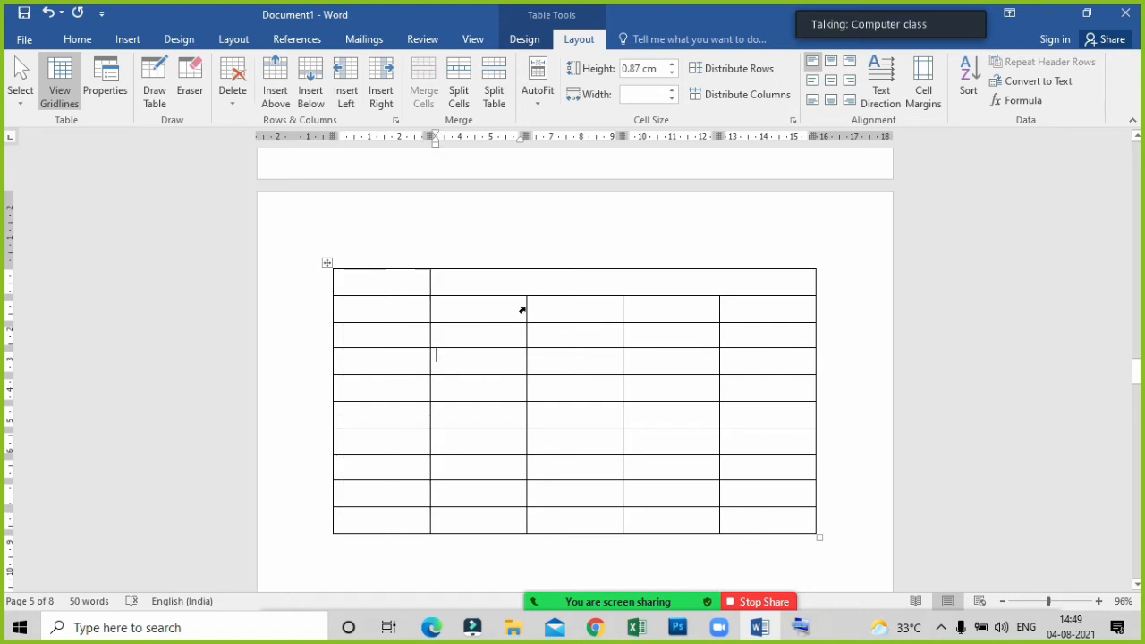
pyautogui.click(508, 284)
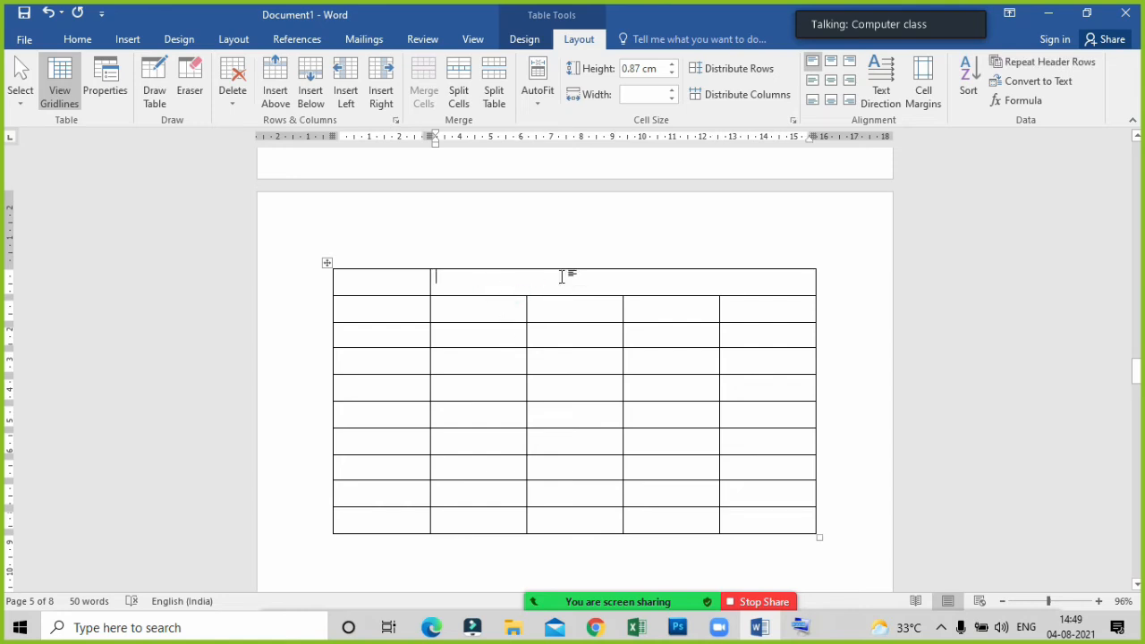
# Undo the column insertion, the table enlargement and the merging of the first row's cells.
pyautogui.hotkey('ctrl', 'z')
pyautogui.hotkey('ctrl', 'z')
pyautogui.hotkey('ctrl', 'z')
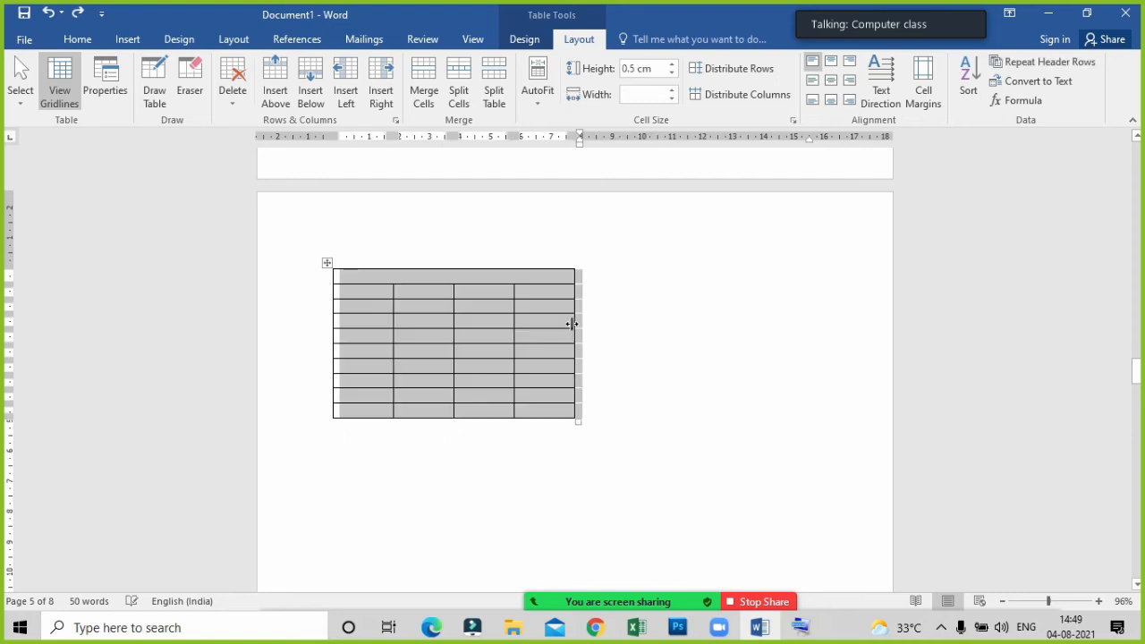
pyautogui.click(538, 392)
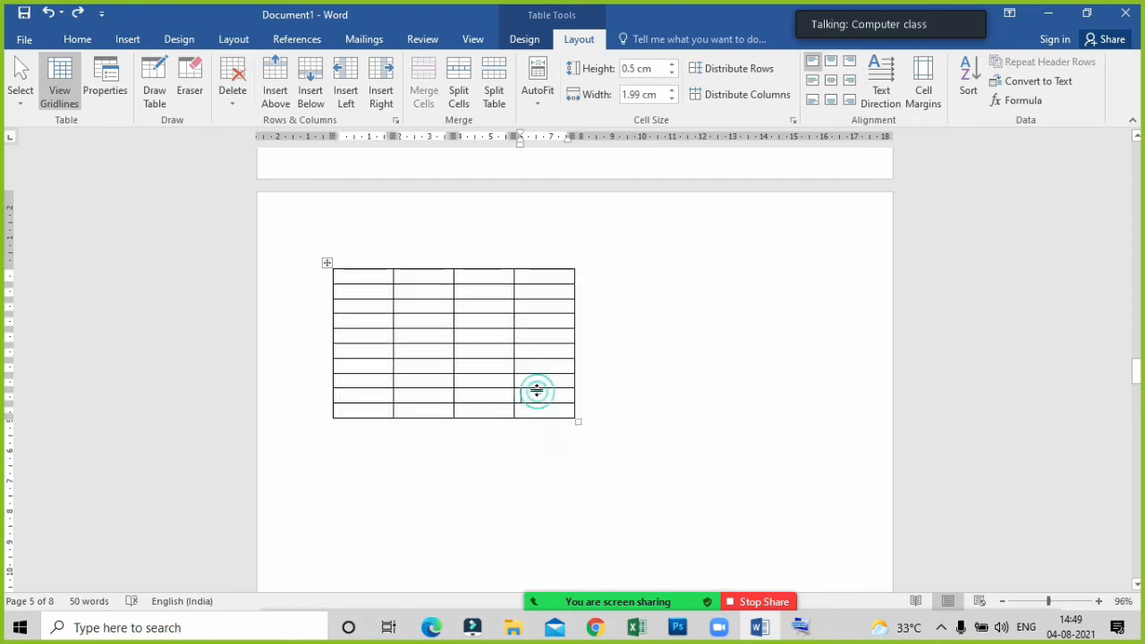
# Enlarge the table to columns about 3.35 cm wide and rows about 0.79 cm high, and number the first row's cells 1 to 4.
pyautogui.moveTo(577, 424); pyautogui.dragTo(743, 514)
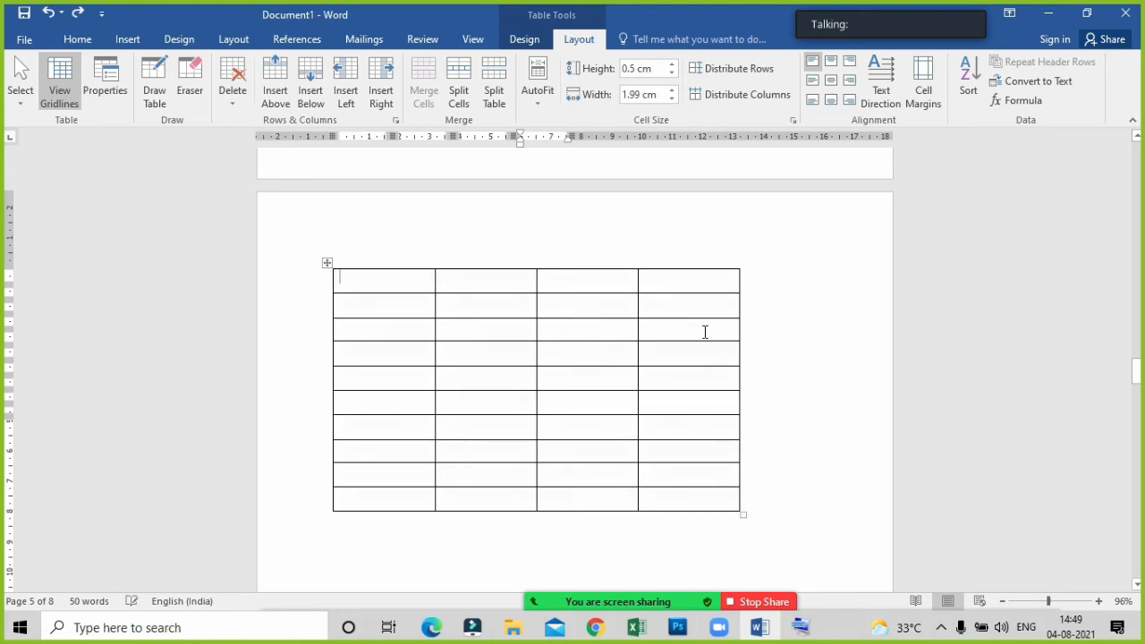
pyautogui.click(498, 283)
pyautogui.click(393, 284)
pyautogui.write('1')
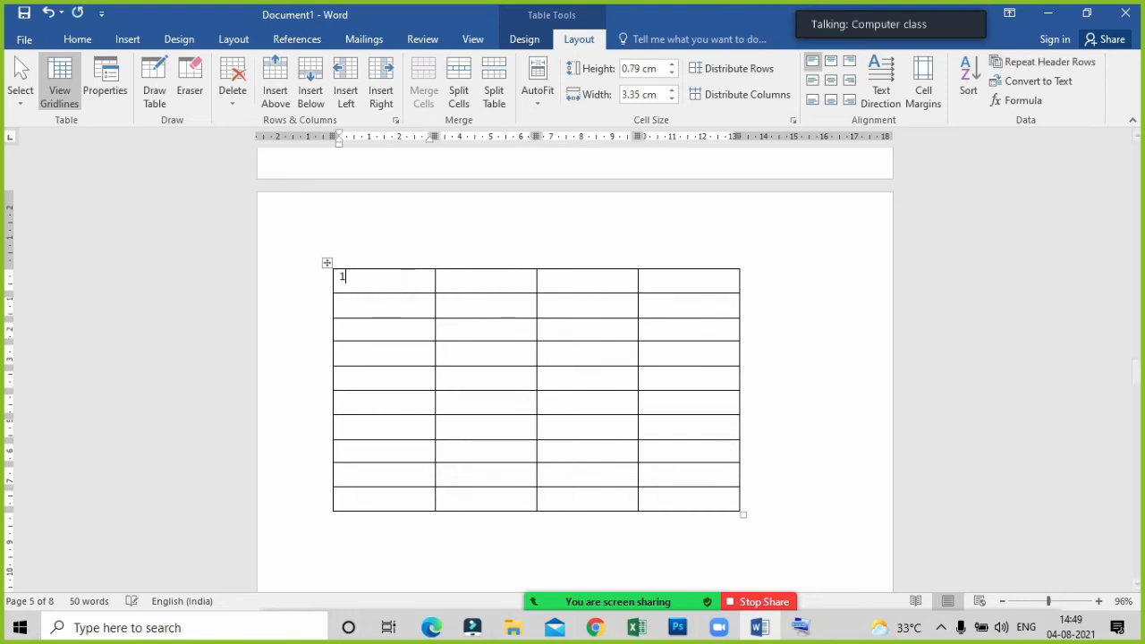
pyautogui.press('Tab')
pyautogui.write('2')
pyautogui.press('Tab')
pyautogui.write('3')
pyautogui.press('Tab')
pyautogui.write('4')
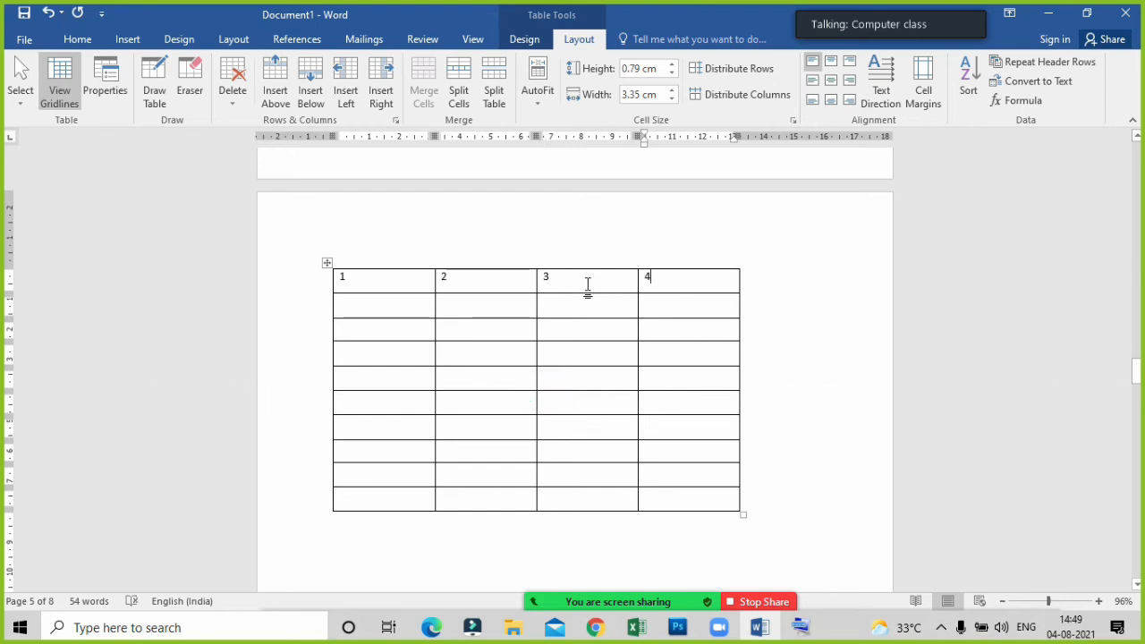
# Renumber the first row's third and fourth cells as 4 and 5.
pyautogui.moveTo(584, 281); pyautogui.dragTo(605, 494)
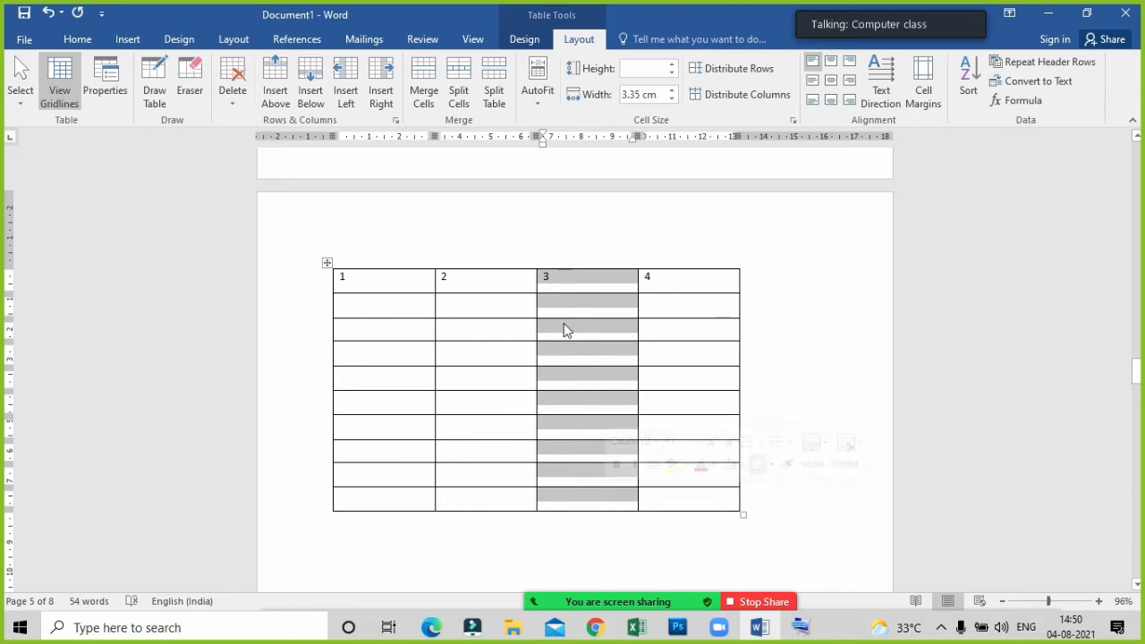
pyautogui.click(565, 281)
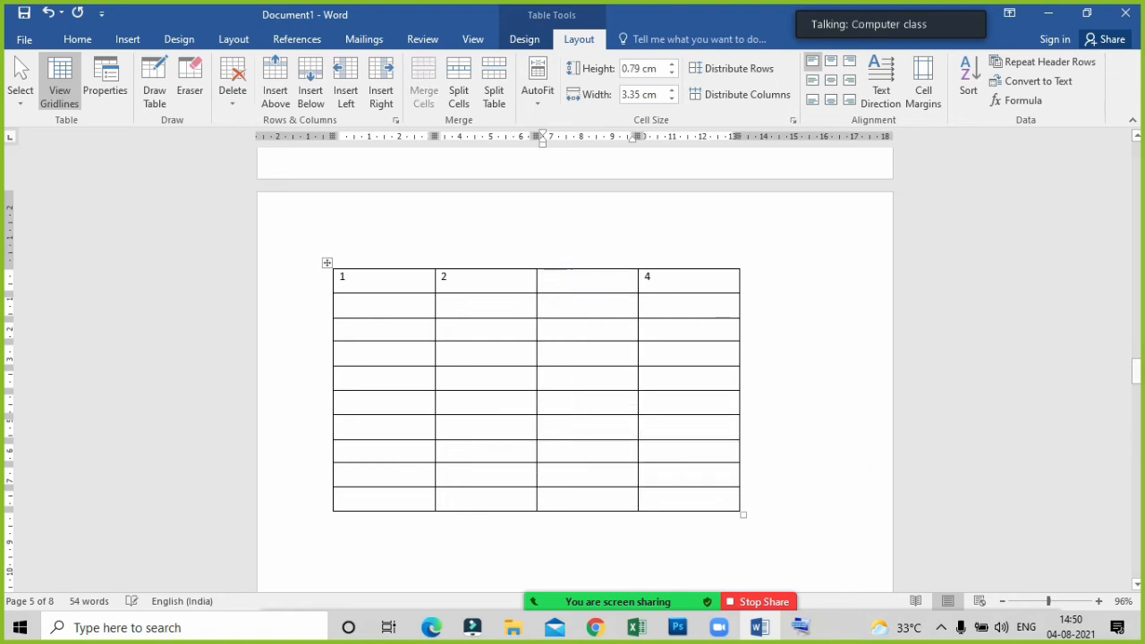
pyautogui.write('4')
pyautogui.press('Tab')
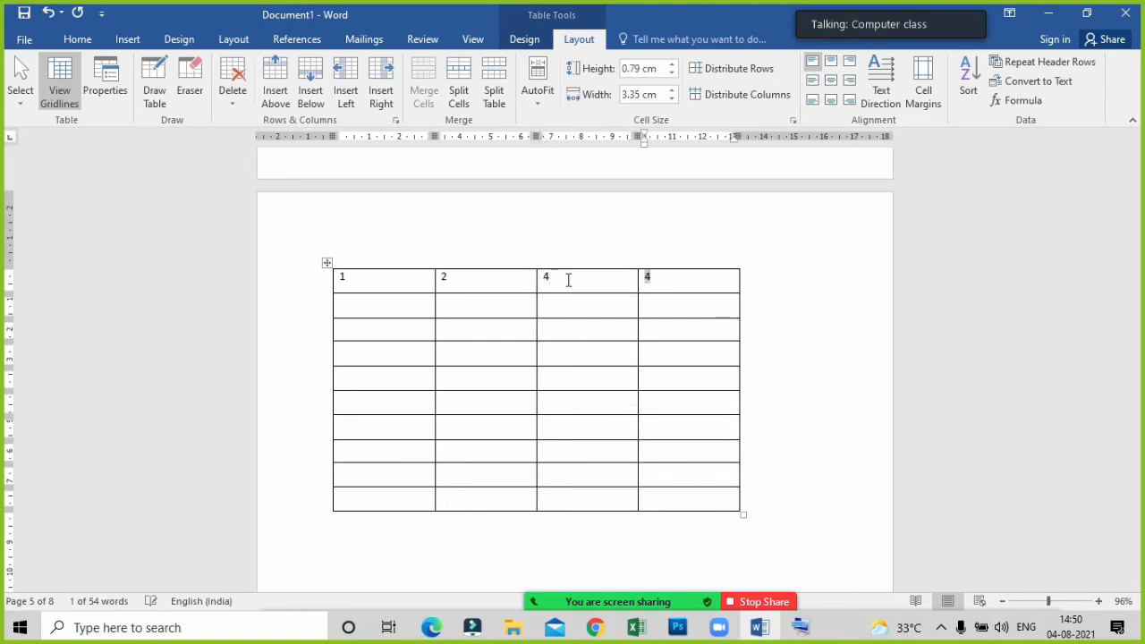
pyautogui.write('5')
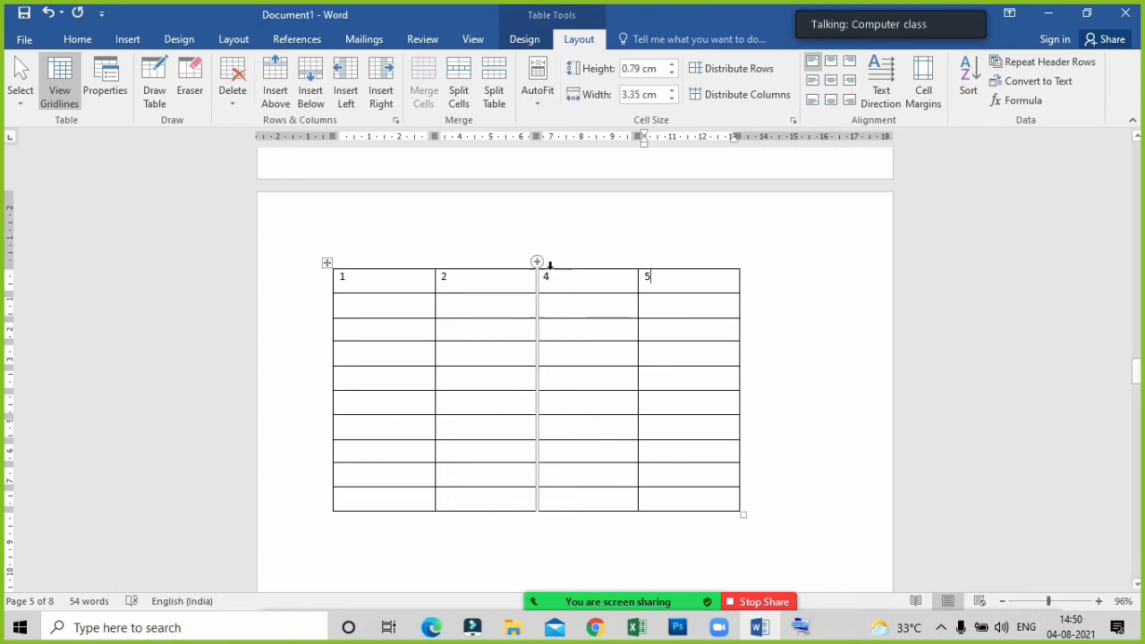
# Insert a column to the left of the column headed 4 and enter 3 in its first cell.
pyautogui.moveTo(555, 276); pyautogui.dragTo(564, 501)
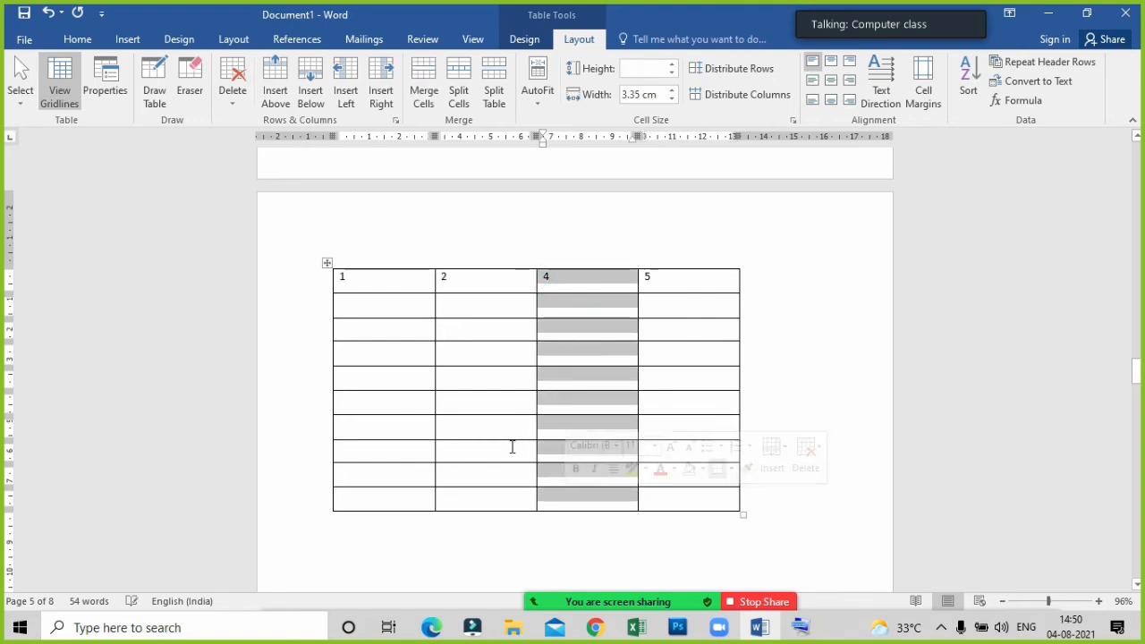
pyautogui.click(355, 80)
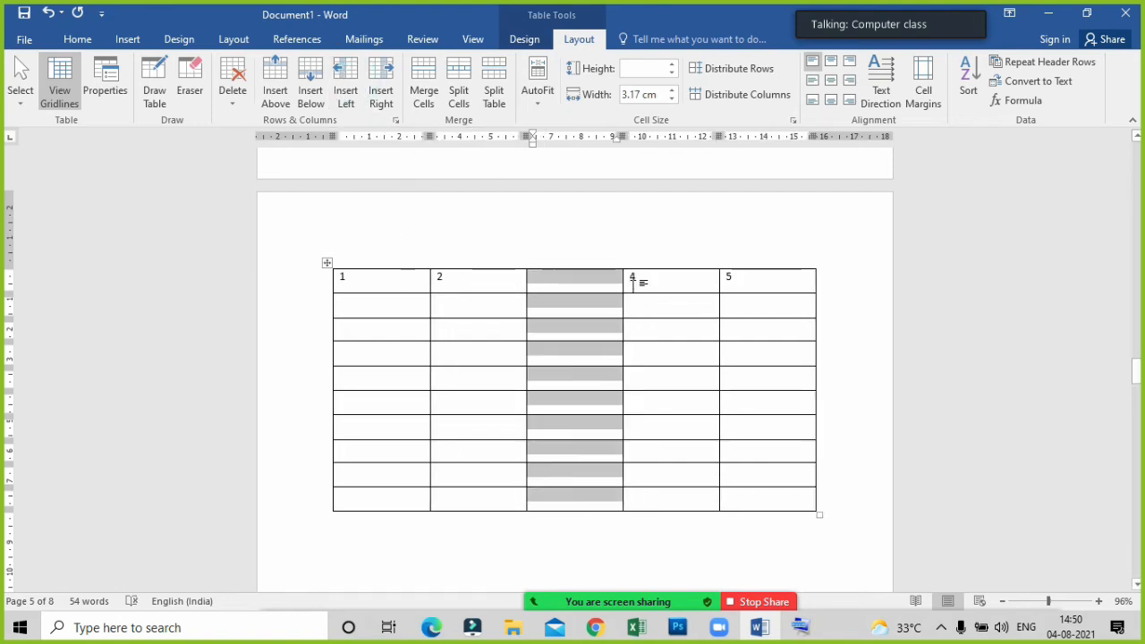
pyautogui.click(570, 291)
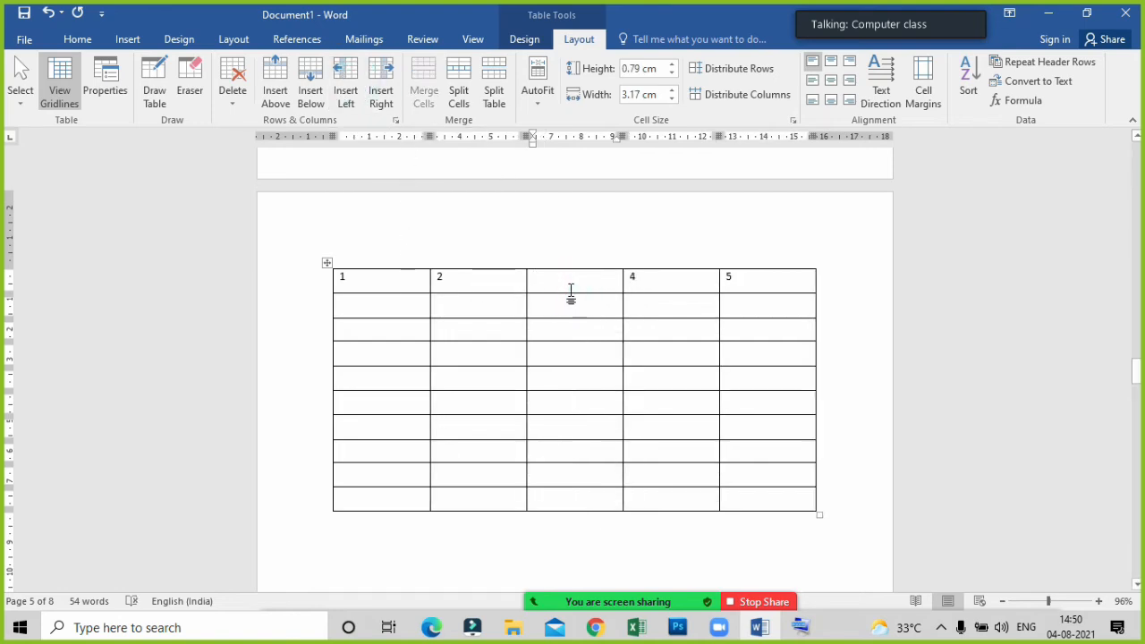
pyautogui.write('3')
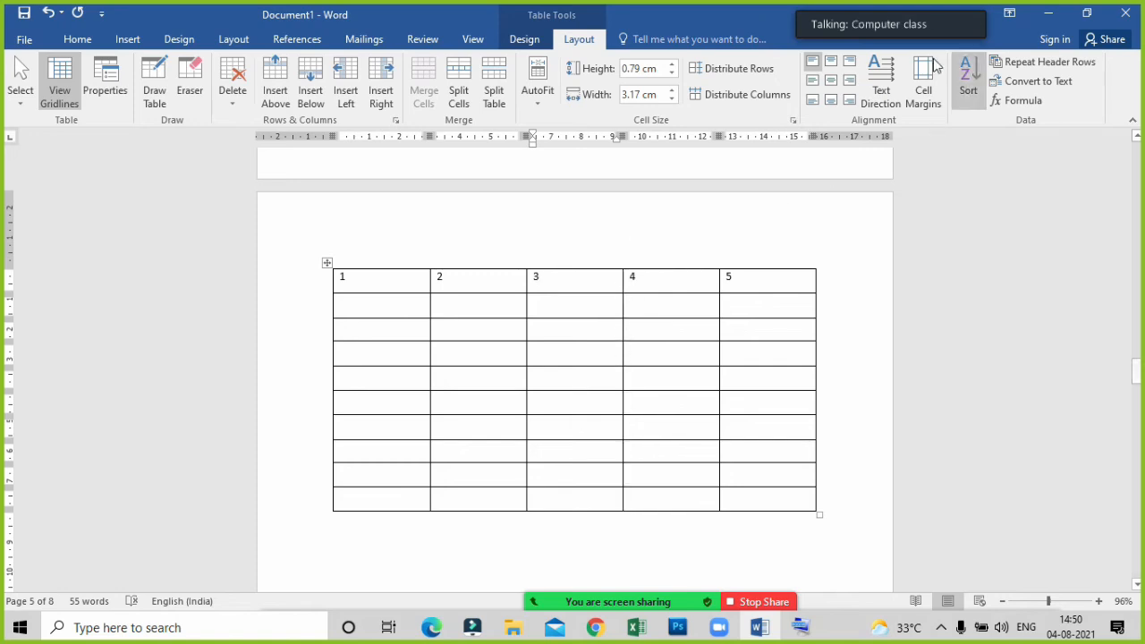
# Centre the 2 in the table's first row both horizontally and vertically within its cell.
pyautogui.click(452, 279)
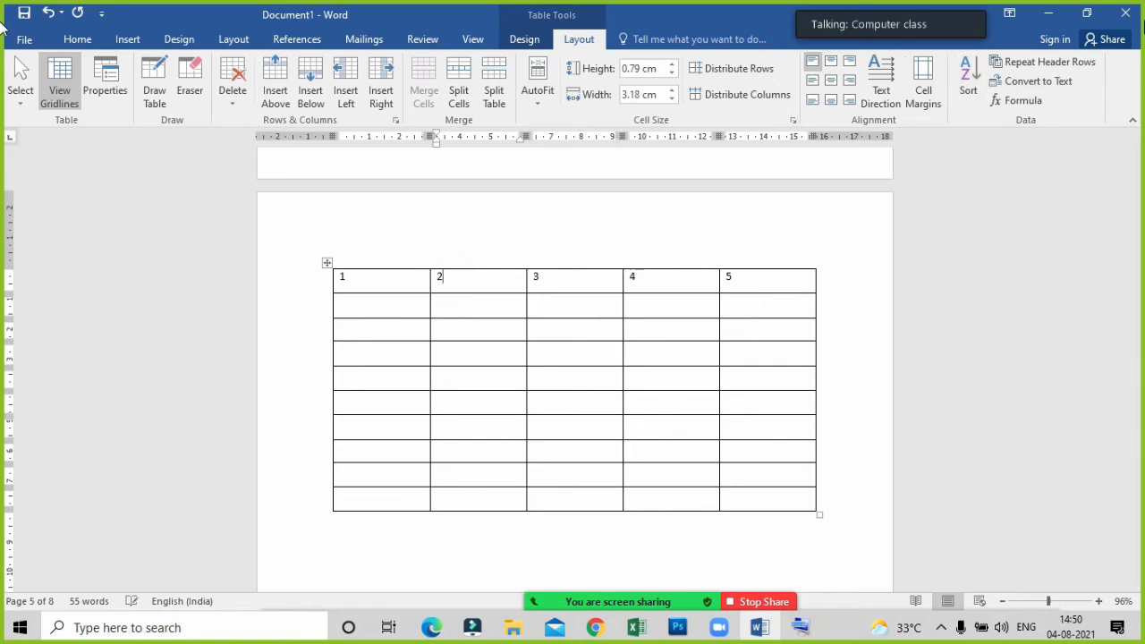
pyautogui.click(832, 81)
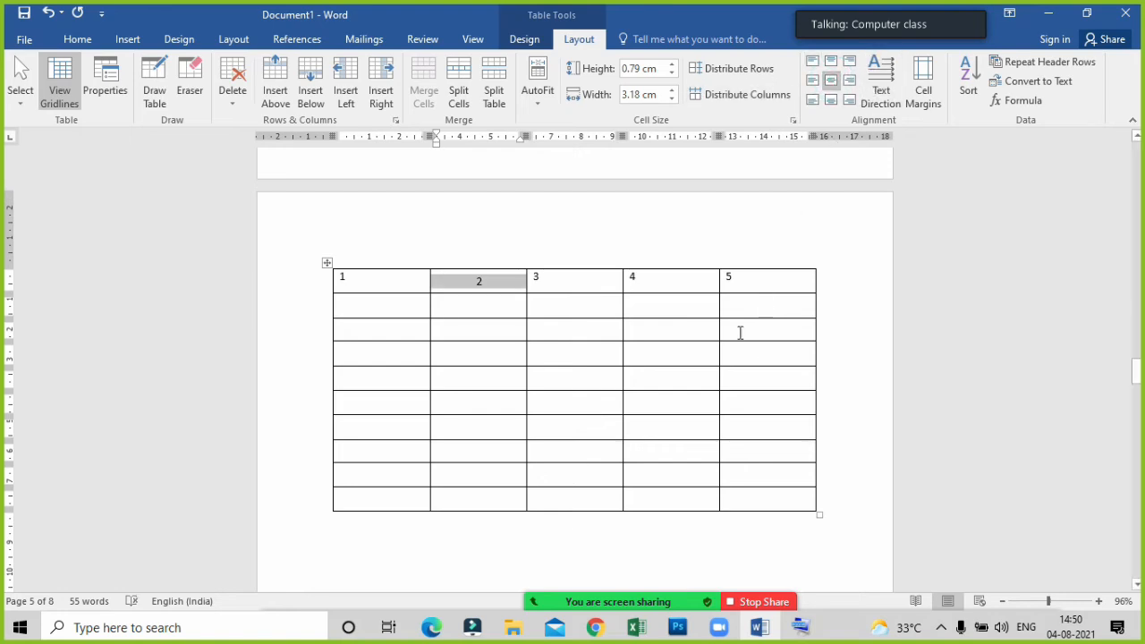
pyautogui.click(693, 373)
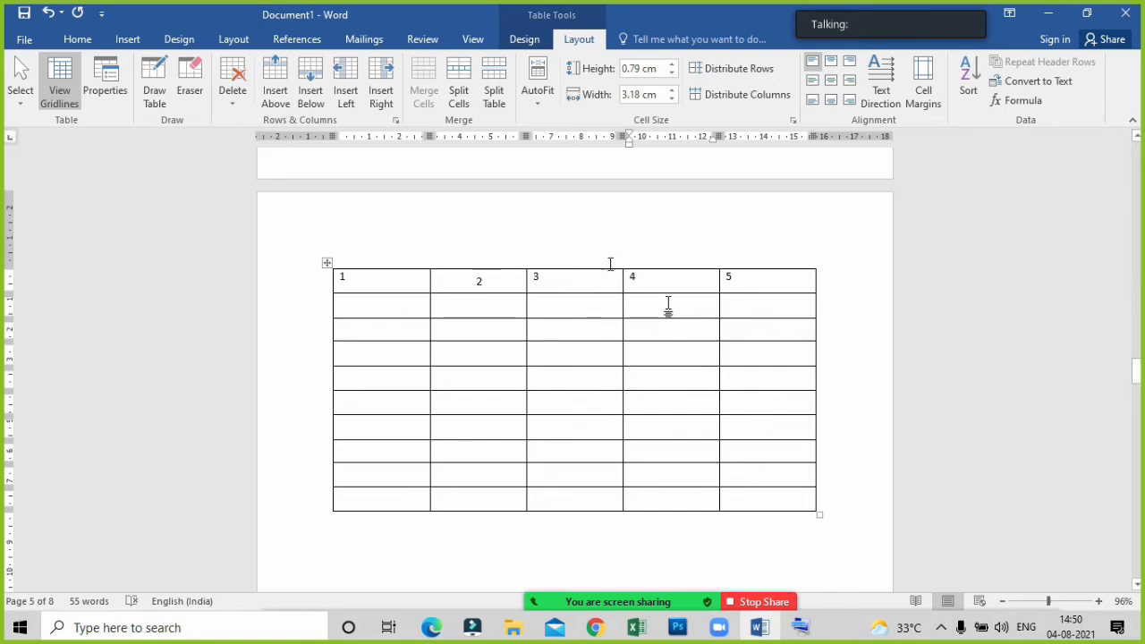
# Clear the contents of the whole table on page 5 and delete the table.
pyautogui.click(327, 261)
pyautogui.press('Delete')
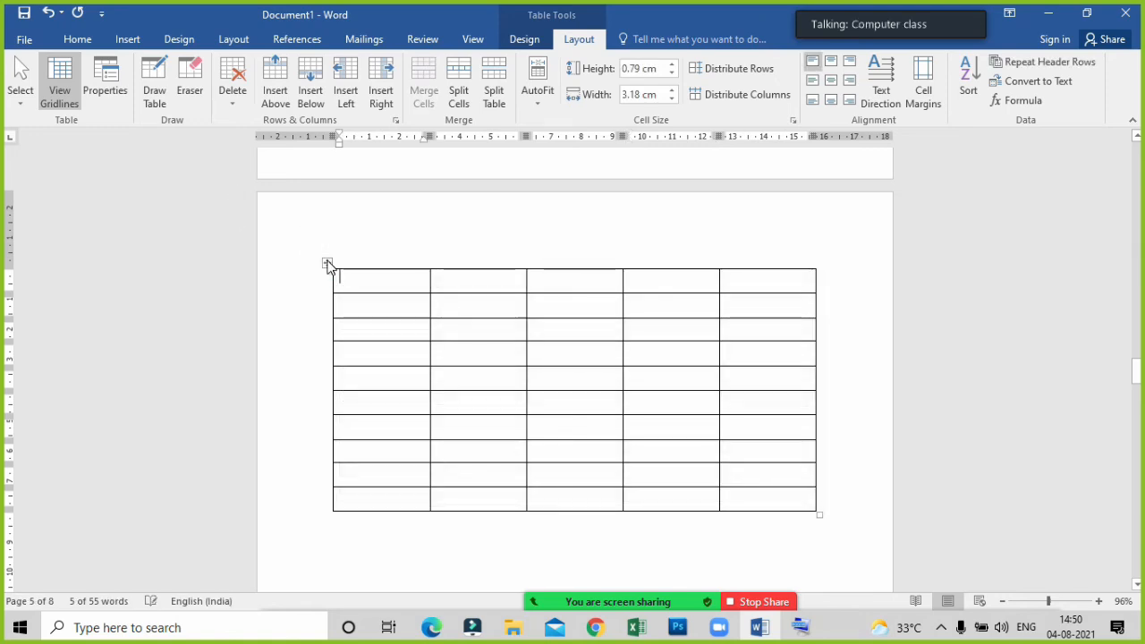
pyautogui.click(328, 261)
pyautogui.press('BackSpace')
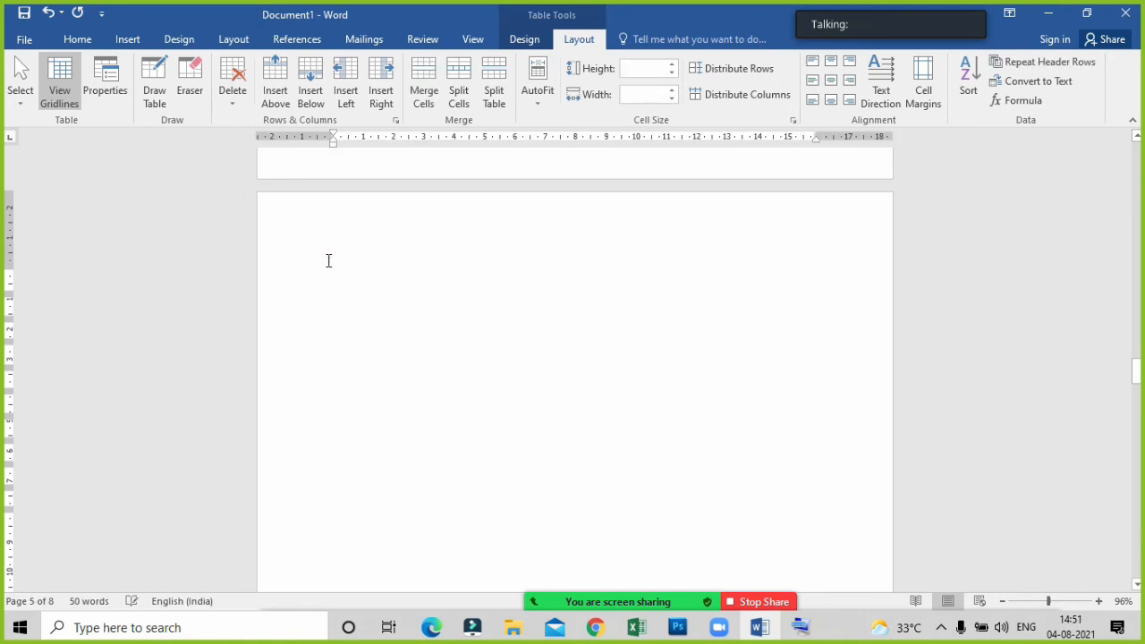
# Insert the picture named "images" from the Pictures folder on the empty page 5.
pyautogui.click(128, 39)
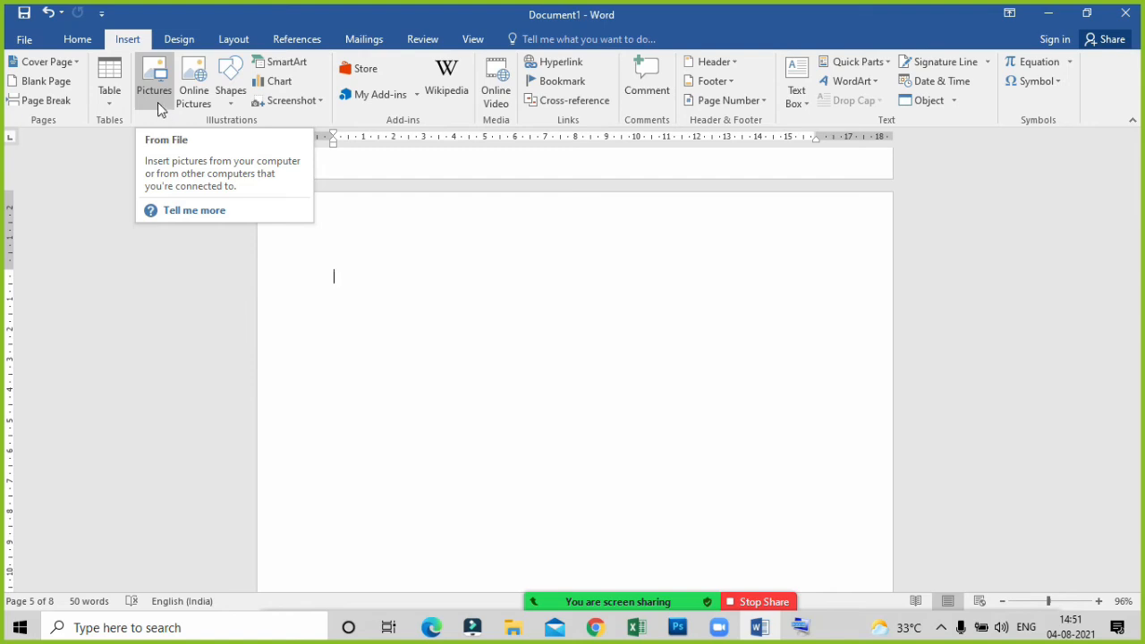
pyautogui.click(158, 99)
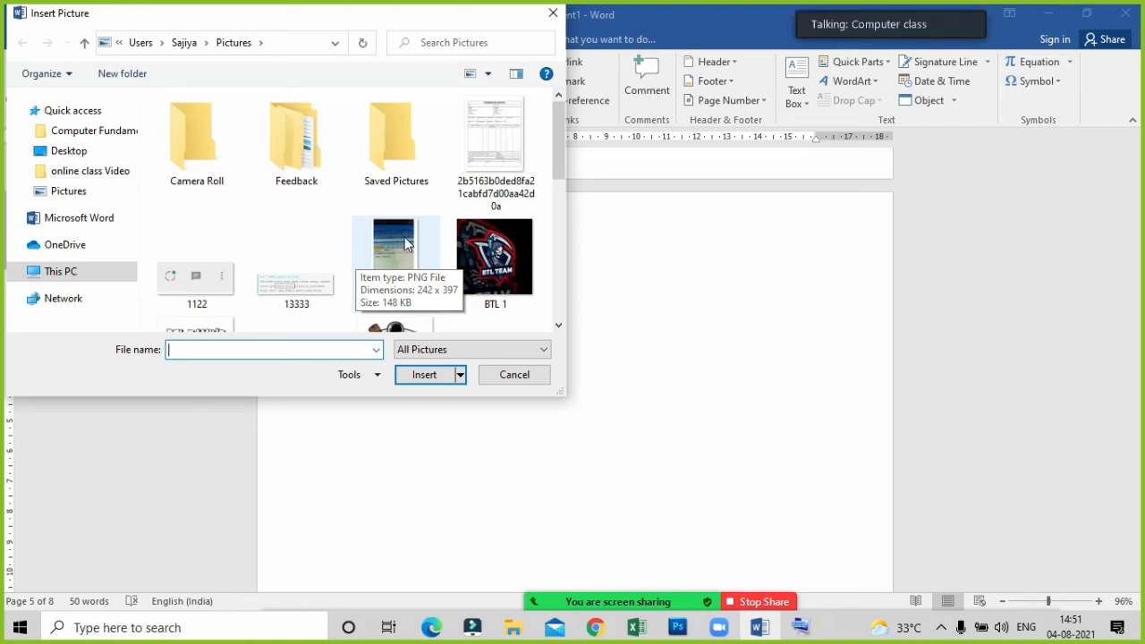
pyautogui.scroll(-2, 357, 260)
pyautogui.click(500, 300)
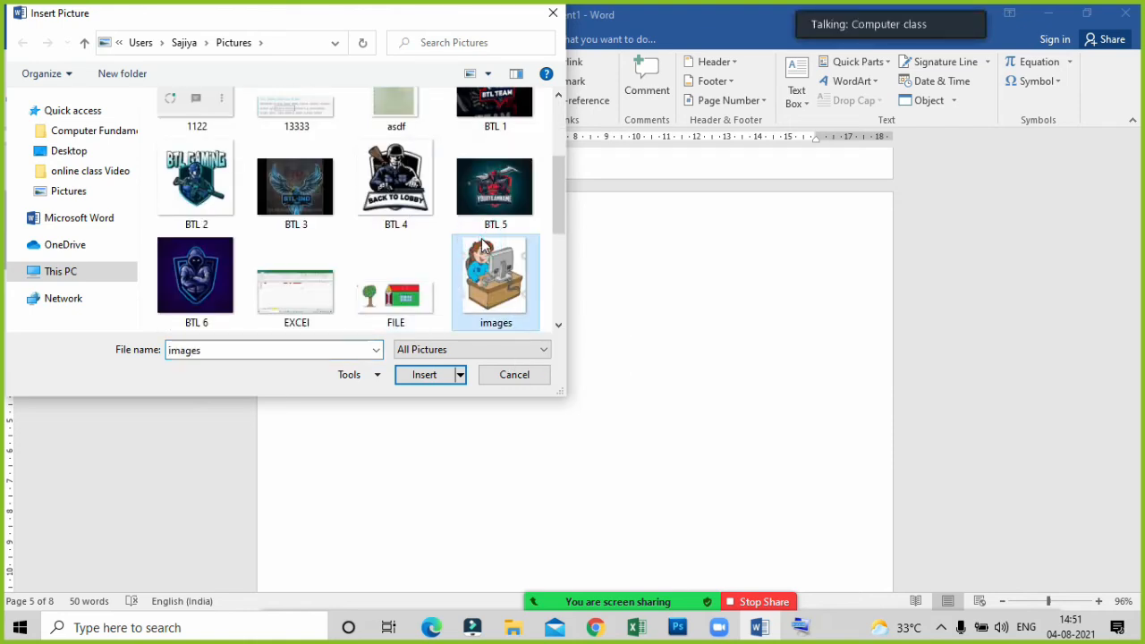
pyautogui.click(424, 375)
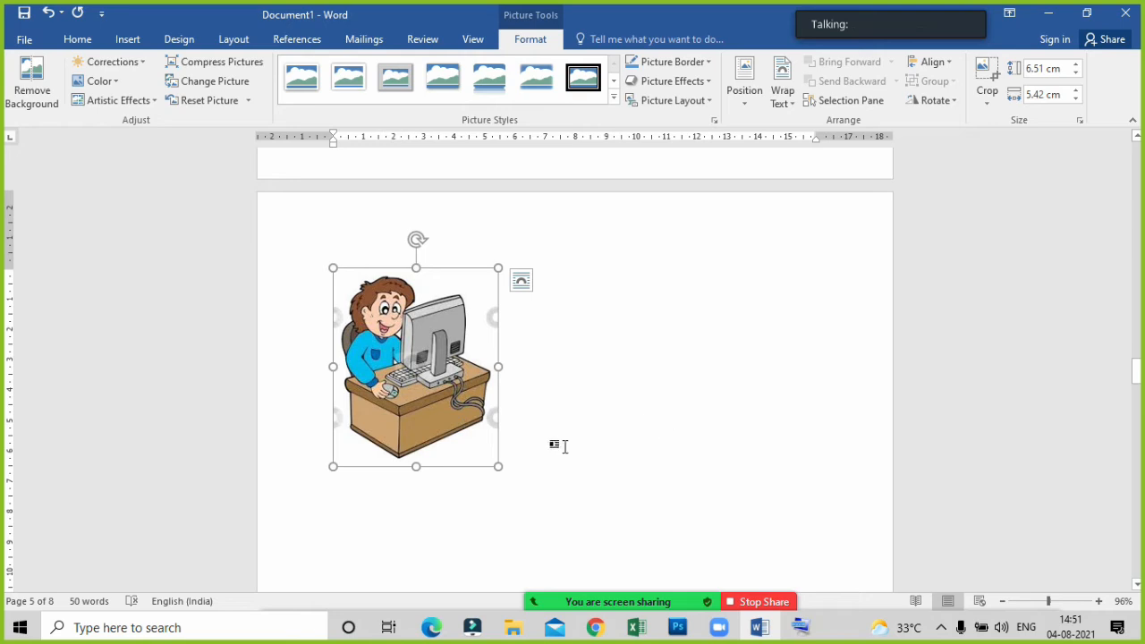
# Apply the picture style with a reflection below the image to the inserted computer clipart.
pyautogui.click(594, 354)
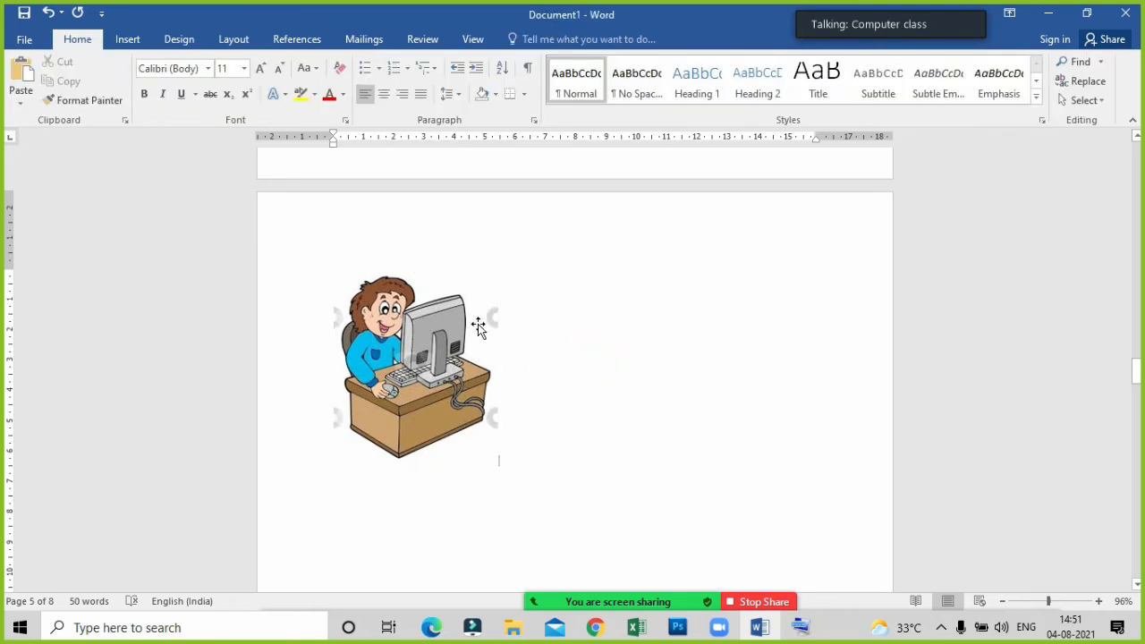
pyautogui.click(426, 353)
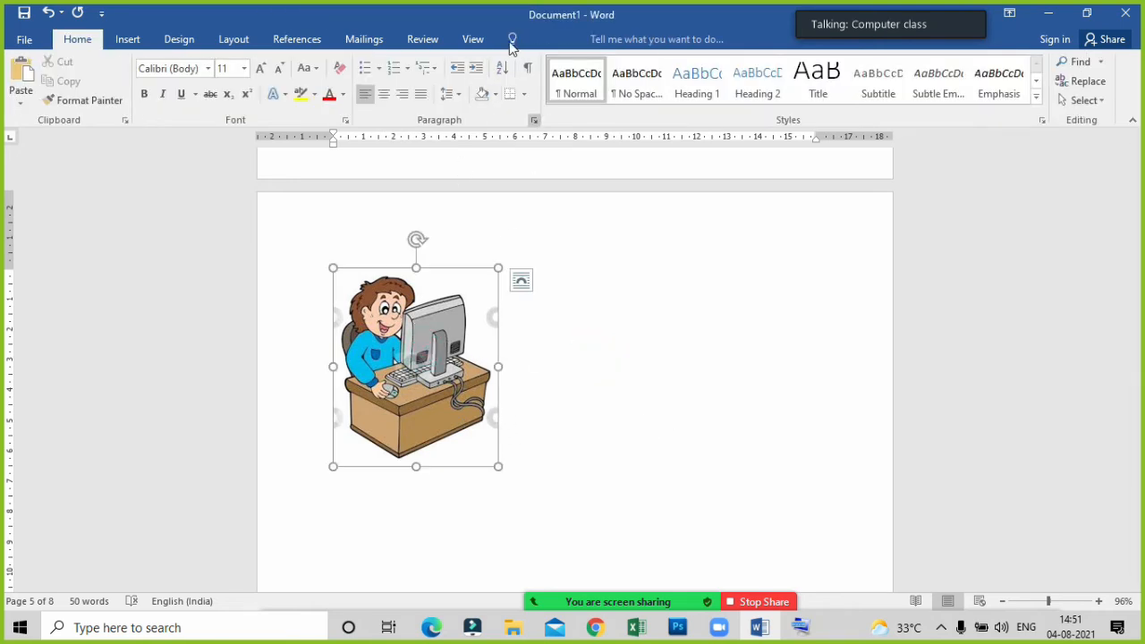
pyautogui.click(529, 41)
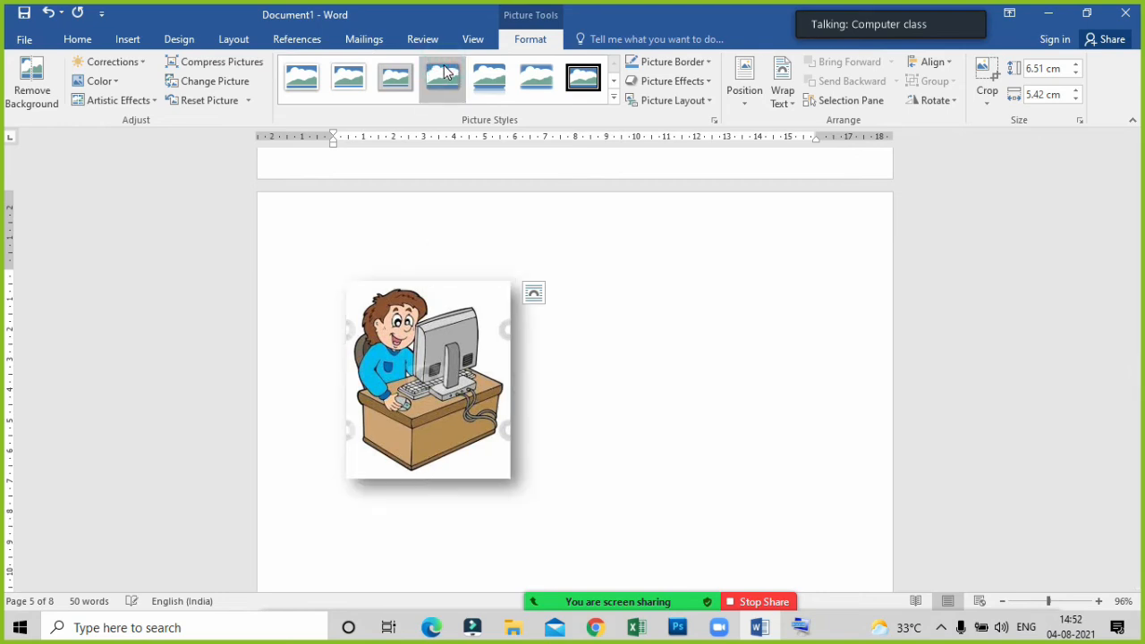
pyautogui.click(490, 75)
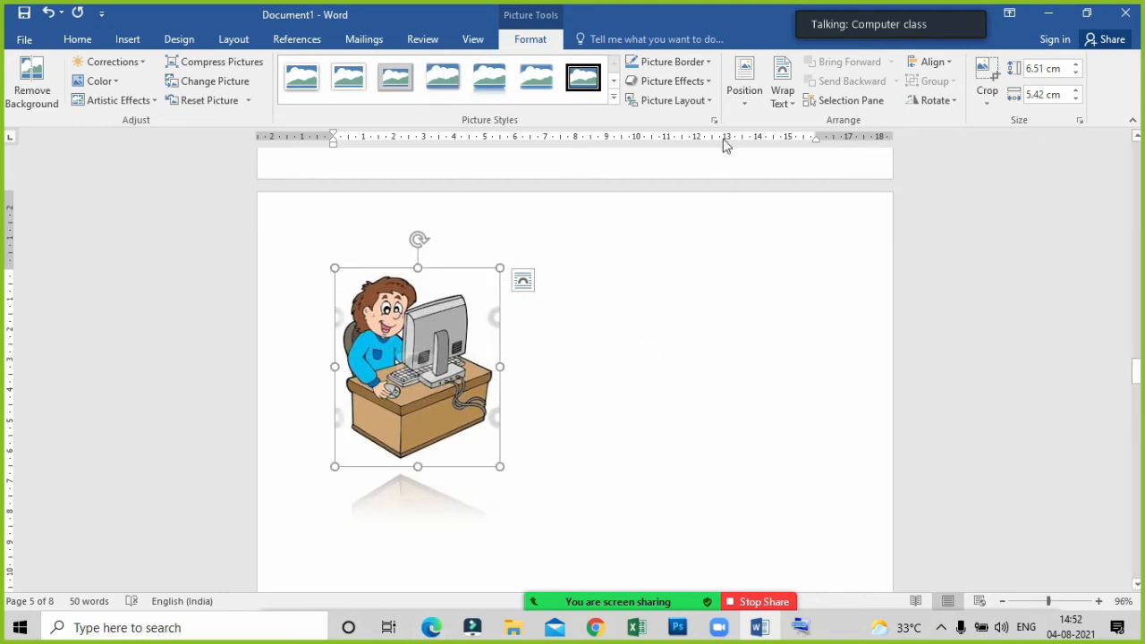
# Apply a tilted perspective picture style with a reflection below to the computer clipart.
pyautogui.click(614, 99)
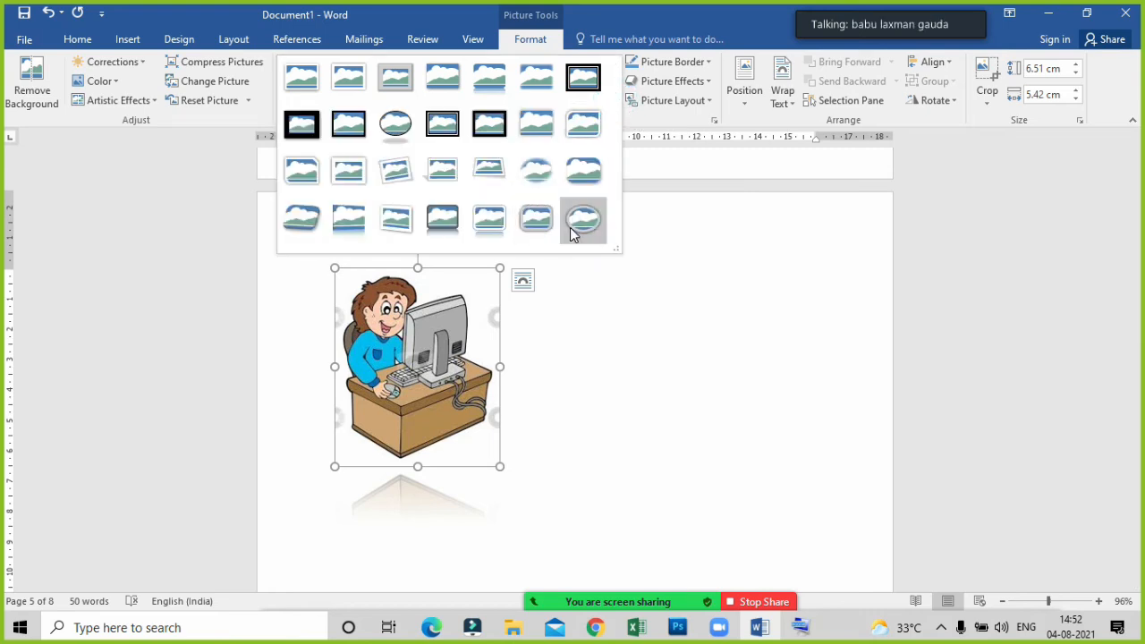
pyautogui.click(324, 220)
pyautogui.scroll(-2, 759, 401)
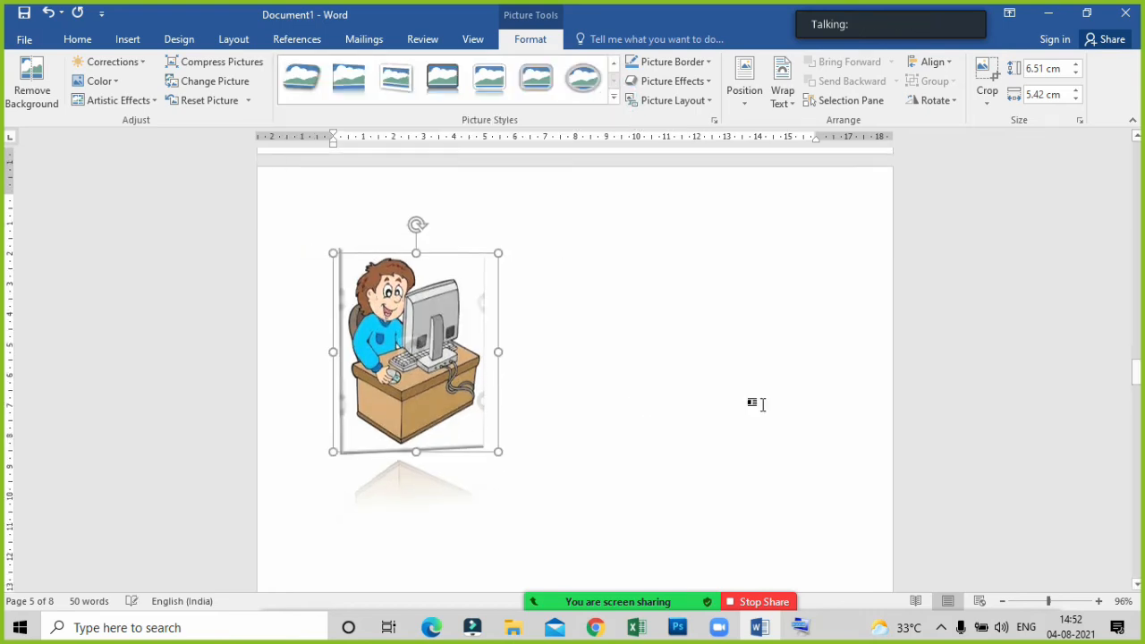
pyautogui.click(762, 404)
# Correct the clipart's brightness and contrast, ending with the +20% brightness and +20% contrast preset.
pyautogui.click(443, 342)
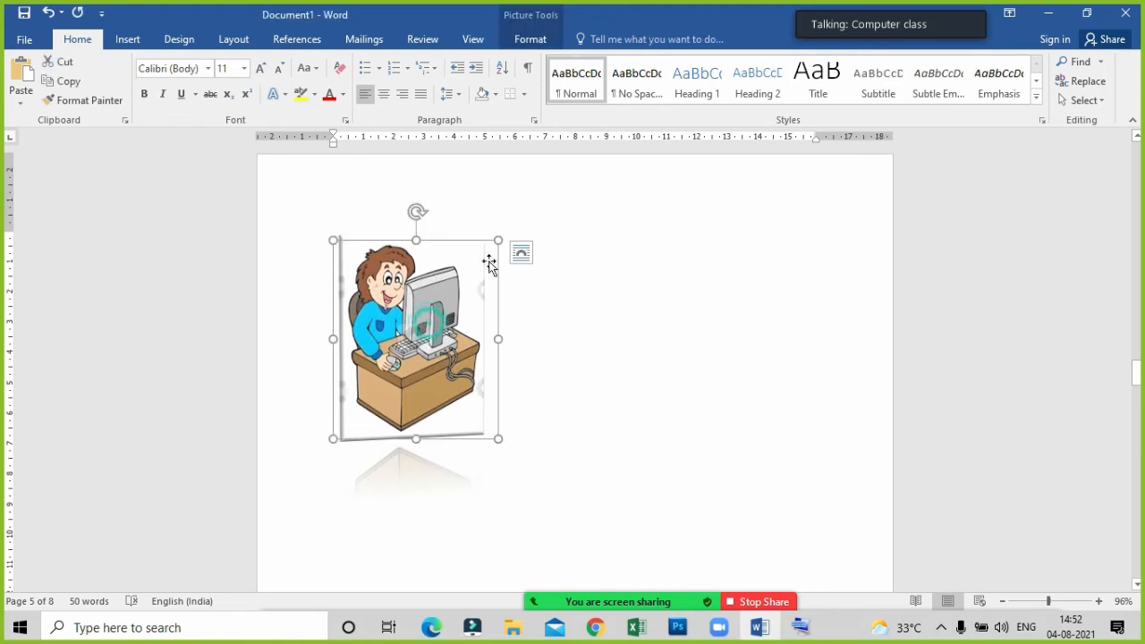
pyautogui.click(537, 41)
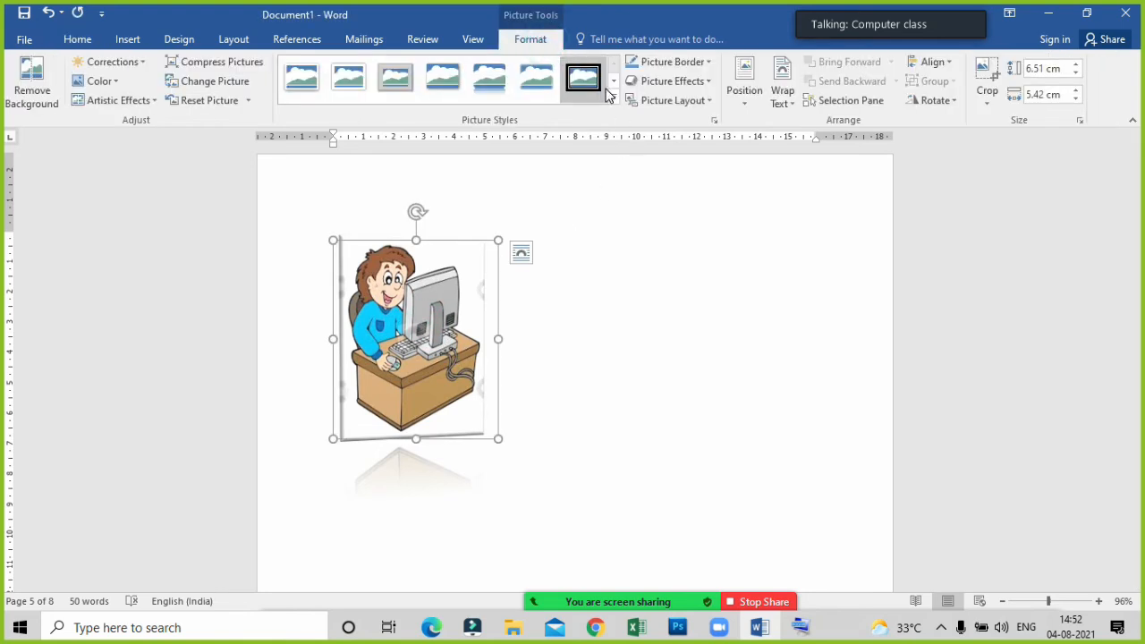
pyautogui.click(114, 61)
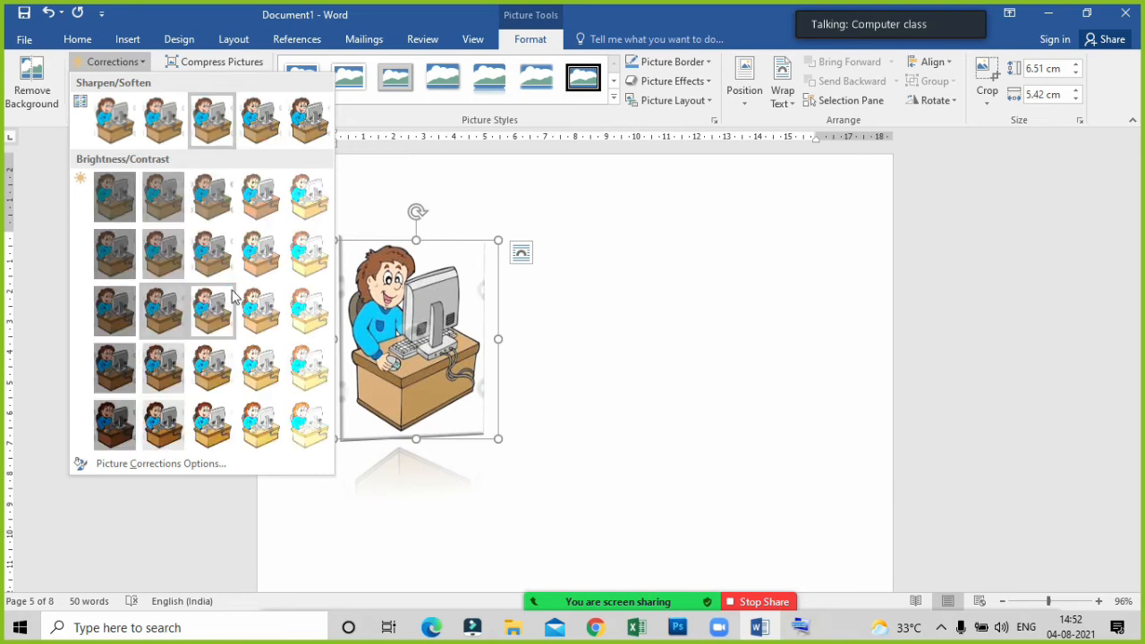
pyautogui.click(202, 261)
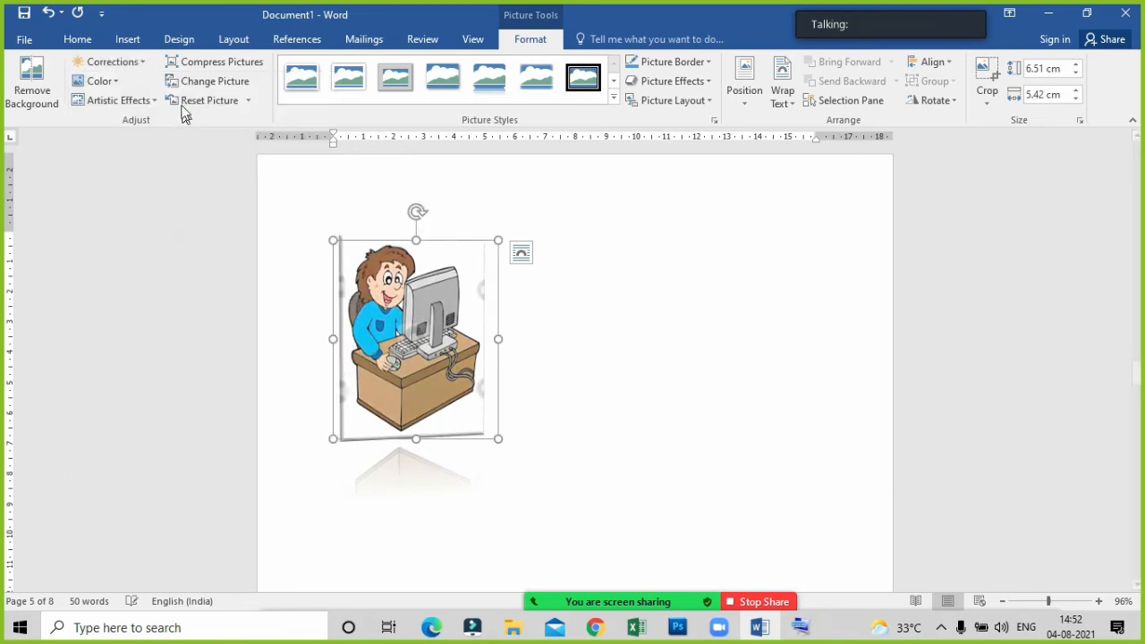
pyautogui.click(117, 62)
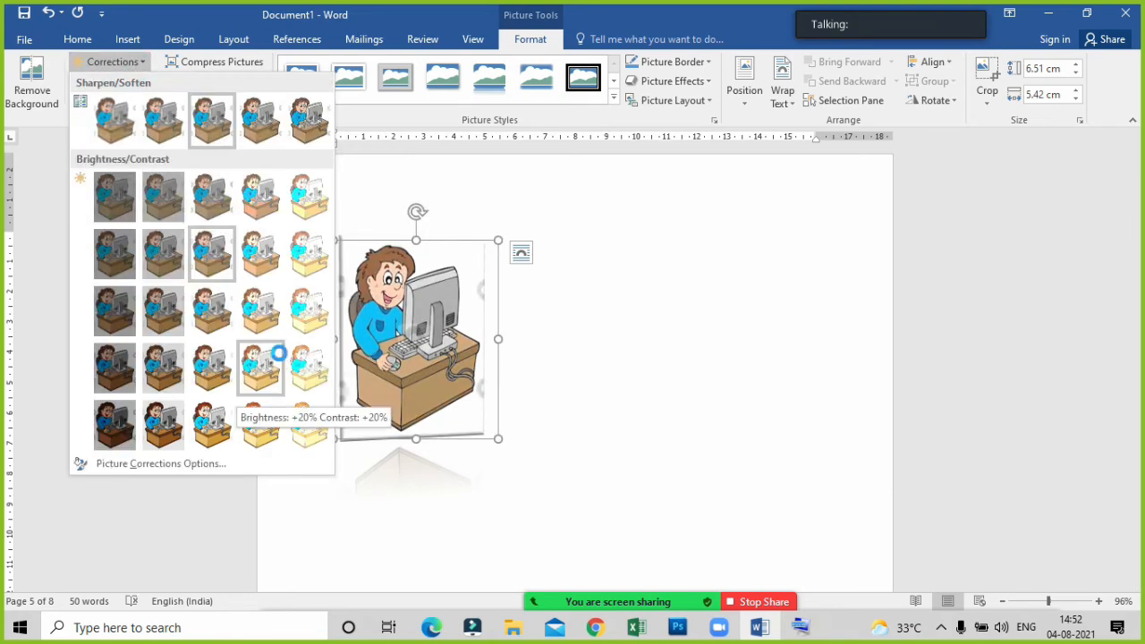
pyautogui.click(349, 385)
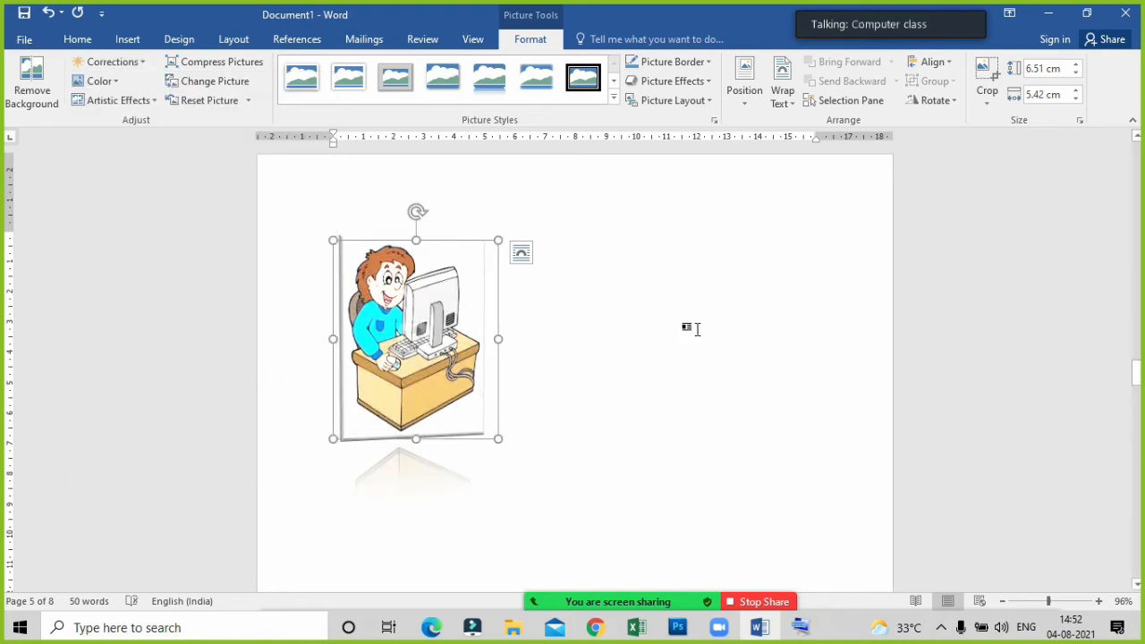
# Add a border in the standard red colour around the clipart.
pyautogui.click(707, 62)
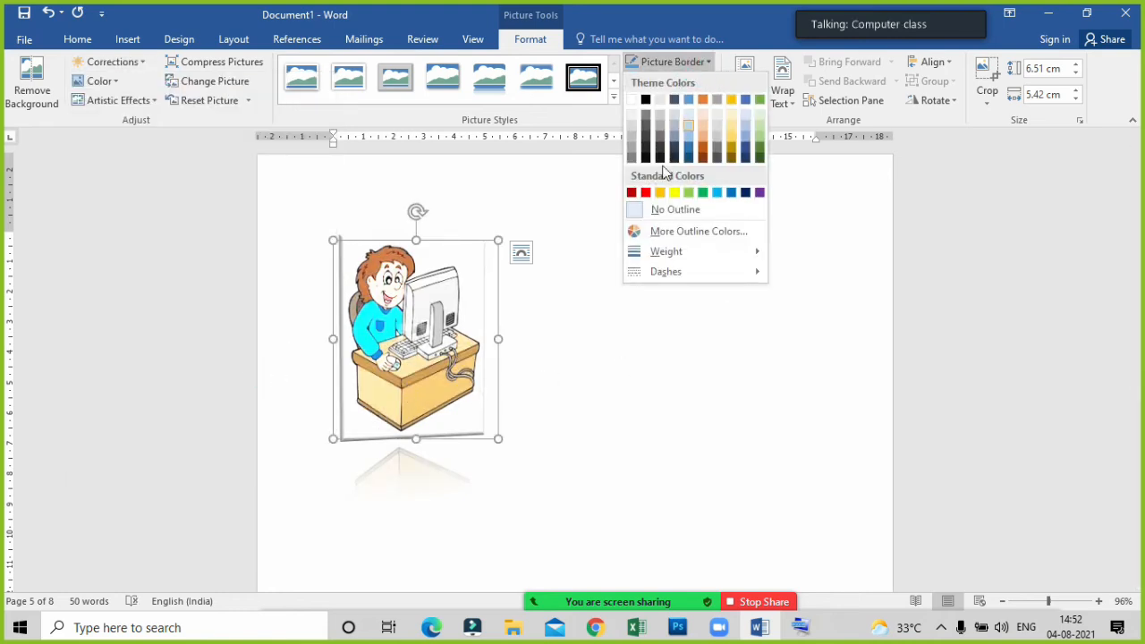
pyautogui.click(646, 194)
pyautogui.click(749, 419)
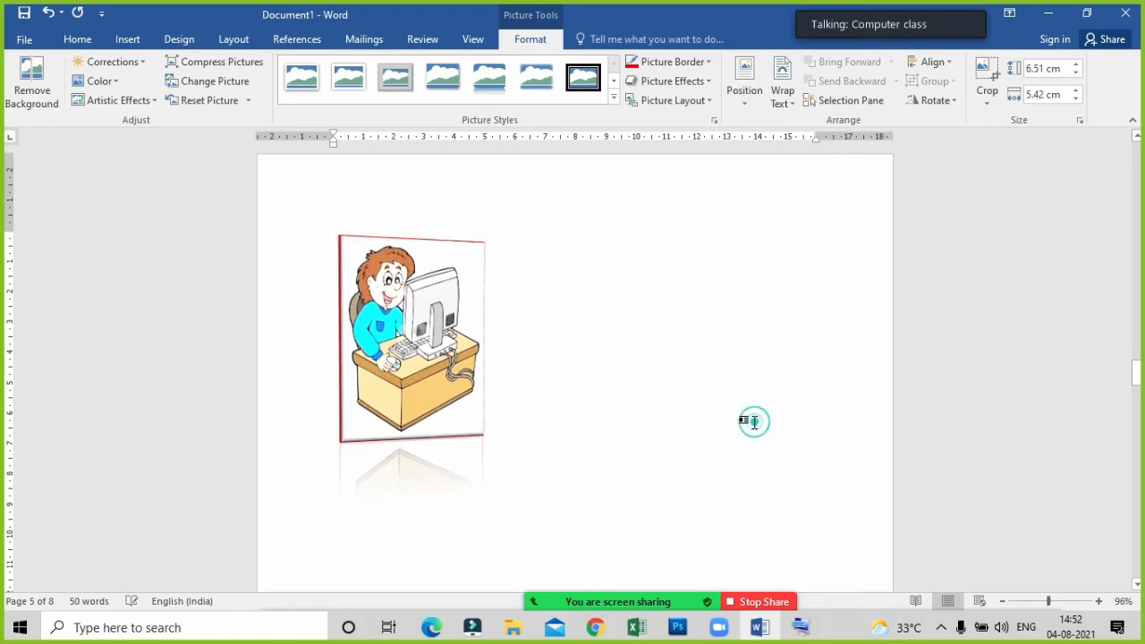
# Apply the full reflection variation with the largest offset to the red-bordered clipart.
pyautogui.doubleClick(380, 327)
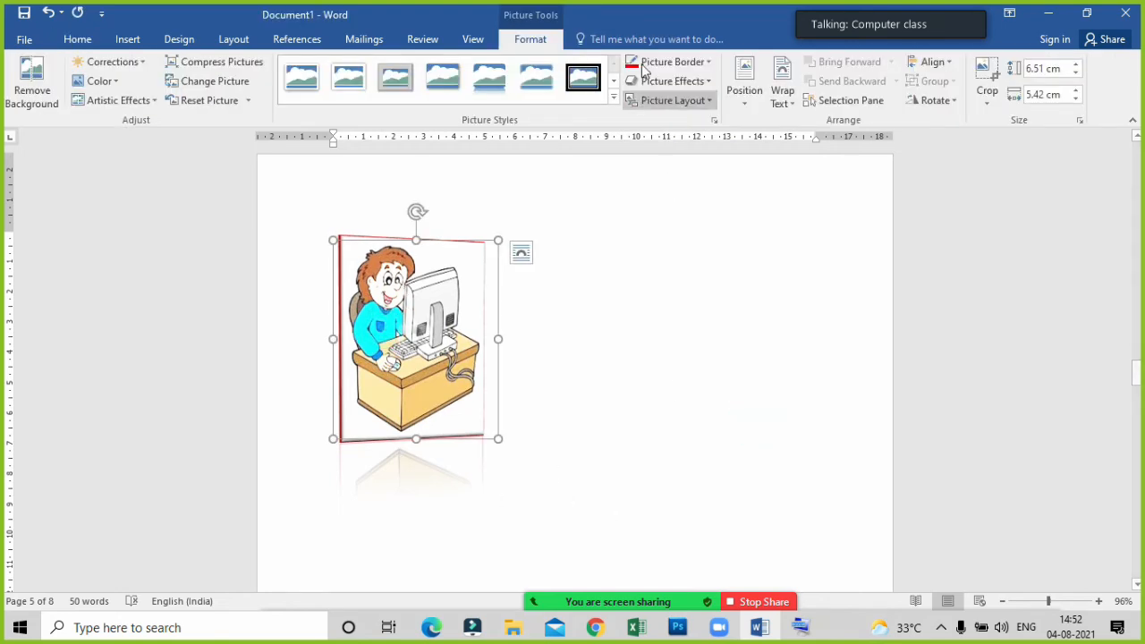
pyautogui.click(686, 82)
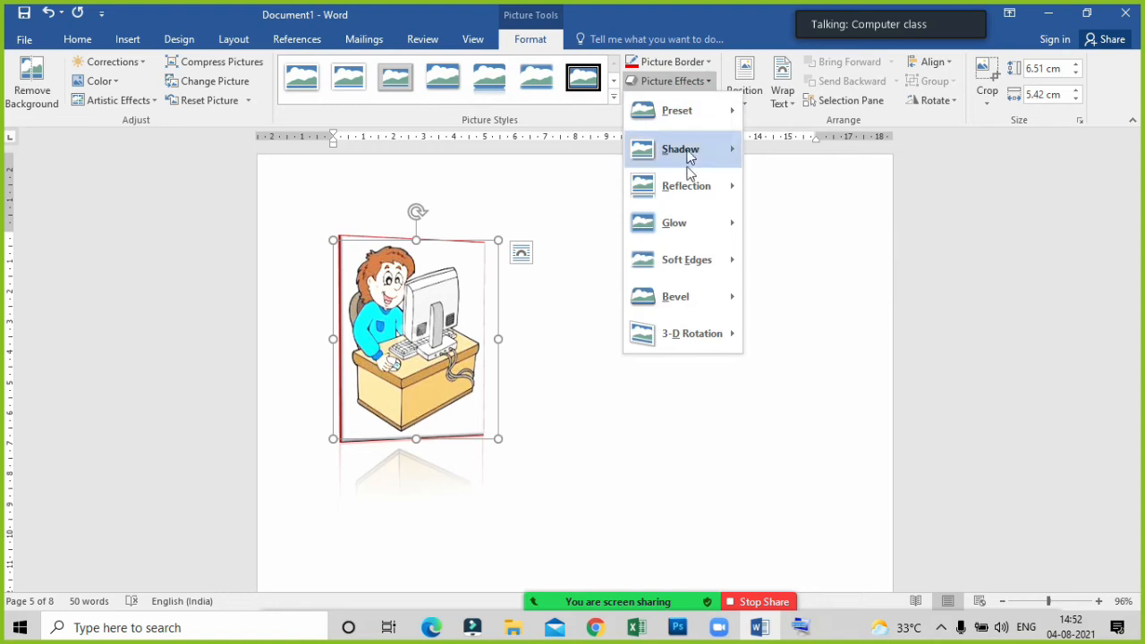
pyautogui.moveTo(685, 189)
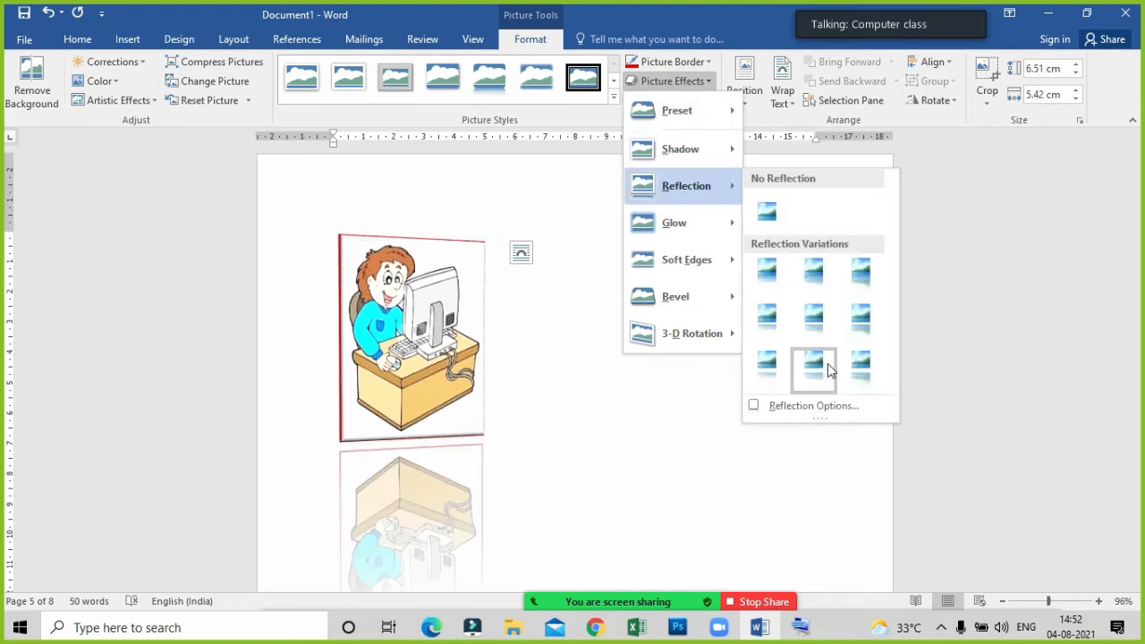
pyautogui.click(857, 365)
pyautogui.click(755, 403)
pyautogui.scroll(-3, 462, 401)
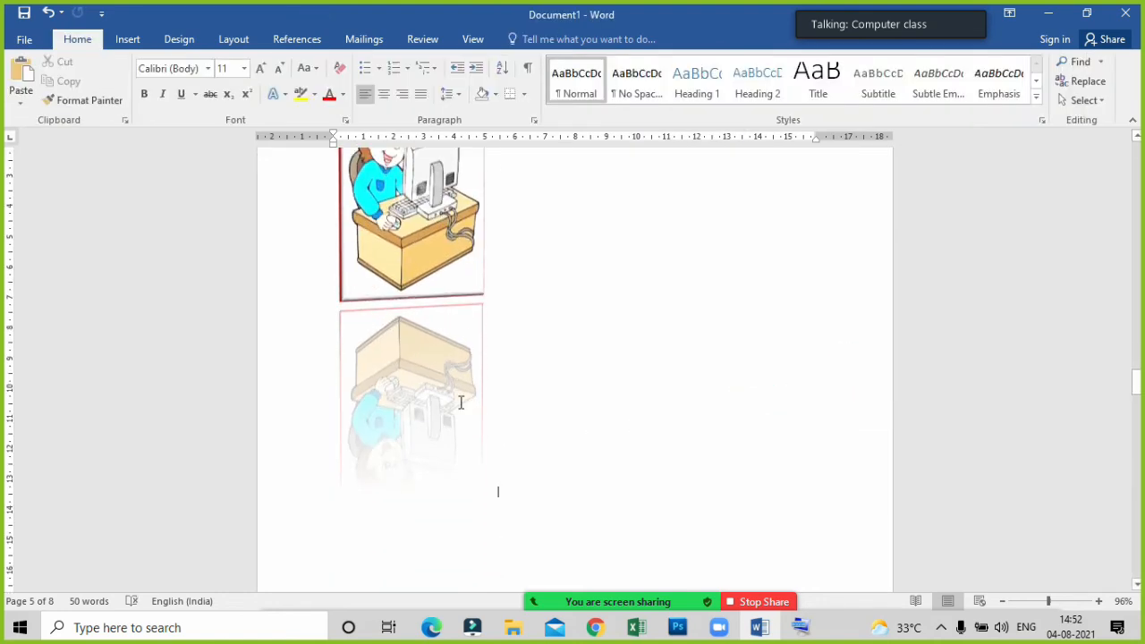
pyautogui.scroll(2, 435, 408)
pyautogui.scroll(1, 435, 408)
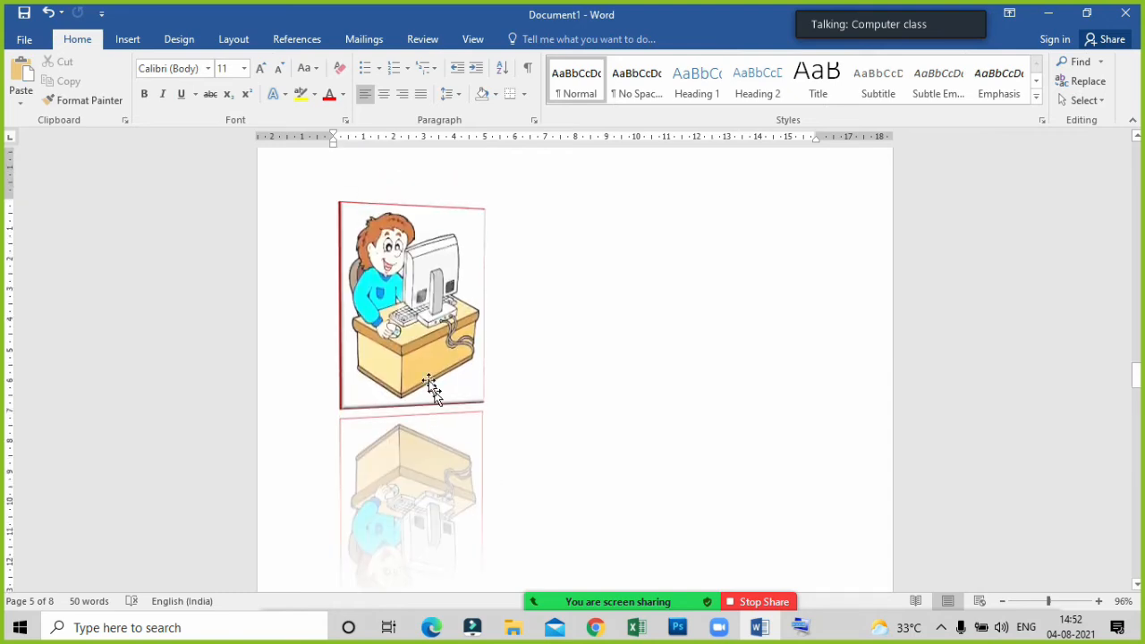
# Select the reflected clipart again and open its picture formatting options.
pyautogui.click(428, 380)
pyautogui.click(529, 42)
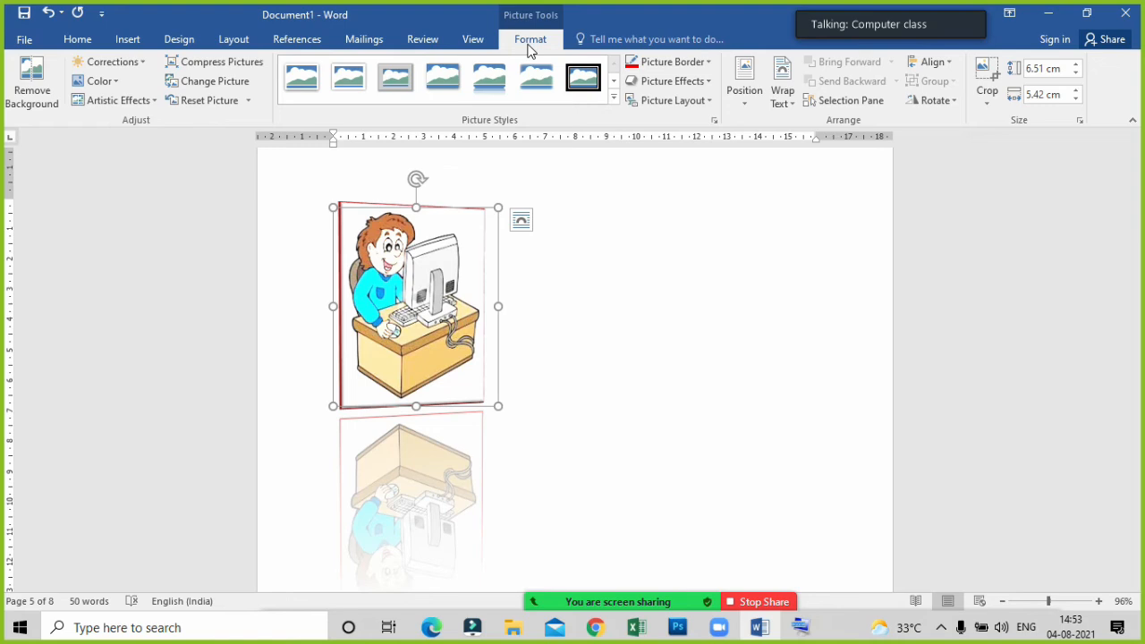
# Delete the red-bordered, reflected clipart from page 5.
pyautogui.click(609, 335)
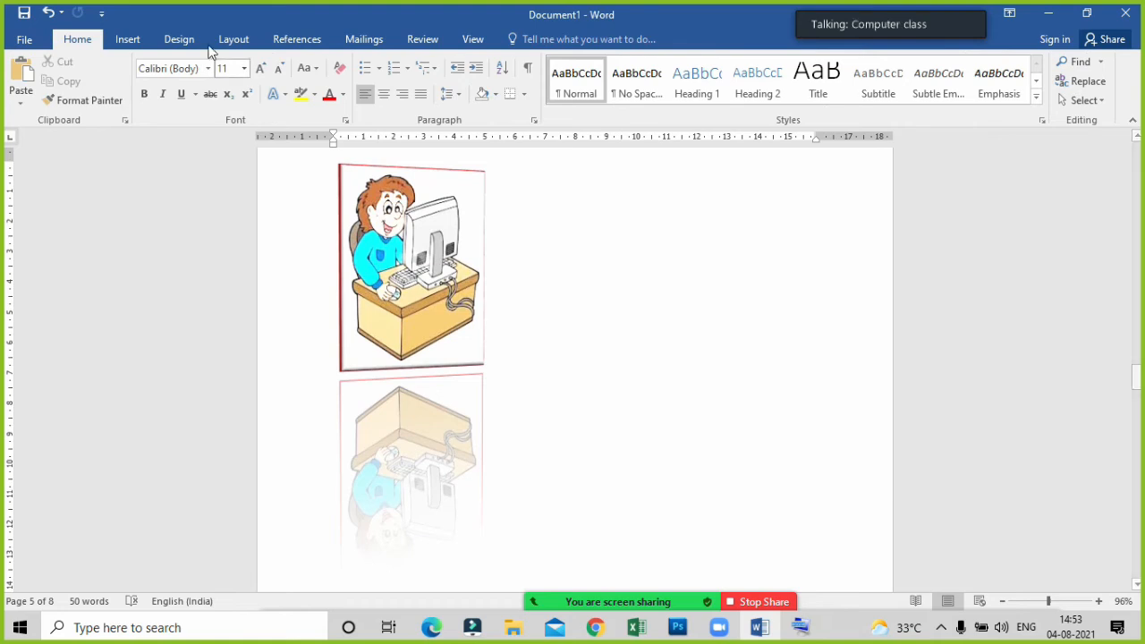
pyautogui.click(143, 42)
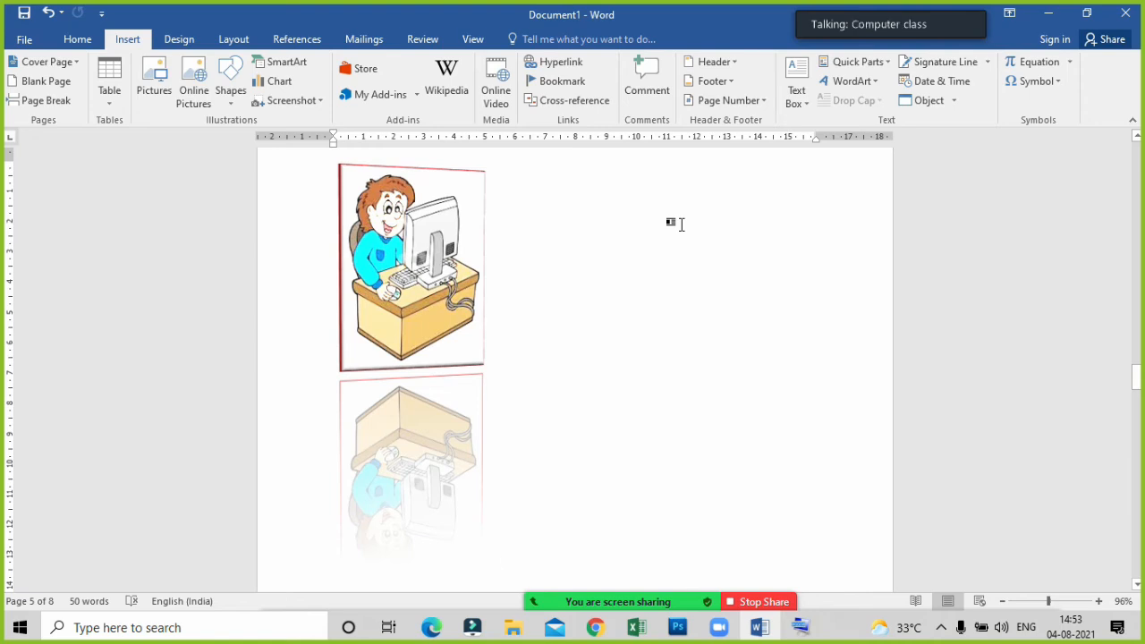
pyautogui.click(640, 374)
pyautogui.click(458, 295)
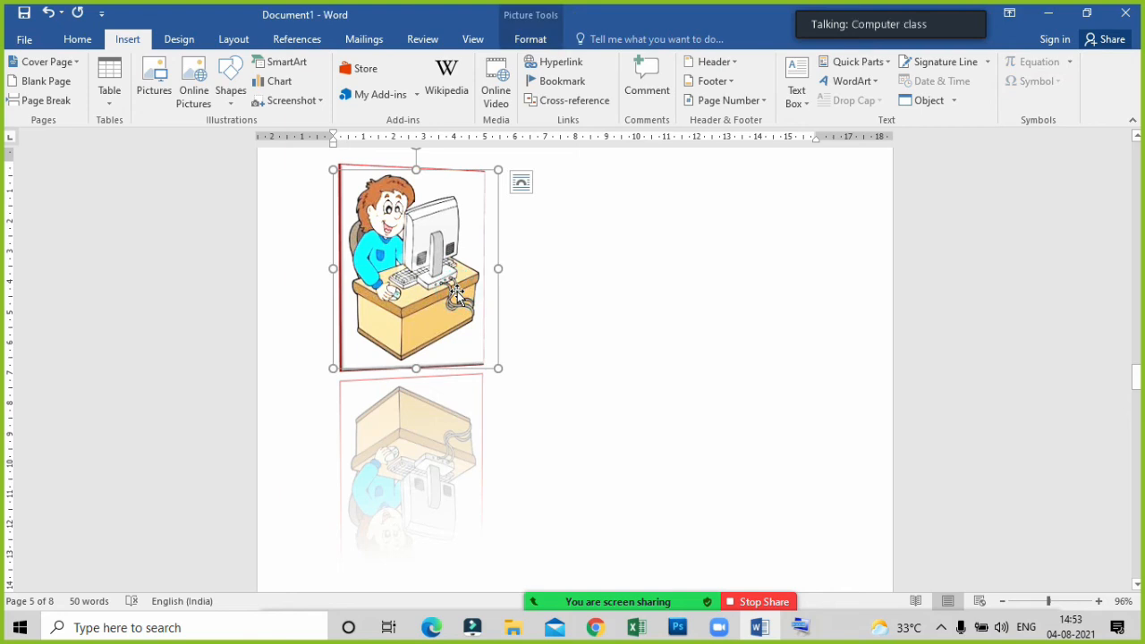
pyautogui.press('Delete')
pyautogui.scroll(3, 458, 292)
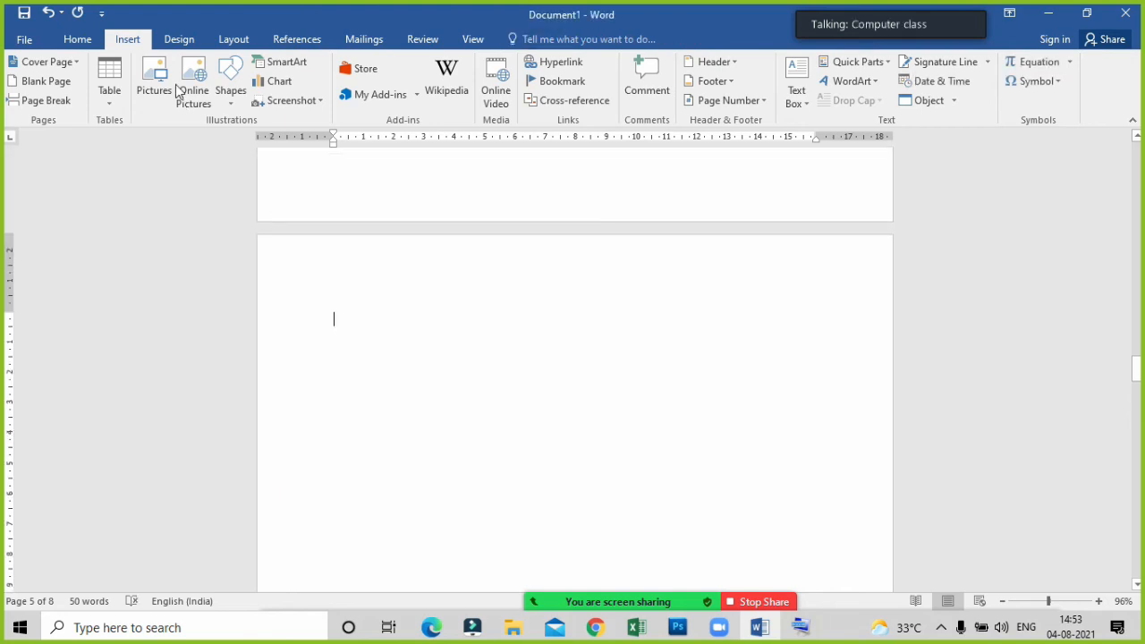
pyautogui.click(85, 39)
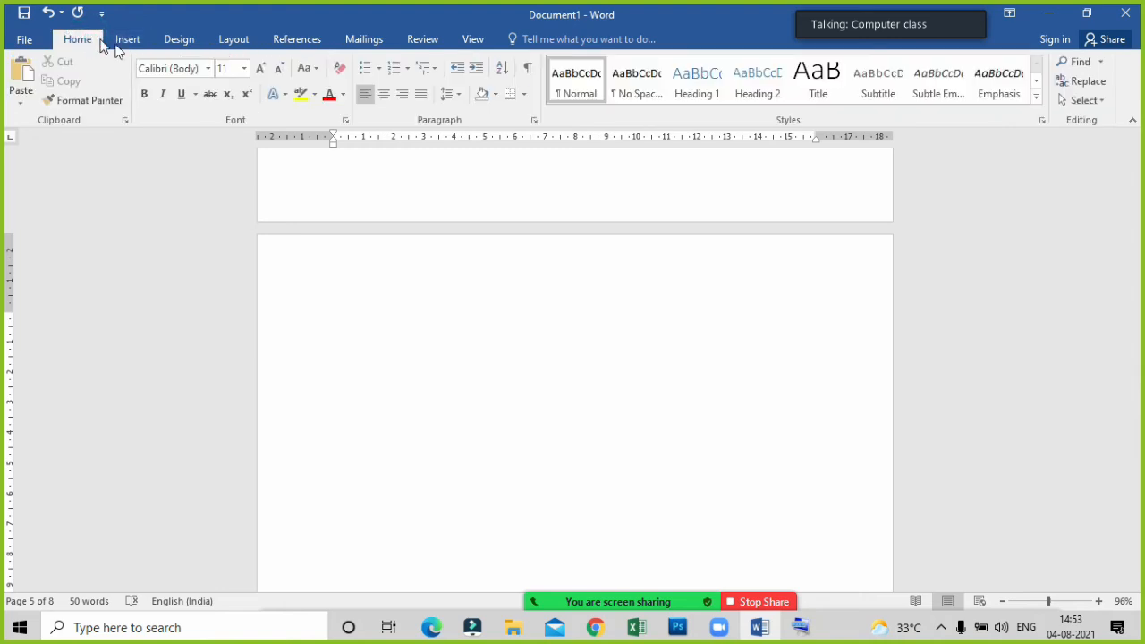
pyautogui.click(132, 40)
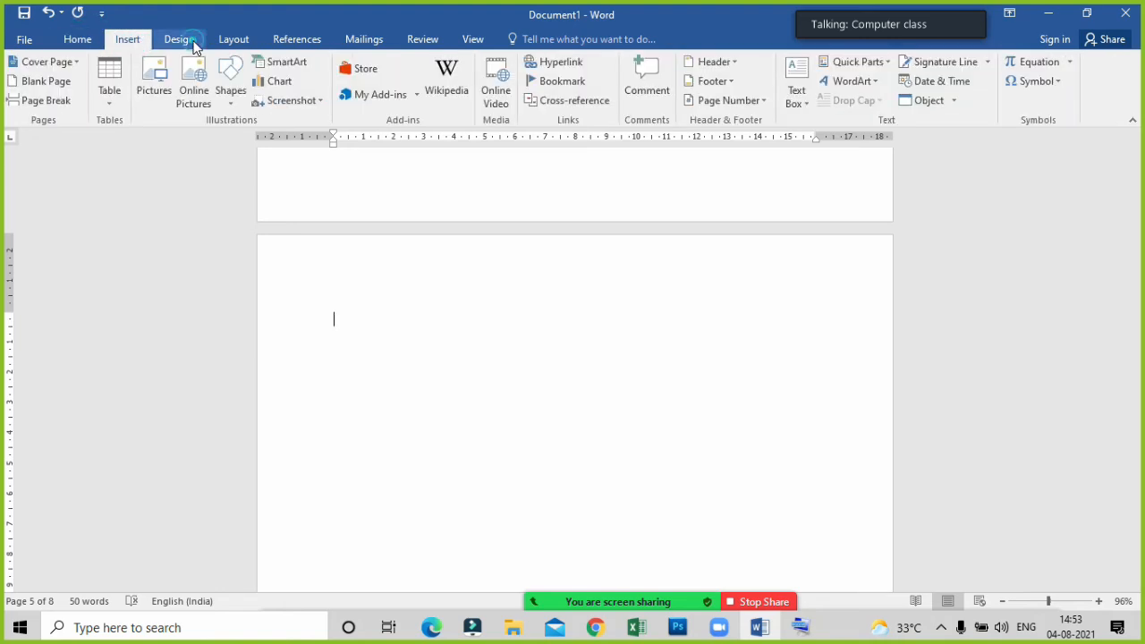
pyautogui.click(182, 42)
pyautogui.click(232, 41)
pyautogui.click(81, 40)
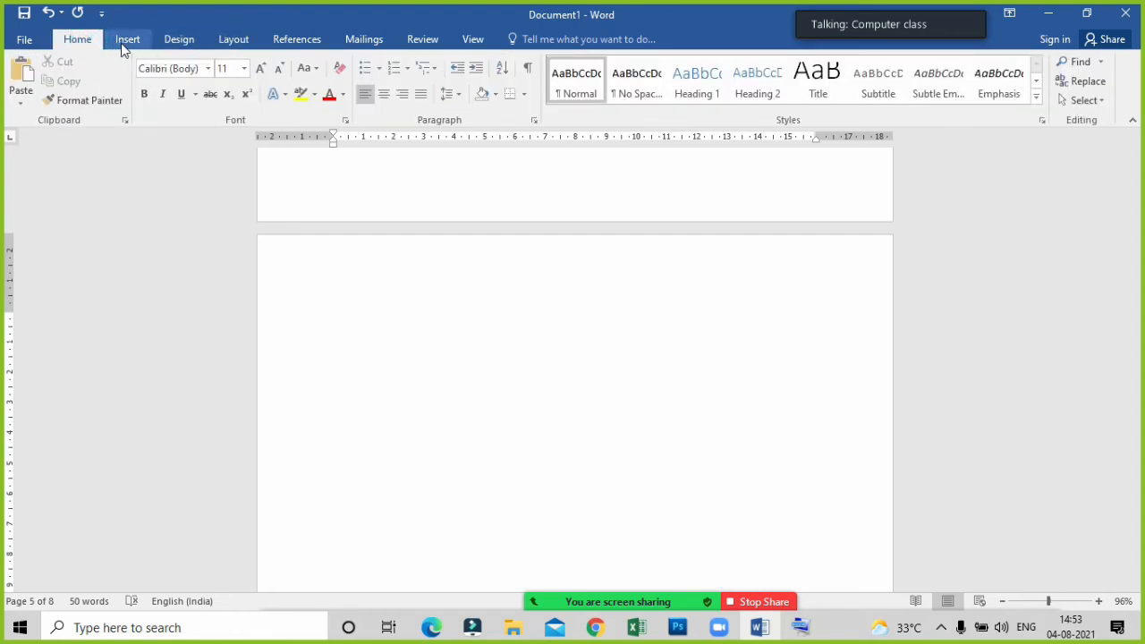
pyautogui.click(126, 40)
# Open the document design options and review the first page's title, marks table and page colour, watermark and border notes.
pyautogui.click(178, 42)
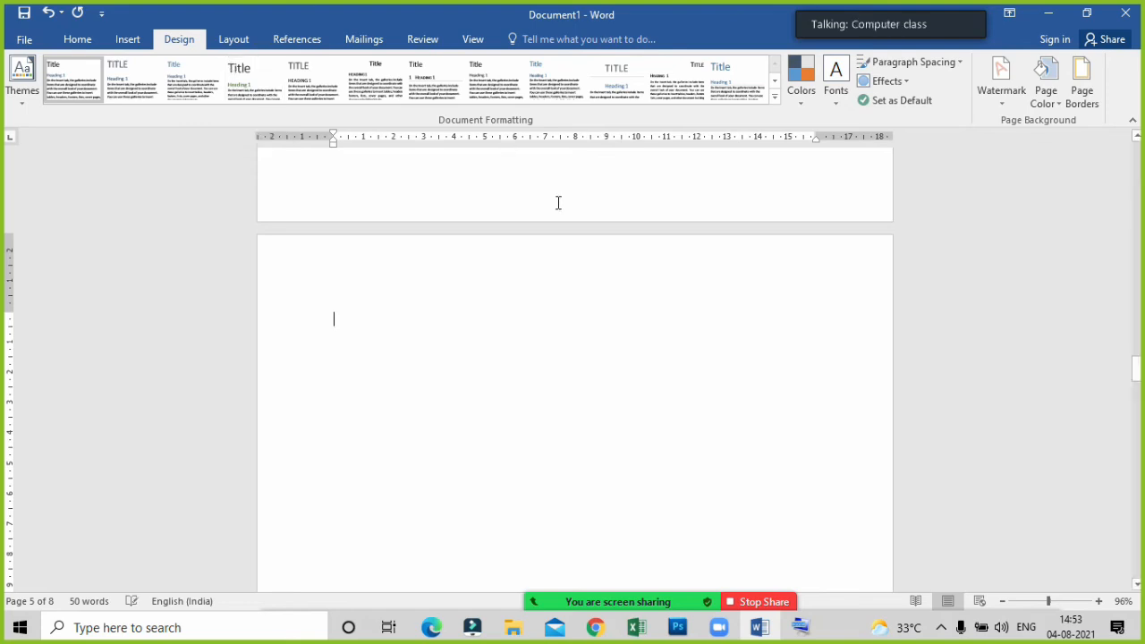
pyautogui.scroll(8, 558, 204)
pyautogui.scroll(10, 590, 210)
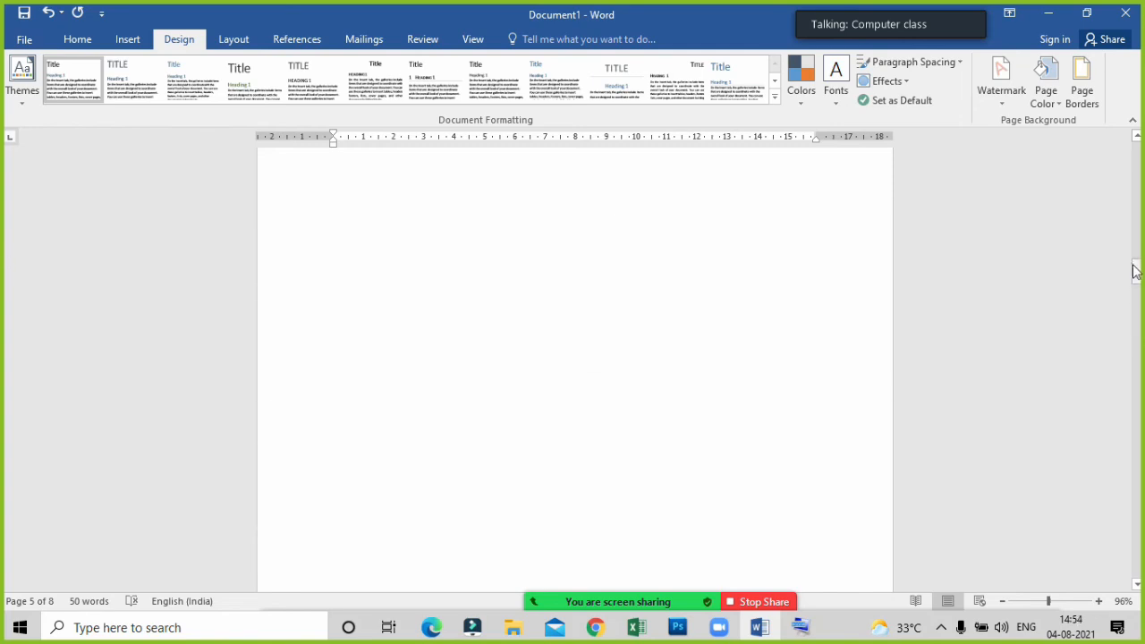
pyautogui.moveTo(1134, 266); pyautogui.dragTo(1124, 173)
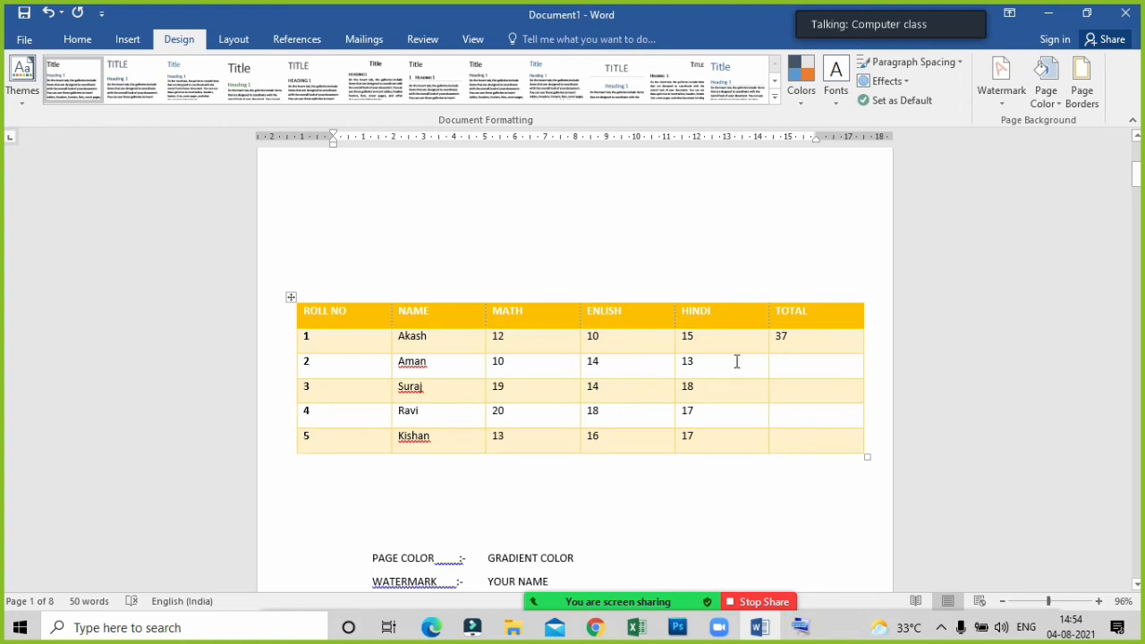
pyautogui.scroll(6, 700, 357)
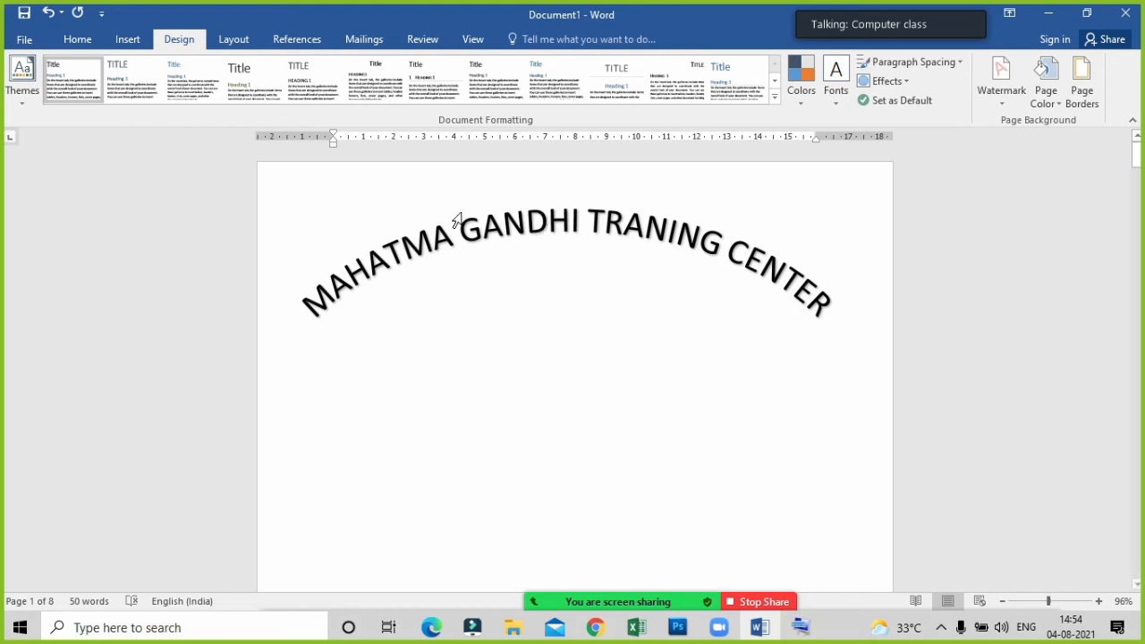
pyautogui.scroll(-10, 567, 284)
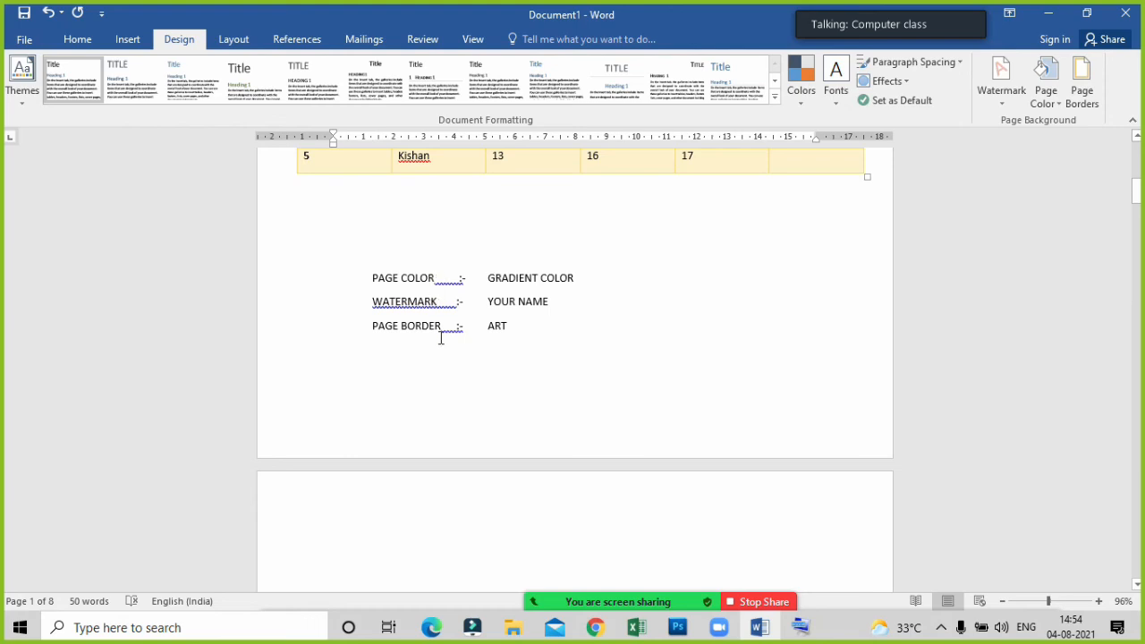
pyautogui.scroll(-3, 586, 393)
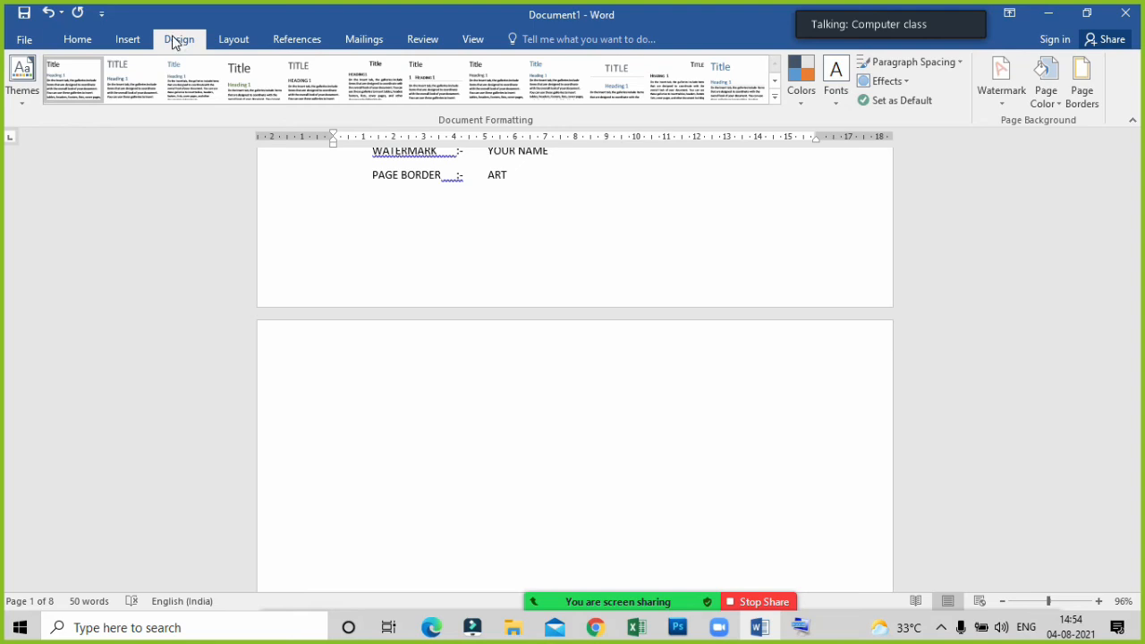
# Start a custom picture watermark and search Bing images for "lion".
pyautogui.click(1005, 97)
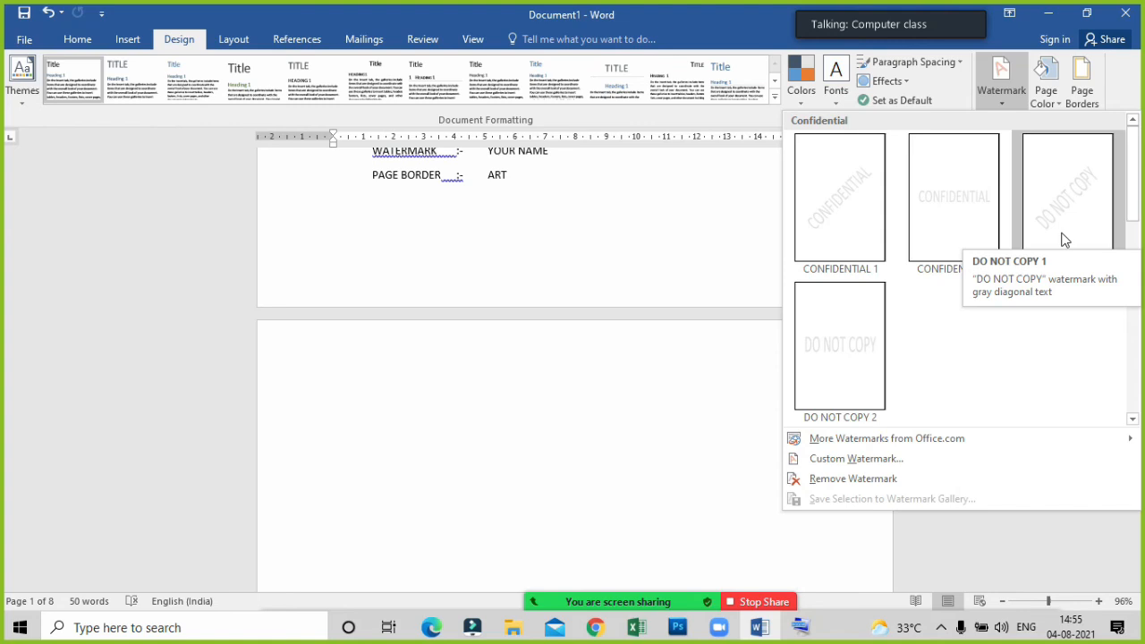
pyautogui.click(850, 460)
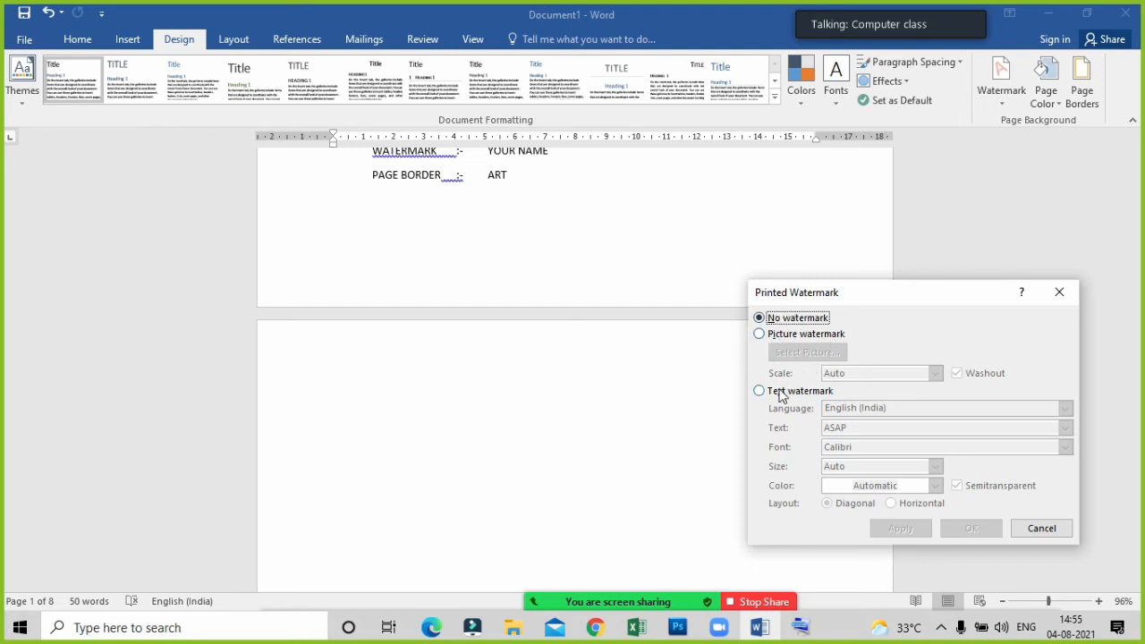
pyautogui.click(783, 333)
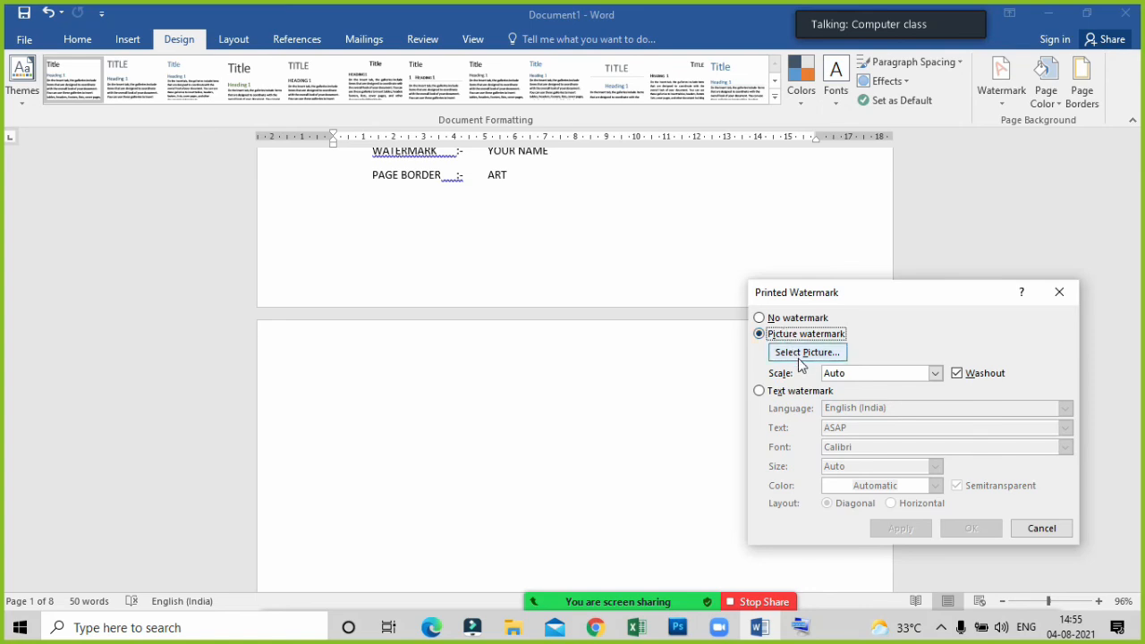
pyautogui.click(805, 353)
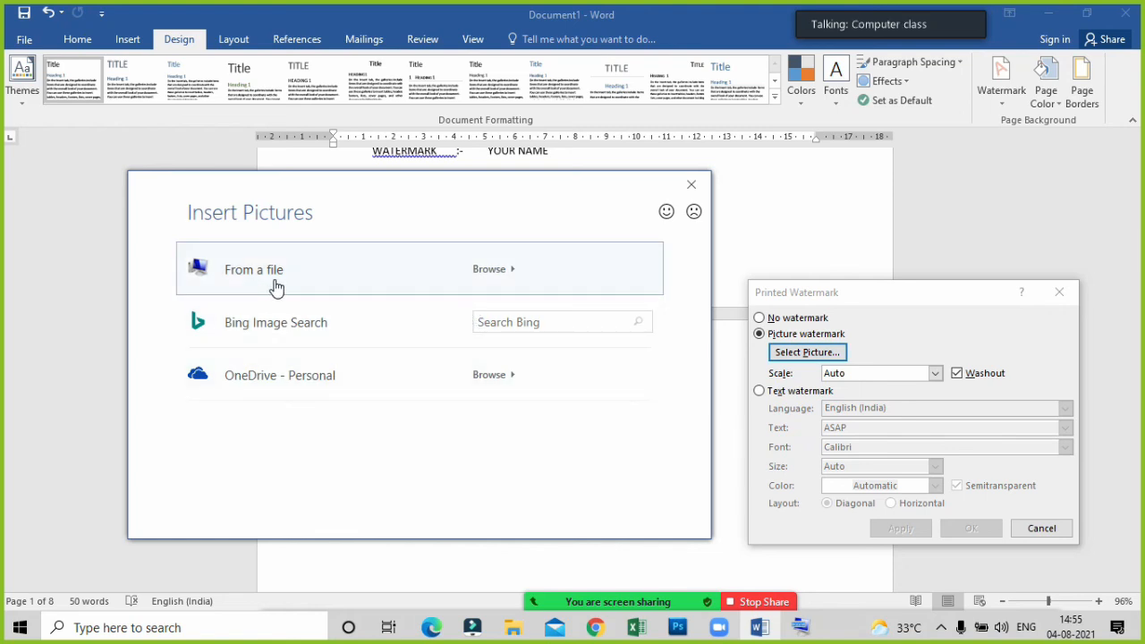
pyautogui.click(517, 322)
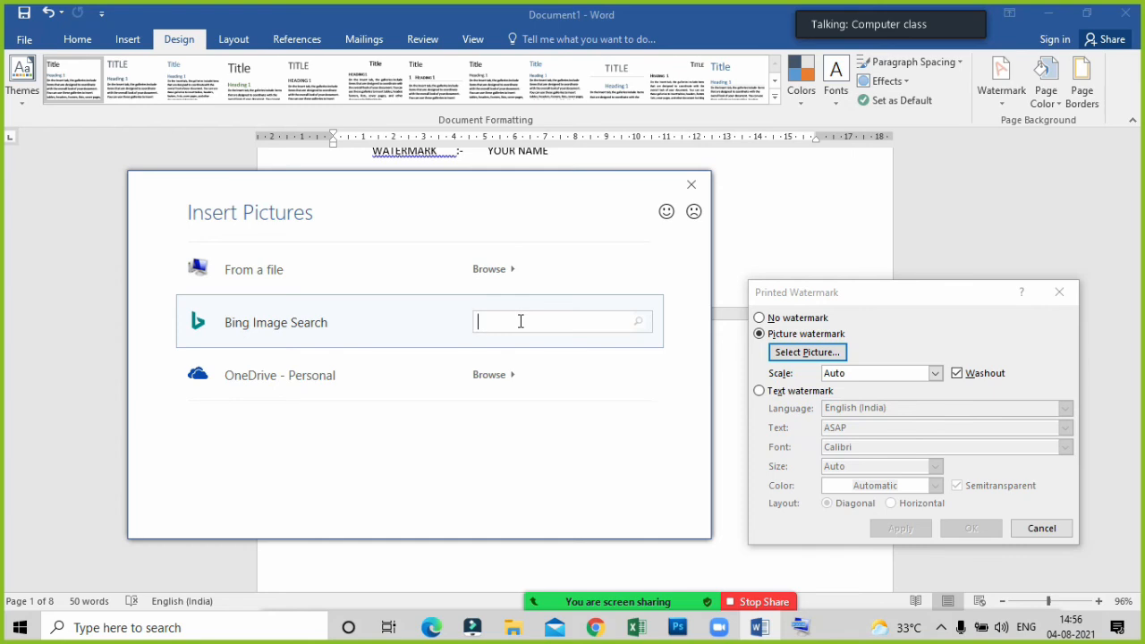
pyautogui.write('lion')
pyautogui.press('Return')
# Insert the front-facing lion picture with the black background and apply it as a washed-out watermark with automatic scale.
pyautogui.moveTo(528, 323)
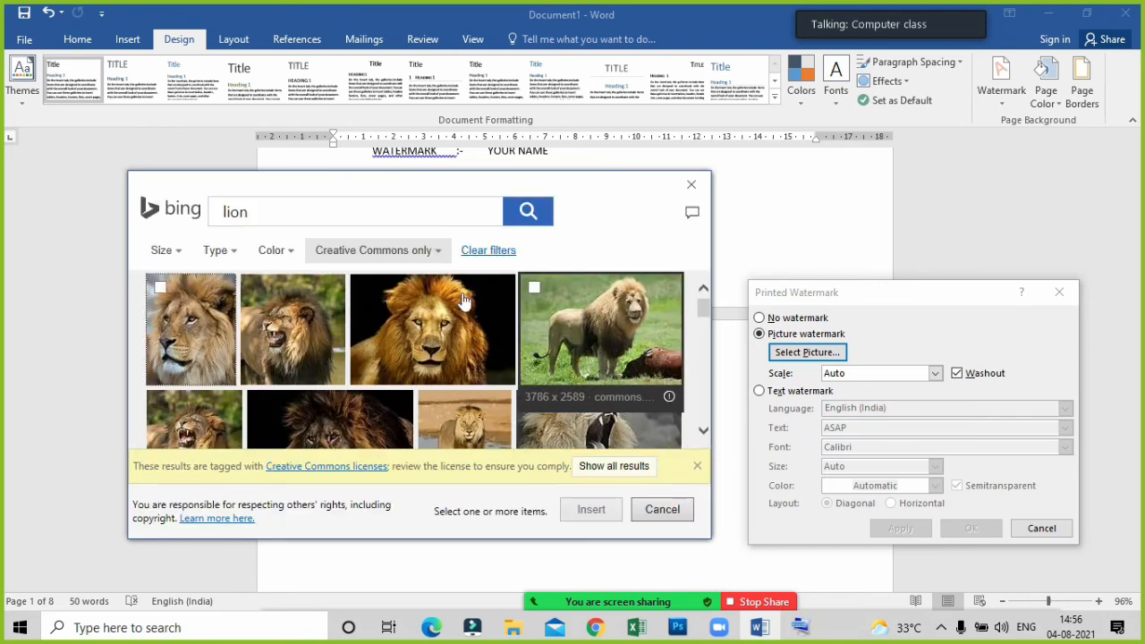
pyautogui.scroll(-2, 436, 348)
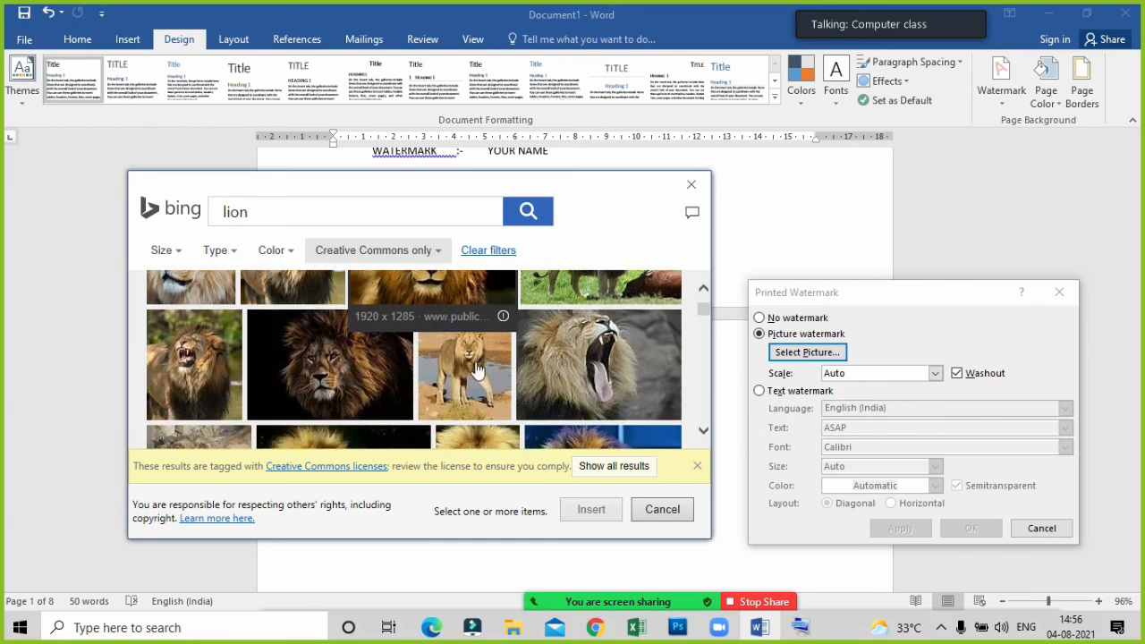
pyautogui.scroll(2, 398, 371)
pyautogui.click(469, 326)
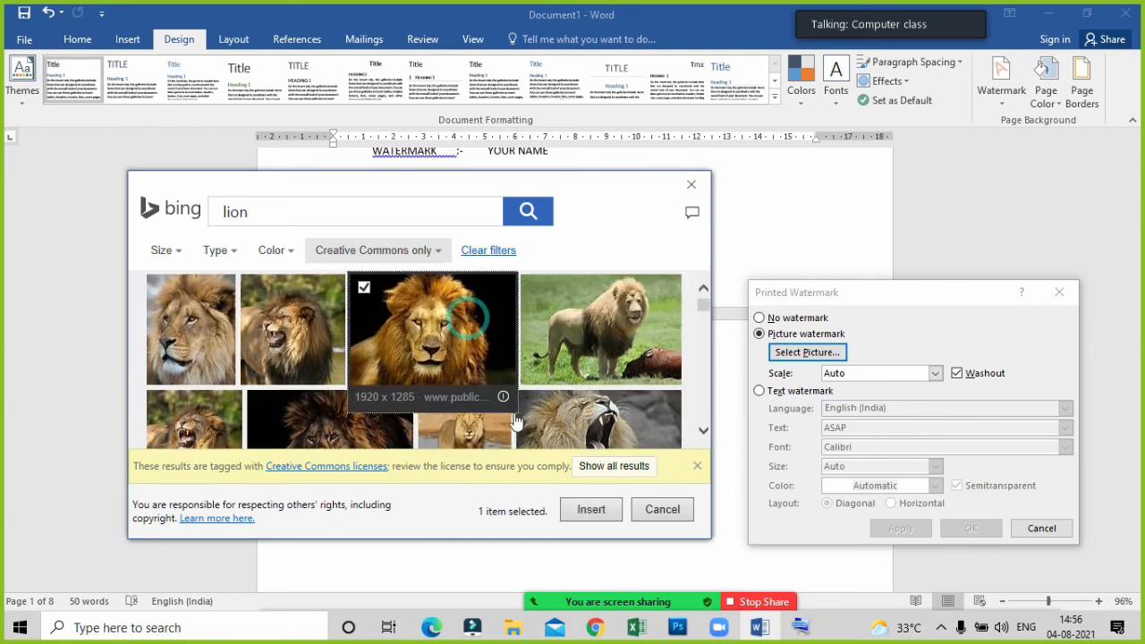
pyautogui.click(591, 509)
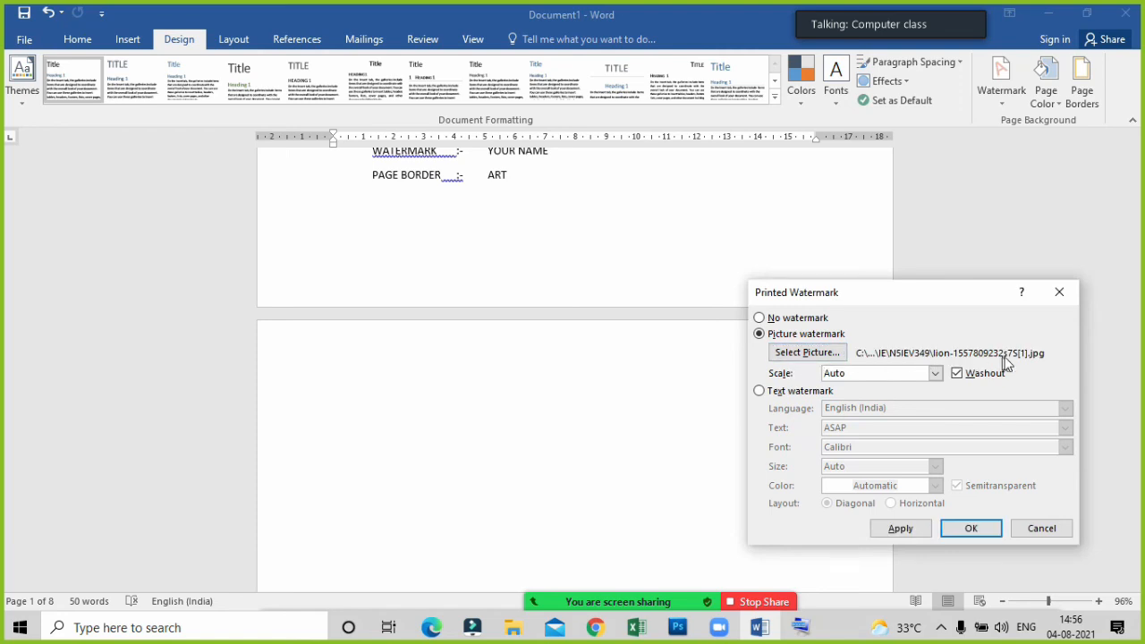
pyautogui.click(893, 528)
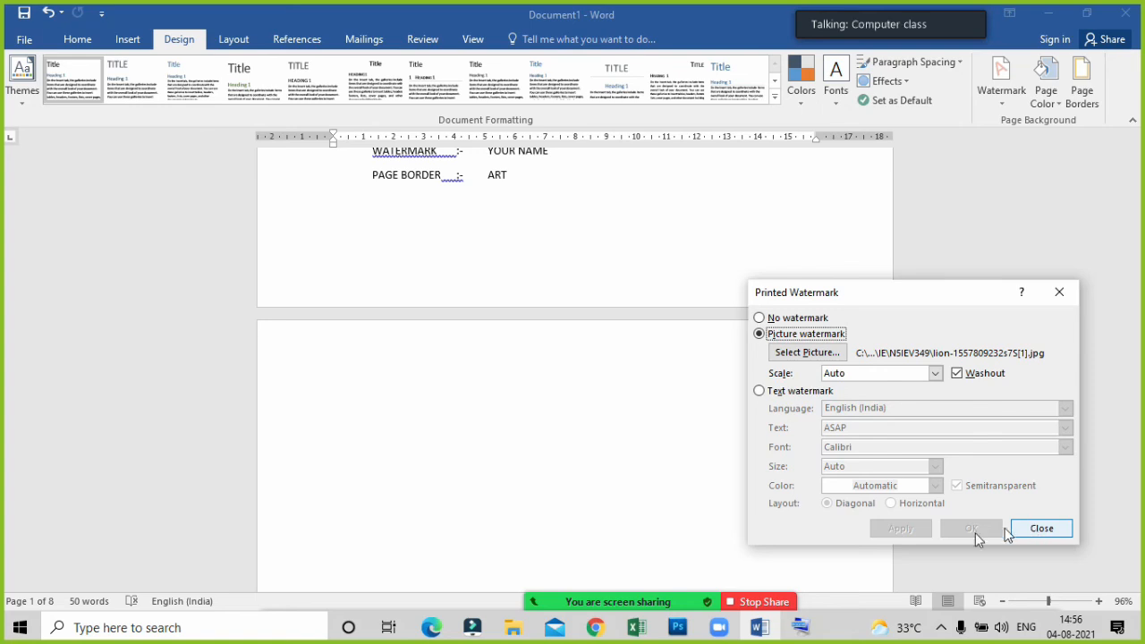
pyautogui.click(1058, 291)
# Examine how the lion watermark appears behind the table, the notes and the blank pages of the document.
pyautogui.scroll(-5, 674, 376)
pyautogui.scroll(-3, 676, 402)
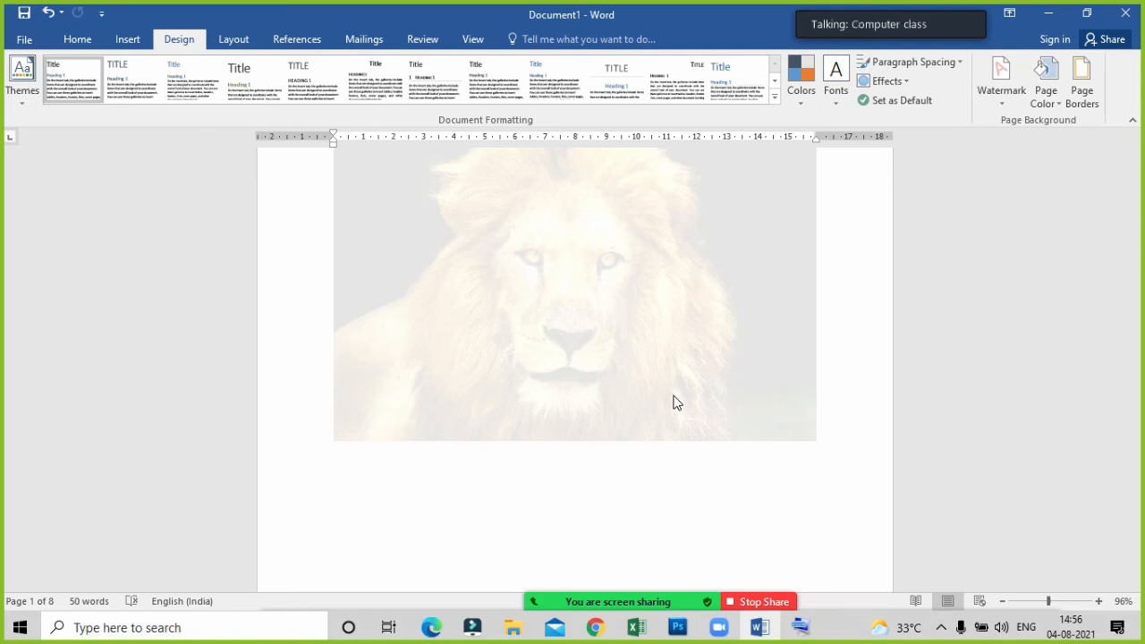
pyautogui.scroll(15, 676, 402)
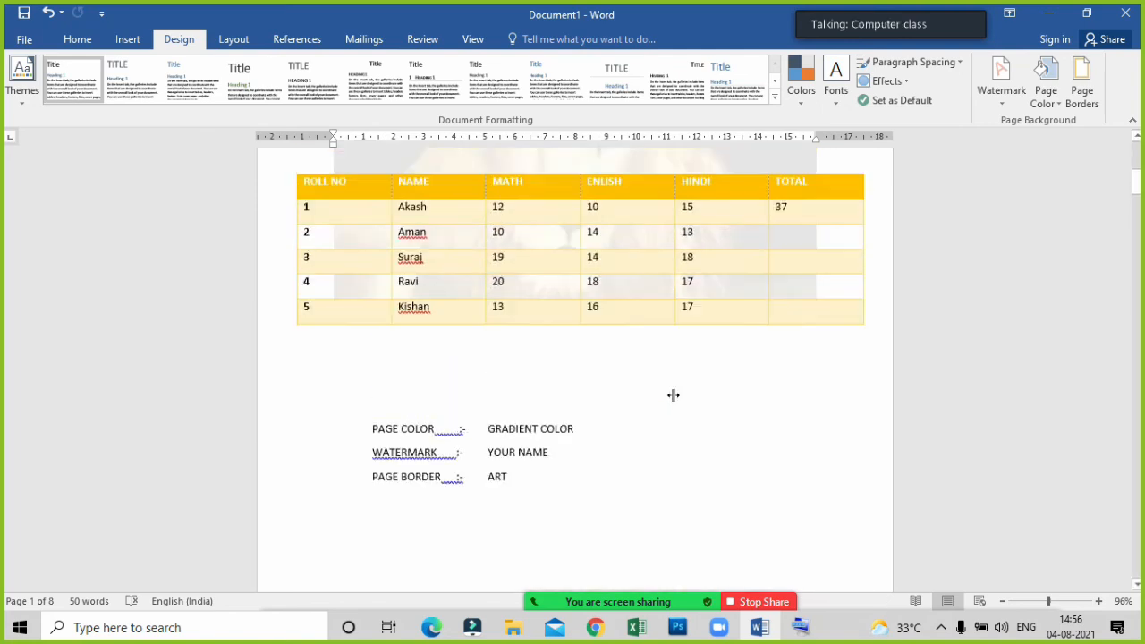
pyautogui.scroll(4, 666, 367)
pyautogui.scroll(-14, 668, 365)
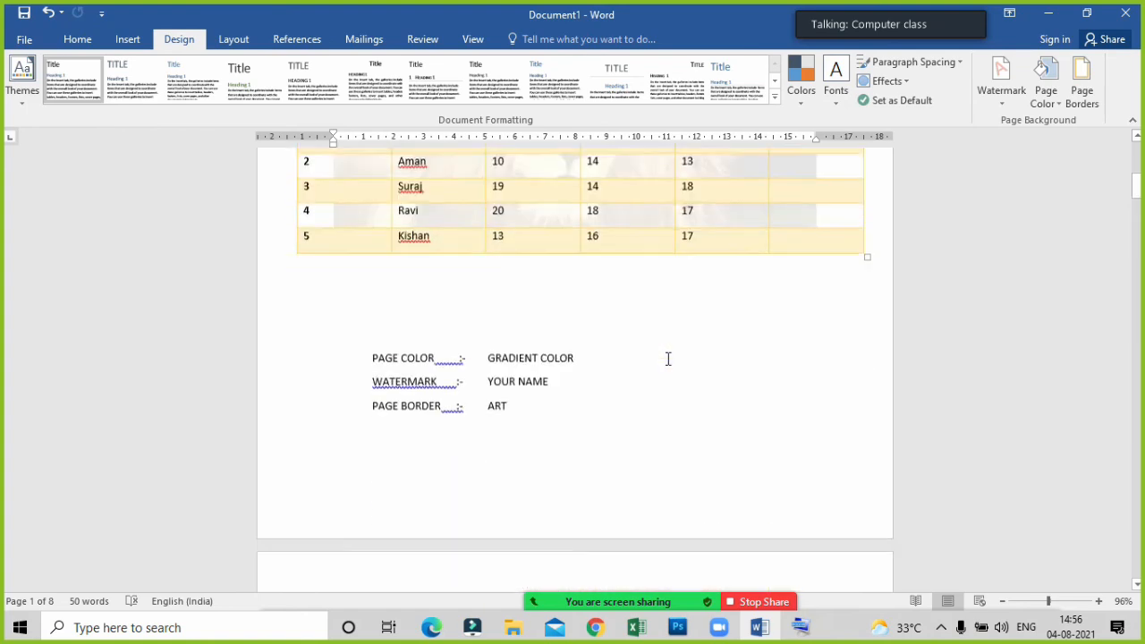
pyautogui.scroll(-5, 666, 358)
pyautogui.scroll(10, 666, 358)
pyautogui.scroll(-10, 667, 358)
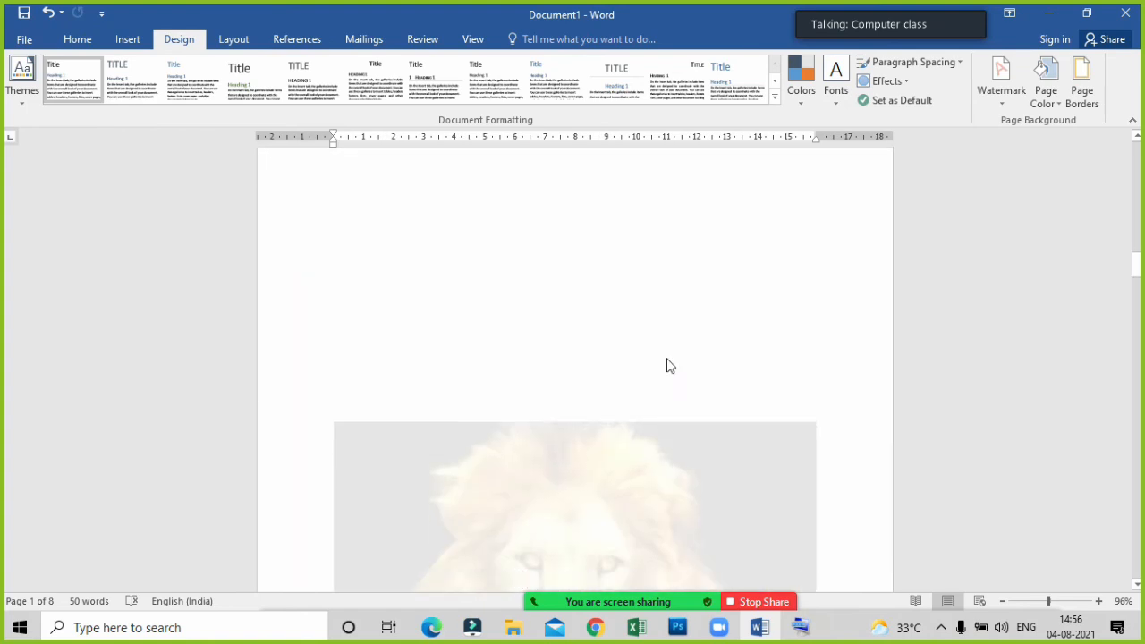
pyautogui.scroll(-10, 666, 358)
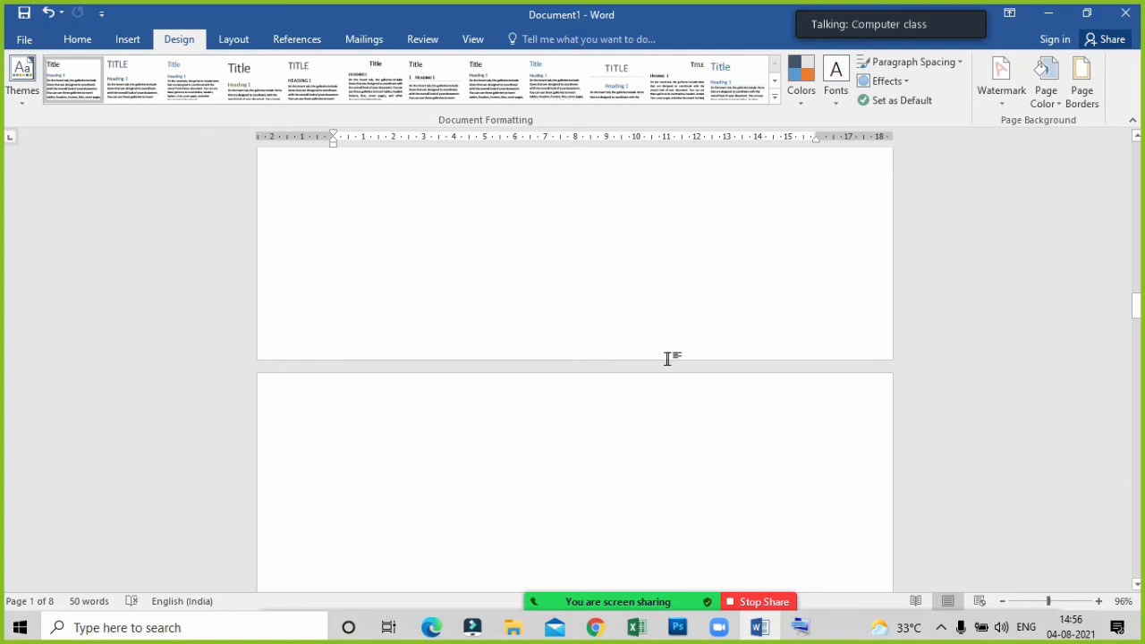
pyautogui.scroll(-3, 667, 362)
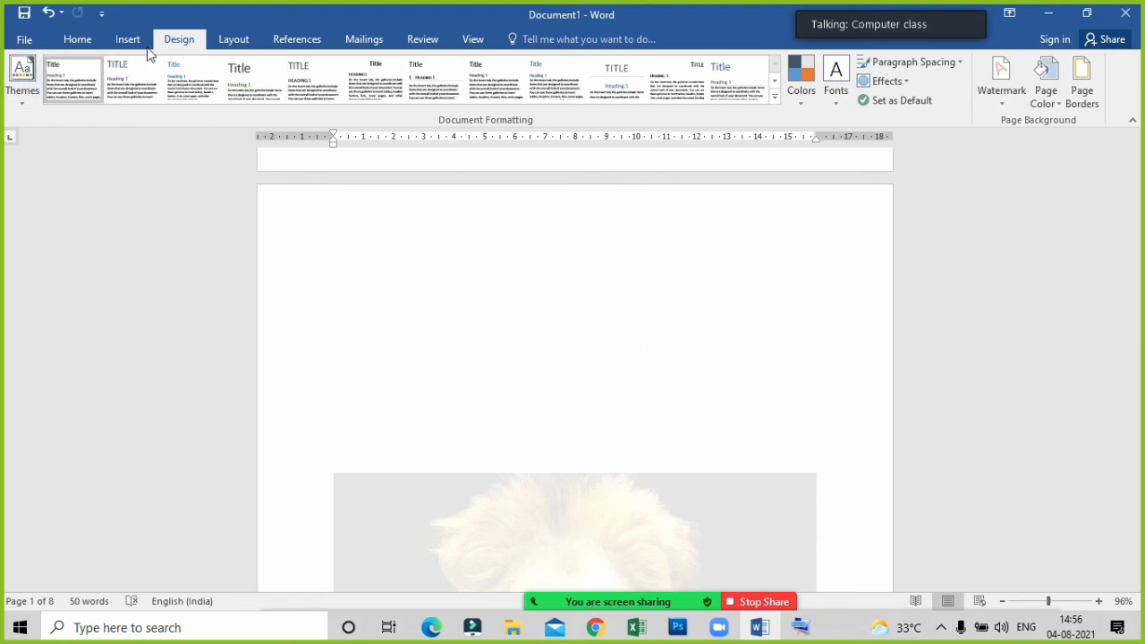
# Remove the lion picture watermark from the document.
pyautogui.click(1001, 93)
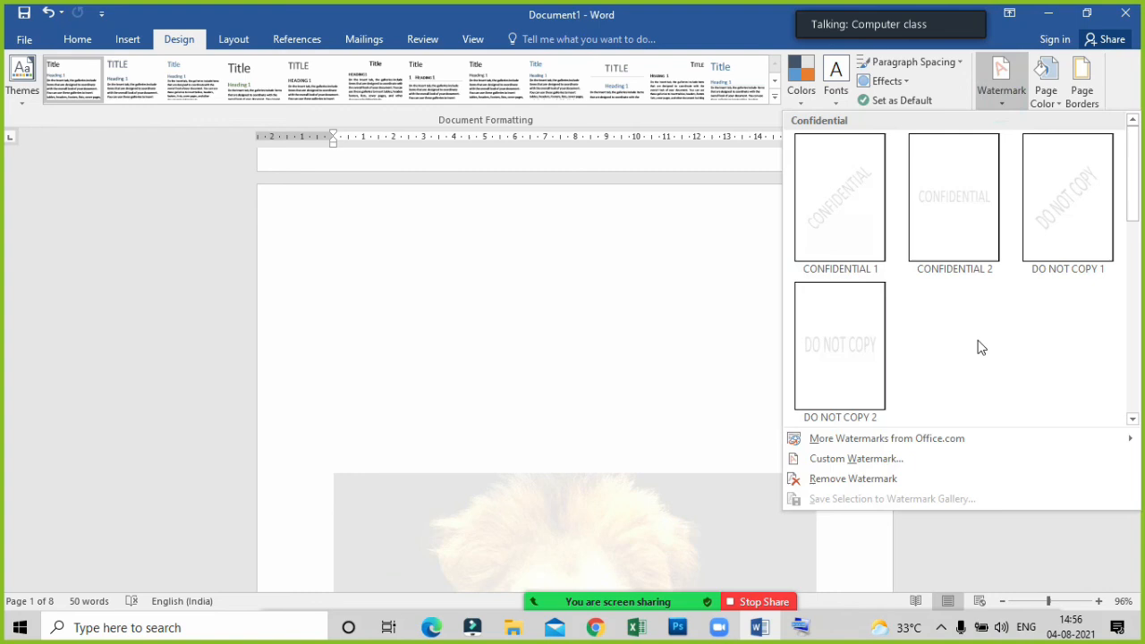
pyautogui.click(824, 486)
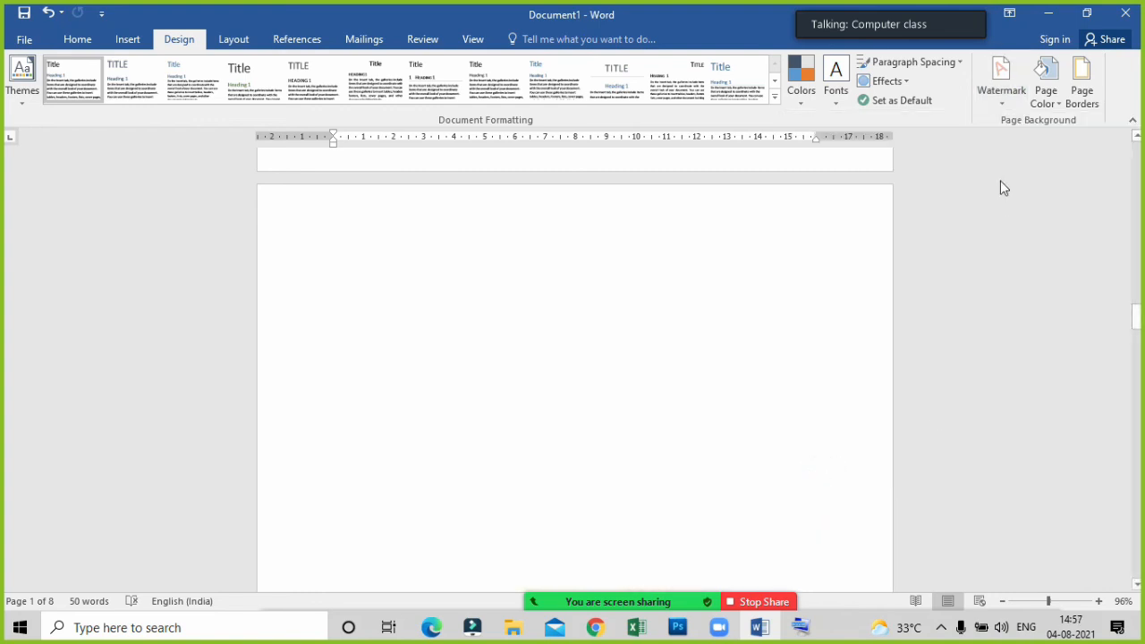
# Start a custom text watermark and replace its sample text with the student's first name in capitals.
pyautogui.click(1001, 104)
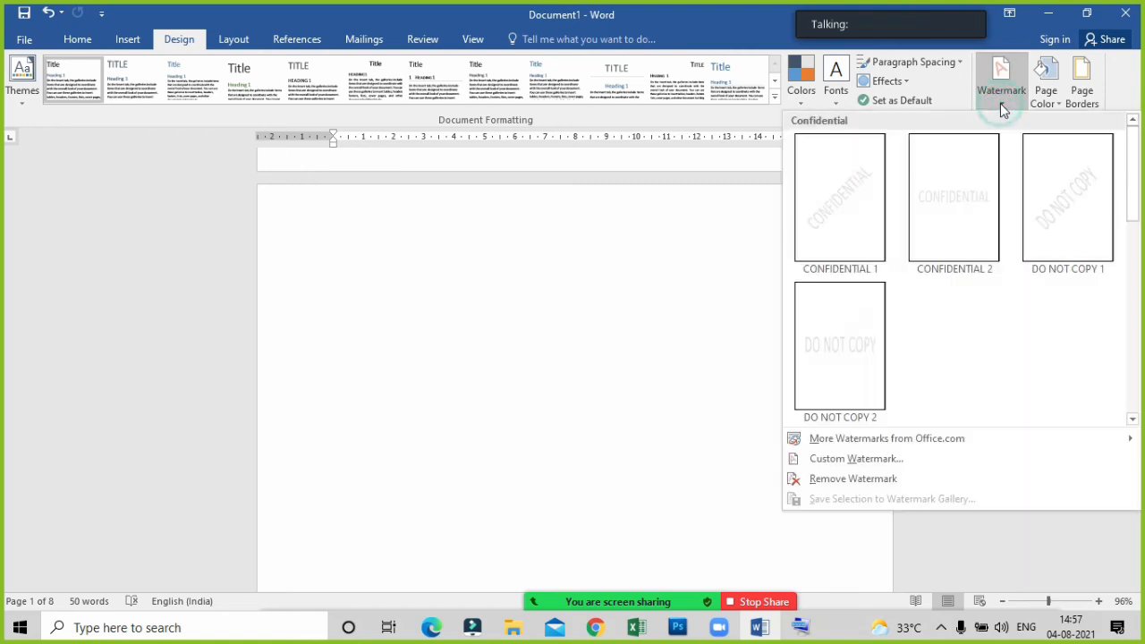
pyautogui.click(908, 458)
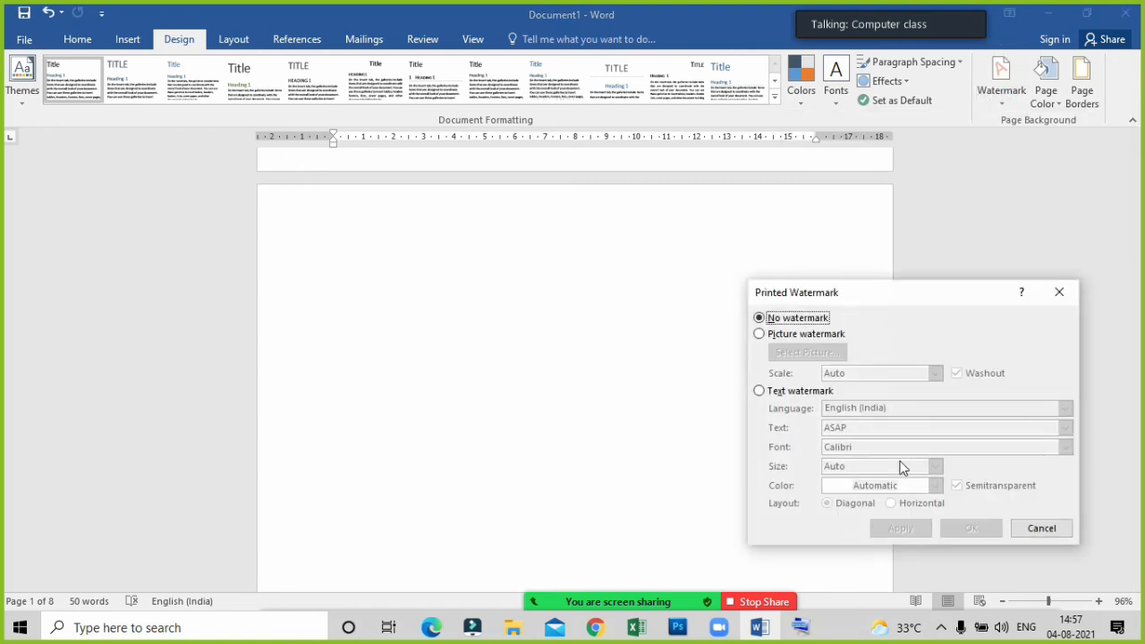
pyautogui.click(759, 394)
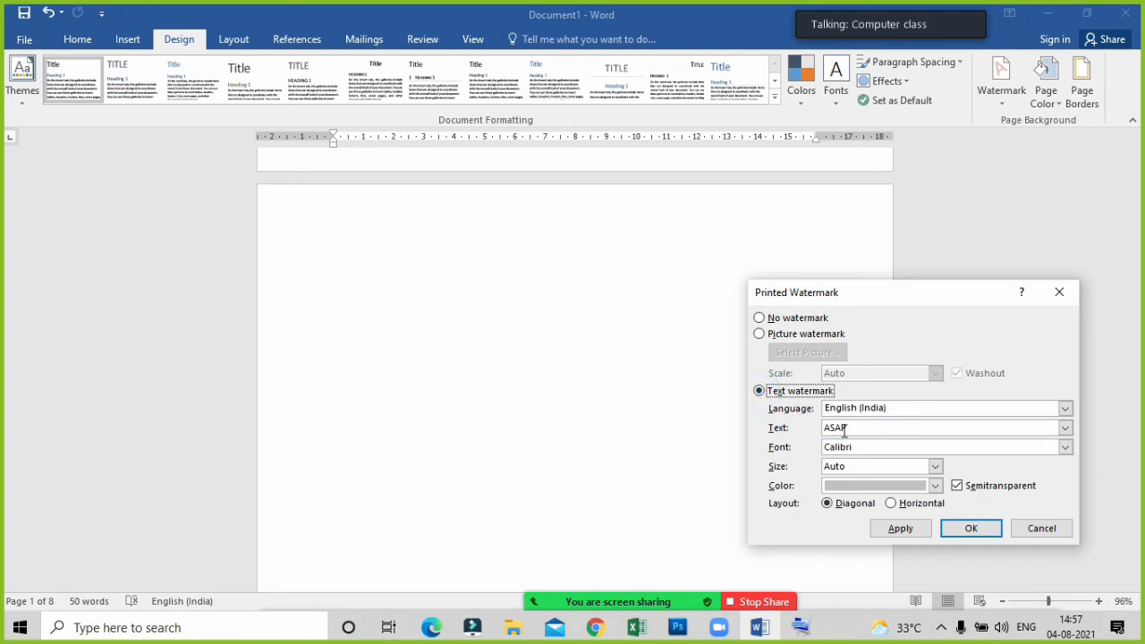
pyautogui.click(856, 428)
pyautogui.moveTo(856, 430); pyautogui.dragTo(819, 431)
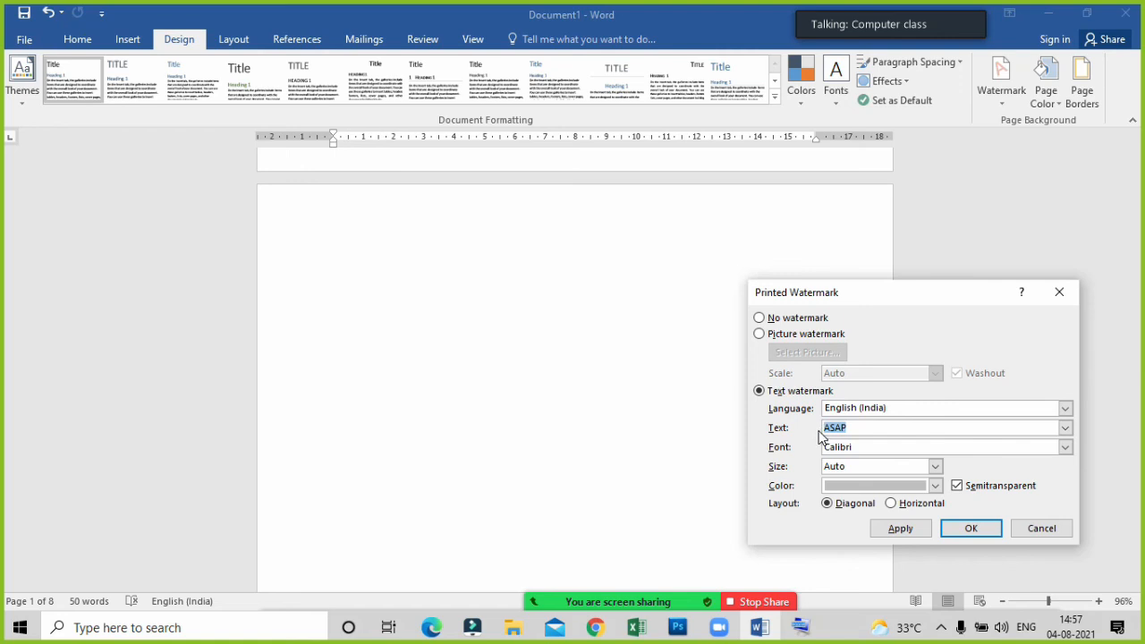
pyautogui.write('AKASH')
# Set the font of the text watermark to Chiller.
pyautogui.click(1065, 447)
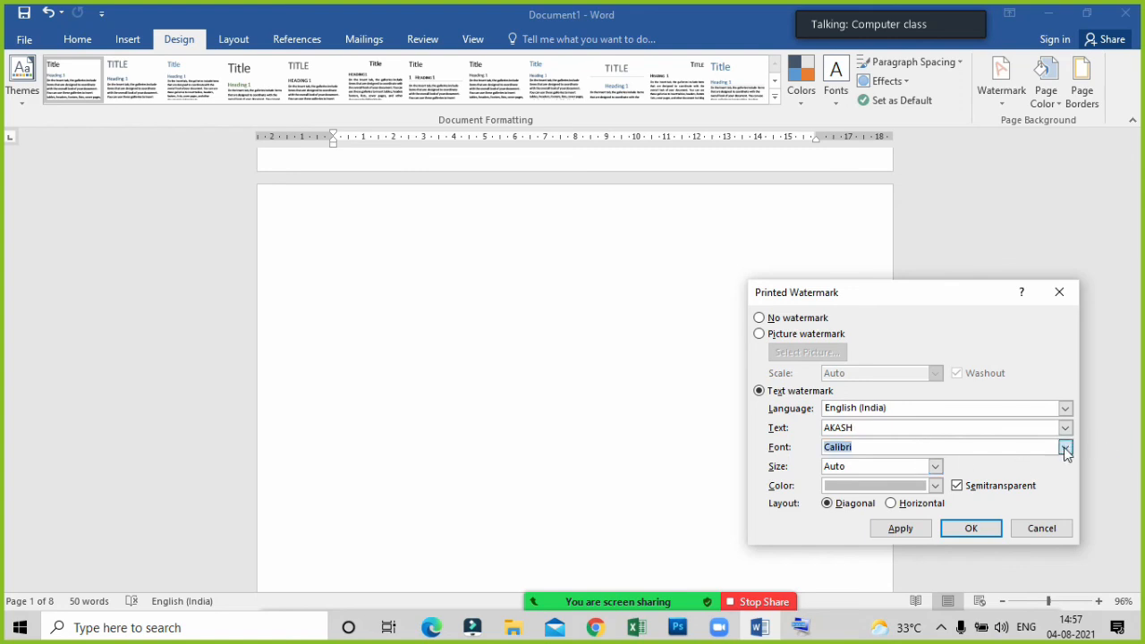
pyautogui.scroll(-4, 888, 498)
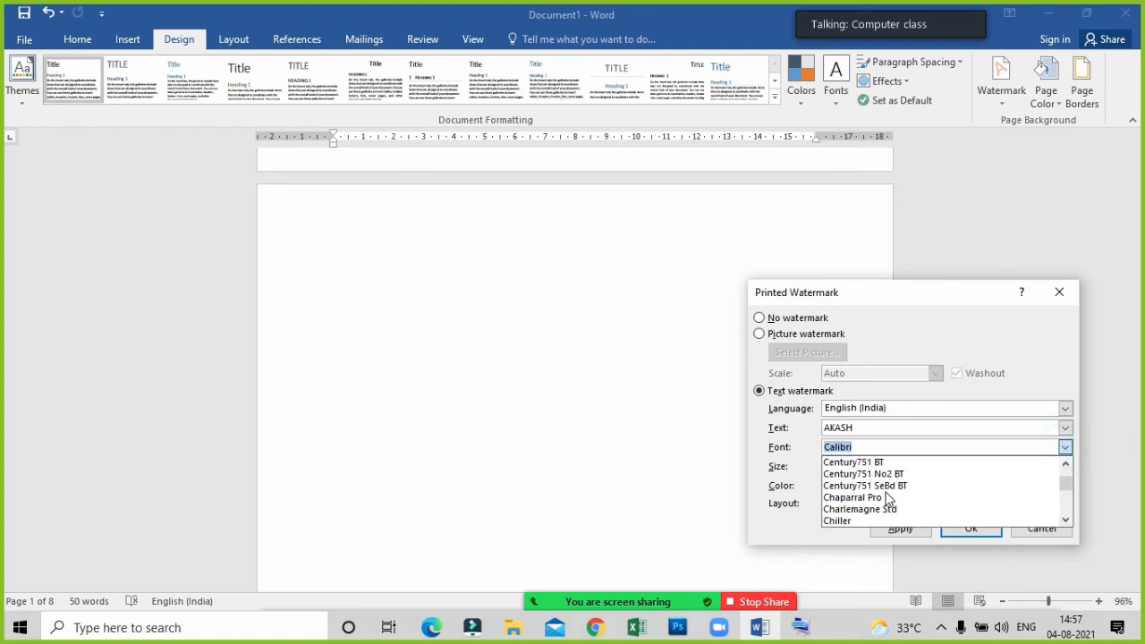
pyautogui.scroll(-3, 888, 498)
pyautogui.scroll(2, 887, 499)
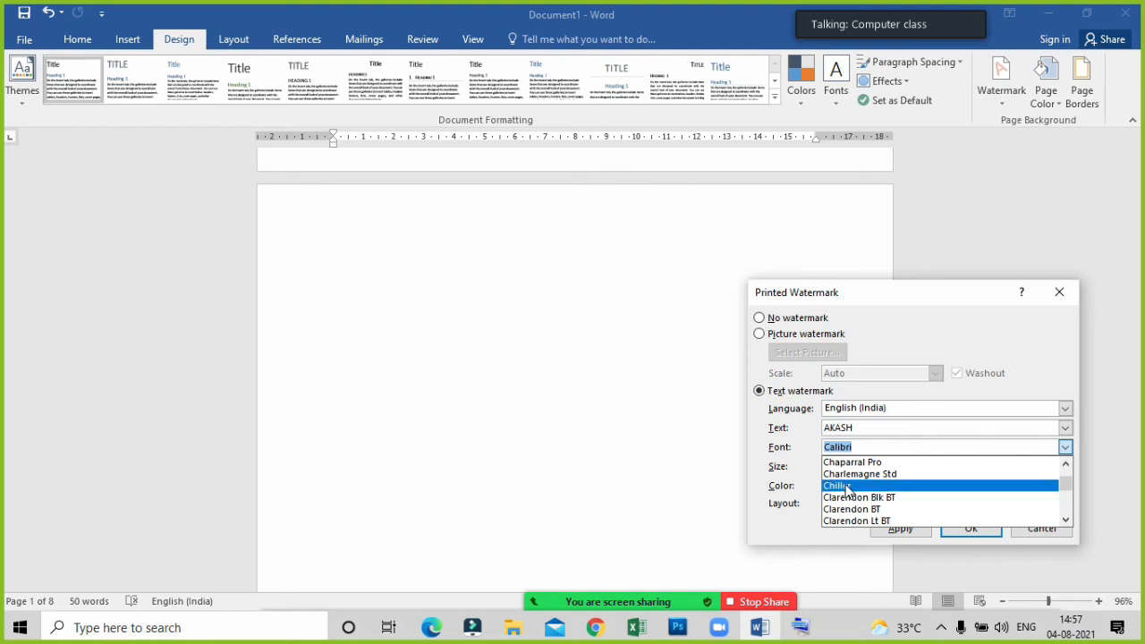
pyautogui.click(846, 486)
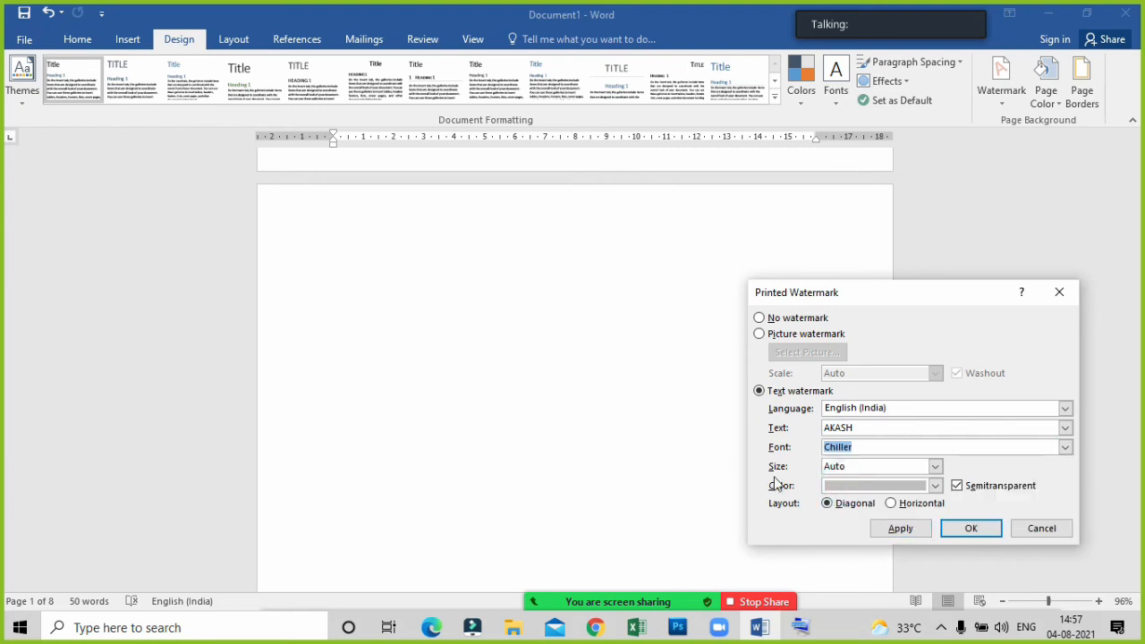
# Set the text watermark's size to 144 and its colour to standard red, and apply it to the document.
pyautogui.click(934, 466)
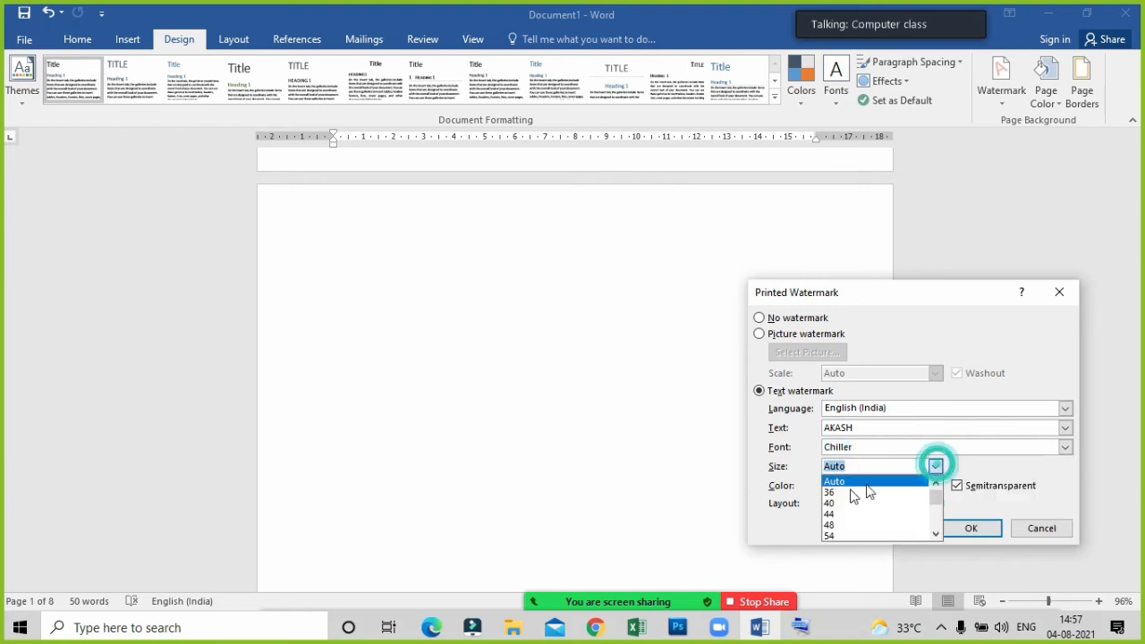
pyautogui.scroll(-5, 854, 497)
pyautogui.click(843, 534)
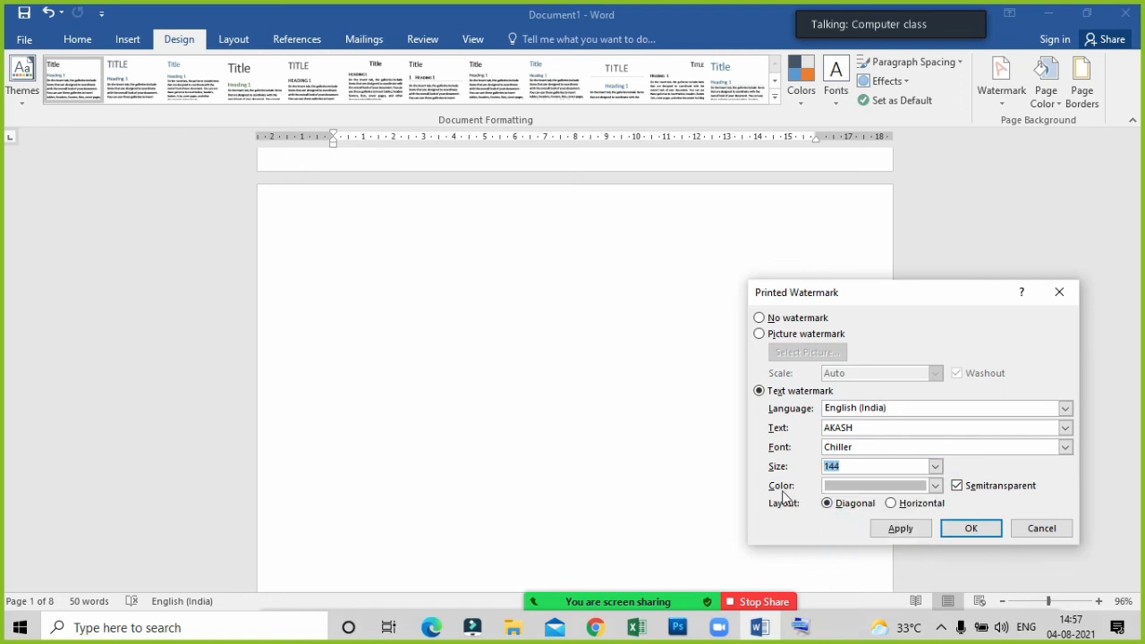
pyautogui.click(888, 485)
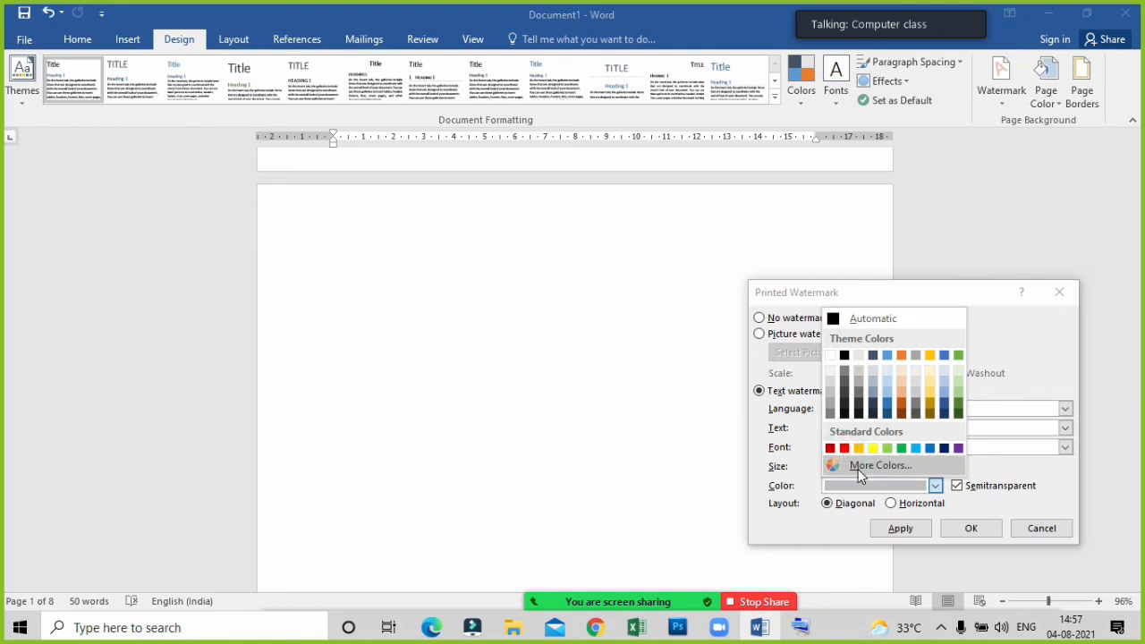
pyautogui.click(845, 450)
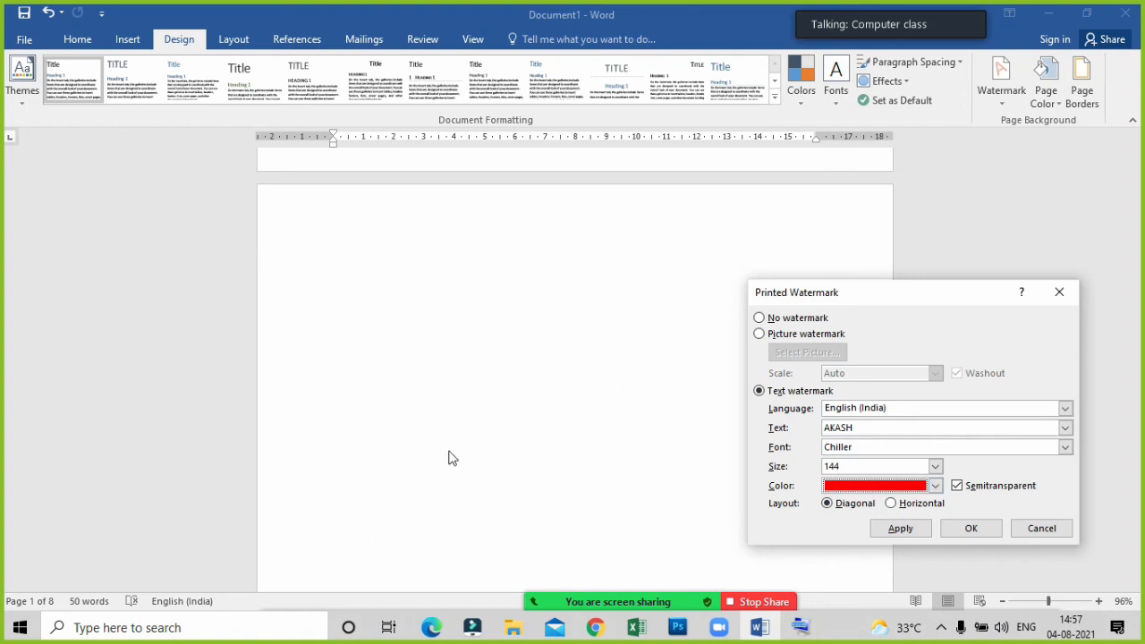
pyautogui.click(900, 528)
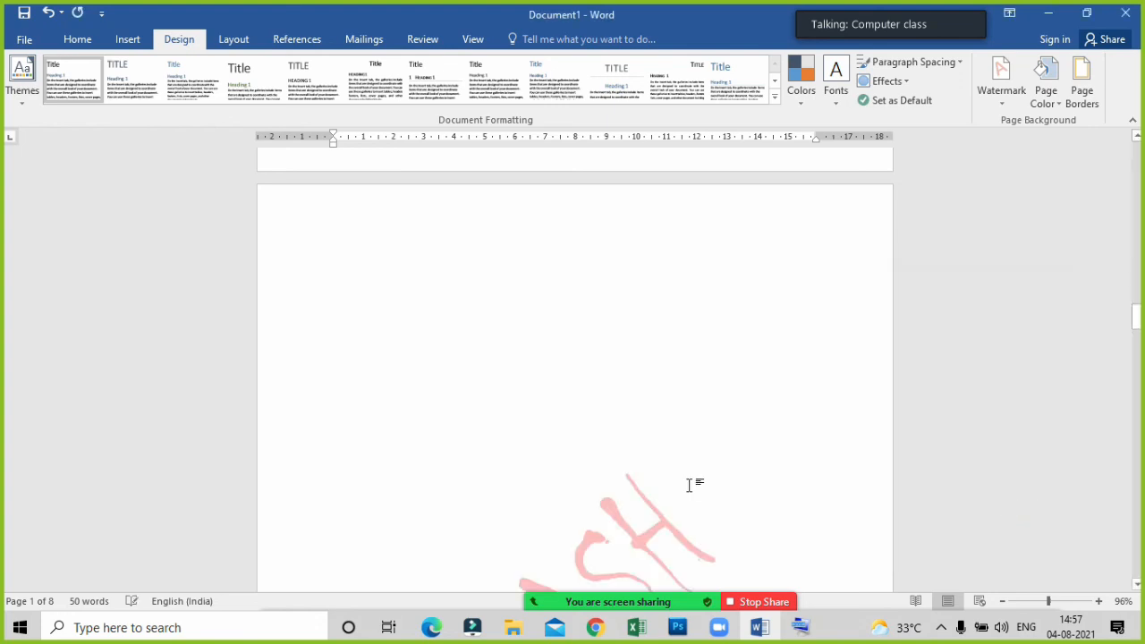
# Examine the red name watermark on the blank pages, behind the marks table and in the print preview.
pyautogui.scroll(-3, 689, 485)
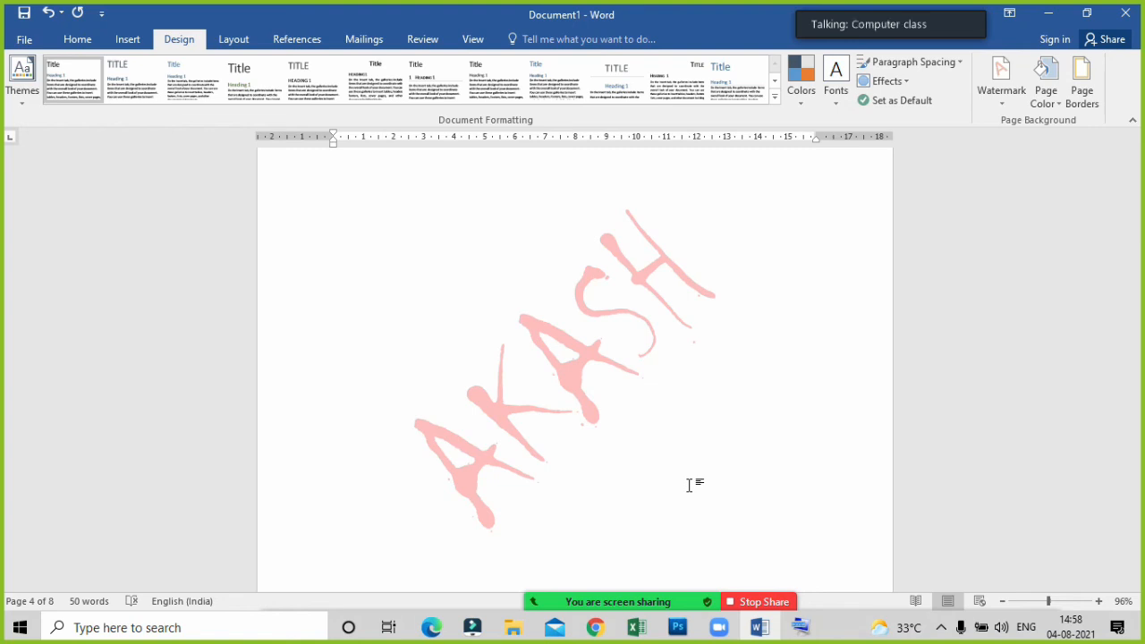
pyautogui.scroll(-15, 689, 485)
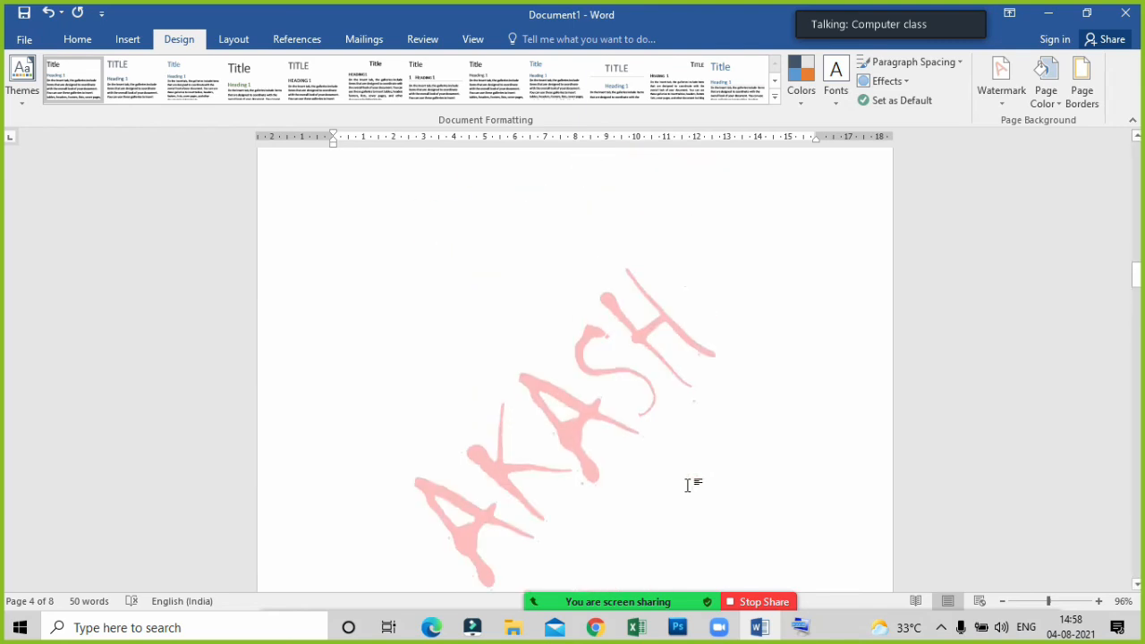
pyautogui.scroll(10, 688, 485)
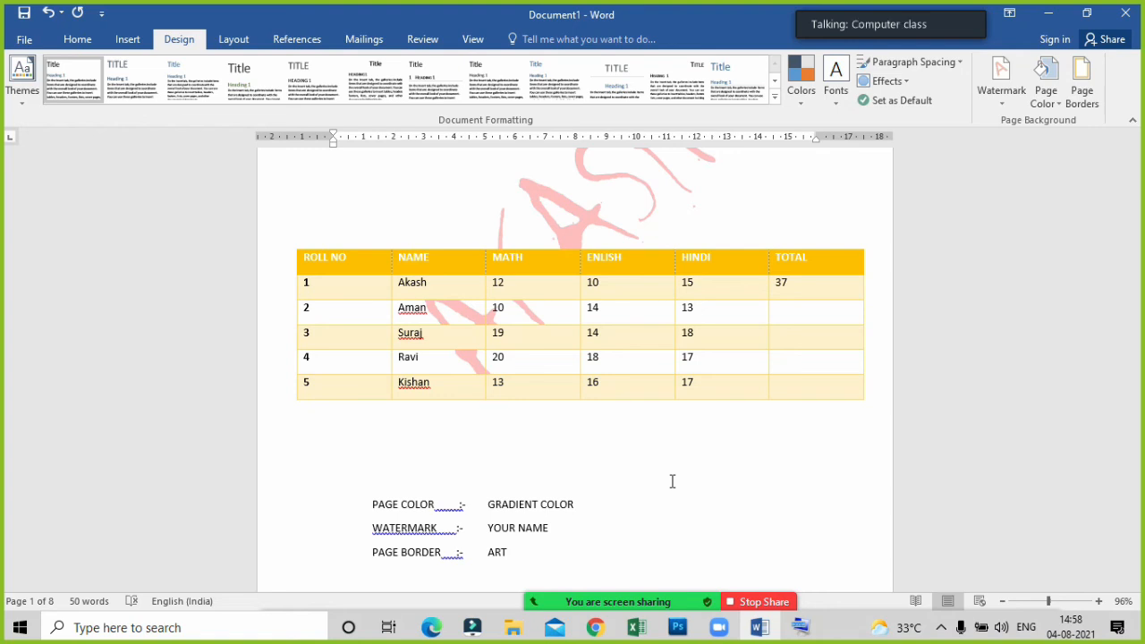
pyautogui.hotkey('ctrl', 'p')
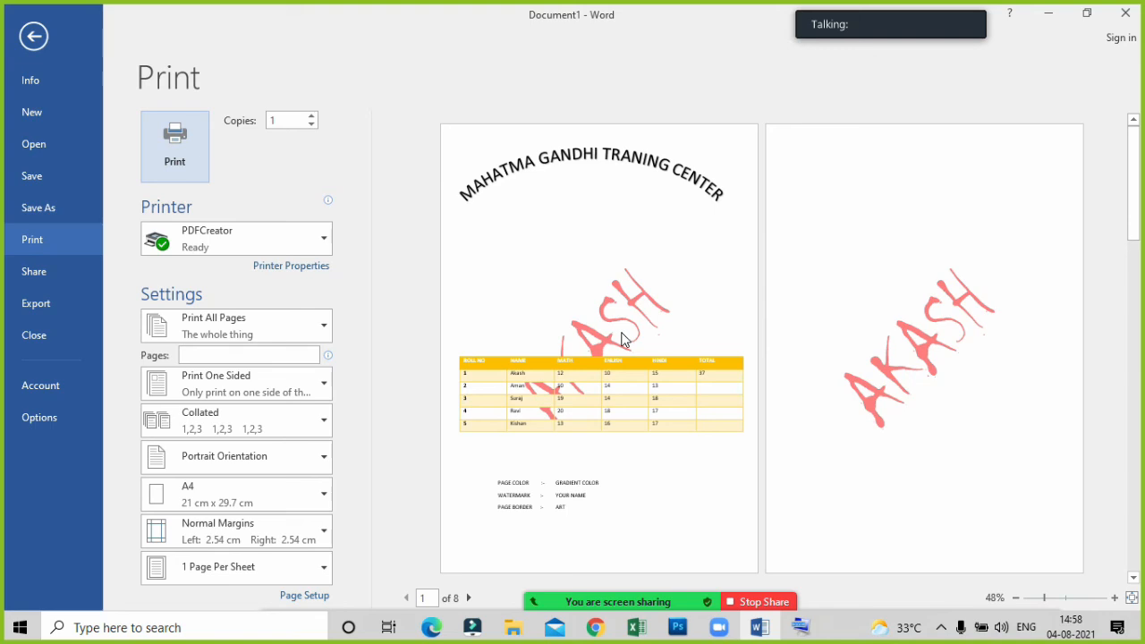
pyautogui.press('Escape')
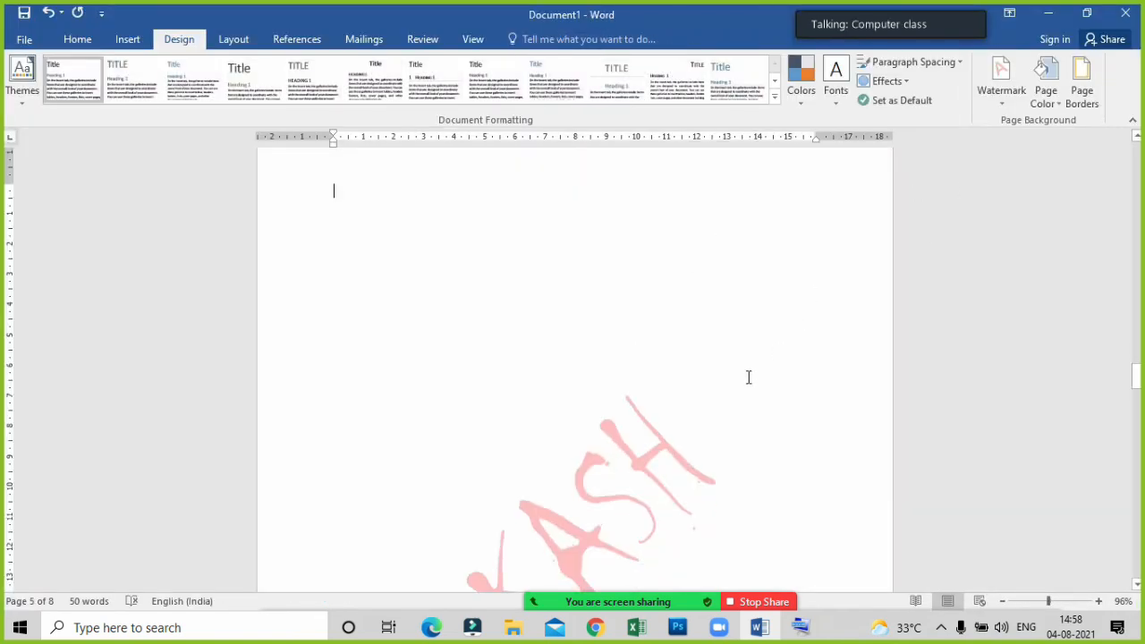
# Set the page colour to the darkest shade of the theme blue and check it across the pages.
pyautogui.click(1059, 107)
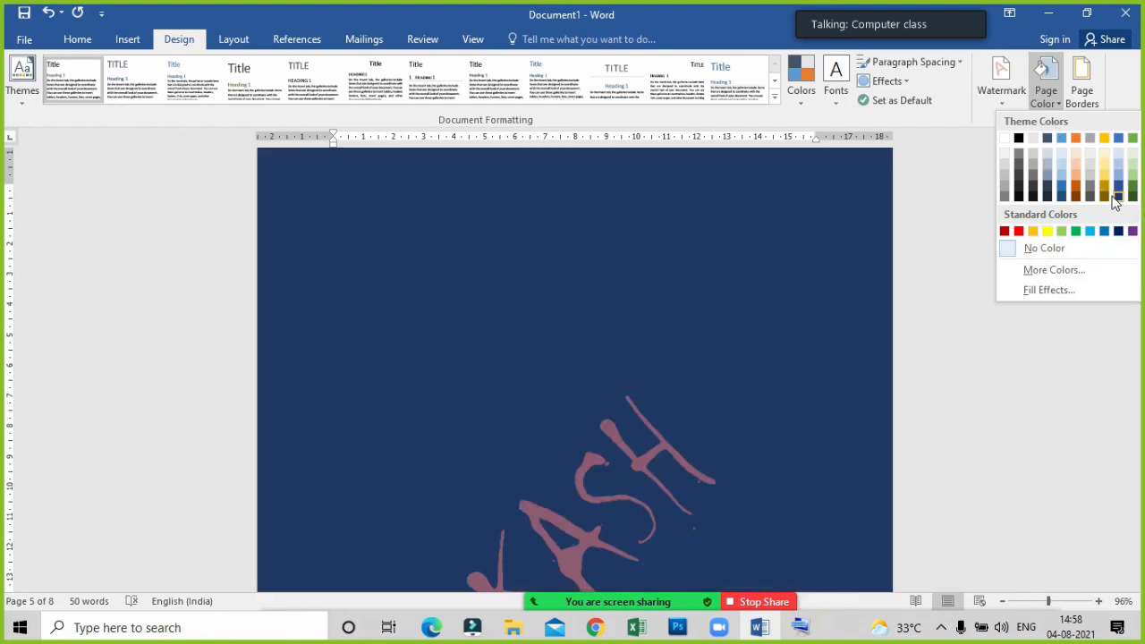
pyautogui.click(1117, 197)
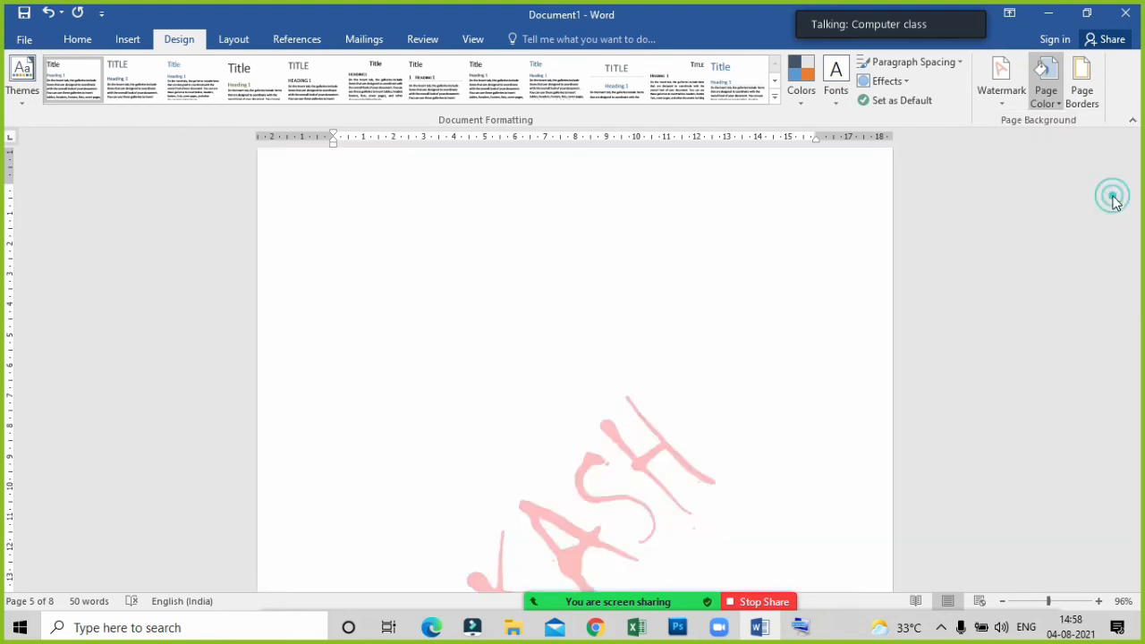
pyautogui.scroll(-8, 832, 288)
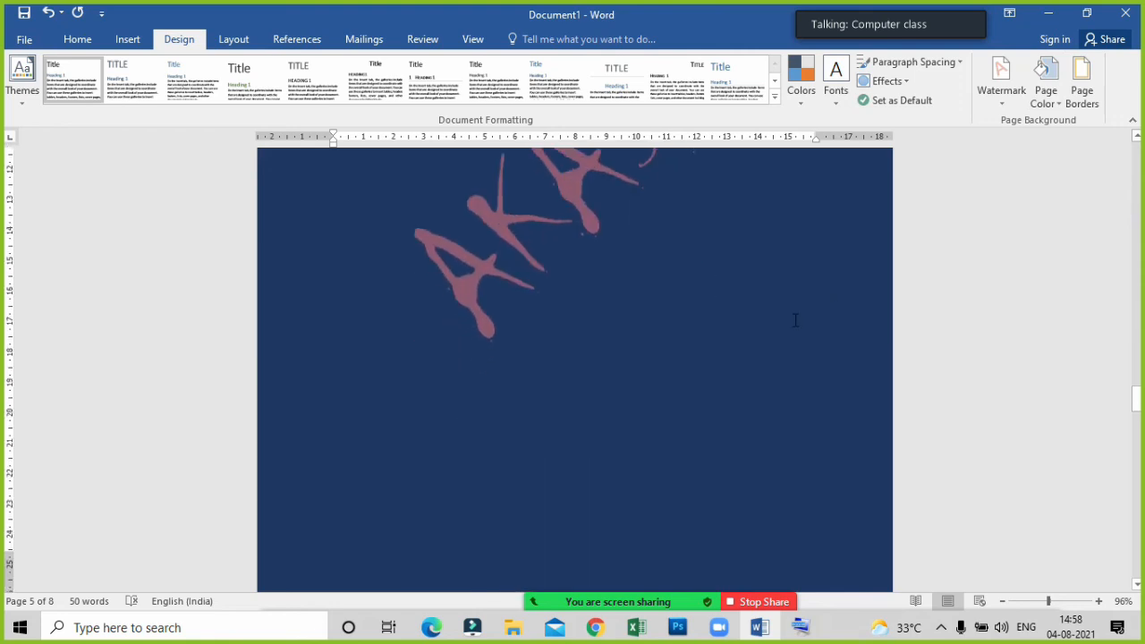
pyautogui.scroll(9, 795, 319)
pyautogui.scroll(-9, 794, 323)
pyautogui.scroll(6, 794, 323)
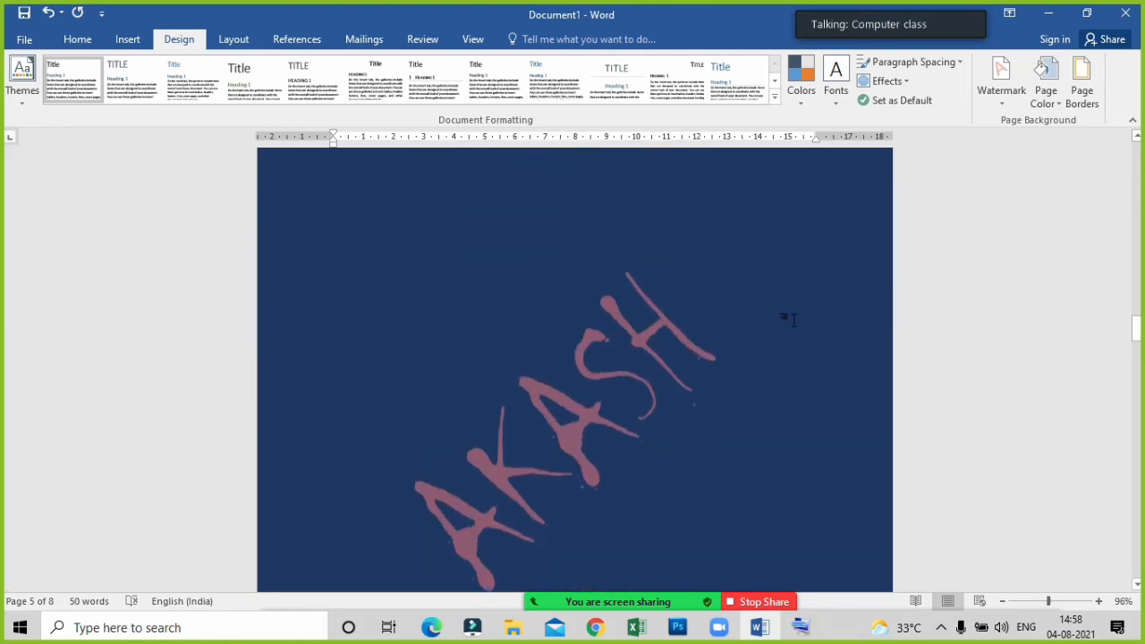
pyautogui.scroll(-9, 794, 323)
pyautogui.scroll(7, 793, 319)
pyautogui.scroll(15, 792, 320)
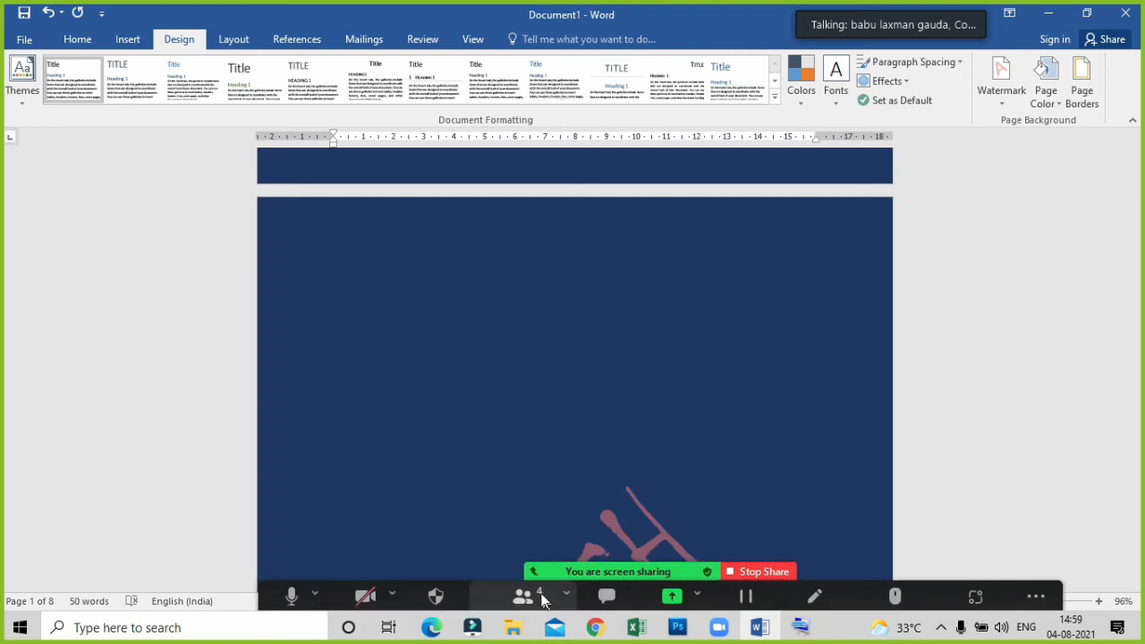
# Switch to the Zoom participant list and mute the participant who is talking.
pyautogui.click(541, 599)
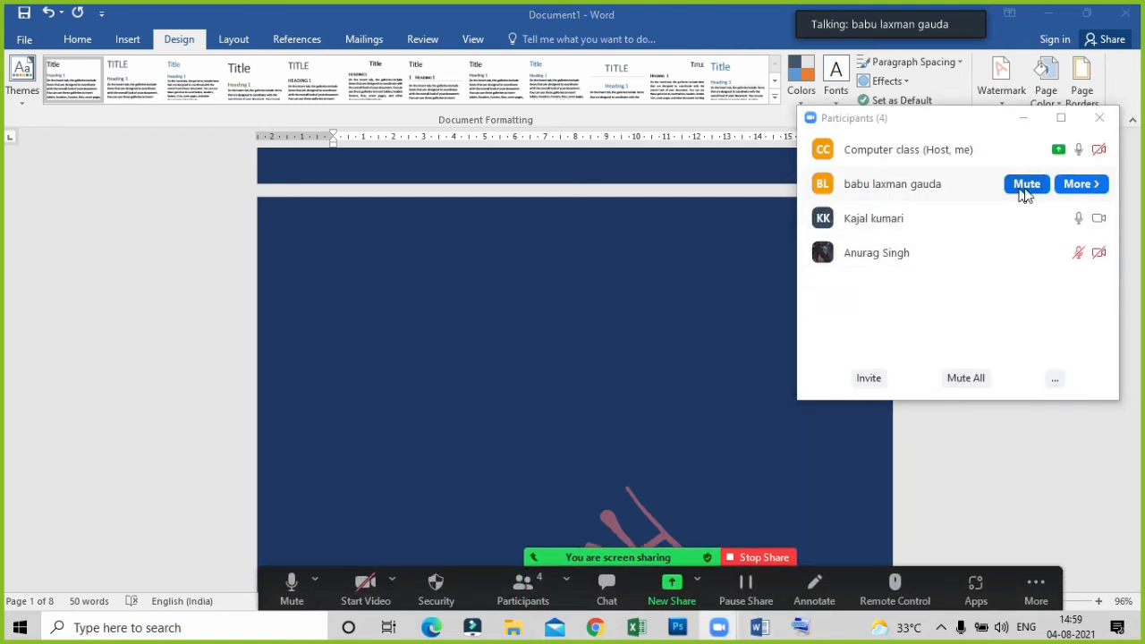
pyautogui.click(1024, 186)
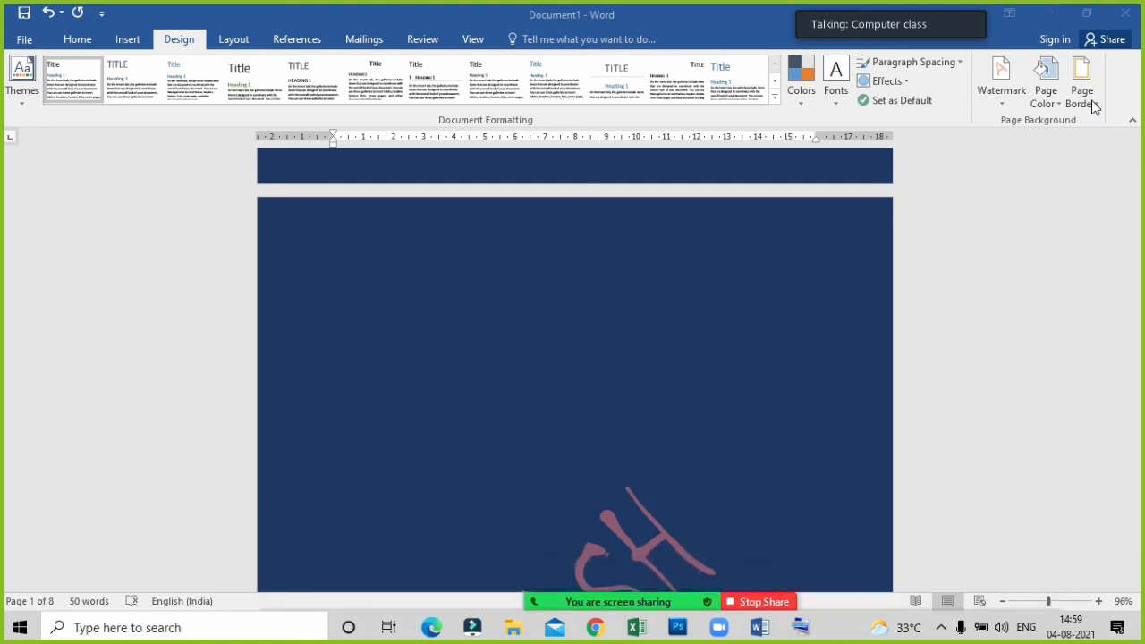
# Add a box page border in the single wavy line style, ¾ pt wide, to the whole document.
pyautogui.click(1081, 98)
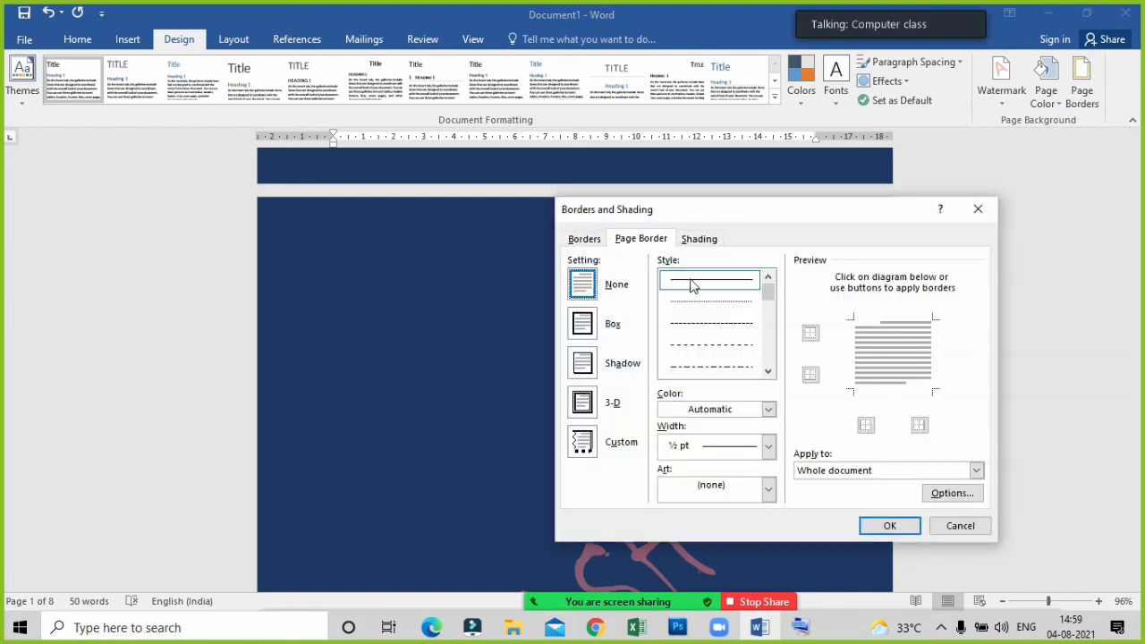
pyautogui.click(767, 373)
pyautogui.click(767, 373)
pyautogui.click(768, 373)
pyautogui.click(767, 373)
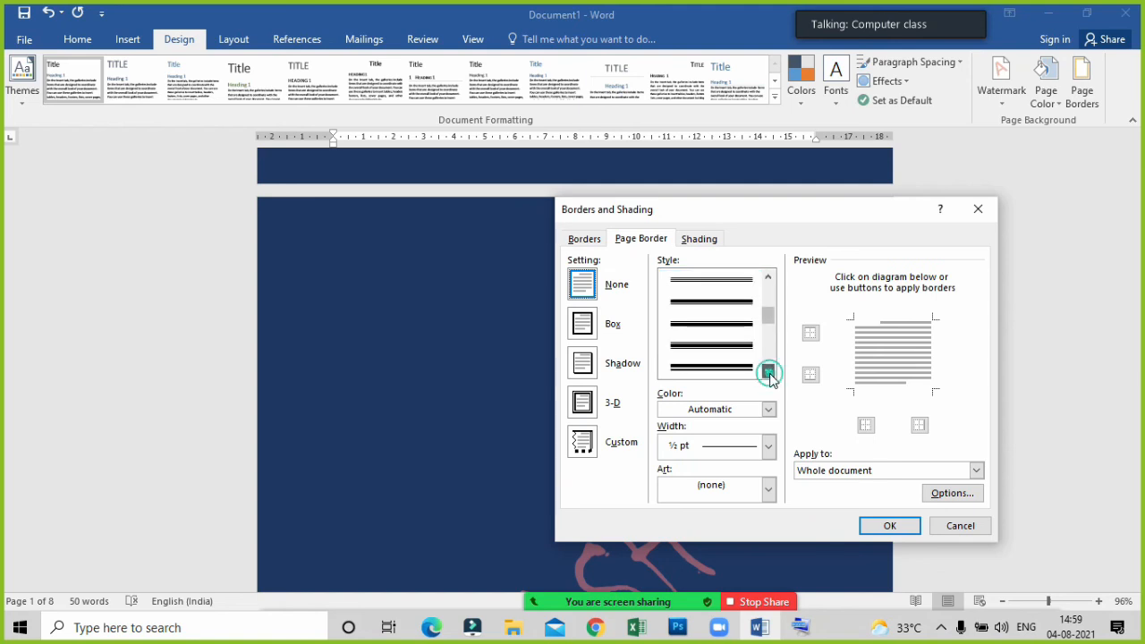
pyautogui.click(767, 372)
pyautogui.click(767, 372)
pyautogui.click(767, 372)
pyautogui.click(767, 372)
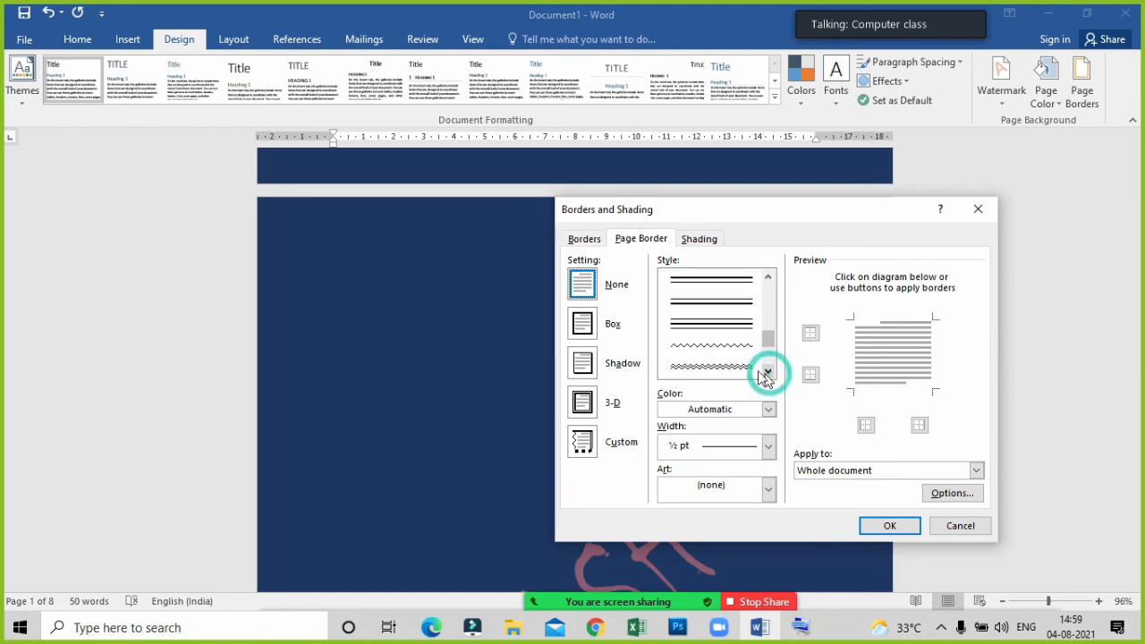
pyautogui.click(700, 343)
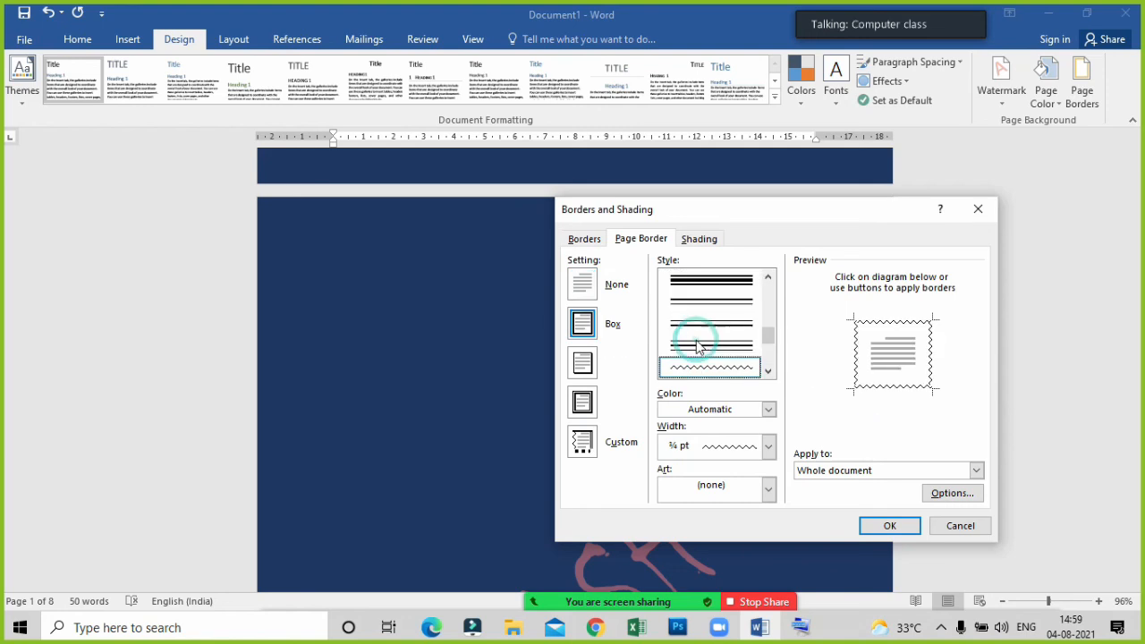
pyautogui.click(579, 320)
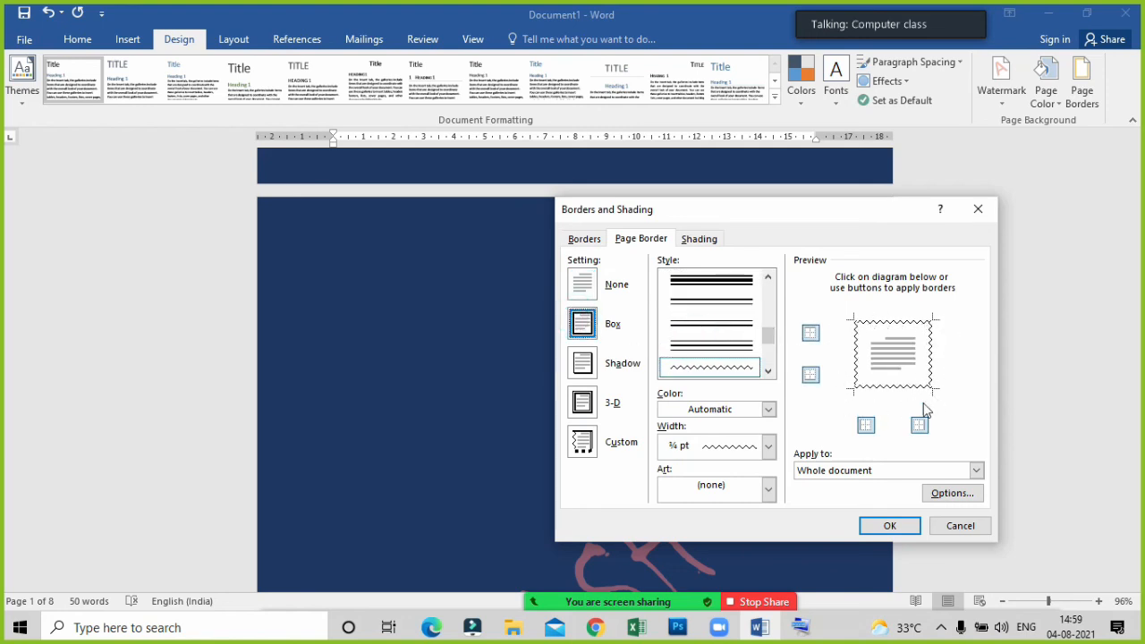
pyautogui.click(899, 528)
pyautogui.scroll(-4, 296, 244)
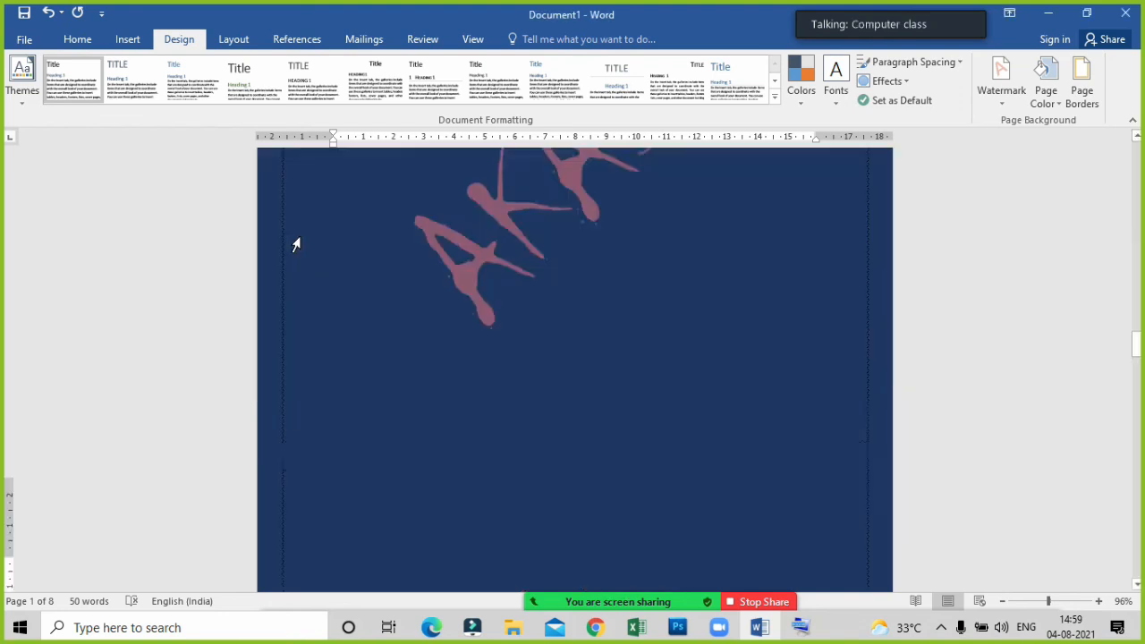
pyautogui.scroll(-6, 296, 244)
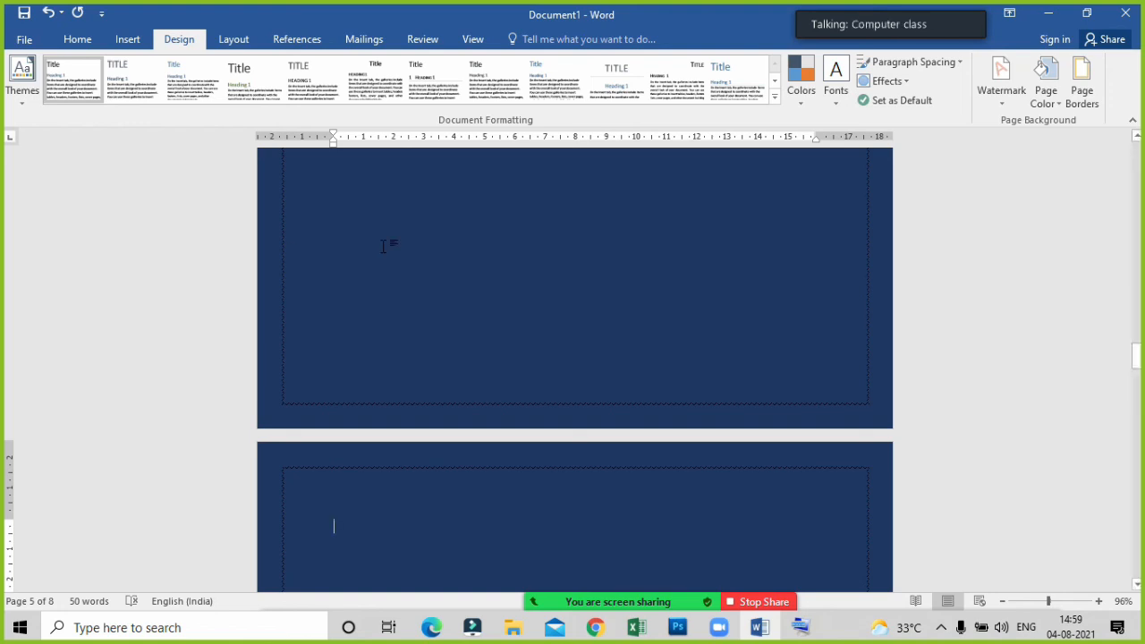
# Switch to the Zoom participant list and ask the muted participant with the profile photo to unmute.
pyautogui.moveTo(655, 606)
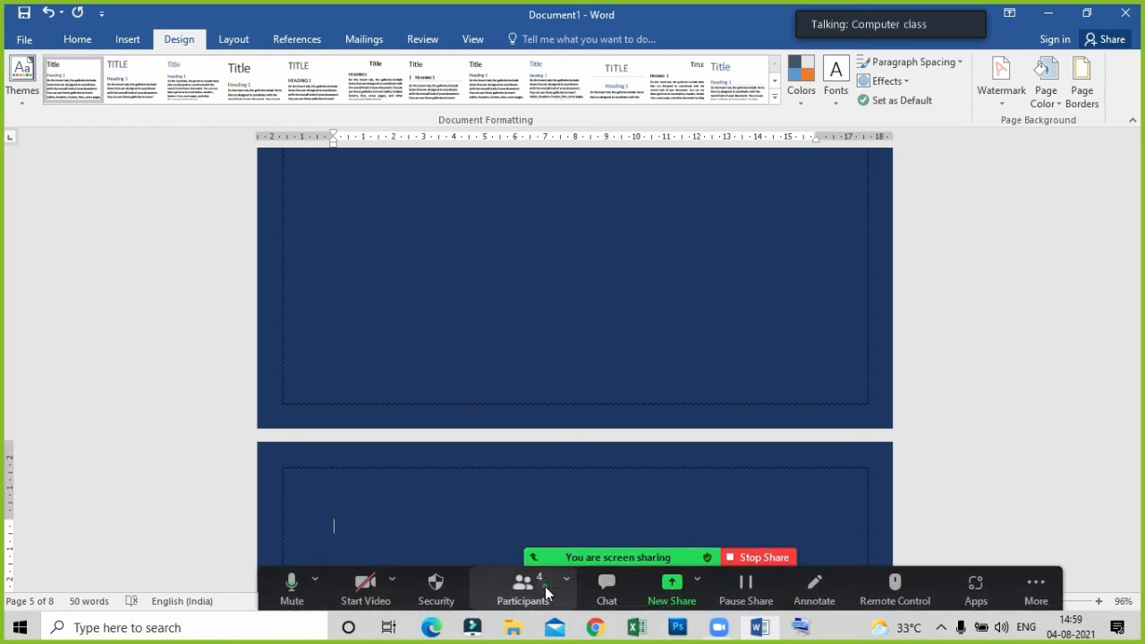
pyautogui.click(528, 591)
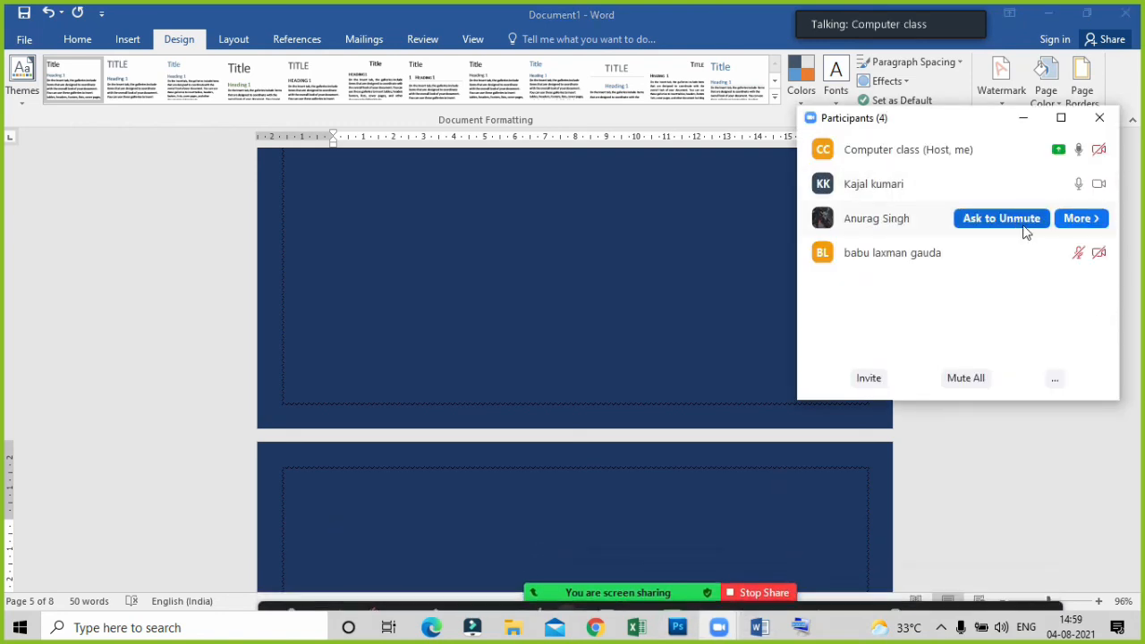
pyautogui.click(1015, 222)
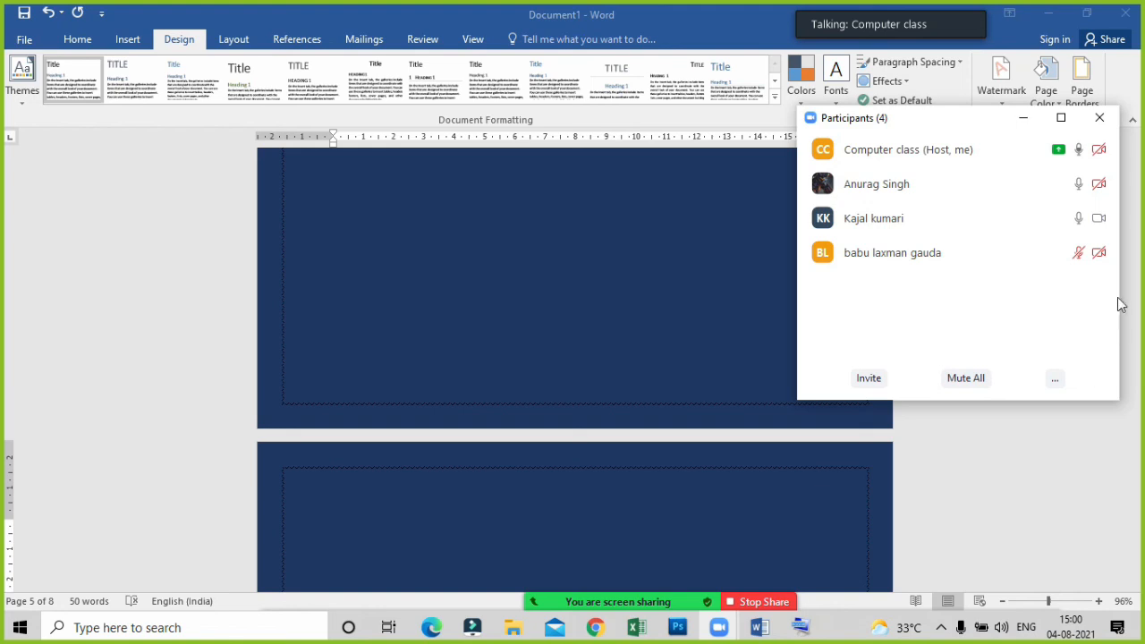
# Minimize the Zoom participant list and review the watermark, page colour and wavy border from the fifth page back to the first.
pyautogui.click(1022, 117)
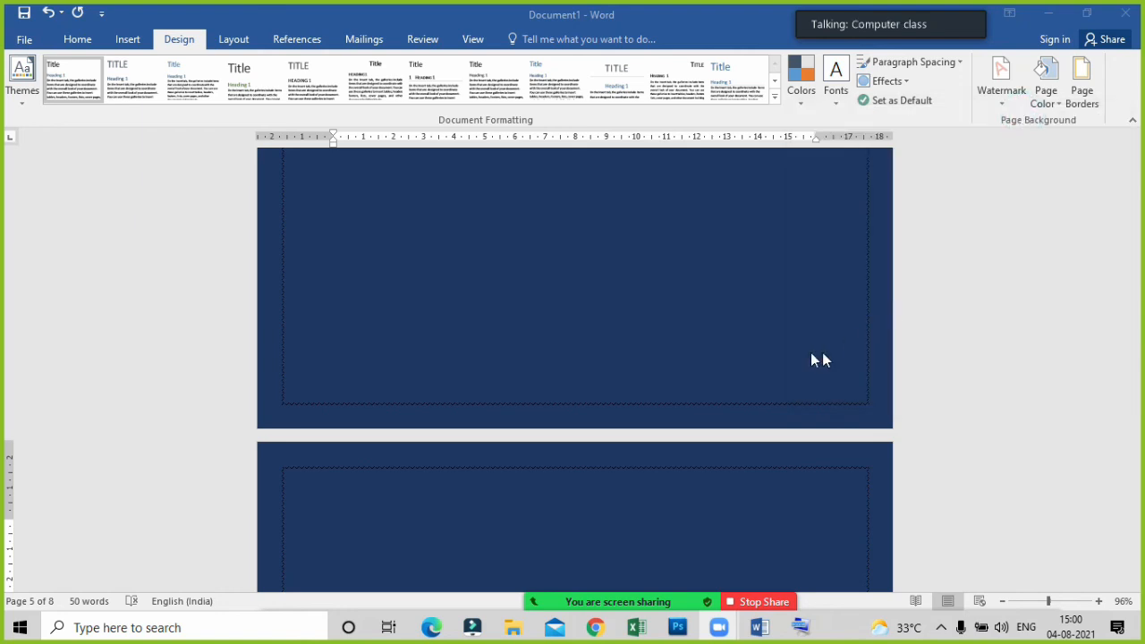
pyautogui.scroll(7, 786, 348)
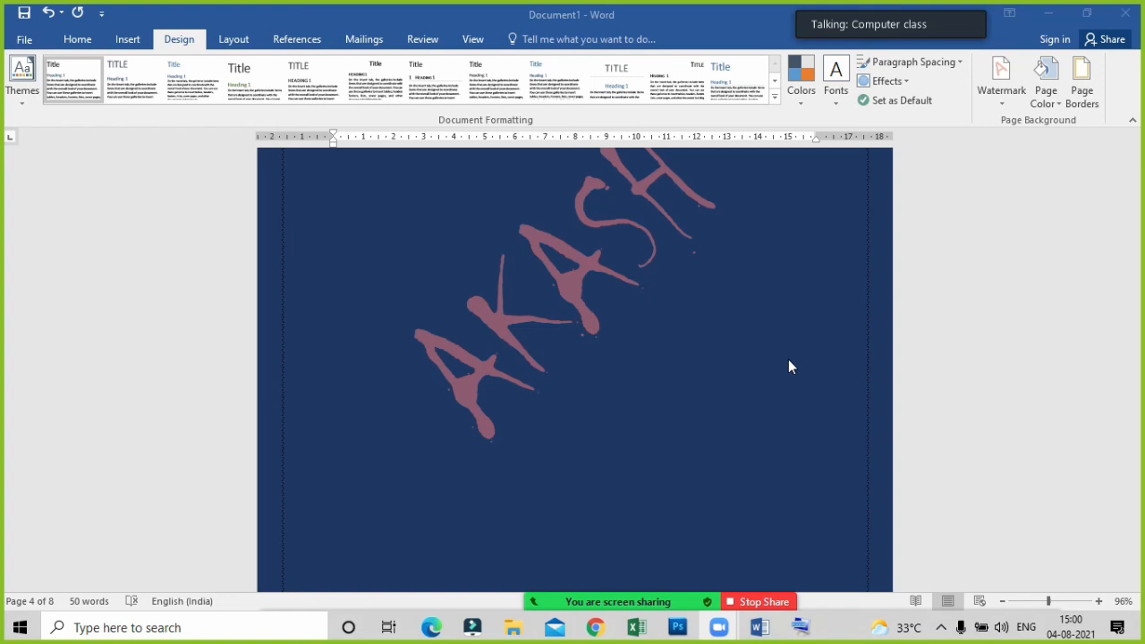
pyautogui.scroll(5, 828, 328)
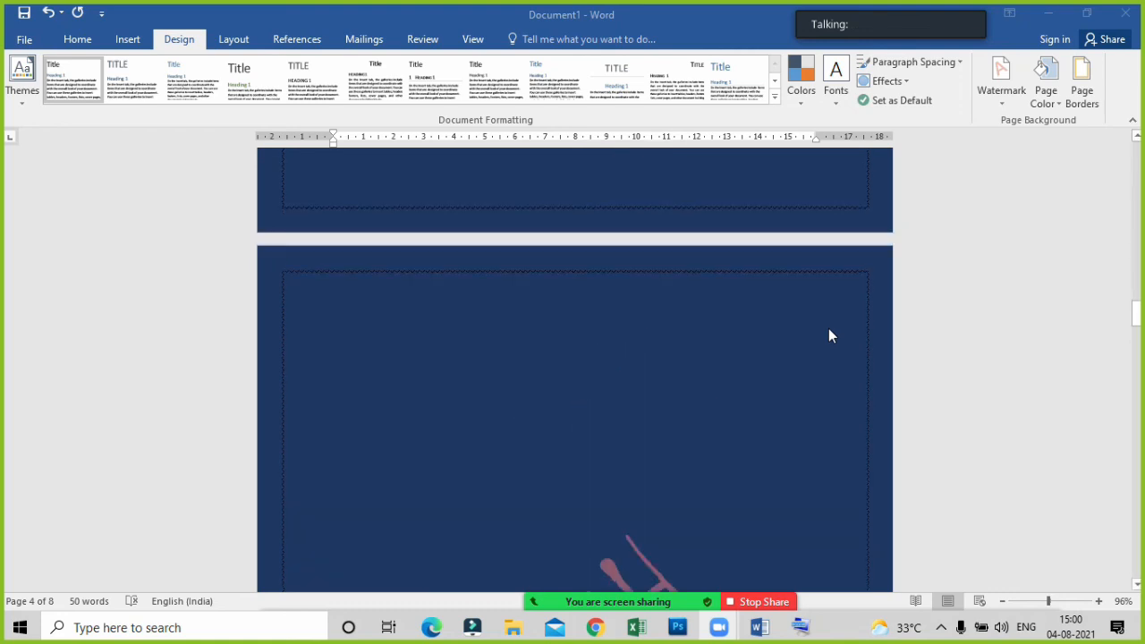
pyautogui.scroll(-8, 829, 329)
pyautogui.scroll(1, 828, 336)
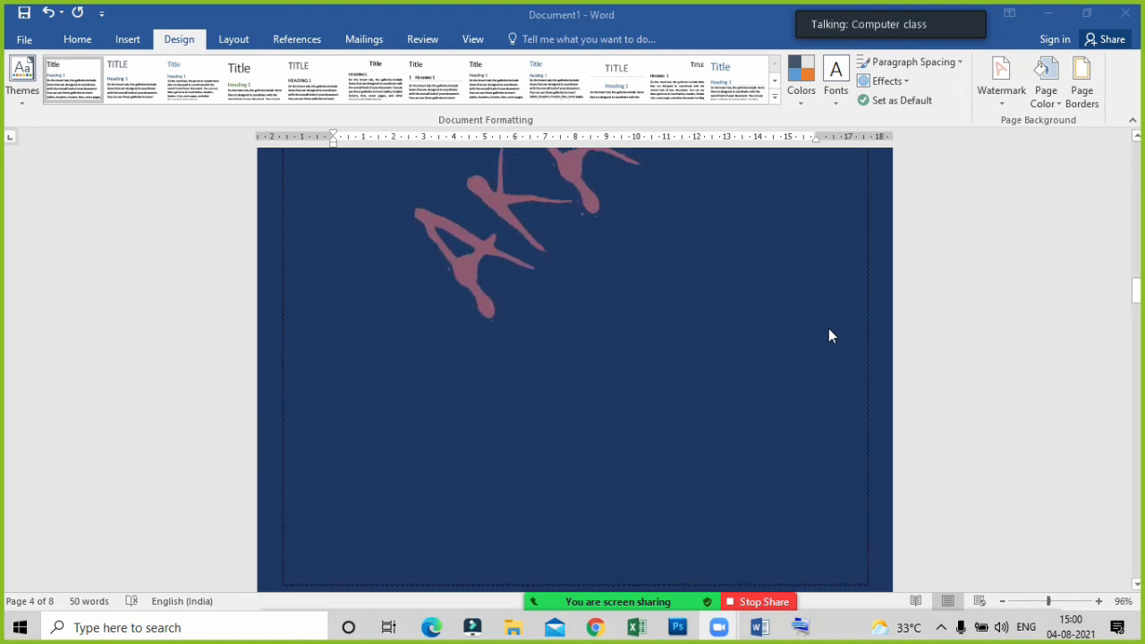
pyautogui.scroll(7, 822, 406)
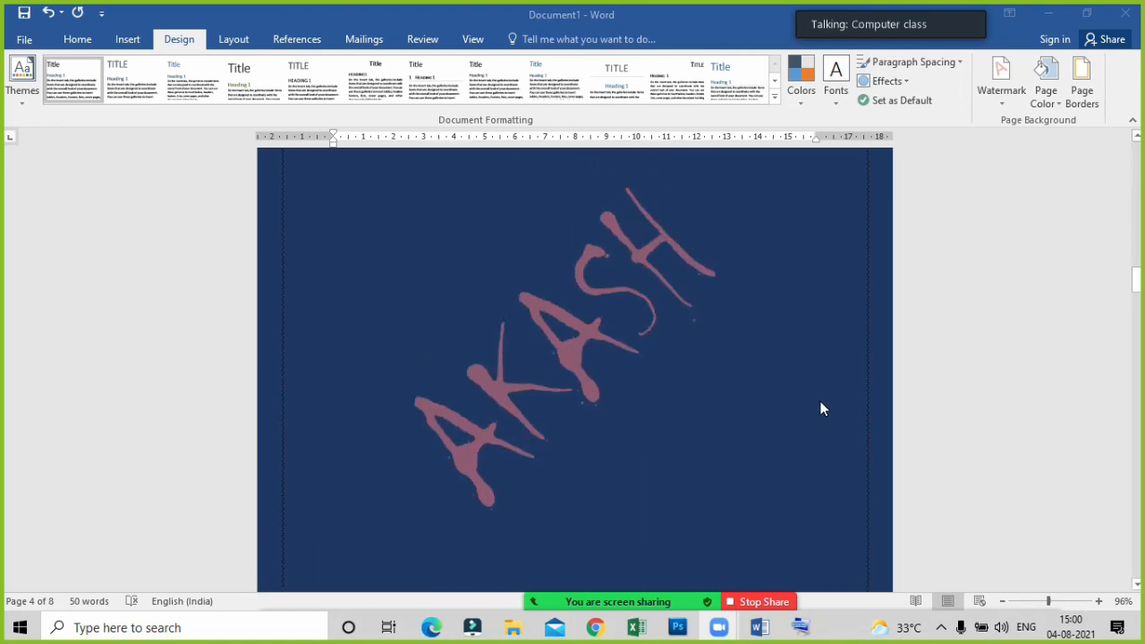
pyautogui.scroll(-7, 819, 409)
pyautogui.scroll(7, 820, 408)
pyautogui.scroll(4, 818, 405)
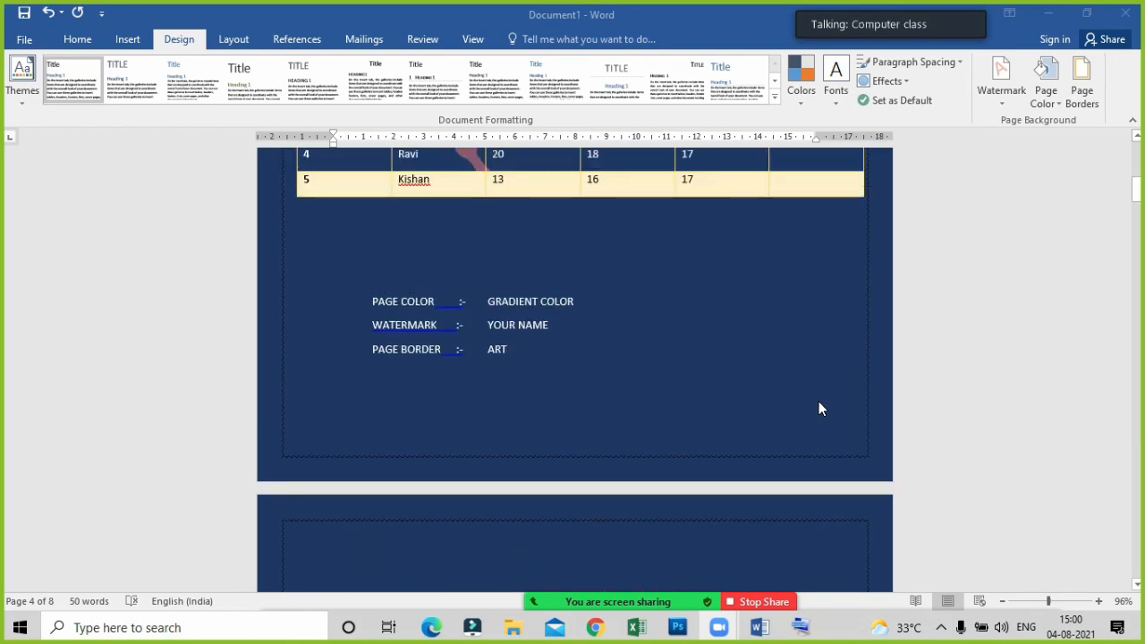
pyautogui.scroll(-5, 814, 365)
pyautogui.scroll(1, 763, 427)
pyautogui.scroll(-8, 763, 427)
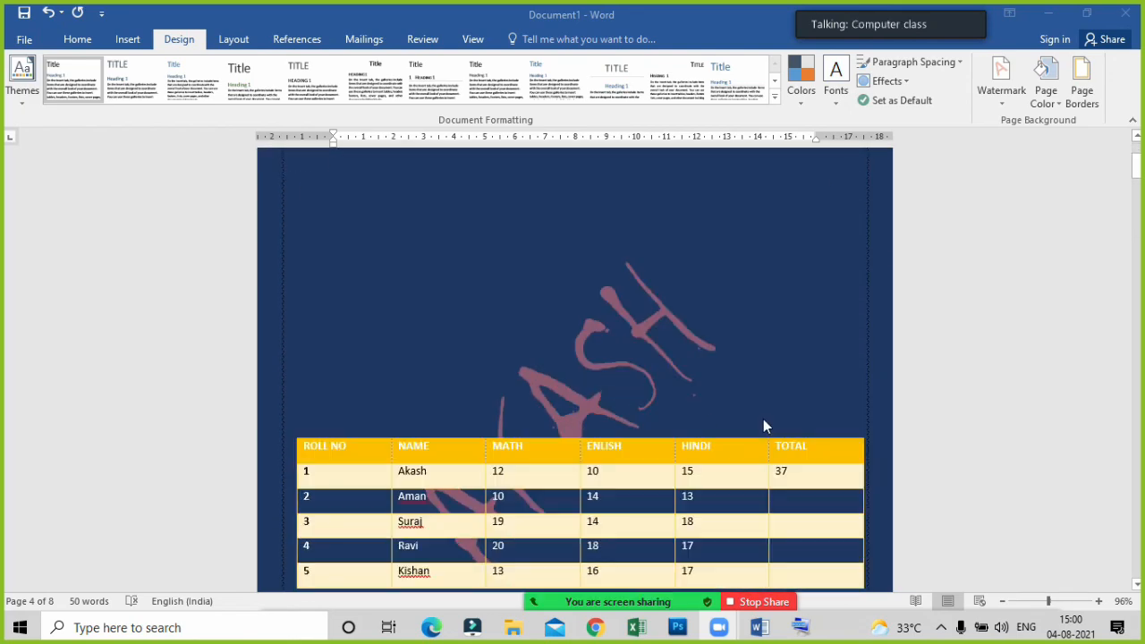
pyautogui.scroll(3, 765, 424)
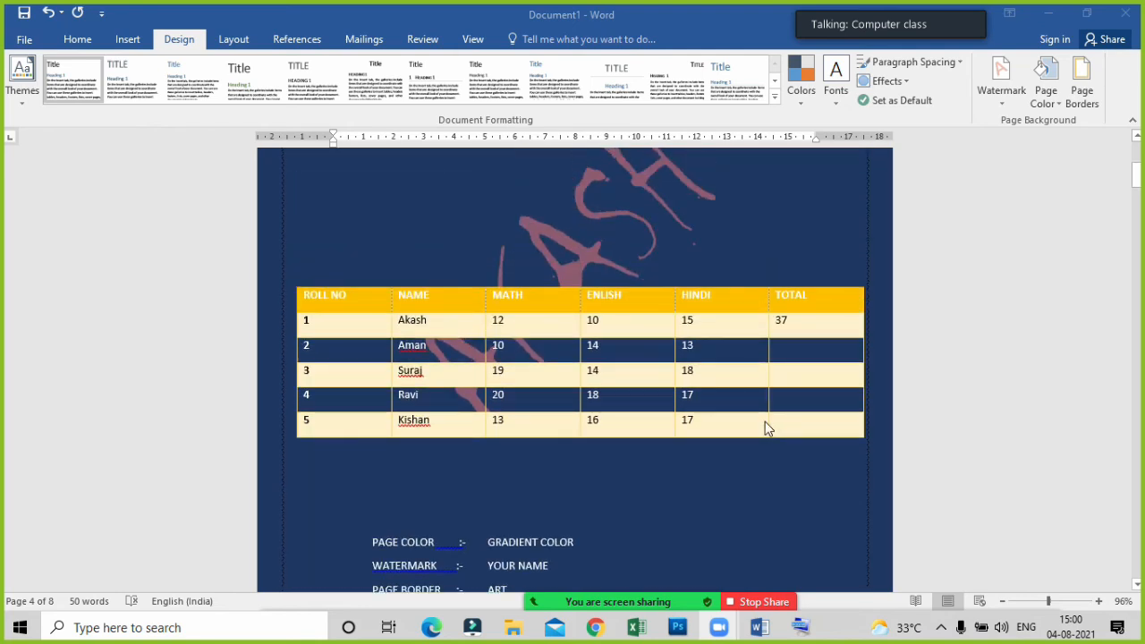
pyautogui.scroll(3, 766, 424)
pyautogui.scroll(-3, 716, 434)
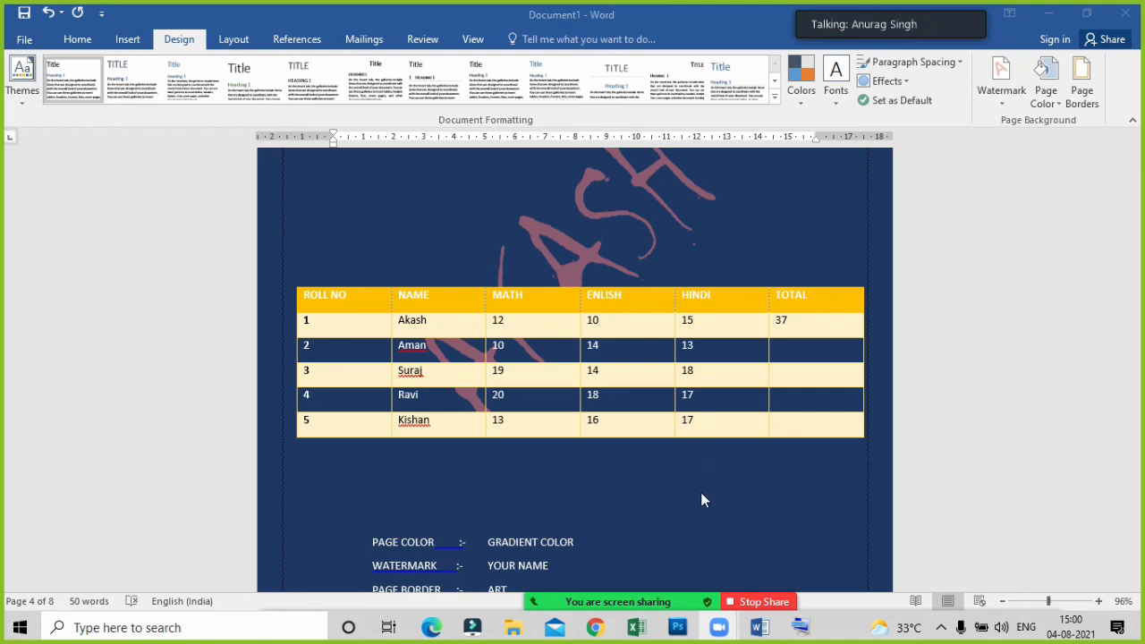
pyautogui.scroll(5, 701, 499)
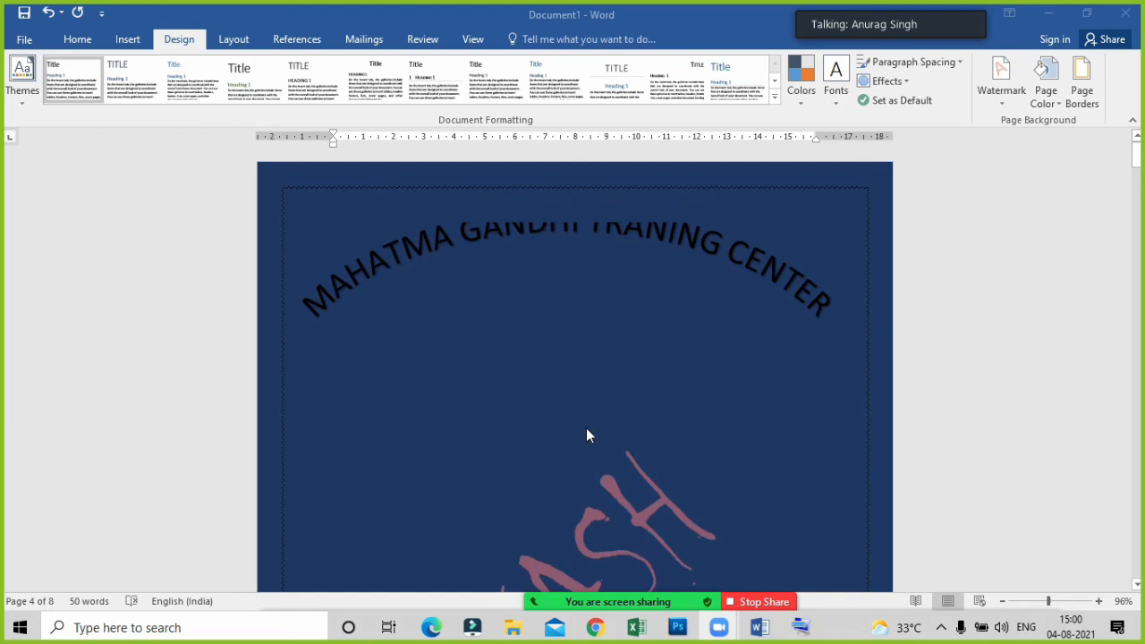
pyautogui.scroll(-3, 570, 401)
pyautogui.scroll(1, 279, 361)
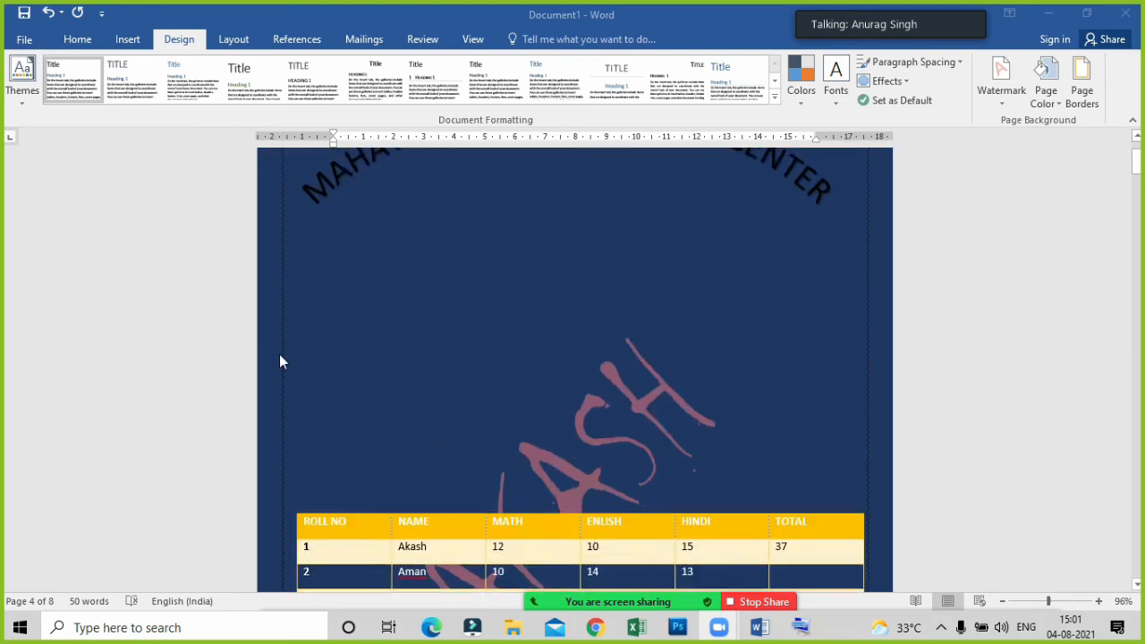
pyautogui.scroll(2, 295, 359)
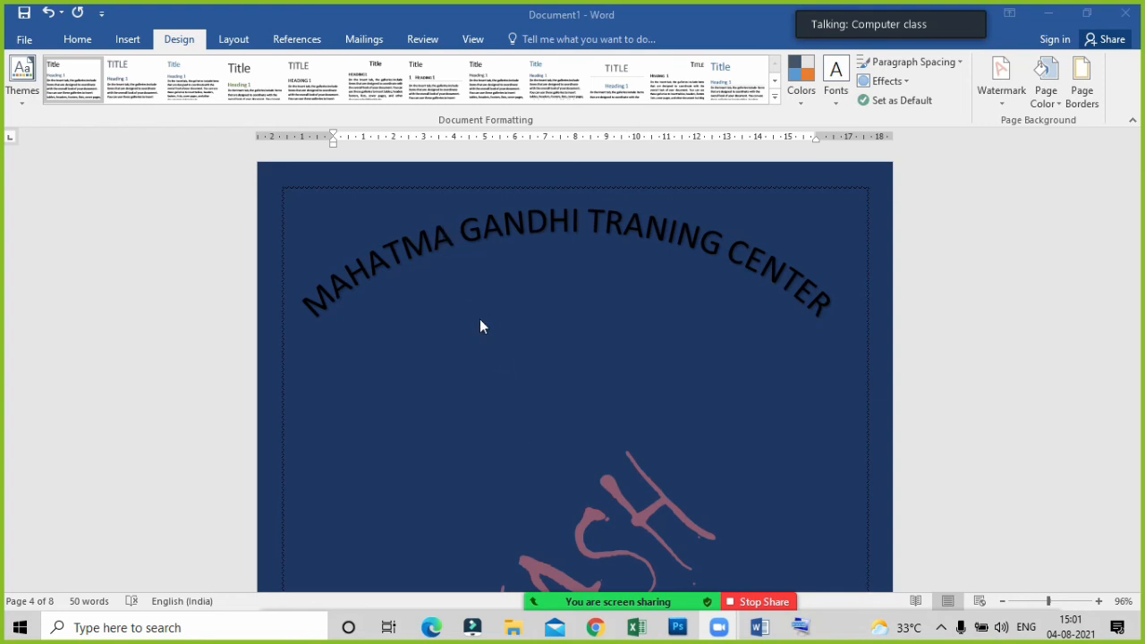
# Set the text wrapping of the arched "MAHATMA GANDHI TRANING CENTER" heading to Tight.
pyautogui.click(616, 211)
pyautogui.click(613, 218)
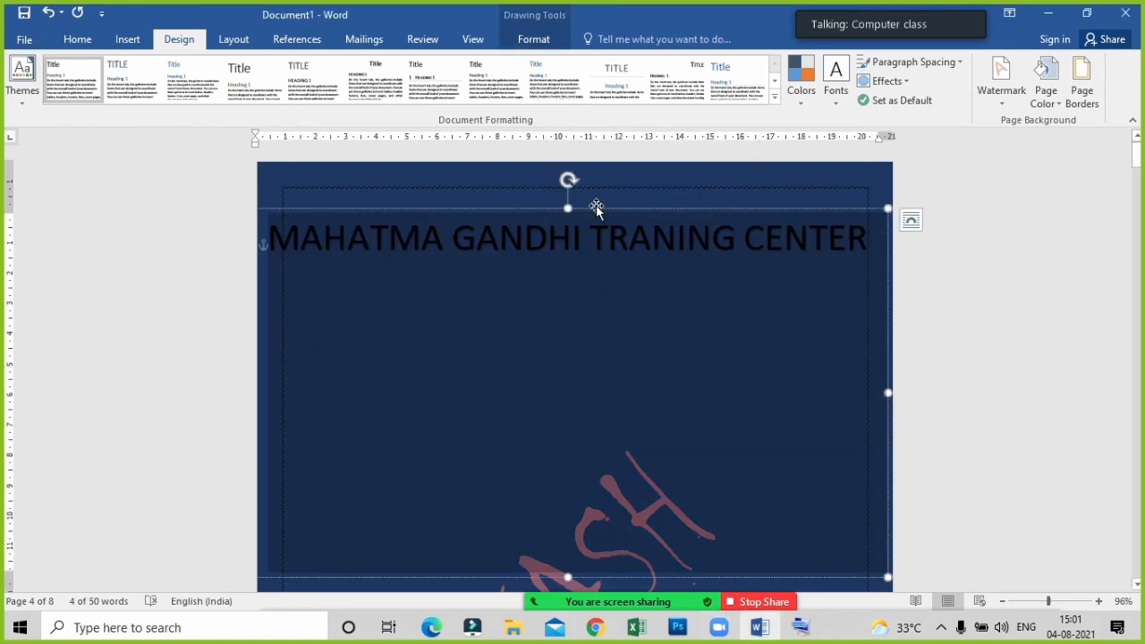
pyautogui.click(595, 207)
pyautogui.click(533, 41)
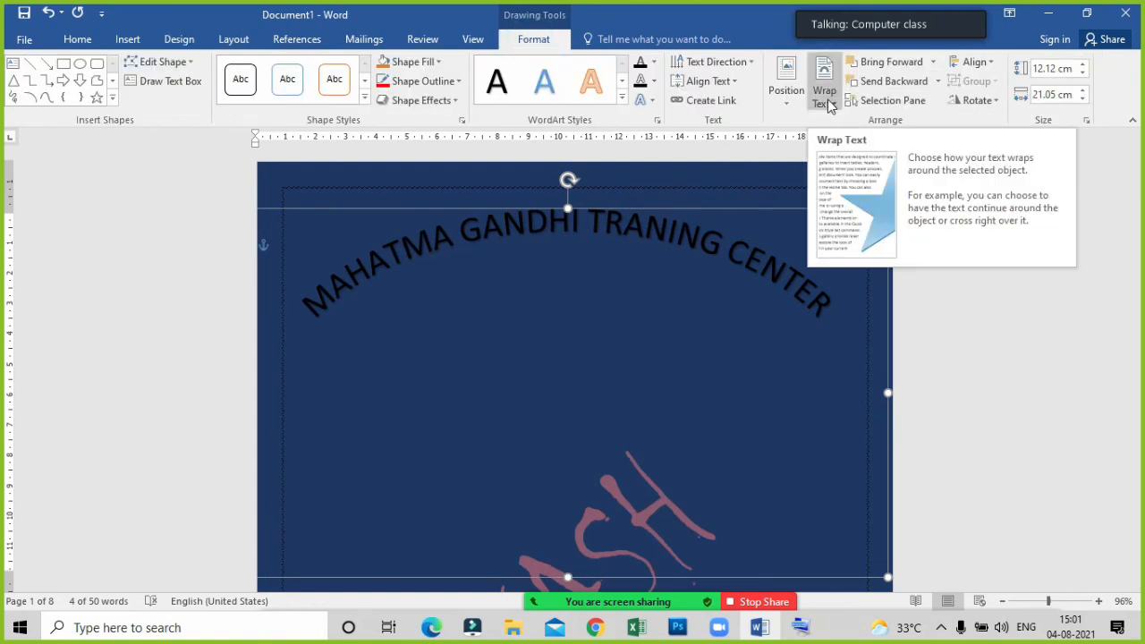
pyautogui.click(830, 105)
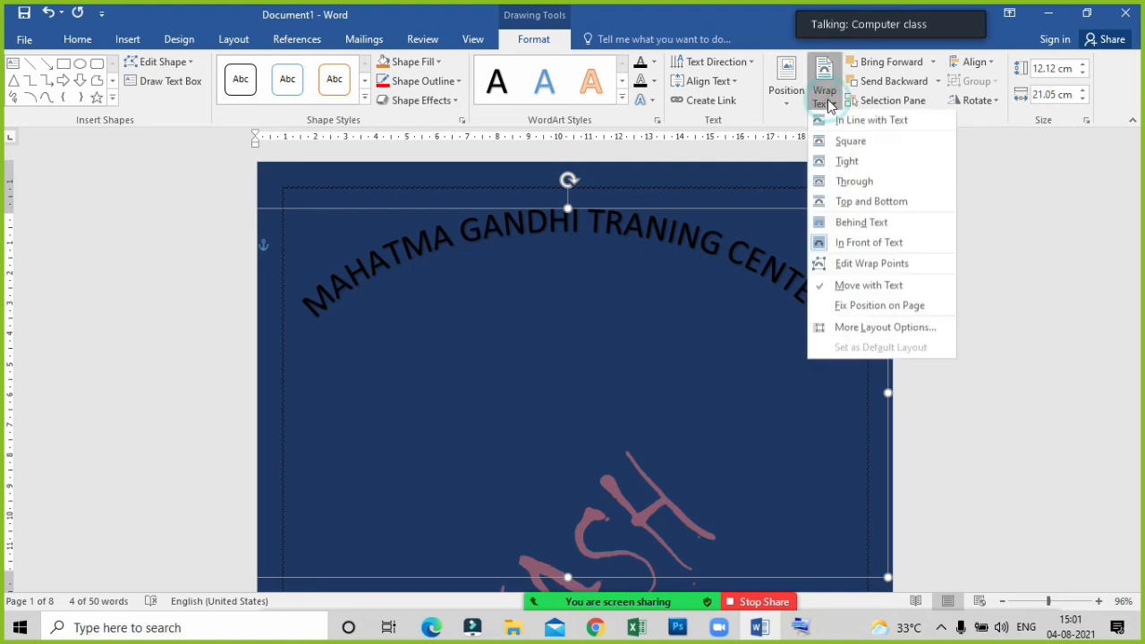
pyautogui.click(840, 159)
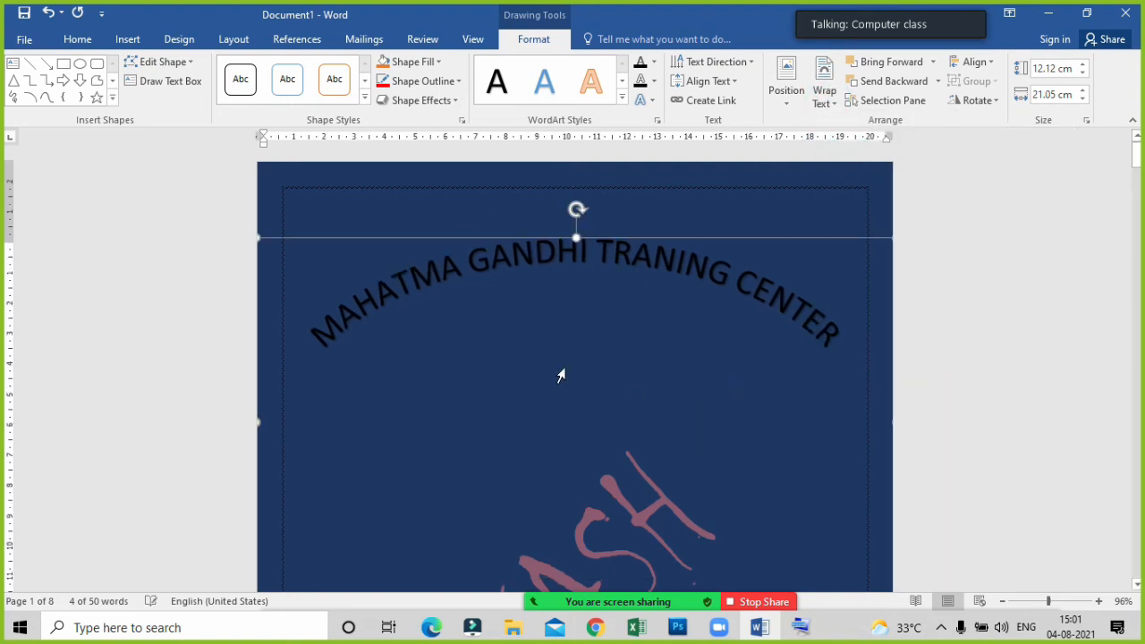
# Try to move the marks table up into the empty space beneath the arched heading.
pyautogui.scroll(-3, 560, 376)
pyautogui.click(299, 452)
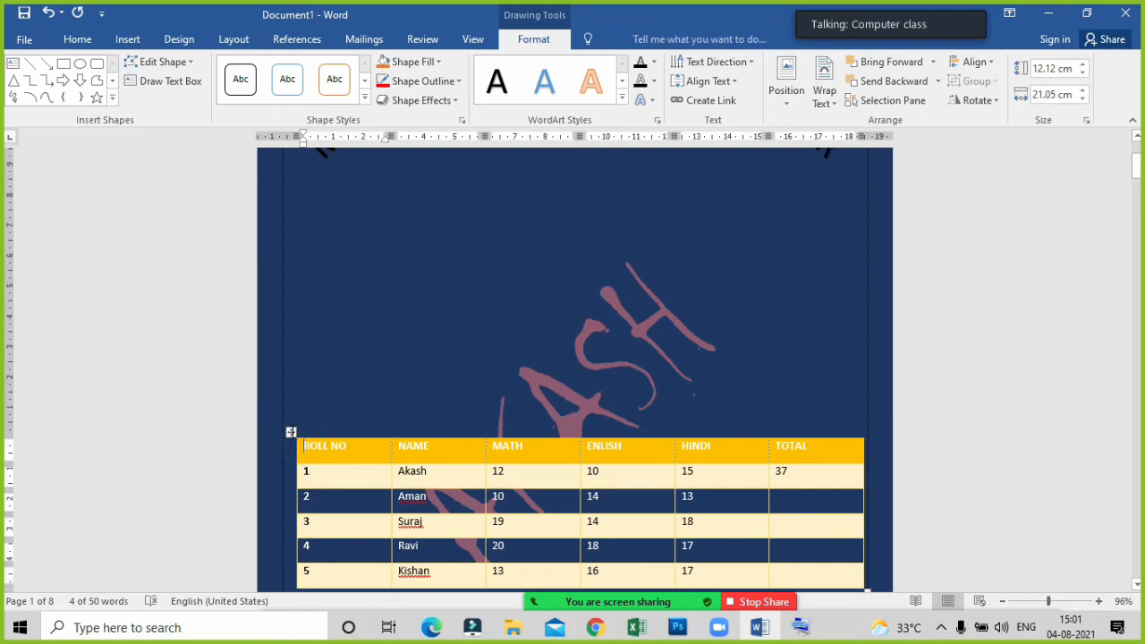
pyautogui.moveTo(291, 432); pyautogui.dragTo(297, 235)
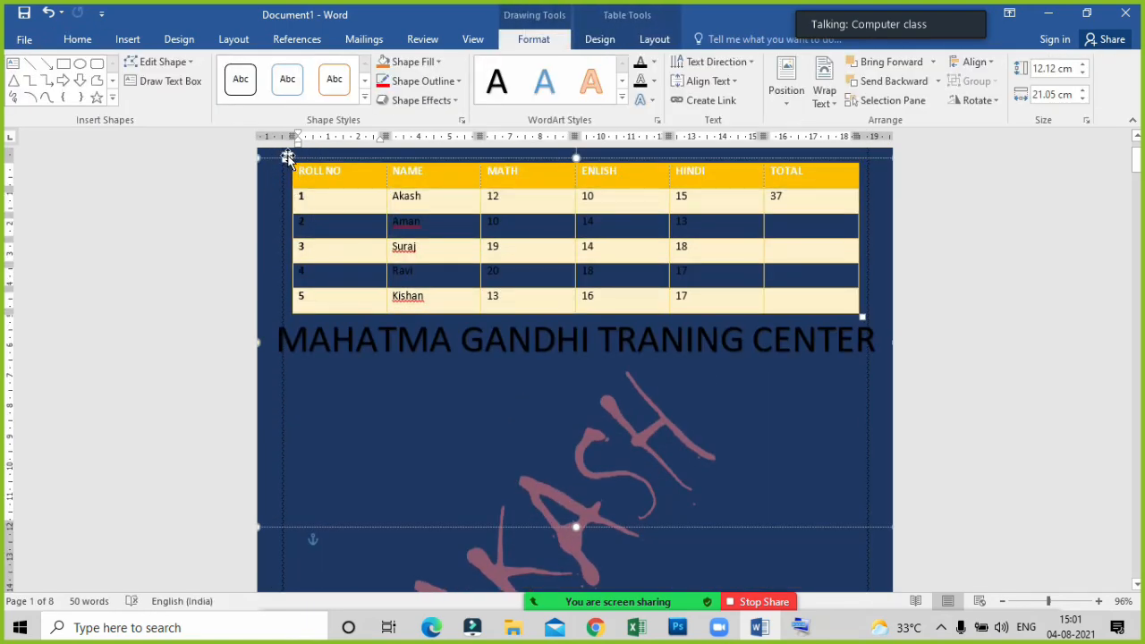
pyautogui.click(286, 157)
pyautogui.click(290, 307)
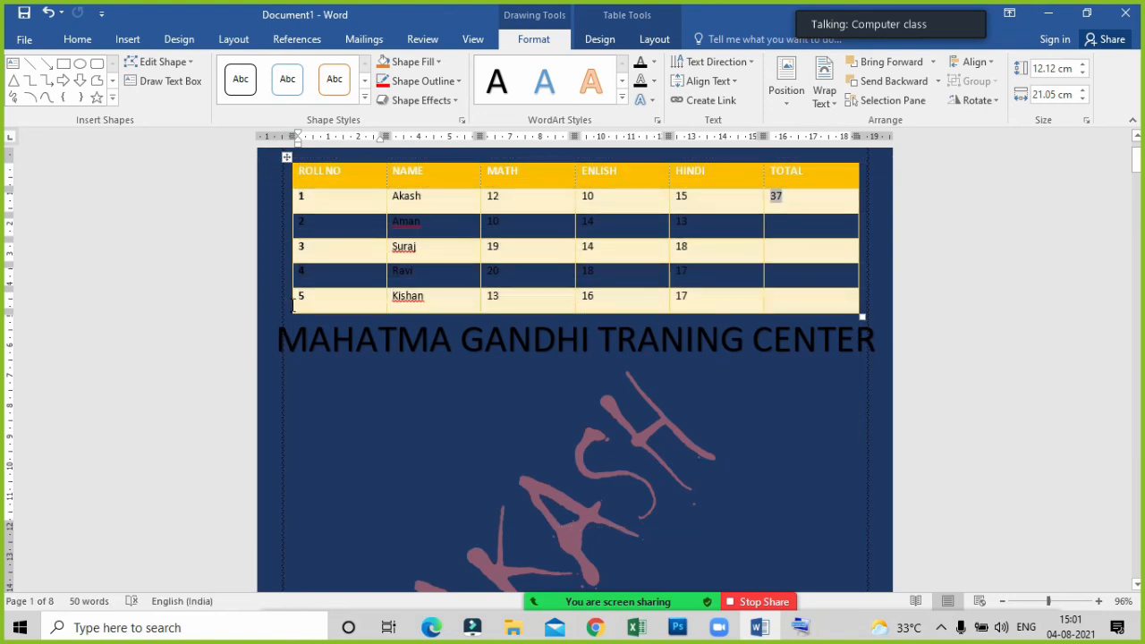
pyautogui.click(291, 170)
pyautogui.moveTo(256, 159); pyautogui.dragTo(340, 437)
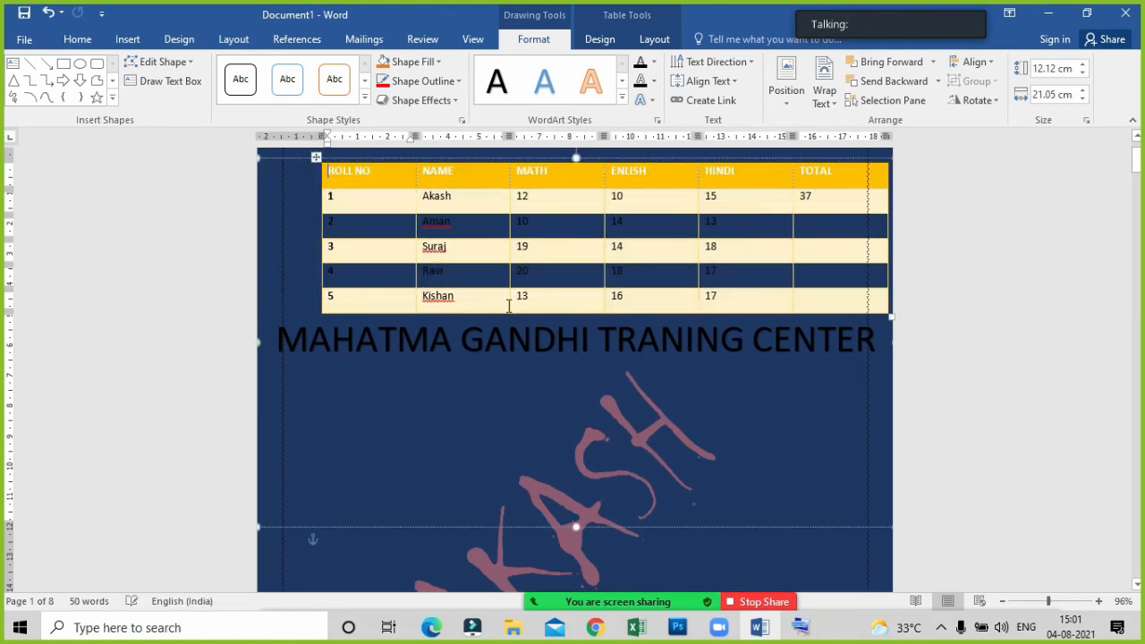
# Move the marks table out of the heading's text box and back down the page.
pyautogui.scroll(2, 544, 340)
pyautogui.click(529, 435)
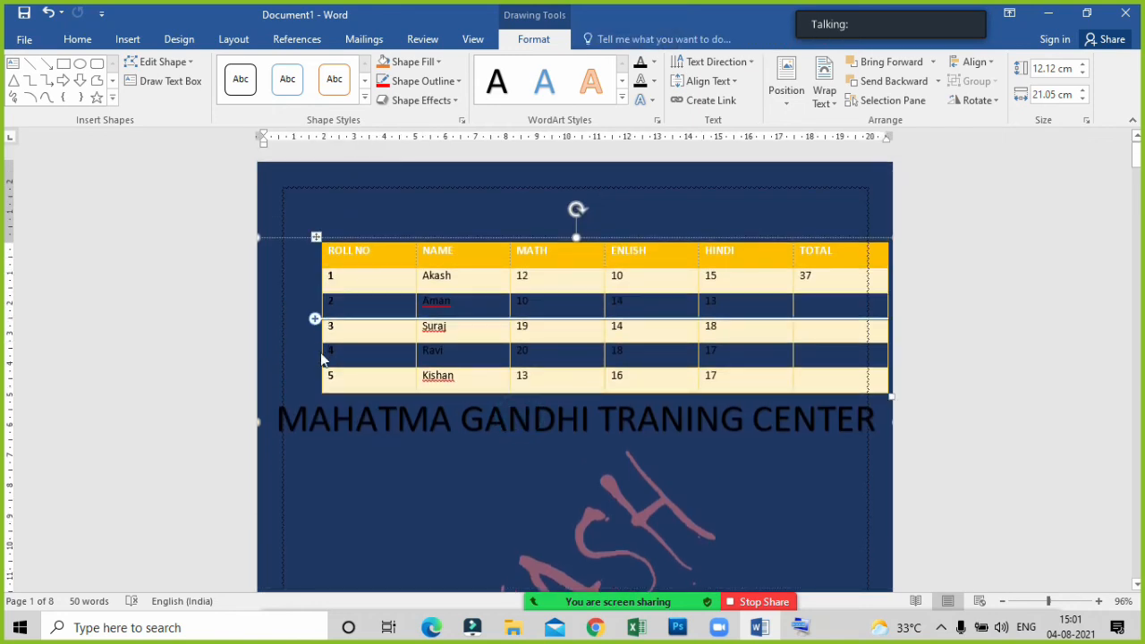
pyautogui.click(300, 237)
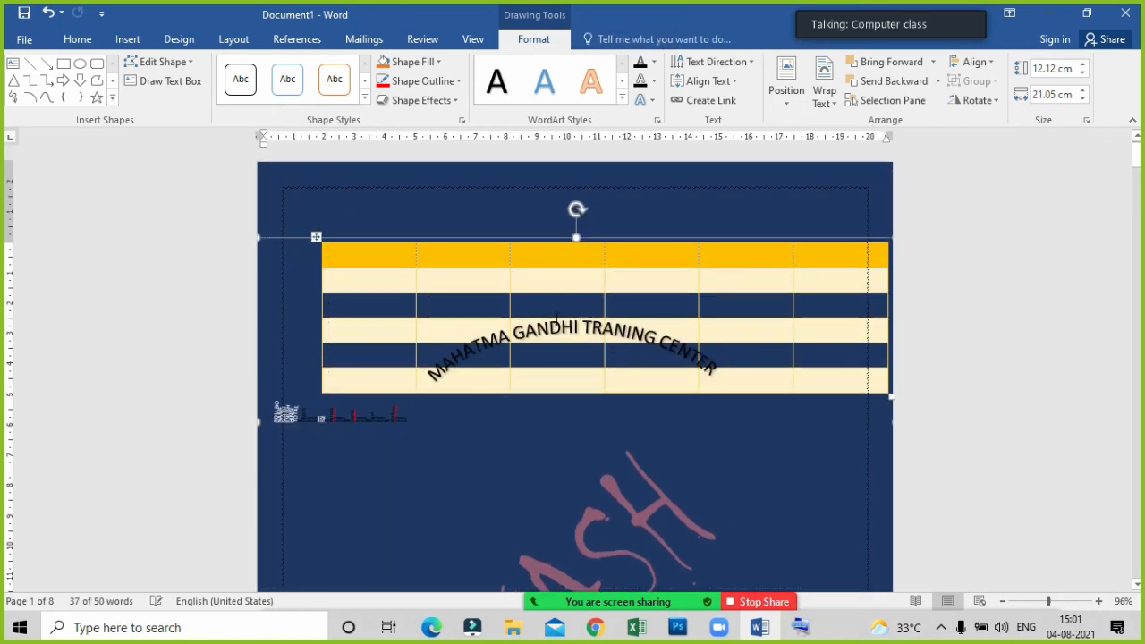
pyautogui.moveTo(334, 253); pyautogui.dragTo(415, 535)
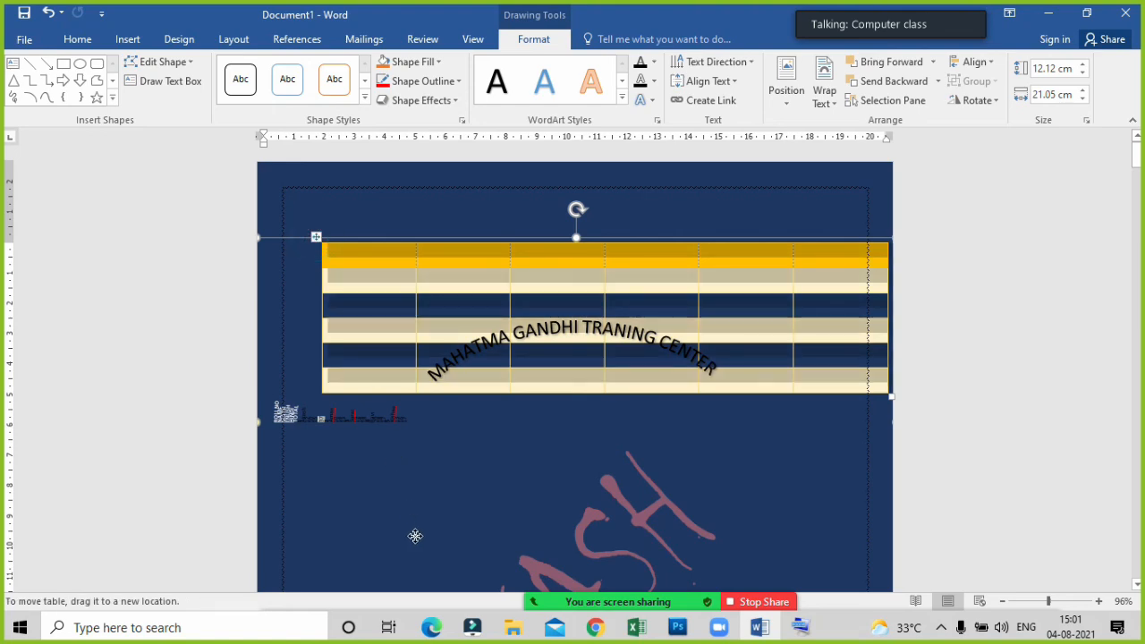
pyautogui.moveTo(424, 592); pyautogui.dragTo(424, 596)
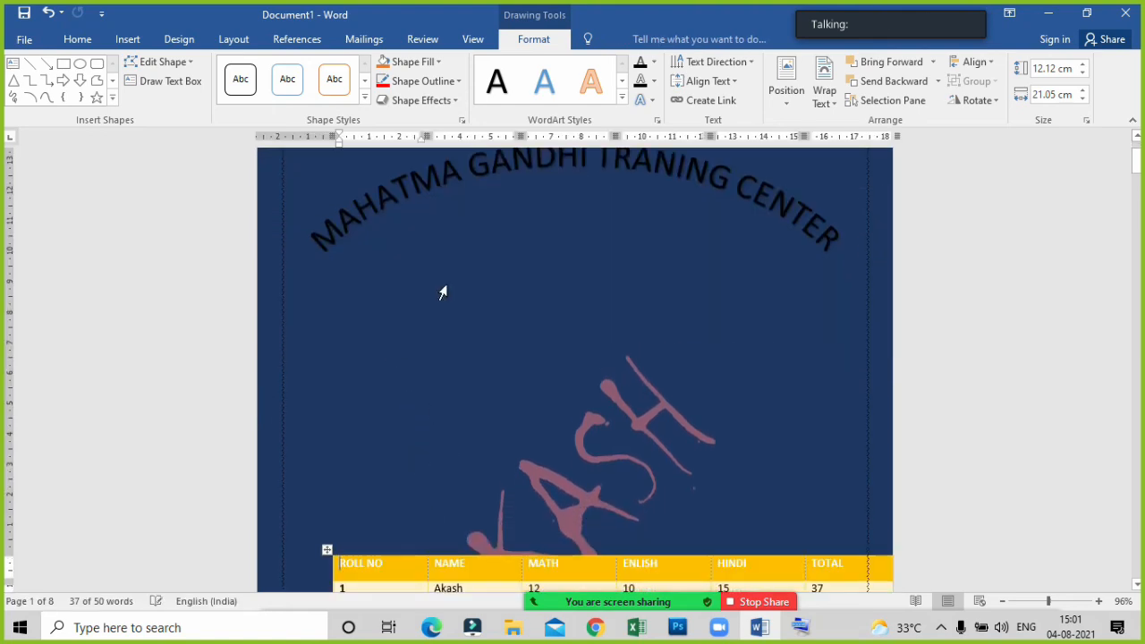
# Try to move the marks table up closer to the arched heading again, and undo the move.
pyautogui.scroll(-5, 442, 401)
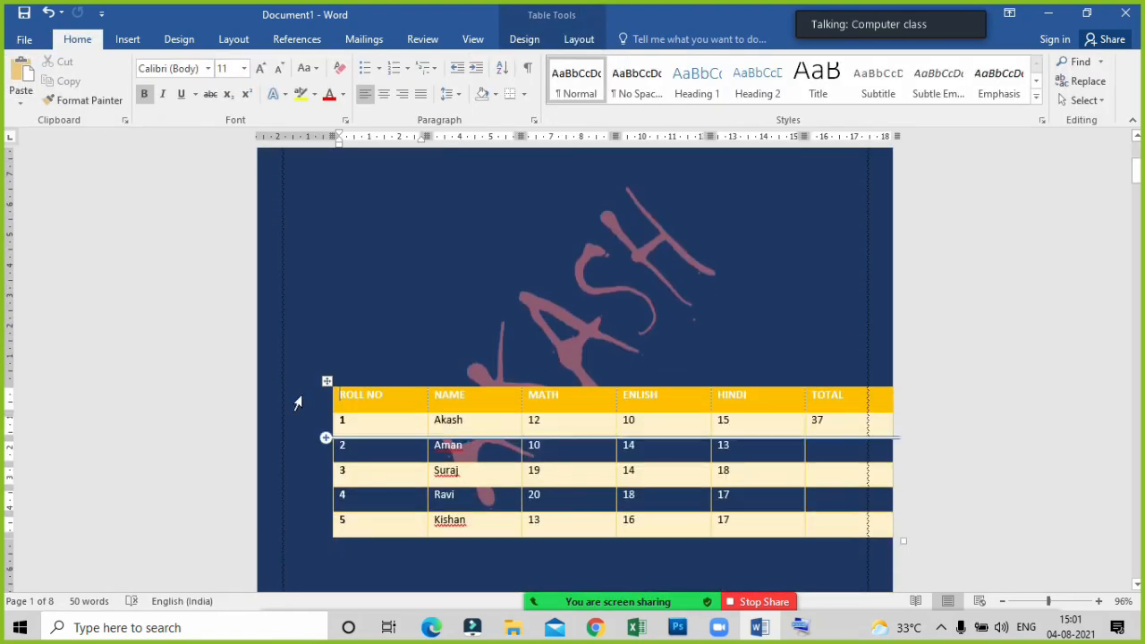
pyautogui.moveTo(325, 382); pyautogui.dragTo(288, 284)
pyautogui.scroll(3, 287, 285)
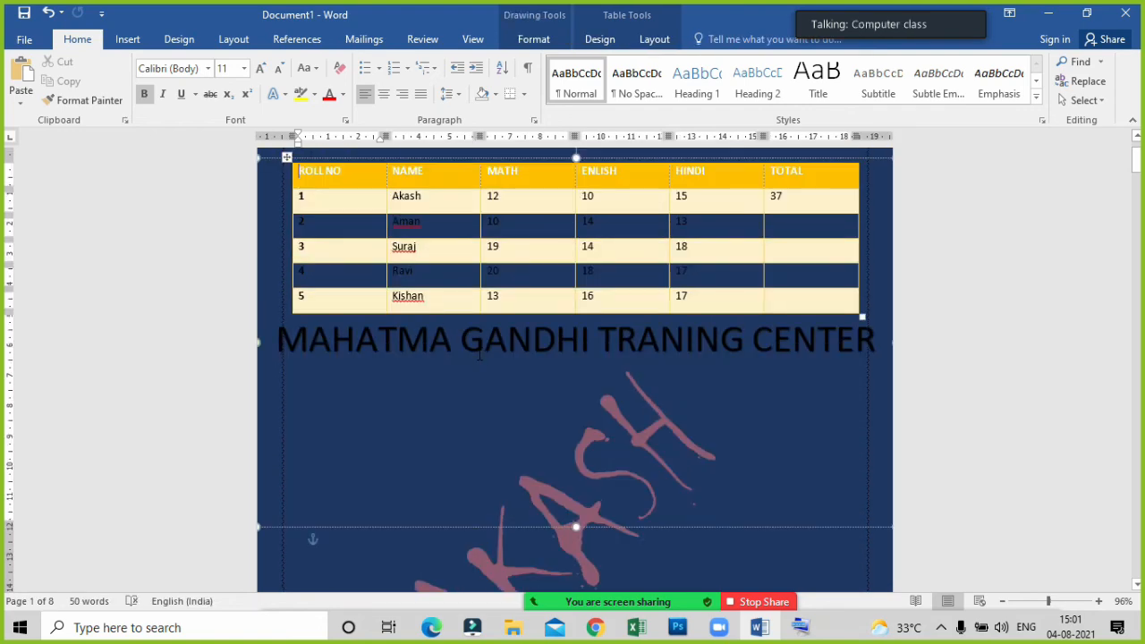
pyautogui.hotkey('ctrl', 'z')
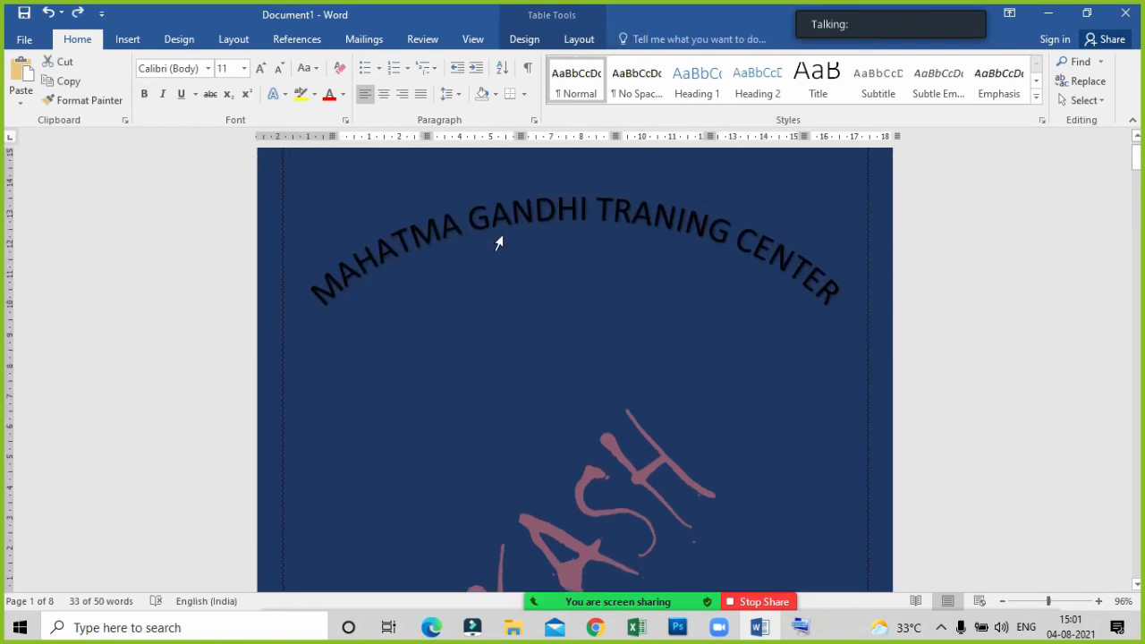
# Reapply Tight text wrapping to the arched "MAHATMA GANDHI TRANING CENTER" heading.
pyautogui.click(501, 220)
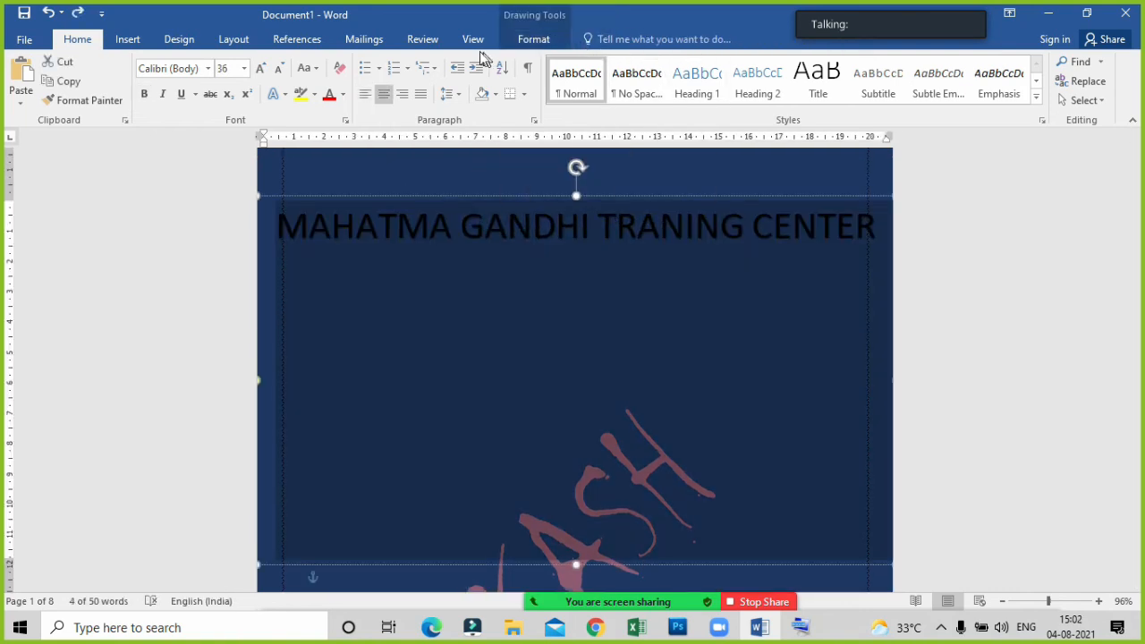
pyautogui.click(531, 41)
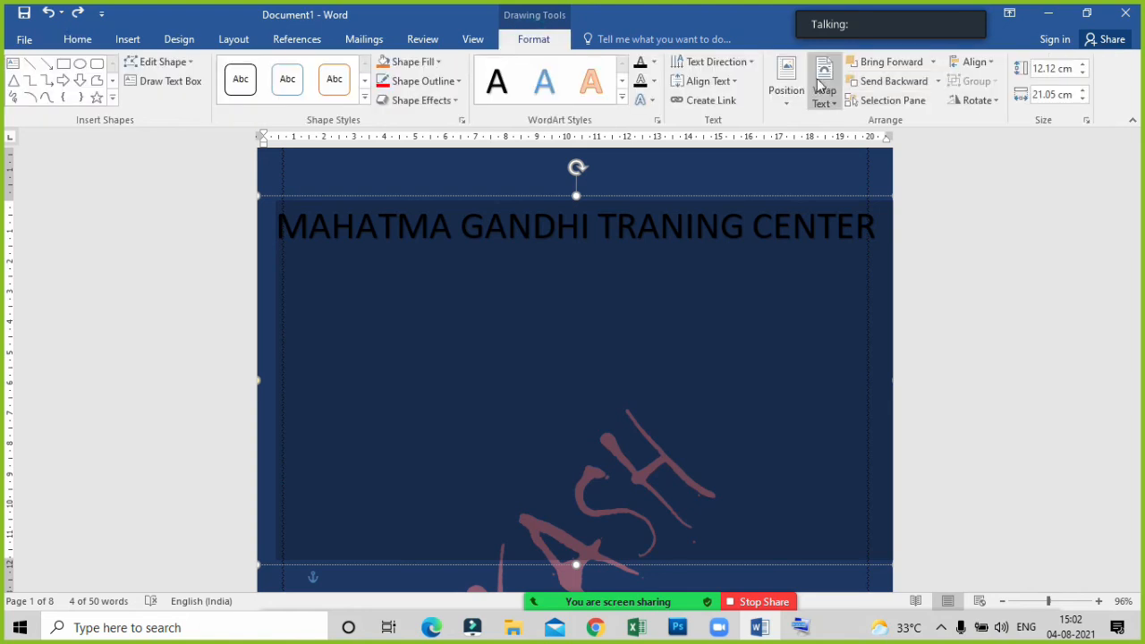
pyautogui.click(824, 98)
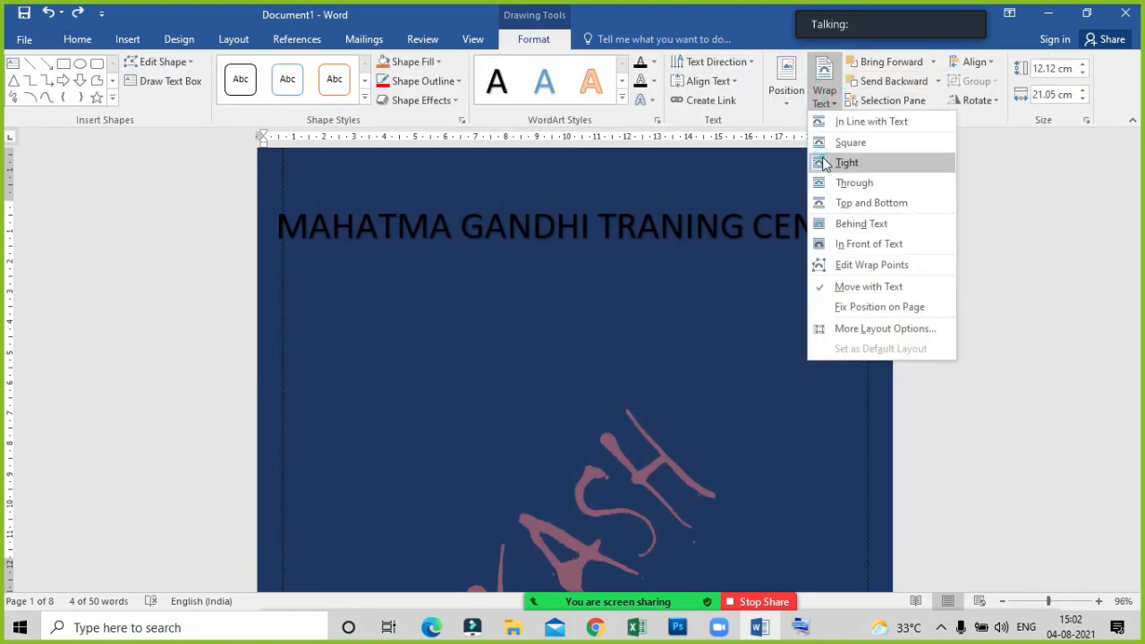
pyautogui.click(824, 162)
pyautogui.click(649, 238)
pyautogui.scroll(-2, 534, 453)
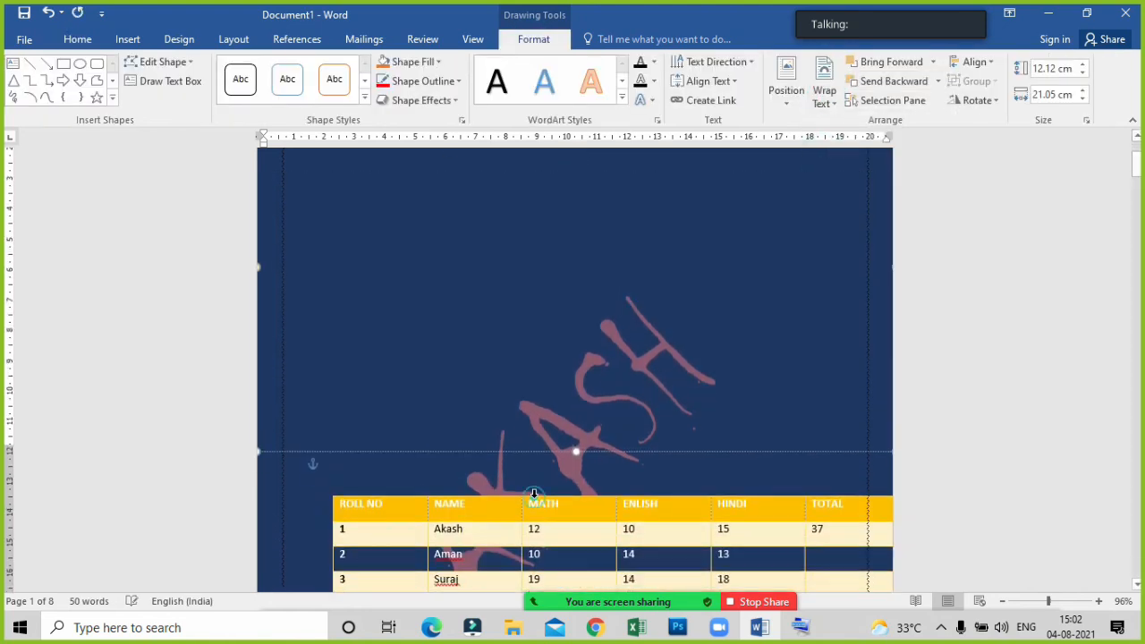
# Move the whole marks table up into the heading area on the first page.
pyautogui.click(534, 497)
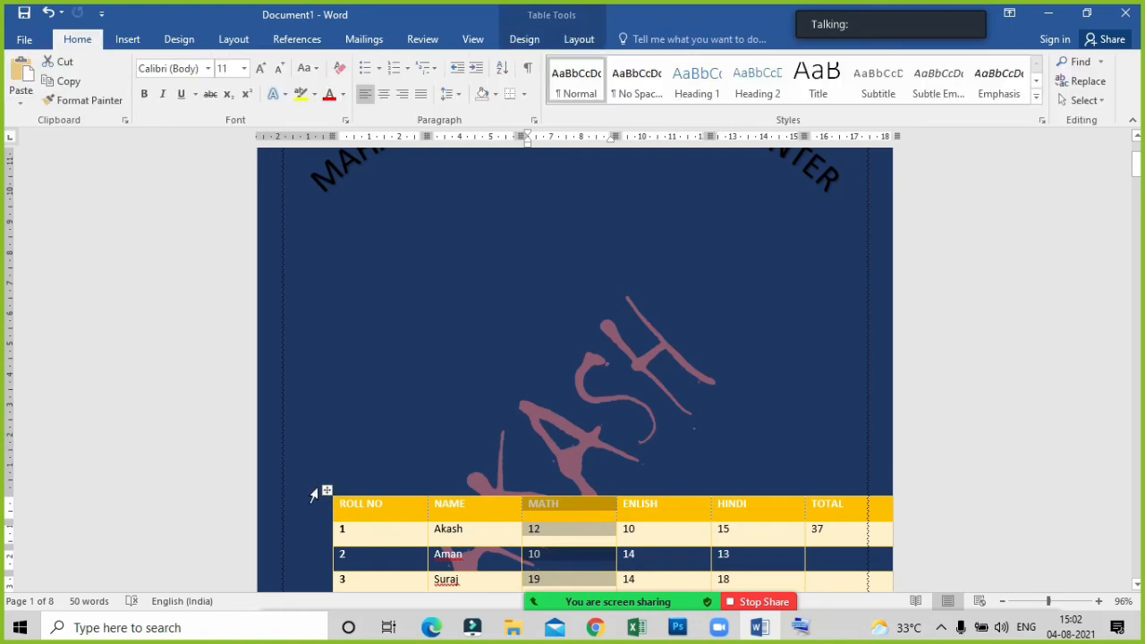
pyautogui.moveTo(326, 489); pyautogui.dragTo(283, 333)
pyautogui.click(287, 164)
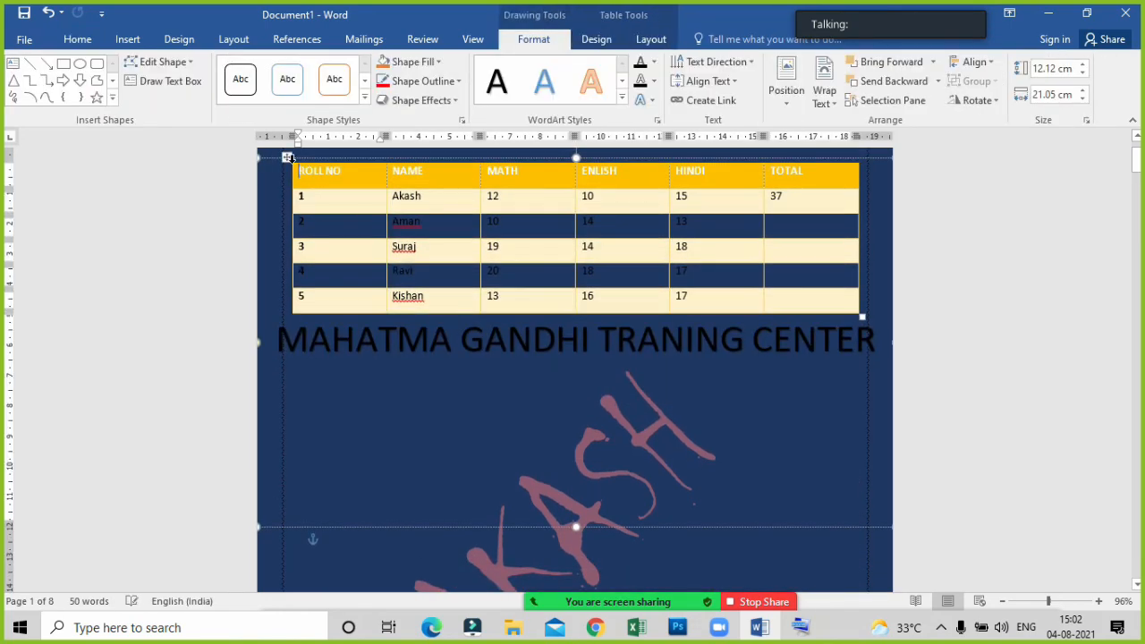
# Try to move the marks table down out of the heading's text box, and add a line above it.
pyautogui.moveTo(286, 161); pyautogui.dragTo(298, 384)
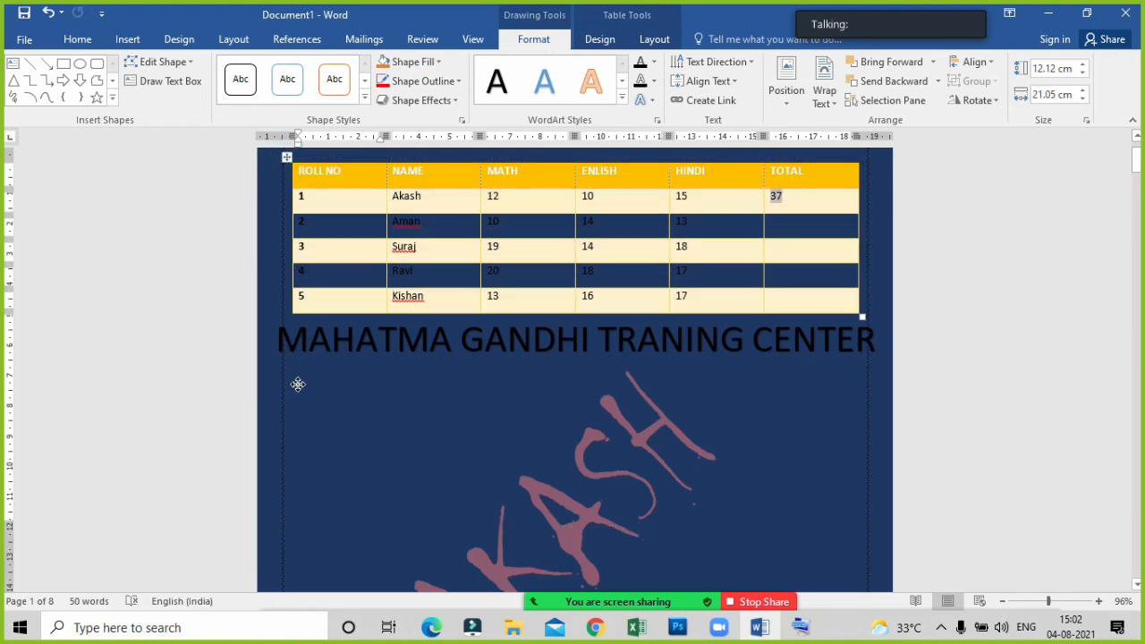
pyautogui.click(286, 157)
pyautogui.moveTo(284, 159)
pyautogui.mouseDown()
pyautogui.moveTo(288, 399)
pyautogui.moveTo(283, 379)
pyautogui.mouseUp()
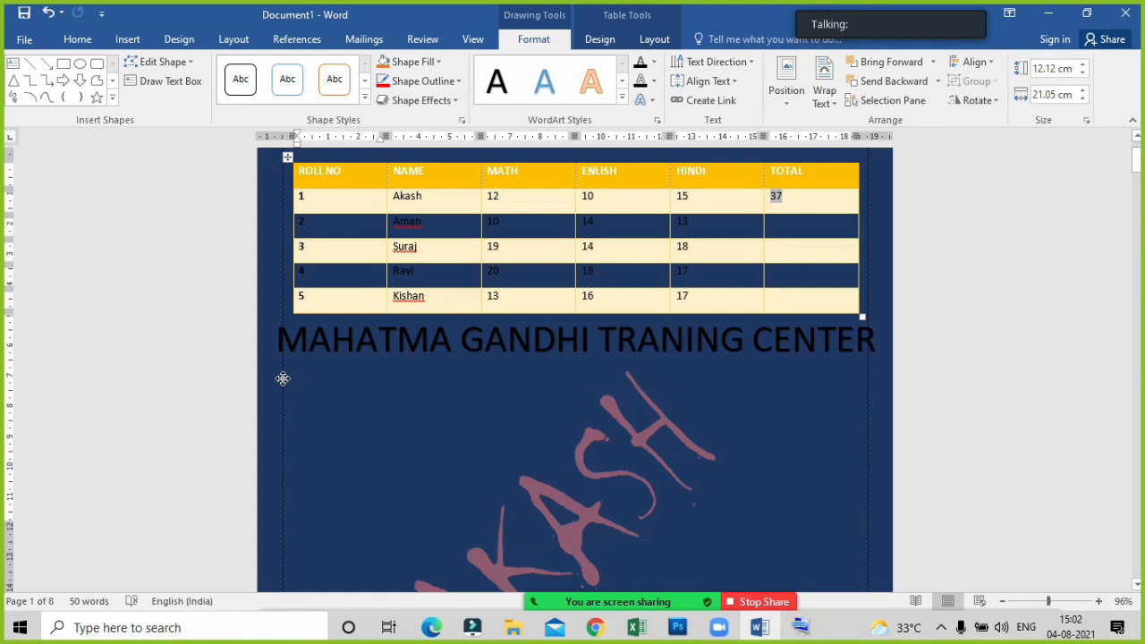
pyautogui.click(287, 157)
pyautogui.press('Return')
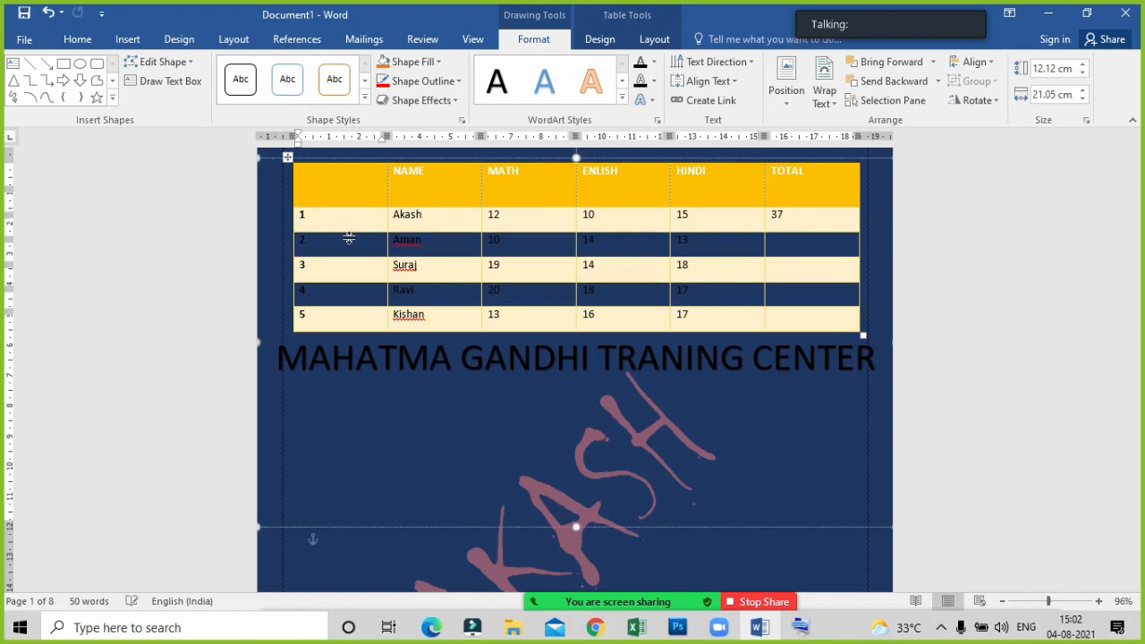
# Undo the recent edits back to before the marks table was moved into the heading's text box.
pyautogui.hotkey('ctrl', 'z')
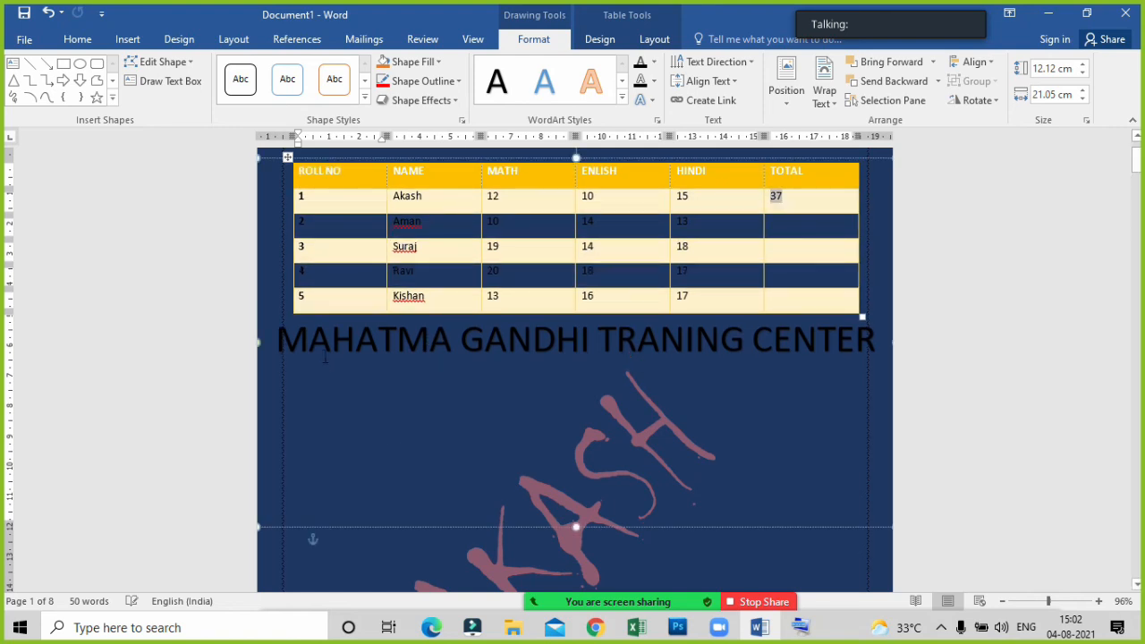
pyautogui.hotkey('ctrl', 'z')
pyautogui.hotkey('ctrl', 'z')
pyautogui.hotkey('ctrl', 'z')
pyautogui.hotkey('ctrl', 'z')
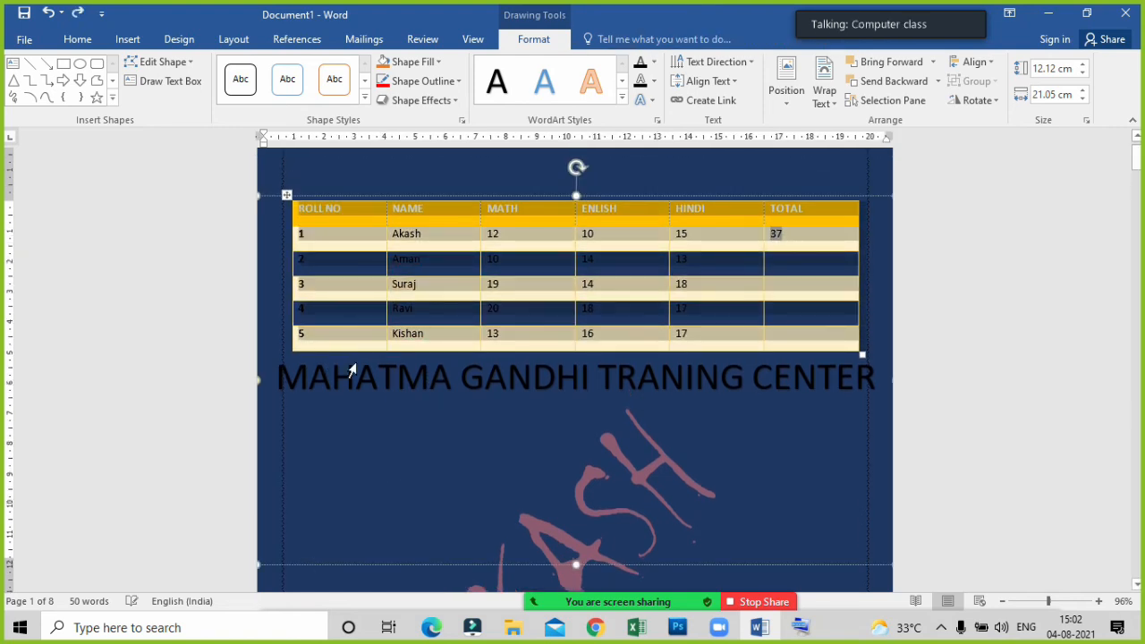
pyautogui.hotkey('ctrl', 'z')
pyautogui.hotkey('ctrl', 'z')
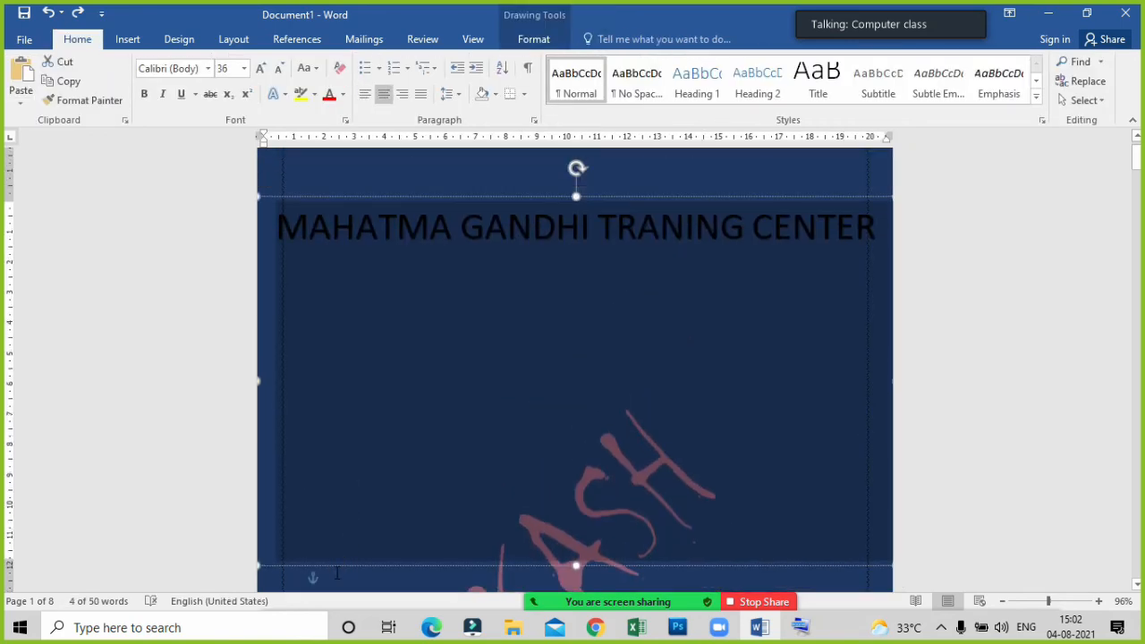
# Set the text wrapping of the "MAHATMA GANDHI TRANING CENTER" heading to In Front of Text.
pyautogui.click(337, 573)
pyautogui.click(332, 521)
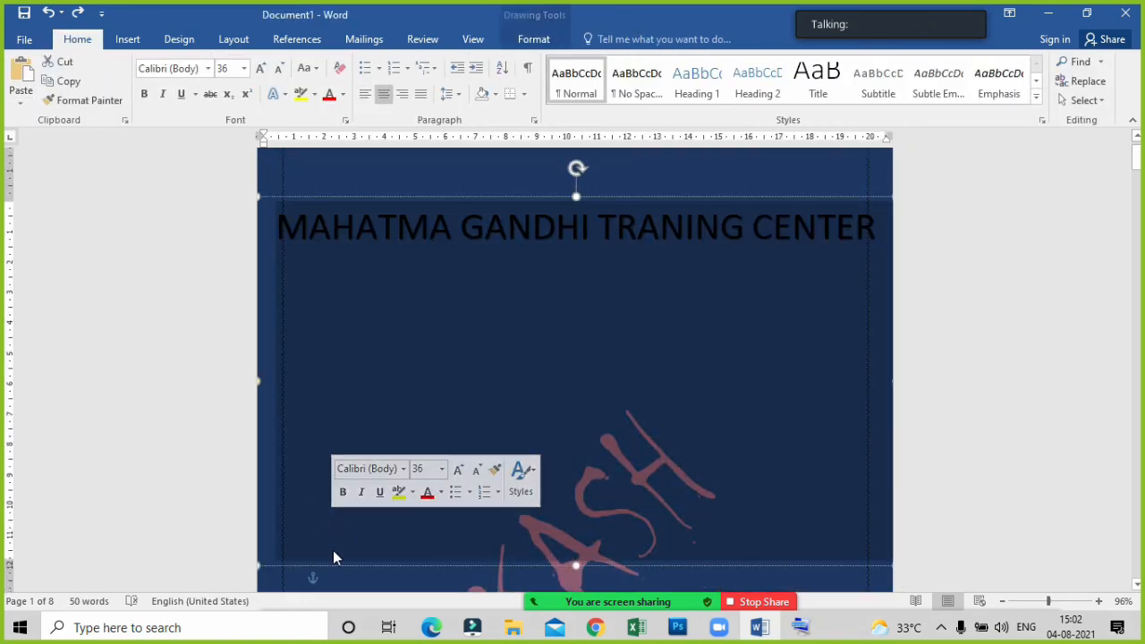
pyautogui.scroll(2, 648, 300)
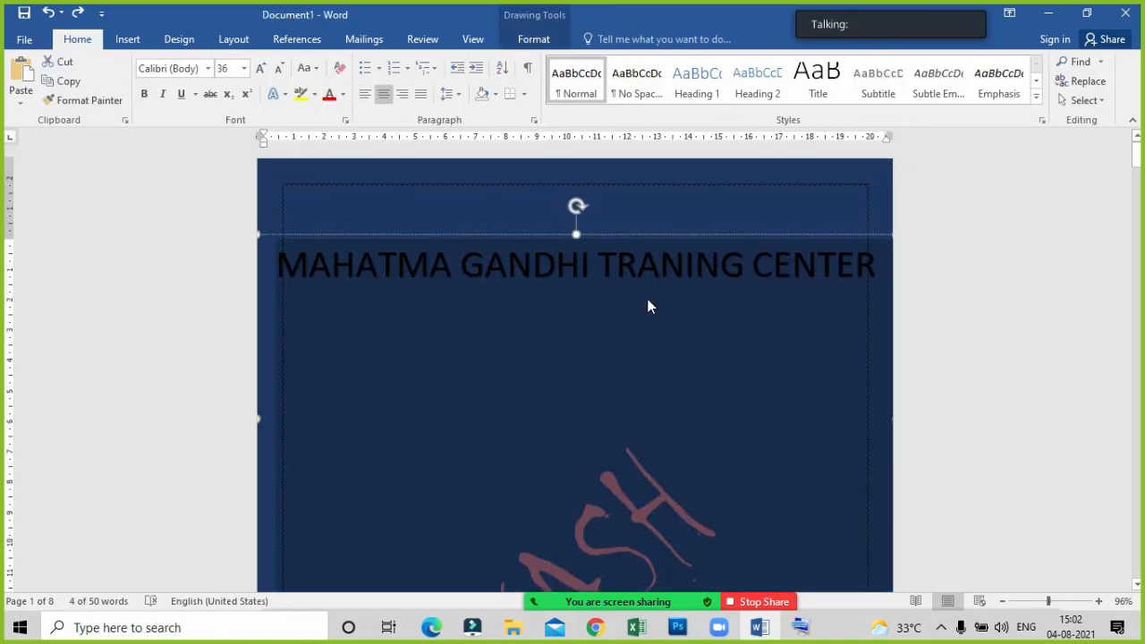
pyautogui.click(534, 38)
pyautogui.click(830, 104)
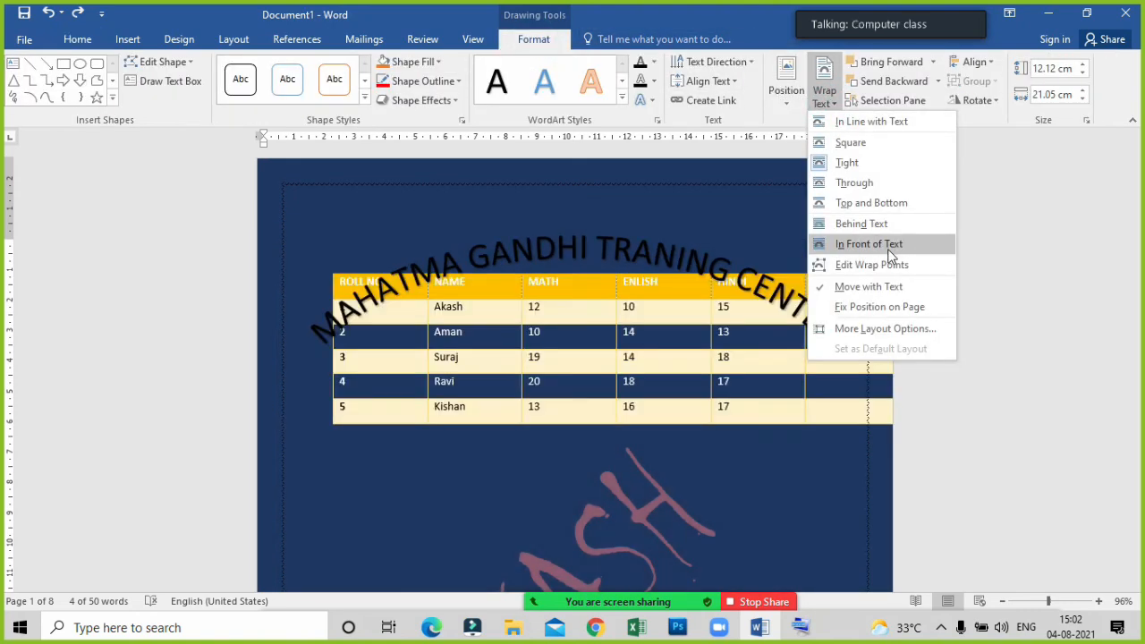
pyautogui.click(886, 245)
pyautogui.click(343, 333)
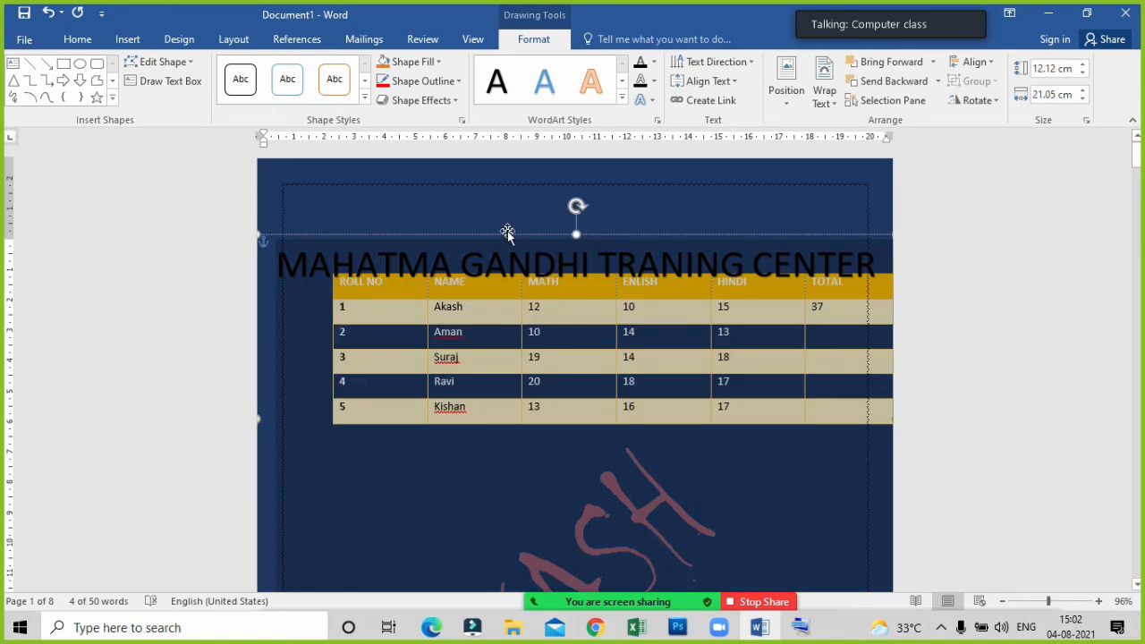
# Move the arched heading up to the upper page border.
pyautogui.moveTo(524, 237); pyautogui.dragTo(519, 185)
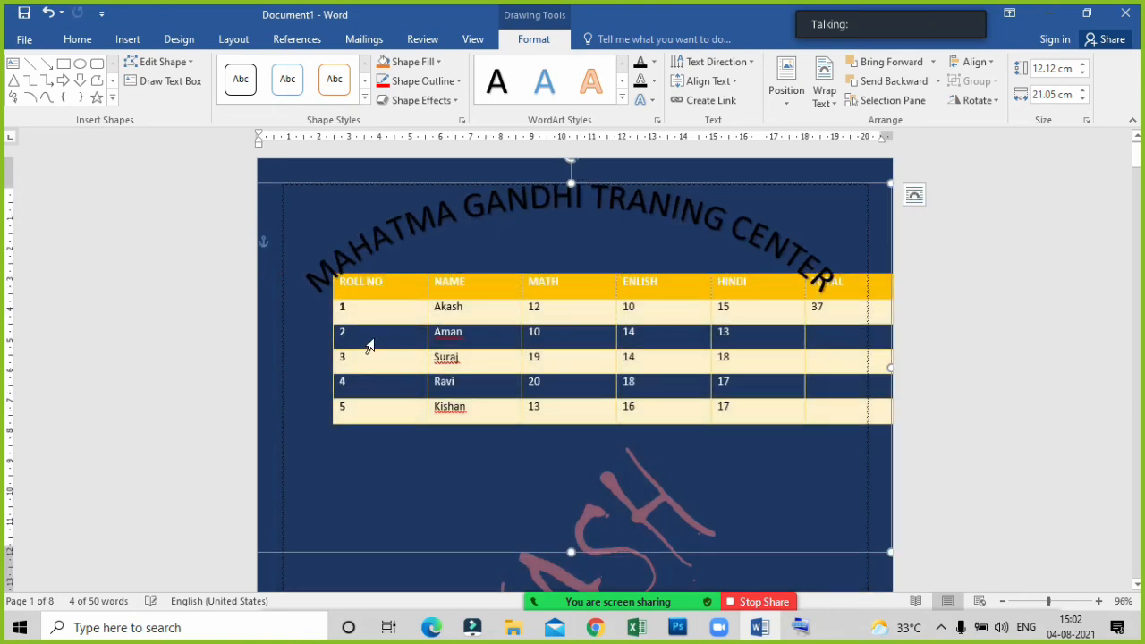
pyautogui.click(887, 280)
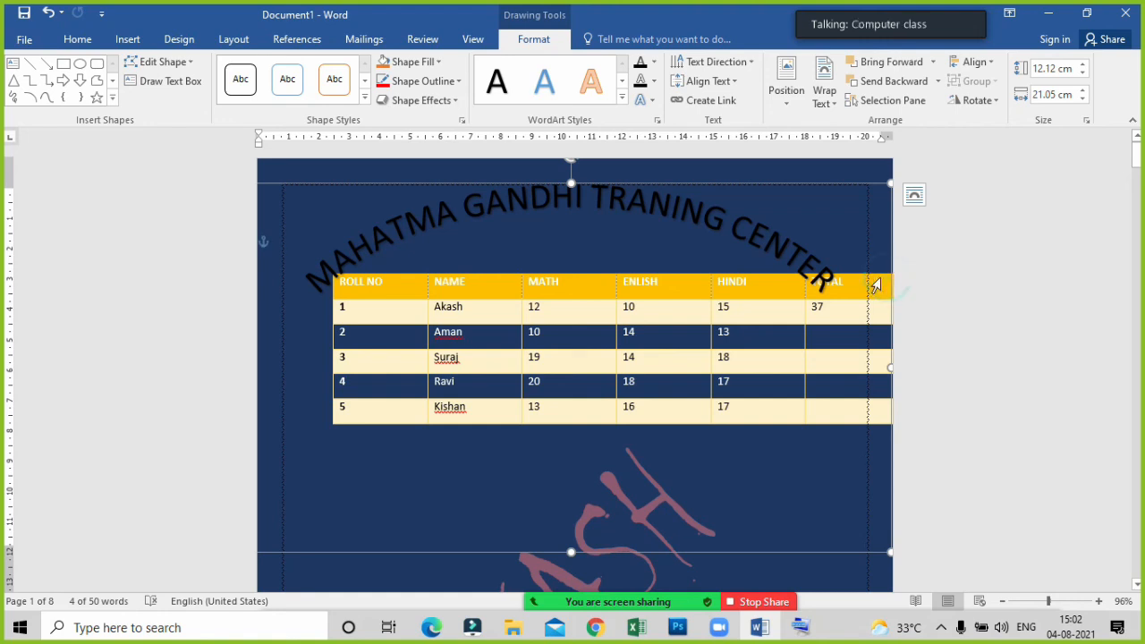
pyautogui.click(880, 277)
pyautogui.click(747, 184)
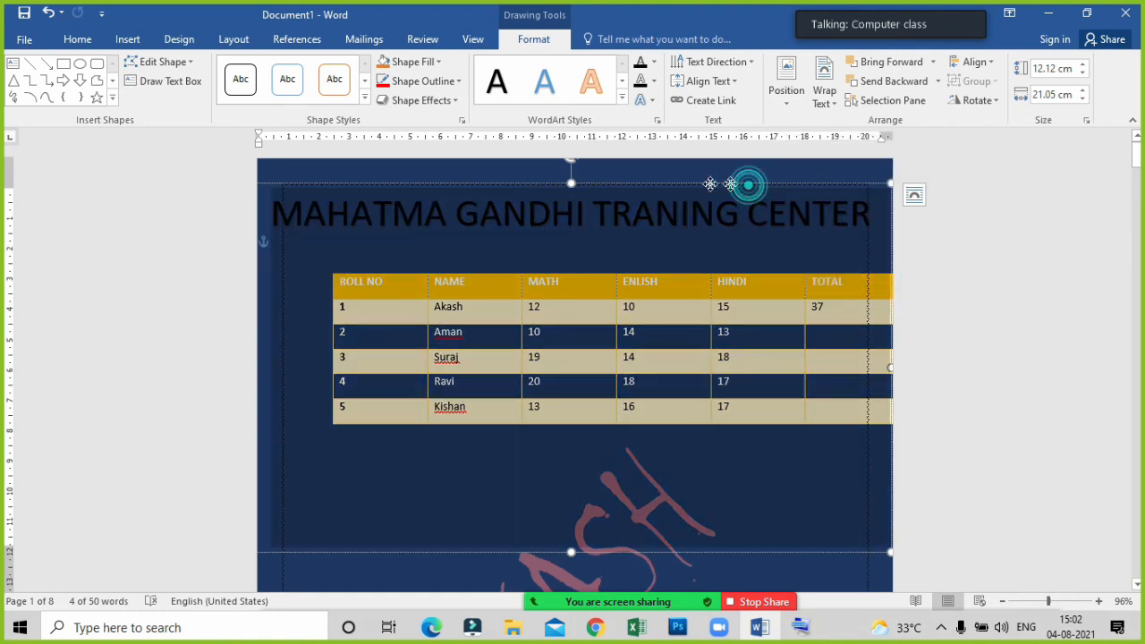
# Shift the arched heading off the page's left edge and move the marks table lower on the page.
pyautogui.moveTo(509, 235); pyautogui.dragTo(178, 239)
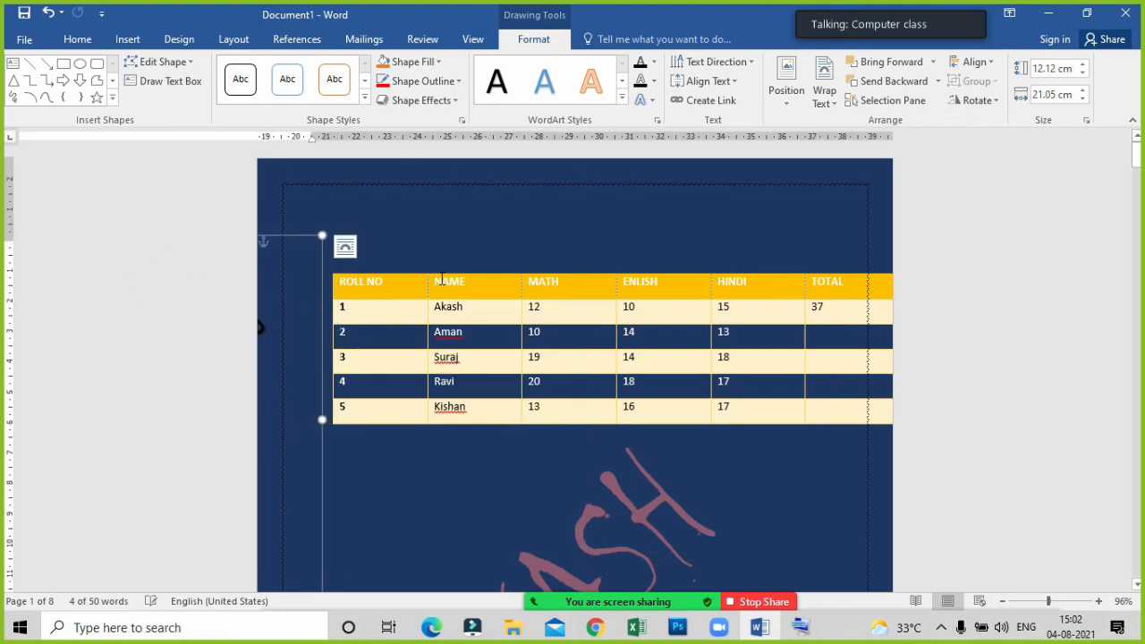
pyautogui.click(326, 267)
pyautogui.moveTo(326, 268); pyautogui.dragTo(295, 423)
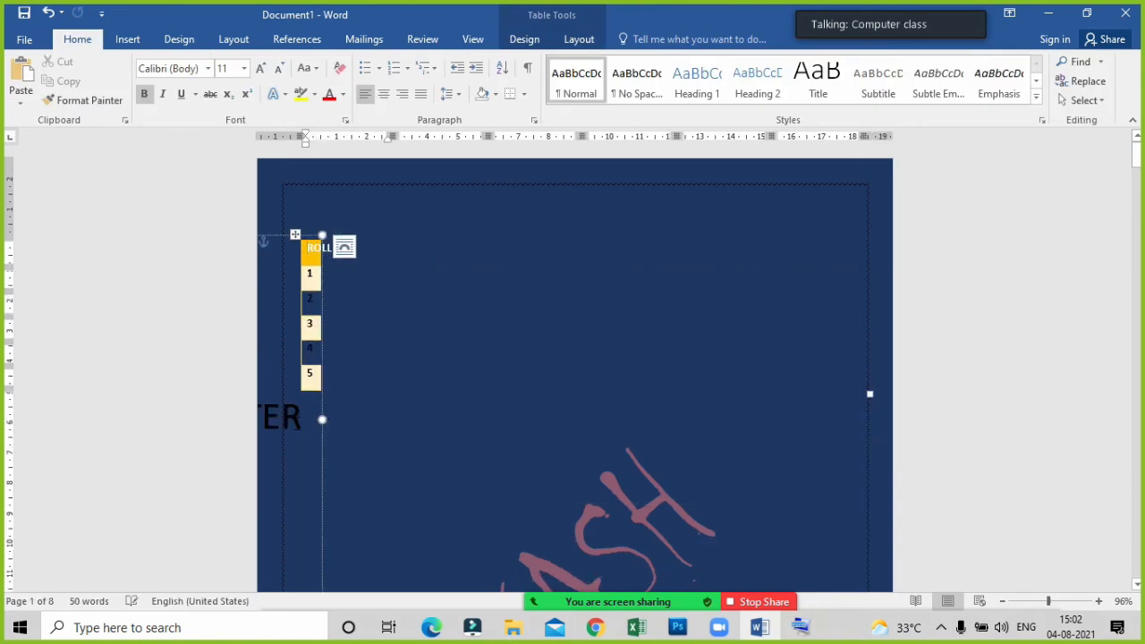
pyautogui.moveTo(295, 234)
pyautogui.mouseDown()
pyautogui.moveTo(403, 238)
pyautogui.moveTo(486, 430)
pyautogui.moveTo(454, 438)
pyautogui.mouseUp()
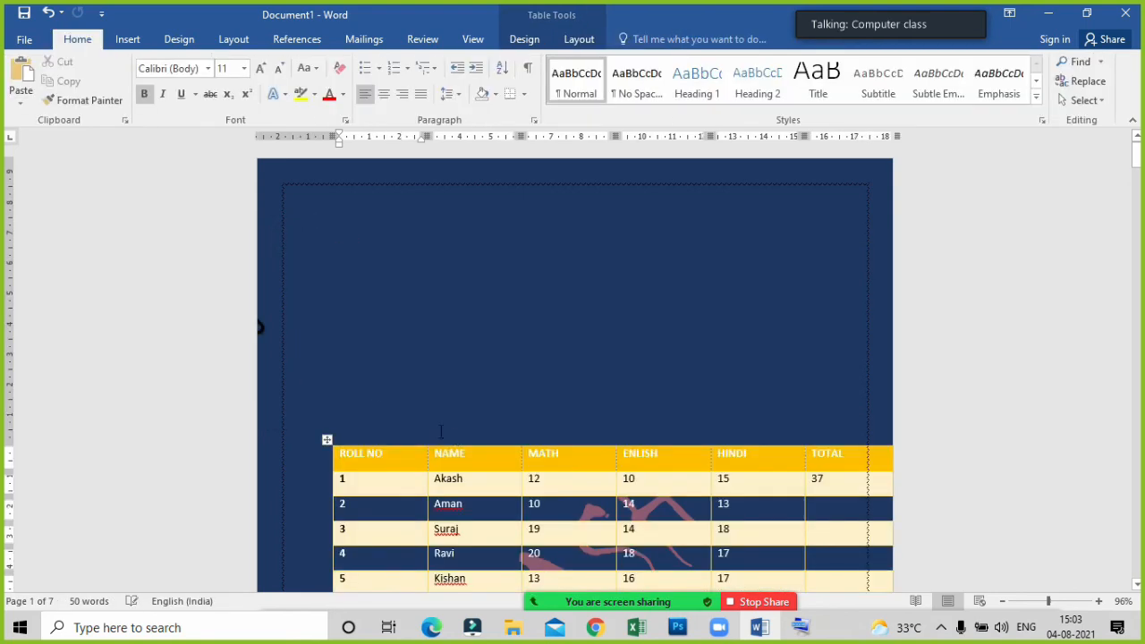
# Move the arched heading back onto the page so it sits centred above the marks table.
pyautogui.click(258, 328)
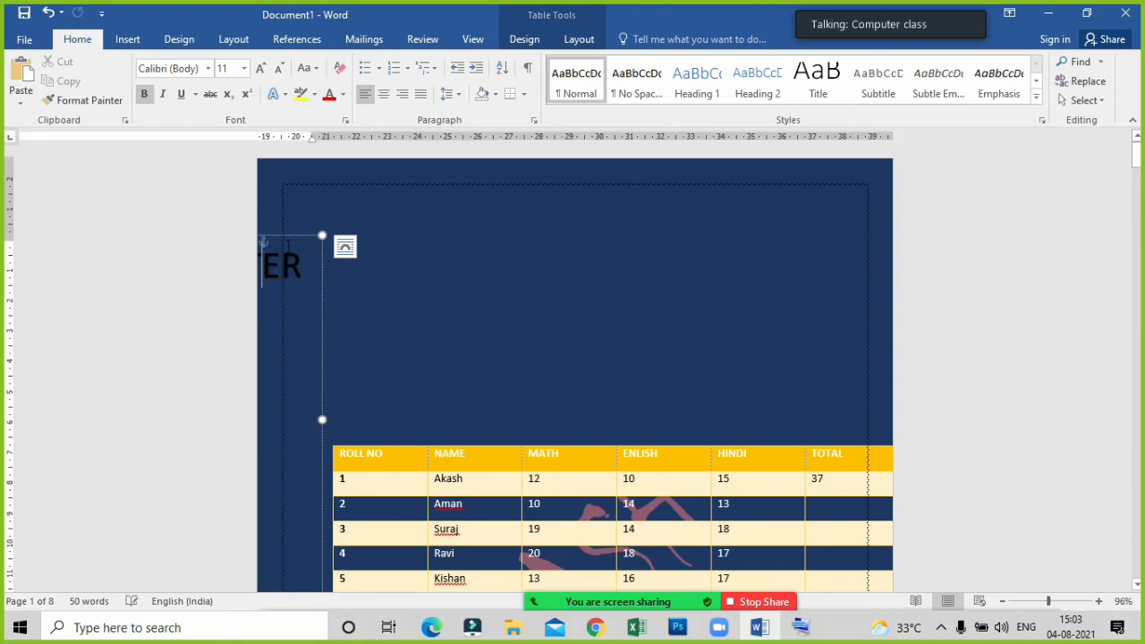
pyautogui.moveTo(286, 239); pyautogui.dragTo(850, 232)
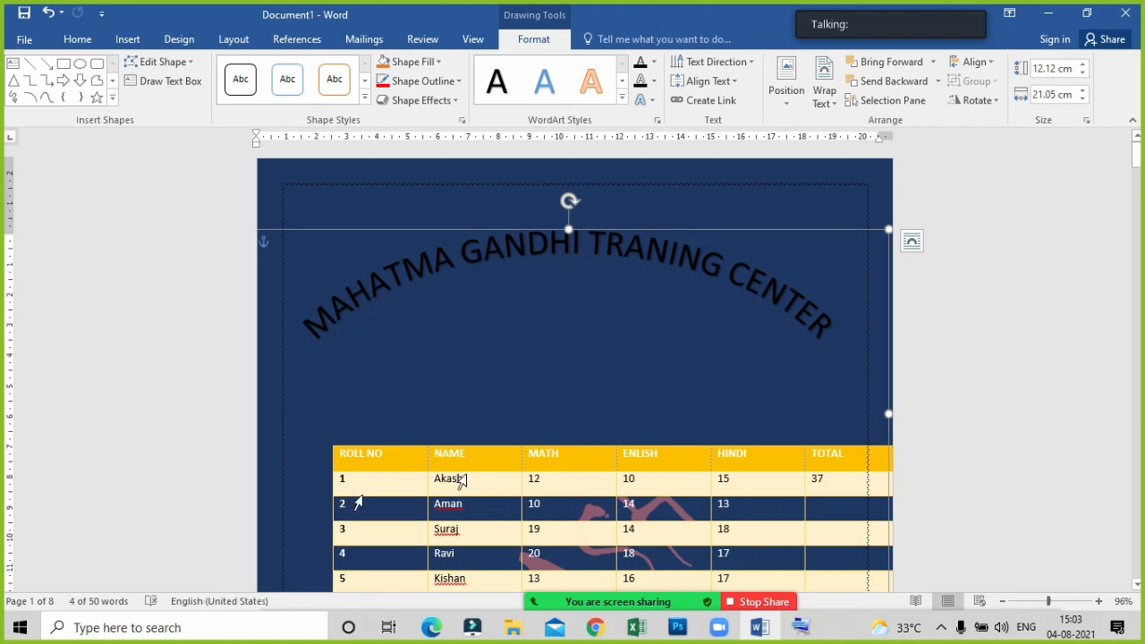
pyautogui.scroll(-3, 623, 399)
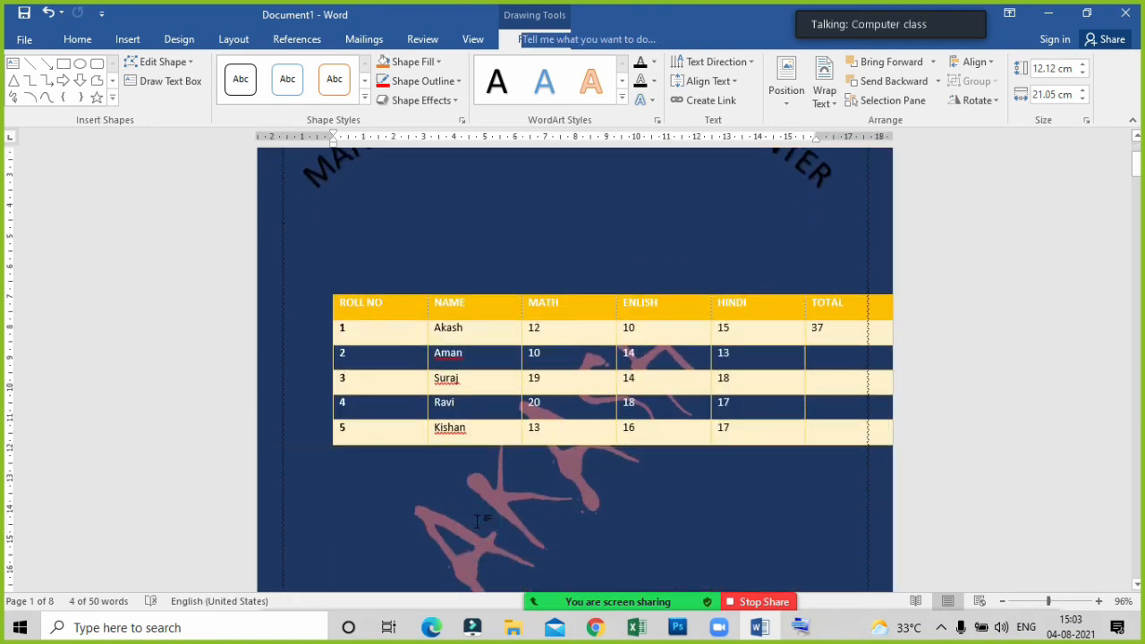
pyautogui.click(477, 521)
pyautogui.scroll(2, 474, 525)
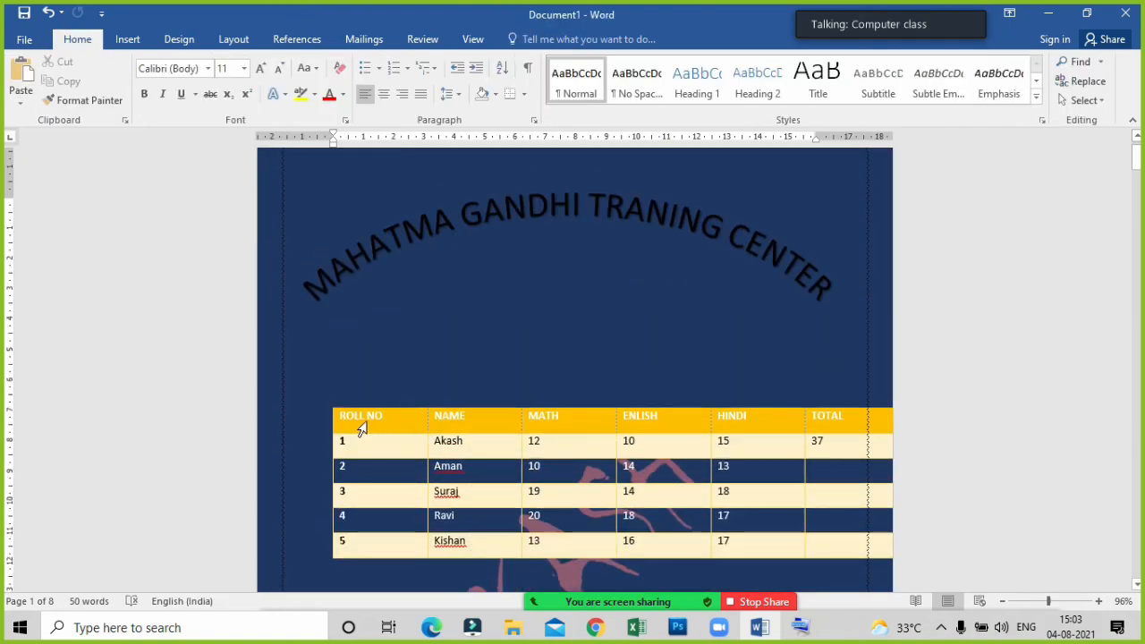
# Try shifting the arched heading off the page's left edge again to clear space around the marks table.
pyautogui.click(394, 249)
pyautogui.click(407, 232)
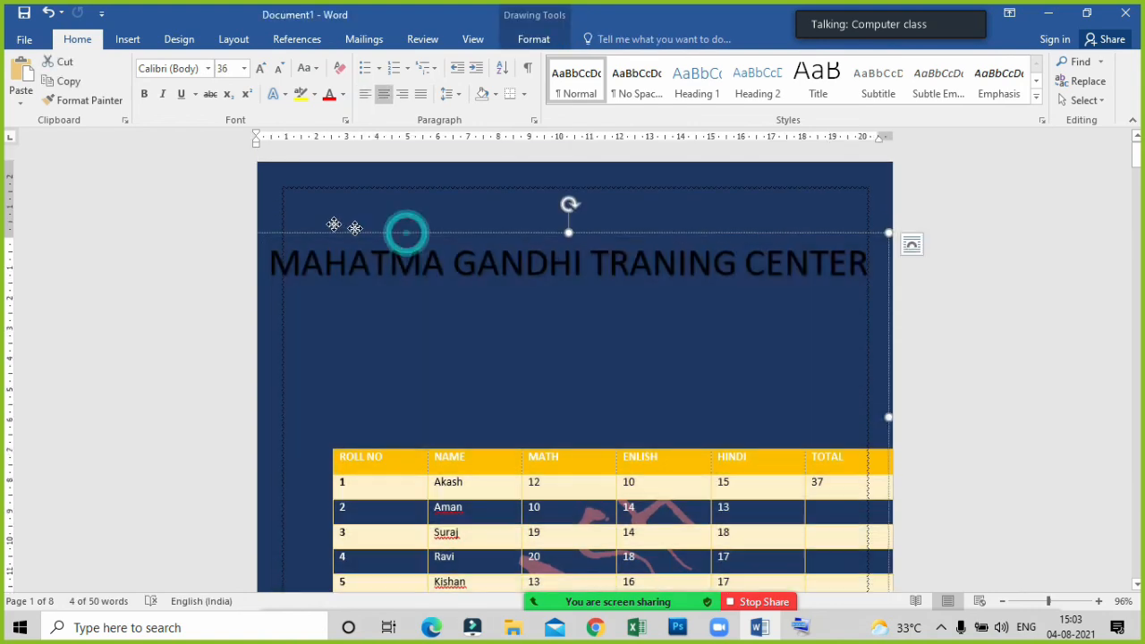
pyautogui.moveTo(334, 224); pyautogui.dragTo(133, 205)
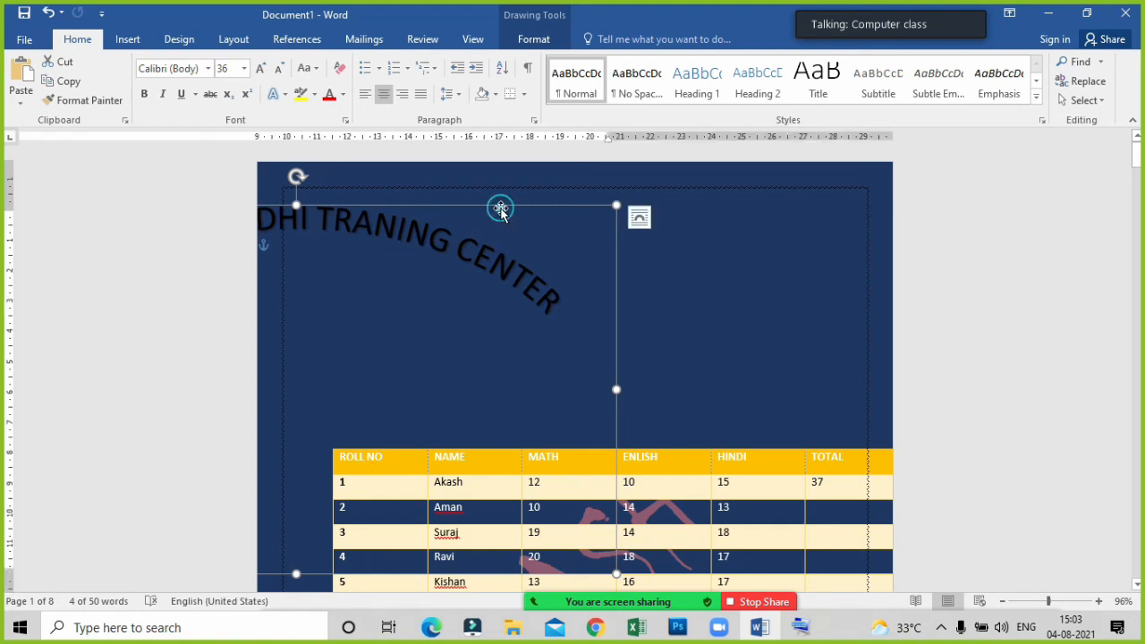
pyautogui.moveTo(500, 210); pyautogui.dragTo(199, 205)
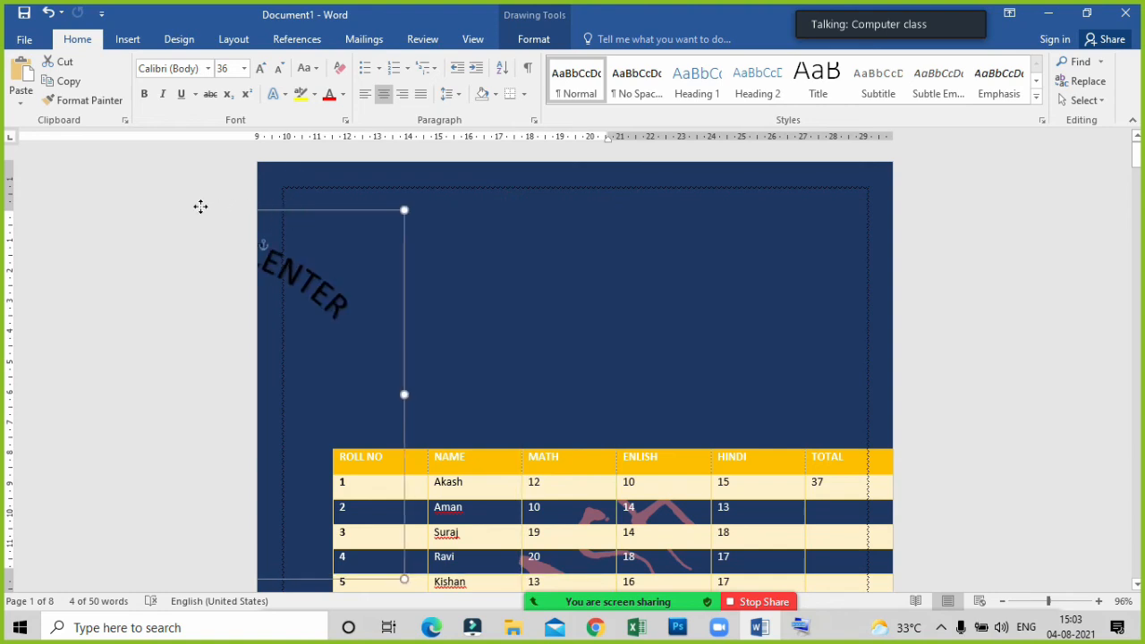
# Try to move the marks table left so that it fits inside the page border.
pyautogui.click(358, 447)
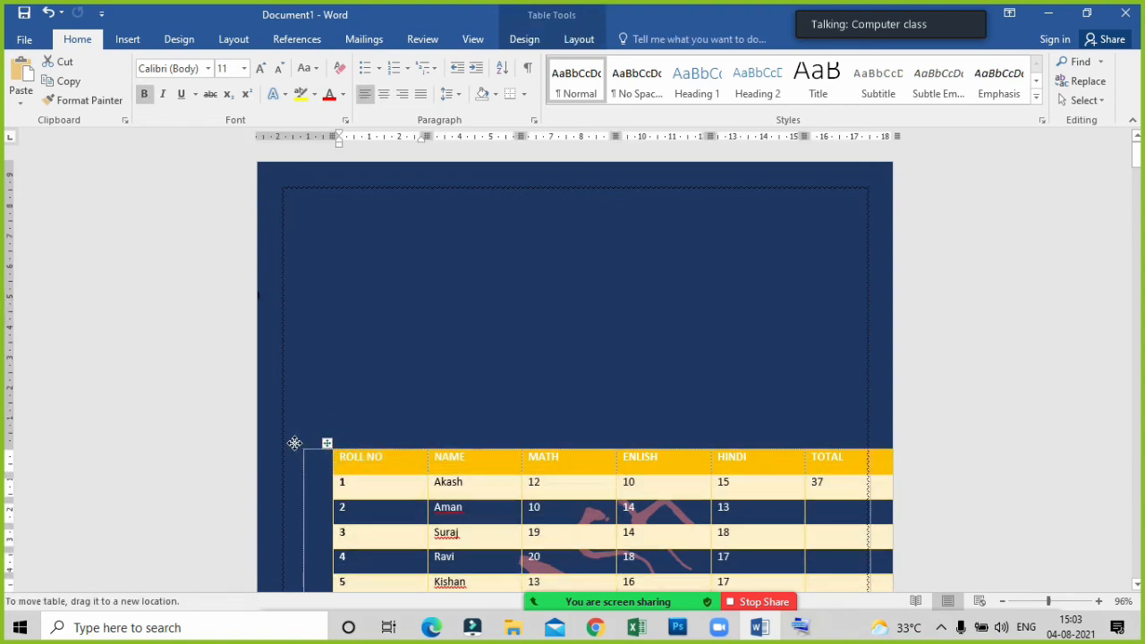
pyautogui.moveTo(294, 443); pyautogui.dragTo(288, 441)
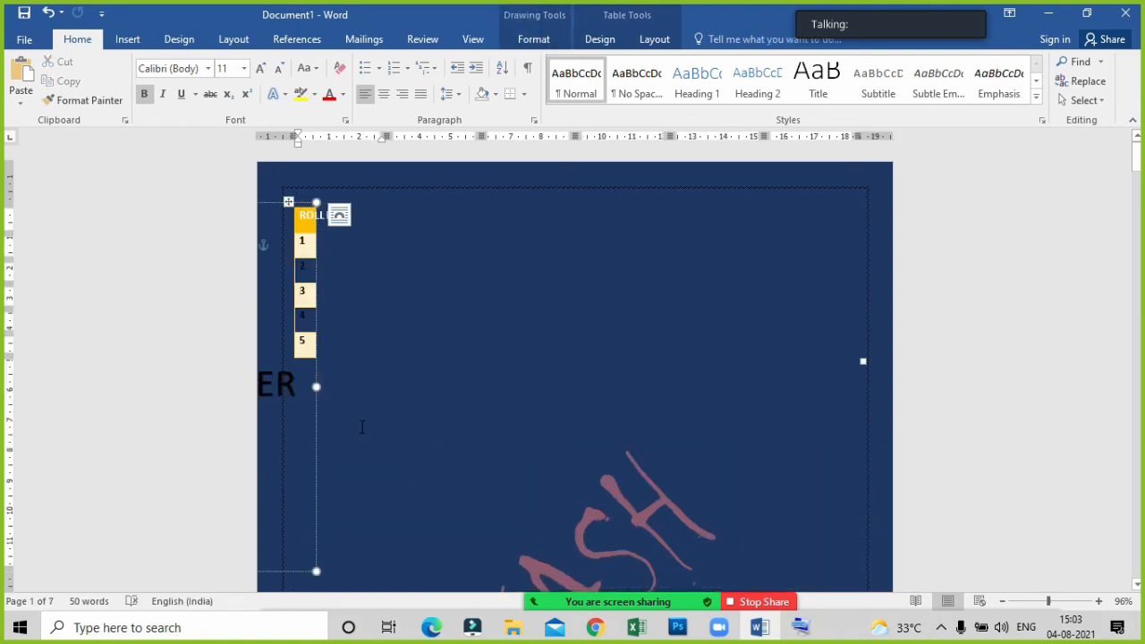
pyautogui.hotkey('ctrl', 'z')
pyautogui.scroll(-3, 402, 460)
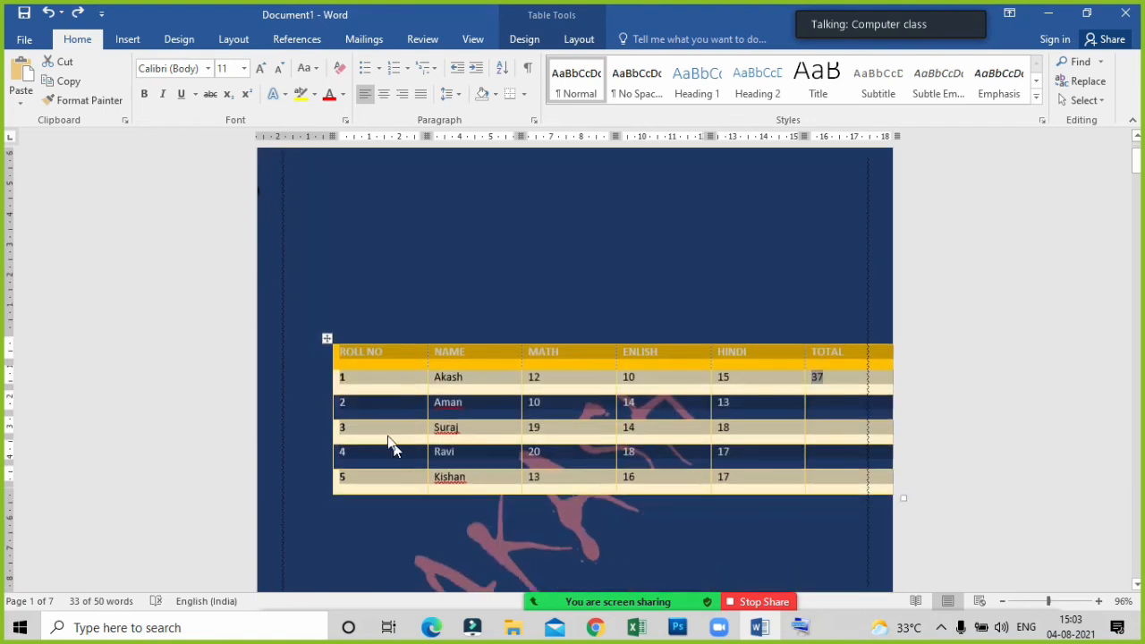
pyautogui.moveTo(324, 332); pyautogui.dragTo(288, 398)
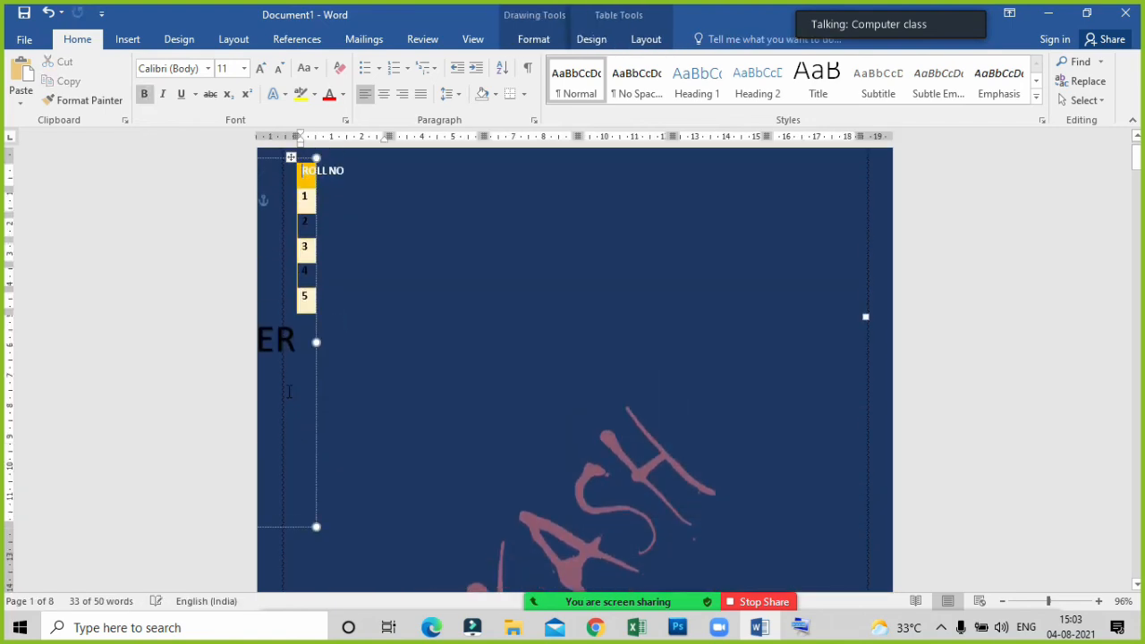
pyautogui.scroll(2, 313, 268)
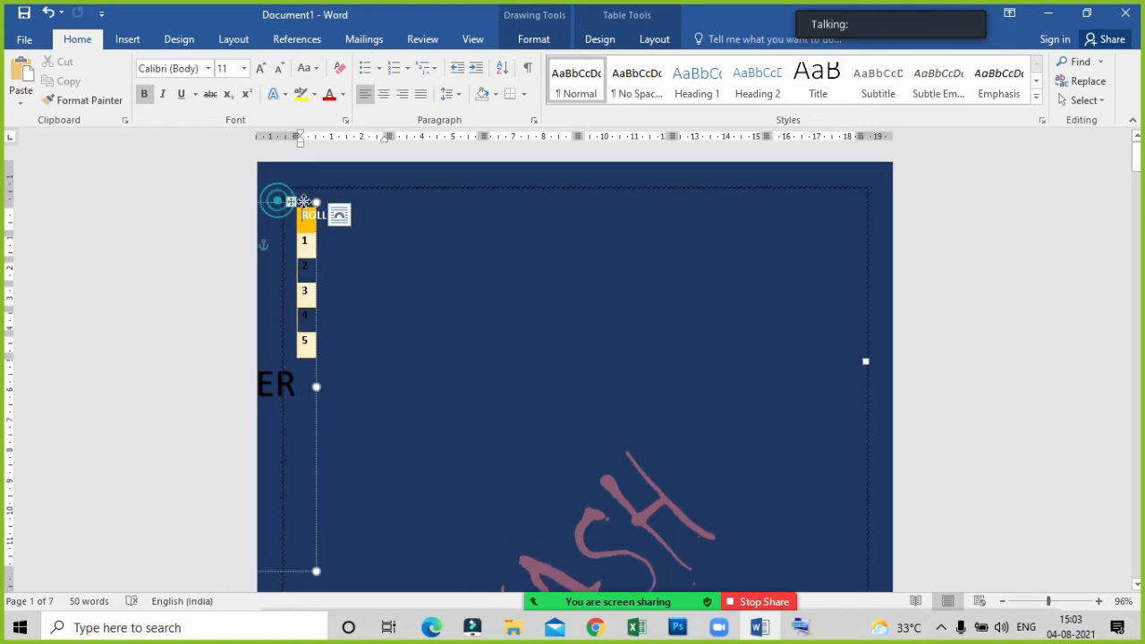
pyautogui.moveTo(277, 202); pyautogui.dragTo(467, 406)
pyautogui.scroll(-3, 501, 432)
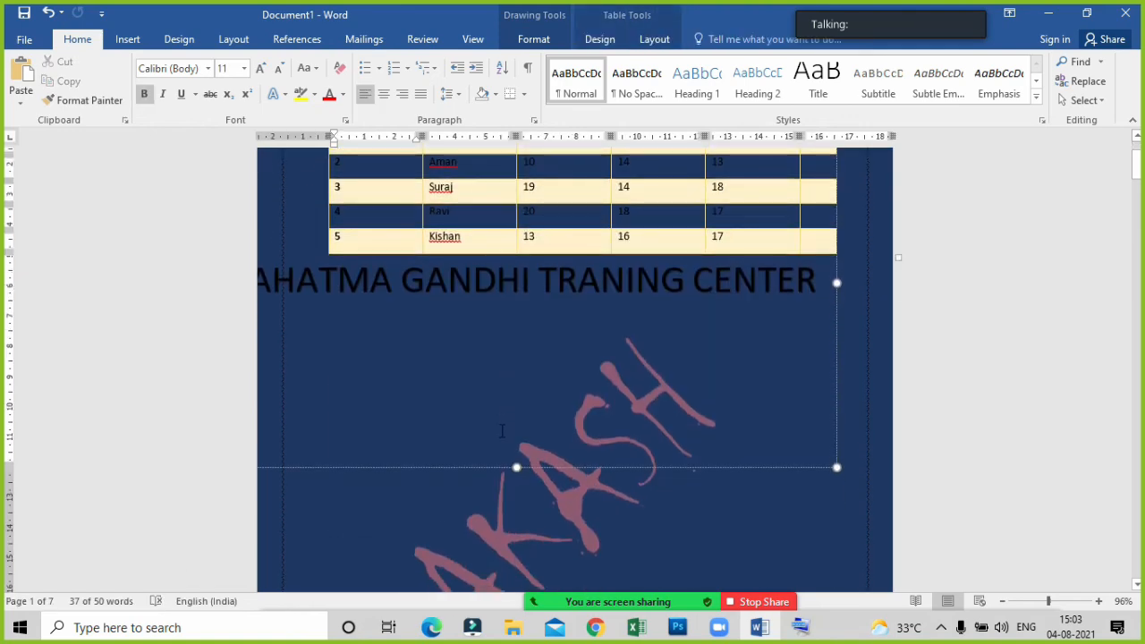
# Undo the latest moves of the marks table and the arched heading, and review the page layout.
pyautogui.hotkey('ctrl', 'z')
pyautogui.hotkey('ctrl', 'z')
pyautogui.hotkey('ctrl', 'z')
pyautogui.hotkey('ctrl', 'z')
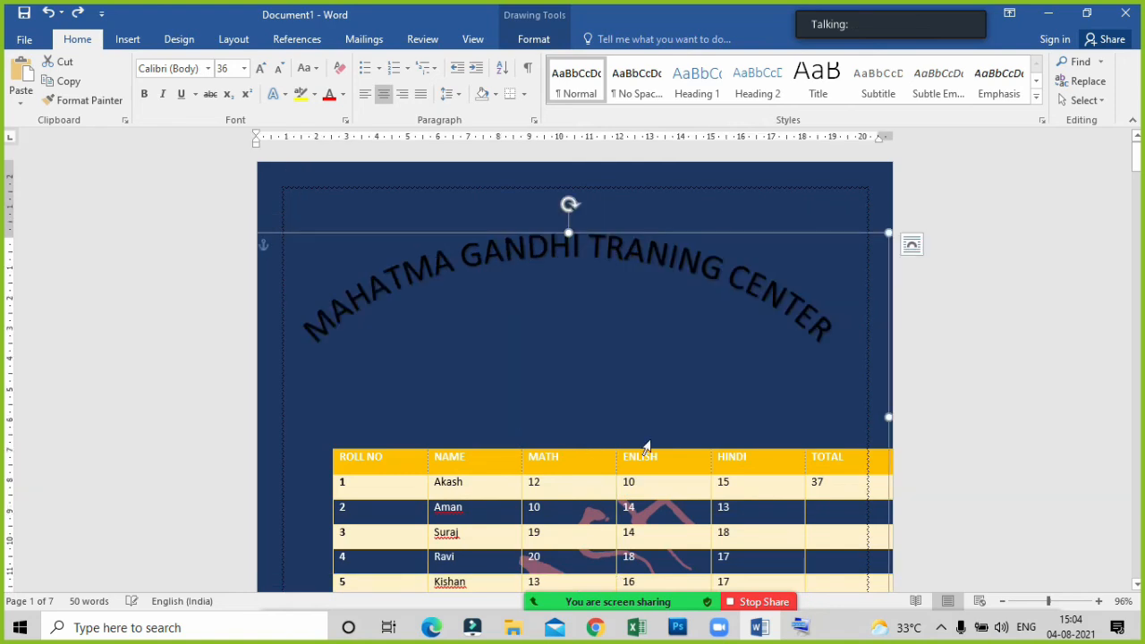
pyautogui.scroll(-4, 646, 447)
pyautogui.click(685, 531)
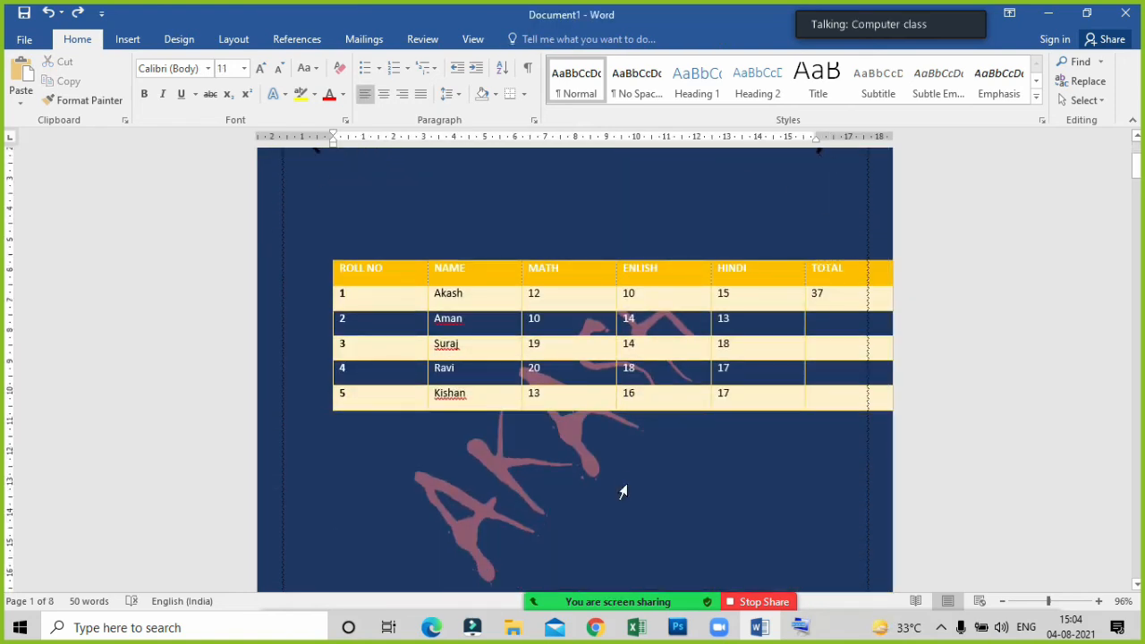
pyautogui.scroll(4, 626, 488)
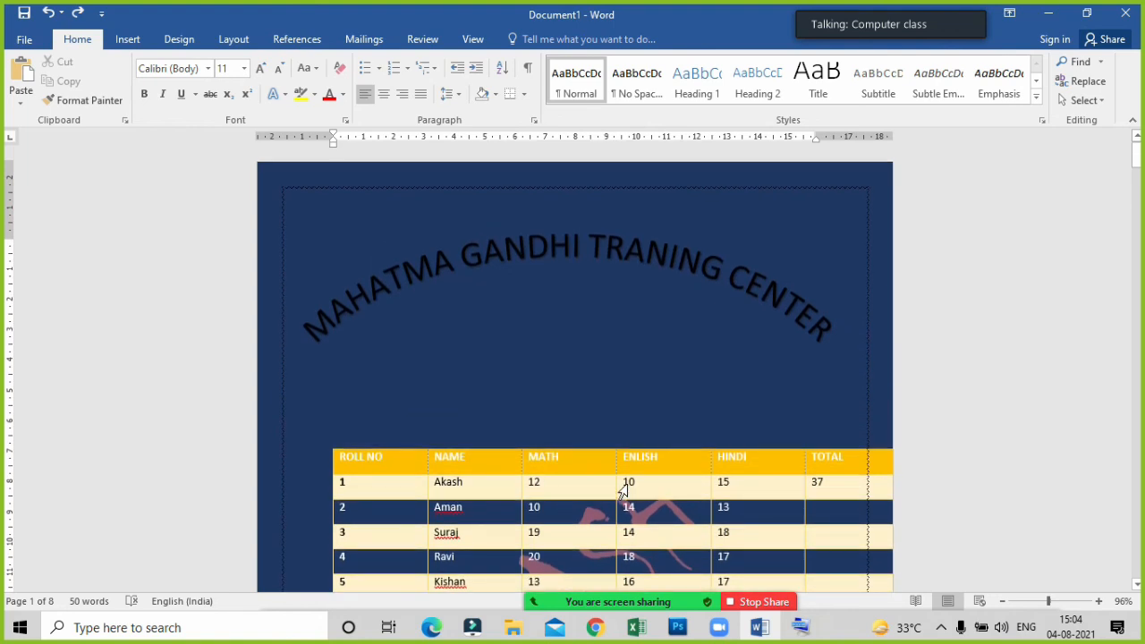
pyautogui.scroll(-4, 626, 483)
pyautogui.scroll(3, 608, 478)
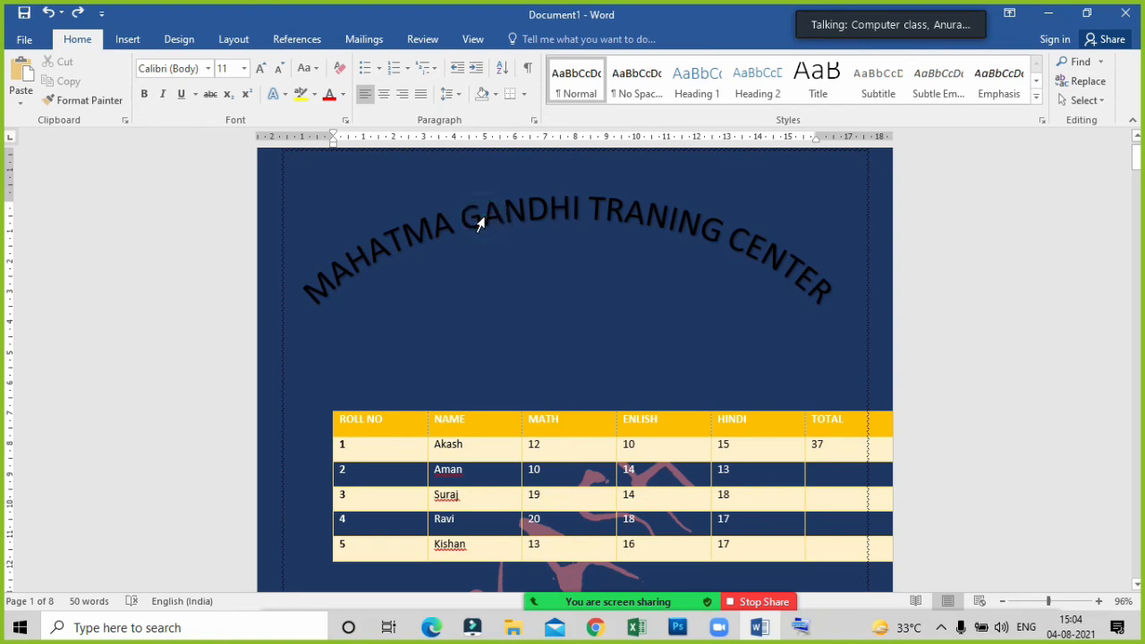
# Change the arched heading's text wrapping to Behind Text.
pyautogui.click(481, 219)
pyautogui.click(533, 39)
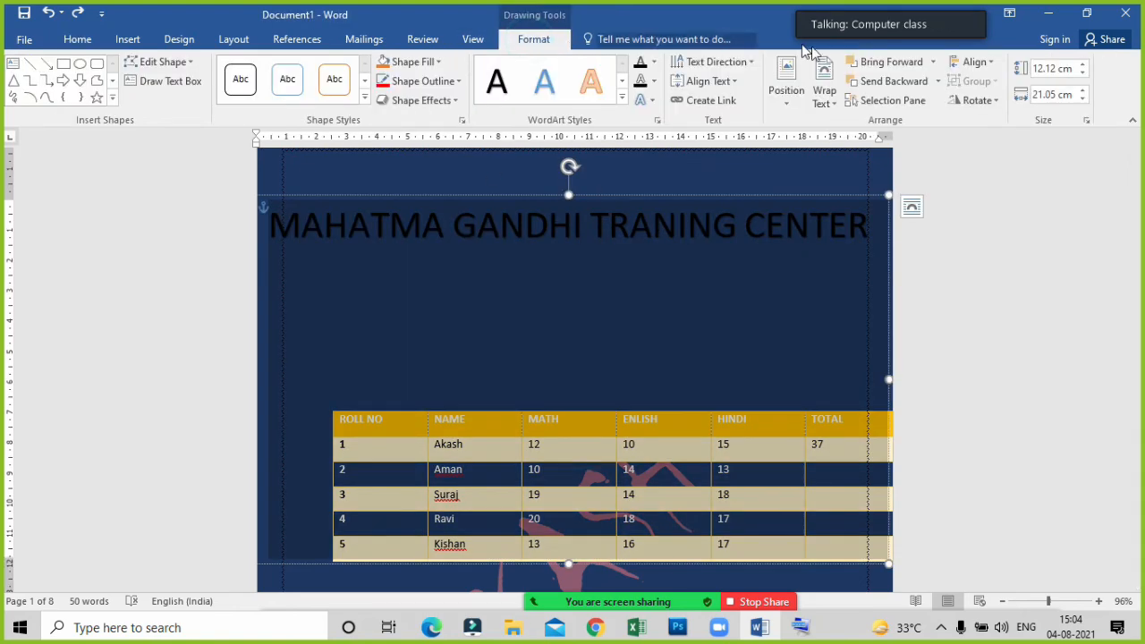
pyautogui.click(829, 101)
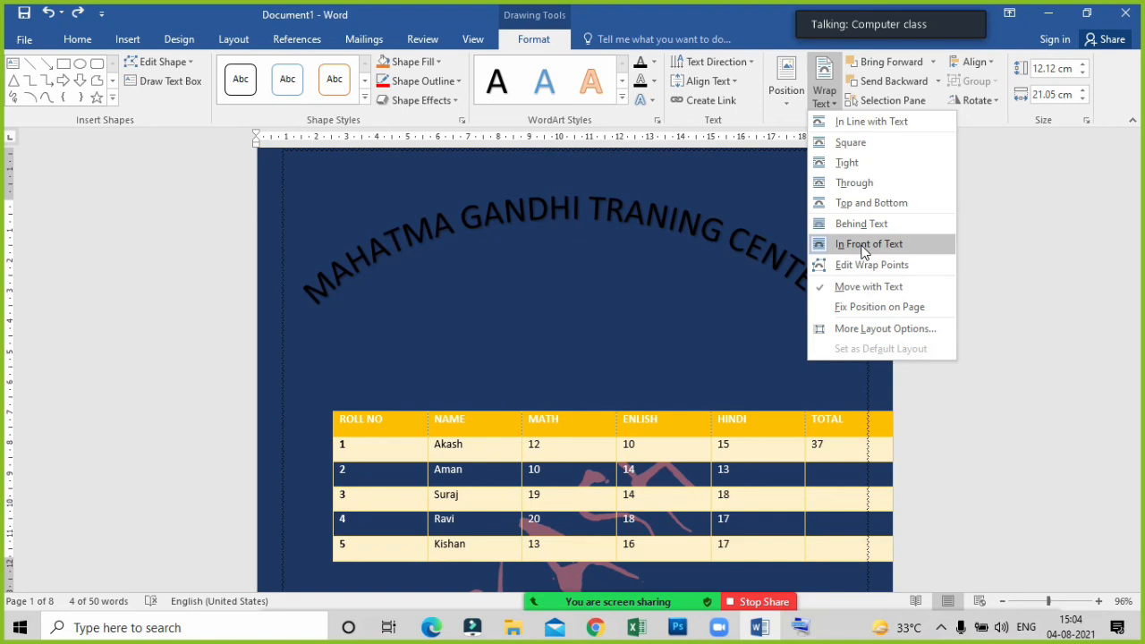
pyautogui.click(863, 225)
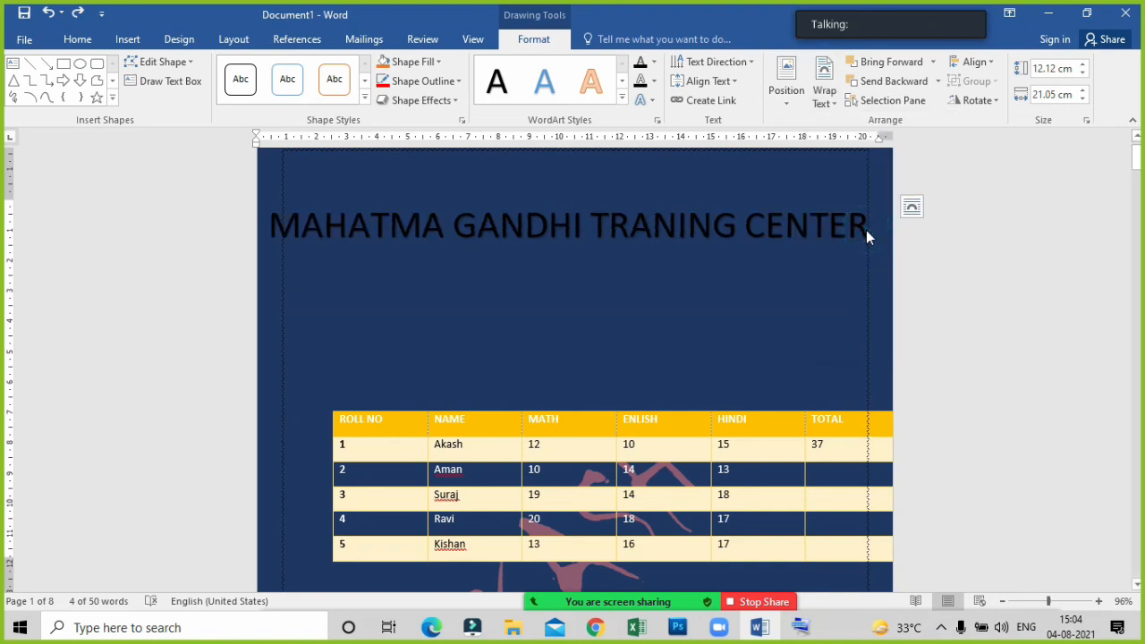
pyautogui.scroll(-4, 782, 463)
pyautogui.click(686, 506)
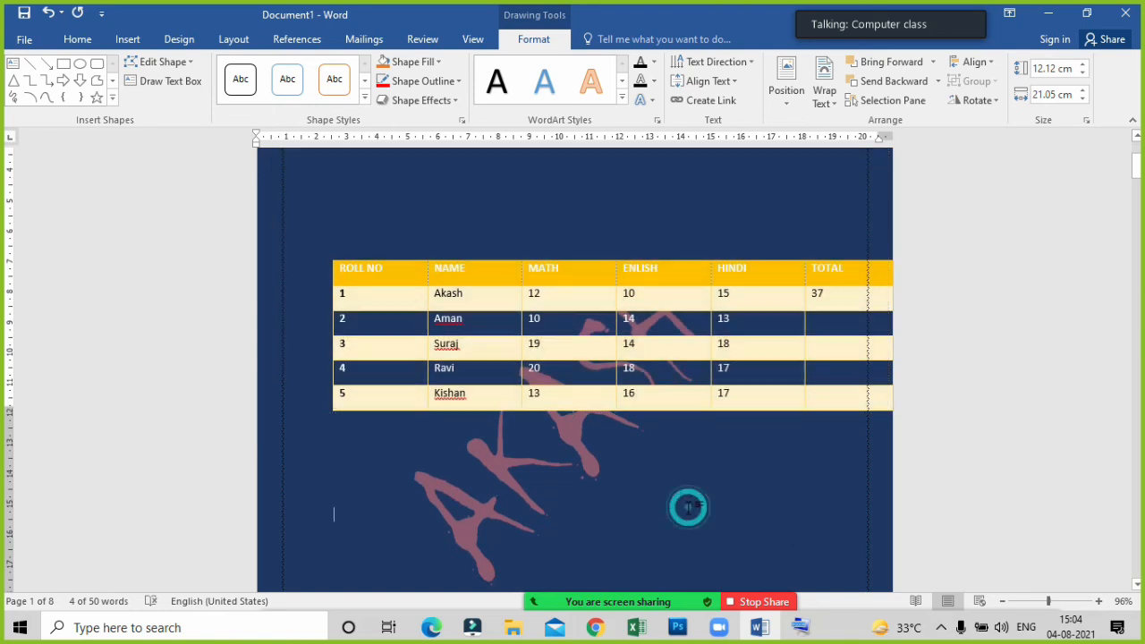
pyautogui.scroll(2, 690, 508)
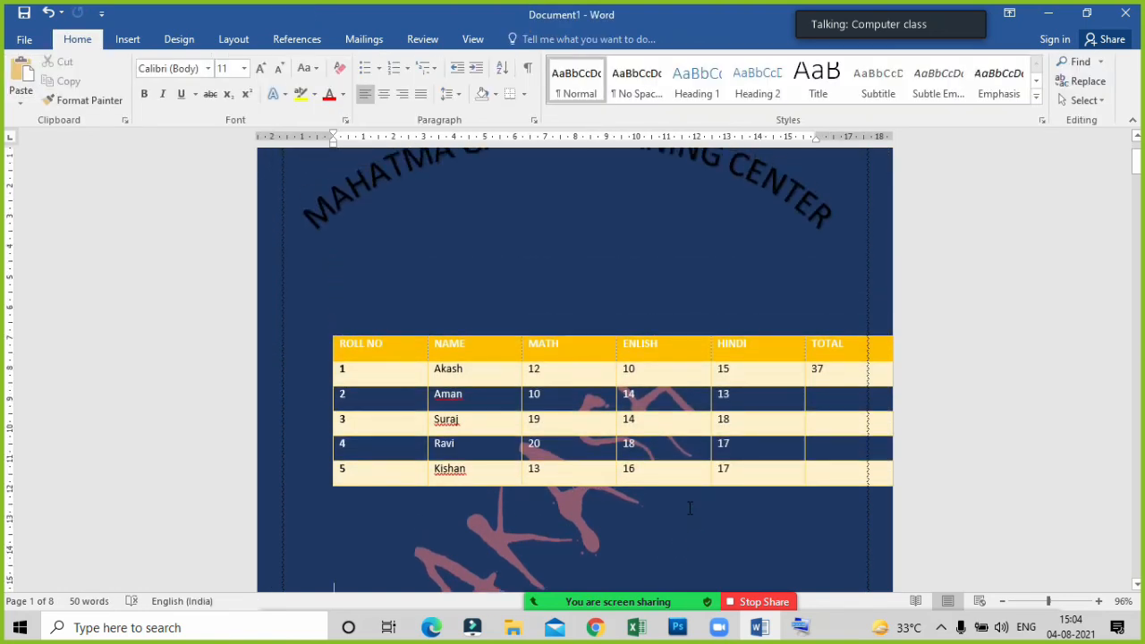